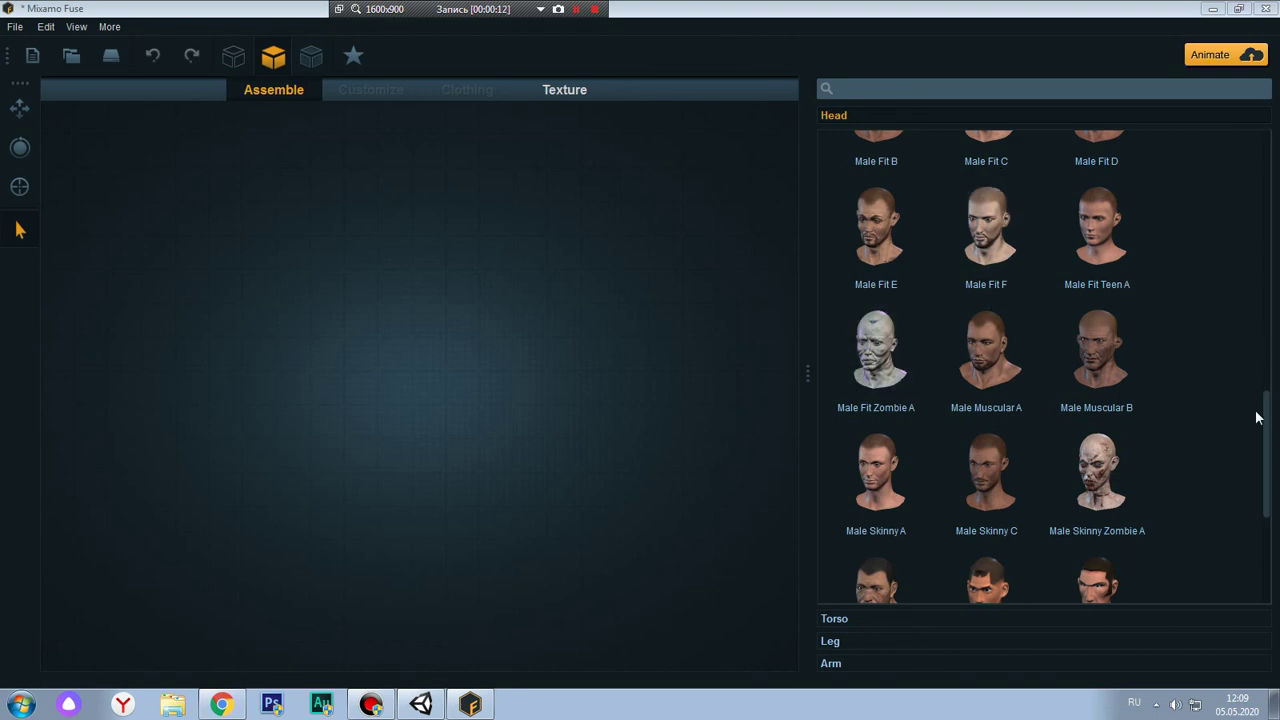
Browse the Head library and add the wrinkled Female Fit Aged A head
{"action": "left_click_drag", "start_coordinate": [1266, 428], "coordinate": [1240, 187]}
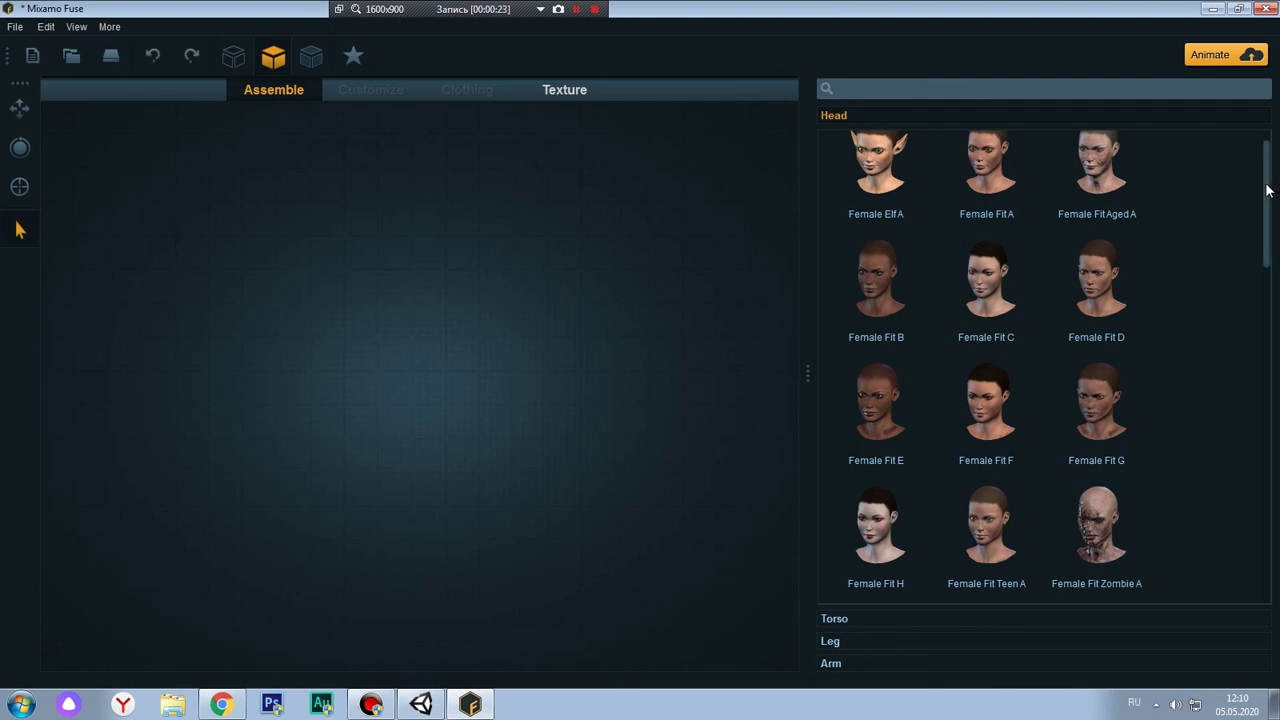
{"action": "left_click_drag", "start_coordinate": [1262, 178], "coordinate": [1256, 540]}
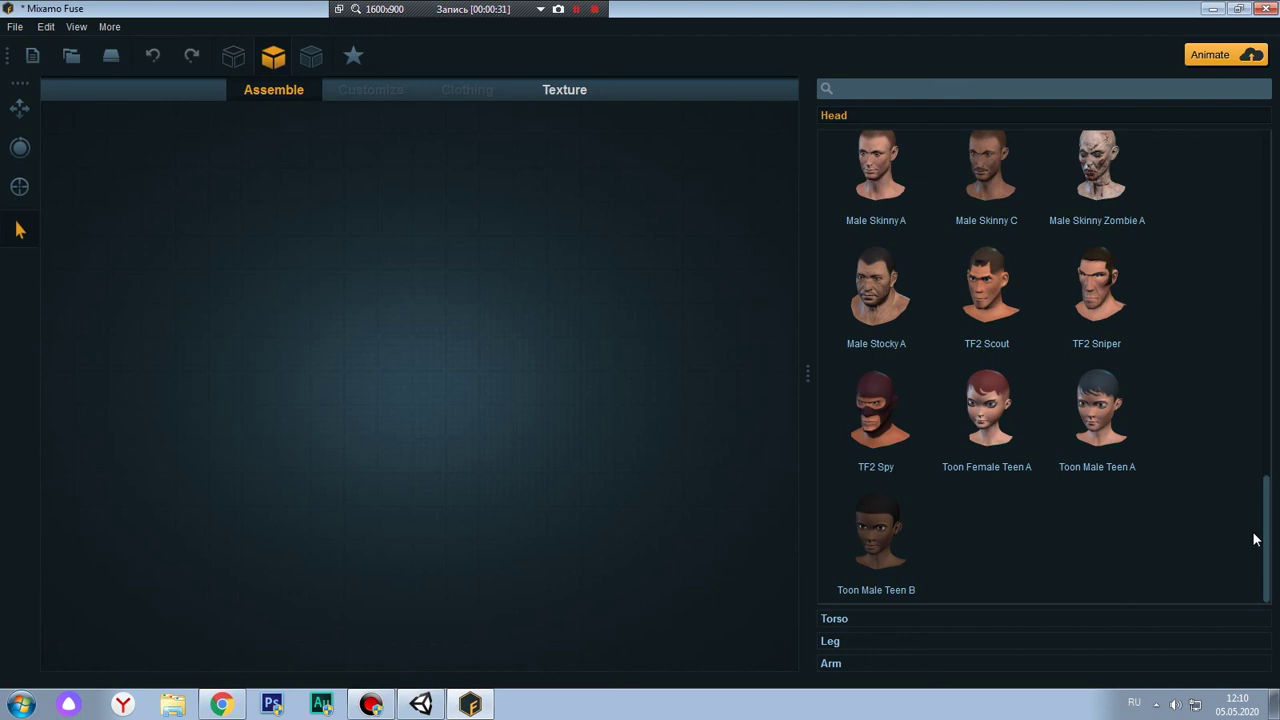
{"action": "left_click_drag", "start_coordinate": [1257, 523], "coordinate": [1259, 498]}
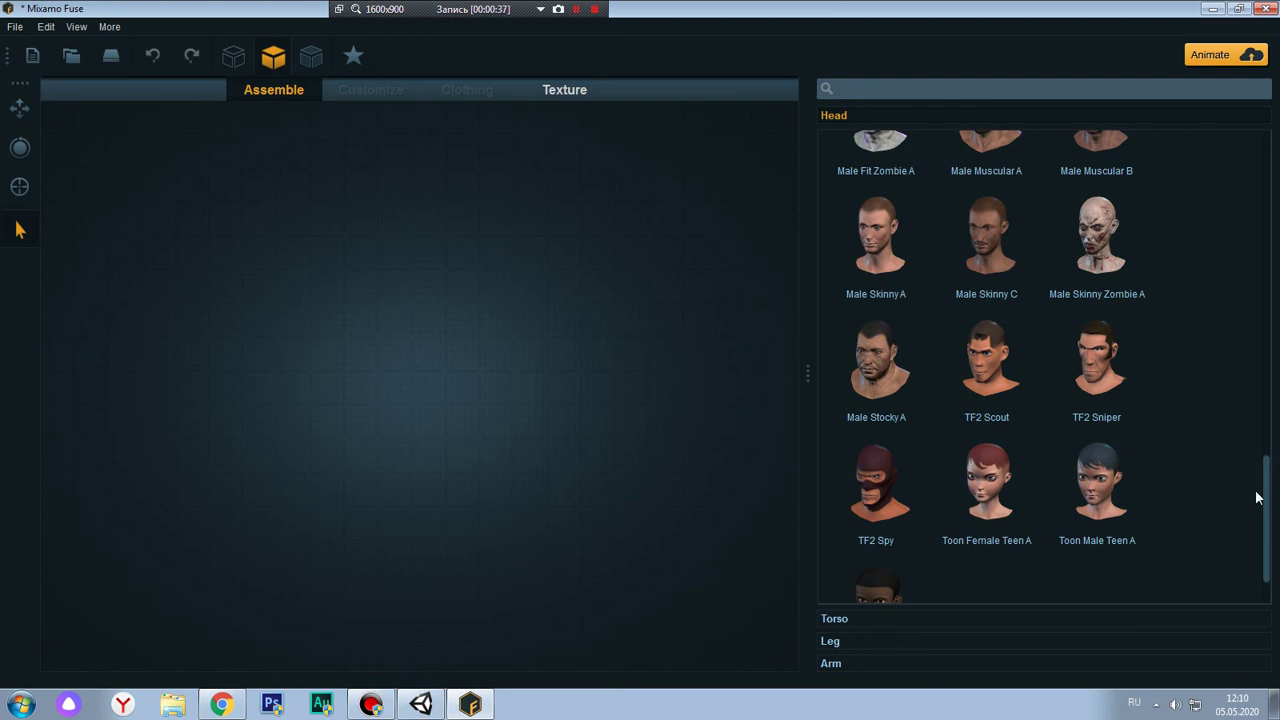
{"action": "left_click_drag", "start_coordinate": [1259, 498], "coordinate": [1259, 491]}
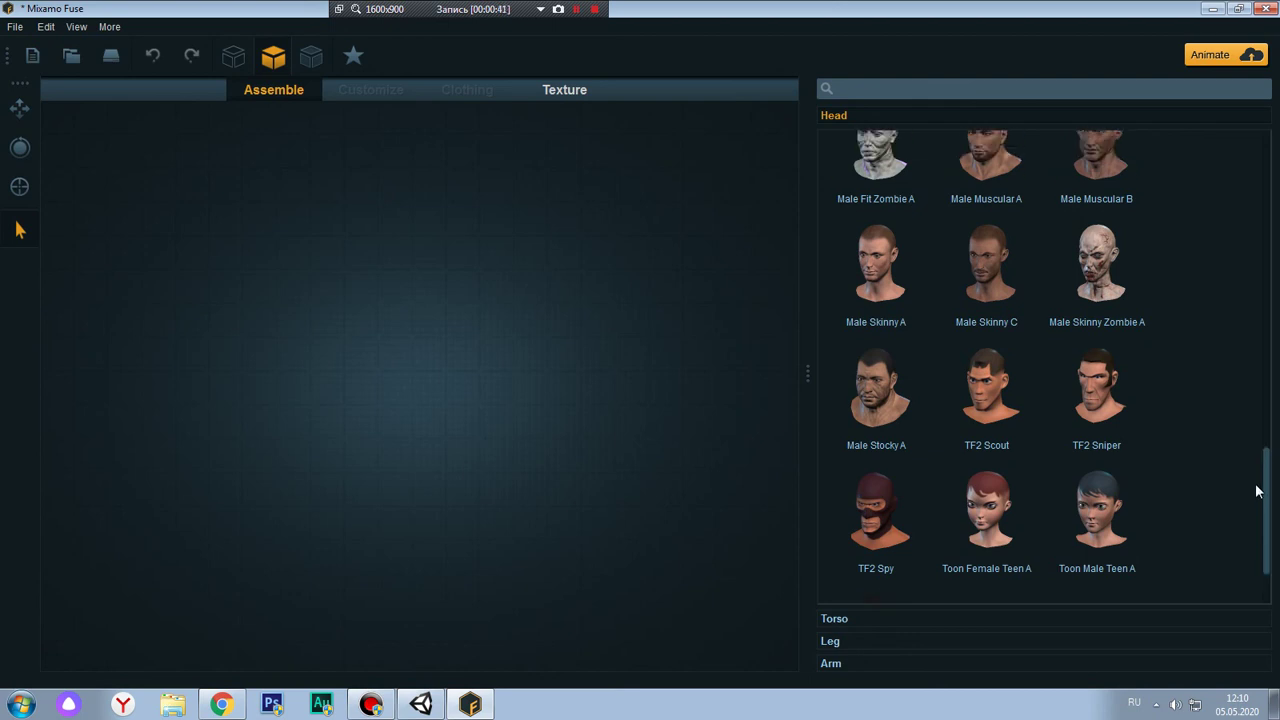
{"action": "left_click_drag", "start_coordinate": [1257, 491], "coordinate": [1231, 182]}
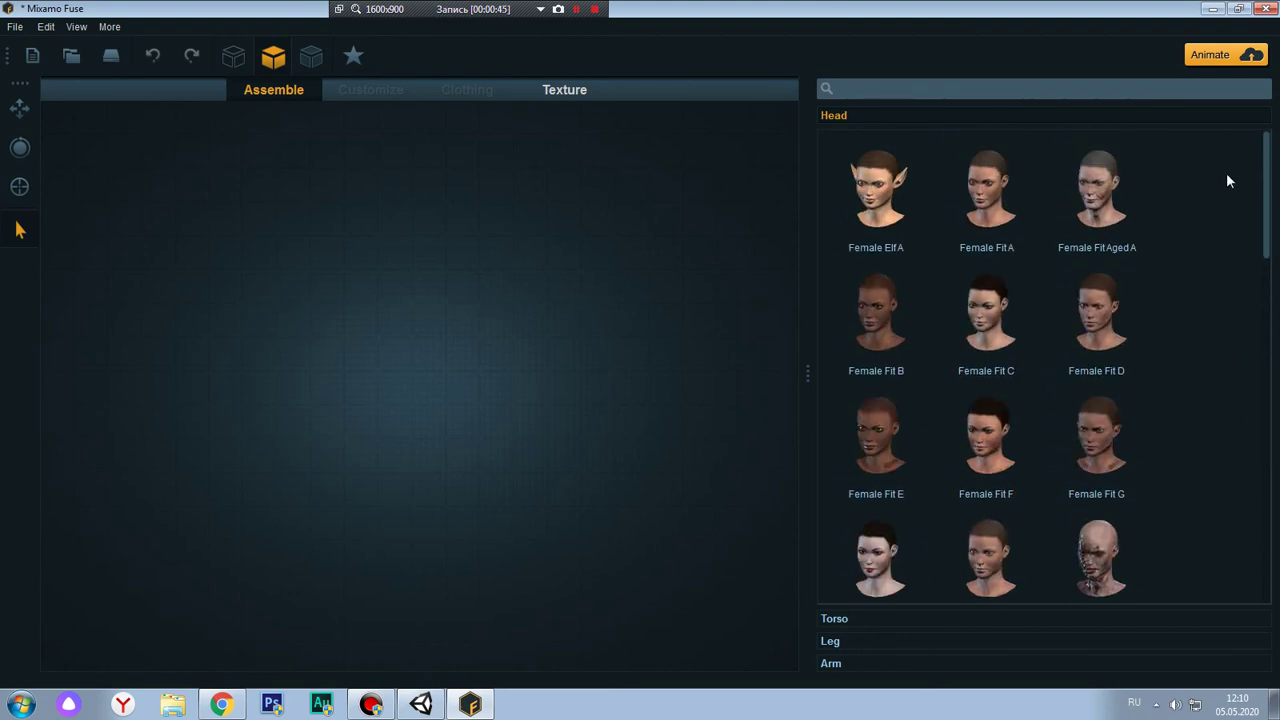
{"action": "scroll", "coordinate": [1230, 220], "scroll_direction": "down", "scroll_amount": 5}
{"action": "scroll", "coordinate": [1238, 230], "scroll_direction": "up", "scroll_amount": 5}
{"action": "mouse_move", "coordinate": [1268, 180]}
{"action": "left_mouse_down"}
{"action": "mouse_move", "coordinate": [1247, 533]}
{"action": "mouse_move", "coordinate": [1263, 400]}
{"action": "left_mouse_up"}
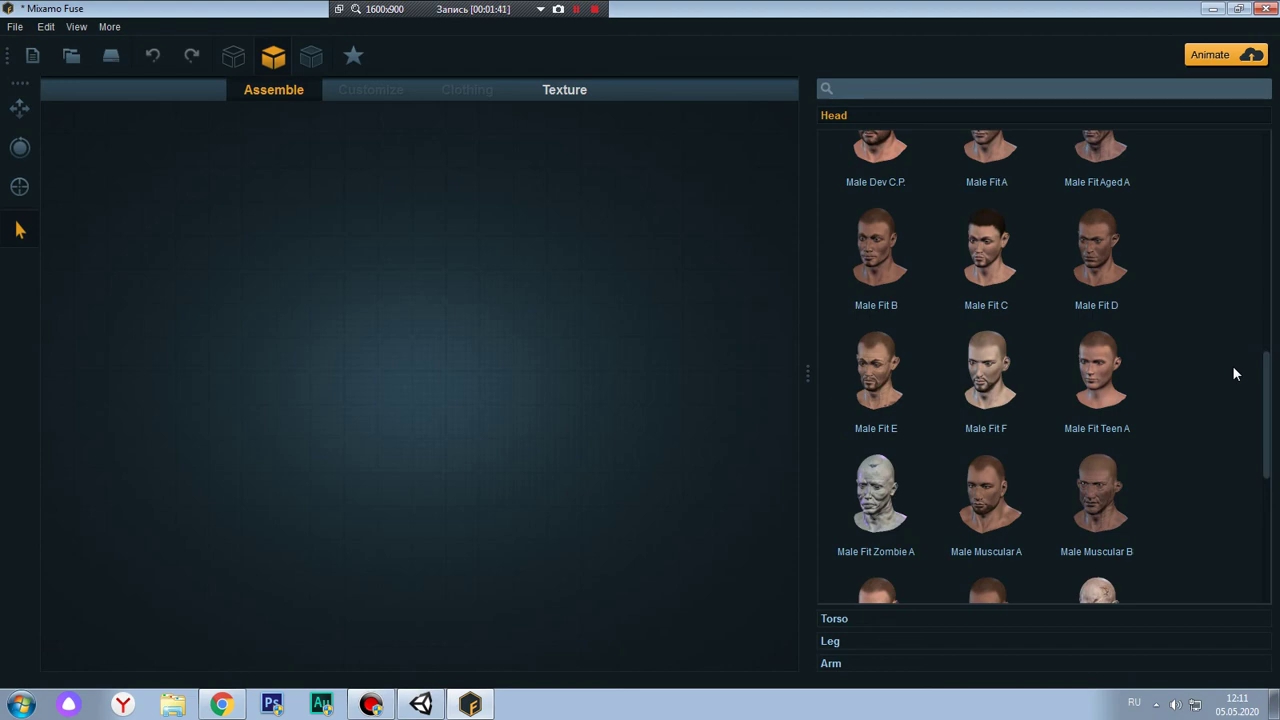
{"action": "left_click_drag", "start_coordinate": [1266, 368], "coordinate": [1252, 130]}
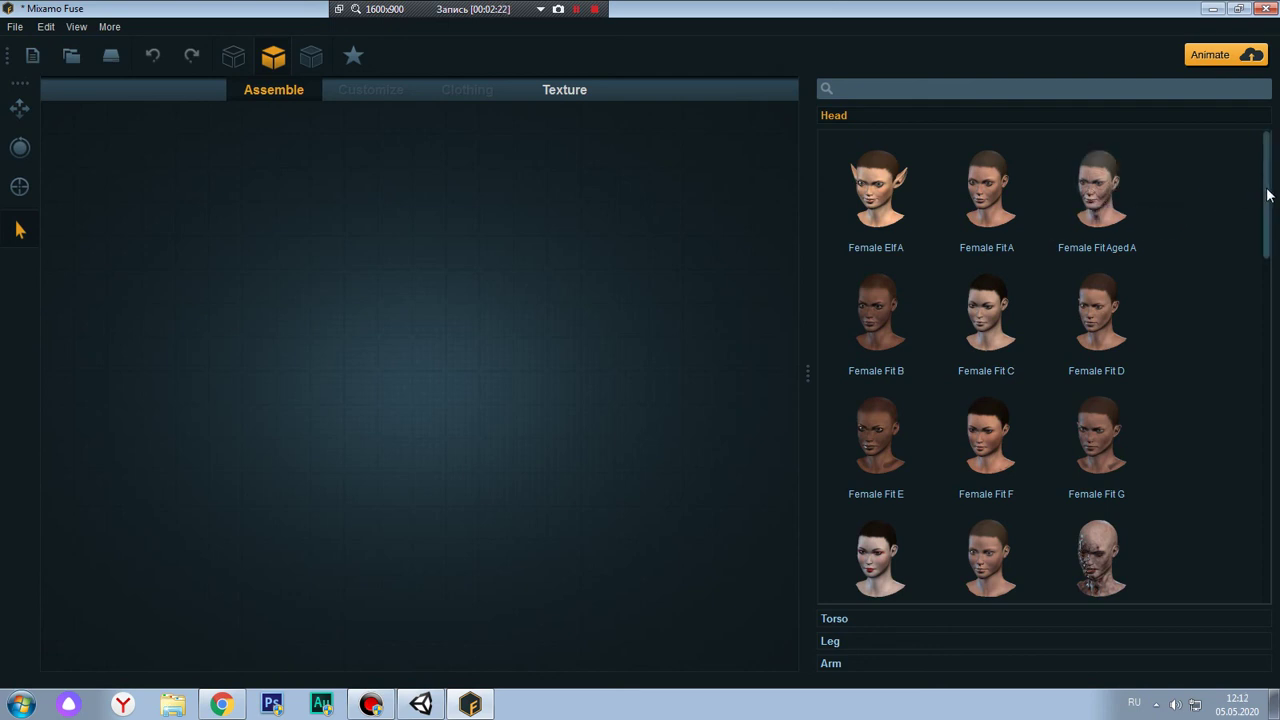
{"action": "mouse_move", "coordinate": [1267, 195]}
{"action": "left_mouse_down"}
{"action": "mouse_move", "coordinate": [1249, 417]}
{"action": "mouse_move", "coordinate": [1250, 123]}
{"action": "left_mouse_up"}
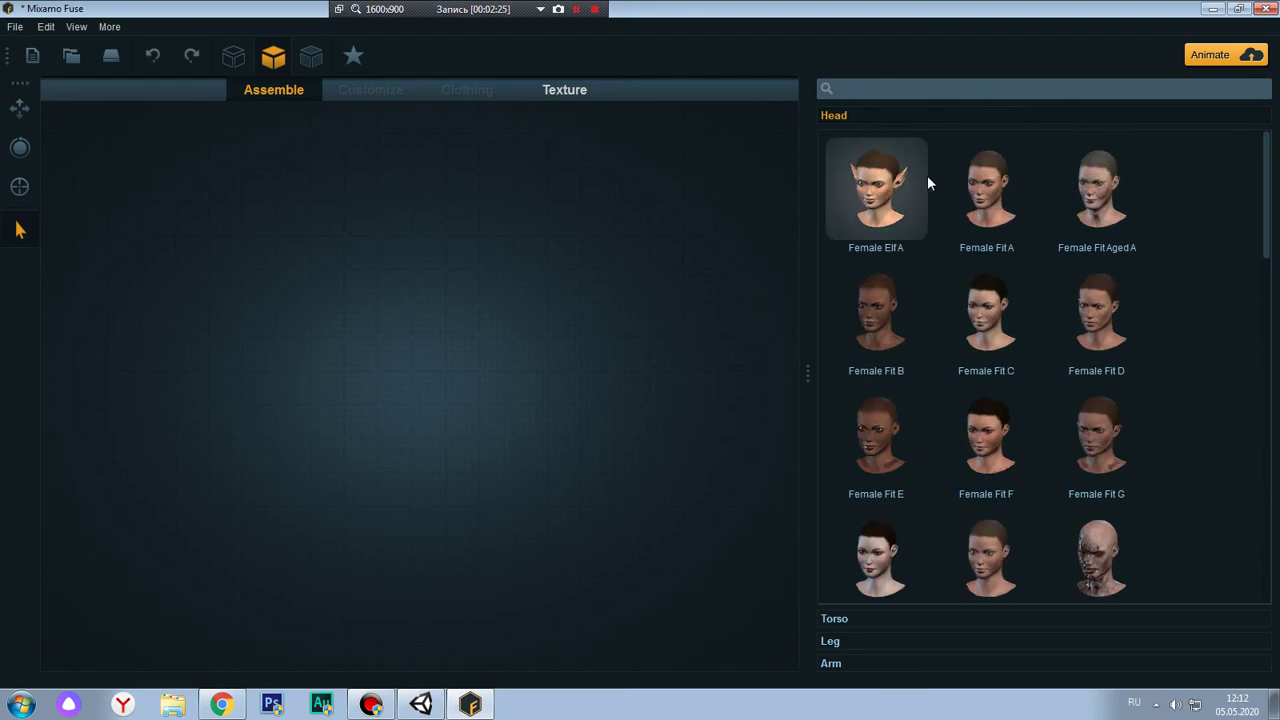
{"action": "left_click", "coordinate": [1106, 210]}
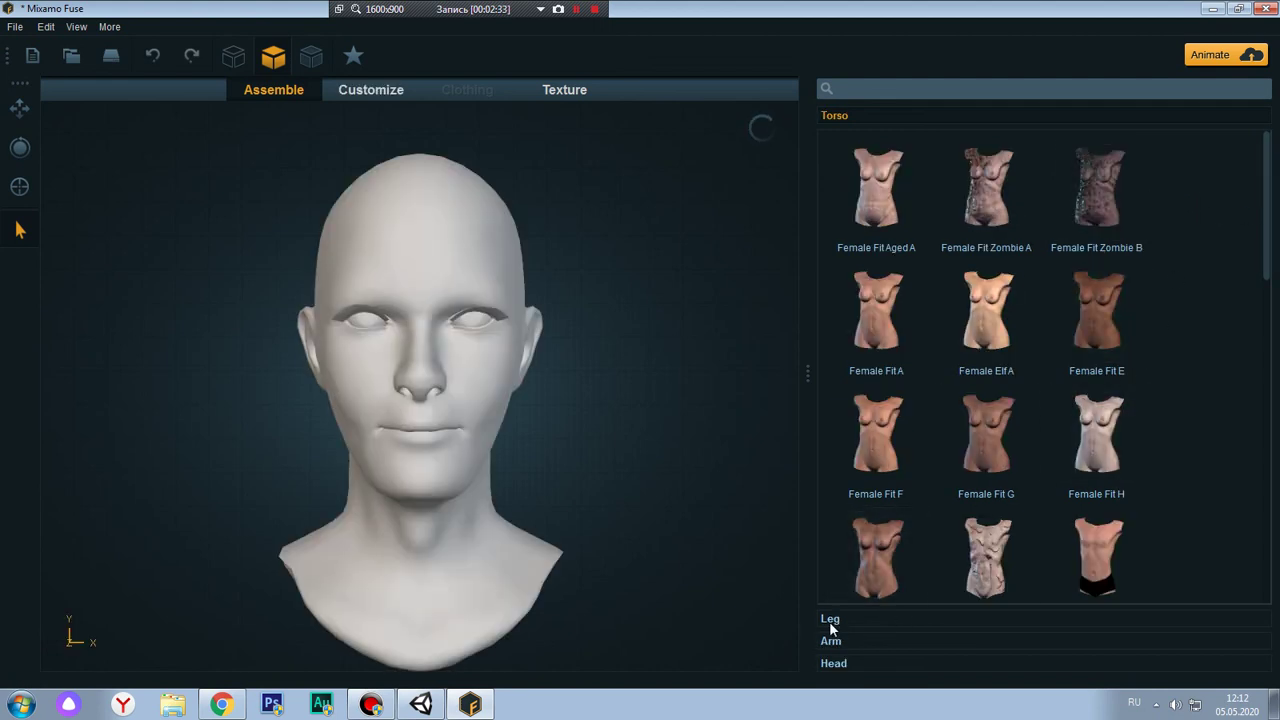
Reopen the Head list, orbit to the aged head's side profile, and scroll the options
{"action": "left_click", "coordinate": [834, 665]}
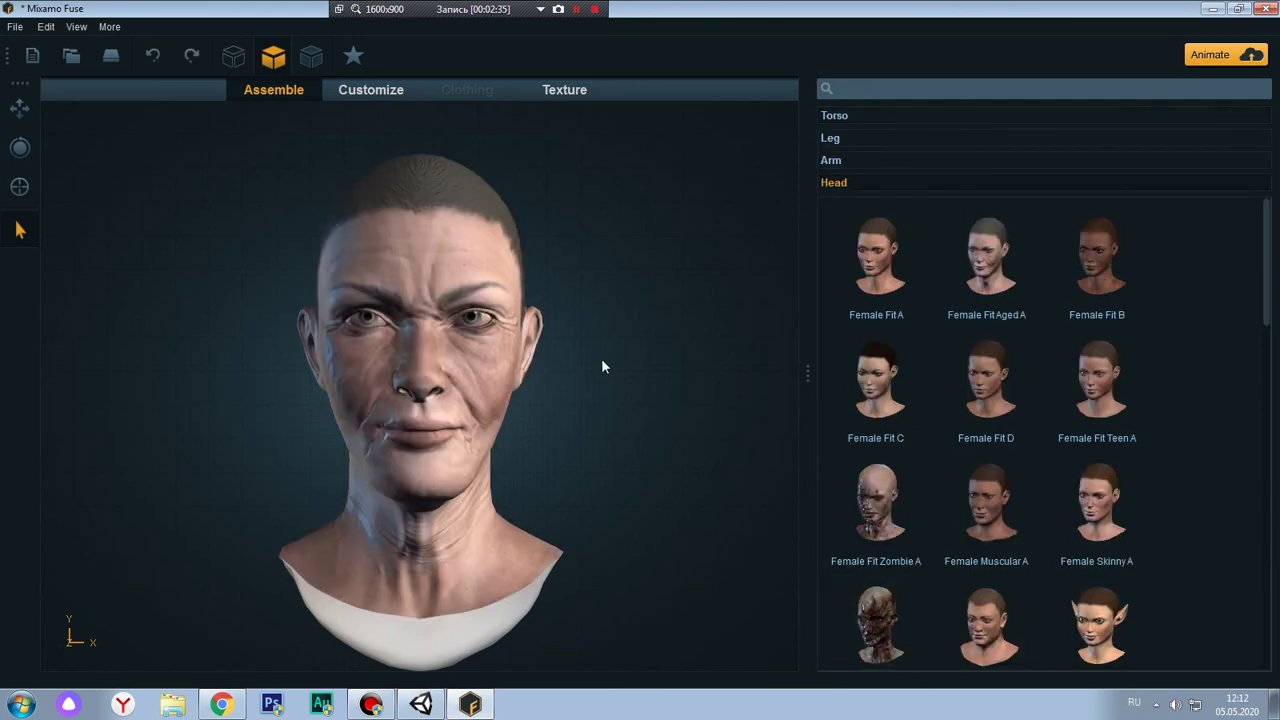
{"action": "mouse_move", "coordinate": [543, 368]}
{"action": "left_mouse_down"}
{"action": "mouse_move", "coordinate": [557, 466]}
{"action": "mouse_move", "coordinate": [437, 477]}
{"action": "mouse_move", "coordinate": [810, 497]}
{"action": "mouse_move", "coordinate": [600, 506]}
{"action": "mouse_move", "coordinate": [540, 480]}
{"action": "mouse_move", "coordinate": [589, 461]}
{"action": "left_mouse_up"}
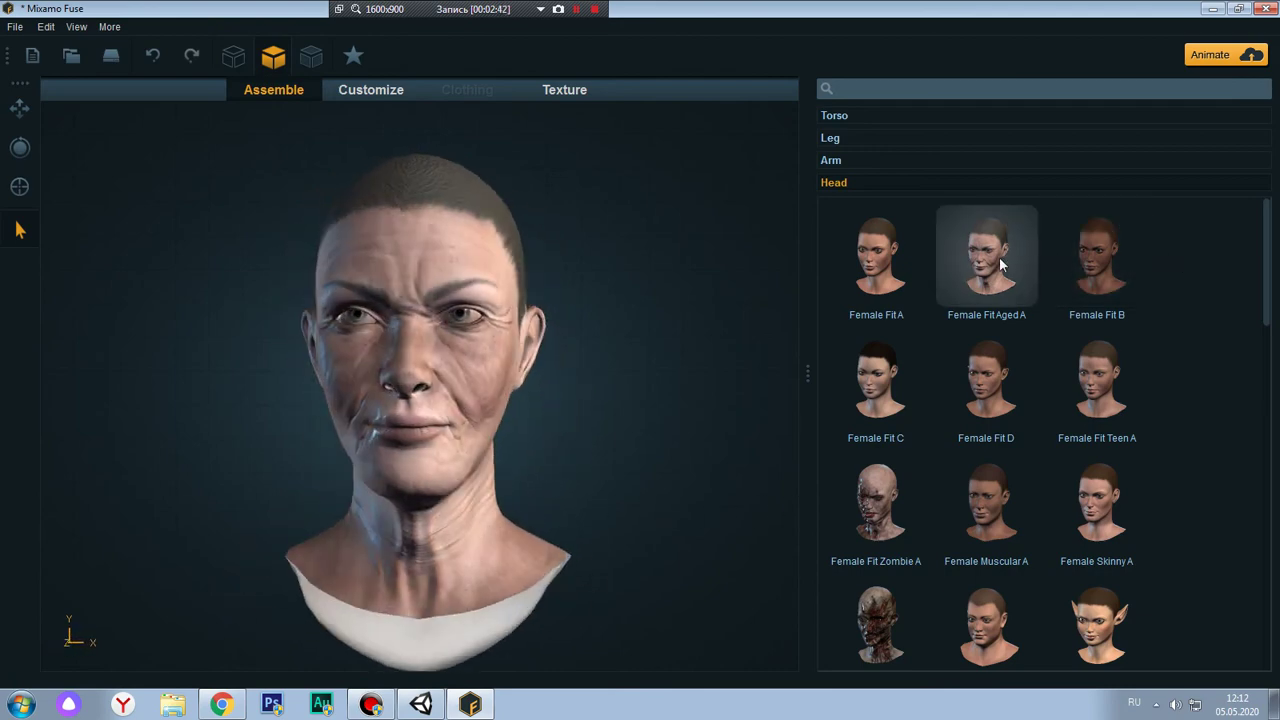
{"action": "mouse_move", "coordinate": [1263, 271]}
{"action": "left_mouse_down"}
{"action": "mouse_move", "coordinate": [1199, 617]}
{"action": "mouse_move", "coordinate": [1197, 297]}
{"action": "mouse_move", "coordinate": [1199, 324]}
{"action": "mouse_move", "coordinate": [1217, 222]}
{"action": "mouse_move", "coordinate": [1235, 429]}
{"action": "mouse_move", "coordinate": [1258, 452]}
{"action": "mouse_move", "coordinate": [1249, 588]}
{"action": "mouse_move", "coordinate": [1242, 548]}
{"action": "left_mouse_up"}
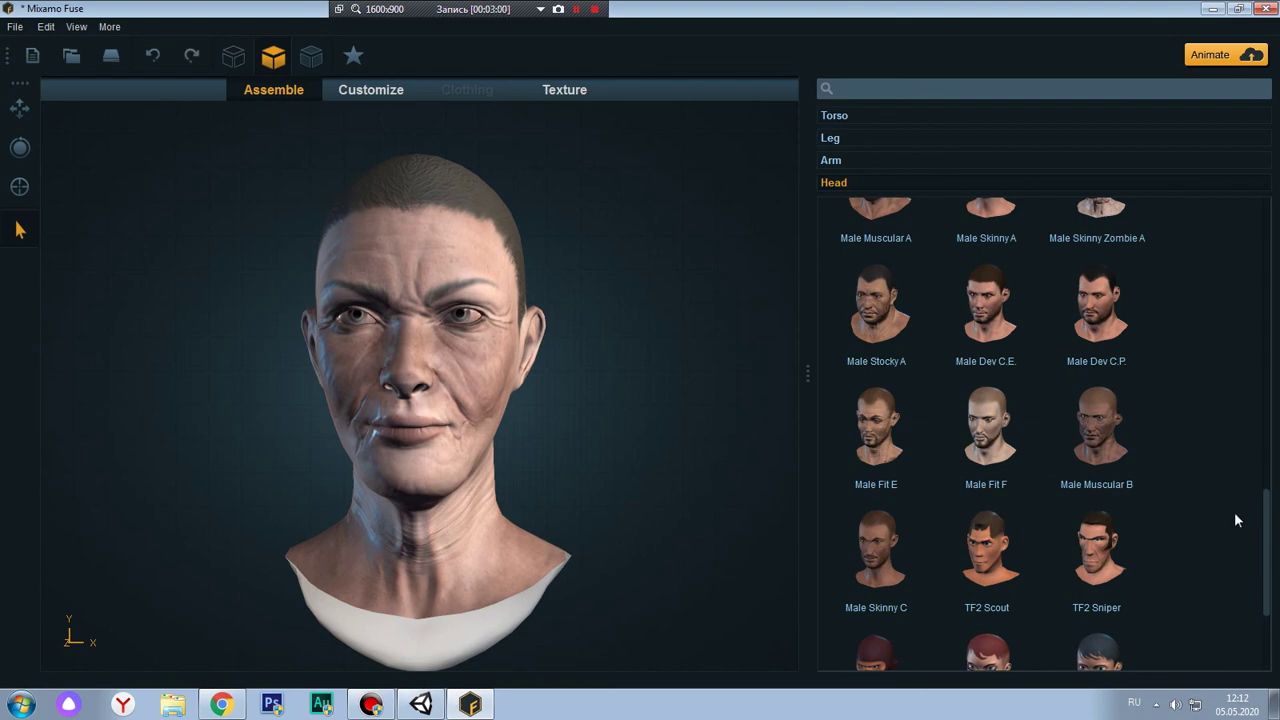
{"action": "left_click_drag", "start_coordinate": [1264, 514], "coordinate": [1261, 501]}
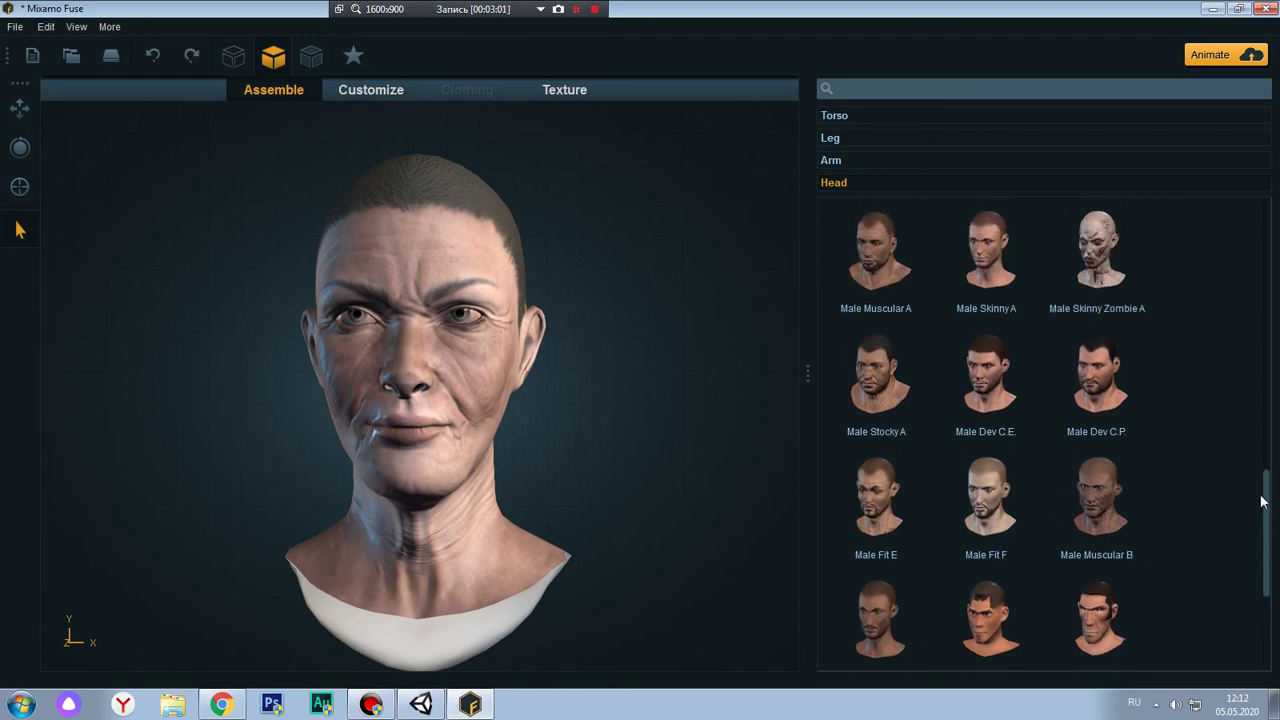
Swap in the bearded Male Dev C.P. head and orbit to view both profiles
{"action": "left_click", "coordinate": [1118, 394]}
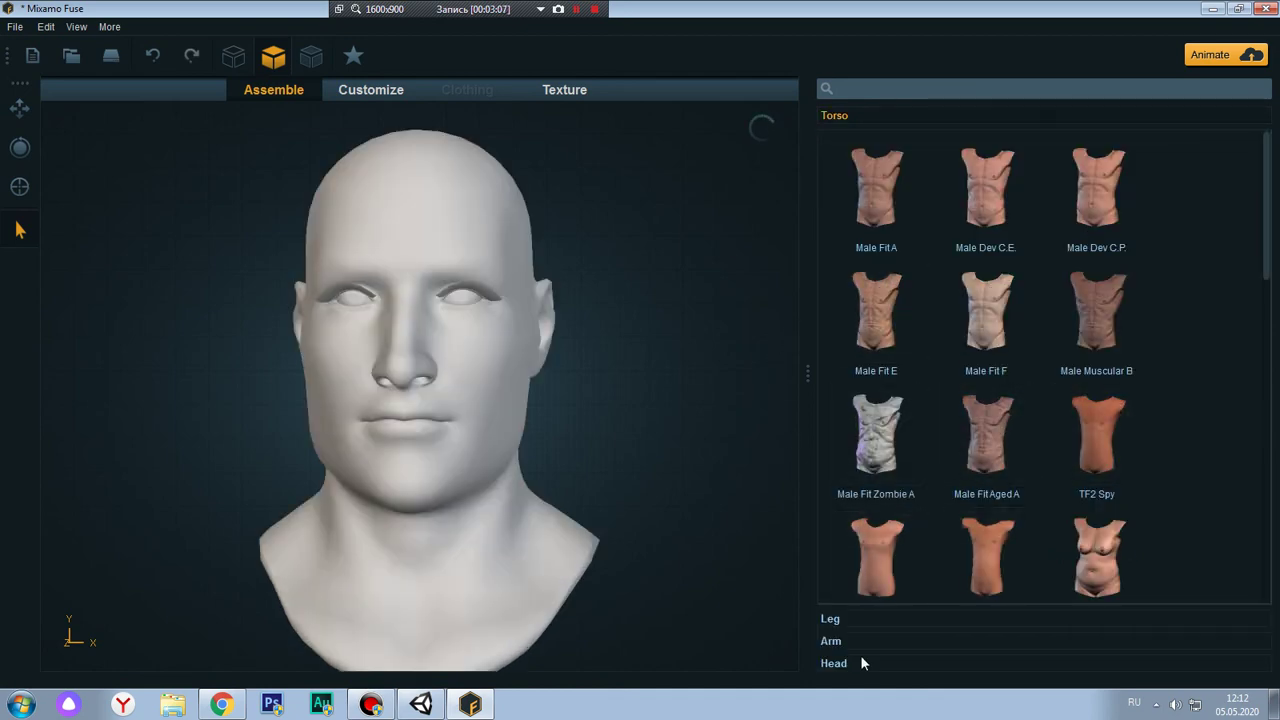
{"action": "left_click", "coordinate": [831, 663]}
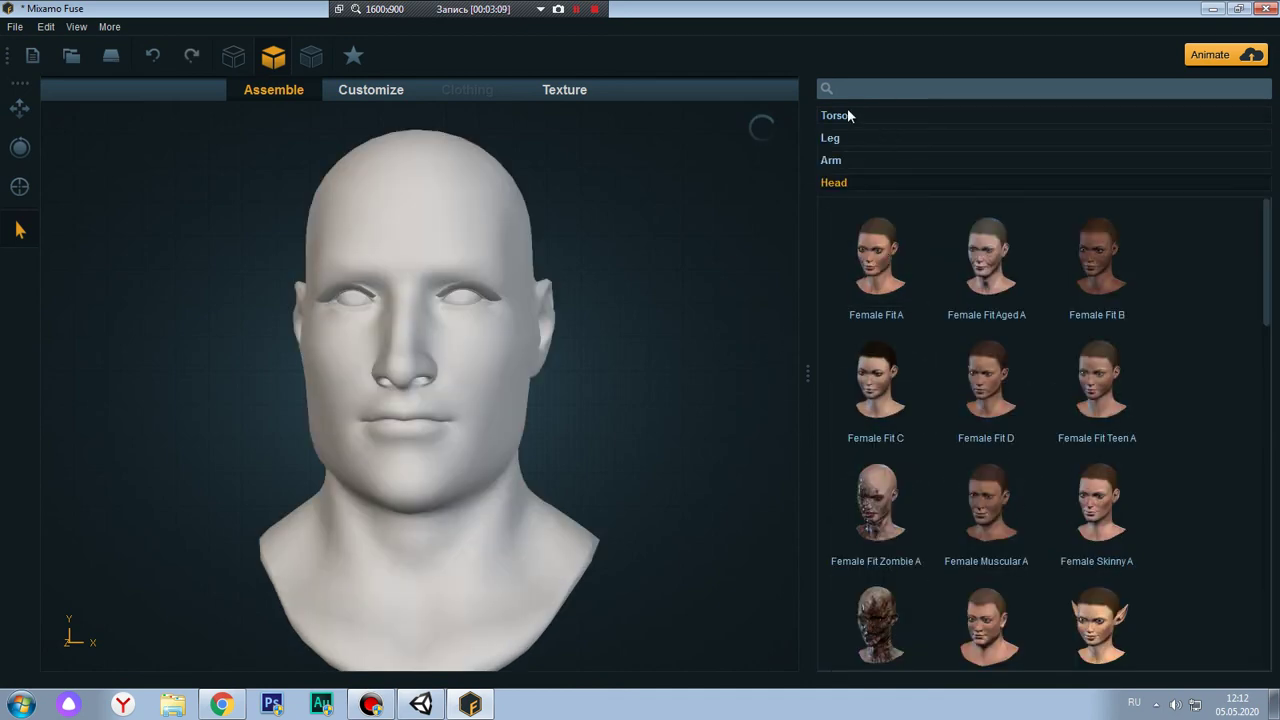
{"action": "mouse_move", "coordinate": [588, 360]}
{"action": "right_mouse_down"}
{"action": "mouse_move", "coordinate": [425, 457]}
{"action": "mouse_move", "coordinate": [329, 428]}
{"action": "mouse_move", "coordinate": [636, 447]}
{"action": "right_mouse_up"}
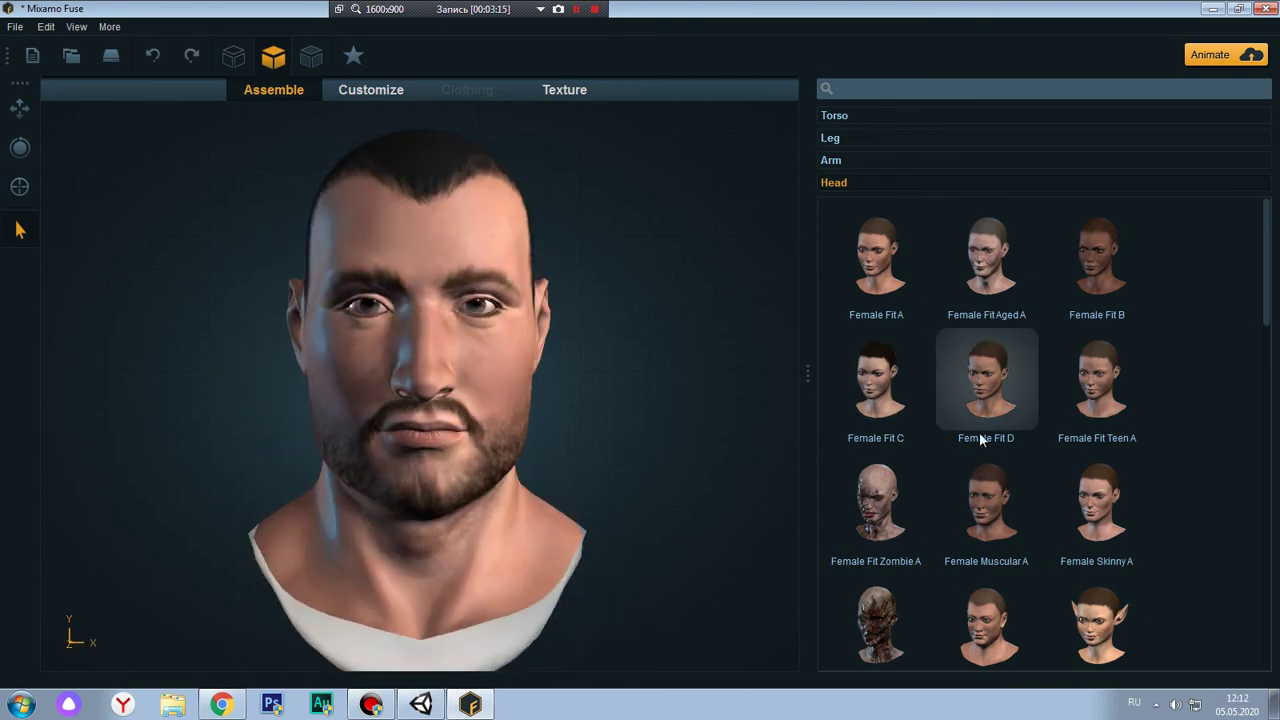
{"action": "mouse_move", "coordinate": [795, 446]}
{"action": "right_mouse_down"}
{"action": "mouse_move", "coordinate": [724, 449]}
{"action": "mouse_move", "coordinate": [725, 477]}
{"action": "mouse_move", "coordinate": [535, 472]}
{"action": "right_mouse_up"}
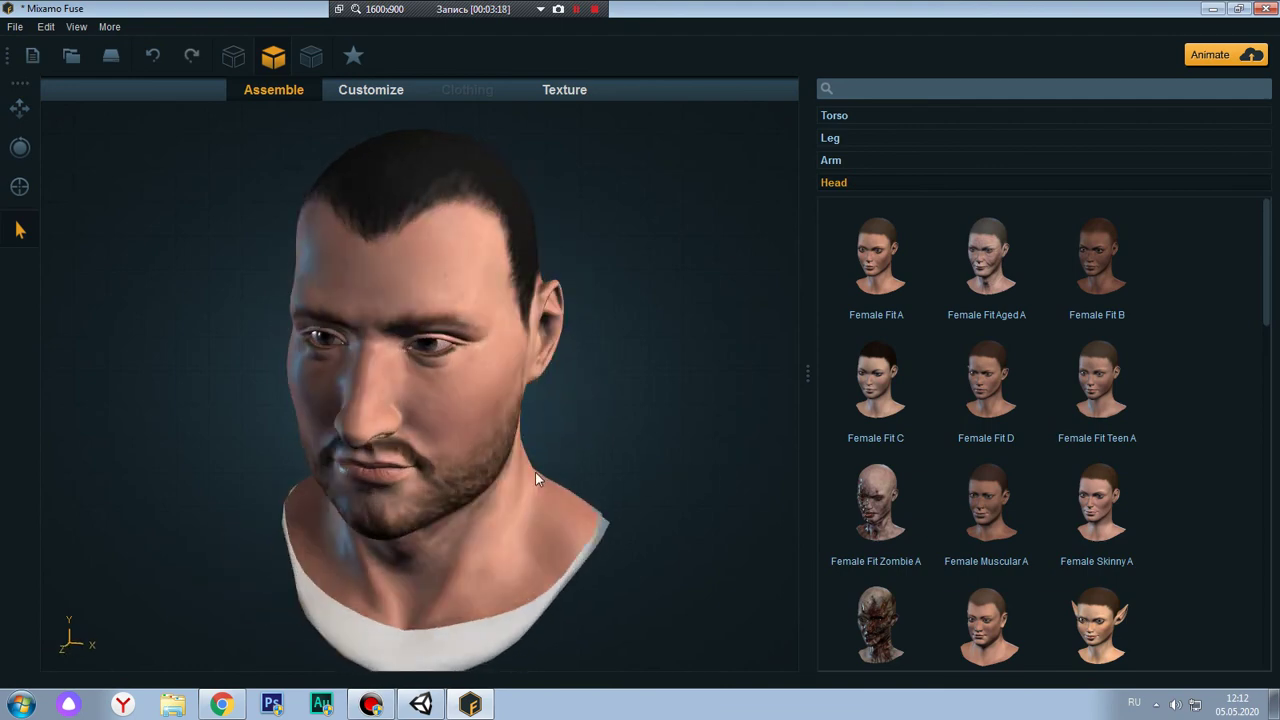
{"action": "scroll", "coordinate": [1214, 320], "scroll_direction": "down", "scroll_amount": 2}
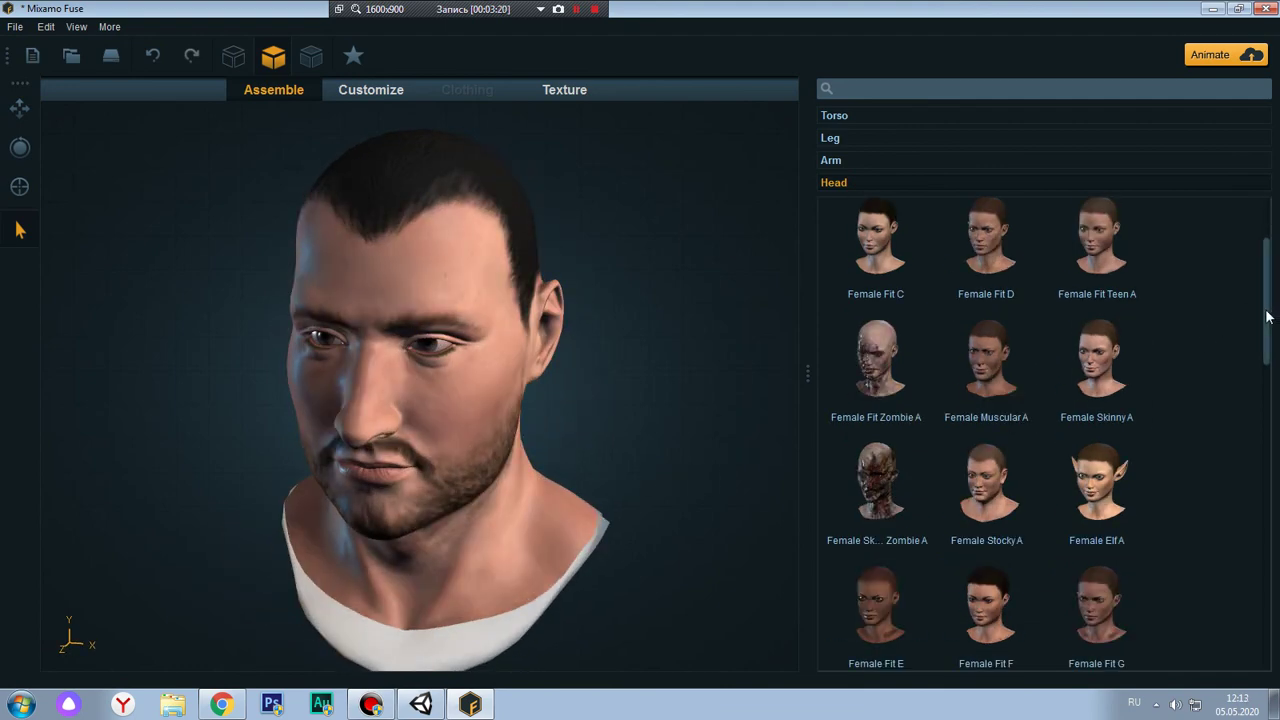
{"action": "left_click_drag", "start_coordinate": [1267, 318], "coordinate": [1257, 447]}
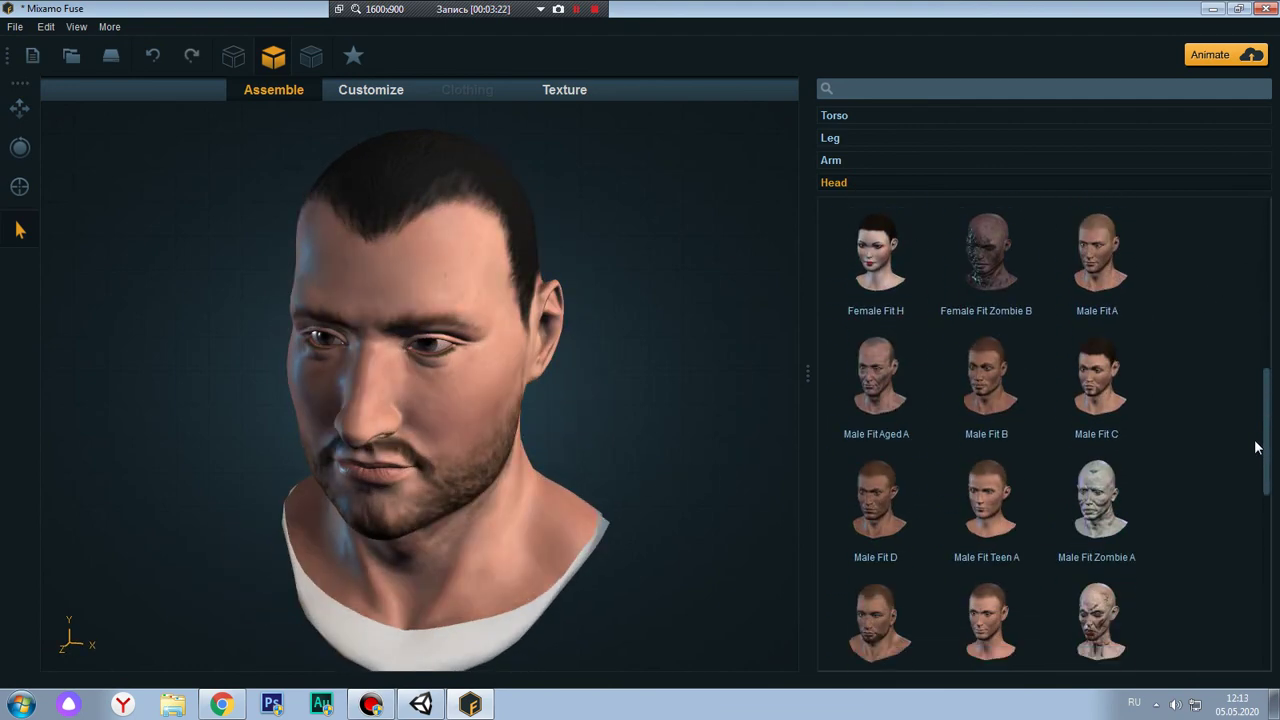
{"action": "left_click_drag", "start_coordinate": [1257, 447], "coordinate": [1265, 484]}
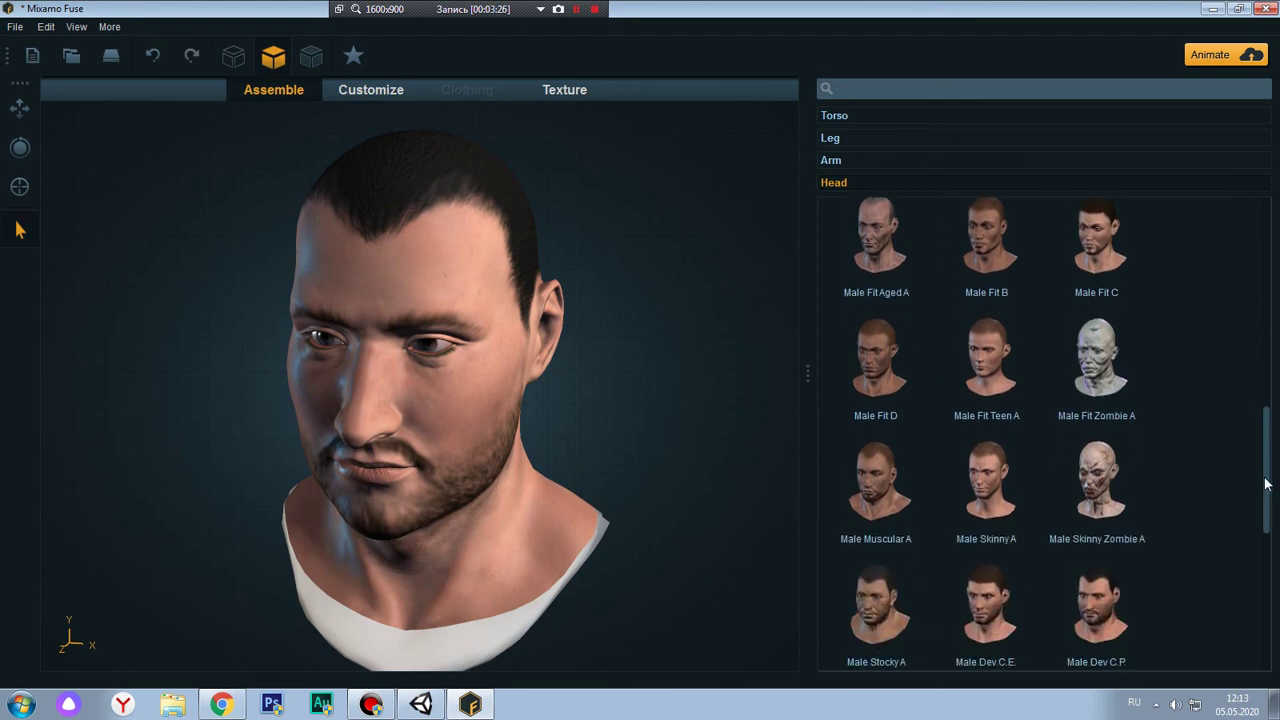
{"action": "left_click_drag", "start_coordinate": [1265, 484], "coordinate": [1265, 521]}
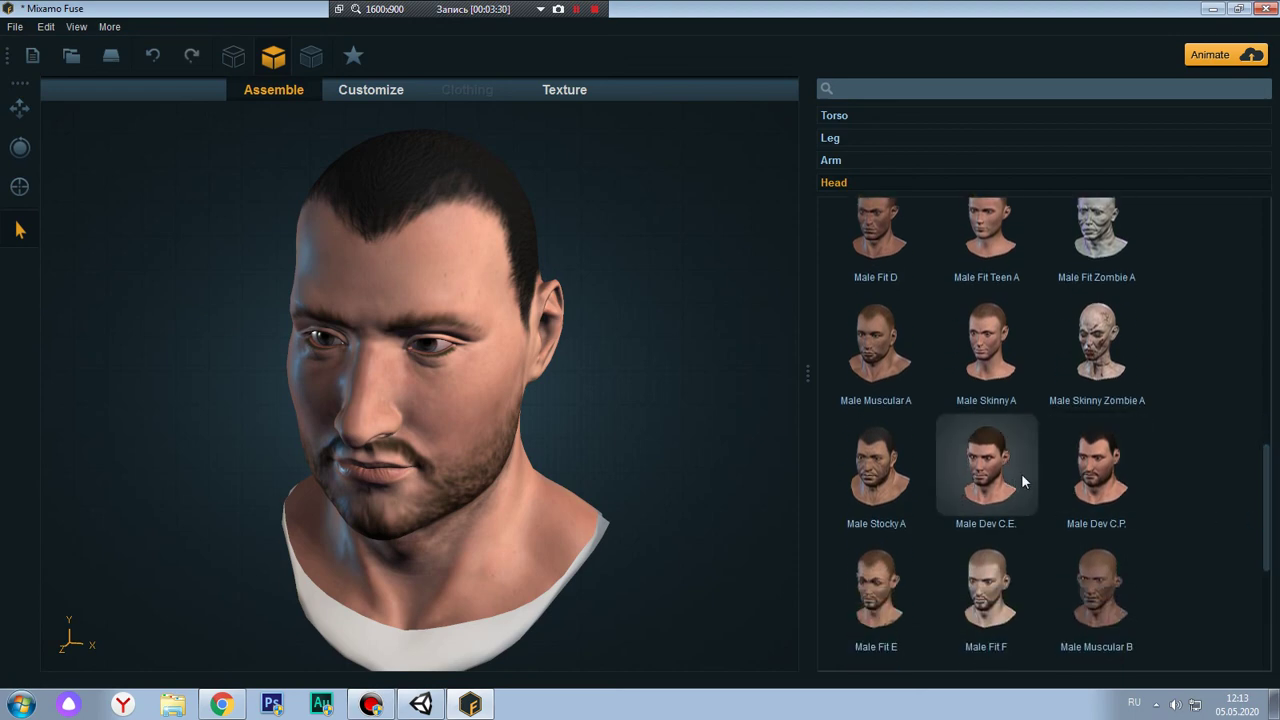
Reapply the Male Dev C.P. head, inspect its textures, and show the Torso options
{"action": "left_click", "coordinate": [1080, 474]}
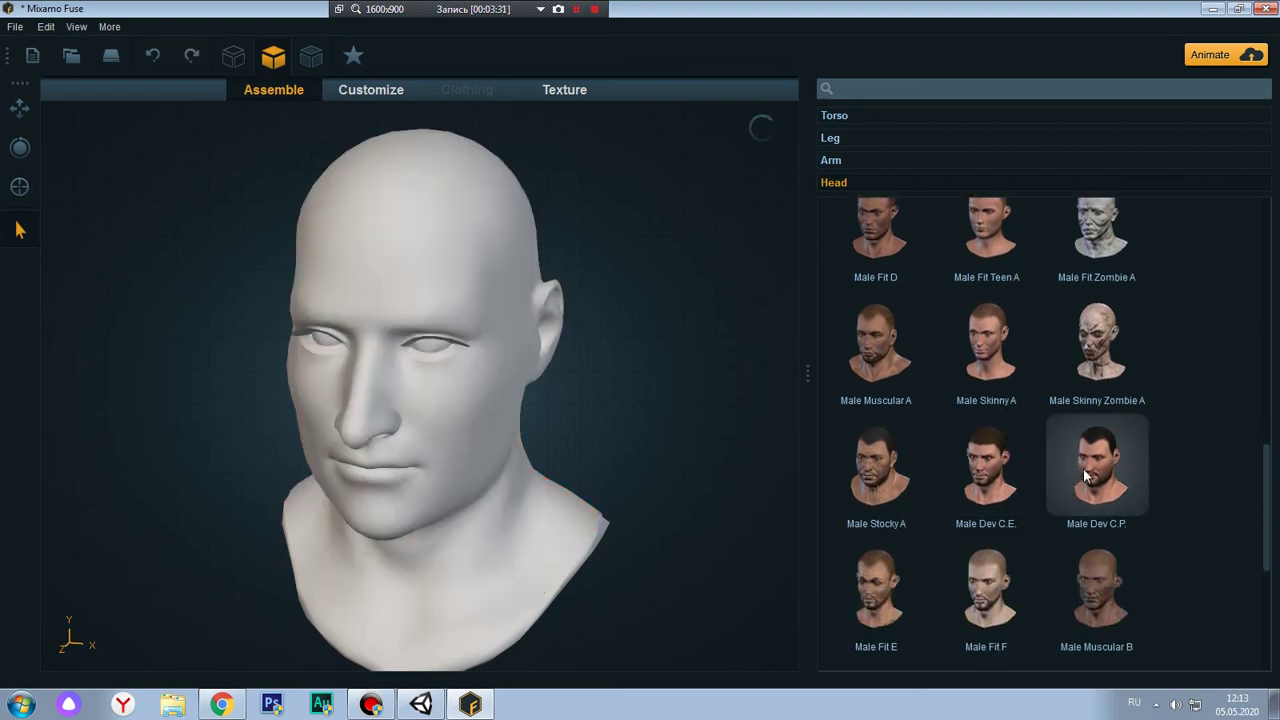
{"action": "mouse_move", "coordinate": [694, 415]}
{"action": "left_mouse_down"}
{"action": "mouse_move", "coordinate": [613, 400]}
{"action": "mouse_move", "coordinate": [538, 406]}
{"action": "mouse_move", "coordinate": [926, 423]}
{"action": "mouse_move", "coordinate": [595, 401]}
{"action": "mouse_move", "coordinate": [747, 419]}
{"action": "left_mouse_up"}
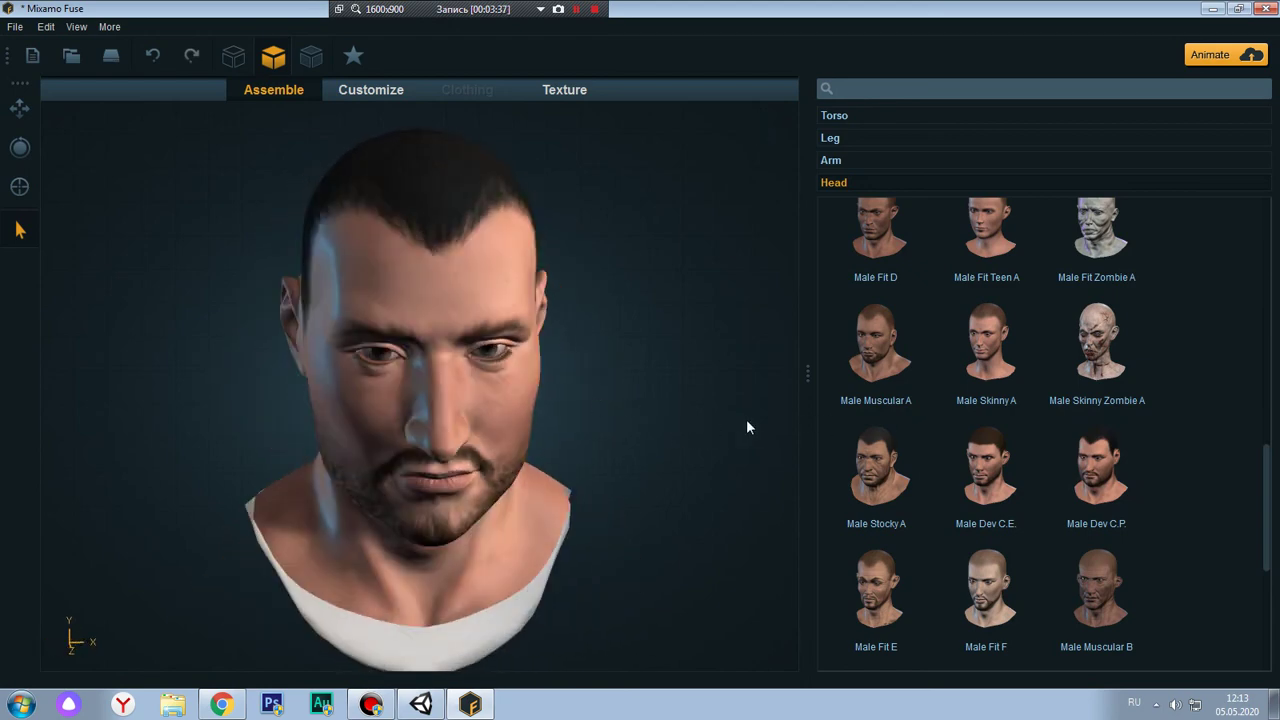
{"action": "scroll", "coordinate": [1094, 484], "scroll_direction": "down", "scroll_amount": 2}
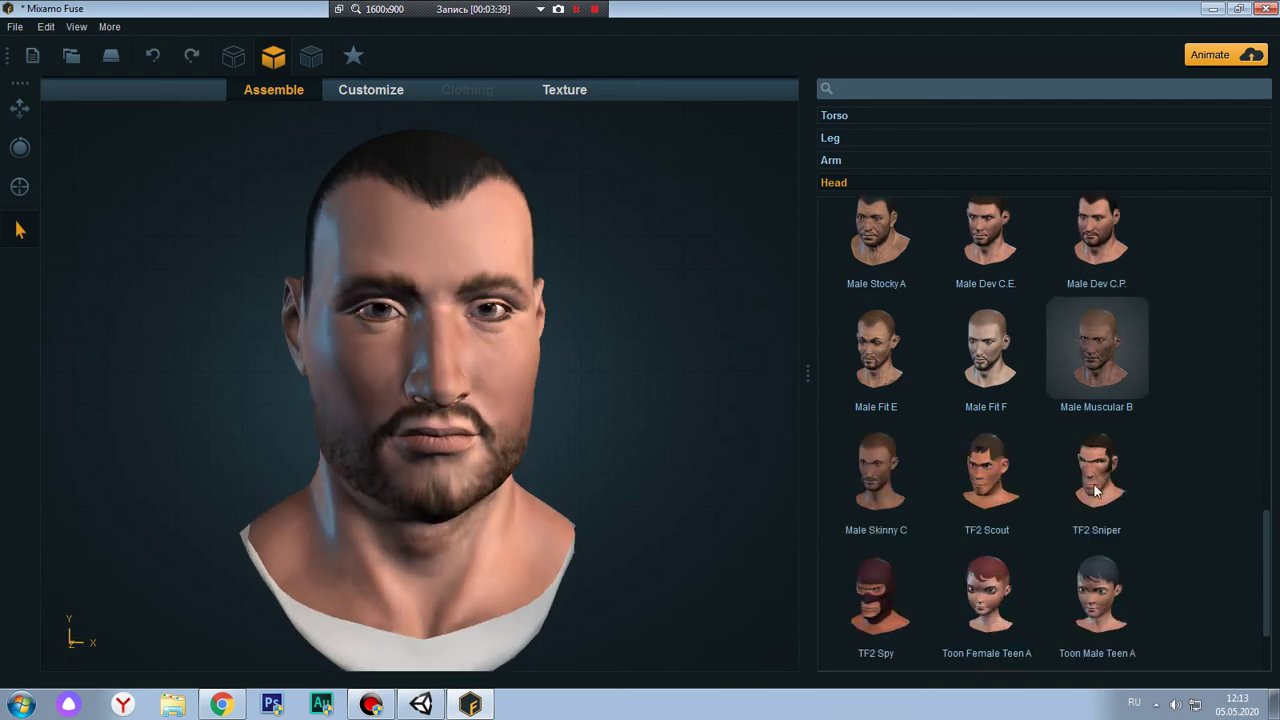
{"action": "scroll", "coordinate": [1111, 518], "scroll_direction": "down", "scroll_amount": 1}
{"action": "scroll", "coordinate": [1152, 483], "scroll_direction": "up", "scroll_amount": 1}
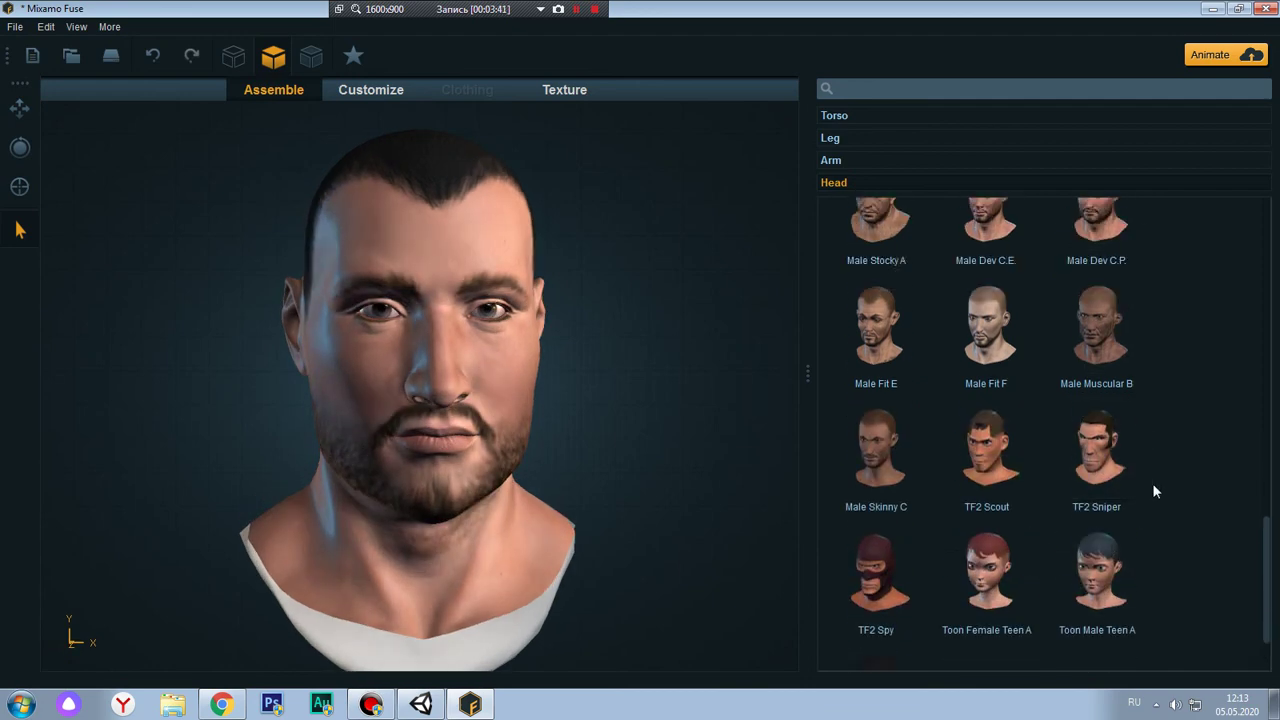
{"action": "left_click", "coordinate": [840, 116]}
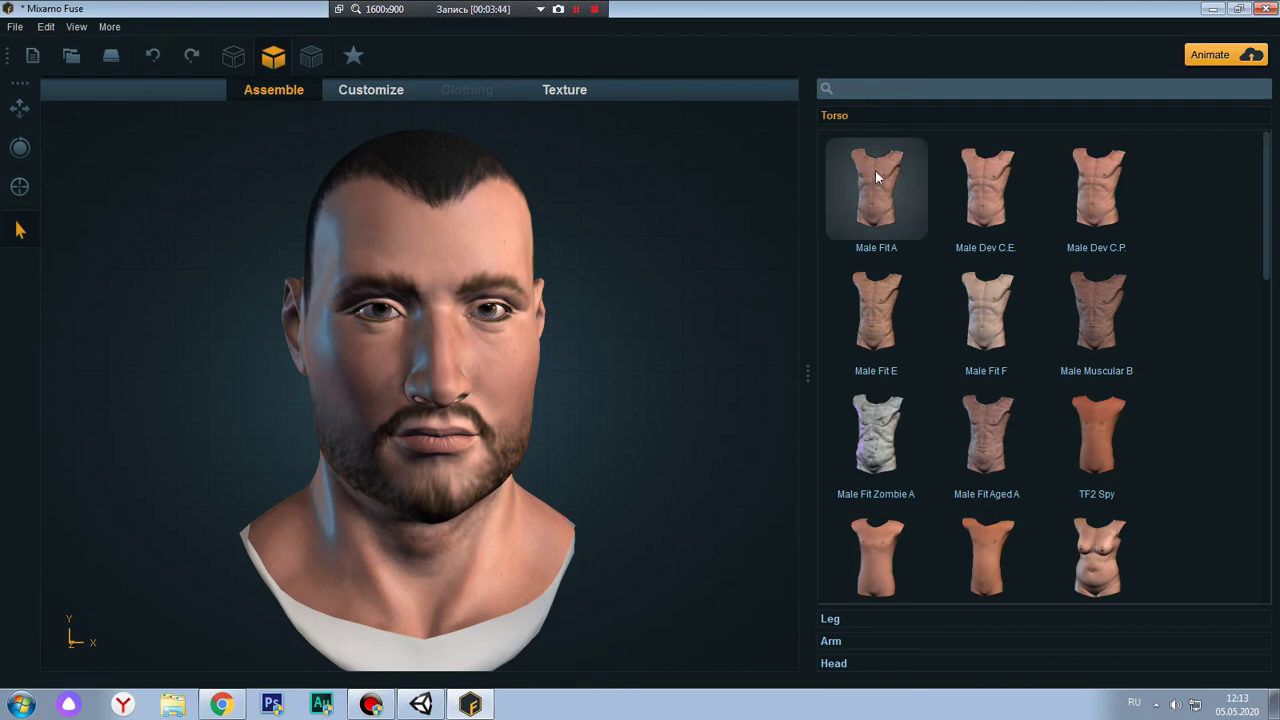
Give the character the Male Stocky A torso and orbit to check it
{"action": "scroll", "coordinate": [1121, 205], "scroll_direction": "down", "scroll_amount": 1}
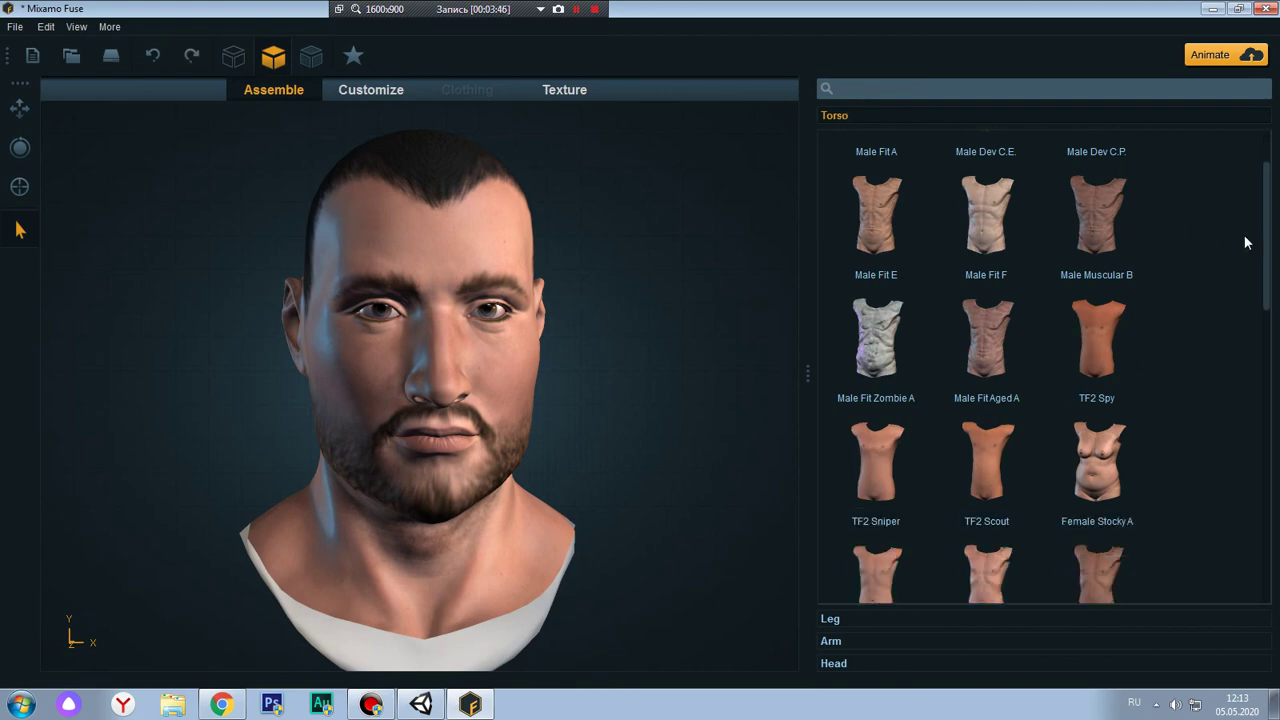
{"action": "mouse_move", "coordinate": [1266, 237]}
{"action": "left_mouse_down"}
{"action": "mouse_move", "coordinate": [1274, 302]}
{"action": "mouse_move", "coordinate": [1251, 528]}
{"action": "mouse_move", "coordinate": [1231, 229]}
{"action": "left_mouse_up"}
{"action": "scroll", "coordinate": [1228, 200], "scroll_direction": "up", "scroll_amount": 1}
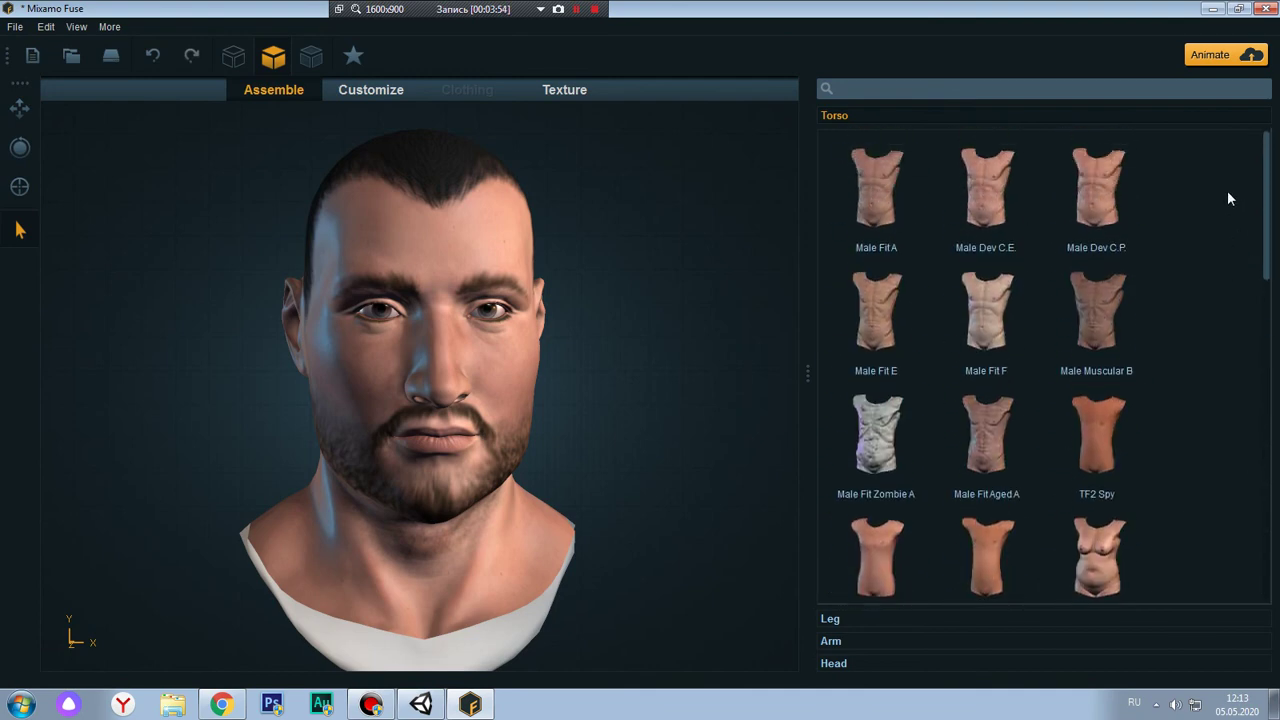
{"action": "scroll", "coordinate": [1195, 280], "scroll_direction": "down", "scroll_amount": 4}
{"action": "scroll", "coordinate": [1188, 356], "scroll_direction": "down", "scroll_amount": 4}
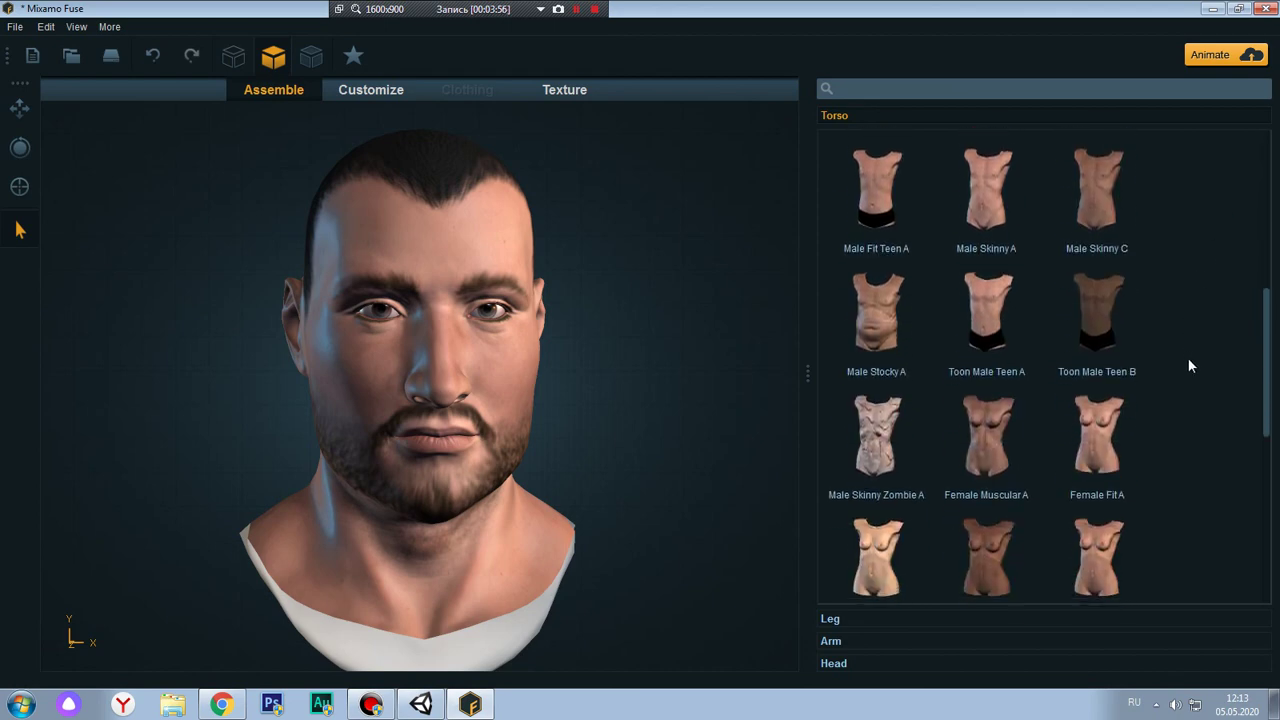
{"action": "scroll", "coordinate": [1195, 365], "scroll_direction": "down", "scroll_amount": 1}
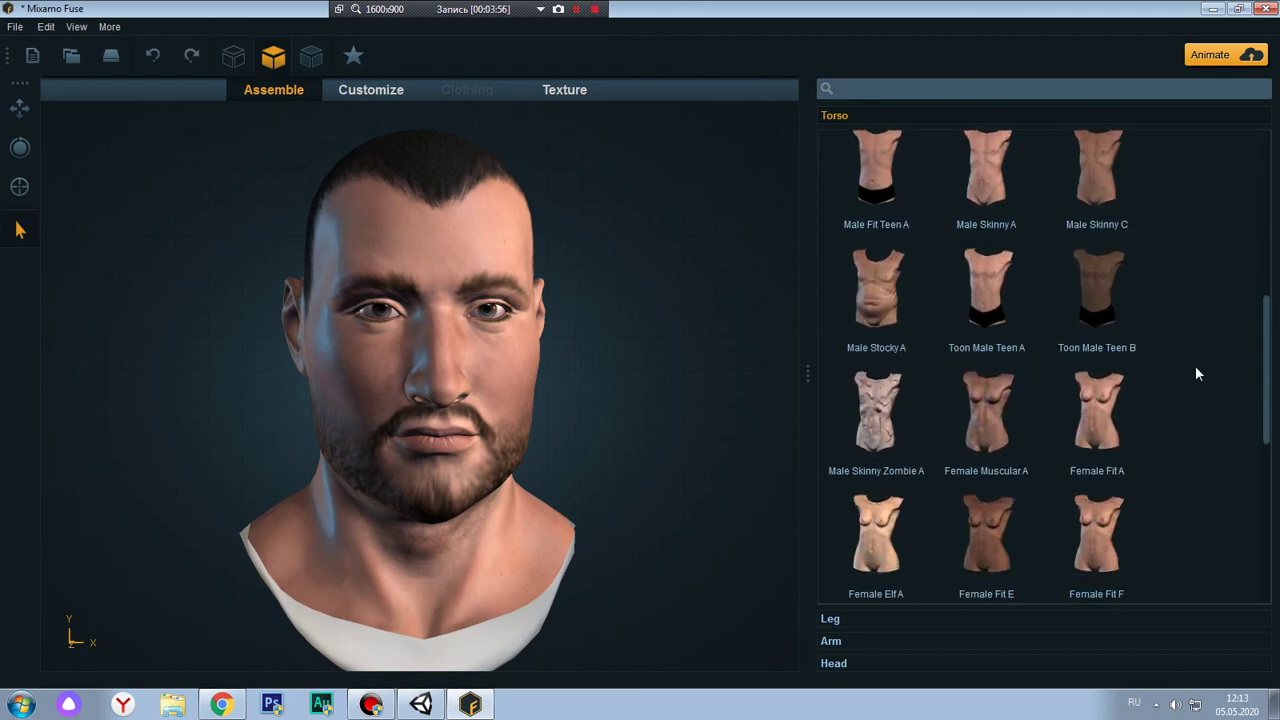
{"action": "left_click", "coordinate": [875, 290]}
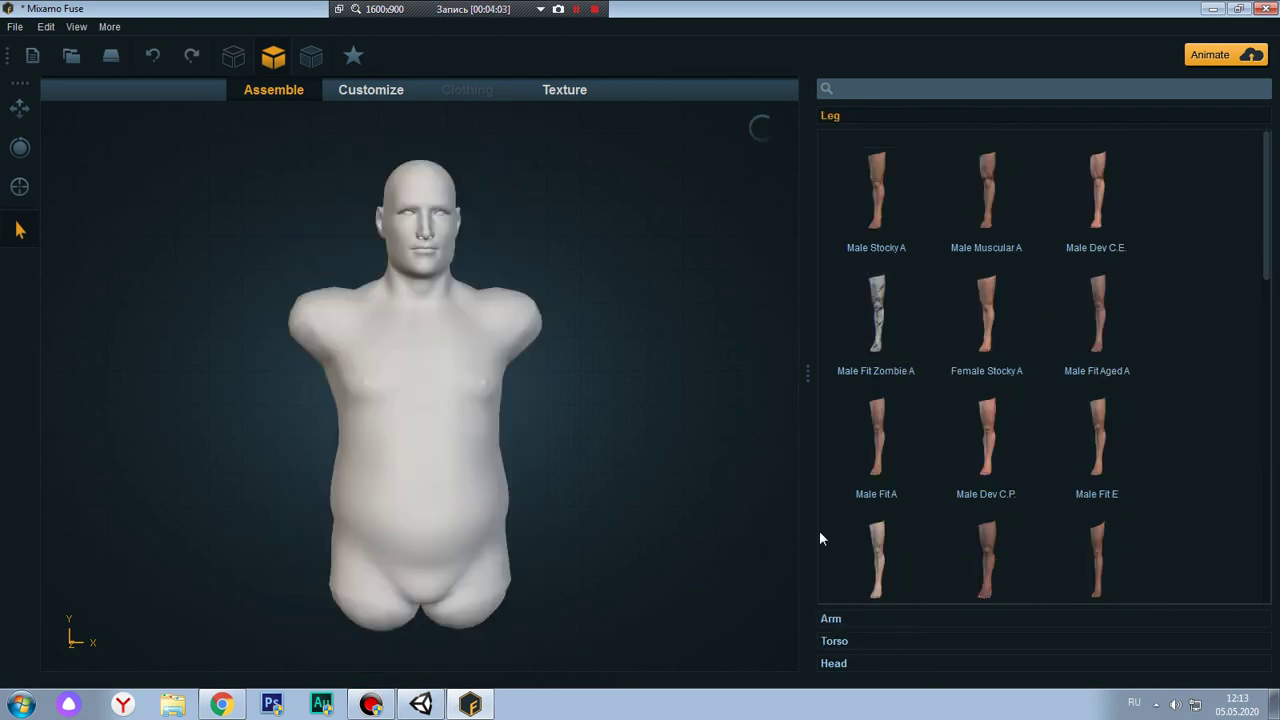
{"action": "mouse_move", "coordinate": [641, 520]}
{"action": "left_mouse_down"}
{"action": "mouse_move", "coordinate": [451, 503]}
{"action": "mouse_move", "coordinate": [383, 514]}
{"action": "mouse_move", "coordinate": [737, 523]}
{"action": "mouse_move", "coordinate": [517, 509]}
{"action": "mouse_move", "coordinate": [605, 515]}
{"action": "left_mouse_up"}
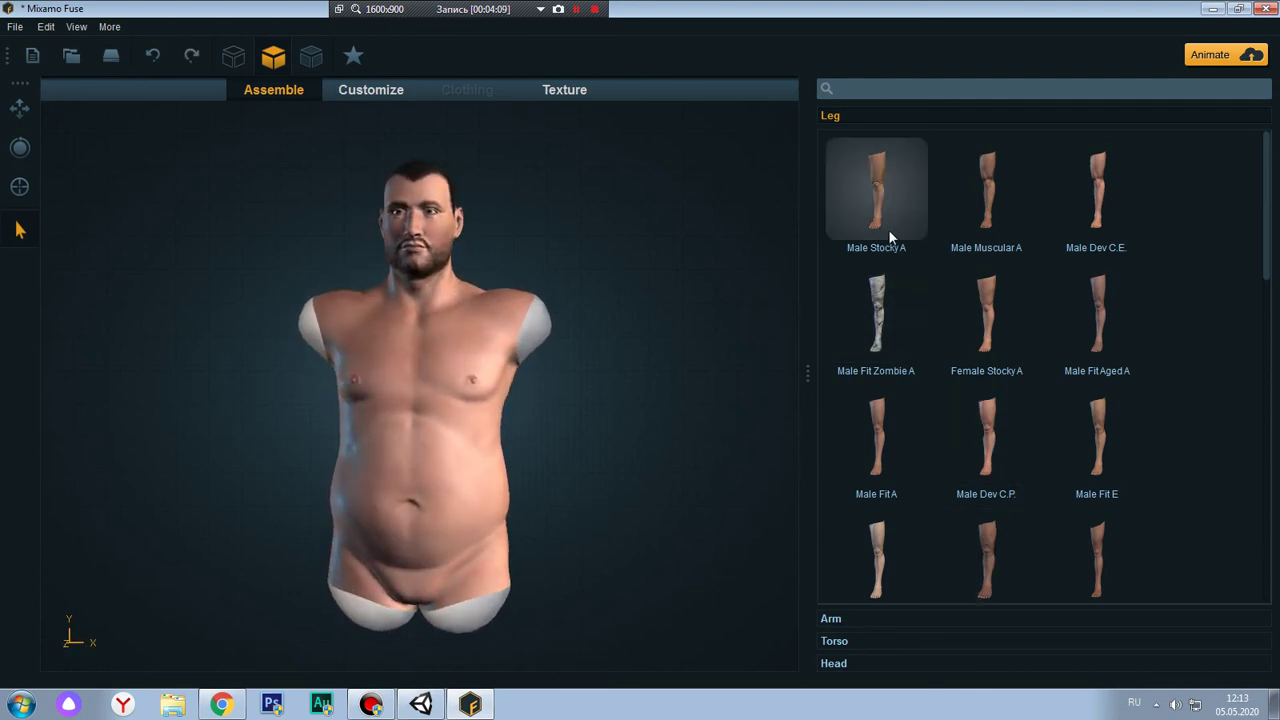
Find the Leg category, attach Male Stocky A legs, and view the body from the side
{"action": "scroll", "coordinate": [958, 245], "scroll_direction": "down", "scroll_amount": 1}
{"action": "scroll", "coordinate": [958, 245], "scroll_direction": "down", "scroll_amount": 2}
{"action": "scroll", "coordinate": [958, 245], "scroll_direction": "down", "scroll_amount": 2}
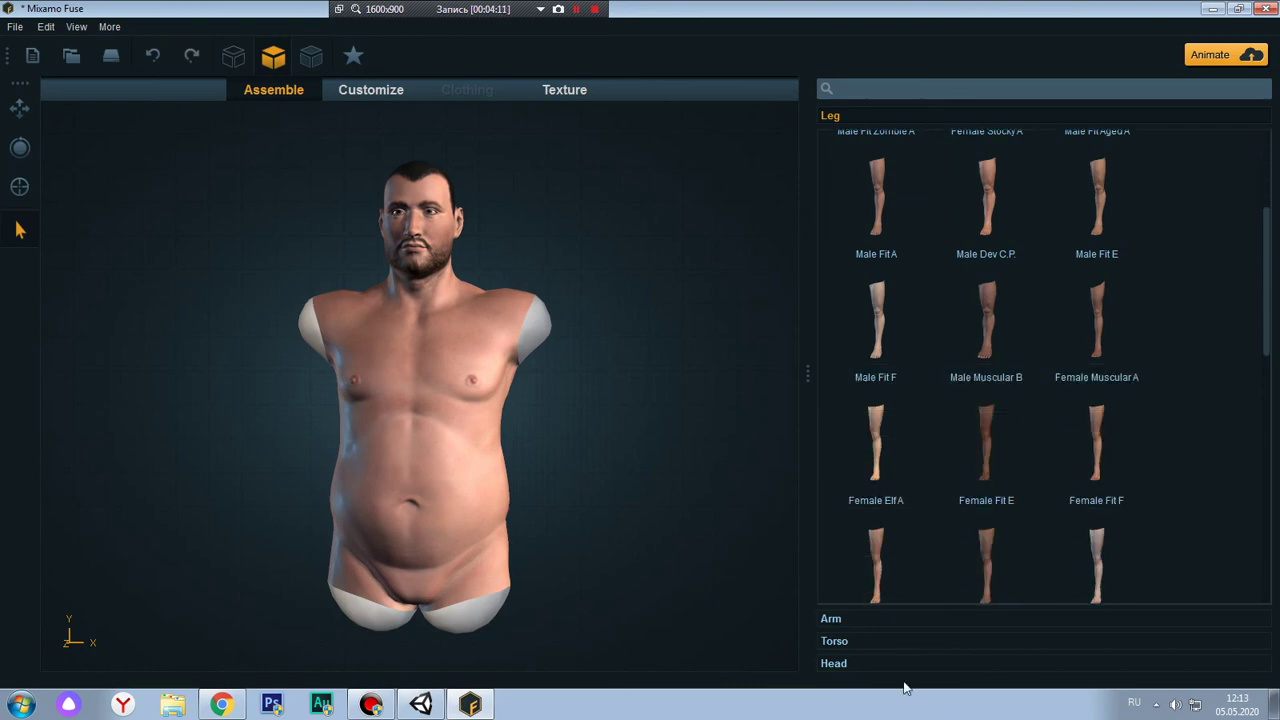
{"action": "left_click", "coordinate": [835, 641]}
{"action": "scroll", "coordinate": [860, 513], "scroll_direction": "down", "scroll_amount": 5}
{"action": "scroll", "coordinate": [877, 455], "scroll_direction": "down", "scroll_amount": 3}
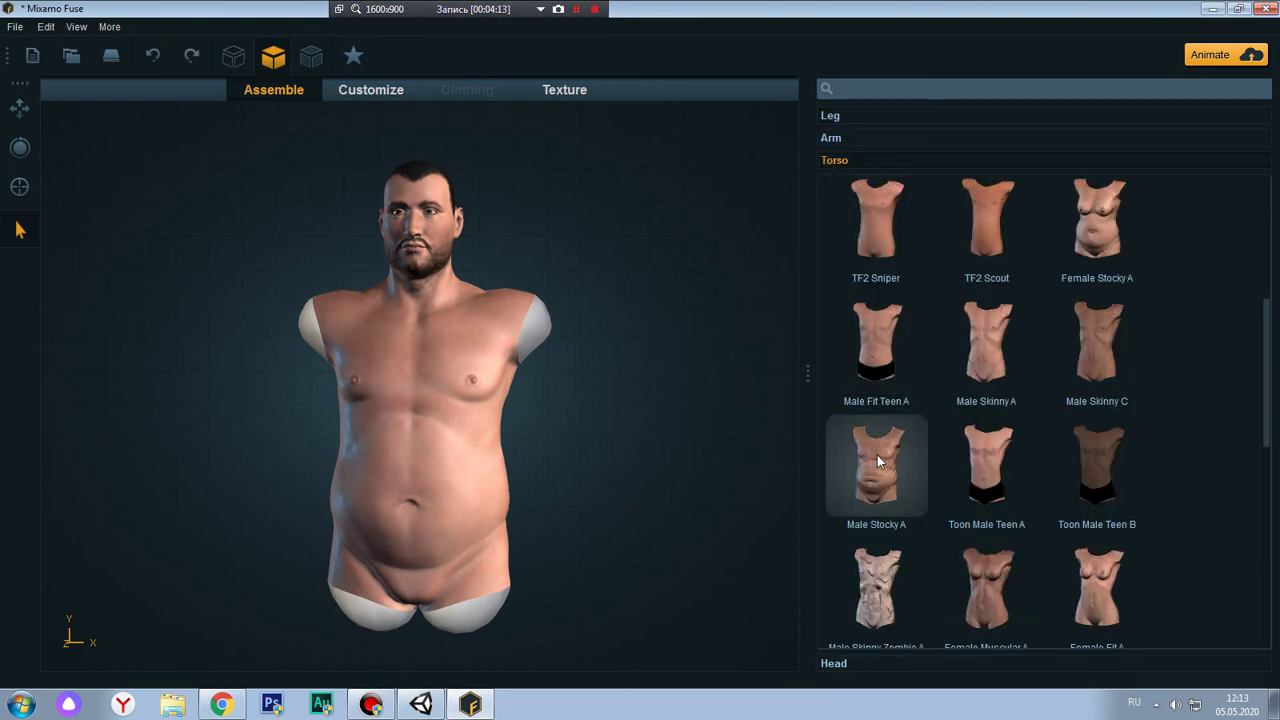
{"action": "left_click", "coordinate": [836, 140]}
{"action": "left_click", "coordinate": [834, 117]}
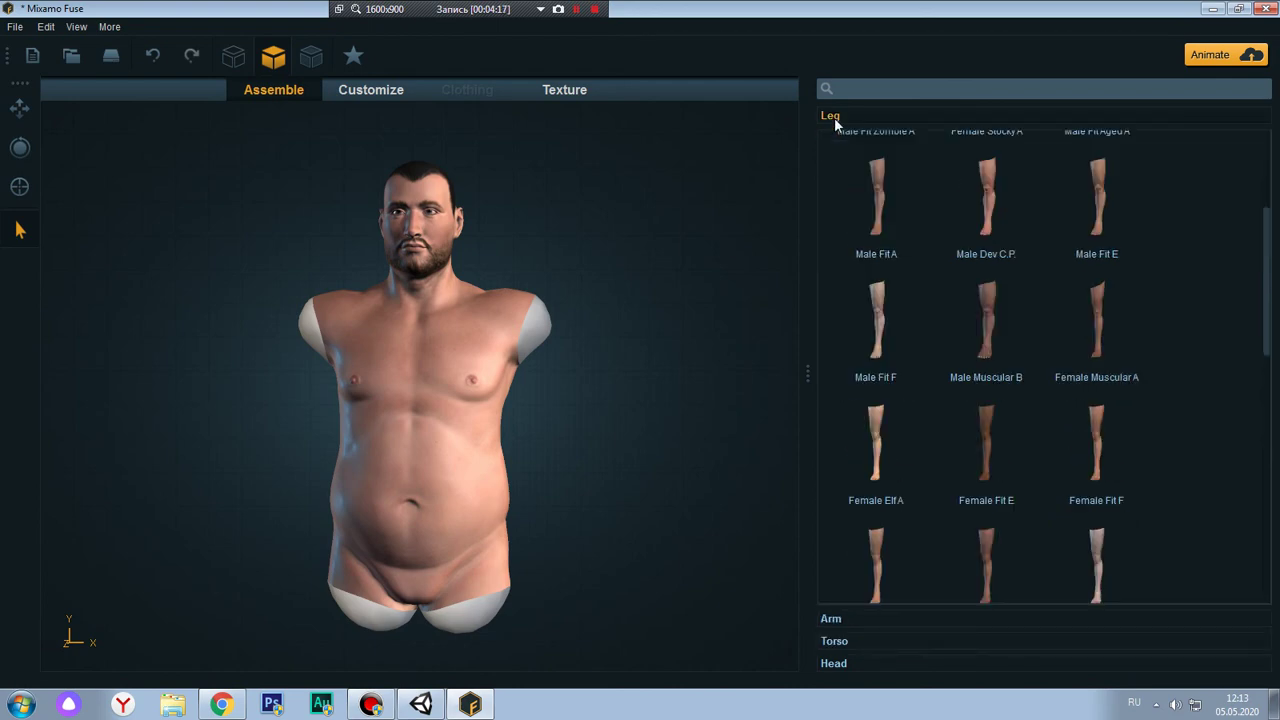
{"action": "scroll", "coordinate": [971, 307], "scroll_direction": "down", "scroll_amount": 4}
{"action": "scroll", "coordinate": [869, 361], "scroll_direction": "down", "scroll_amount": 3}
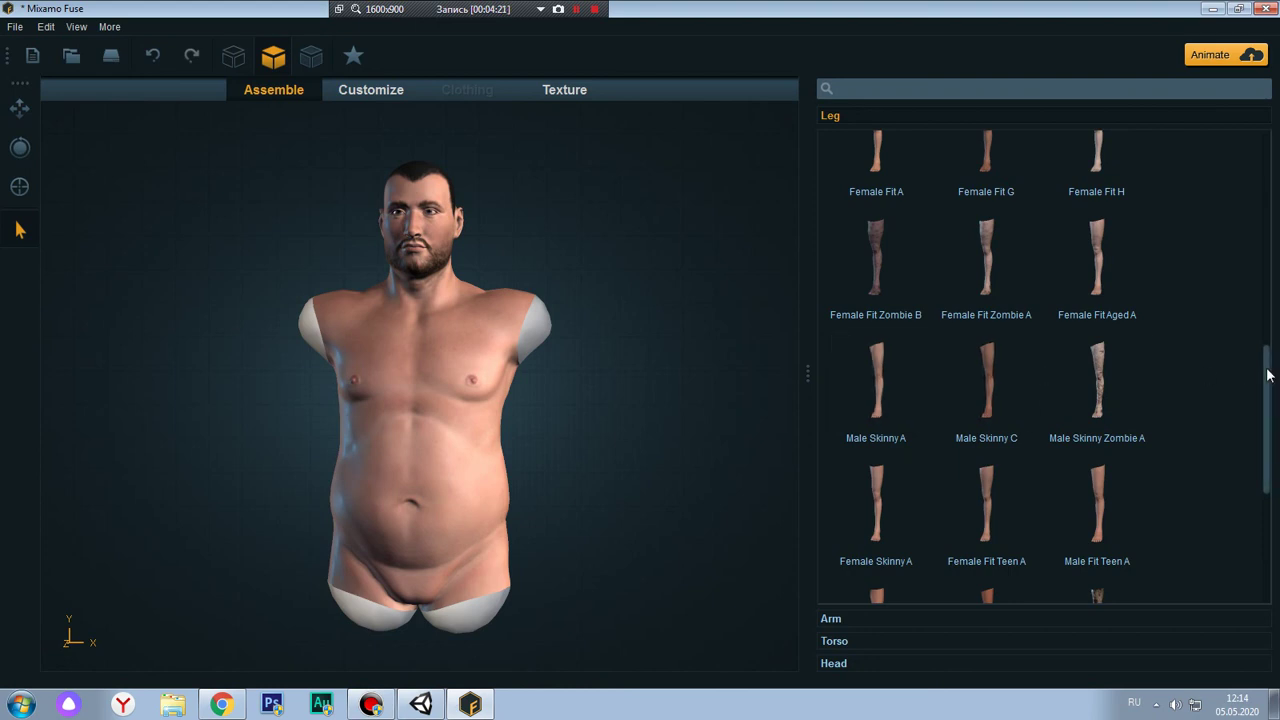
{"action": "left_click_drag", "start_coordinate": [1263, 483], "coordinate": [1226, 201]}
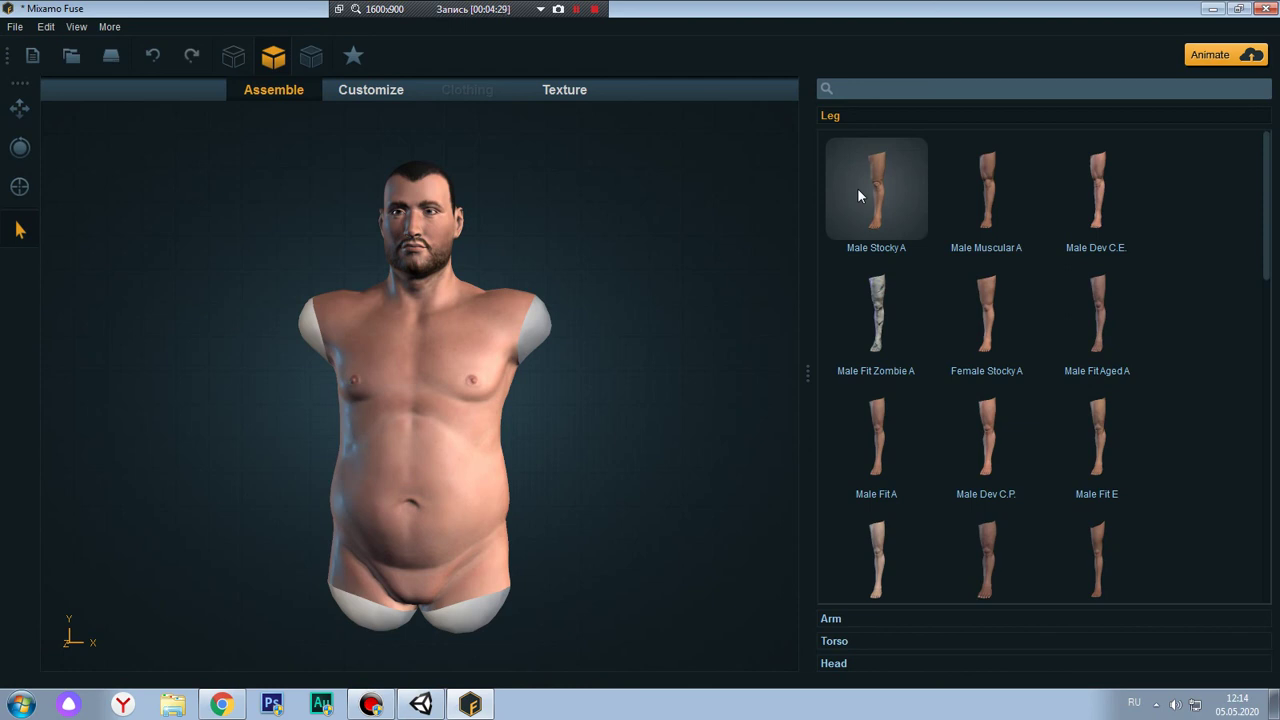
{"action": "left_click", "coordinate": [857, 195]}
{"action": "mouse_move", "coordinate": [589, 424]}
{"action": "left_mouse_down"}
{"action": "mouse_move", "coordinate": [479, 428]}
{"action": "mouse_move", "coordinate": [666, 434]}
{"action": "left_mouse_up"}
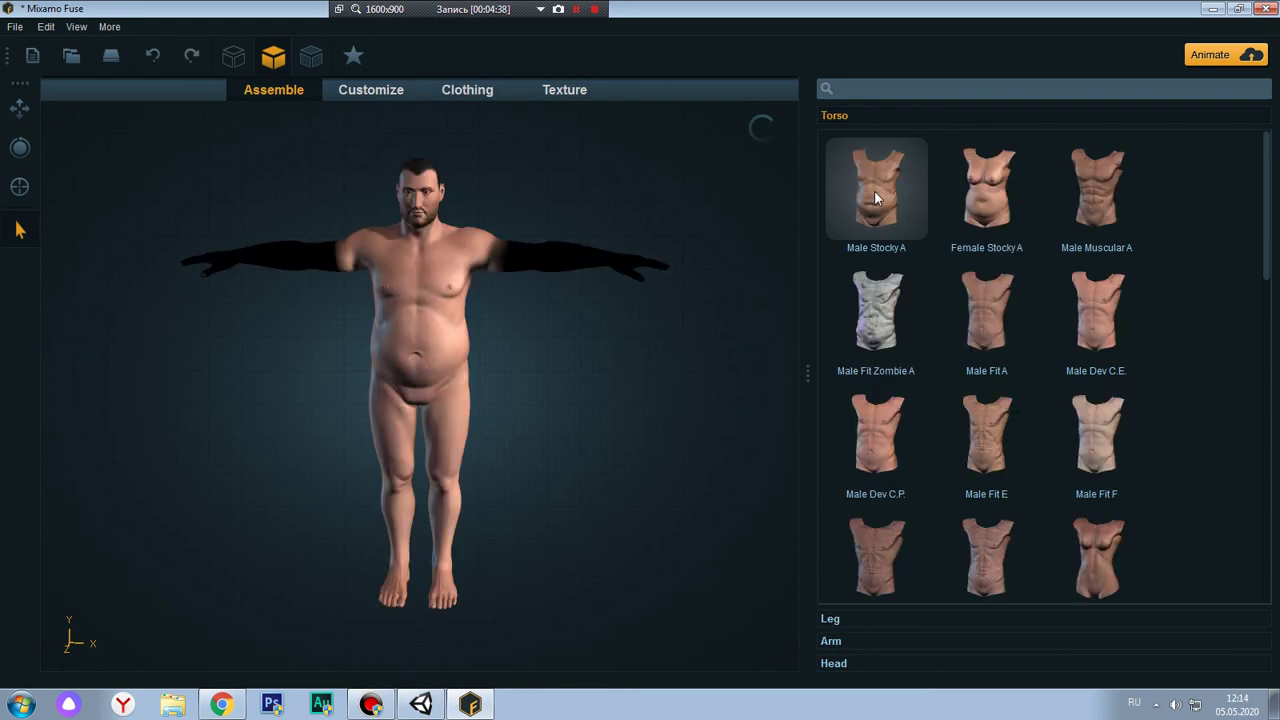
In Customize, expand the face, head, leg, teeth and torso slider groups
{"action": "mouse_move", "coordinate": [583, 420]}
{"action": "left_mouse_down"}
{"action": "mouse_move", "coordinate": [437, 457]}
{"action": "mouse_move", "coordinate": [346, 449]}
{"action": "mouse_move", "coordinate": [486, 452]}
{"action": "mouse_move", "coordinate": [734, 194]}
{"action": "left_mouse_up"}
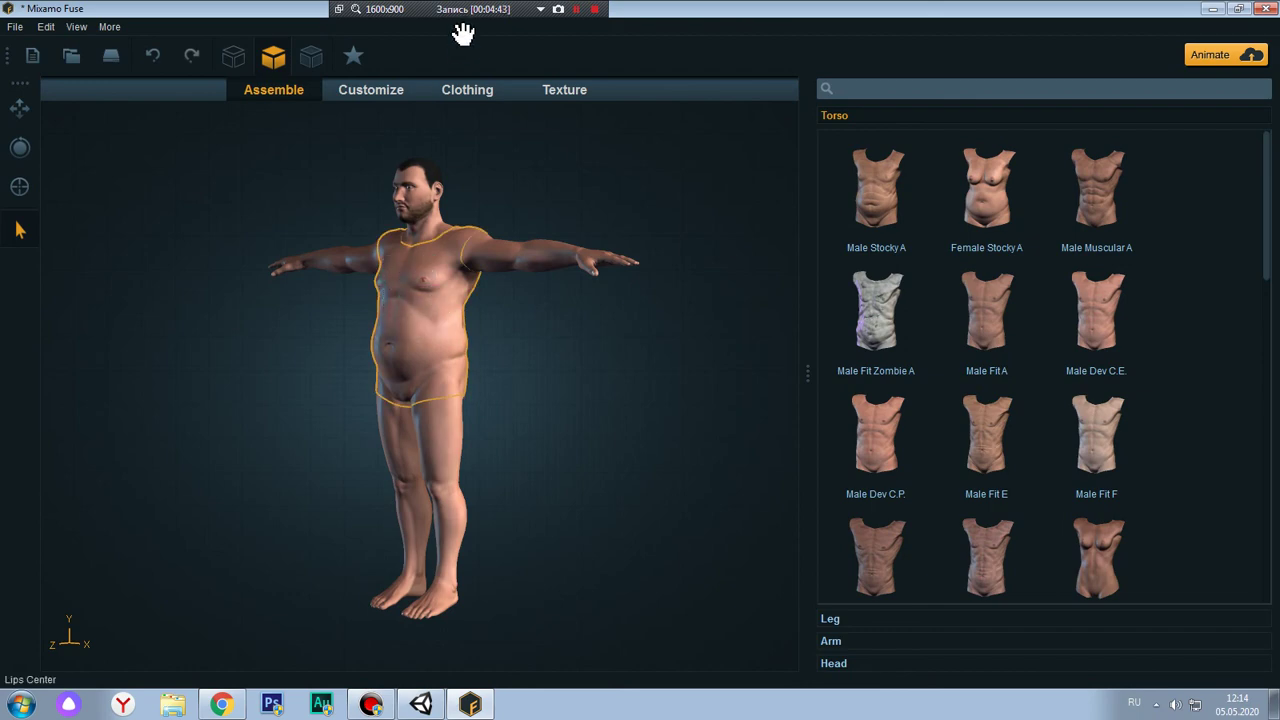
{"action": "left_click", "coordinate": [380, 96]}
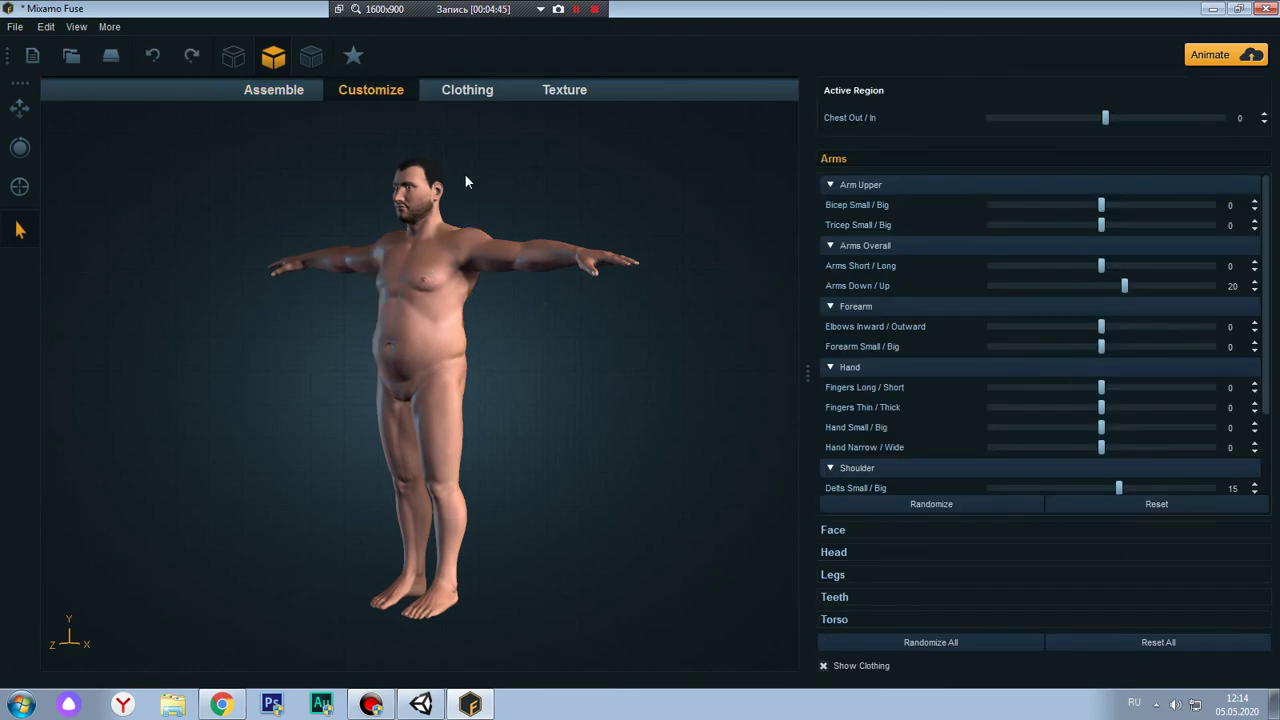
{"action": "scroll", "coordinate": [932, 240], "scroll_direction": "down", "scroll_amount": 2}
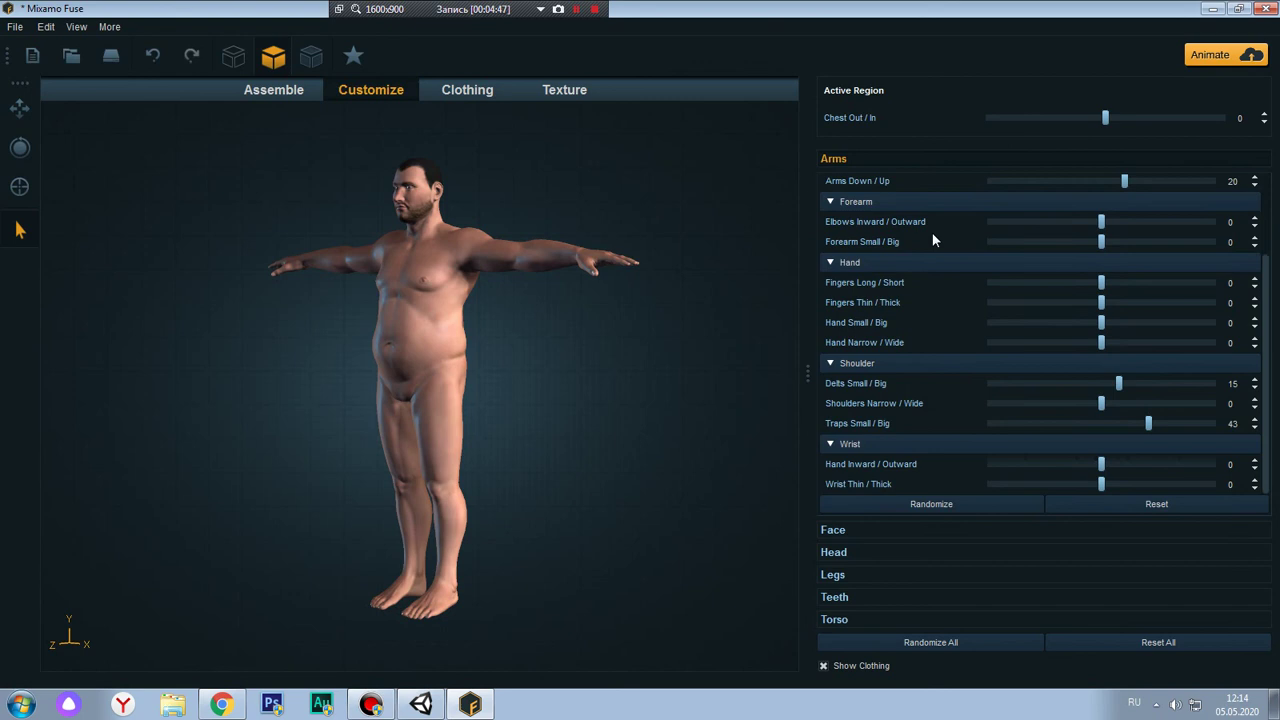
{"action": "left_click", "coordinate": [855, 530]}
{"action": "left_click", "coordinate": [845, 553]}
{"action": "left_click", "coordinate": [847, 572]}
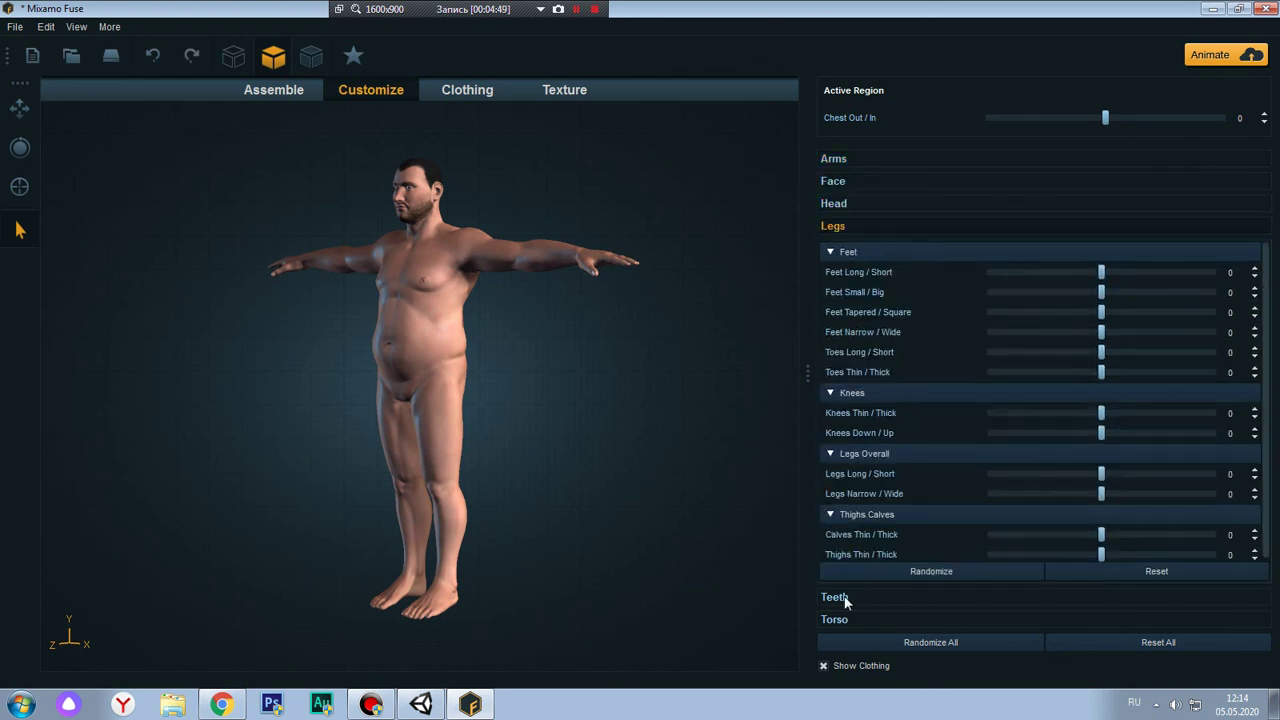
{"action": "left_click", "coordinate": [845, 598]}
{"action": "left_click", "coordinate": [846, 614]}
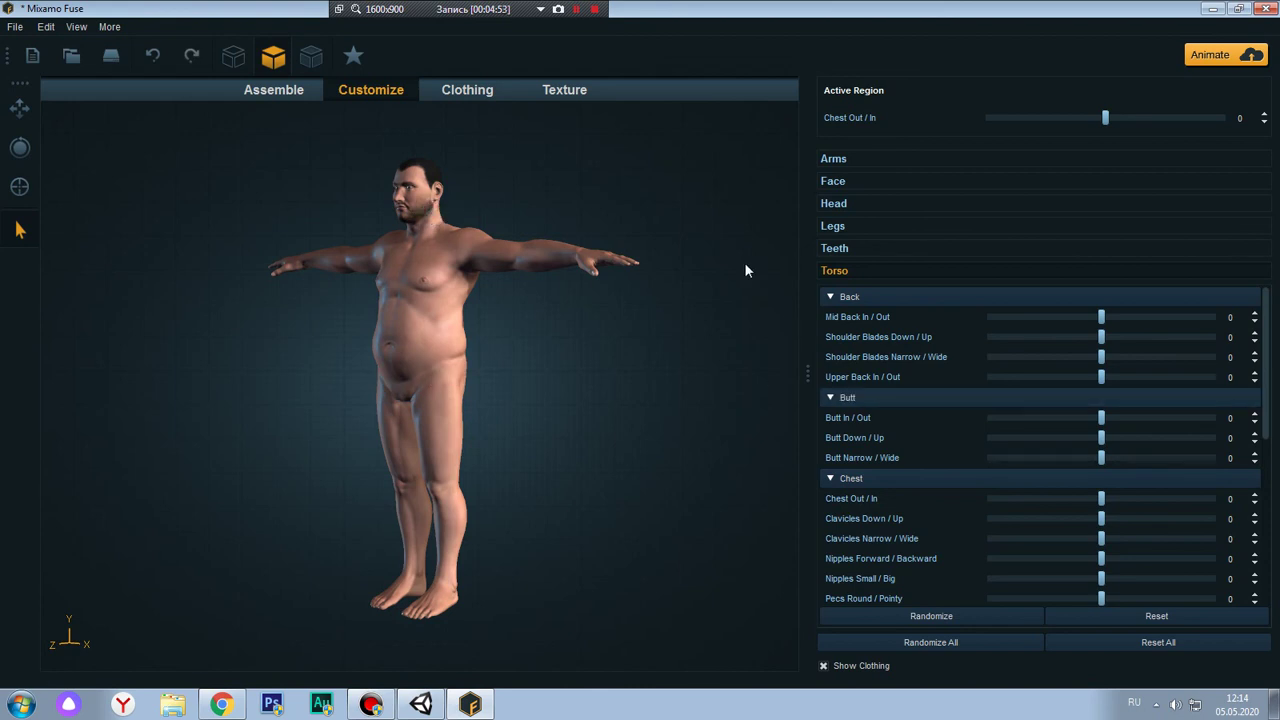
Try reshaping the ear's size and width, then undo it with Ctrl+Z
{"action": "scroll", "coordinate": [517, 249], "scroll_direction": "up", "scroll_amount": 3}
{"action": "scroll", "coordinate": [571, 266], "scroll_direction": "up", "scroll_amount": 2}
{"action": "scroll", "coordinate": [536, 567], "scroll_direction": "up", "scroll_amount": 2}
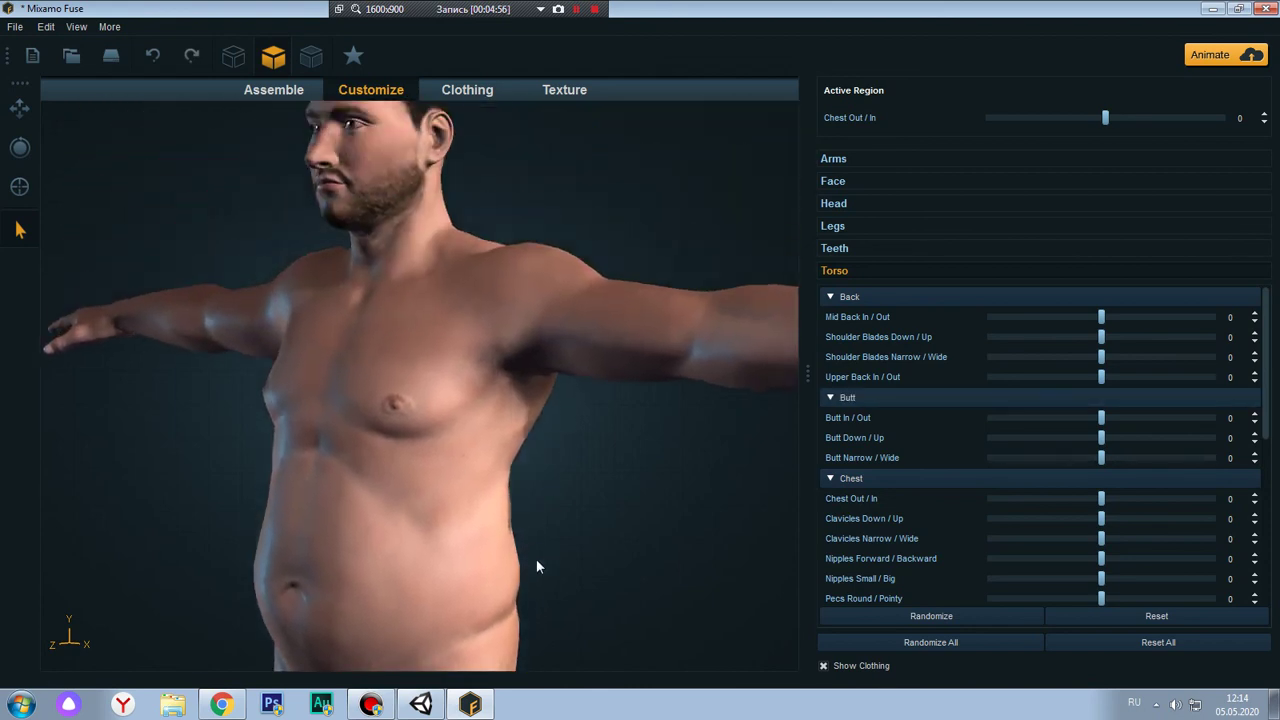
{"action": "scroll", "coordinate": [655, 348], "scroll_direction": "up", "scroll_amount": 2}
{"action": "scroll", "coordinate": [349, 309], "scroll_direction": "up", "scroll_amount": 2}
{"action": "scroll", "coordinate": [400, 316], "scroll_direction": "up", "scroll_amount": 2}
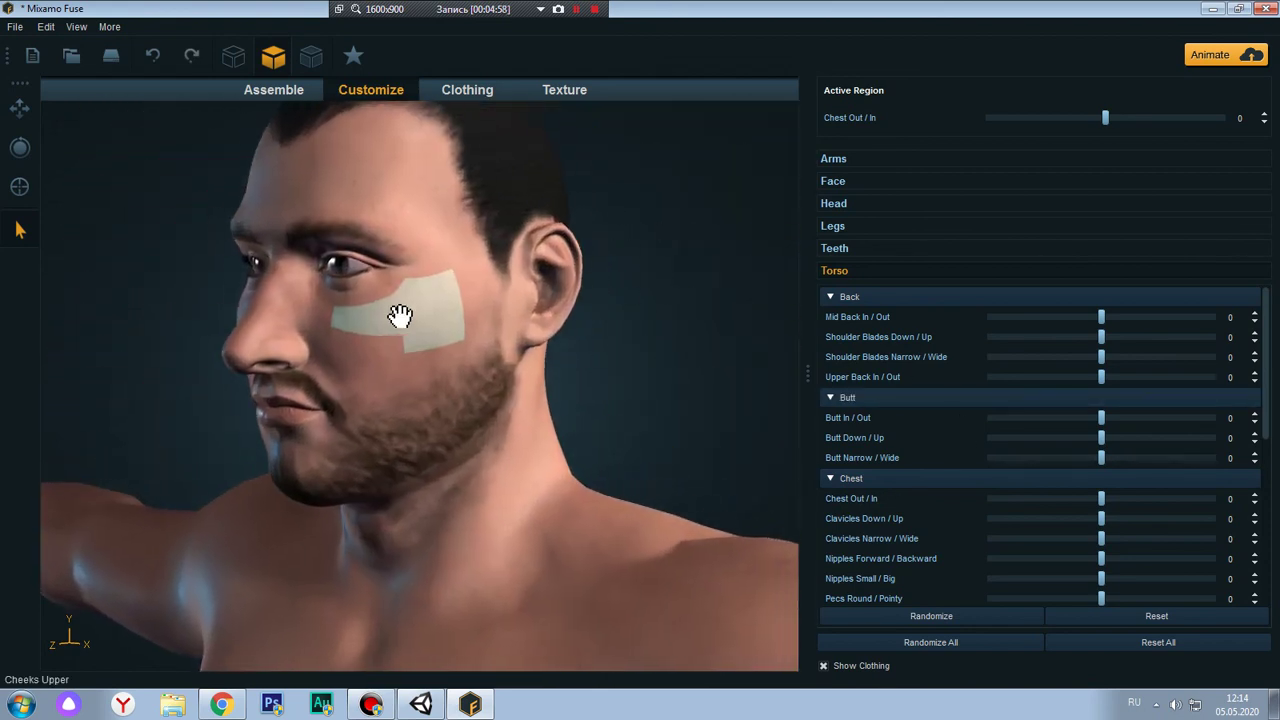
{"action": "right_click_drag", "start_coordinate": [400, 316], "coordinate": [500, 320]}
{"action": "left_click_drag", "start_coordinate": [503, 323], "coordinate": [397, 323]}
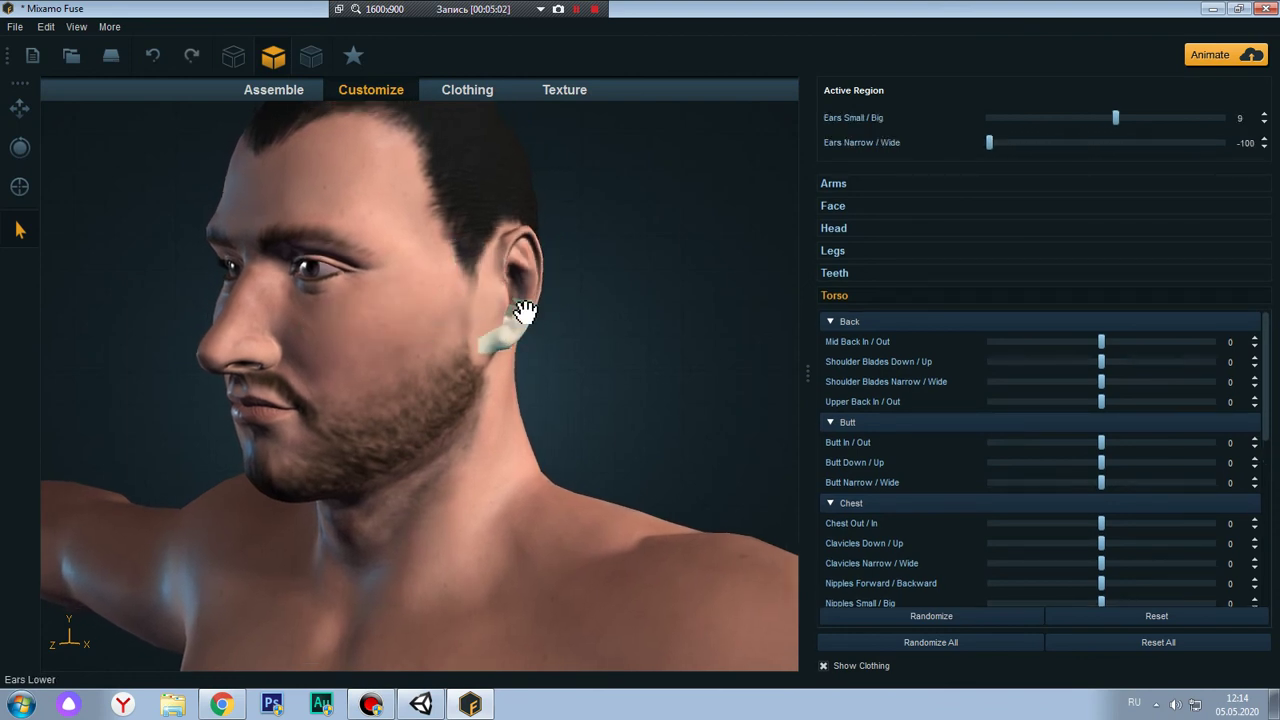
{"action": "key", "text": "ctrl+z"}
Reshape the nose tip to Backward/Forward 6 and Small/Big 27, viewing the face frontally
{"action": "right_click_drag", "start_coordinate": [640, 329], "coordinate": [576, 333]}
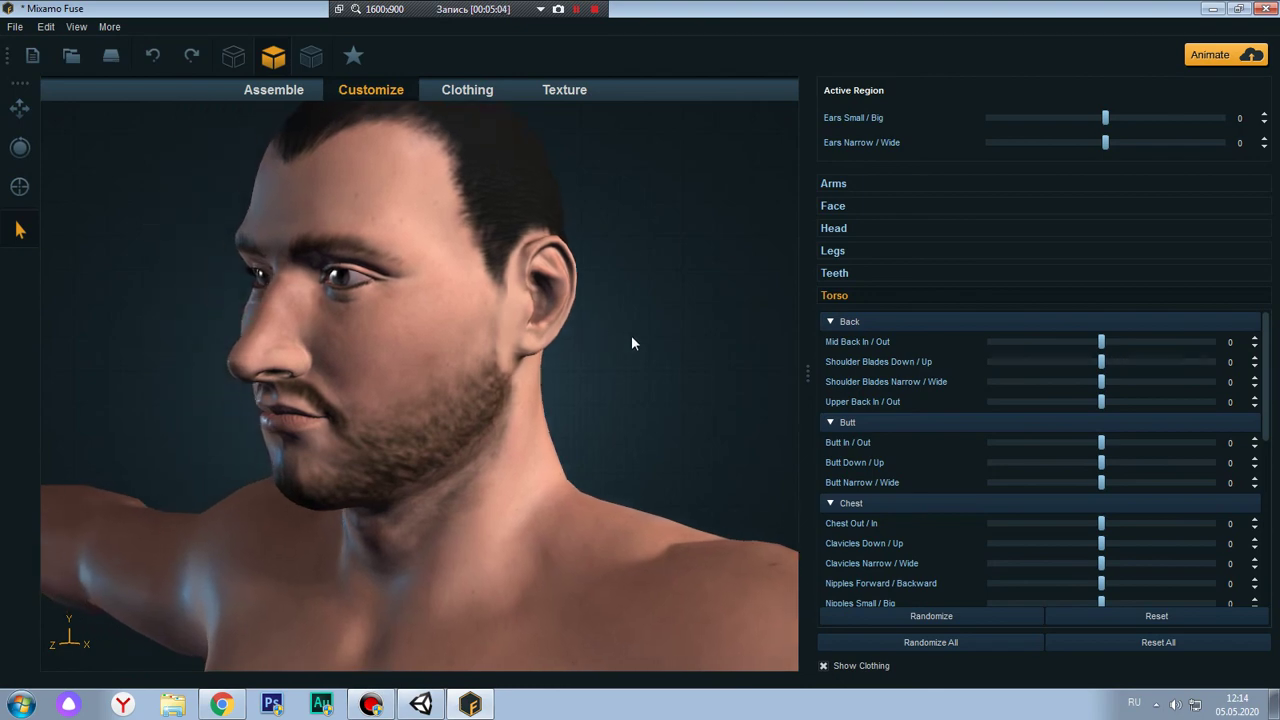
{"action": "left_click", "coordinate": [490, 370]}
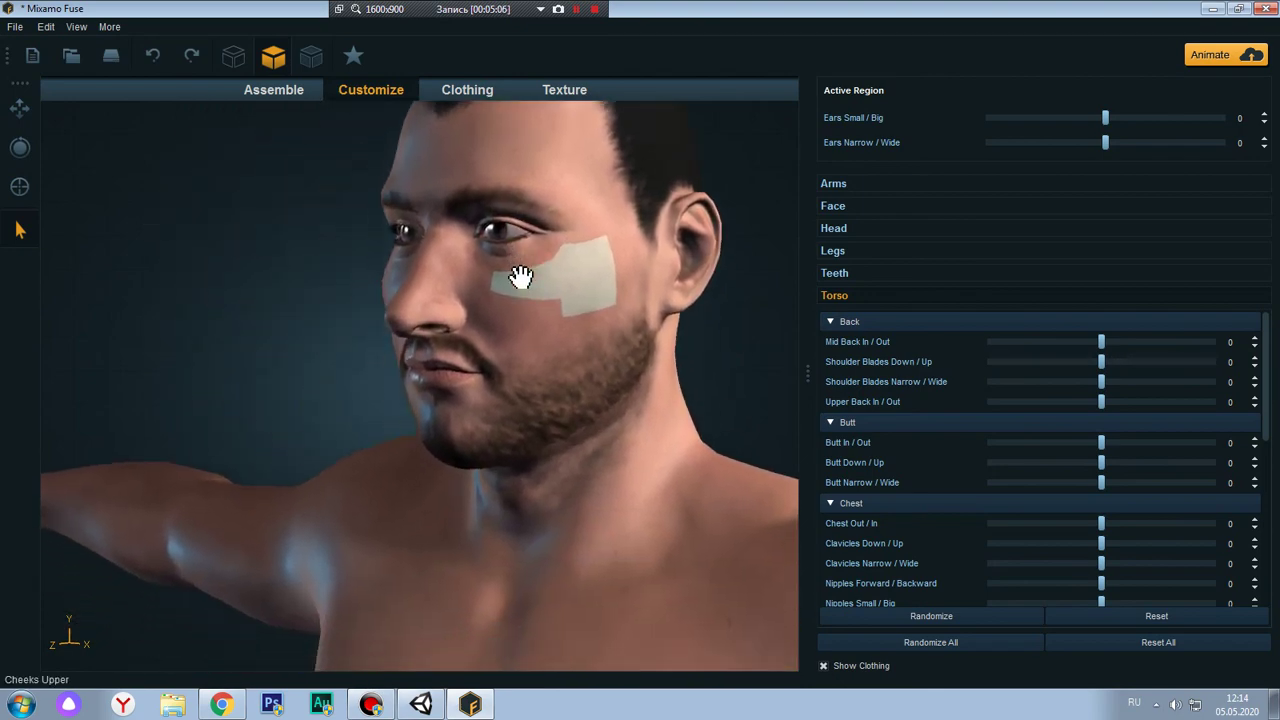
{"action": "mouse_move", "coordinate": [184, 240]}
{"action": "right_mouse_down"}
{"action": "mouse_move", "coordinate": [271, 263]}
{"action": "mouse_move", "coordinate": [87, 244]}
{"action": "right_mouse_up"}
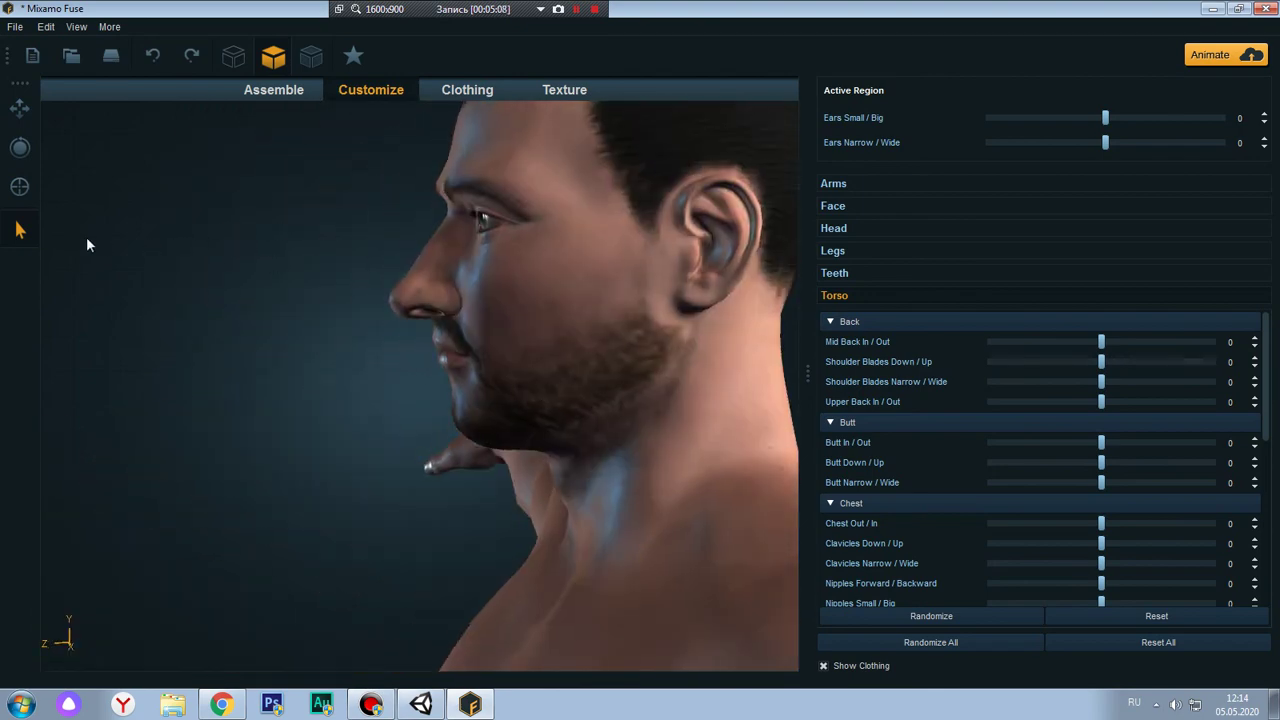
{"action": "left_click", "coordinate": [406, 305]}
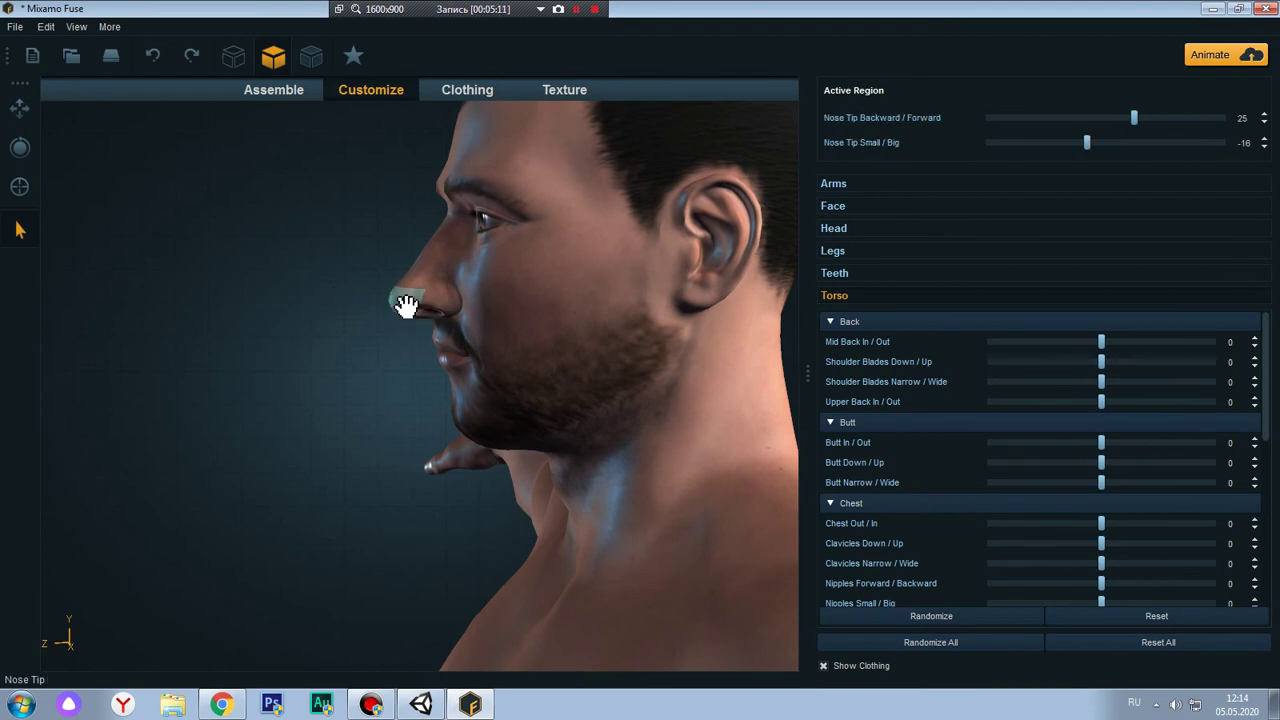
{"action": "mouse_move", "coordinate": [401, 301]}
{"action": "left_mouse_down"}
{"action": "mouse_move", "coordinate": [412, 305]}
{"action": "mouse_move", "coordinate": [378, 300]}
{"action": "mouse_move", "coordinate": [446, 320]}
{"action": "left_mouse_up"}
{"action": "scroll", "coordinate": [290, 343], "scroll_direction": "down", "scroll_amount": 3}
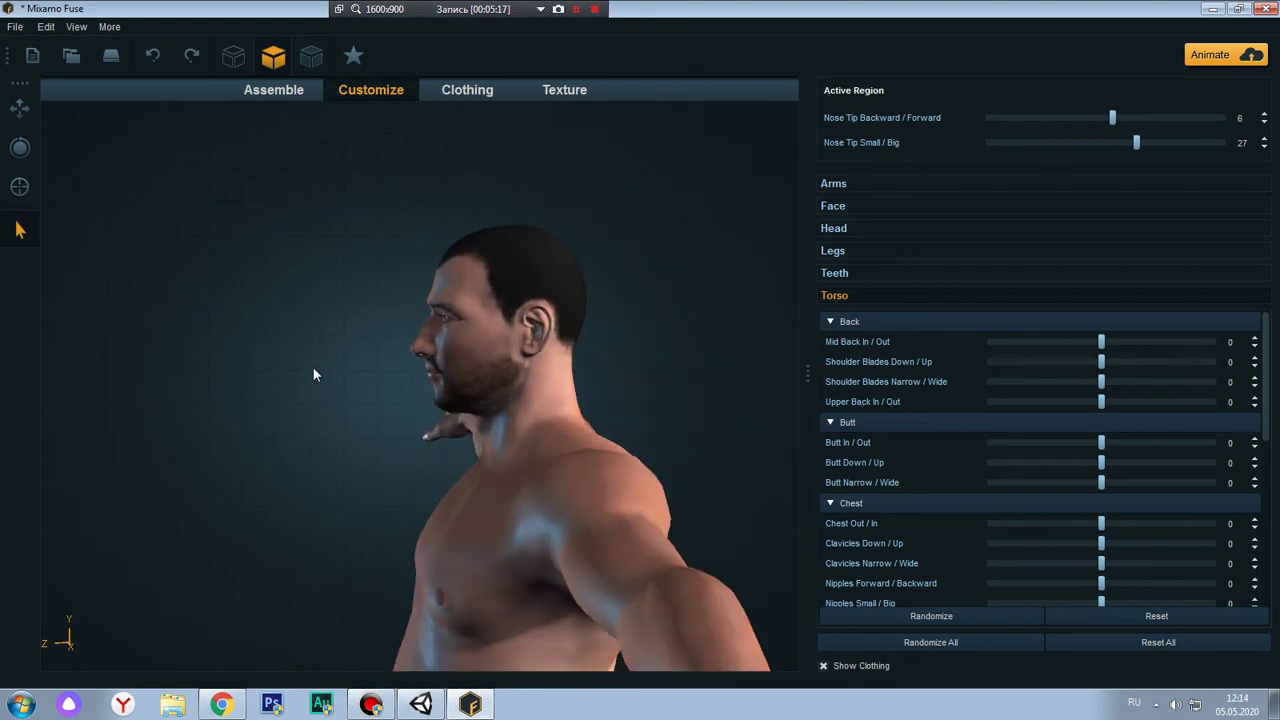
{"action": "left_click_drag", "start_coordinate": [304, 372], "coordinate": [570, 381]}
{"action": "scroll", "coordinate": [603, 379], "scroll_direction": "down", "scroll_amount": 3}
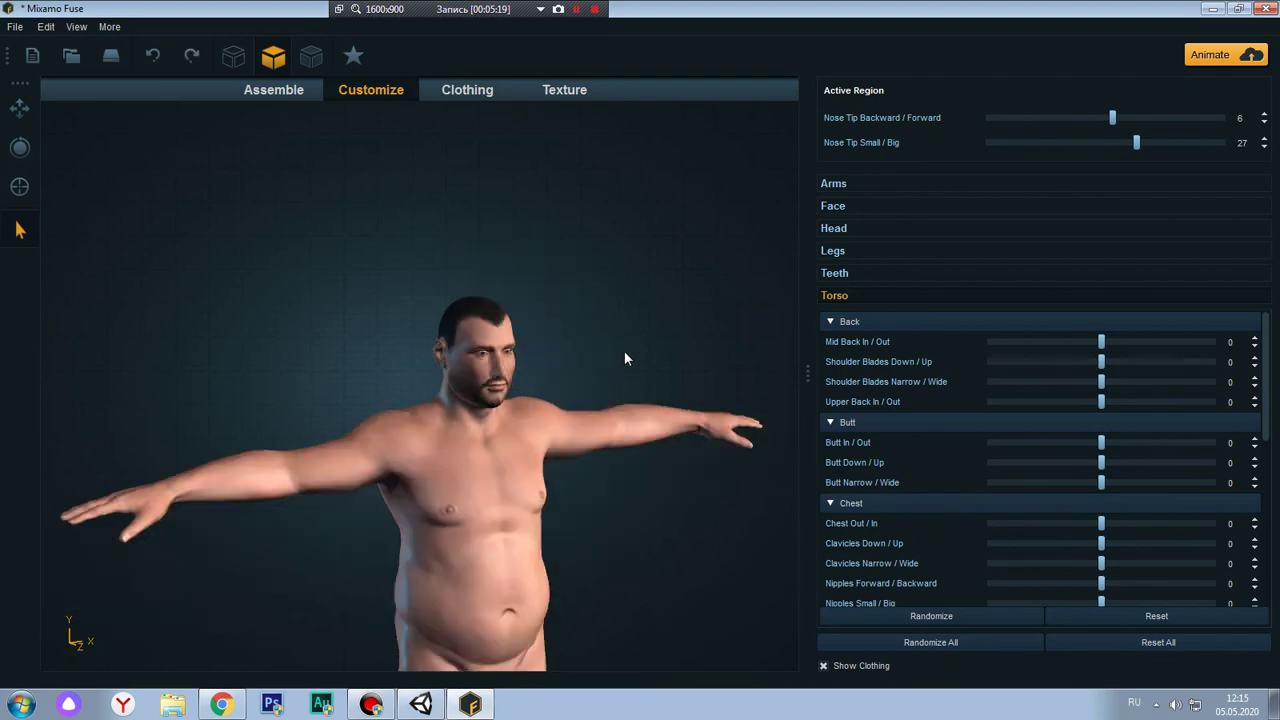
{"action": "scroll", "coordinate": [624, 350], "scroll_direction": "down", "scroll_amount": 2}
{"action": "scroll", "coordinate": [580, 345], "scroll_direction": "up", "scroll_amount": 3}
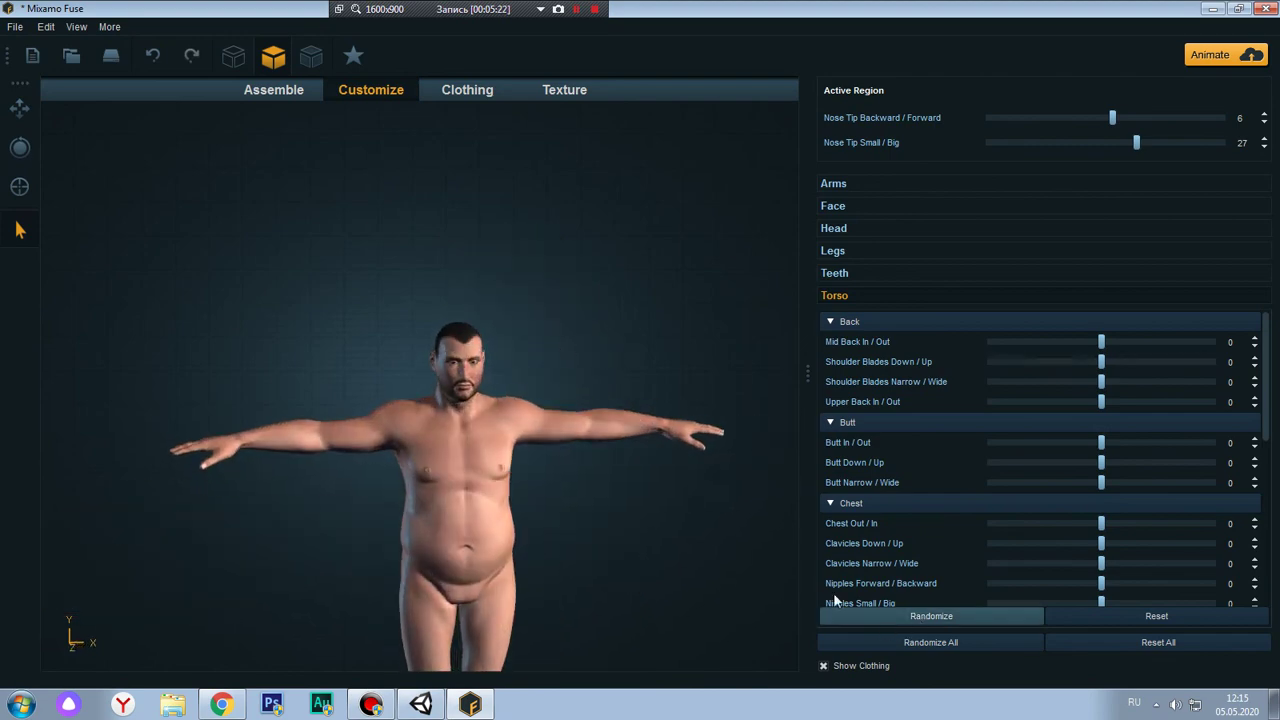
In the Clothing library, dress the character in the ACU camo top
{"action": "left_click", "coordinate": [460, 90]}
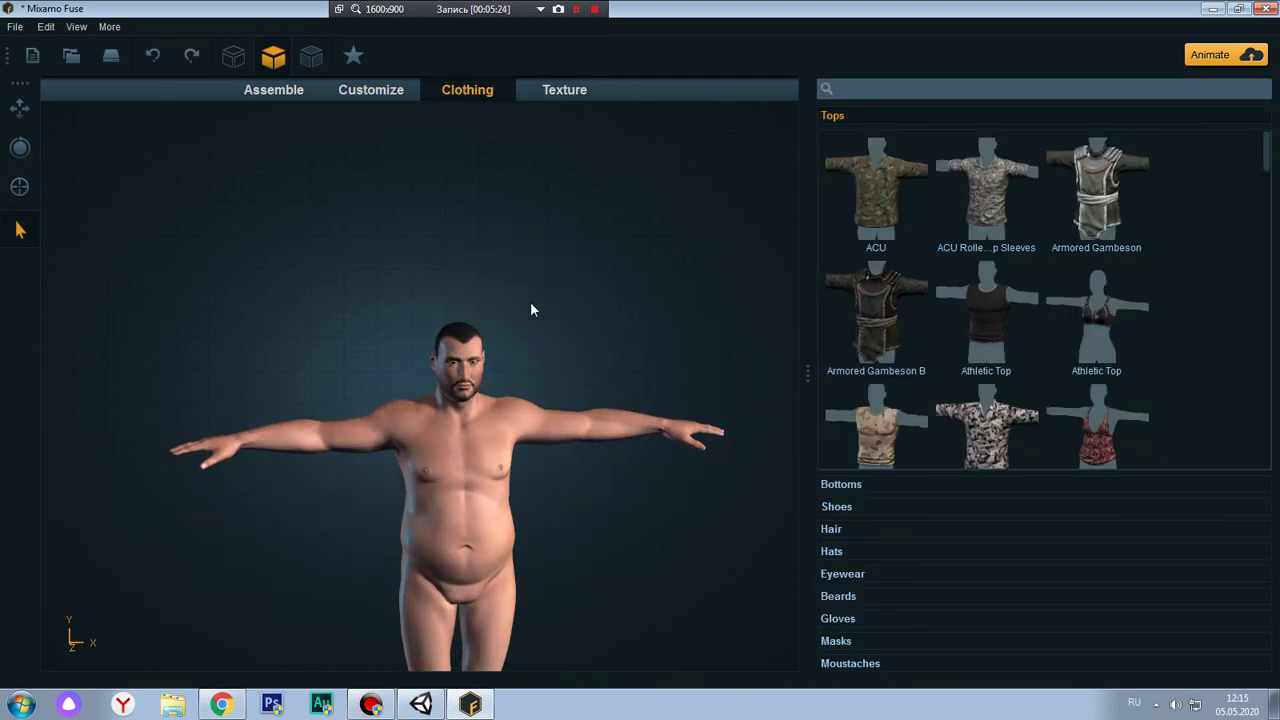
{"action": "middle_click_drag", "start_coordinate": [531, 305], "coordinate": [502, 222]}
{"action": "mouse_move", "coordinate": [1266, 155]}
{"action": "left_mouse_down"}
{"action": "mouse_move", "coordinate": [1257, 465]}
{"action": "mouse_move", "coordinate": [1249, 105]}
{"action": "left_mouse_up"}
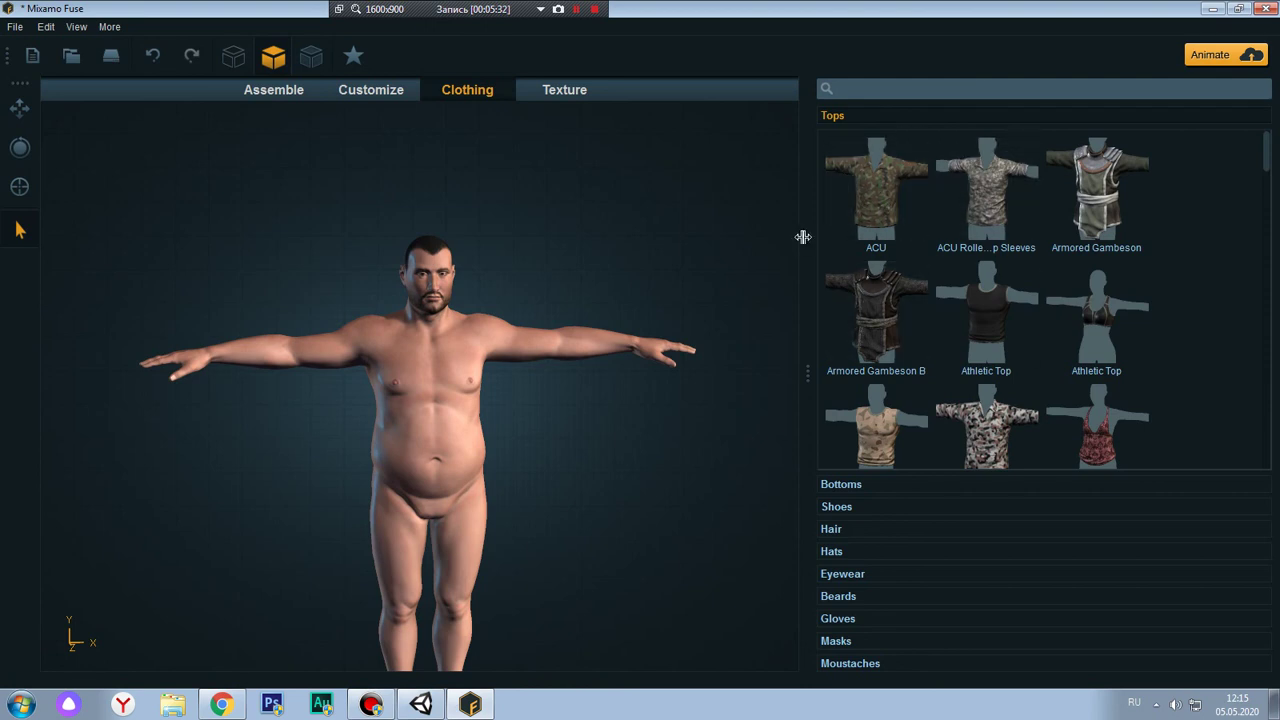
{"action": "left_click", "coordinate": [880, 193]}
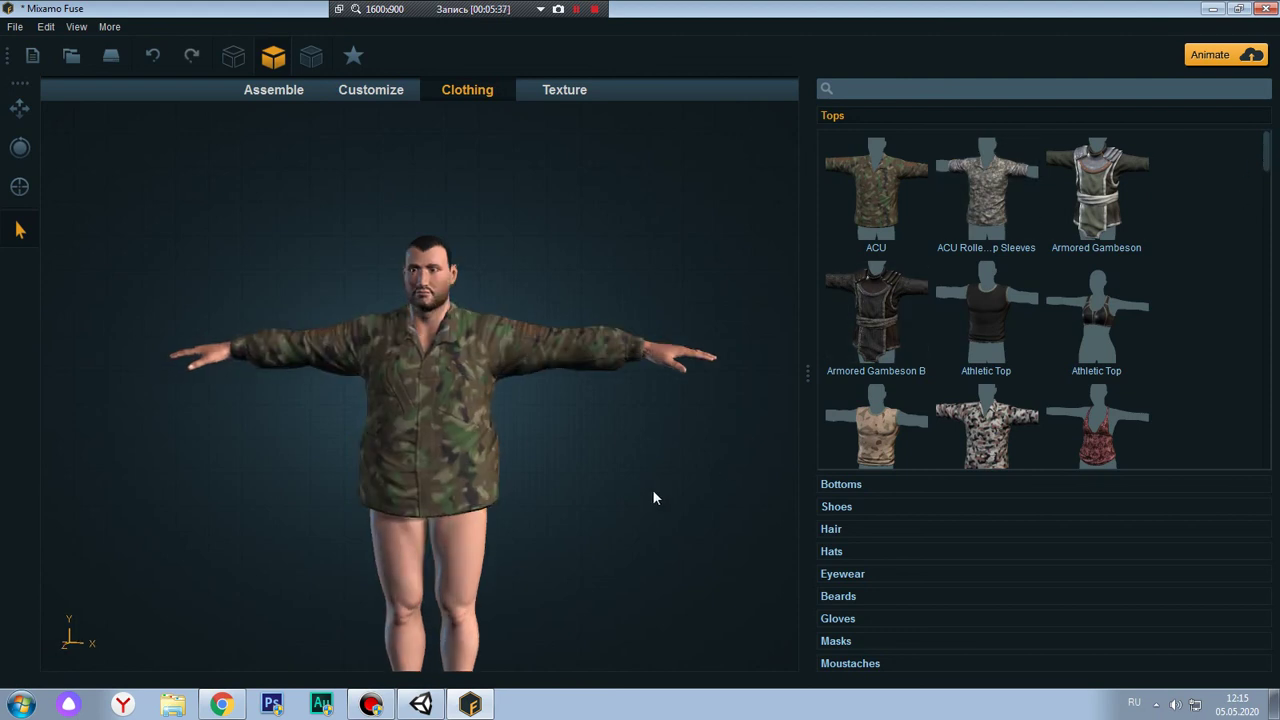
Switch the top to Long Sleeve Police Uniform, check the fit, and return to Assemble
{"action": "scroll", "coordinate": [1200, 295], "scroll_direction": "down", "scroll_amount": 3}
{"action": "scroll", "coordinate": [1210, 270], "scroll_direction": "down", "scroll_amount": 2}
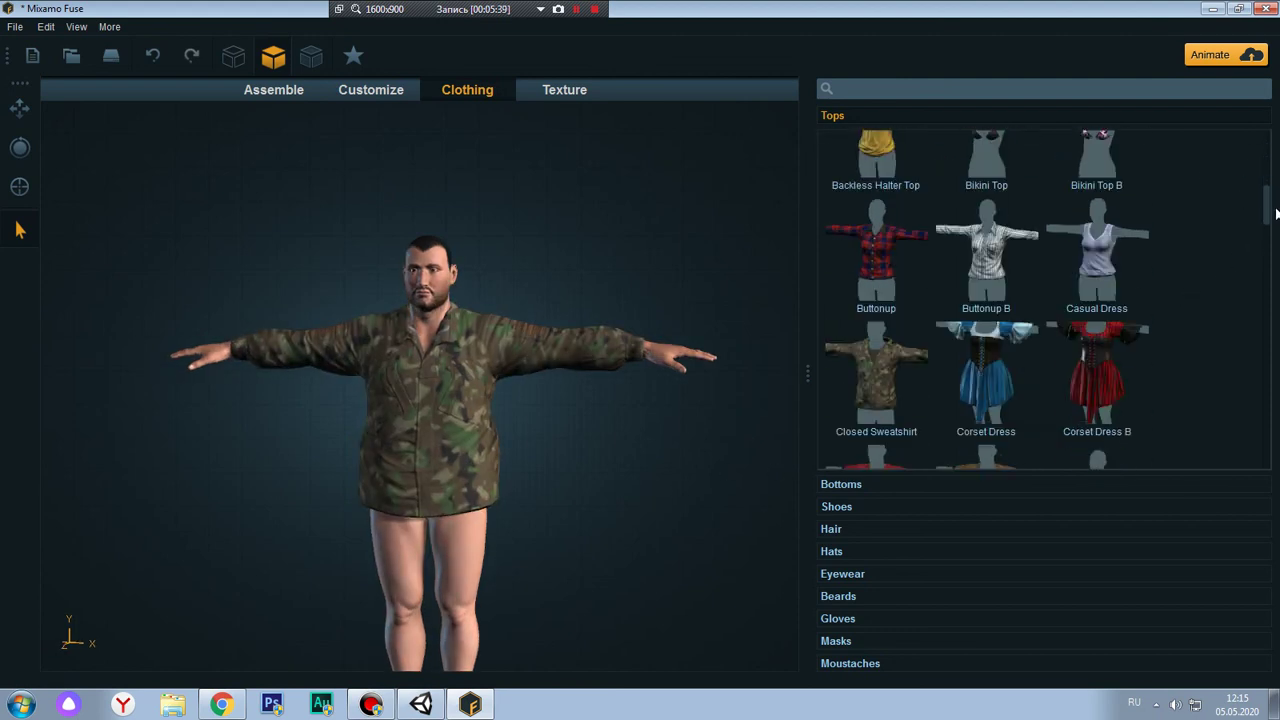
{"action": "left_click_drag", "start_coordinate": [1267, 210], "coordinate": [1234, 262]}
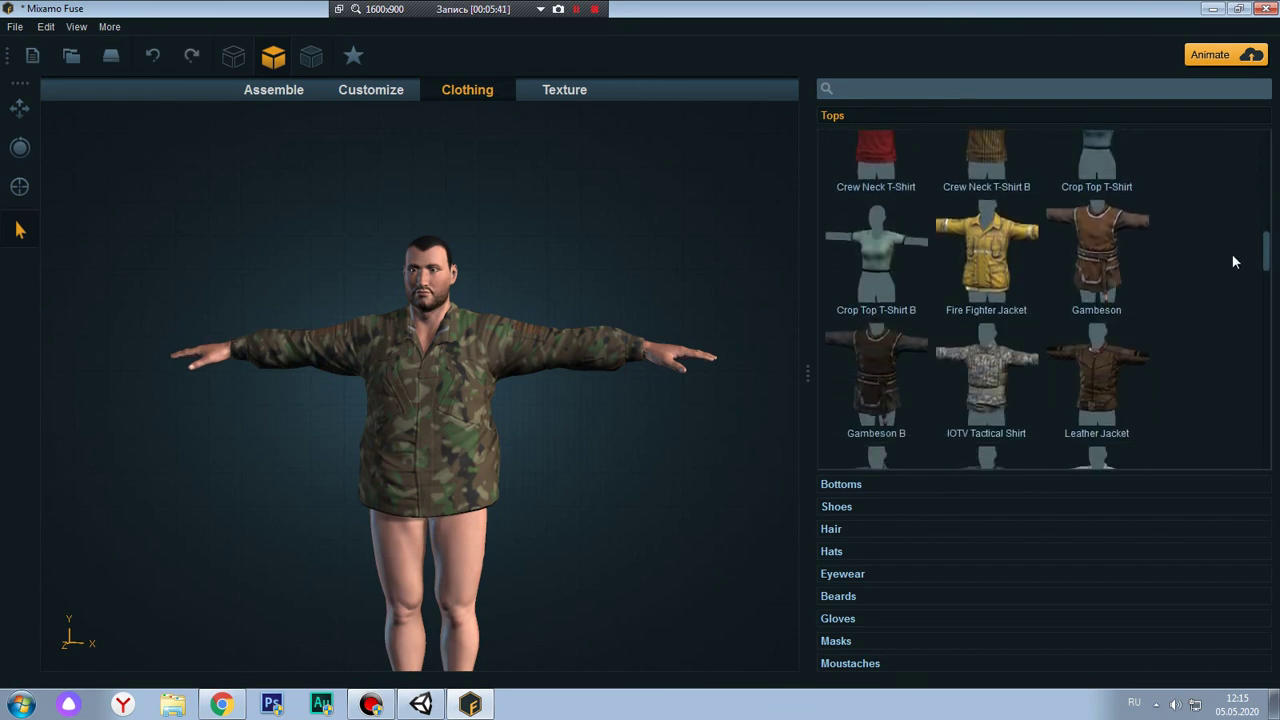
{"action": "scroll", "coordinate": [1232, 275], "scroll_direction": "down", "scroll_amount": 5}
{"action": "scroll", "coordinate": [1228, 300], "scroll_direction": "down", "scroll_amount": 3}
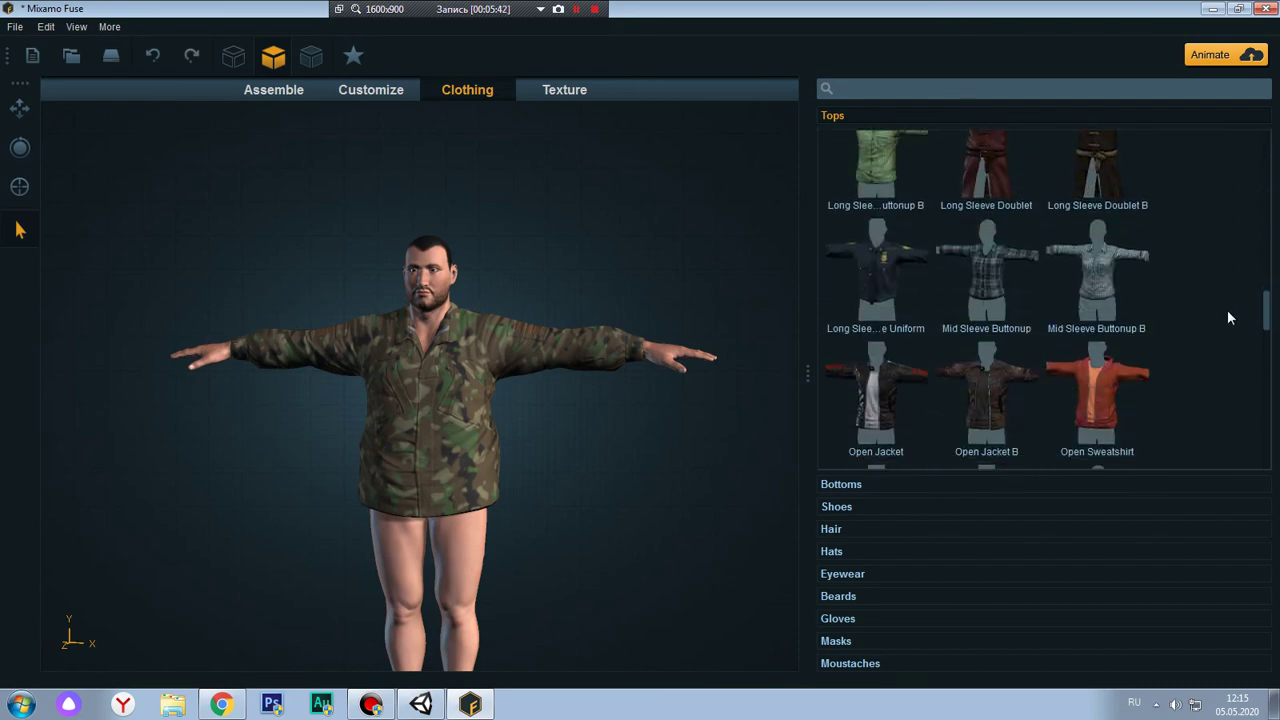
{"action": "left_click", "coordinate": [898, 272]}
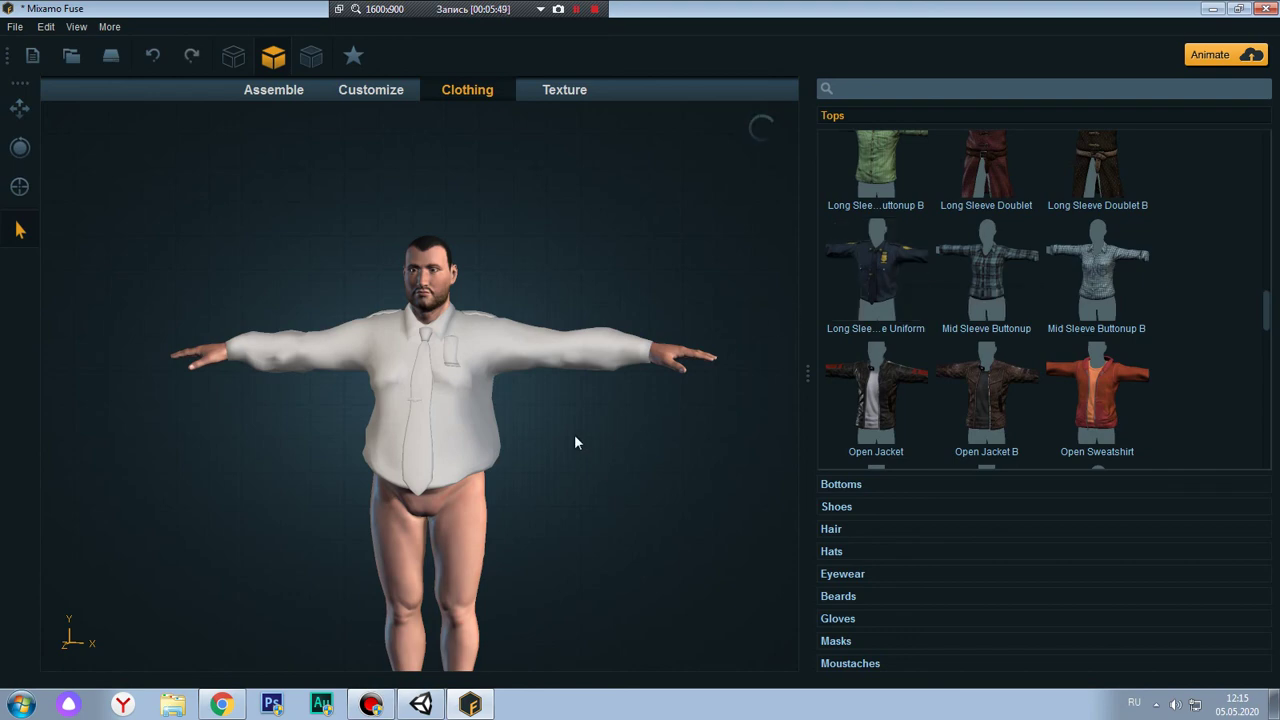
{"action": "mouse_move", "coordinate": [575, 437]}
{"action": "left_mouse_down"}
{"action": "mouse_move", "coordinate": [423, 437]}
{"action": "mouse_move", "coordinate": [408, 449]}
{"action": "mouse_move", "coordinate": [594, 451]}
{"action": "left_mouse_up"}
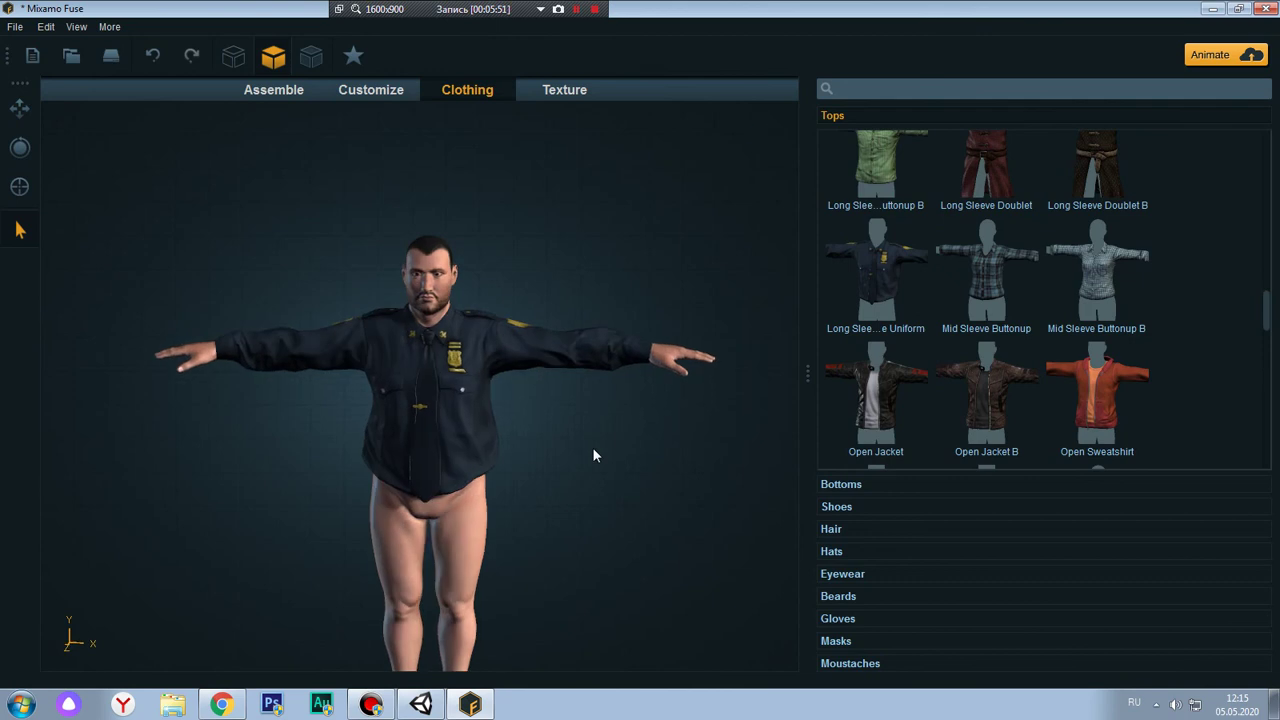
{"action": "left_click", "coordinate": [266, 93]}
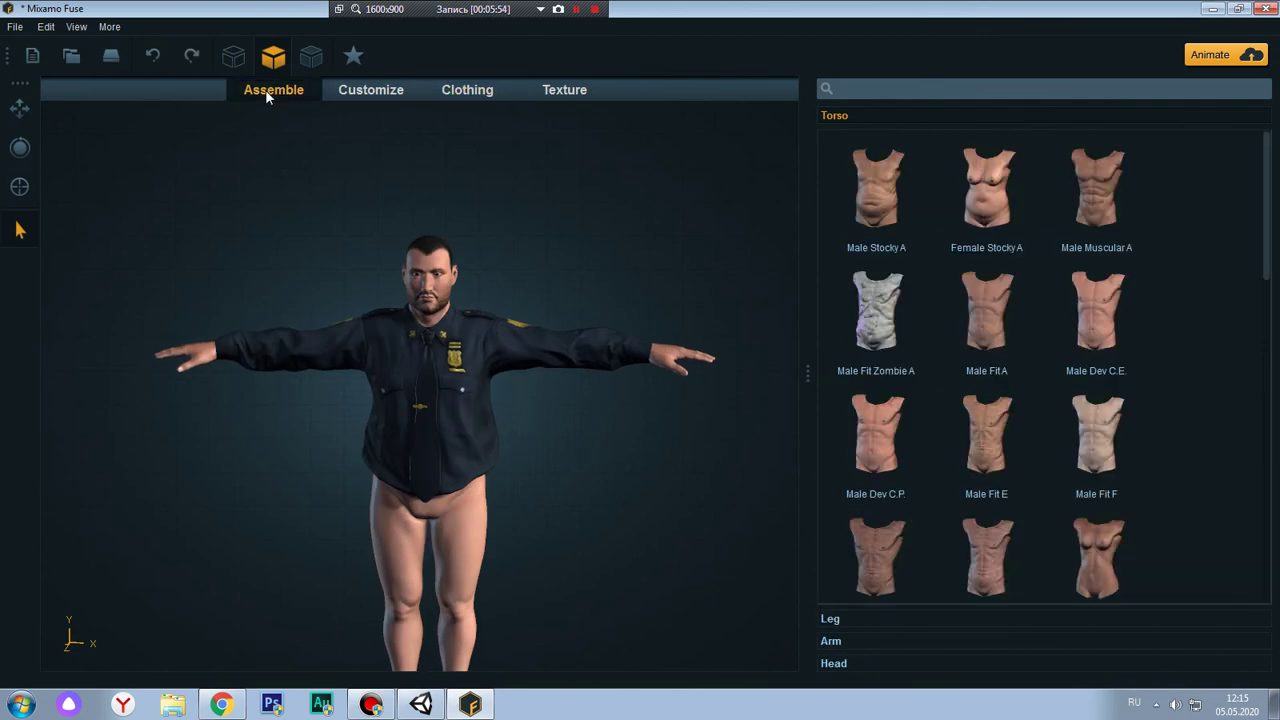
Glance through the Head parts list, then bring up the Clothing catalogue's Tops list
{"action": "left_click", "coordinate": [834, 664]}
{"action": "mouse_move", "coordinate": [1266, 252]}
{"action": "left_mouse_down"}
{"action": "mouse_move", "coordinate": [1278, 600]}
{"action": "mouse_move", "coordinate": [1257, 388]}
{"action": "left_mouse_up"}
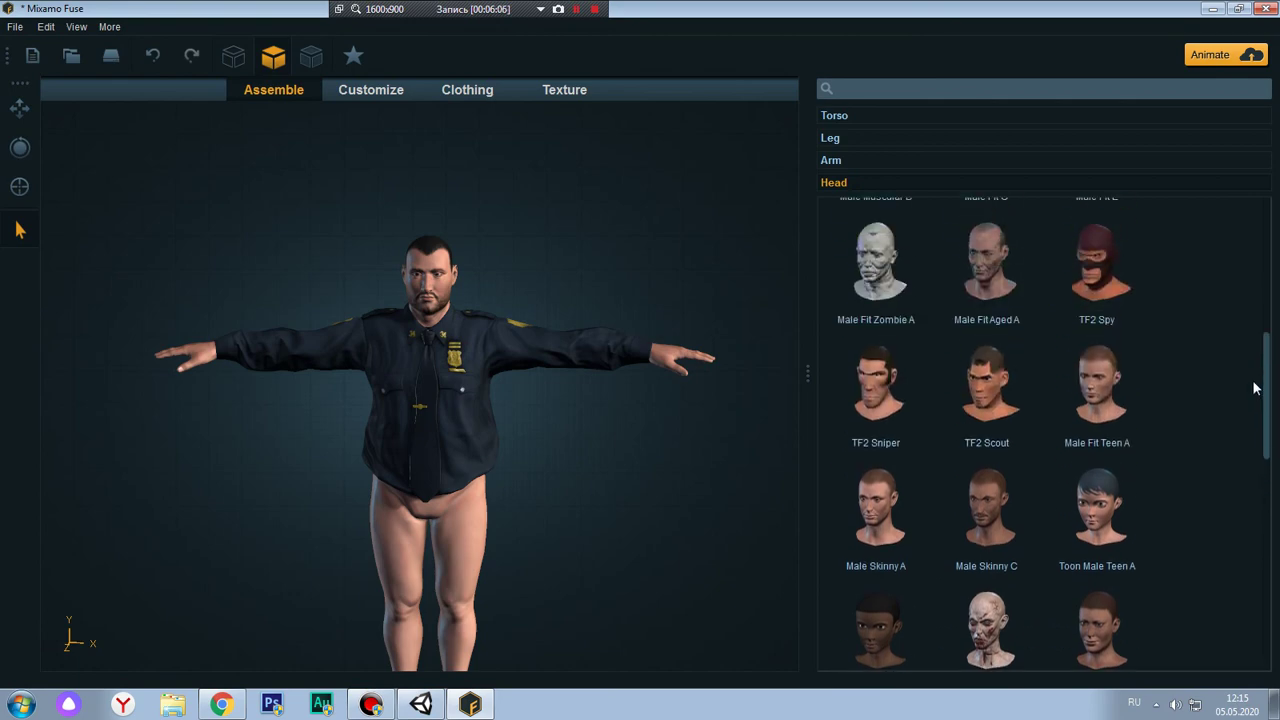
{"action": "left_click_drag", "start_coordinate": [1257, 388], "coordinate": [1255, 190]}
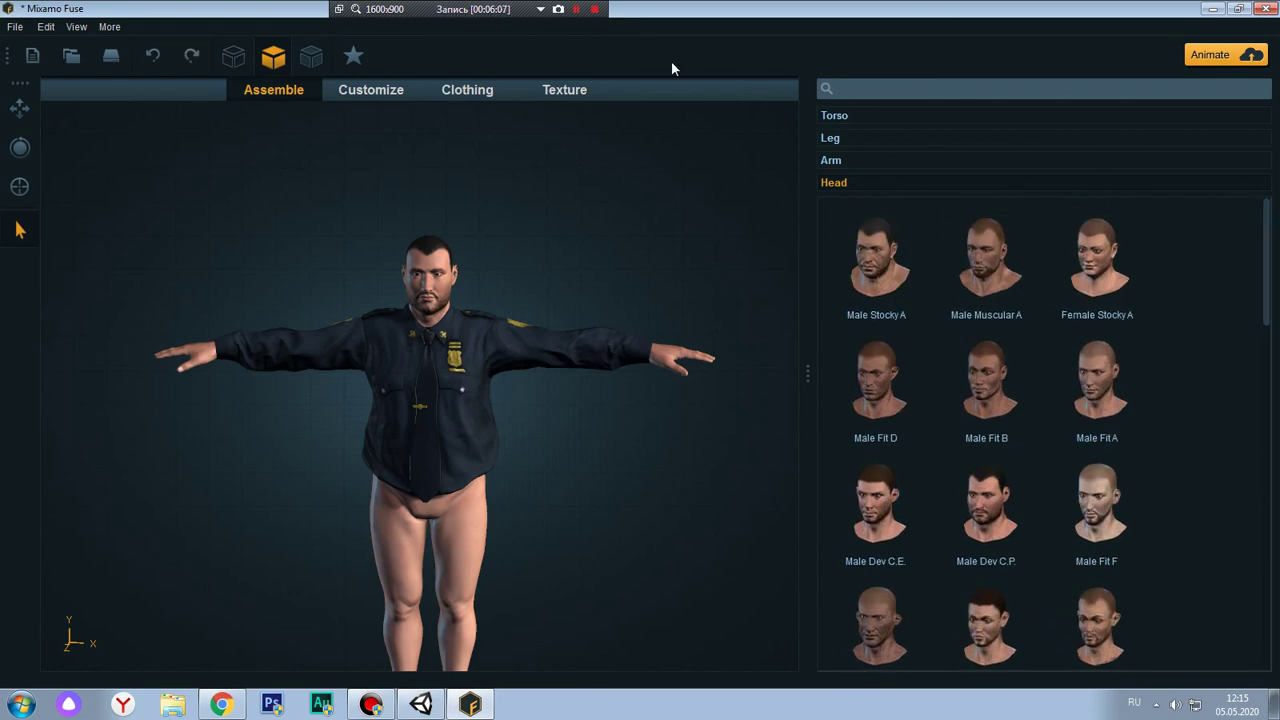
{"action": "left_click", "coordinate": [457, 90]}
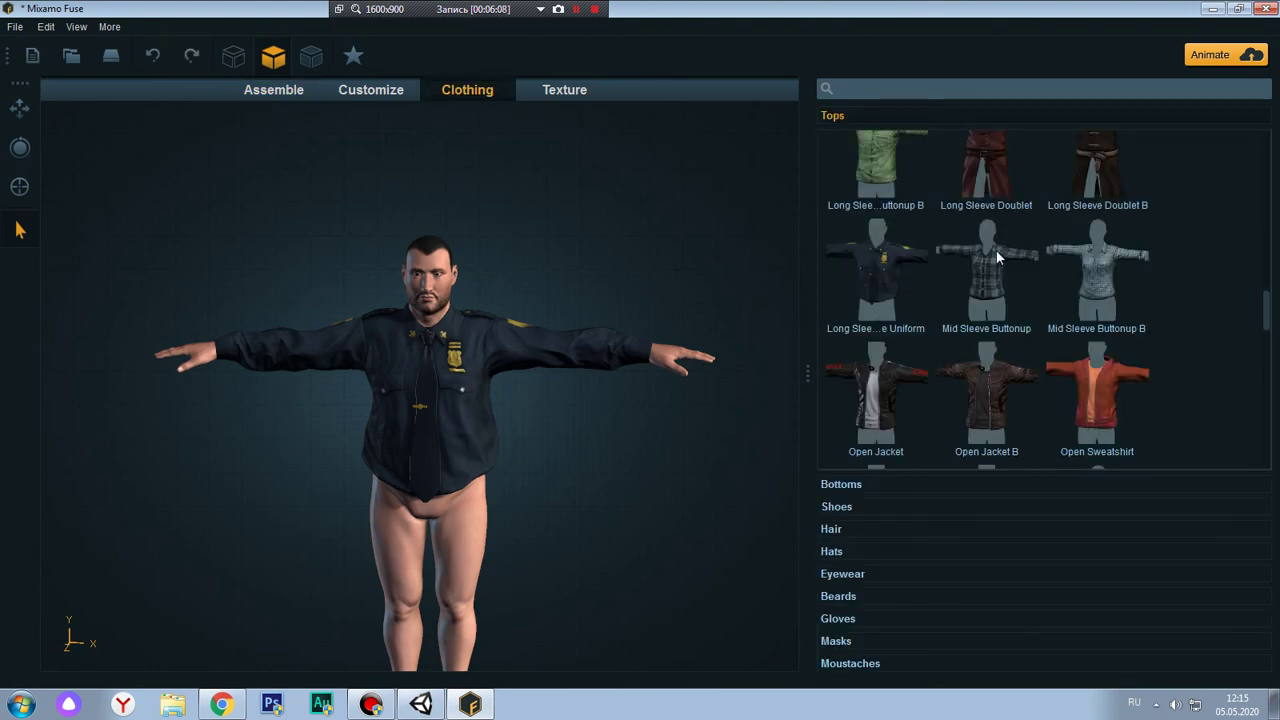
Dress the officer in Police Uniform trousers from Bottoms and orbit to check side and front
{"action": "left_click", "coordinate": [864, 484]}
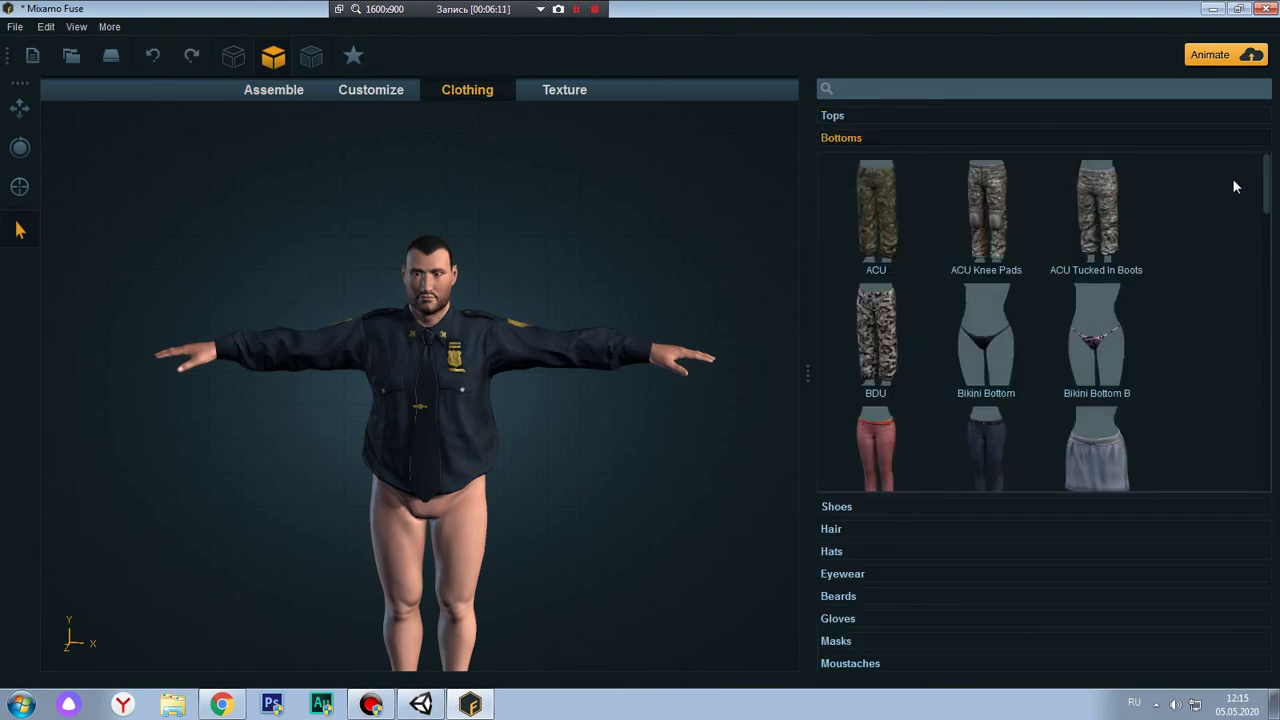
{"action": "mouse_move", "coordinate": [1267, 192]}
{"action": "left_mouse_down"}
{"action": "mouse_move", "coordinate": [1275, 428]}
{"action": "mouse_move", "coordinate": [1257, 347]}
{"action": "left_mouse_up"}
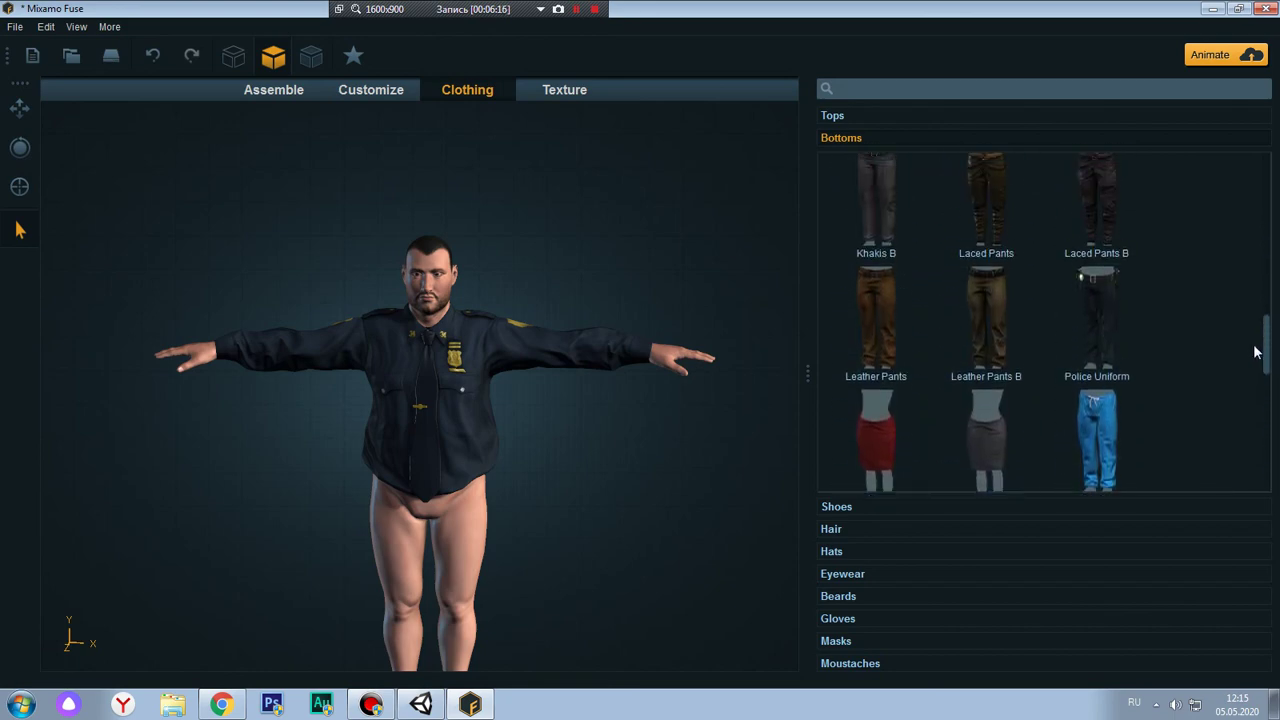
{"action": "left_click", "coordinate": [1086, 343]}
{"action": "mouse_move", "coordinate": [787, 425]}
{"action": "left_mouse_down"}
{"action": "mouse_move", "coordinate": [621, 506]}
{"action": "mouse_move", "coordinate": [499, 540]}
{"action": "mouse_move", "coordinate": [639, 529]}
{"action": "mouse_move", "coordinate": [549, 525]}
{"action": "mouse_move", "coordinate": [412, 442]}
{"action": "left_mouse_up"}
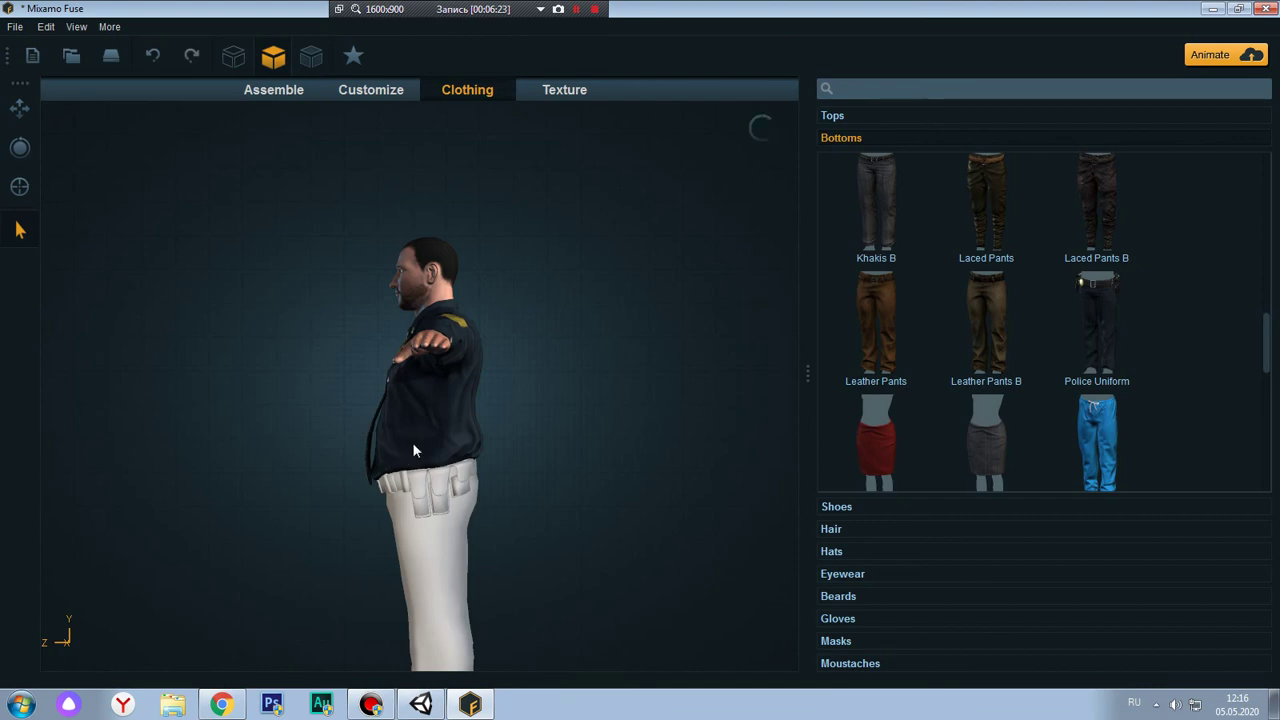
{"action": "left_click_drag", "start_coordinate": [544, 420], "coordinate": [653, 482]}
{"action": "mouse_move", "coordinate": [461, 458]}
{"action": "left_mouse_down"}
{"action": "mouse_move", "coordinate": [618, 513]}
{"action": "mouse_move", "coordinate": [716, 494]}
{"action": "mouse_move", "coordinate": [663, 485]}
{"action": "left_mouse_up"}
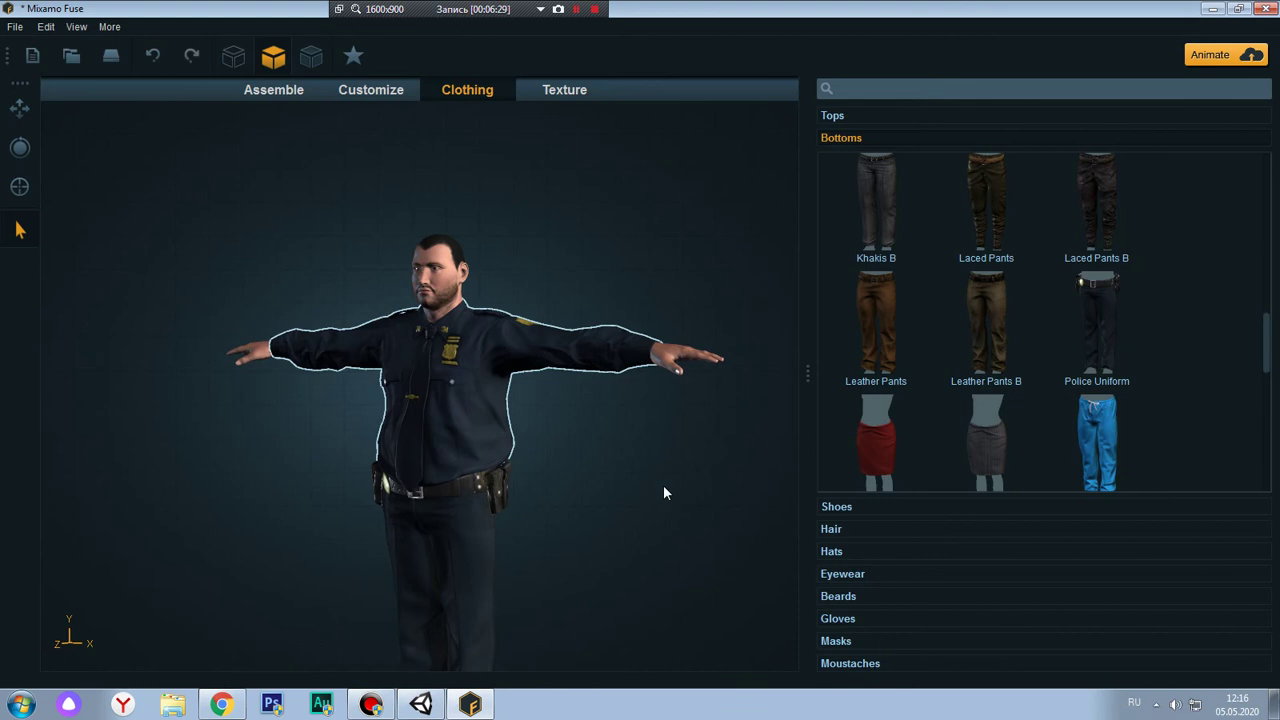
Expand Shoes and put Tactical Boot B on the officer
{"action": "left_click", "coordinate": [845, 506]}
{"action": "scroll", "coordinate": [1096, 338], "scroll_direction": "down", "scroll_amount": 5}
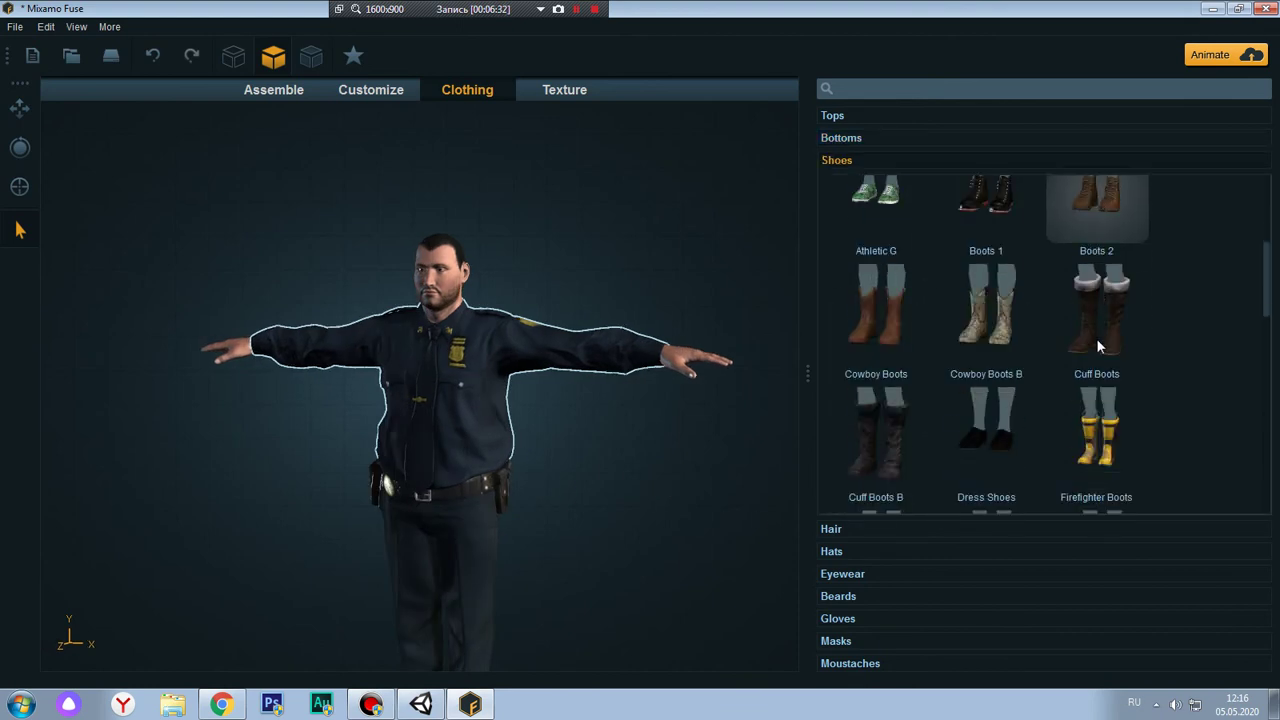
{"action": "mouse_move", "coordinate": [1265, 280]}
{"action": "left_mouse_down"}
{"action": "mouse_move", "coordinate": [1265, 500]}
{"action": "mouse_move", "coordinate": [1262, 216]}
{"action": "mouse_move", "coordinate": [1275, 292]}
{"action": "left_mouse_up"}
{"action": "left_click_drag", "start_coordinate": [1278, 314], "coordinate": [1278, 350]}
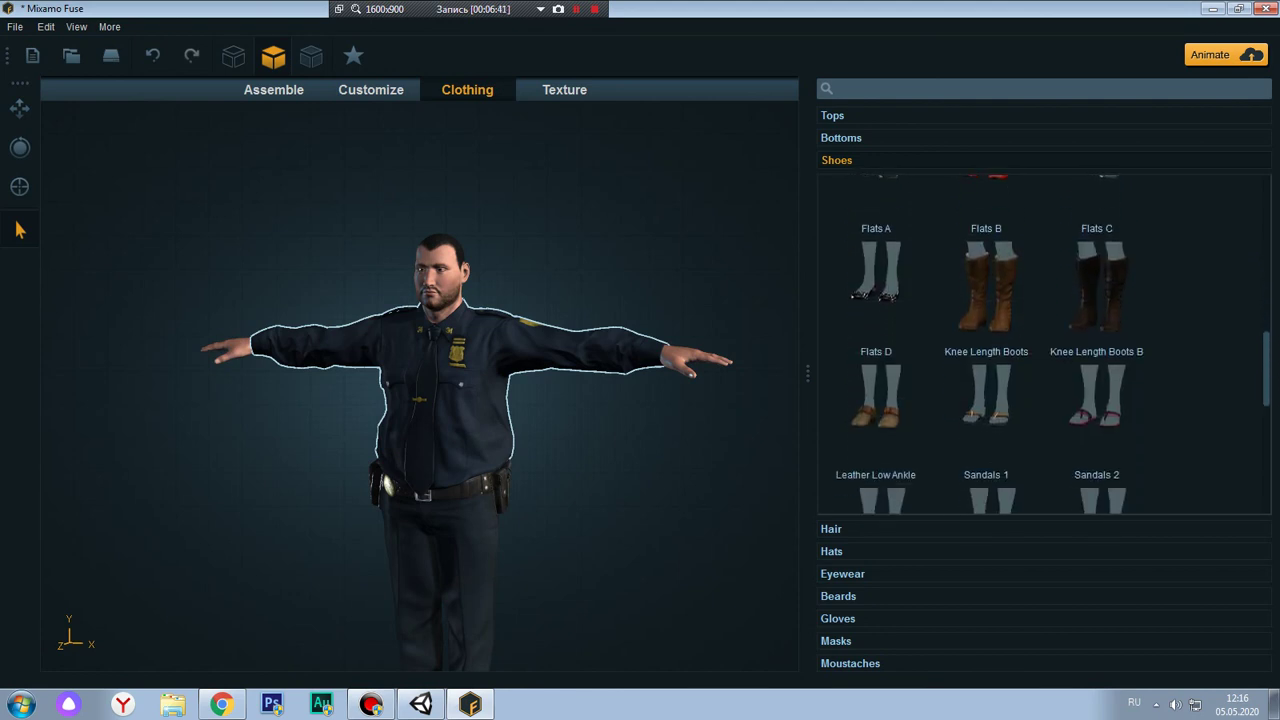
{"action": "left_click_drag", "start_coordinate": [1278, 350], "coordinate": [1278, 500]}
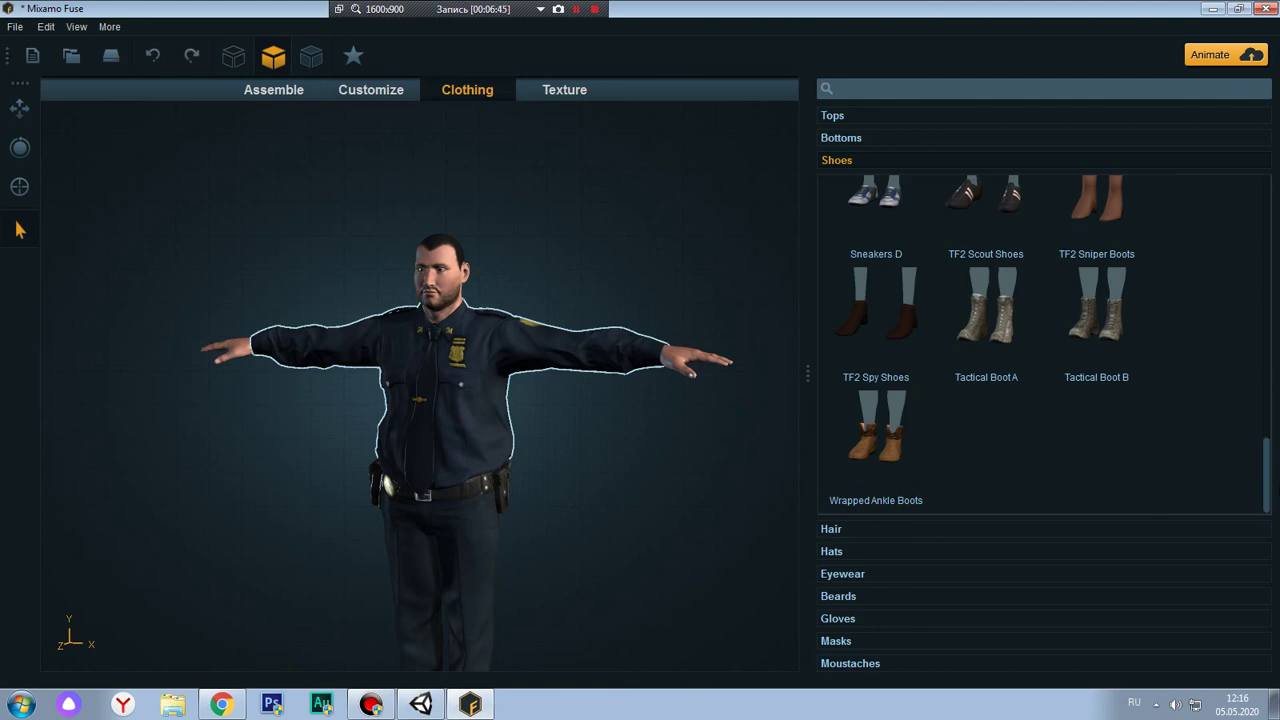
{"action": "left_click", "coordinate": [1105, 336]}
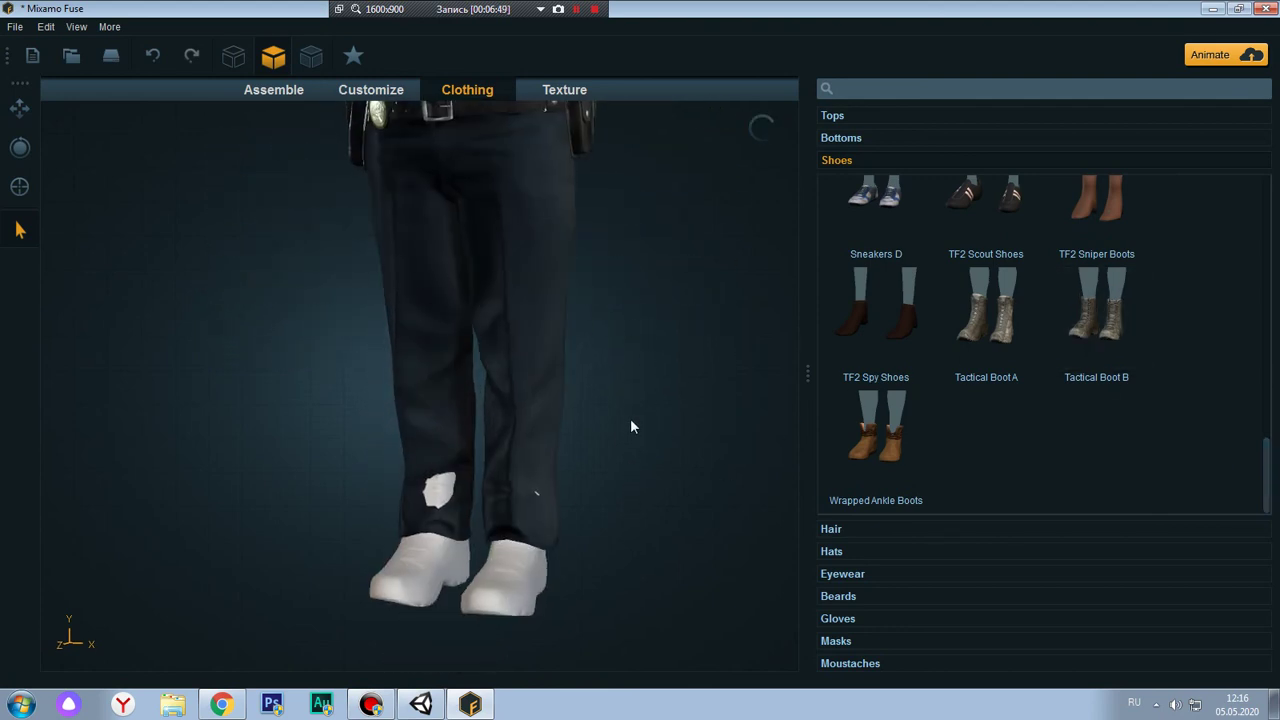
Replace the tactical boots with blue Athletic D sneakers
{"action": "scroll", "coordinate": [1134, 387], "scroll_direction": "up", "scroll_amount": 3}
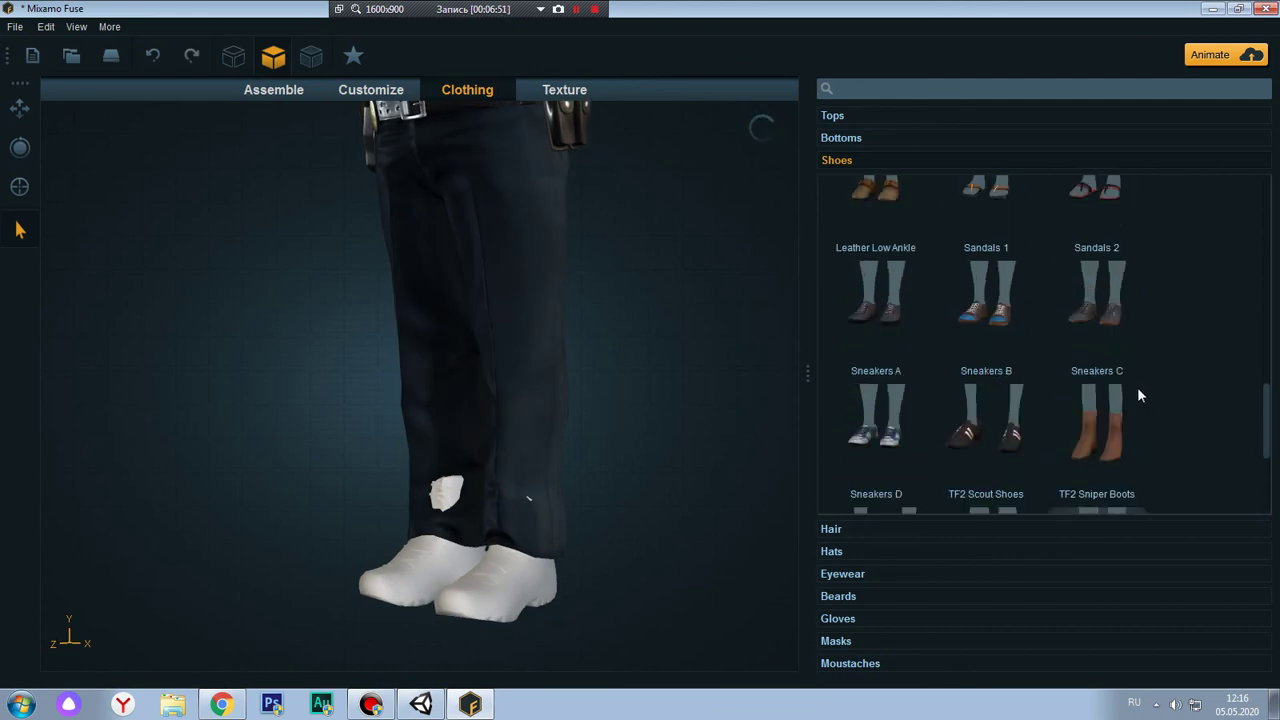
{"action": "scroll", "coordinate": [1180, 383], "scroll_direction": "up", "scroll_amount": 3}
{"action": "scroll", "coordinate": [1230, 350], "scroll_direction": "up", "scroll_amount": 2}
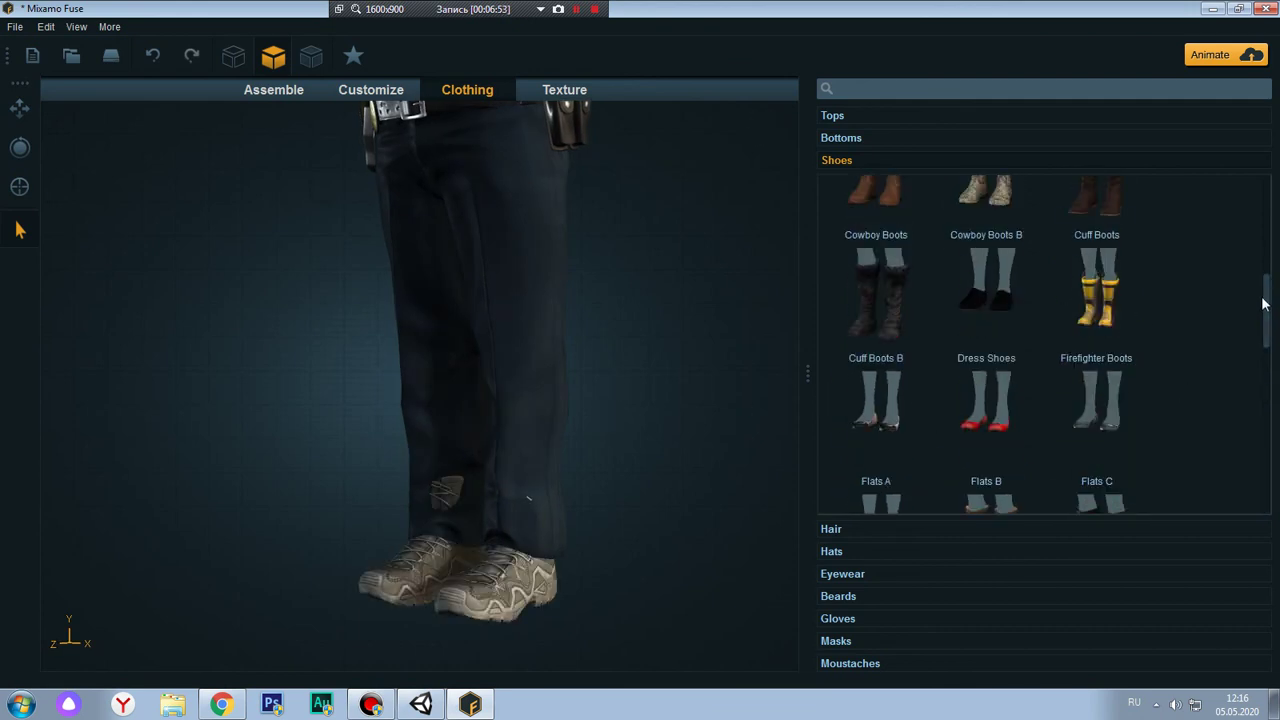
{"action": "left_click_drag", "start_coordinate": [1265, 300], "coordinate": [1259, 194]}
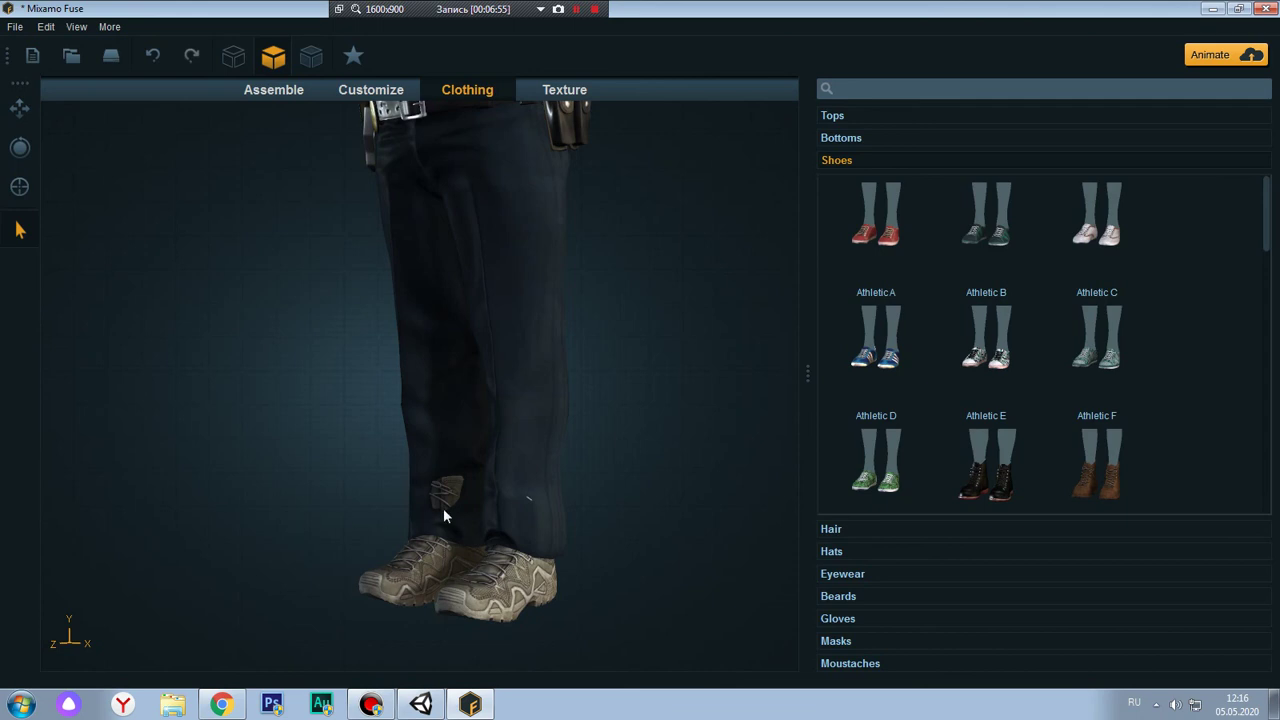
{"action": "mouse_move", "coordinate": [1265, 209]}
{"action": "left_mouse_down"}
{"action": "mouse_move", "coordinate": [1268, 430]}
{"action": "mouse_move", "coordinate": [1248, 497]}
{"action": "mouse_move", "coordinate": [1241, 203]}
{"action": "left_mouse_up"}
{"action": "left_click", "coordinate": [893, 334]}
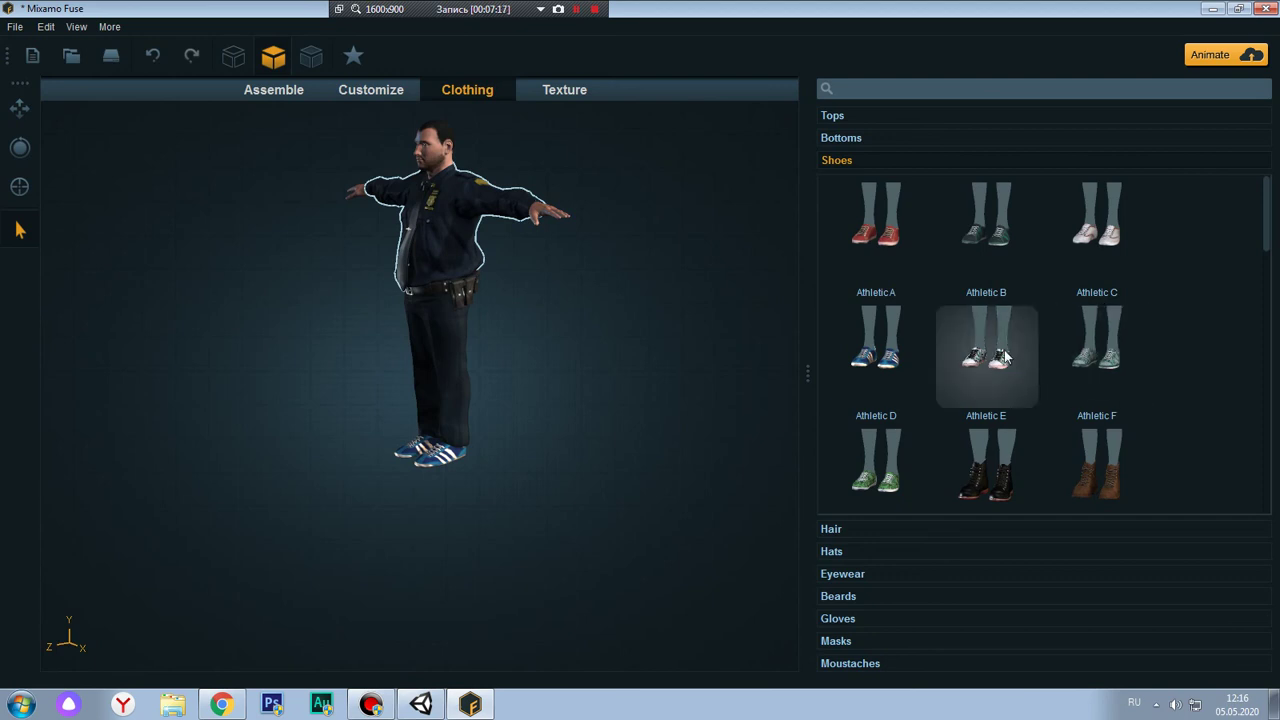
{"action": "scroll", "coordinate": [1004, 350], "scroll_direction": "down", "scroll_amount": 1}
{"action": "scroll", "coordinate": [986, 238], "scroll_direction": "down", "scroll_amount": 1}
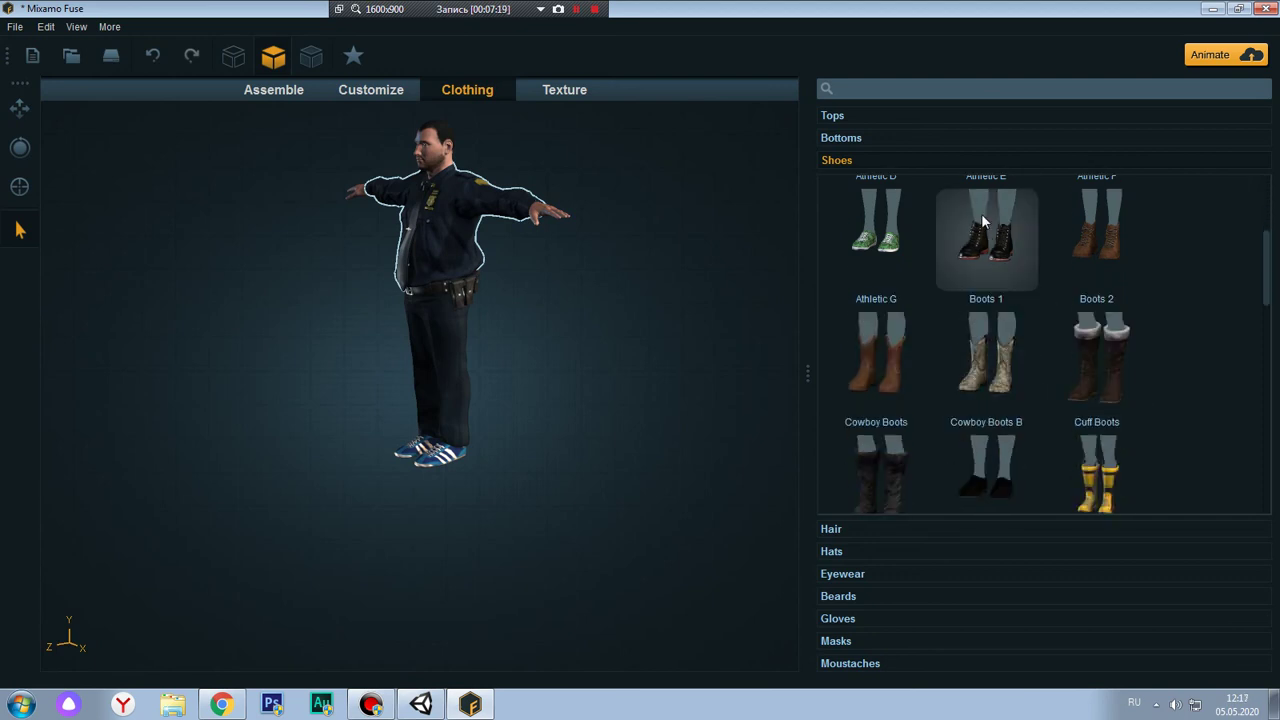
Swap the sneakers for black Boots 1 and orbit to inspect them
{"action": "left_click", "coordinate": [981, 213]}
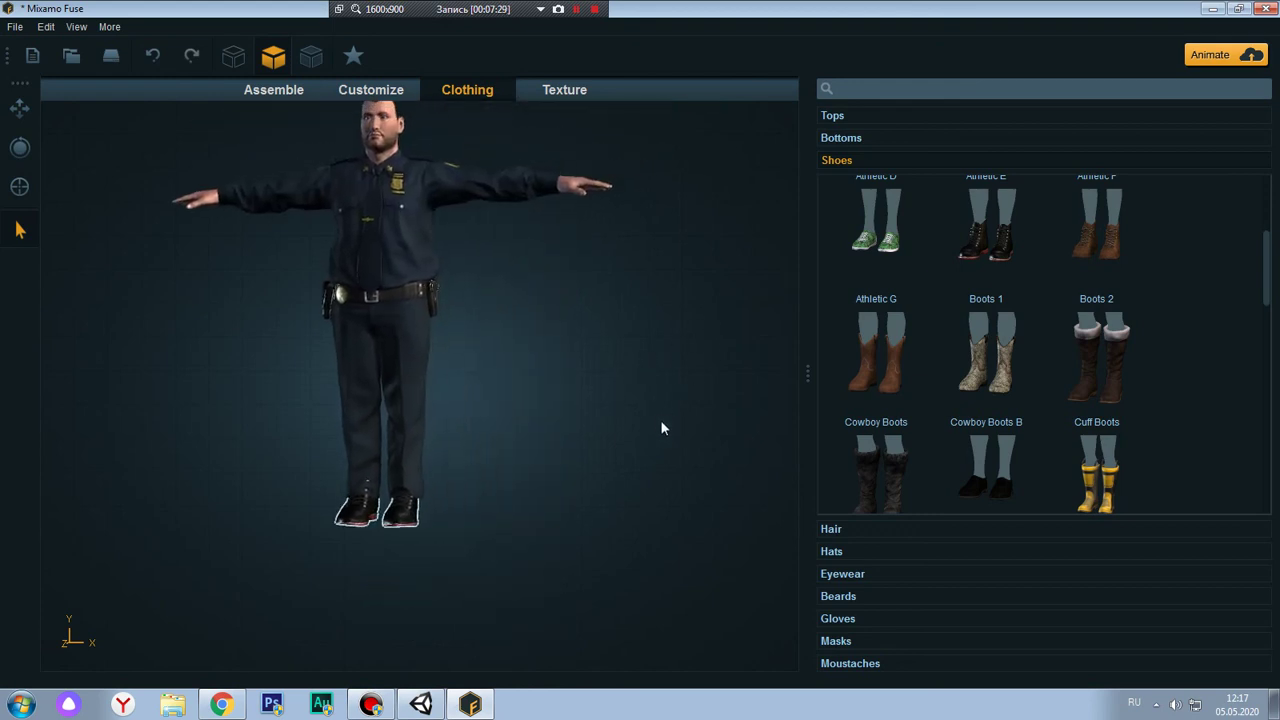
{"action": "mouse_move", "coordinate": [522, 343]}
{"action": "left_mouse_down"}
{"action": "mouse_move", "coordinate": [440, 352]}
{"action": "mouse_move", "coordinate": [477, 359]}
{"action": "left_mouse_up"}
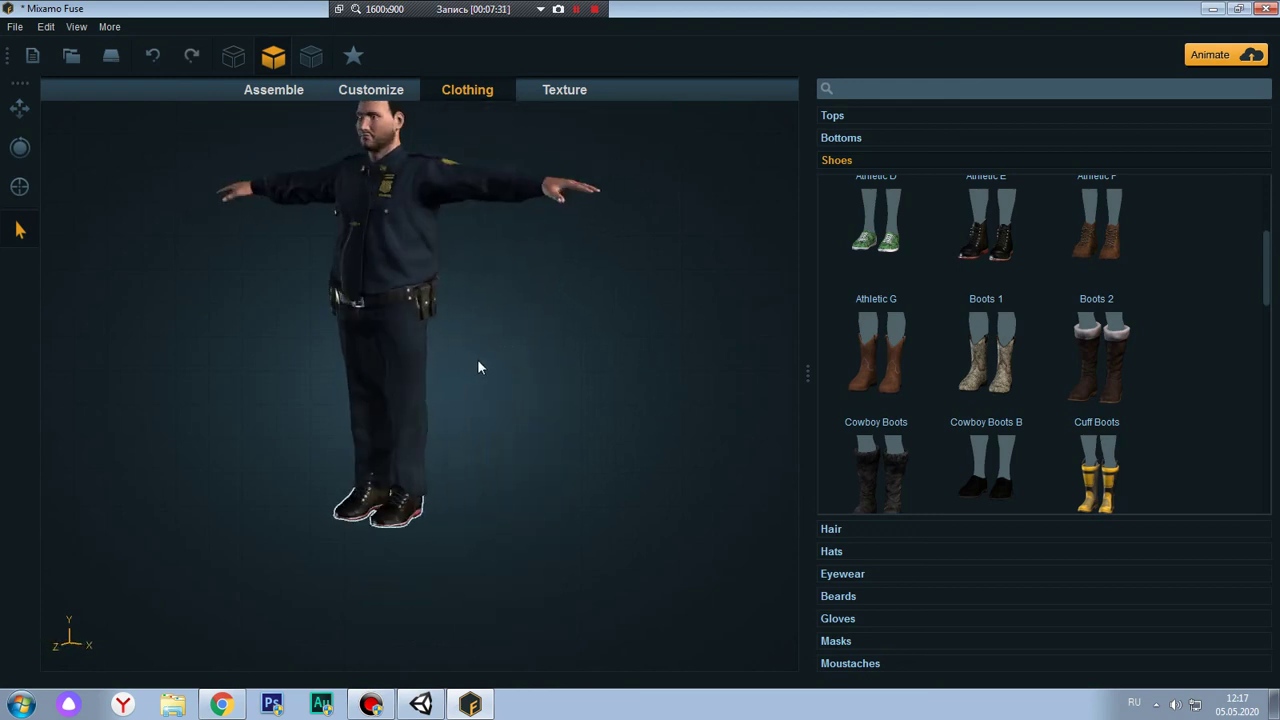
{"action": "scroll", "coordinate": [471, 419], "scroll_direction": "up", "scroll_amount": 3}
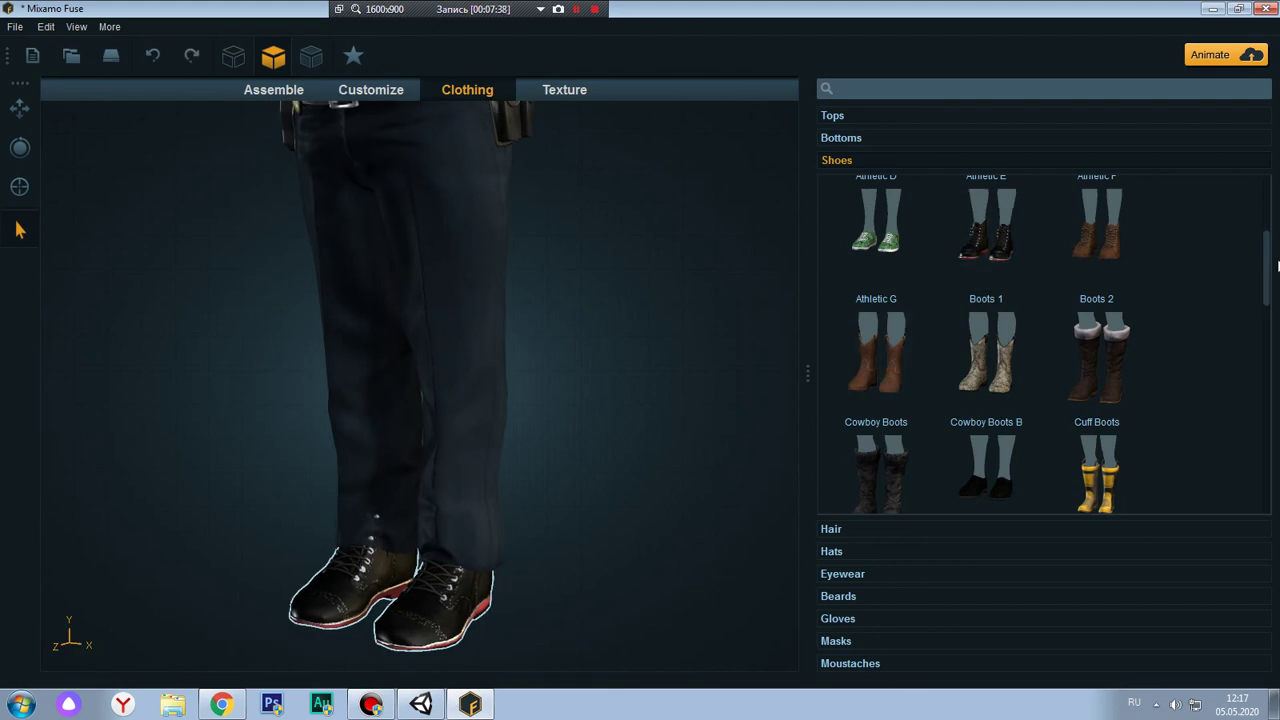
Replace Boots 1 with brown-and-blue Sneakers B and orbit from three-quarter to front view
{"action": "left_click_drag", "start_coordinate": [1265, 258], "coordinate": [1263, 208]}
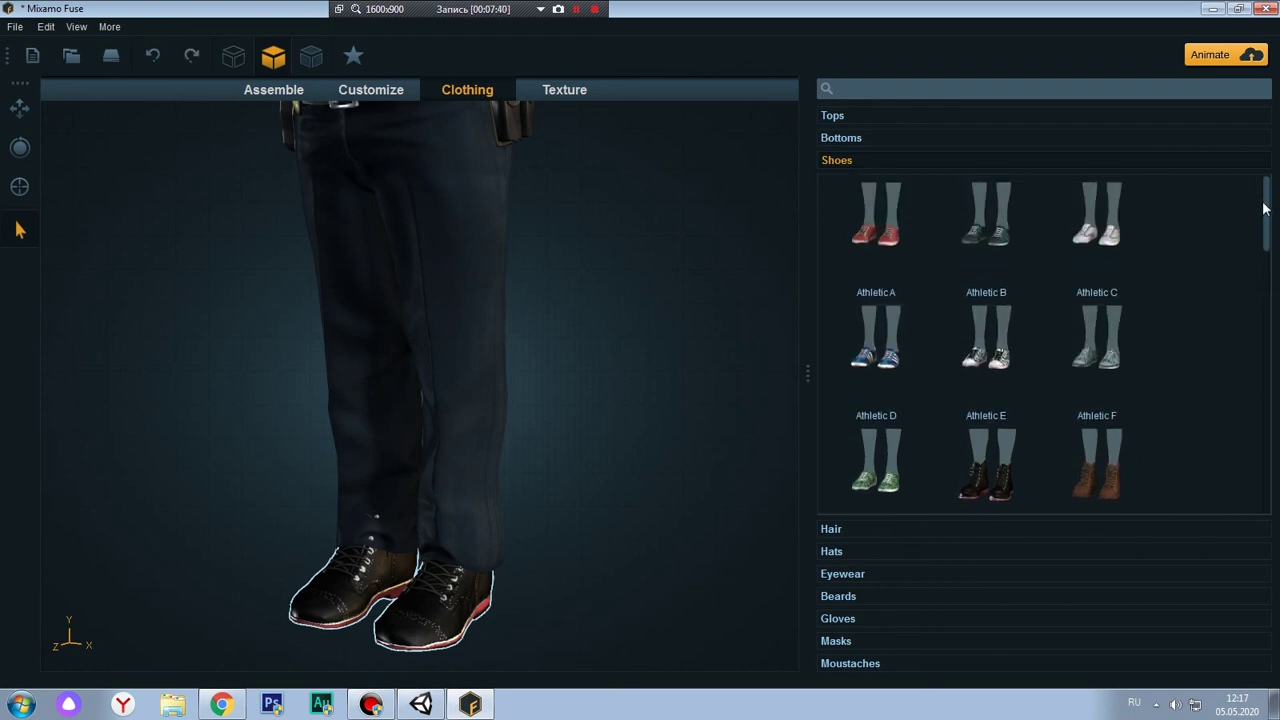
{"action": "scroll", "coordinate": [1217, 255], "scroll_direction": "down", "scroll_amount": 3}
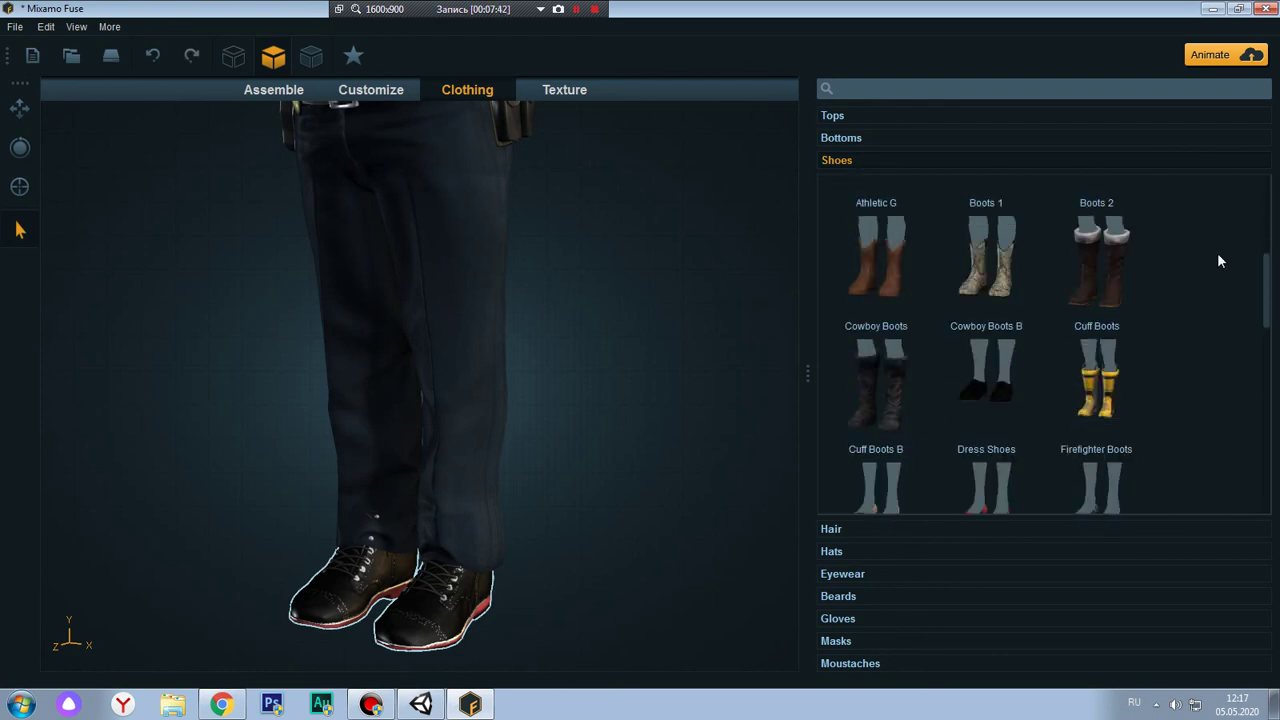
{"action": "left_click_drag", "start_coordinate": [1264, 280], "coordinate": [1262, 403]}
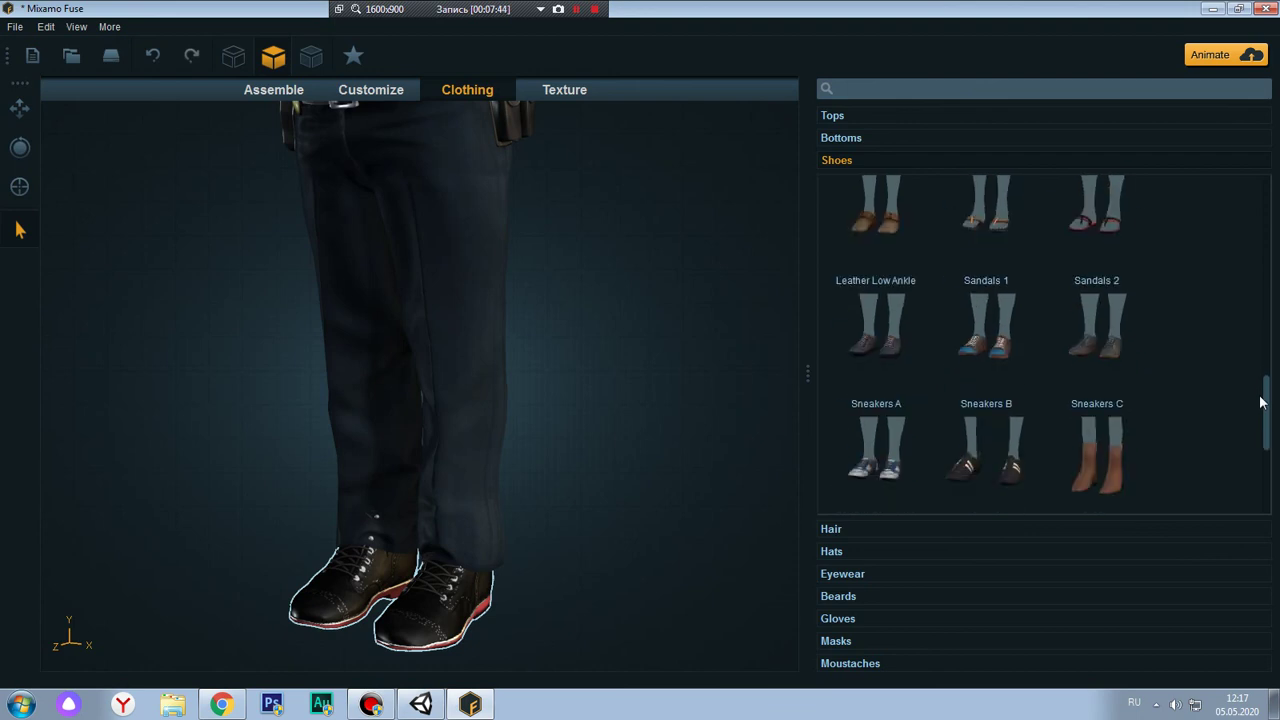
{"action": "left_click", "coordinate": [1010, 335]}
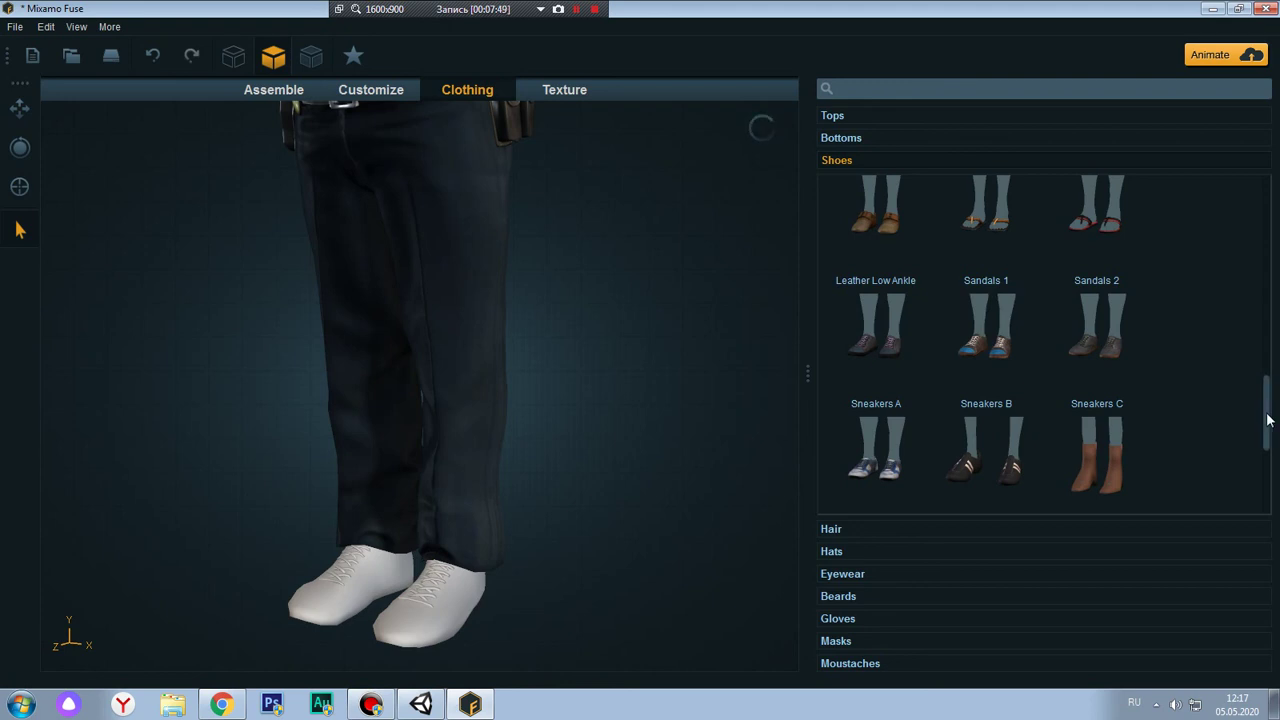
{"action": "left_click_drag", "start_coordinate": [1266, 421], "coordinate": [1263, 450]}
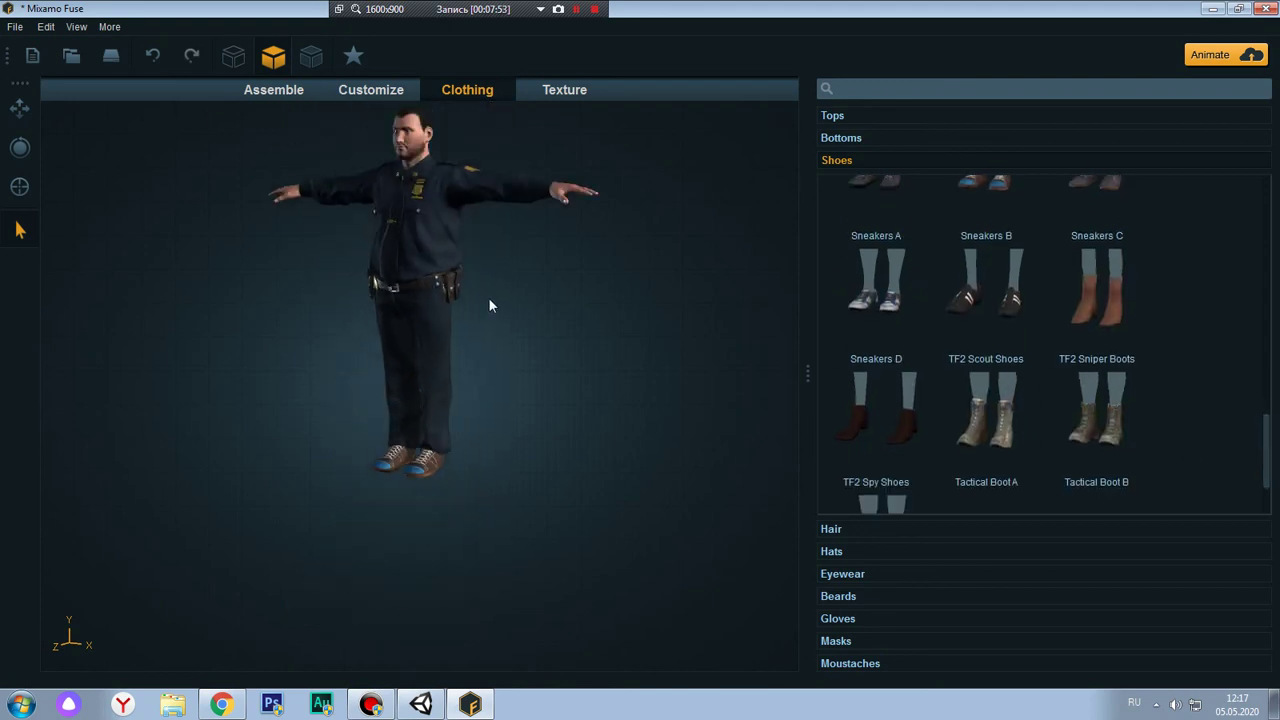
{"action": "mouse_move", "coordinate": [490, 305]}
{"action": "left_mouse_down"}
{"action": "mouse_move", "coordinate": [768, 372]}
{"action": "mouse_move", "coordinate": [385, 381]}
{"action": "left_mouse_up"}
{"action": "mouse_move", "coordinate": [766, 416]}
{"action": "left_mouse_down"}
{"action": "mouse_move", "coordinate": [737, 424]}
{"action": "mouse_move", "coordinate": [852, 504]}
{"action": "left_mouse_up"}
Browse the Hair catalogue and try the Alpha Fauxhawk hairstyle on the officer
{"action": "left_click", "coordinate": [832, 529]}
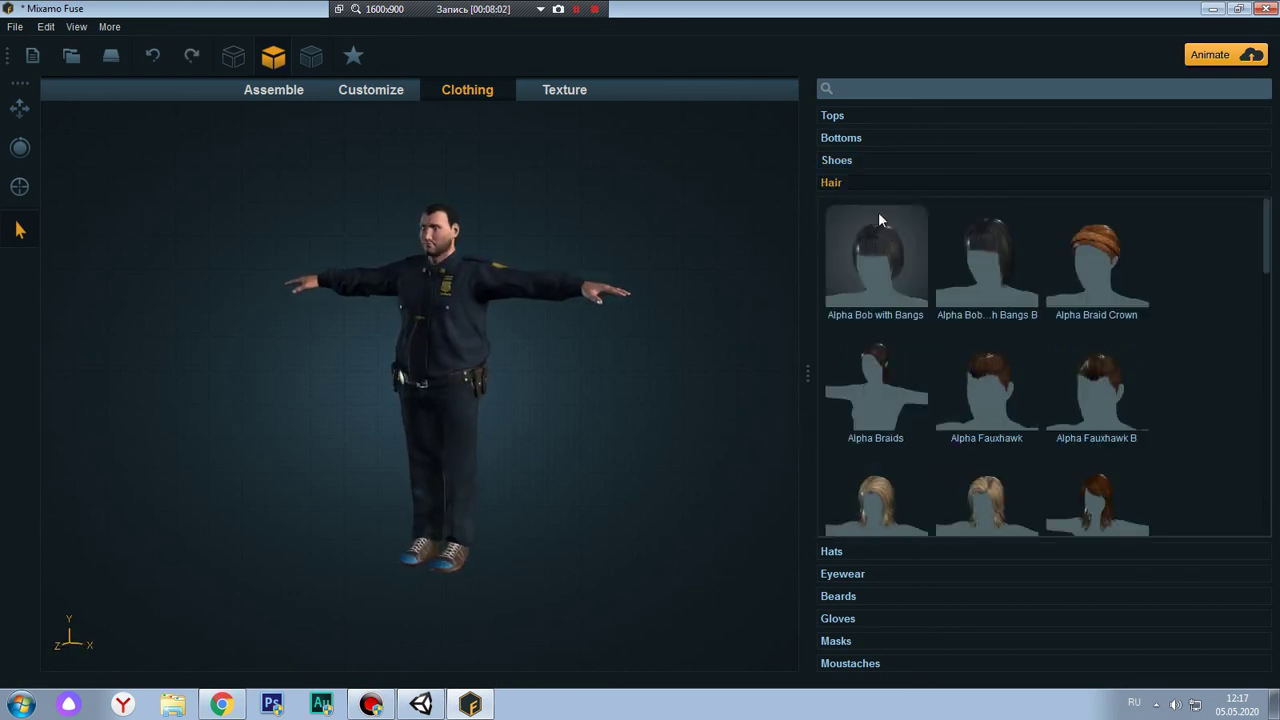
{"action": "scroll", "coordinate": [591, 187], "scroll_direction": "up", "scroll_amount": 2}
{"action": "scroll", "coordinate": [568, 330], "scroll_direction": "up", "scroll_amount": 2}
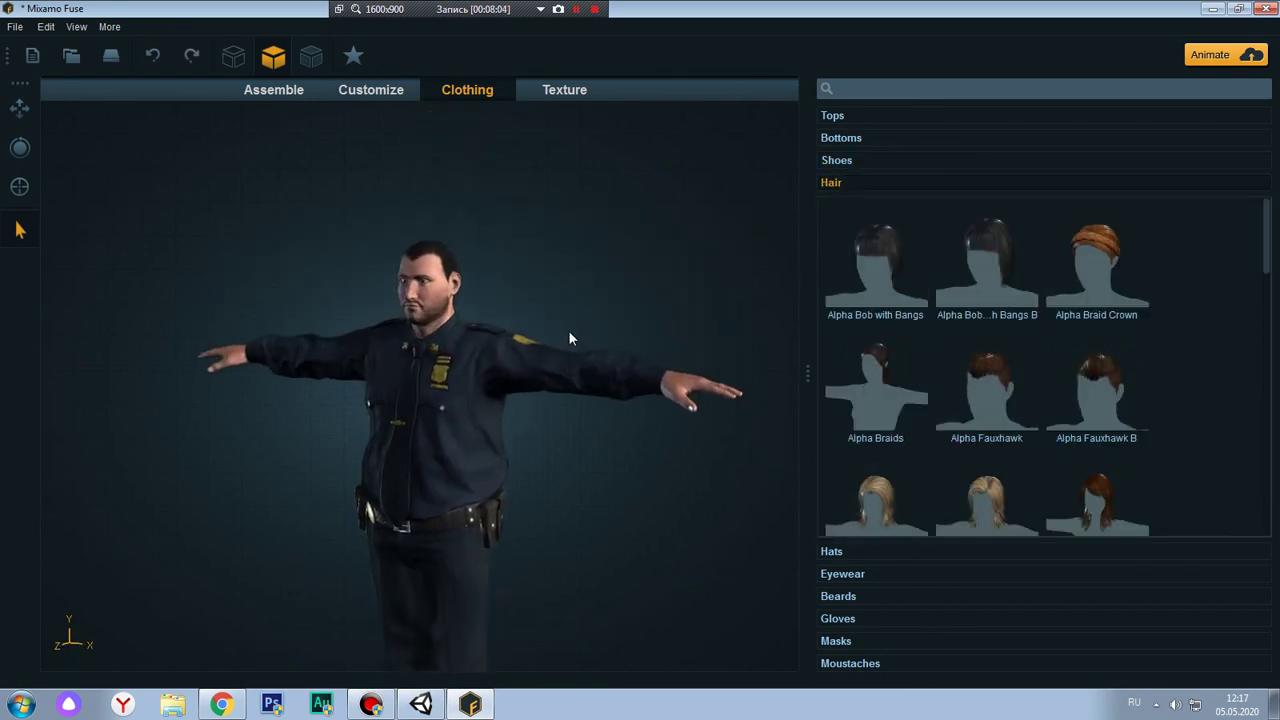
{"action": "scroll", "coordinate": [554, 348], "scroll_direction": "up", "scroll_amount": 2}
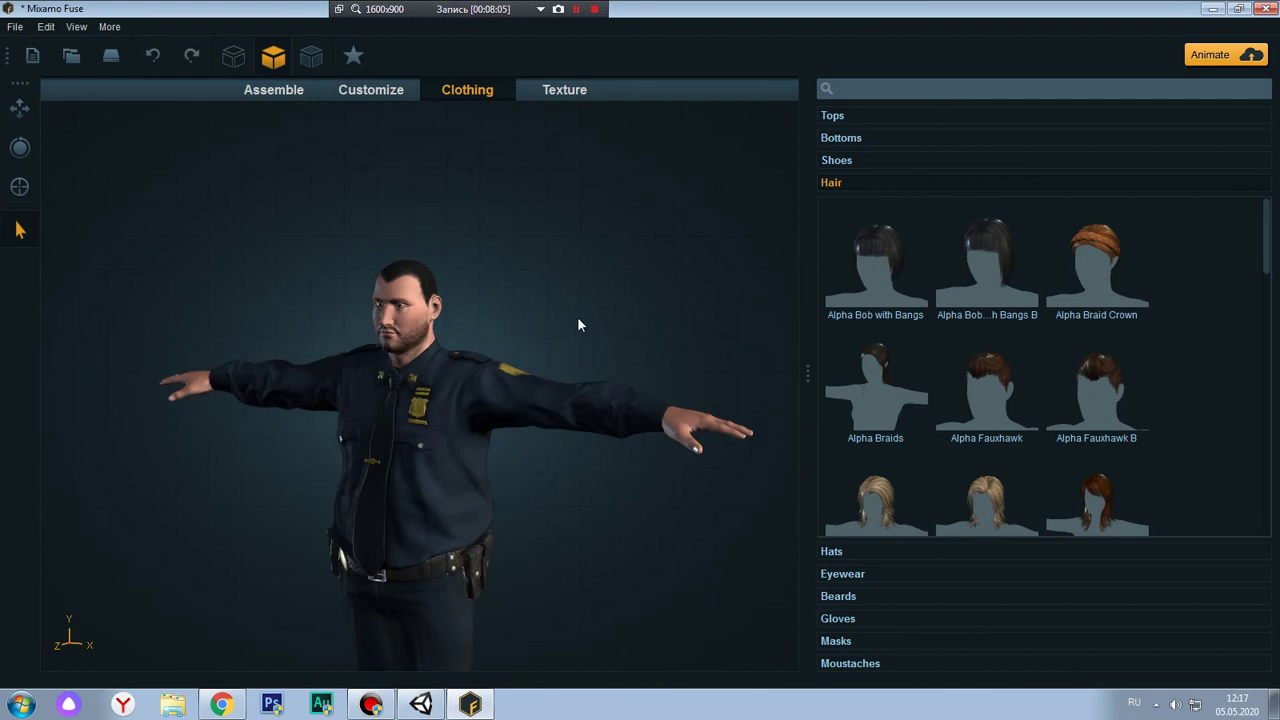
{"action": "mouse_move", "coordinate": [577, 316]}
{"action": "left_mouse_down"}
{"action": "mouse_move", "coordinate": [404, 323]}
{"action": "mouse_move", "coordinate": [452, 305]}
{"action": "mouse_move", "coordinate": [573, 301]}
{"action": "mouse_move", "coordinate": [596, 321]}
{"action": "left_mouse_up"}
{"action": "scroll", "coordinate": [1100, 416], "scroll_direction": "down", "scroll_amount": 3}
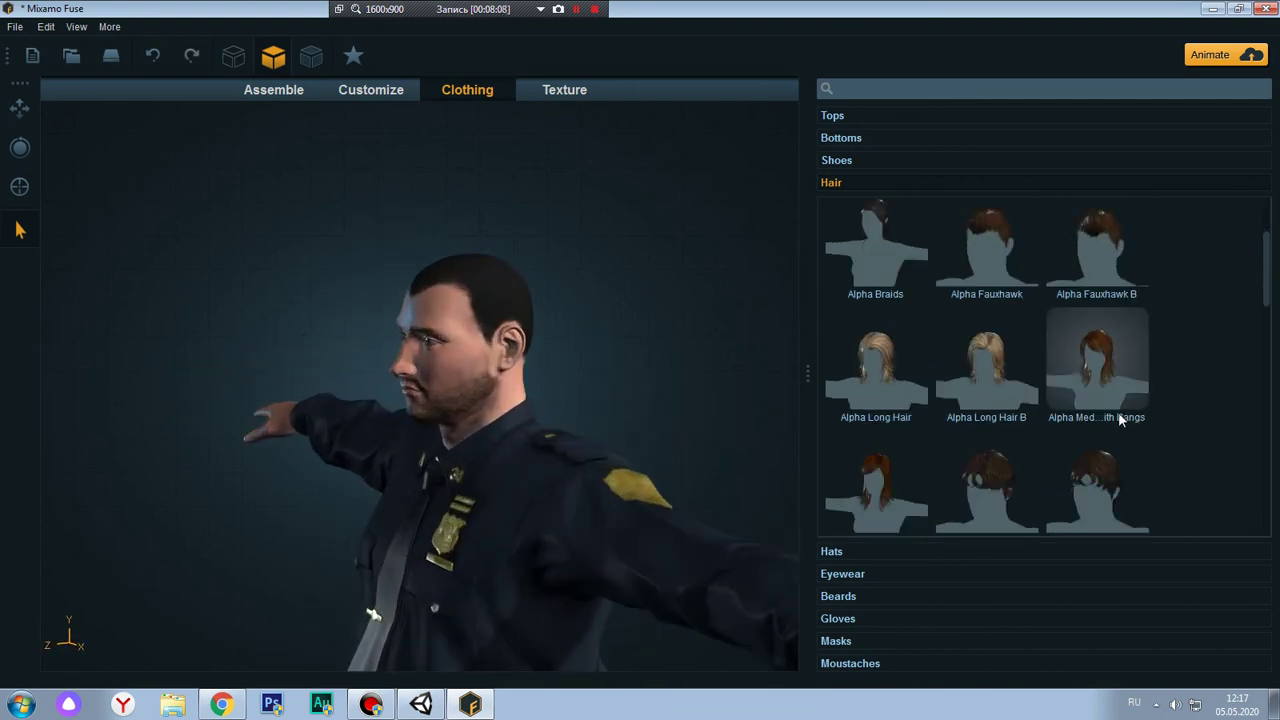
{"action": "scroll", "coordinate": [1115, 390], "scroll_direction": "up", "scroll_amount": 2}
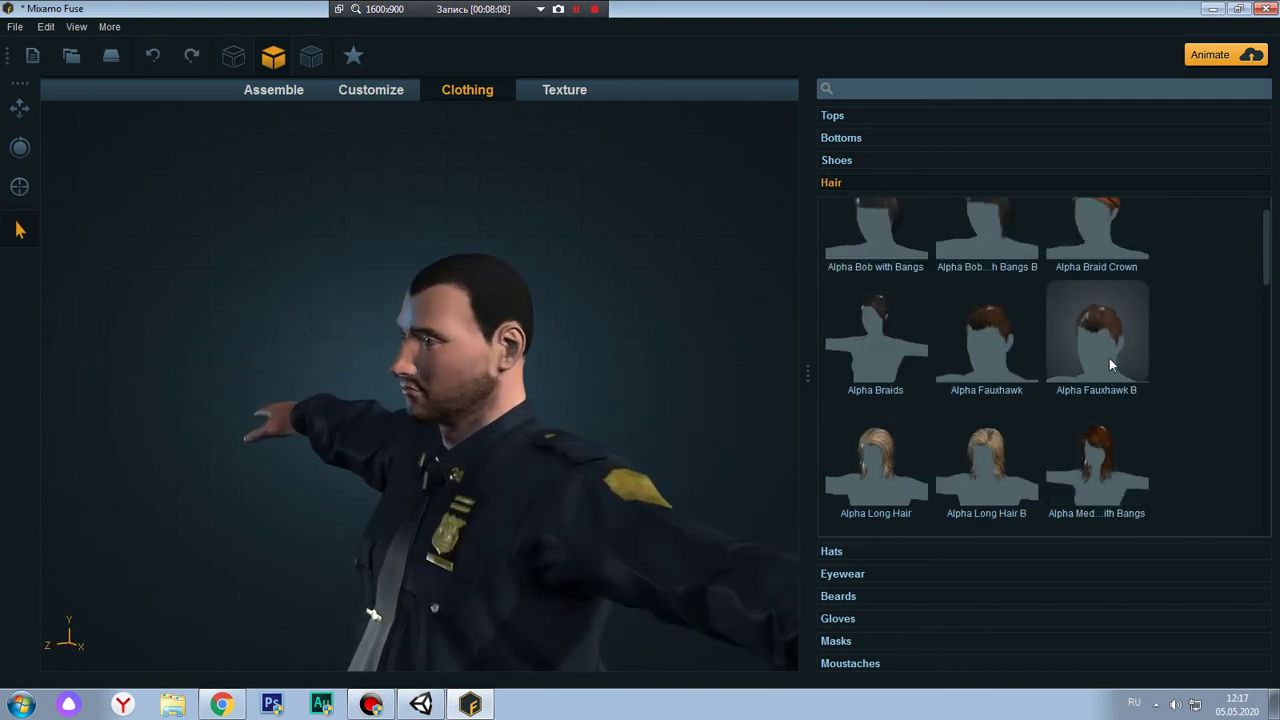
{"action": "left_click", "coordinate": [1006, 317]}
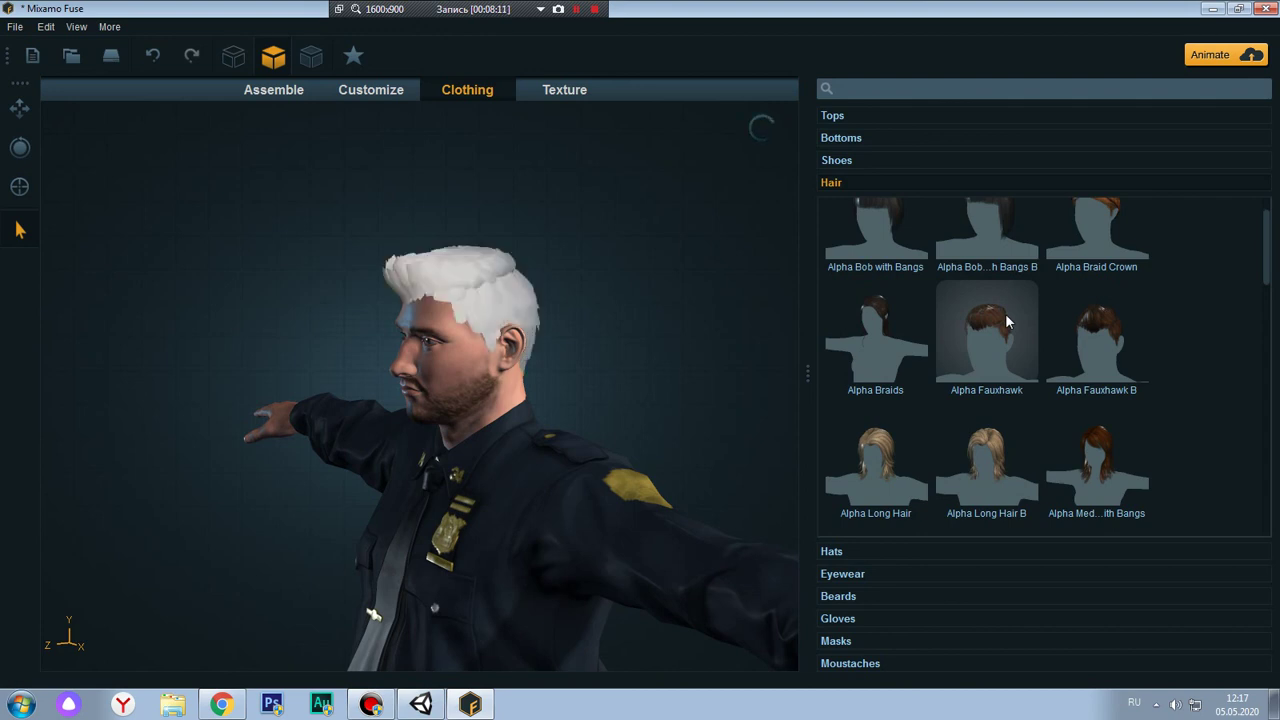
{"action": "scroll", "coordinate": [628, 371], "scroll_direction": "down", "scroll_amount": 5}
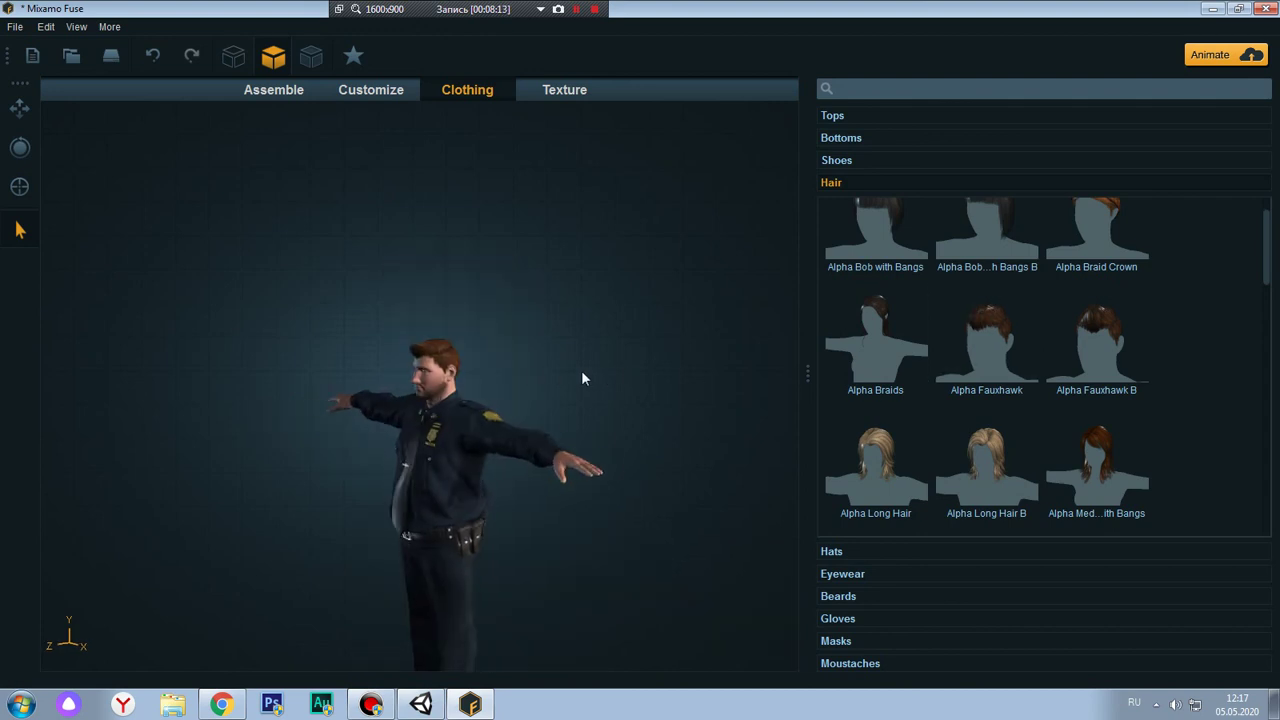
{"action": "mouse_move", "coordinate": [581, 370]}
{"action": "left_mouse_down"}
{"action": "mouse_move", "coordinate": [660, 370]}
{"action": "mouse_move", "coordinate": [549, 371]}
{"action": "left_mouse_up"}
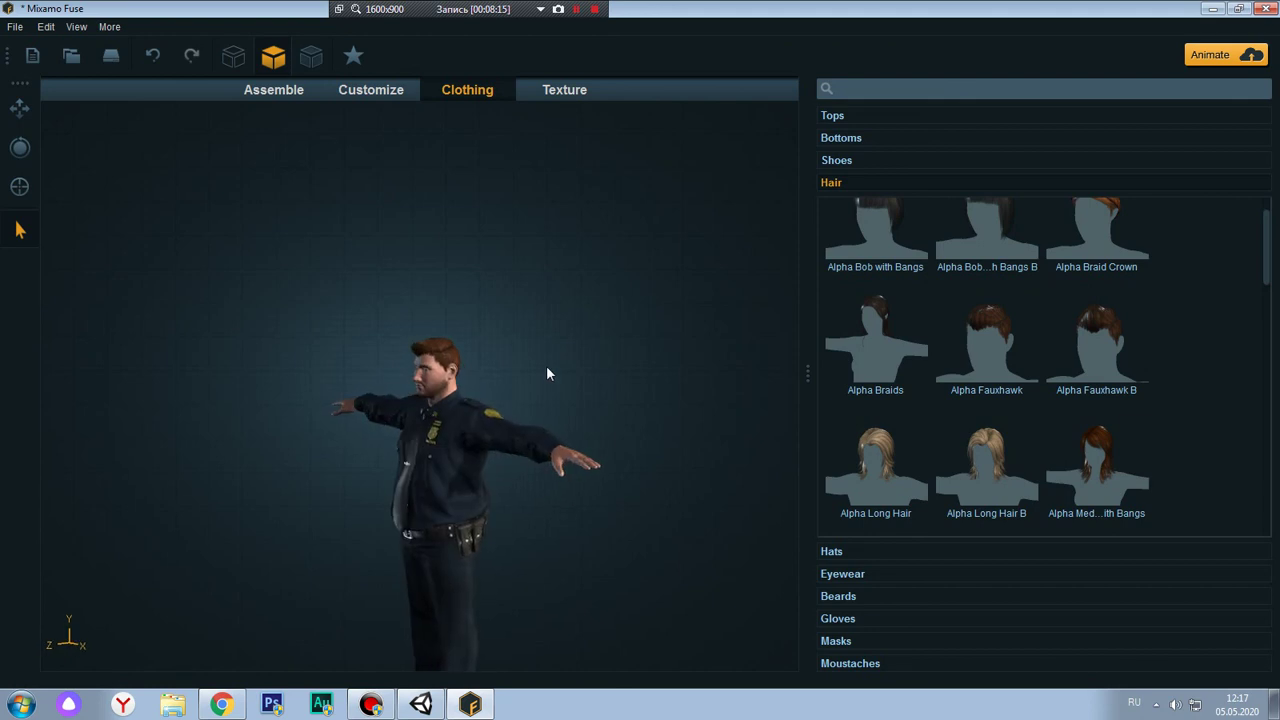
Replace it with the brown, shoulder-length Alpha Middle Part hairstyle
{"action": "scroll", "coordinate": [549, 361], "scroll_direction": "up", "scroll_amount": 2}
{"action": "scroll", "coordinate": [1157, 361], "scroll_direction": "down", "scroll_amount": 3}
{"action": "scroll", "coordinate": [1207, 423], "scroll_direction": "down", "scroll_amount": 2}
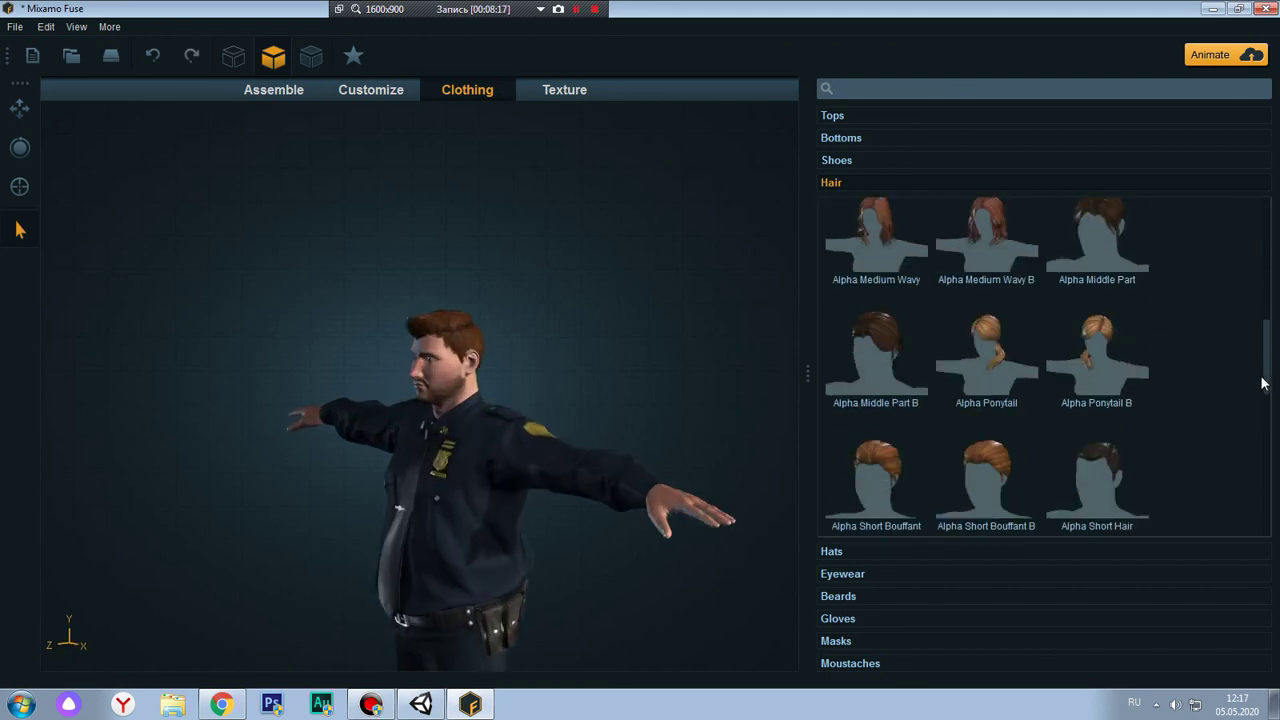
{"action": "scroll", "coordinate": [1240, 480], "scroll_direction": "down", "scroll_amount": 2}
{"action": "scroll", "coordinate": [1258, 525], "scroll_direction": "down", "scroll_amount": 3}
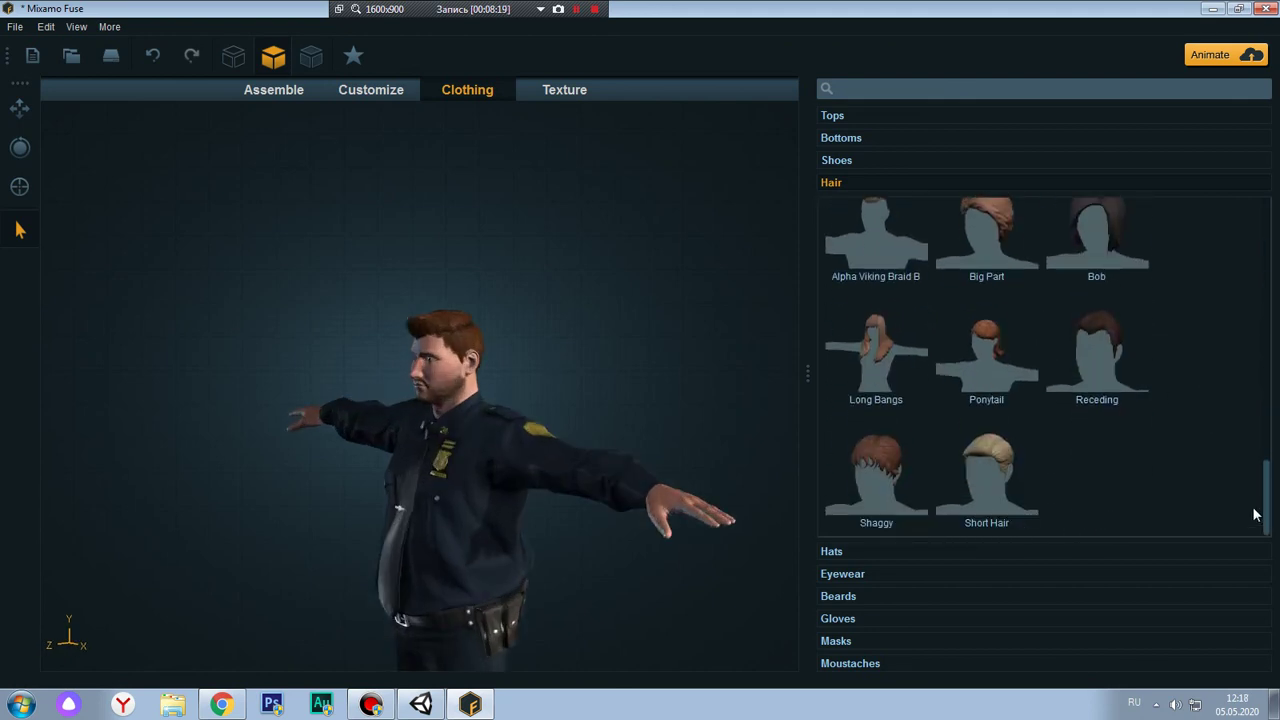
{"action": "scroll", "coordinate": [1257, 500], "scroll_direction": "up", "scroll_amount": 1}
{"action": "scroll", "coordinate": [1257, 460], "scroll_direction": "up", "scroll_amount": 2}
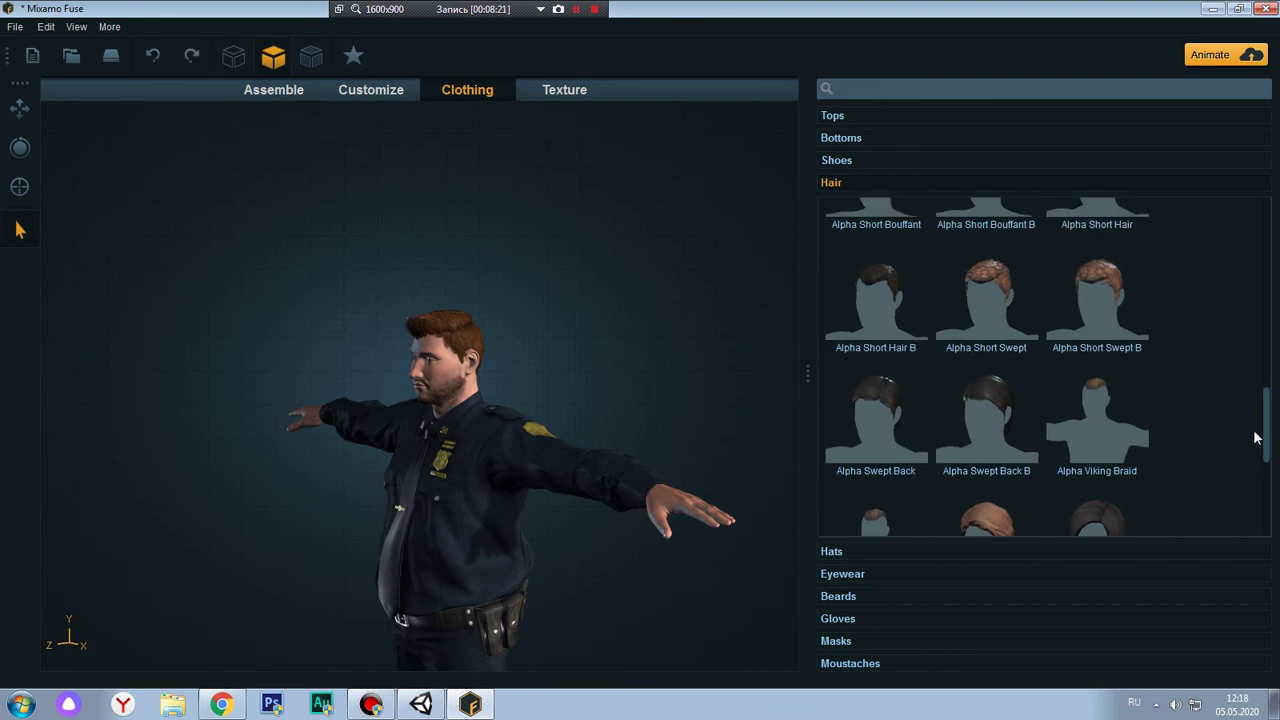
{"action": "scroll", "coordinate": [1257, 437], "scroll_direction": "down", "scroll_amount": 2}
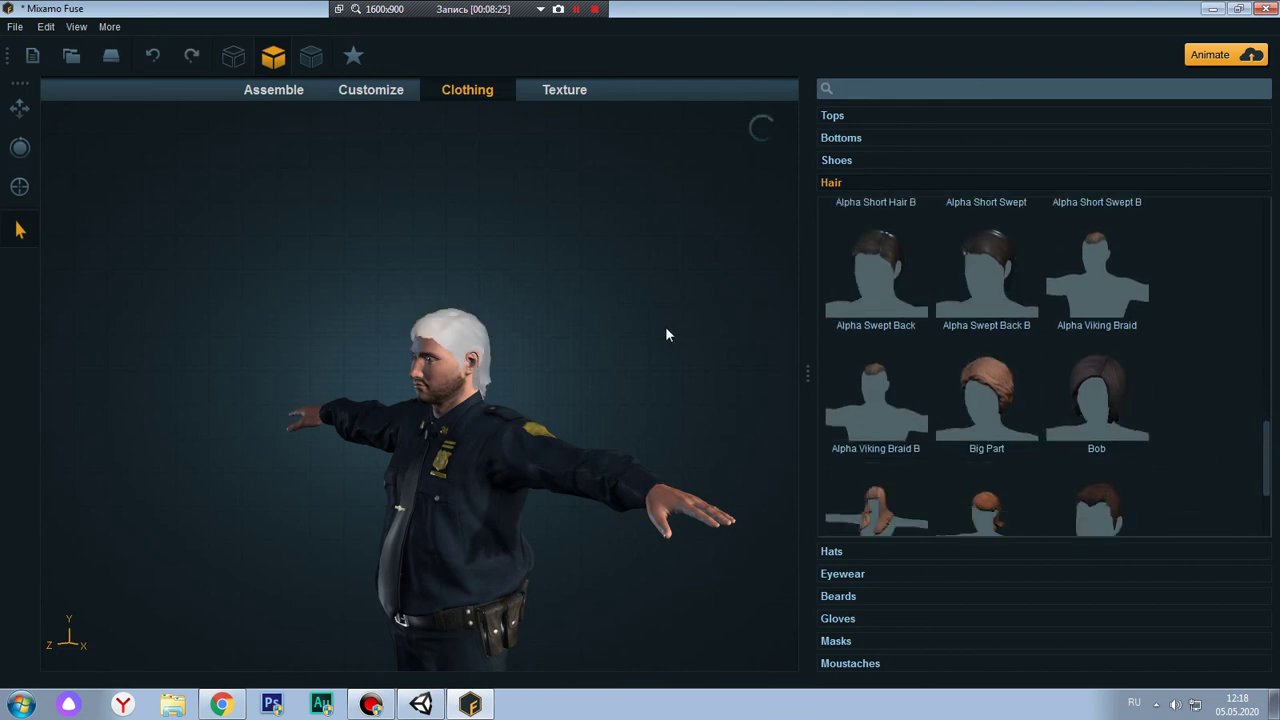
{"action": "mouse_move", "coordinate": [665, 326]}
{"action": "left_mouse_down"}
{"action": "mouse_move", "coordinate": [545, 350]}
{"action": "mouse_move", "coordinate": [656, 345]}
{"action": "left_mouse_up"}
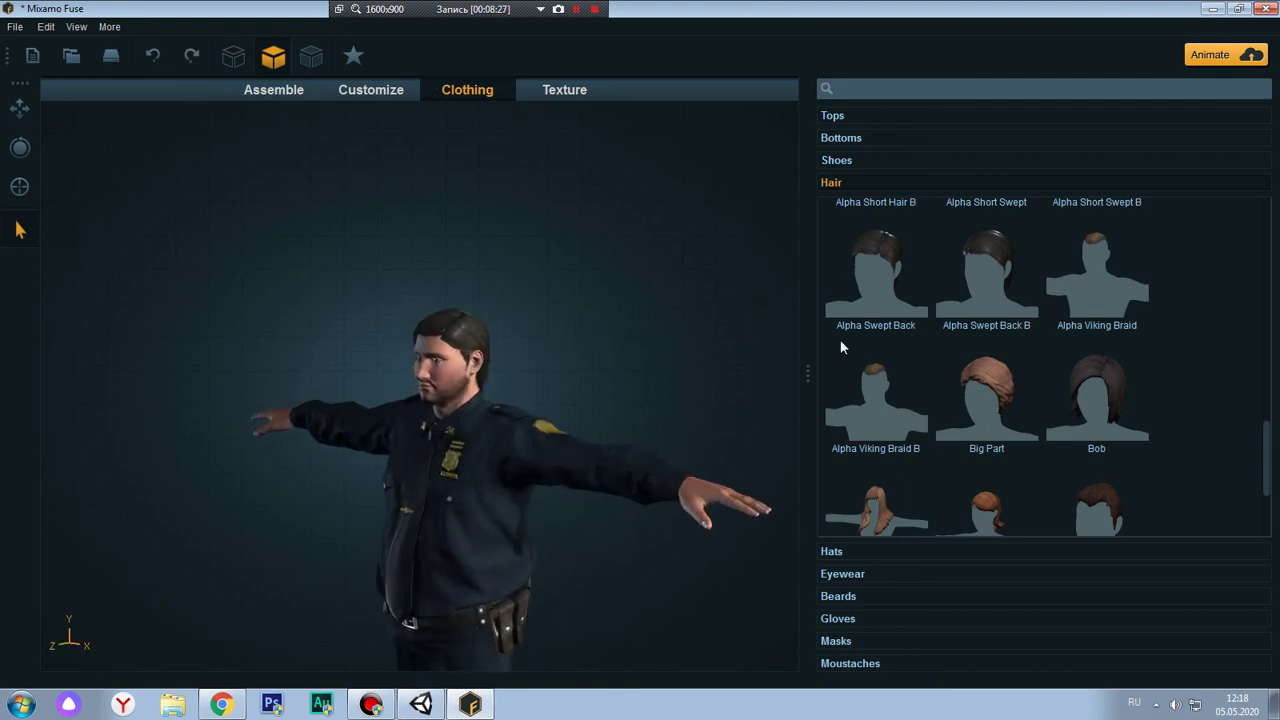
{"action": "scroll", "coordinate": [1096, 340], "scroll_direction": "up", "scroll_amount": 2}
{"action": "scroll", "coordinate": [1096, 346], "scroll_direction": "up", "scroll_amount": 2}
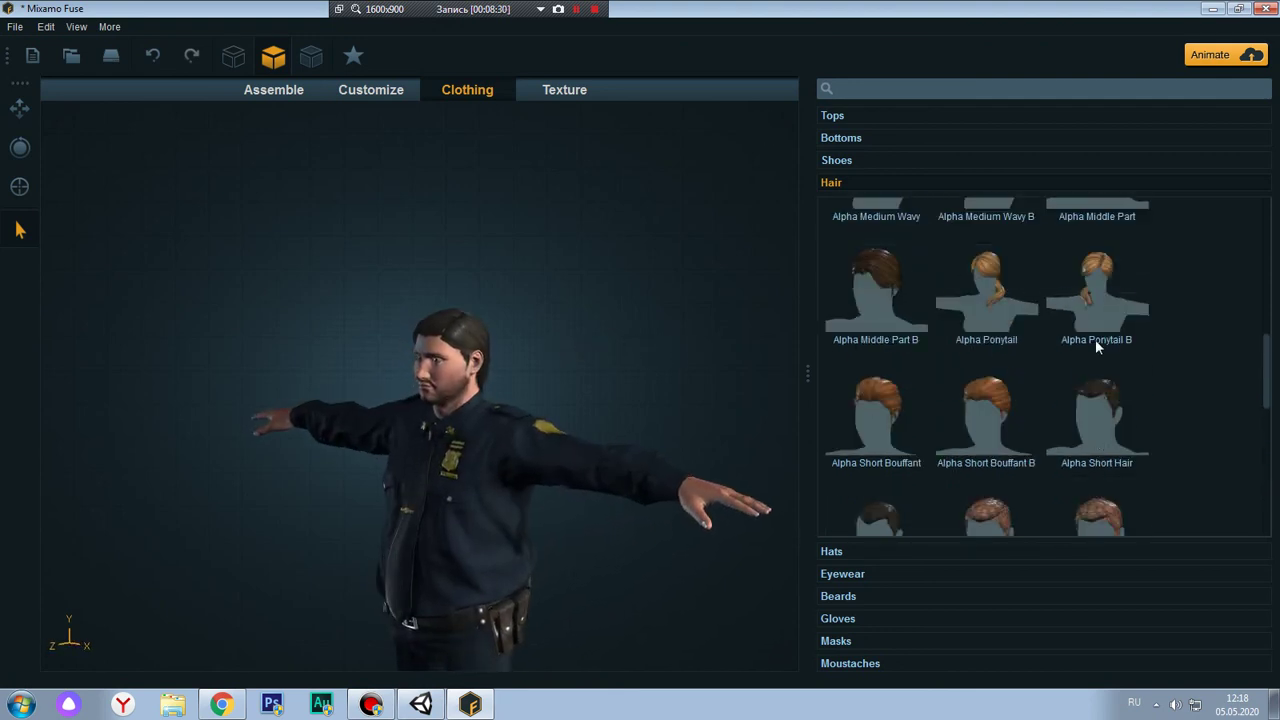
{"action": "scroll", "coordinate": [1110, 404], "scroll_direction": "up", "scroll_amount": 2}
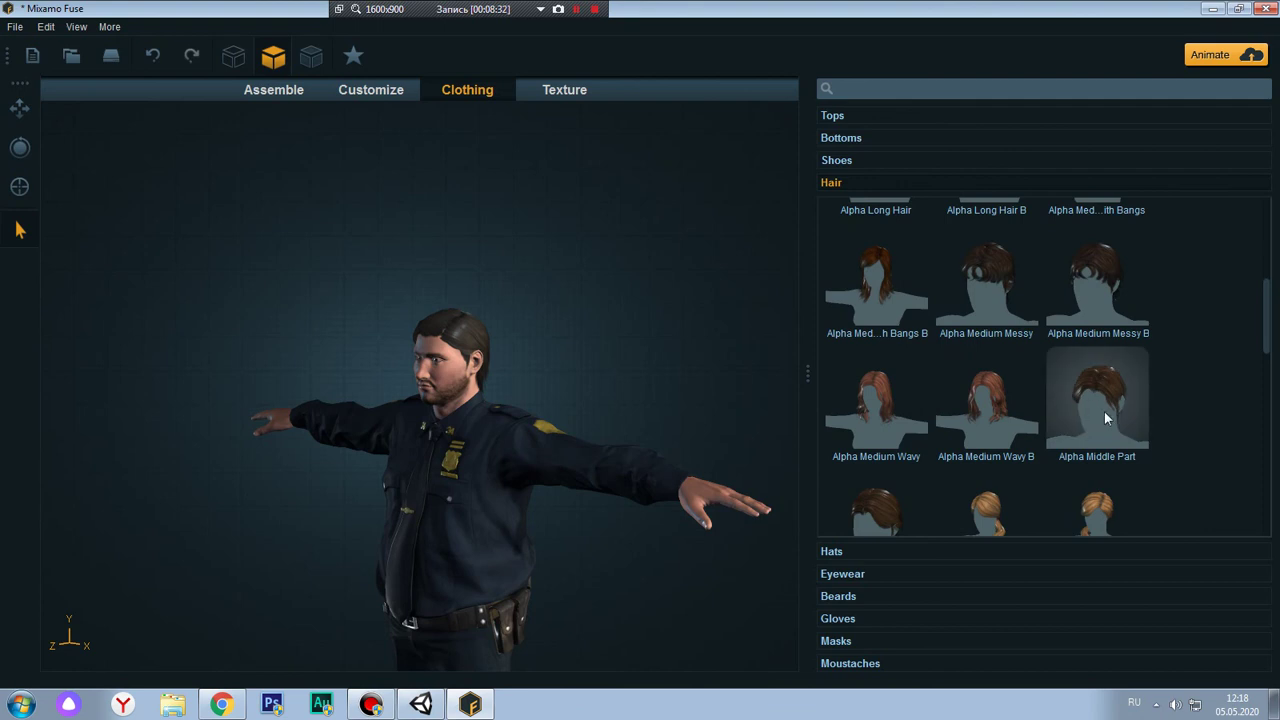
{"action": "left_click", "coordinate": [1104, 411]}
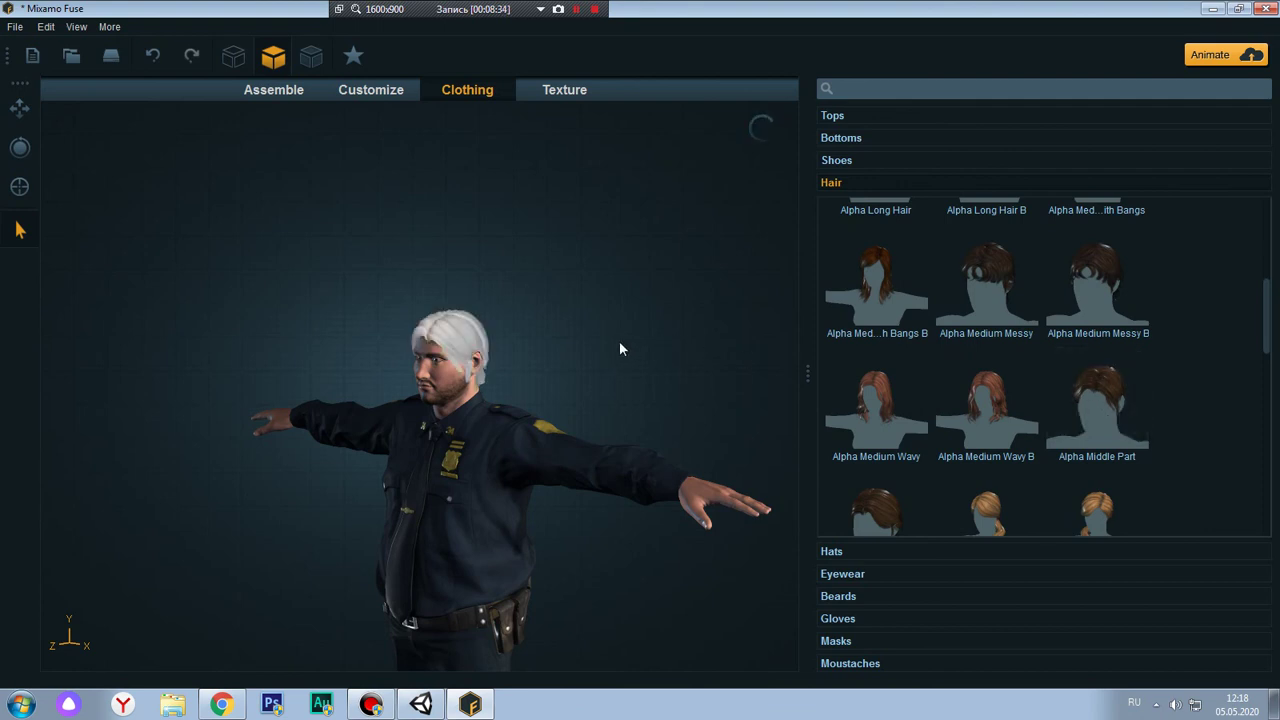
Select the new Alpha Middle Part hair on the model
{"action": "mouse_move", "coordinate": [619, 341]}
{"action": "left_mouse_down"}
{"action": "mouse_move", "coordinate": [466, 337]}
{"action": "mouse_move", "coordinate": [727, 353]}
{"action": "mouse_move", "coordinate": [579, 353]}
{"action": "mouse_move", "coordinate": [656, 351]}
{"action": "mouse_move", "coordinate": [268, 300]}
{"action": "mouse_move", "coordinate": [545, 352]}
{"action": "mouse_move", "coordinate": [572, 321]}
{"action": "mouse_move", "coordinate": [564, 344]}
{"action": "left_mouse_up"}
{"action": "scroll", "coordinate": [649, 324], "scroll_direction": "up", "scroll_amount": 2}
{"action": "scroll", "coordinate": [650, 322], "scroll_direction": "up", "scroll_amount": 2}
{"action": "left_click", "coordinate": [564, 343]}
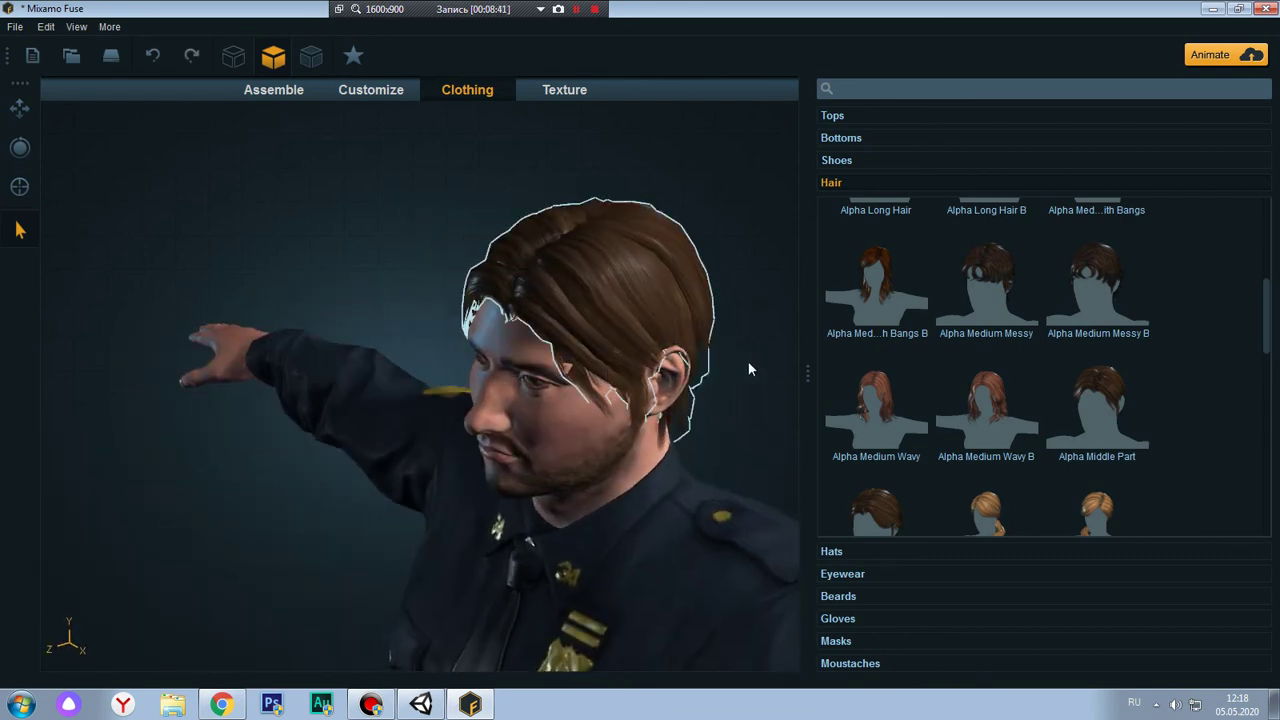
Try the Police Cap, then swap it for the TF2 Scout Hat with yellow headset
{"action": "left_click", "coordinate": [833, 551]}
{"action": "scroll", "coordinate": [1077, 339], "scroll_direction": "down", "scroll_amount": 1}
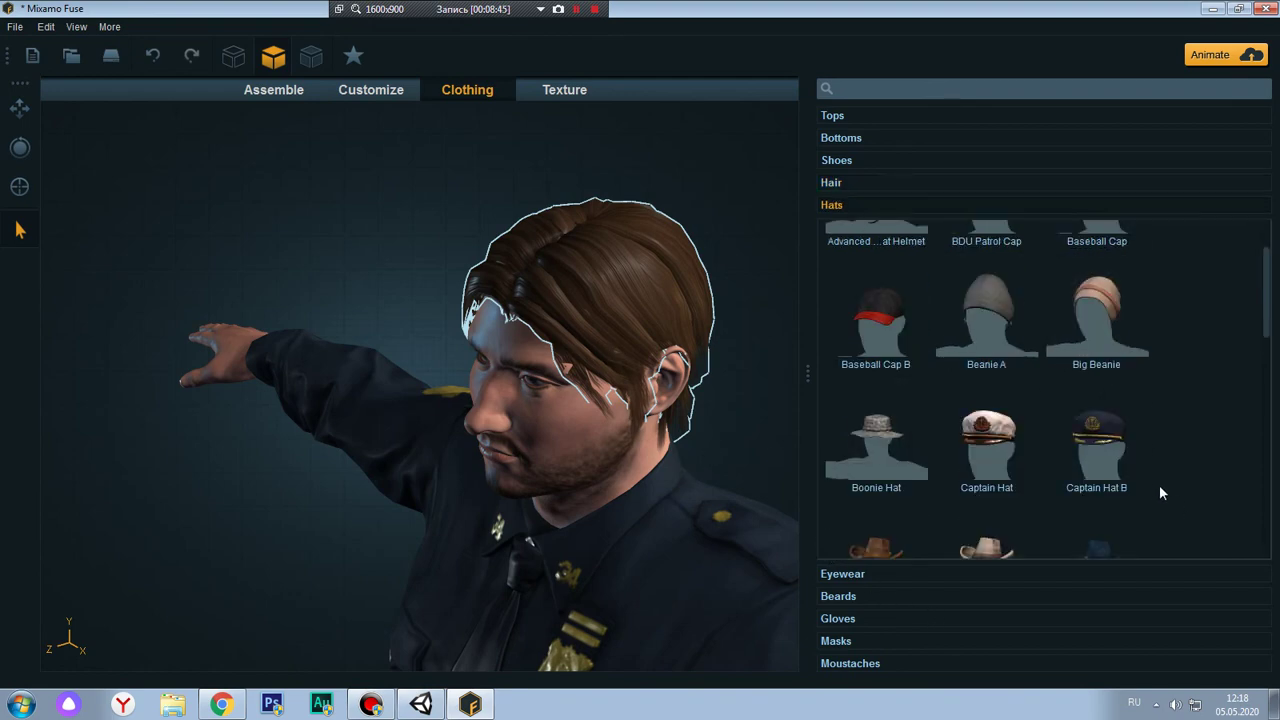
{"action": "left_click_drag", "start_coordinate": [1266, 305], "coordinate": [1268, 470]}
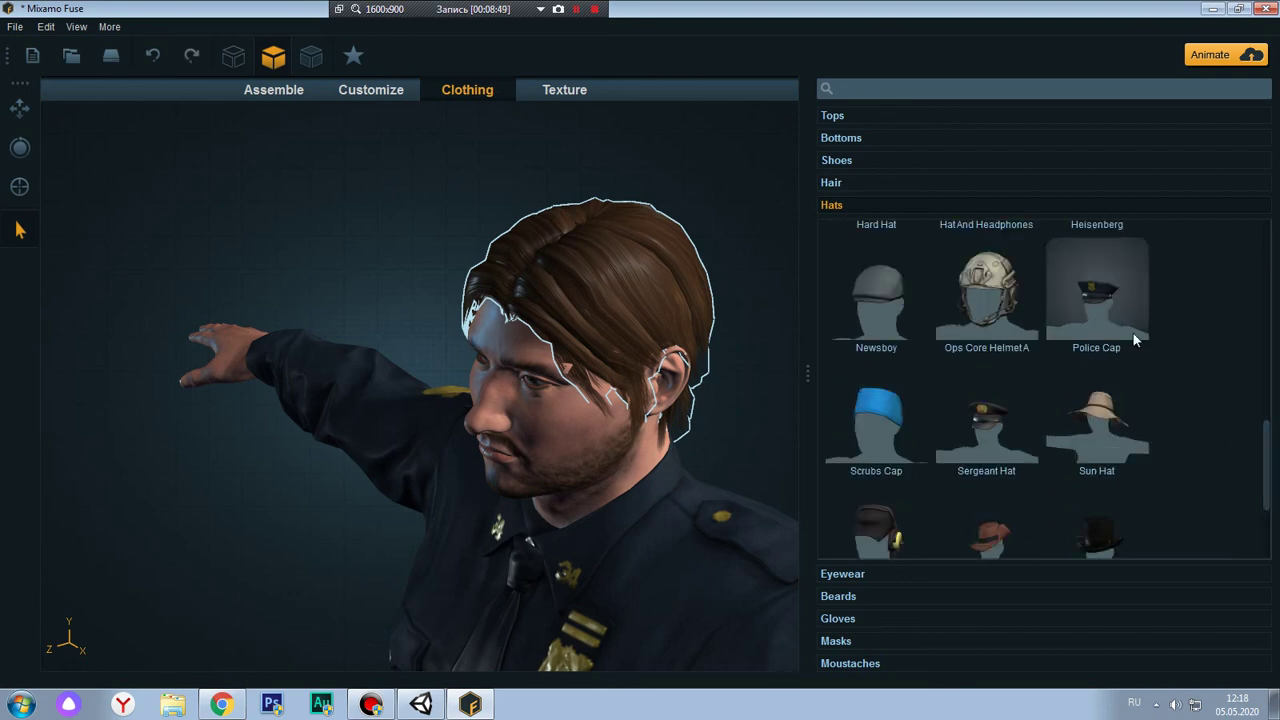
{"action": "left_click", "coordinate": [1089, 303]}
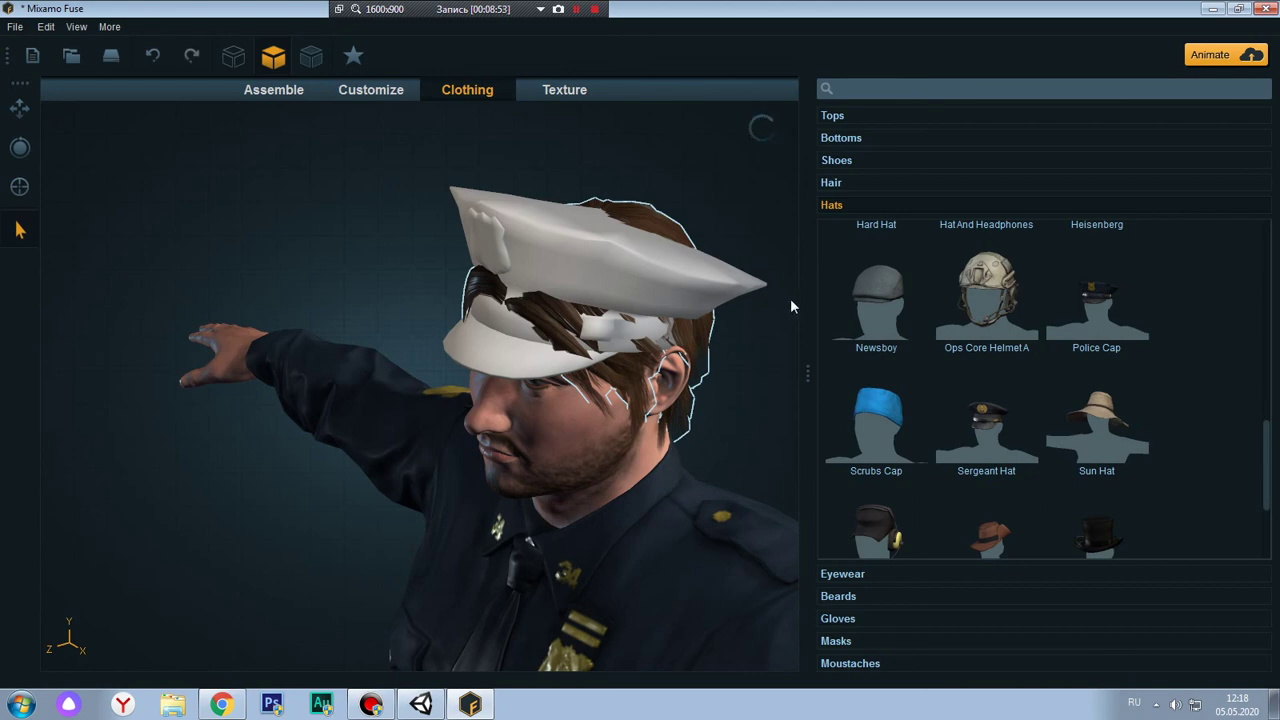
{"action": "mouse_move", "coordinate": [790, 298]}
{"action": "left_mouse_down"}
{"action": "mouse_move", "coordinate": [703, 336]}
{"action": "mouse_move", "coordinate": [700, 357]}
{"action": "mouse_move", "coordinate": [737, 343]}
{"action": "mouse_move", "coordinate": [637, 323]}
{"action": "mouse_move", "coordinate": [603, 343]}
{"action": "mouse_move", "coordinate": [443, 337]}
{"action": "mouse_move", "coordinate": [727, 327]}
{"action": "mouse_move", "coordinate": [734, 286]}
{"action": "mouse_move", "coordinate": [734, 323]}
{"action": "mouse_move", "coordinate": [713, 336]}
{"action": "left_mouse_up"}
{"action": "scroll", "coordinate": [931, 480], "scroll_direction": "down", "scroll_amount": 2}
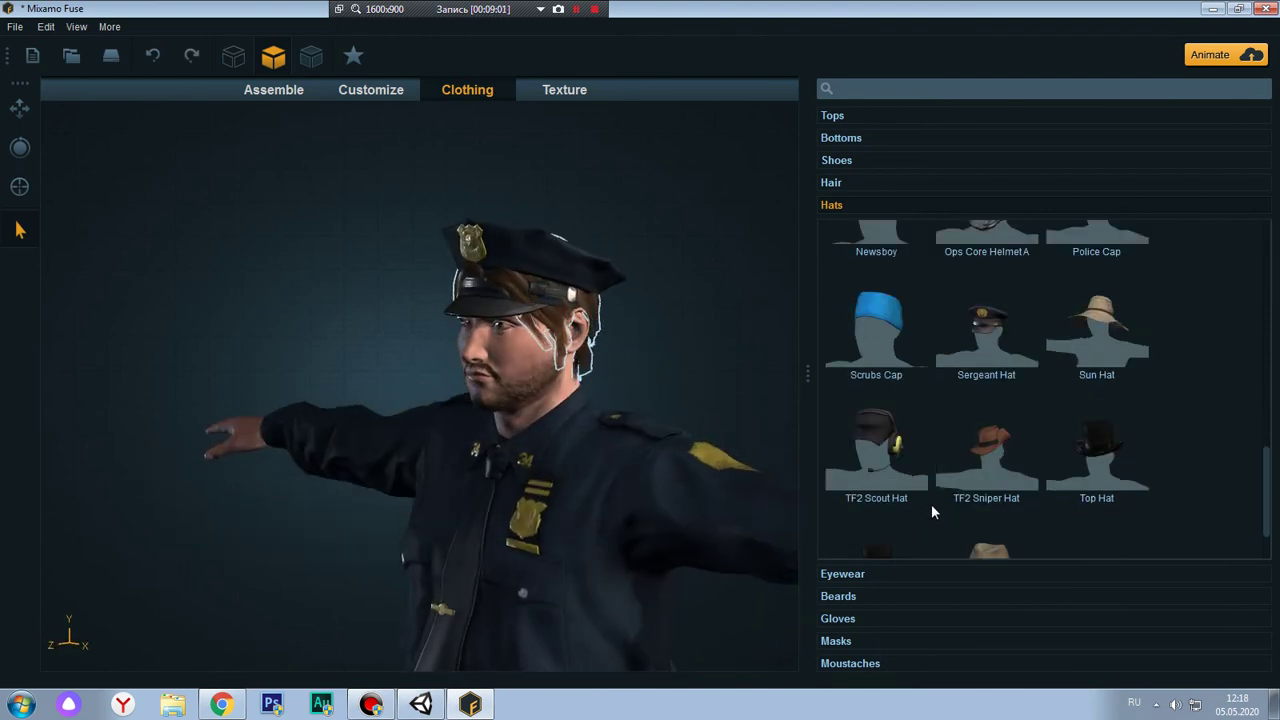
{"action": "left_click", "coordinate": [870, 447]}
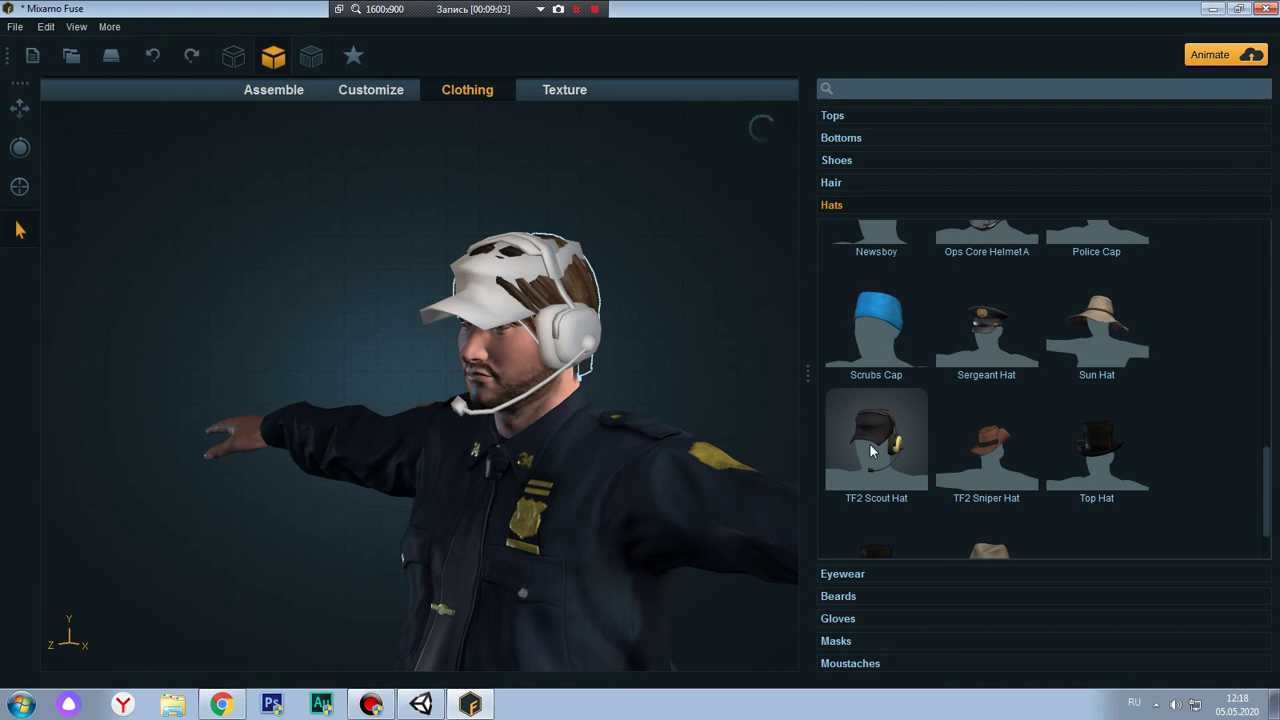
Delete the Alpha Middle Part hair from the officer's head
{"action": "scroll", "coordinate": [869, 443], "scroll_direction": "down", "scroll_amount": 1}
{"action": "scroll", "coordinate": [879, 508], "scroll_direction": "up", "scroll_amount": 3}
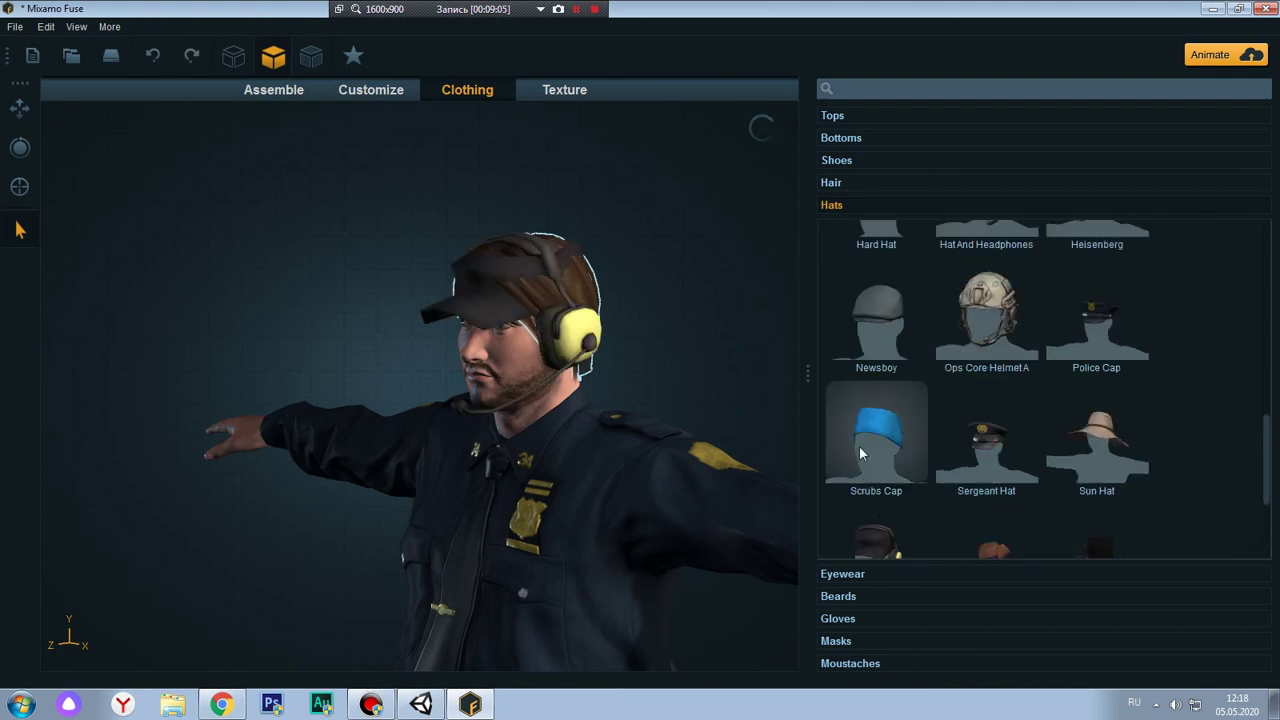
{"action": "scroll", "coordinate": [859, 445], "scroll_direction": "up", "scroll_amount": 2}
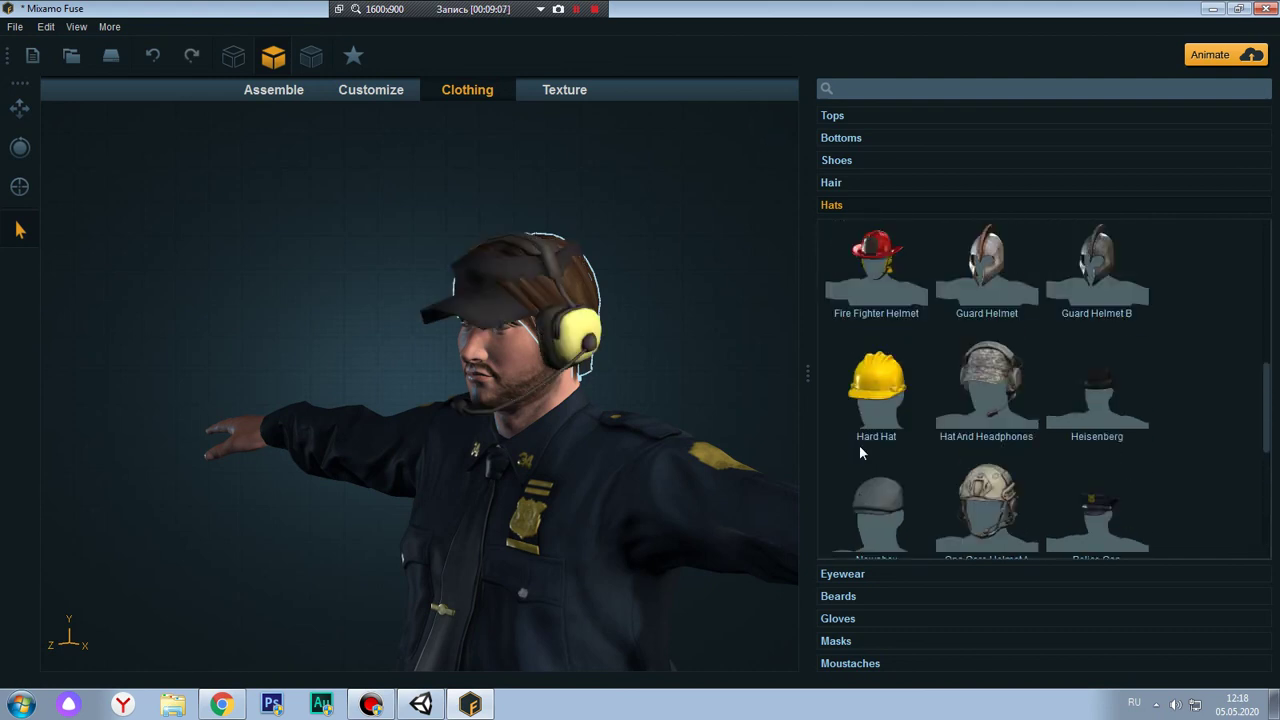
{"action": "scroll", "coordinate": [860, 447], "scroll_direction": "up", "scroll_amount": 2}
{"action": "scroll", "coordinate": [1004, 482], "scroll_direction": "up", "scroll_amount": 1}
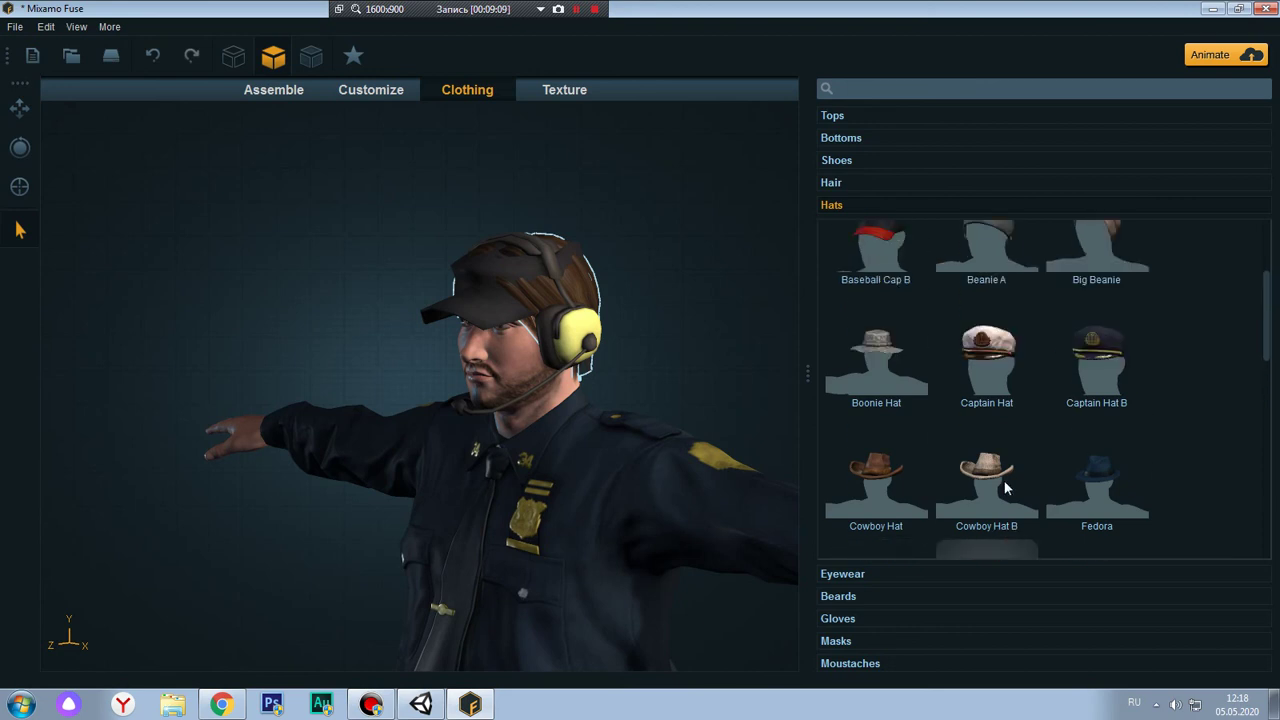
{"action": "scroll", "coordinate": [929, 468], "scroll_direction": "up", "scroll_amount": 2}
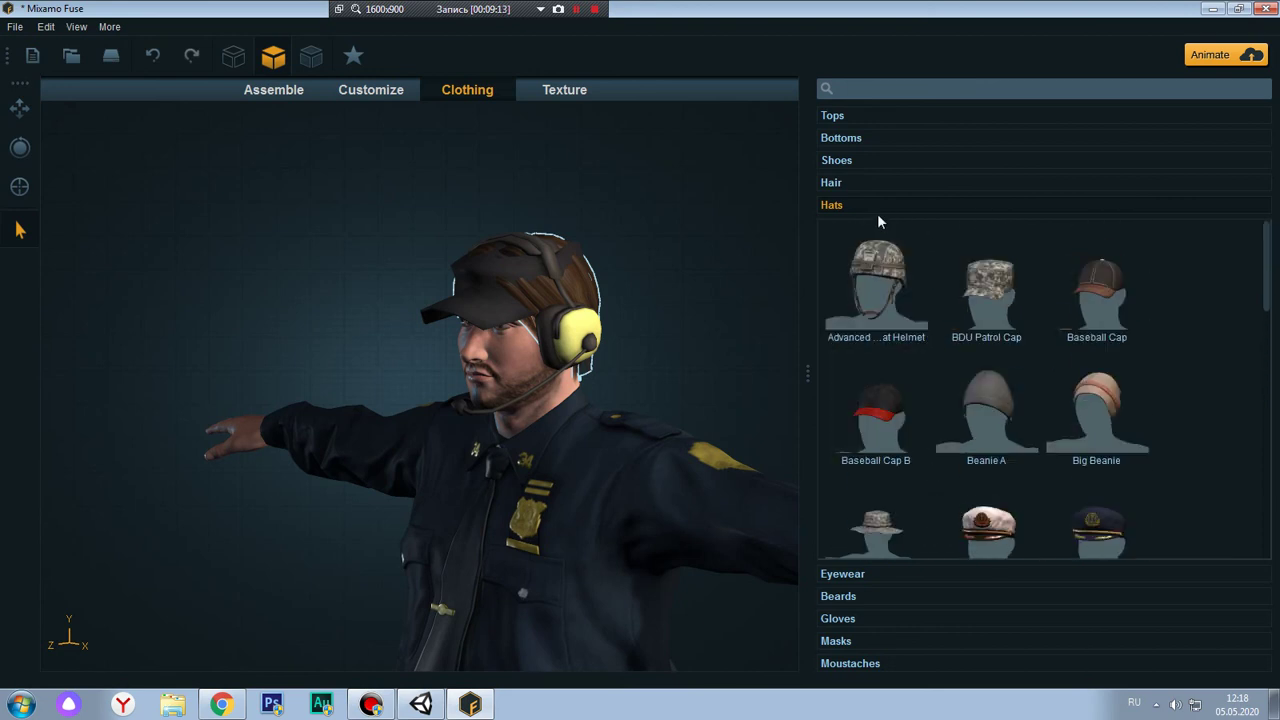
{"action": "left_click", "coordinate": [832, 184]}
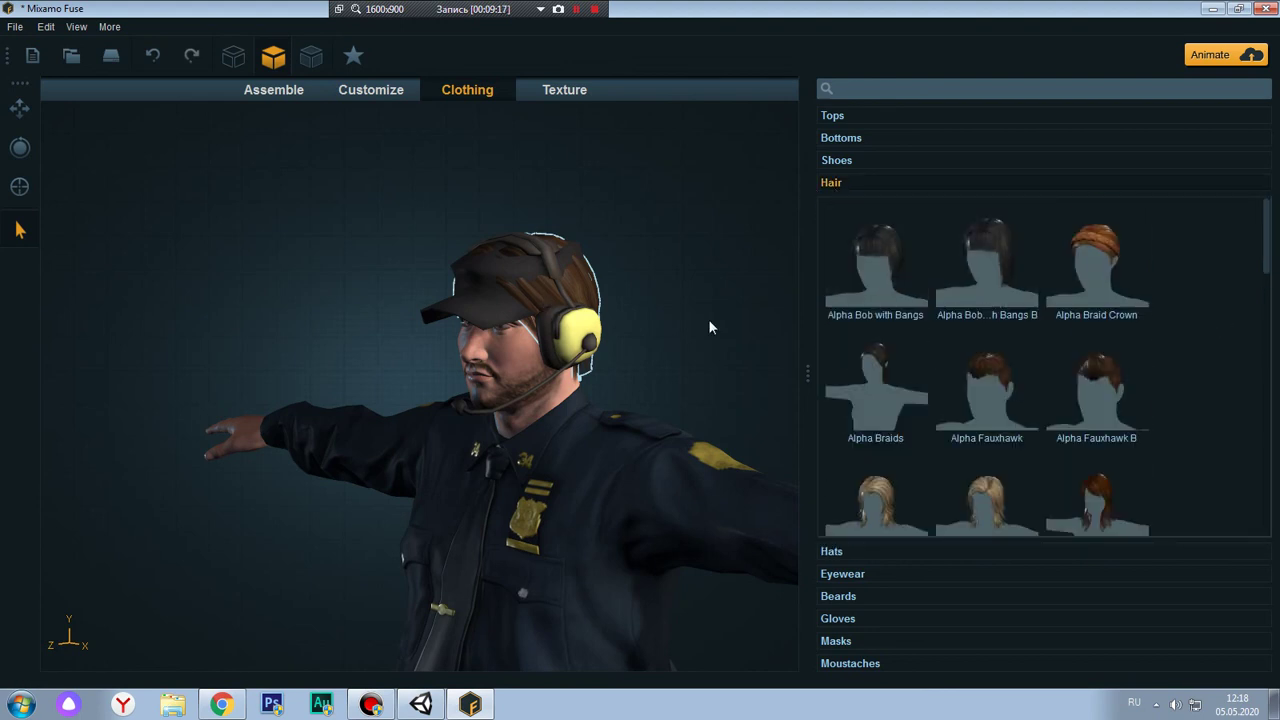
{"action": "mouse_move", "coordinate": [628, 312]}
{"action": "middle_mouse_down"}
{"action": "mouse_move", "coordinate": [585, 316]}
{"action": "mouse_move", "coordinate": [629, 254]}
{"action": "middle_mouse_up"}
{"action": "key", "text": "Delete"}
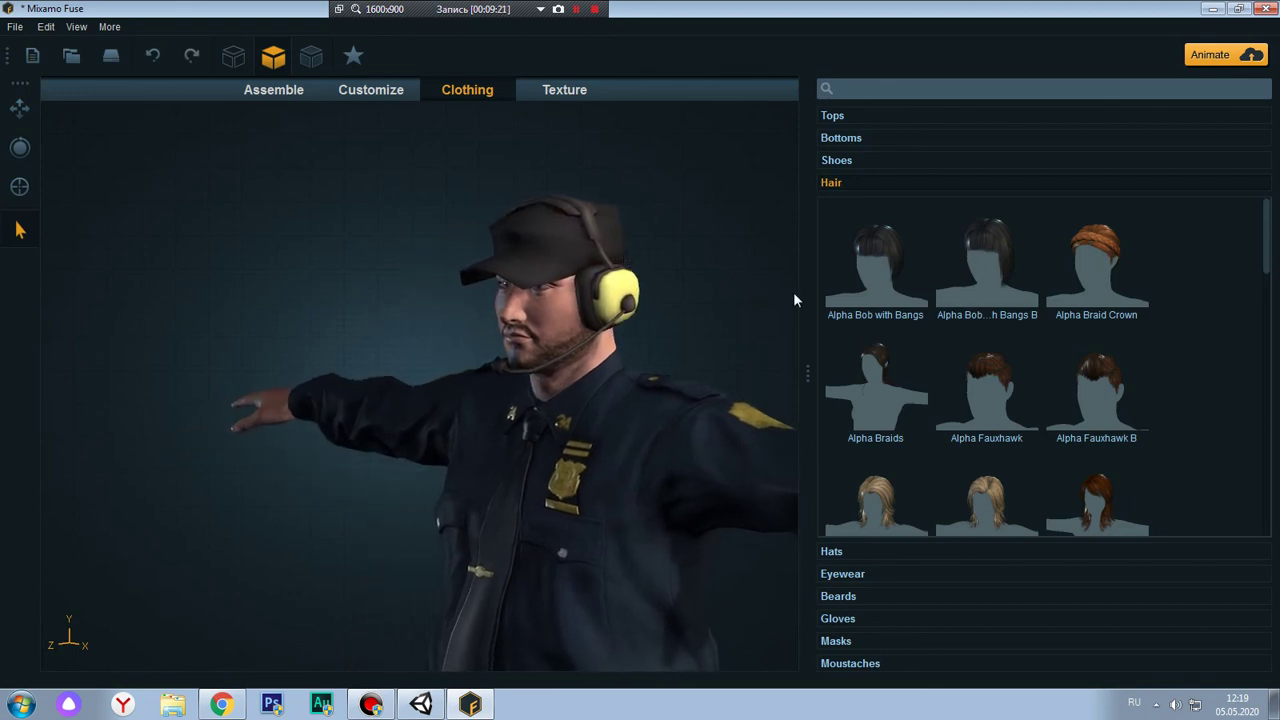
{"action": "scroll", "coordinate": [899, 395], "scroll_direction": "down", "scroll_amount": 2}
Put the Police Cap back on the officer
{"action": "left_click", "coordinate": [868, 549]}
{"action": "scroll", "coordinate": [1036, 428], "scroll_direction": "down", "scroll_amount": 5}
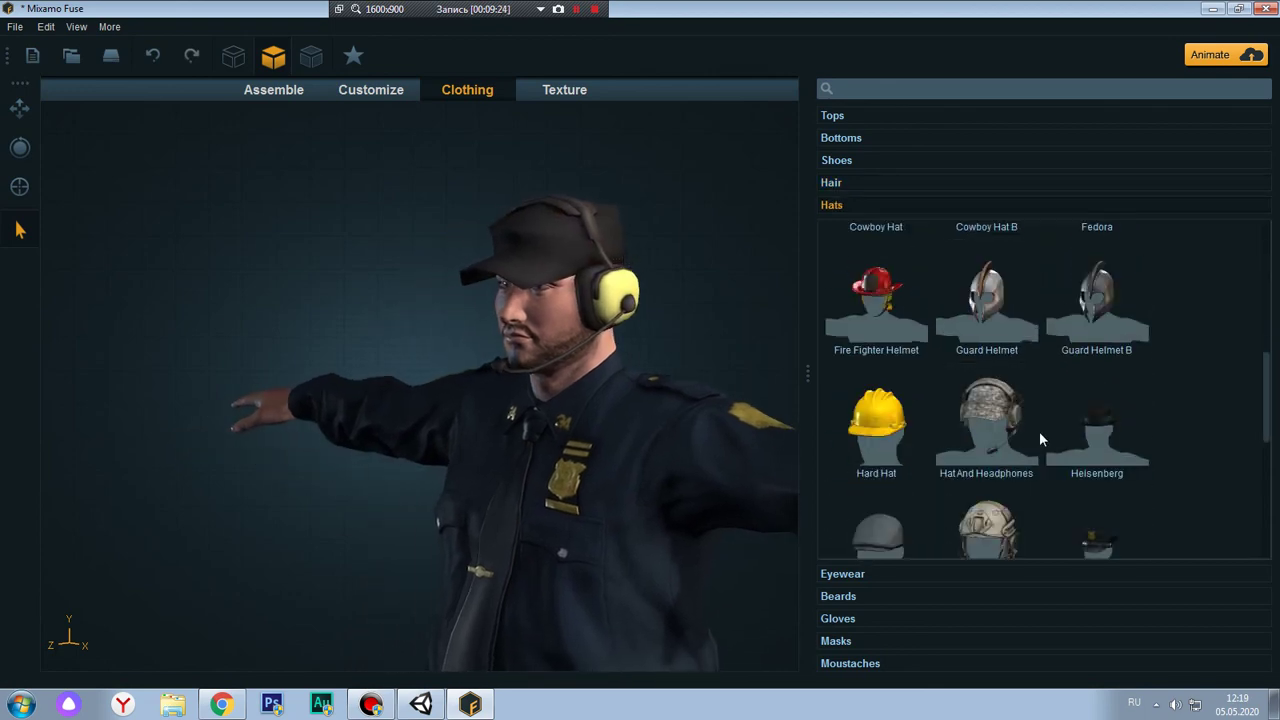
{"action": "scroll", "coordinate": [1080, 450], "scroll_direction": "down", "scroll_amount": 4}
{"action": "scroll", "coordinate": [1110, 470], "scroll_direction": "down", "scroll_amount": 2}
{"action": "scroll", "coordinate": [1105, 440], "scroll_direction": "up", "scroll_amount": 3}
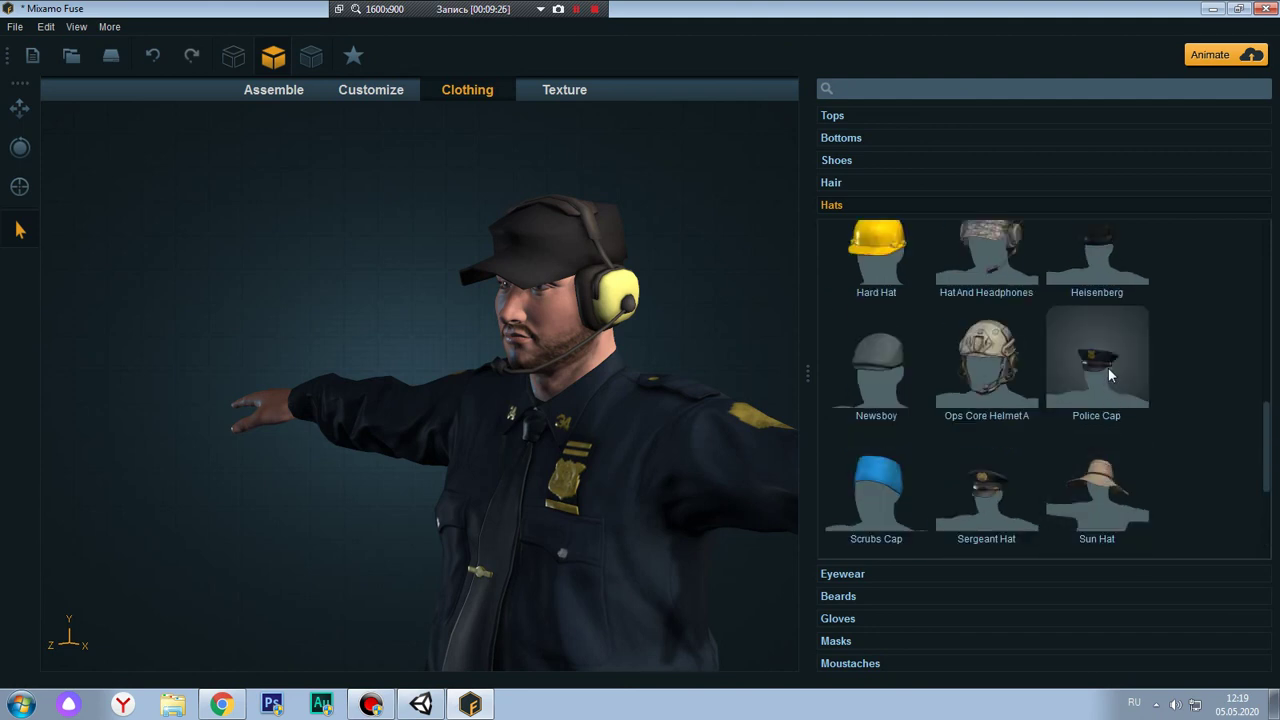
{"action": "left_click", "coordinate": [1108, 374]}
{"action": "scroll", "coordinate": [600, 390], "scroll_direction": "down", "scroll_amount": 3}
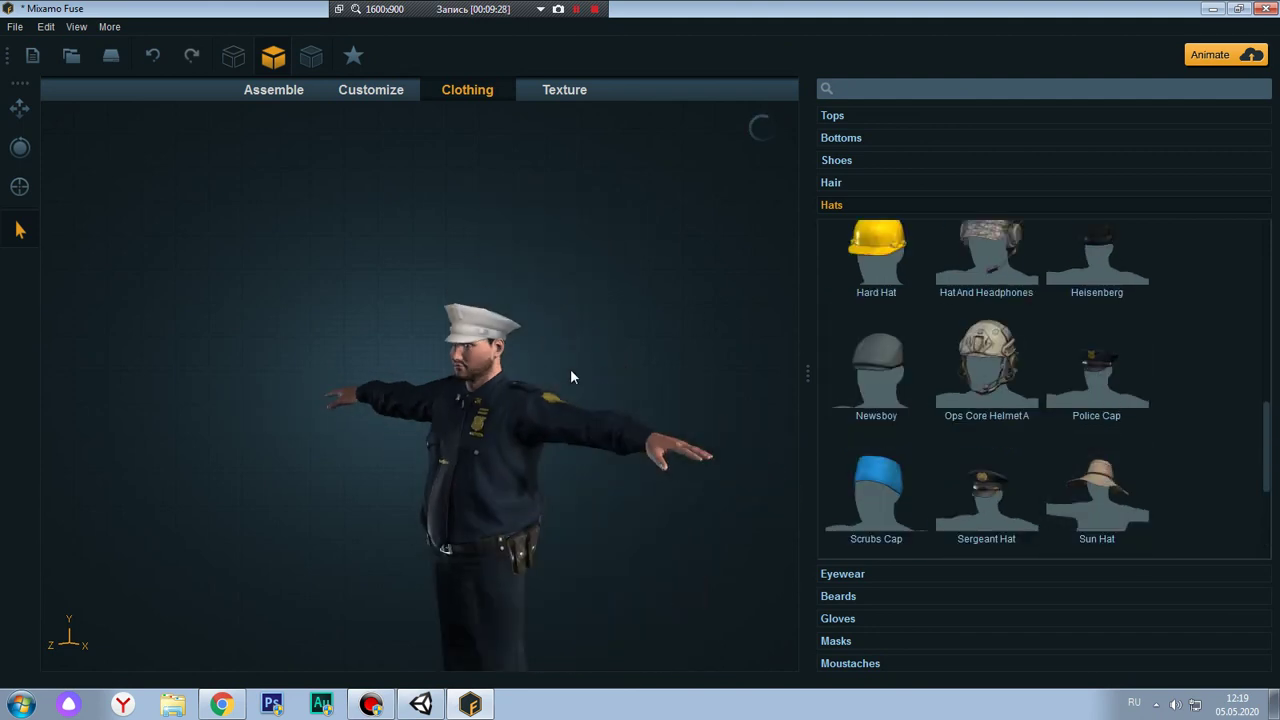
{"action": "mouse_move", "coordinate": [571, 372]}
{"action": "left_mouse_down"}
{"action": "mouse_move", "coordinate": [861, 351]}
{"action": "mouse_move", "coordinate": [652, 323]}
{"action": "mouse_move", "coordinate": [477, 353]}
{"action": "mouse_move", "coordinate": [588, 362]}
{"action": "left_mouse_up"}
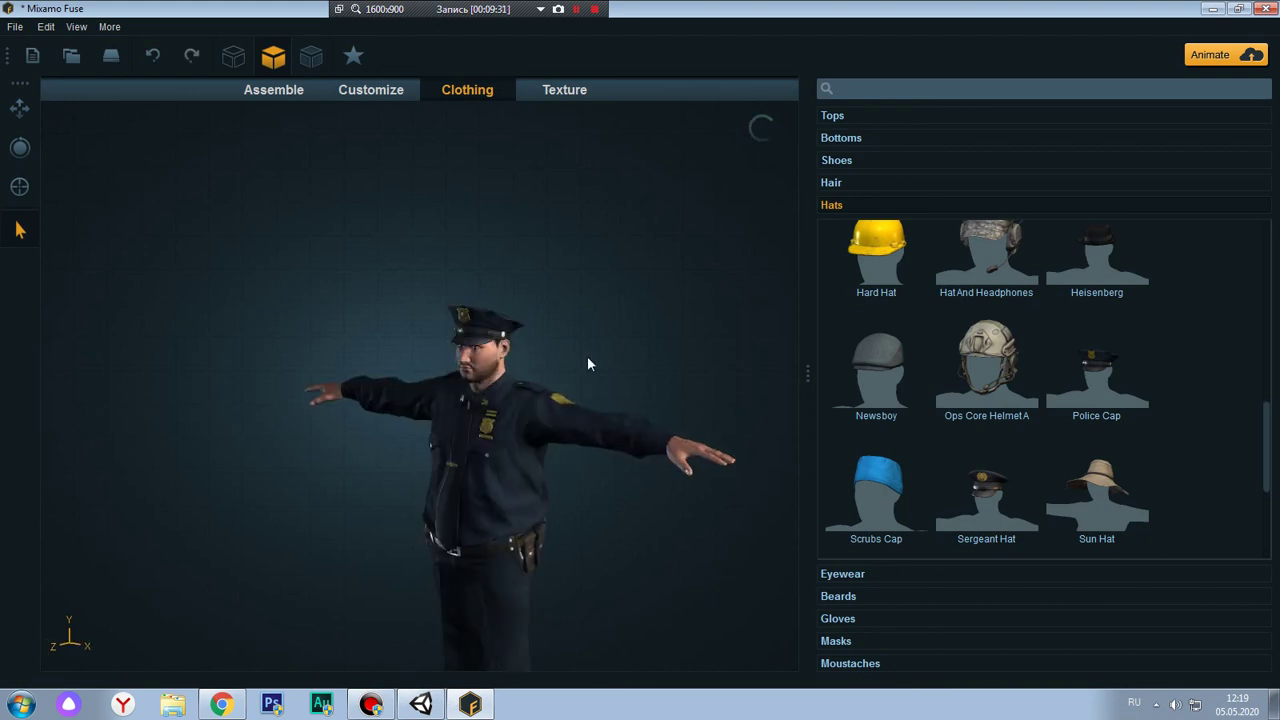
{"action": "scroll", "coordinate": [587, 364], "scroll_direction": "up", "scroll_amount": 1}
{"action": "scroll", "coordinate": [587, 368], "scroll_direction": "up", "scroll_amount": 1}
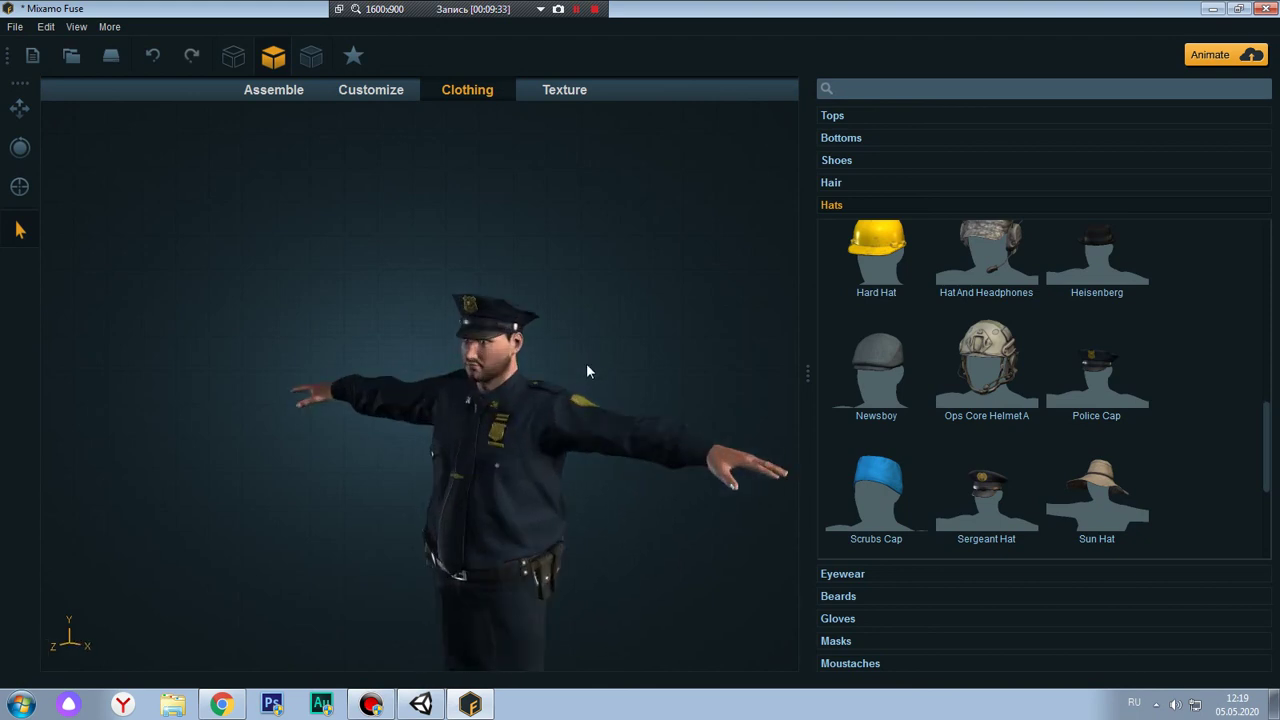
{"action": "scroll", "coordinate": [586, 363], "scroll_direction": "up", "scroll_amount": 1}
{"action": "left_click_drag", "start_coordinate": [623, 353], "coordinate": [557, 347]}
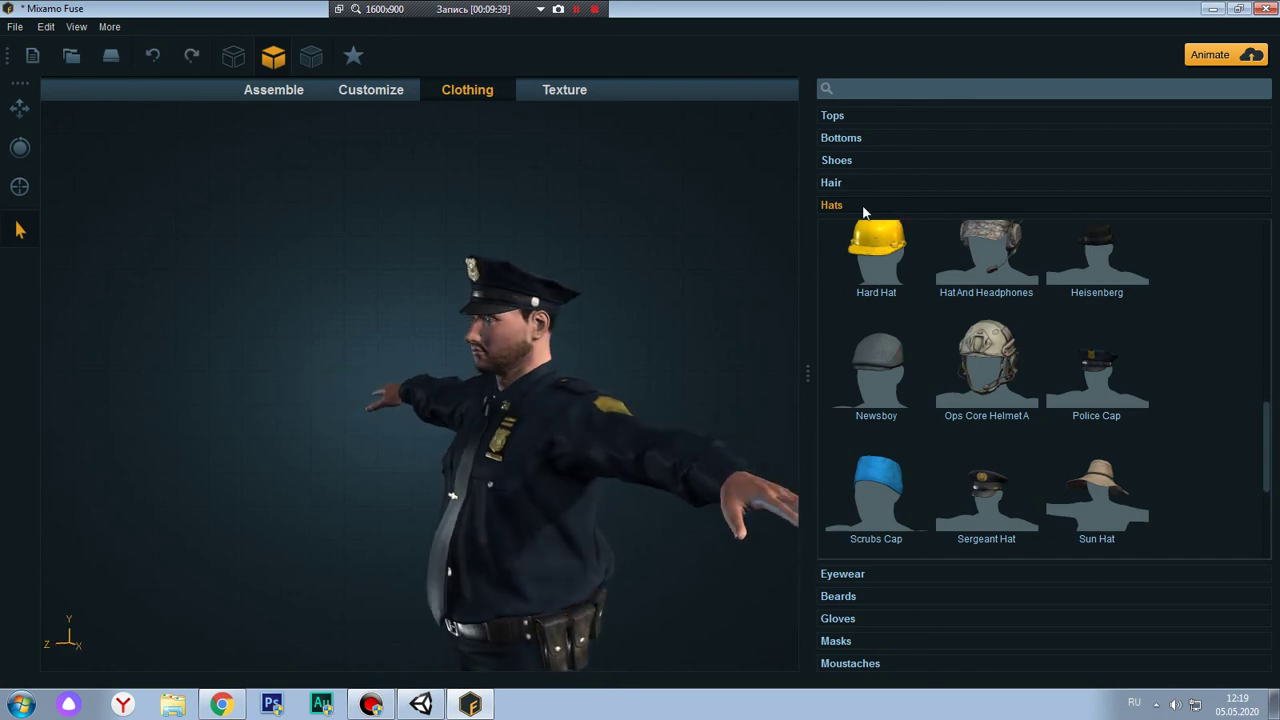
Delete the Police Cap and restore the Alpha Middle Part hairstyle
{"action": "left_click", "coordinate": [838, 185]}
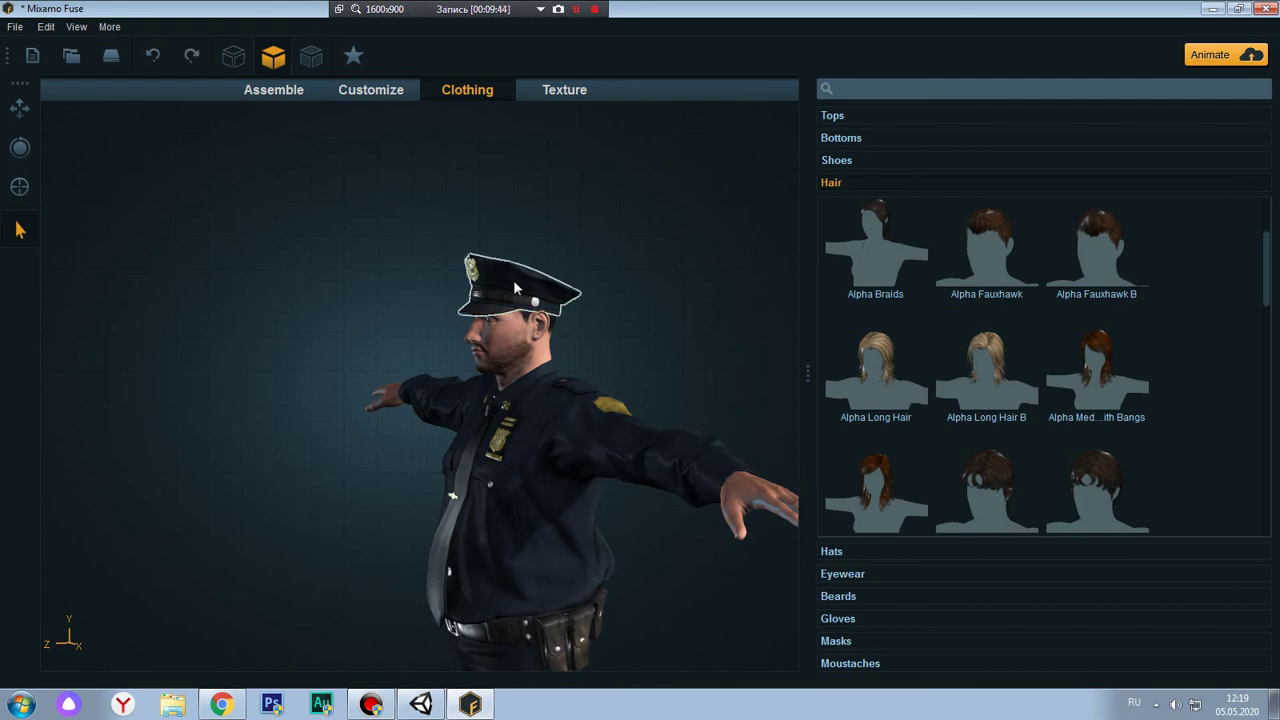
{"action": "key", "text": "Delete"}
{"action": "scroll", "coordinate": [1096, 483], "scroll_direction": "down", "scroll_amount": 1}
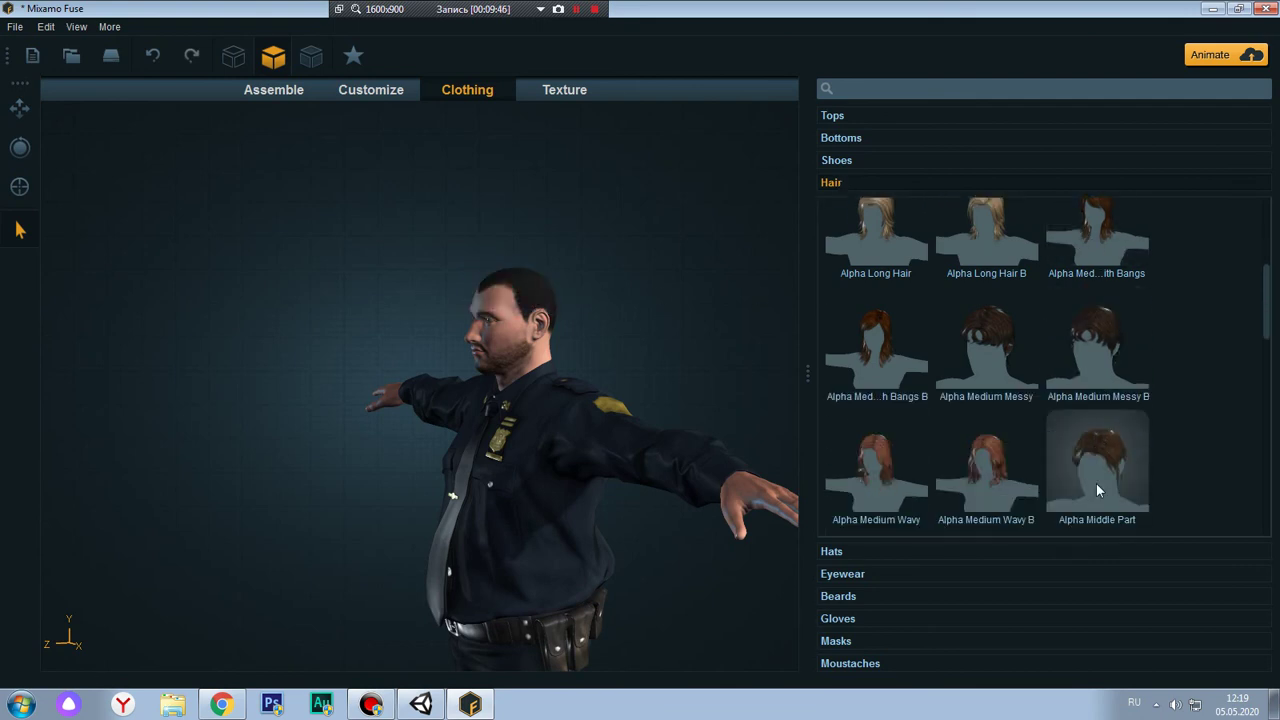
{"action": "scroll", "coordinate": [1096, 483], "scroll_direction": "down", "scroll_amount": 1}
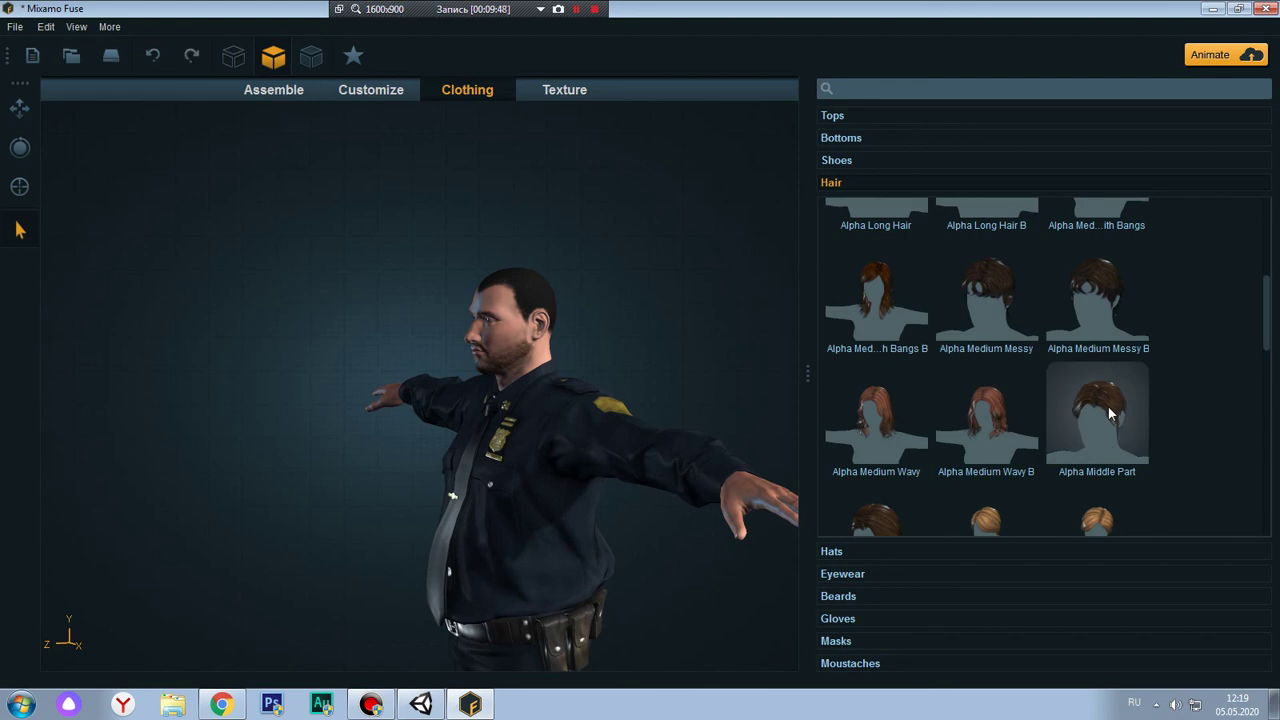
{"action": "left_click", "coordinate": [1108, 413]}
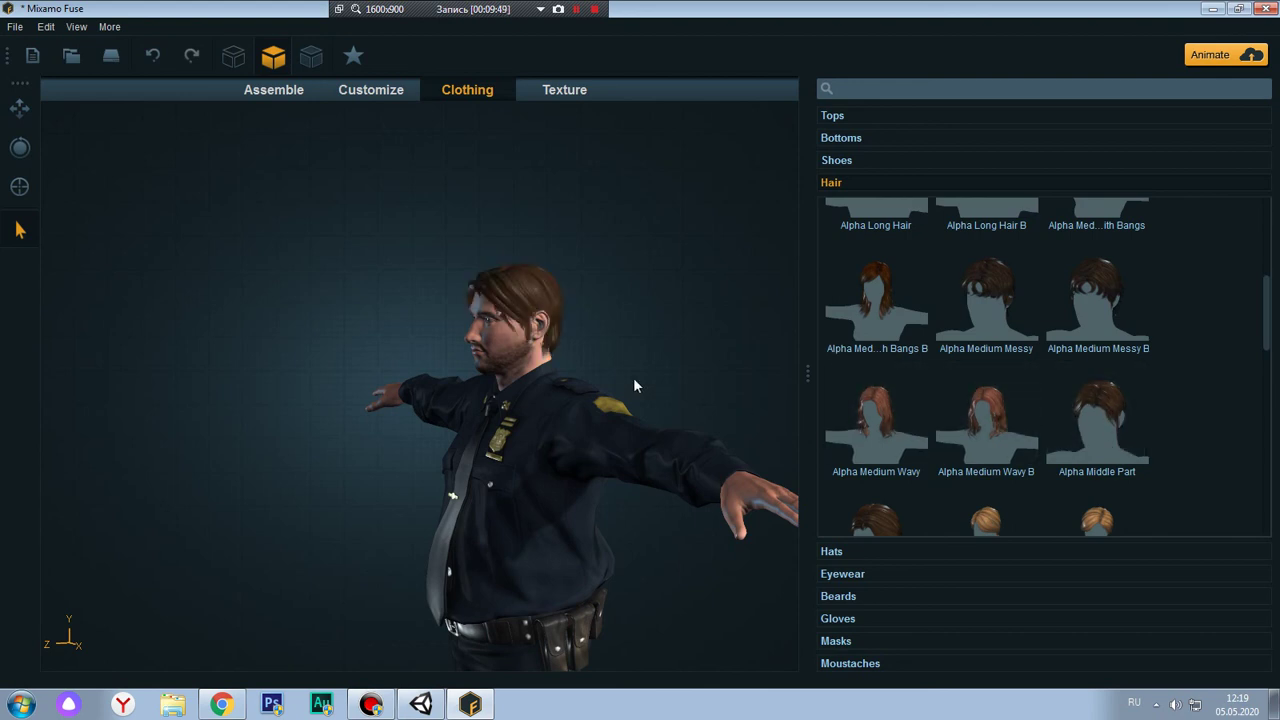
{"action": "left_click_drag", "start_coordinate": [633, 377], "coordinate": [716, 373]}
{"action": "scroll", "coordinate": [1043, 459], "scroll_direction": "down", "scroll_amount": 5}
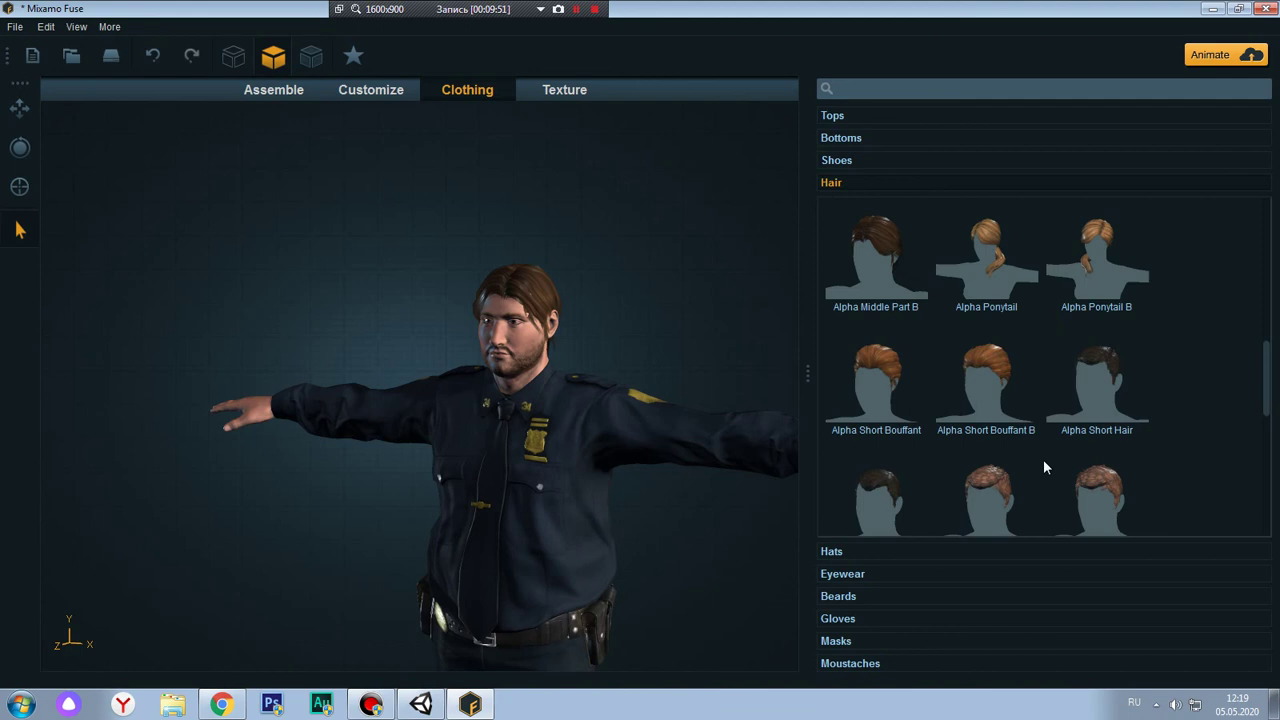
{"action": "left_click", "coordinate": [837, 575]}
{"action": "scroll", "coordinate": [551, 320], "scroll_direction": "up", "scroll_amount": 3}
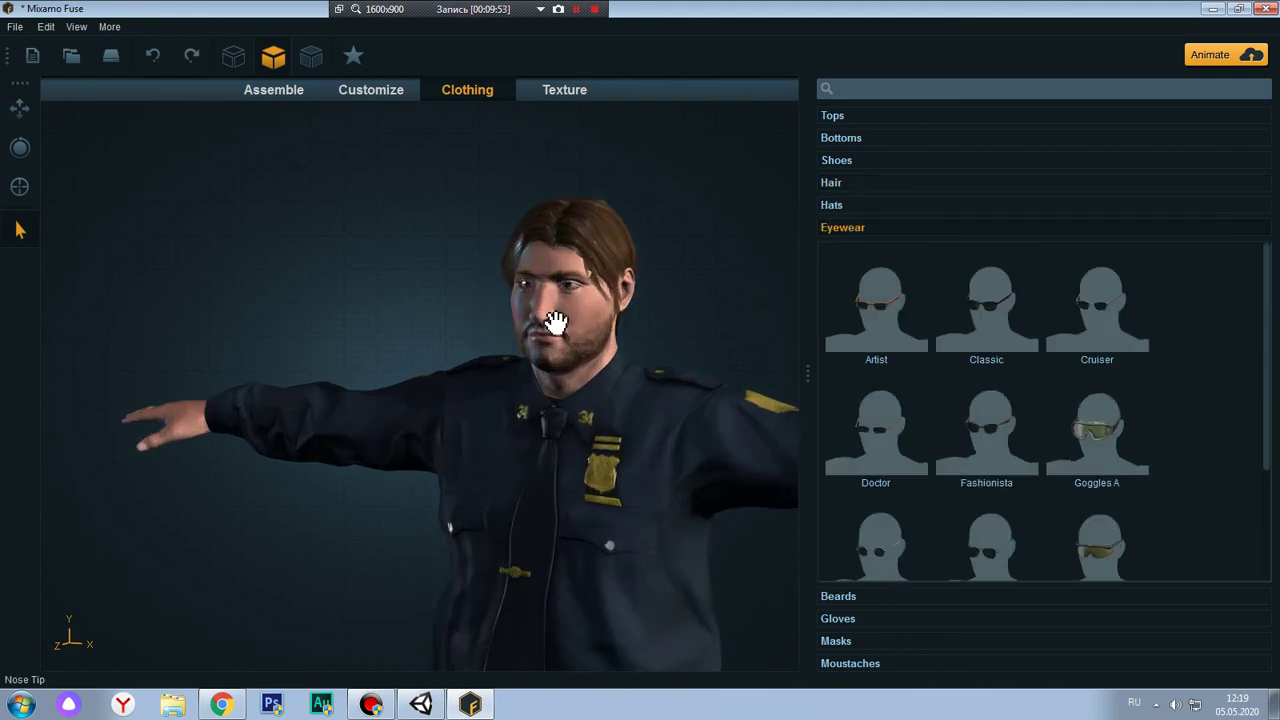
{"action": "middle_click_drag", "start_coordinate": [706, 287], "coordinate": [579, 369]}
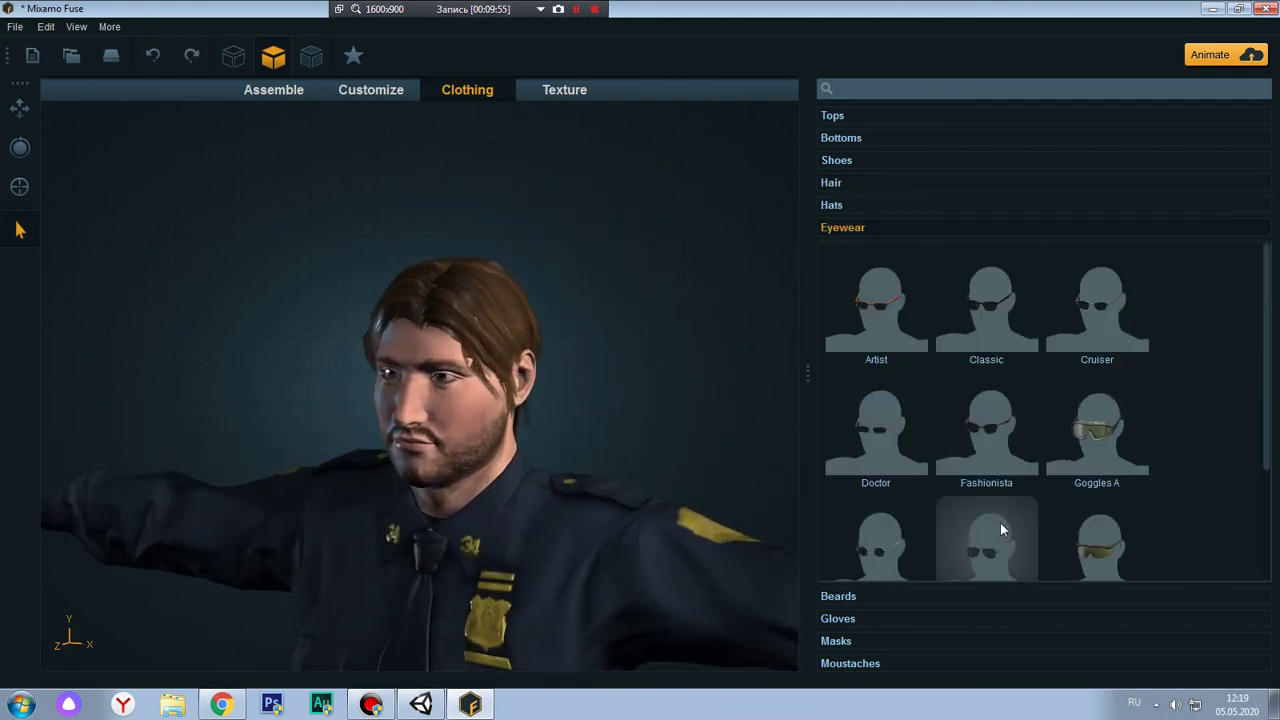
{"action": "scroll", "coordinate": [991, 520], "scroll_direction": "down", "scroll_amount": 3}
{"action": "scroll", "coordinate": [1014, 499], "scroll_direction": "up", "scroll_amount": 3}
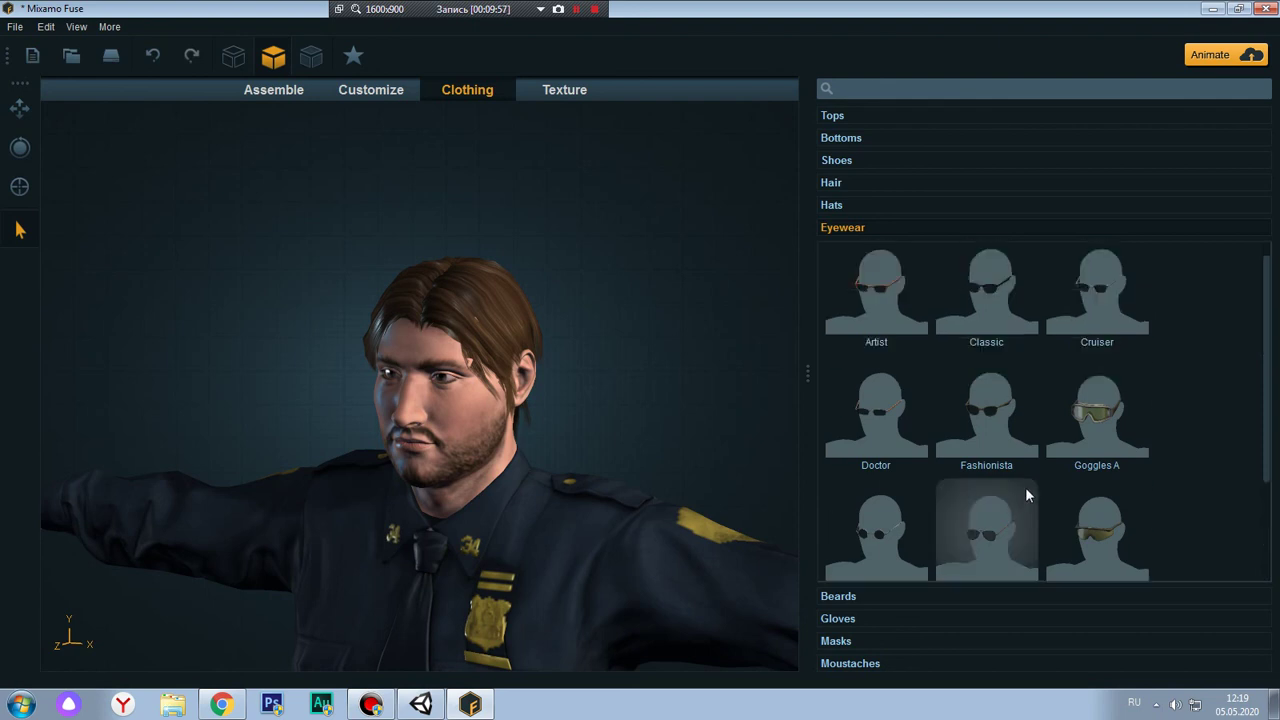
{"action": "scroll", "coordinate": [1025, 487], "scroll_direction": "down", "scroll_amount": 3}
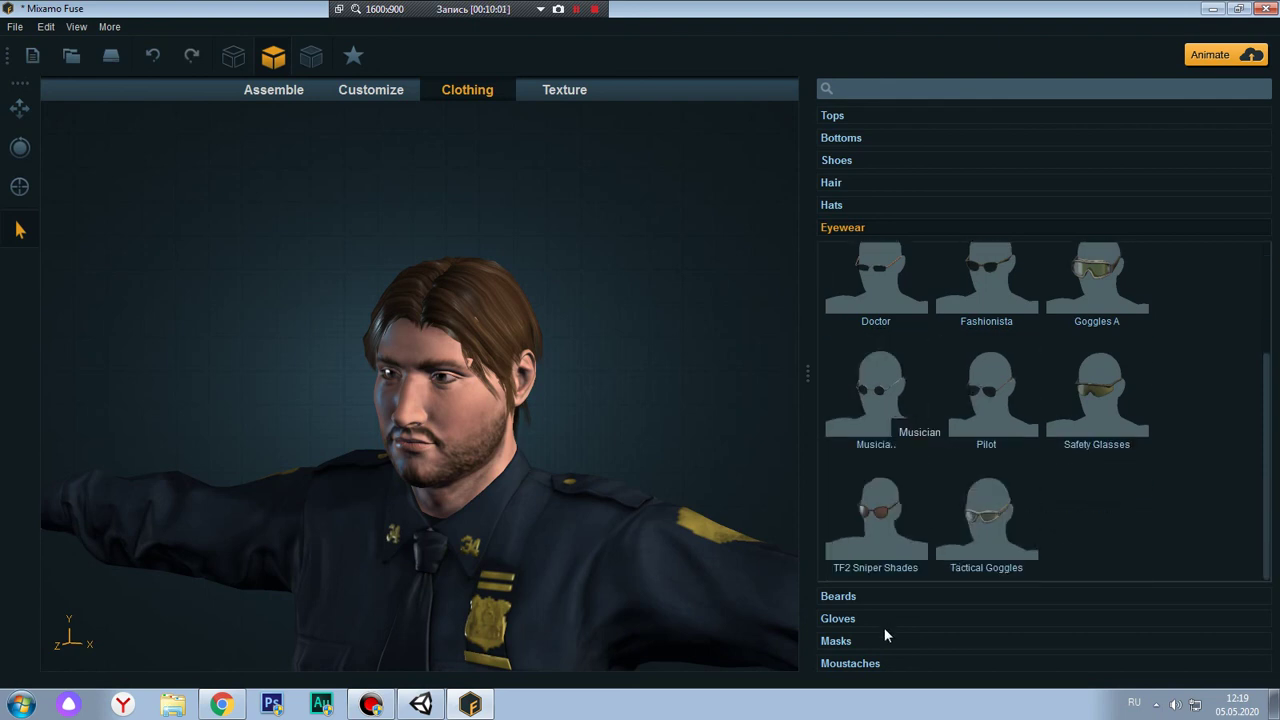
{"action": "scroll", "coordinate": [980, 450], "scroll_direction": "up", "scroll_amount": 1}
{"action": "scroll", "coordinate": [1000, 430], "scroll_direction": "up", "scroll_amount": 2}
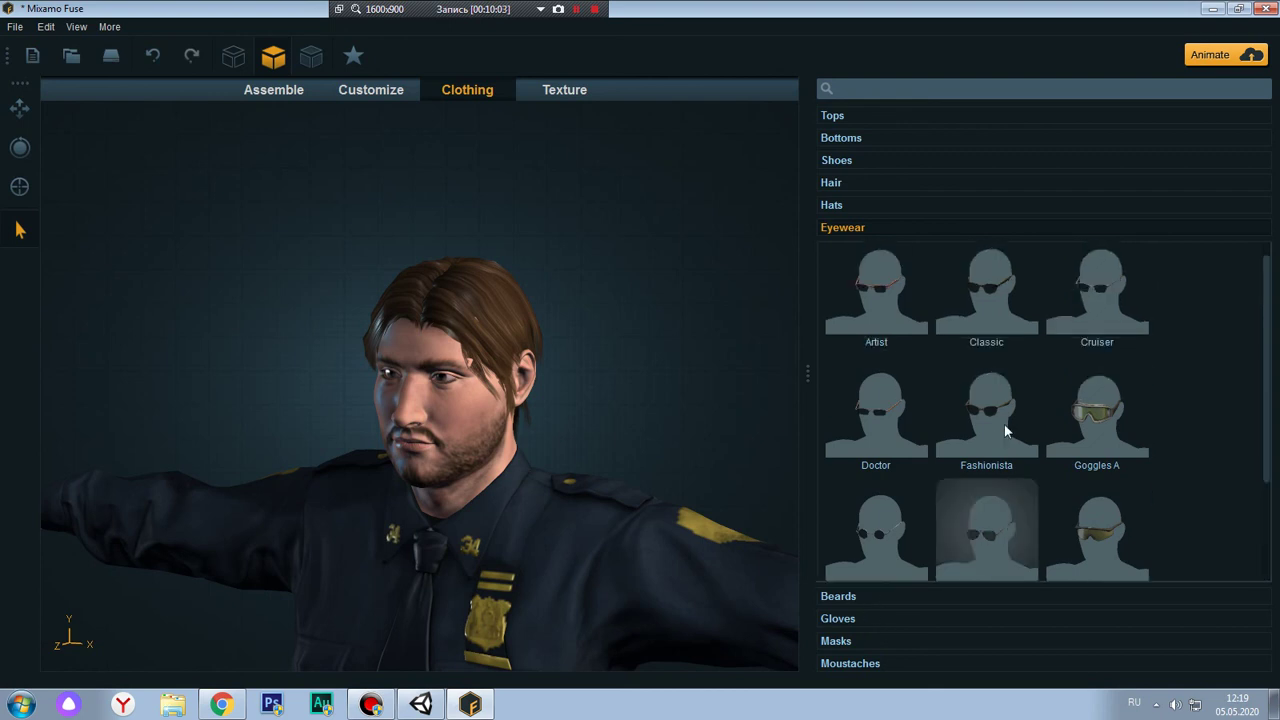
{"action": "left_click", "coordinate": [992, 541]}
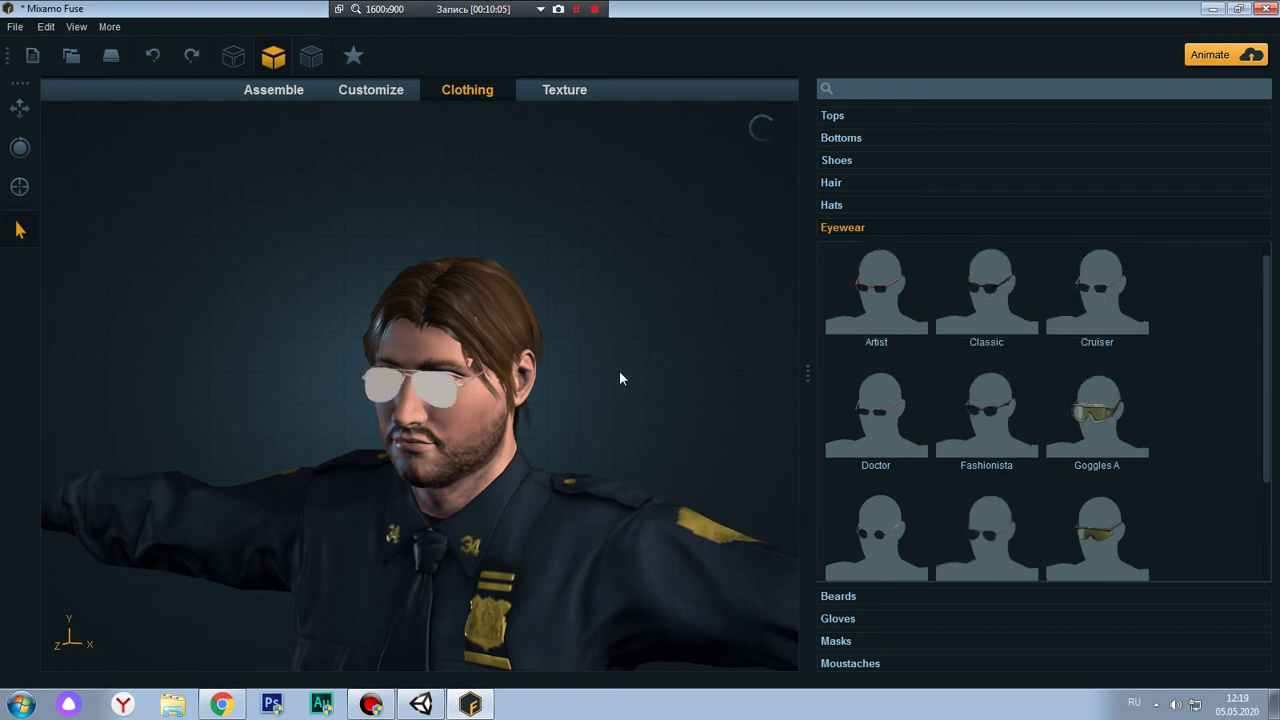
{"action": "scroll", "coordinate": [650, 379], "scroll_direction": "down", "scroll_amount": 5}
{"action": "mouse_move", "coordinate": [551, 369]}
{"action": "left_mouse_down"}
{"action": "mouse_move", "coordinate": [803, 369]}
{"action": "mouse_move", "coordinate": [463, 346]}
{"action": "mouse_move", "coordinate": [474, 364]}
{"action": "mouse_move", "coordinate": [644, 356]}
{"action": "mouse_move", "coordinate": [704, 370]}
{"action": "mouse_move", "coordinate": [581, 374]}
{"action": "left_mouse_up"}
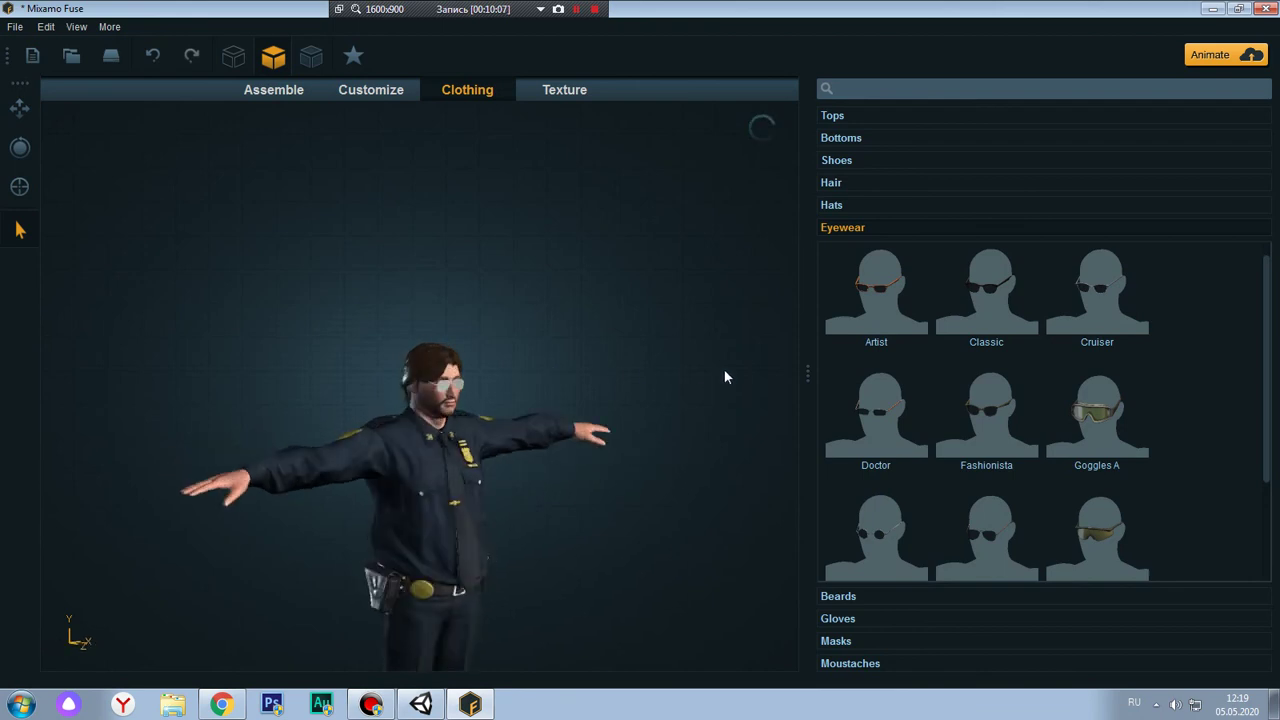
{"action": "scroll", "coordinate": [474, 364], "scroll_direction": "up", "scroll_amount": 5}
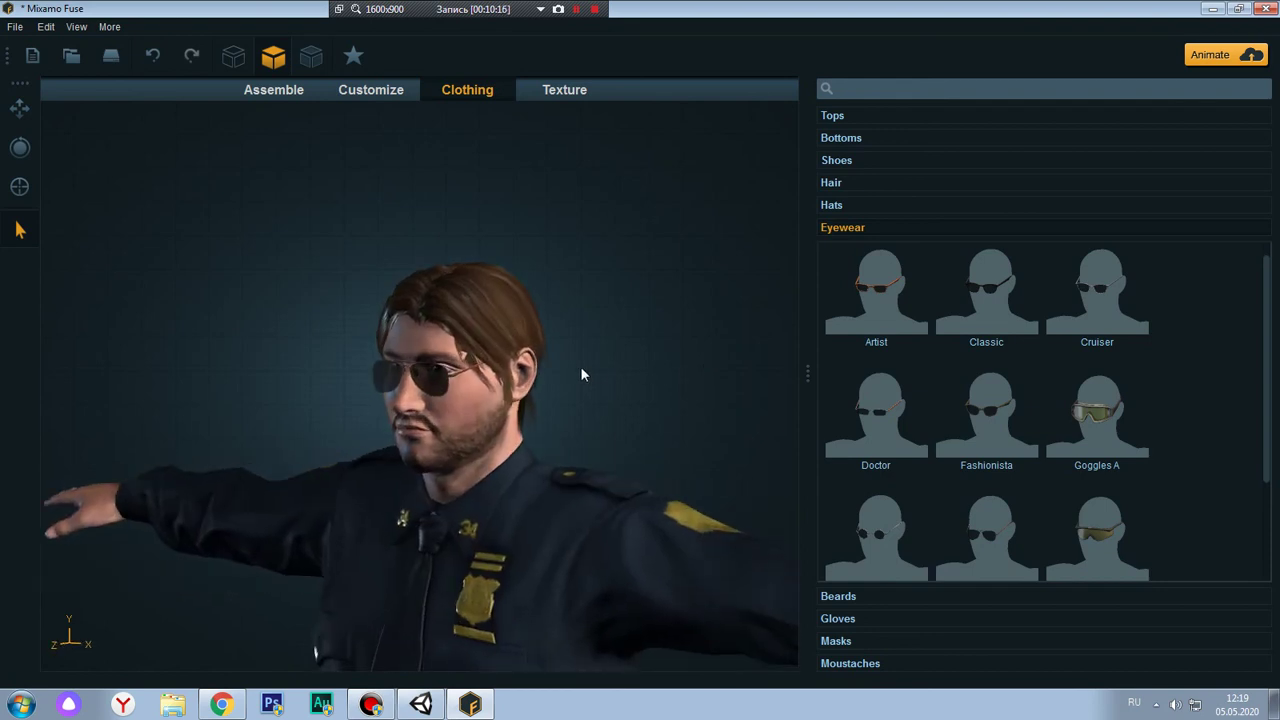
{"action": "key", "text": "ctrl+z"}
Give the officer the Alpha Mutton Chops beard from the Beards list
{"action": "left_click", "coordinate": [845, 597]}
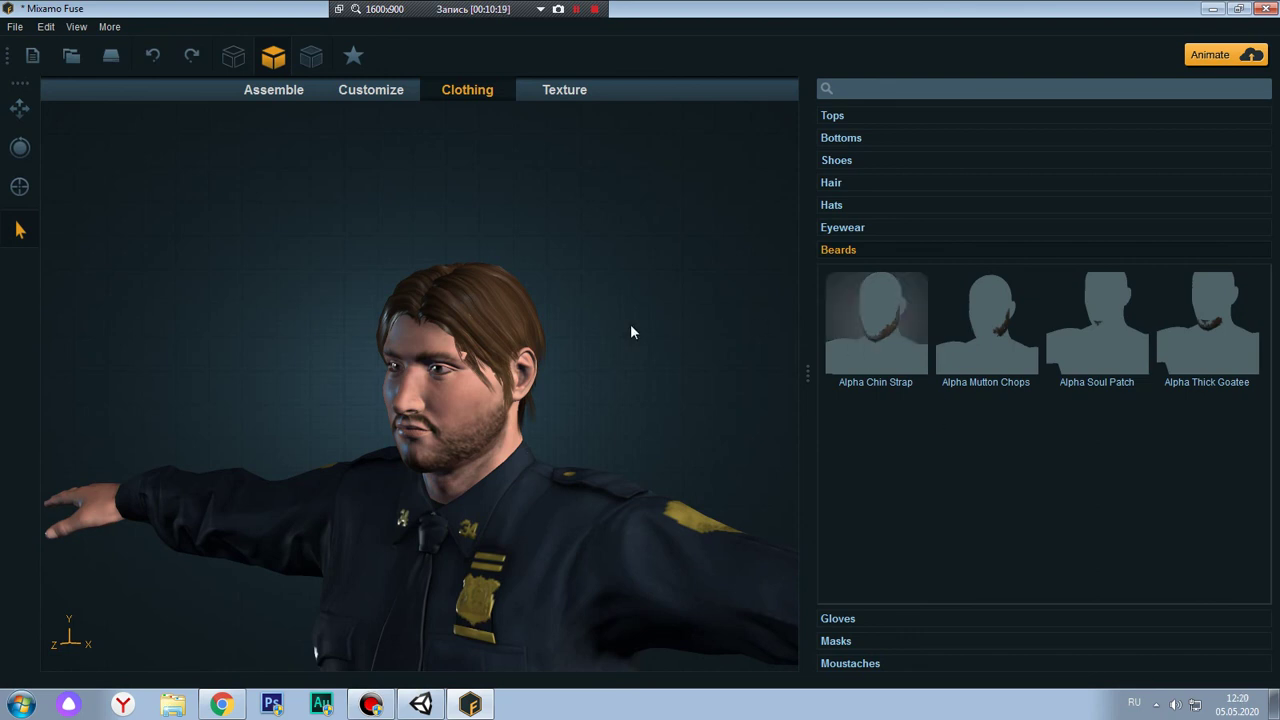
{"action": "left_click_drag", "start_coordinate": [597, 377], "coordinate": [720, 371]}
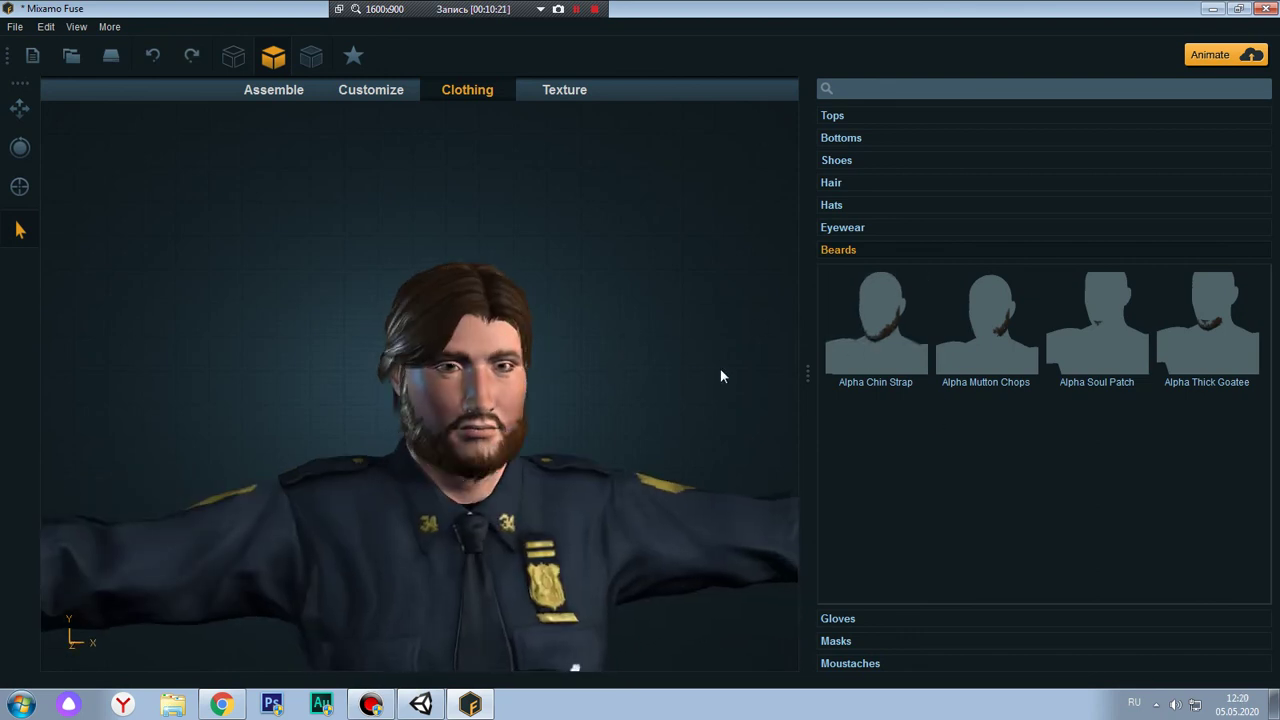
{"action": "left_click_drag", "start_coordinate": [563, 374], "coordinate": [569, 374]}
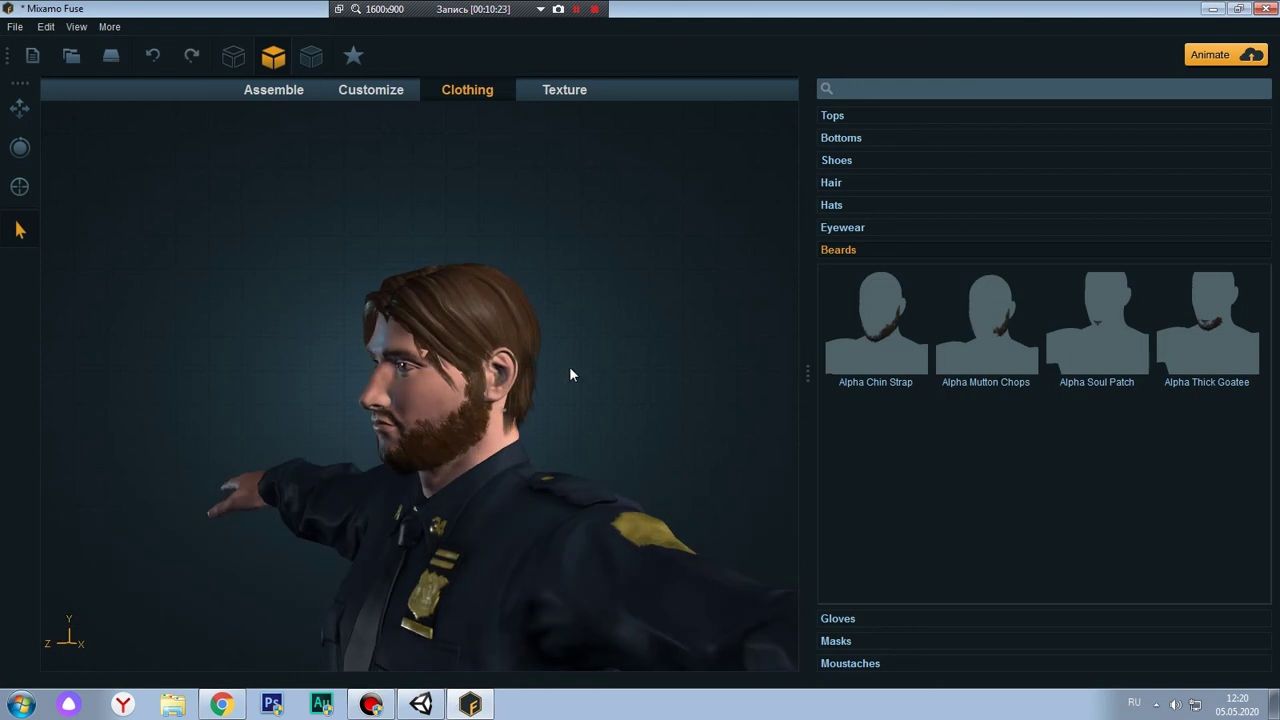
{"action": "scroll", "coordinate": [576, 374], "scroll_direction": "down", "scroll_amount": 3}
{"action": "left_click_drag", "start_coordinate": [736, 278], "coordinate": [612, 420]}
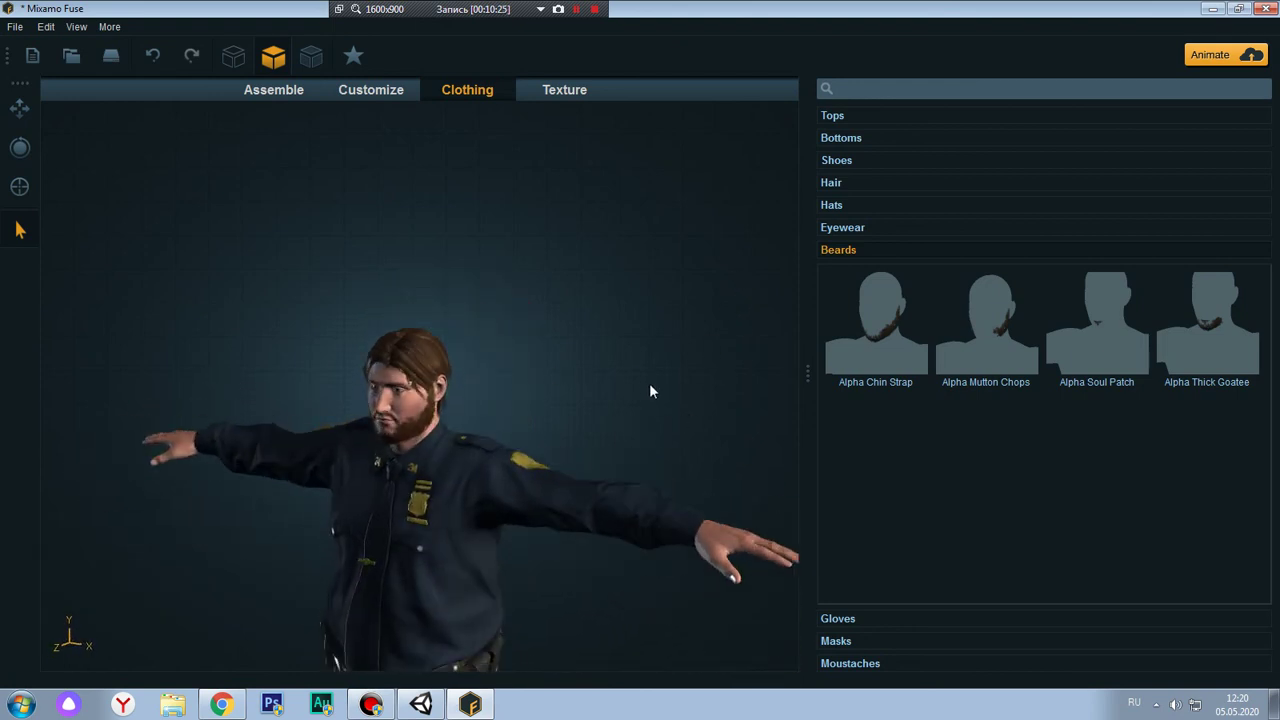
{"action": "scroll", "coordinate": [566, 371], "scroll_direction": "up", "scroll_amount": 3}
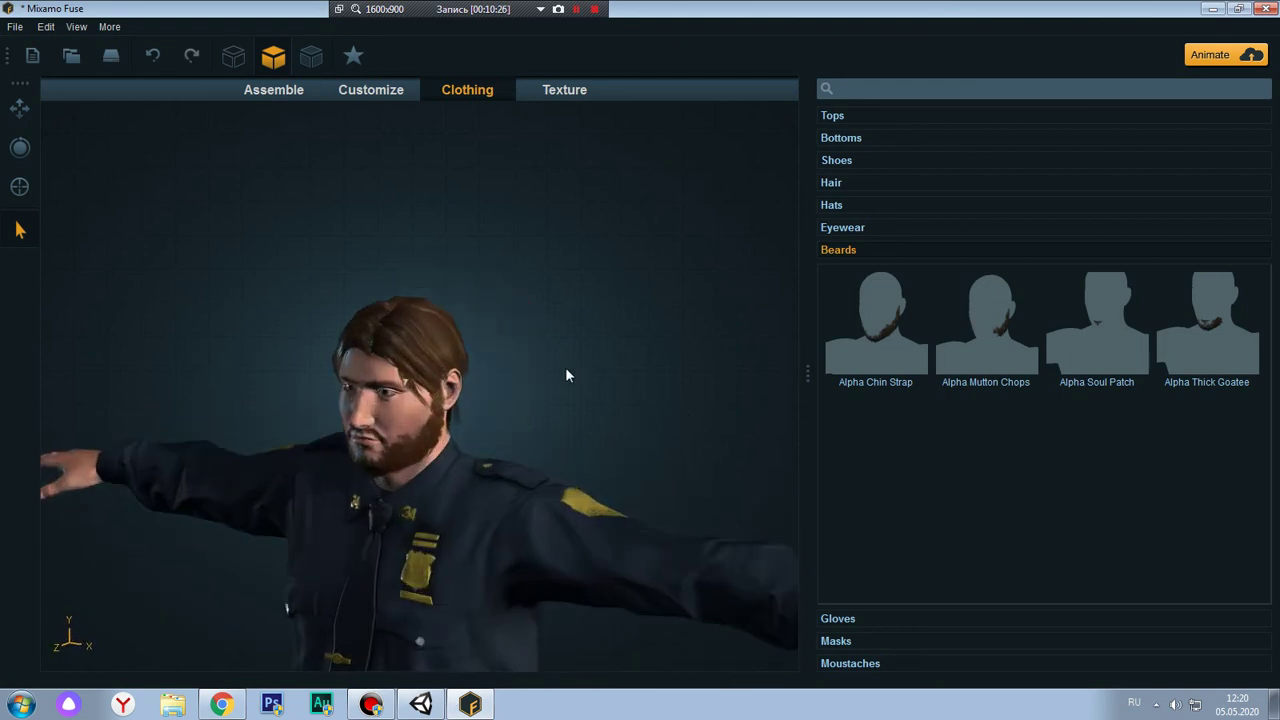
{"action": "left_click", "coordinate": [997, 345]}
Try Alpha Soul Patch, then settle on the Alpha Thick Goatee beard
{"action": "left_click_drag", "start_coordinate": [655, 352], "coordinate": [690, 352]}
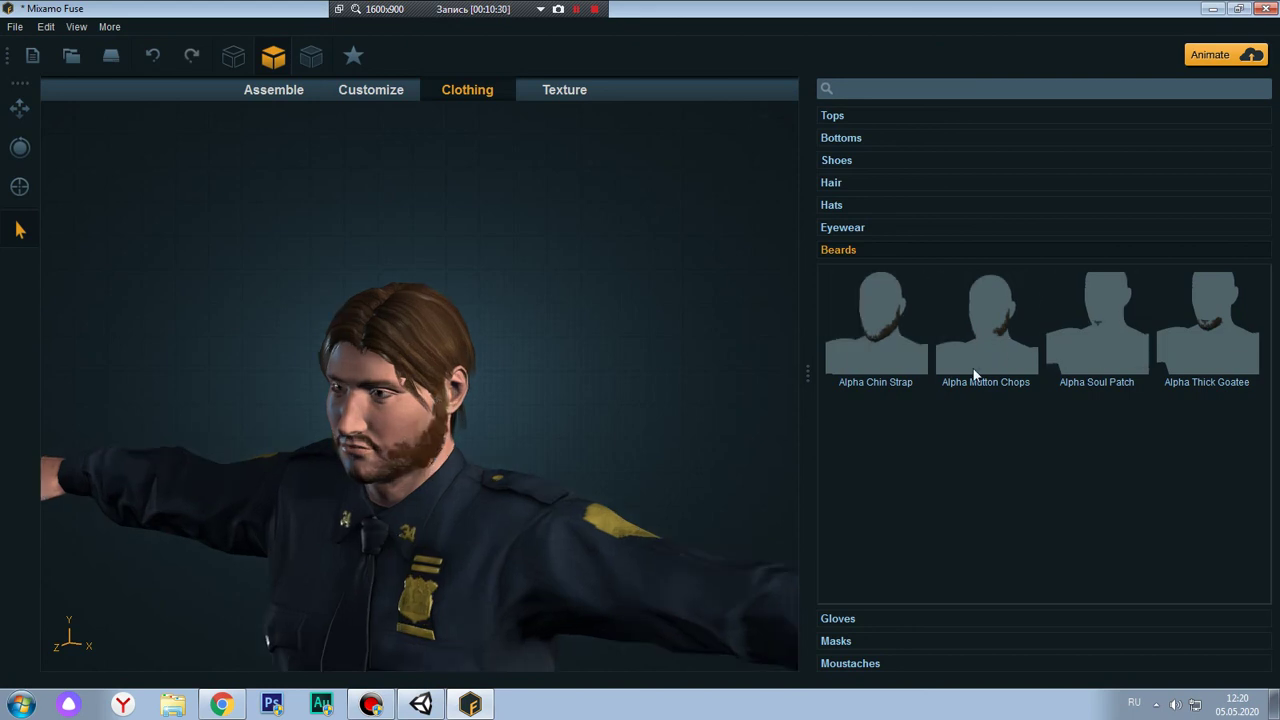
{"action": "left_click", "coordinate": [1056, 344]}
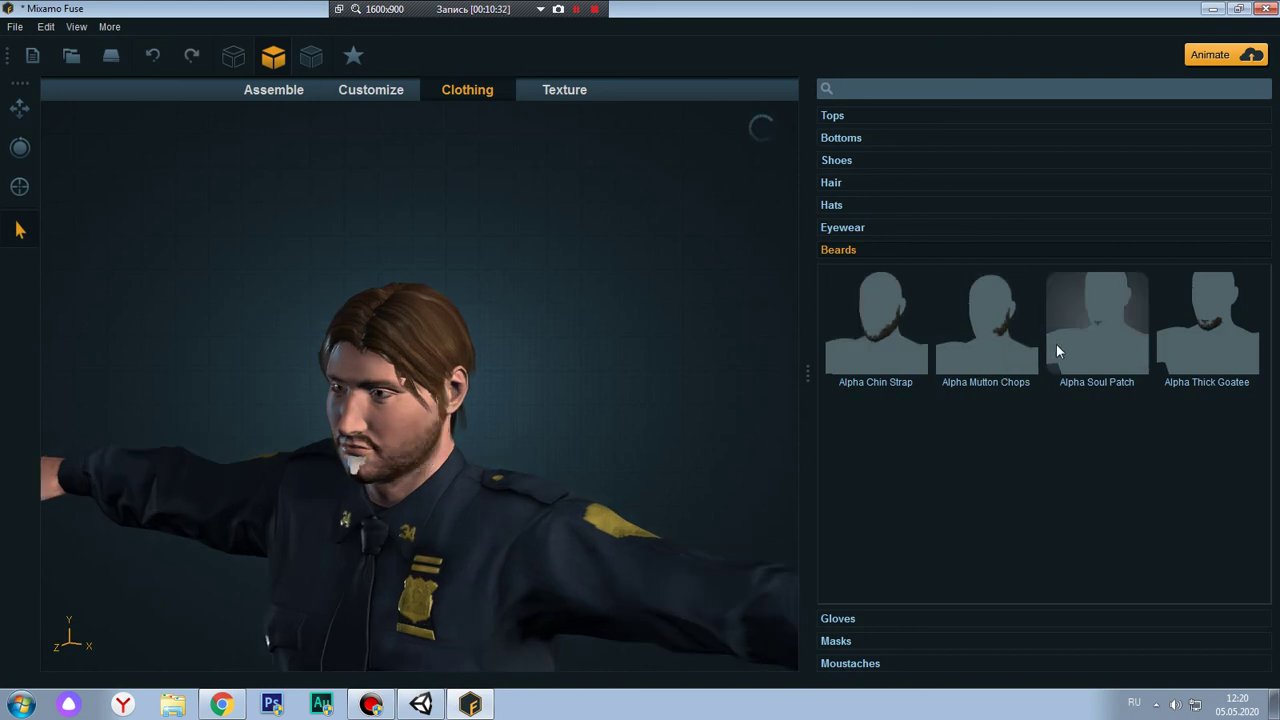
{"action": "left_click", "coordinate": [1181, 345]}
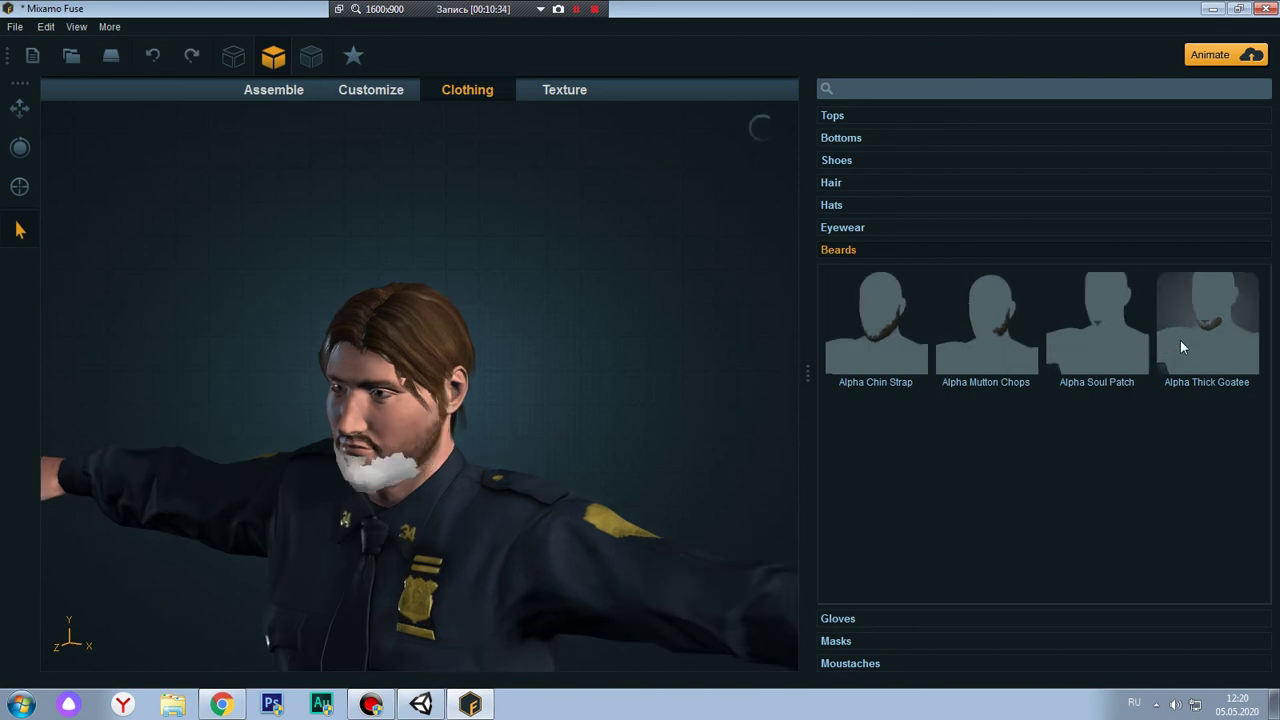
{"action": "mouse_move", "coordinate": [530, 398]}
{"action": "left_mouse_down"}
{"action": "mouse_move", "coordinate": [708, 333]}
{"action": "mouse_move", "coordinate": [716, 362]}
{"action": "mouse_move", "coordinate": [616, 373]}
{"action": "mouse_move", "coordinate": [488, 357]}
{"action": "left_mouse_up"}
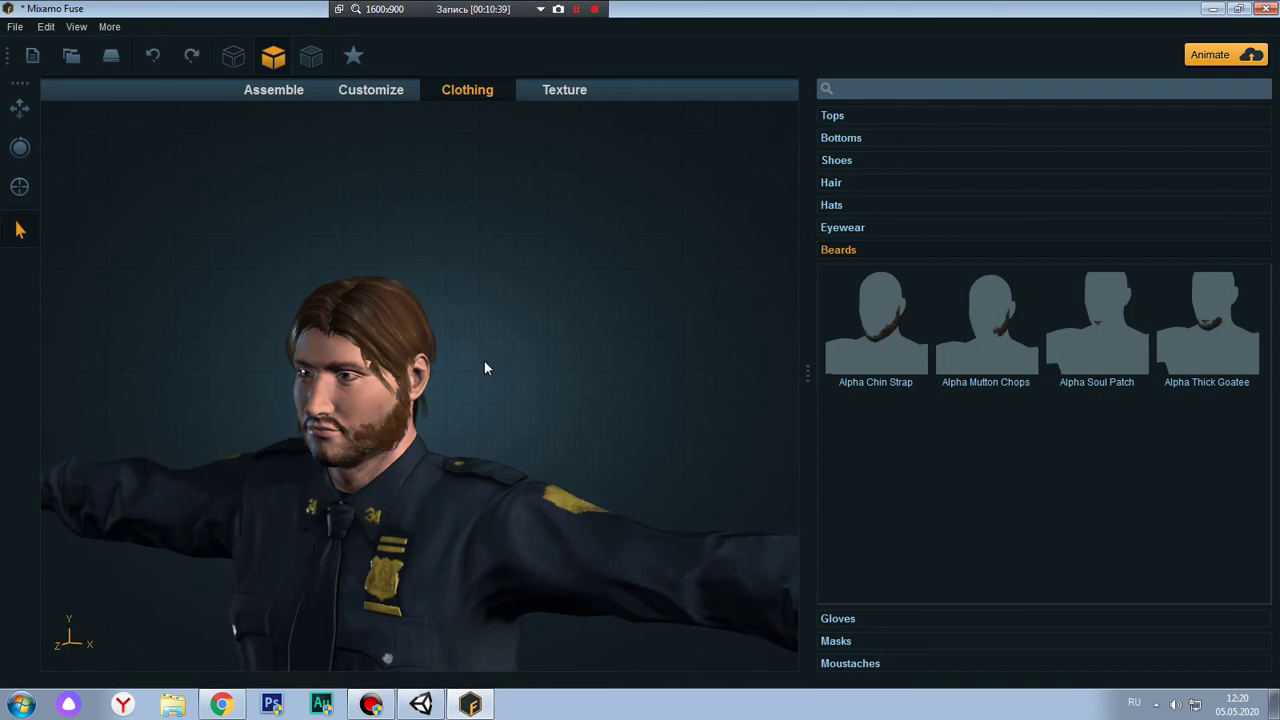
{"action": "scroll", "coordinate": [484, 360], "scroll_direction": "up", "scroll_amount": 1}
{"action": "scroll", "coordinate": [484, 360], "scroll_direction": "up", "scroll_amount": 2}
{"action": "scroll", "coordinate": [484, 360], "scroll_direction": "up", "scroll_amount": 2}
Look through Gloves and Masks, then try the Alpha Handlebar moustache
{"action": "scroll", "coordinate": [484, 360], "scroll_direction": "down", "scroll_amount": 2}
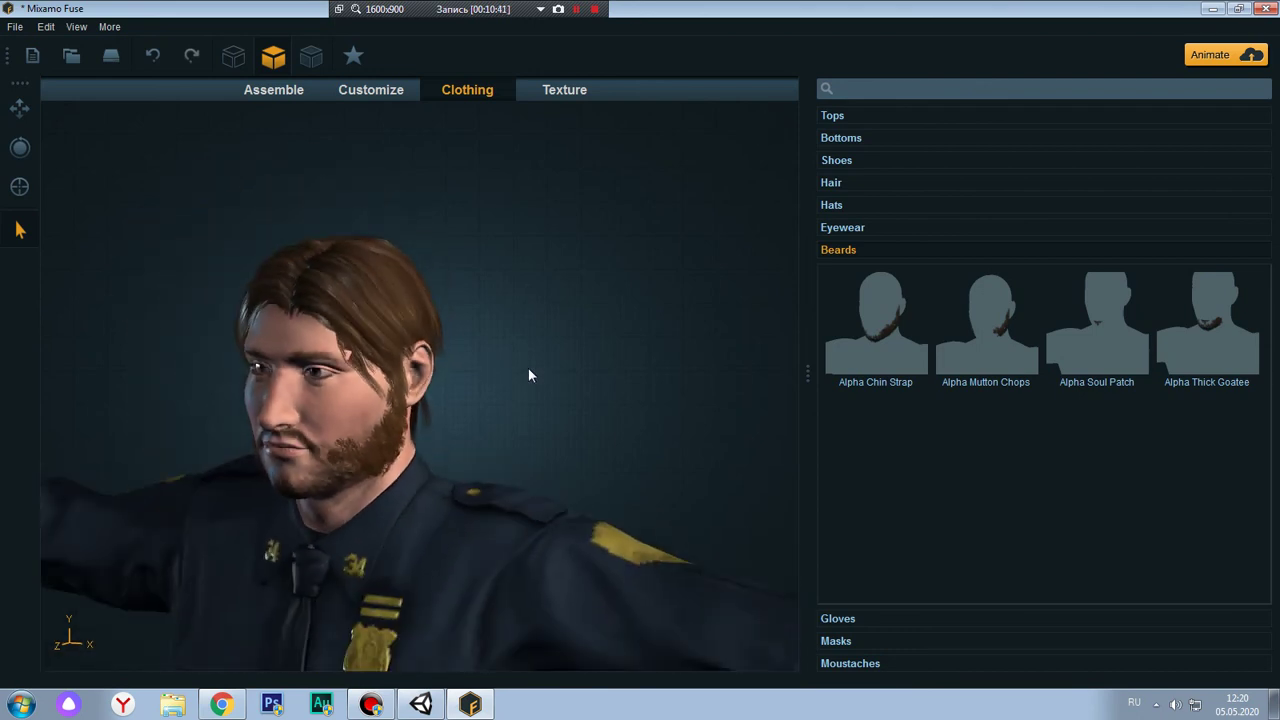
{"action": "left_click", "coordinate": [830, 618]}
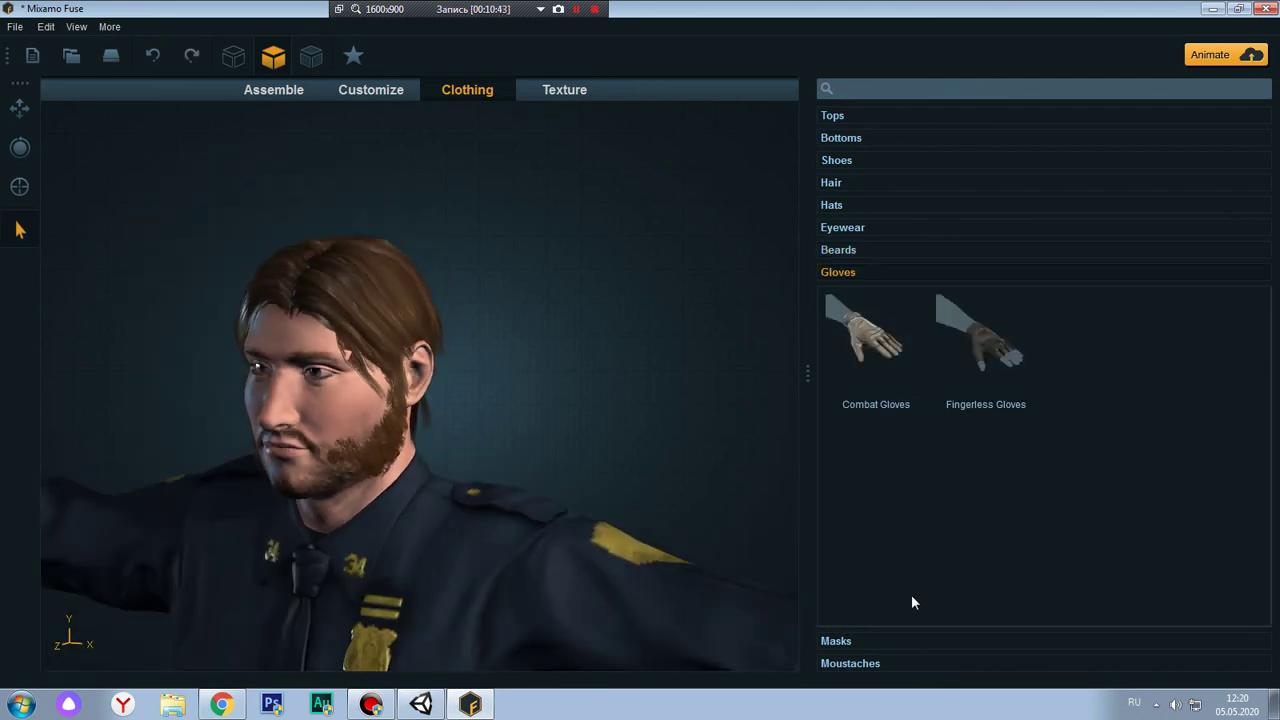
{"action": "left_click", "coordinate": [866, 642]}
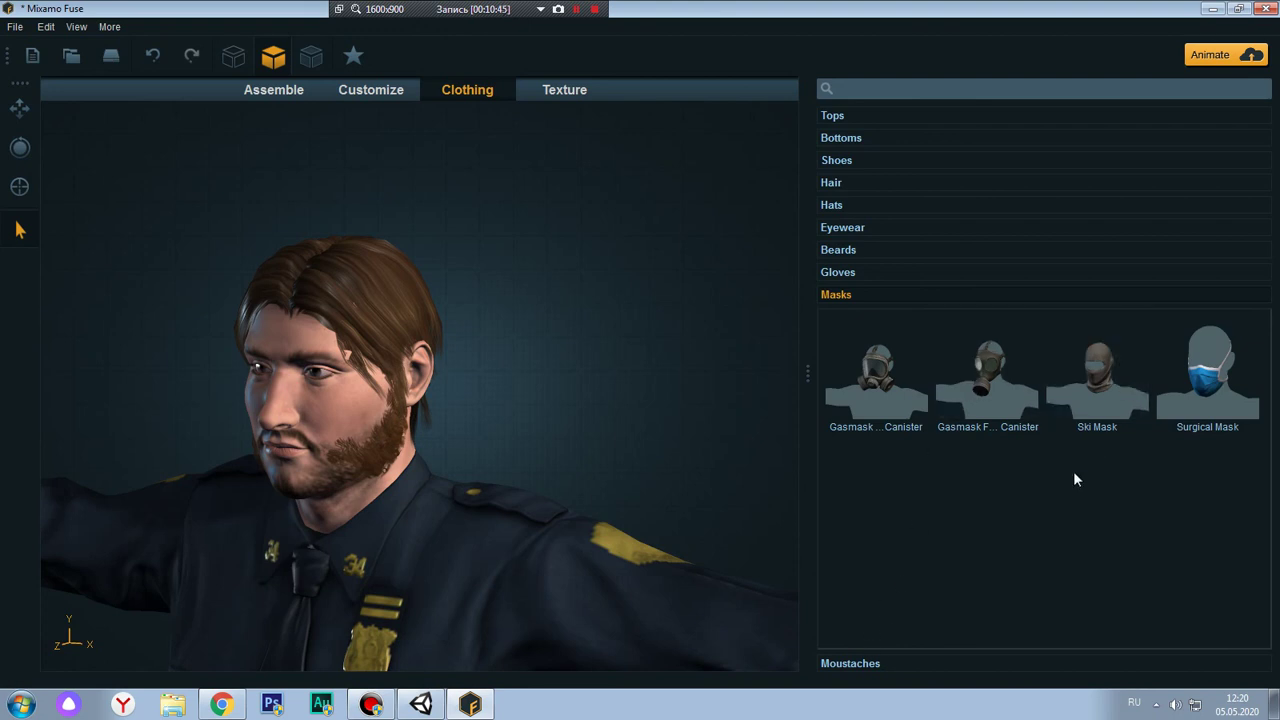
{"action": "left_click", "coordinate": [857, 664]}
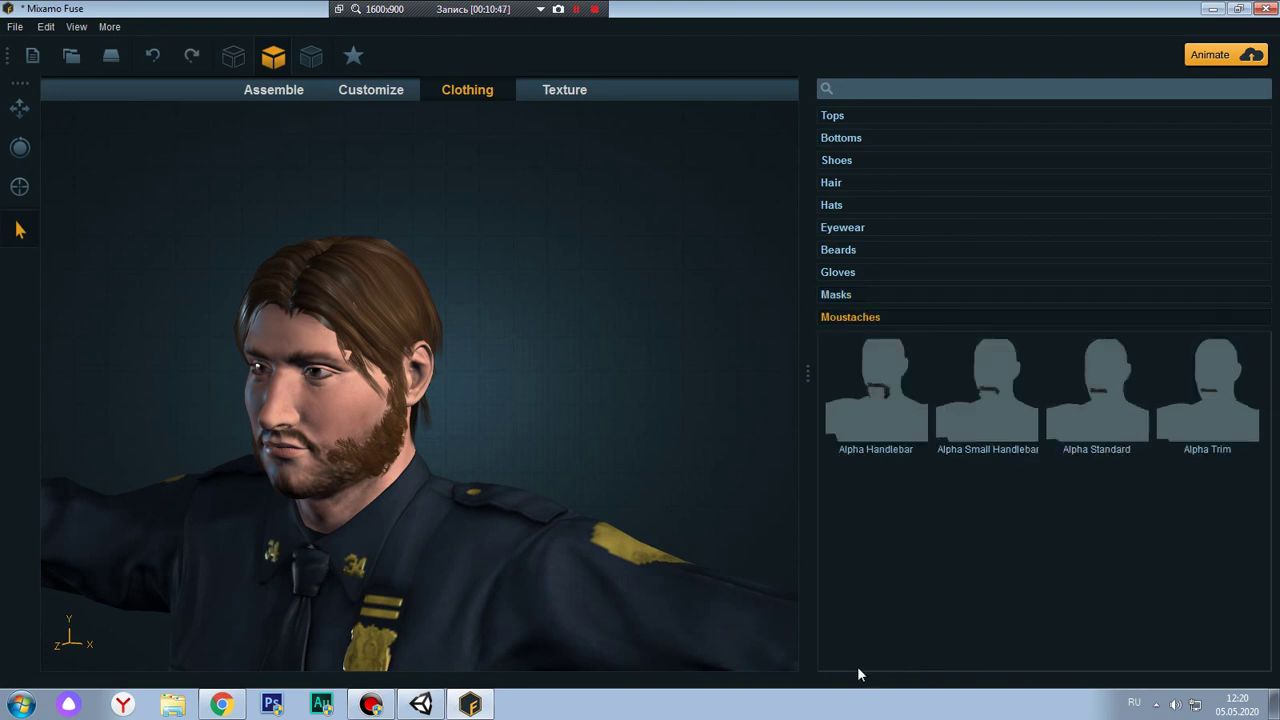
{"action": "left_click", "coordinate": [899, 385]}
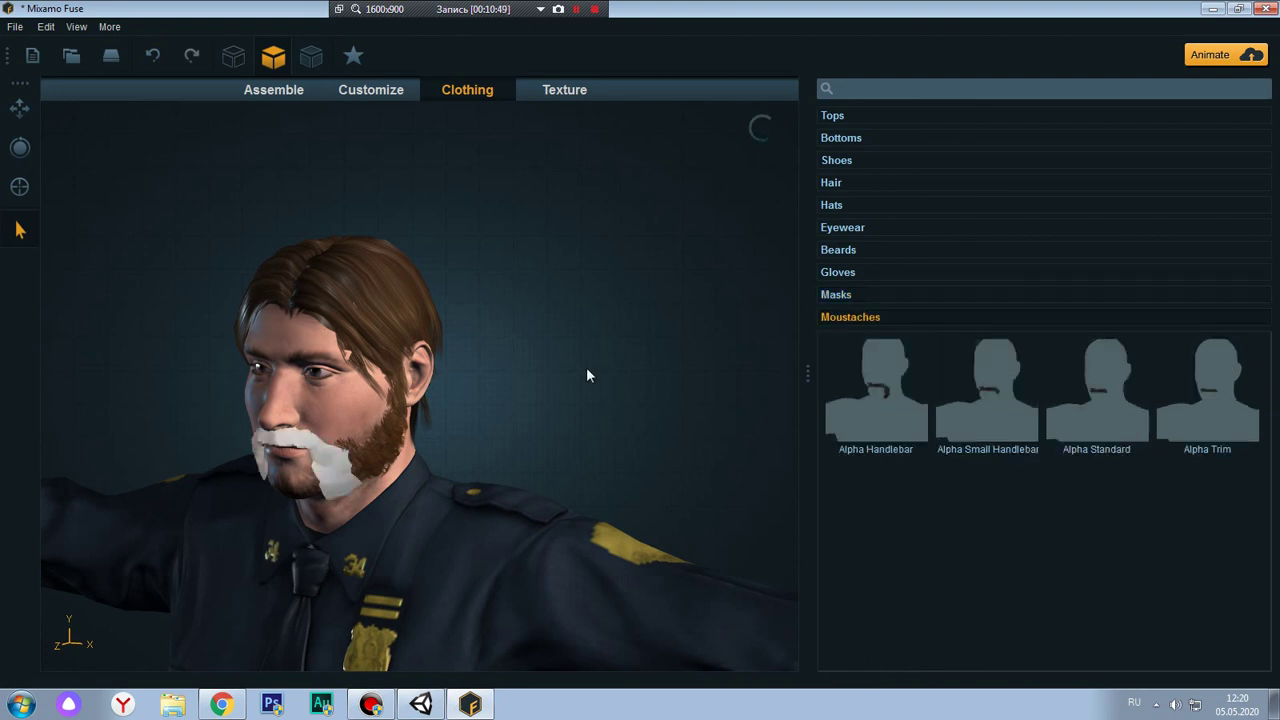
{"action": "left_click_drag", "start_coordinate": [586, 367], "coordinate": [688, 357]}
{"action": "left_click_drag", "start_coordinate": [600, 367], "coordinate": [790, 420]}
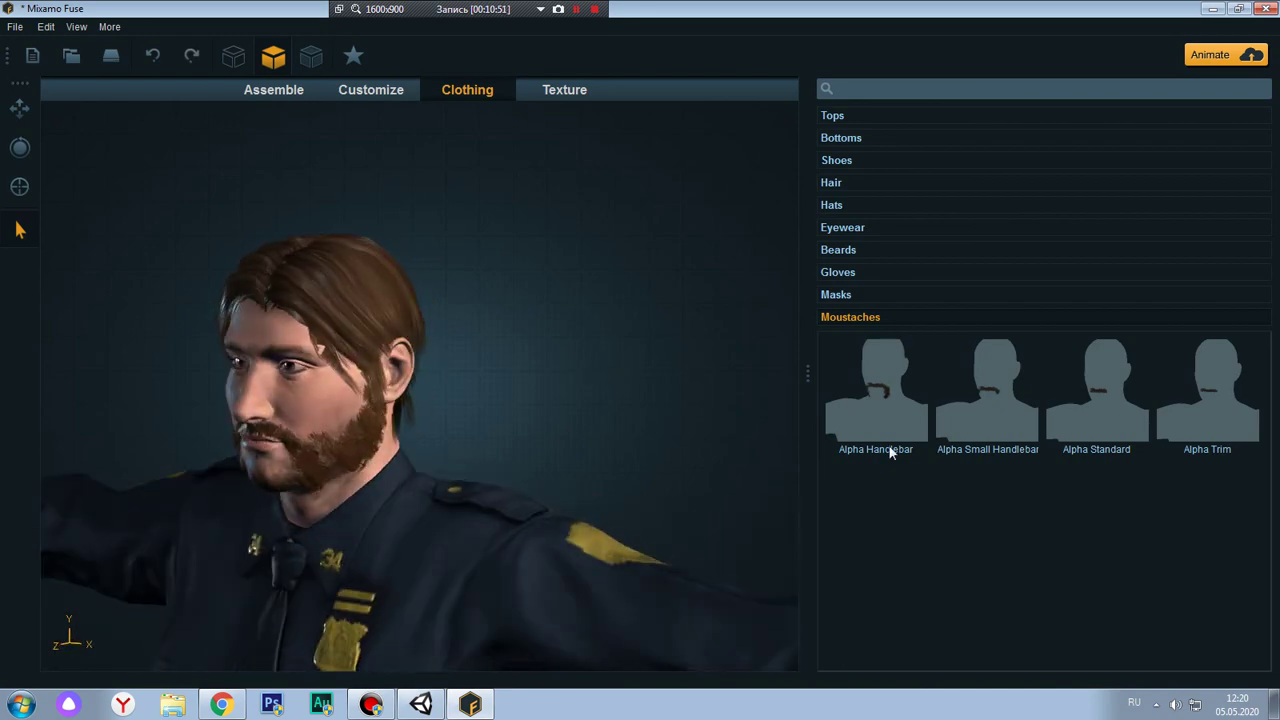
Compare Small Handlebar, Standard and Trim moustaches, settling on Alpha Small Handlebar
{"action": "left_click", "coordinate": [986, 399]}
{"action": "mouse_move", "coordinate": [538, 390]}
{"action": "left_mouse_down"}
{"action": "mouse_move", "coordinate": [582, 382]}
{"action": "mouse_move", "coordinate": [513, 388]}
{"action": "left_mouse_up"}
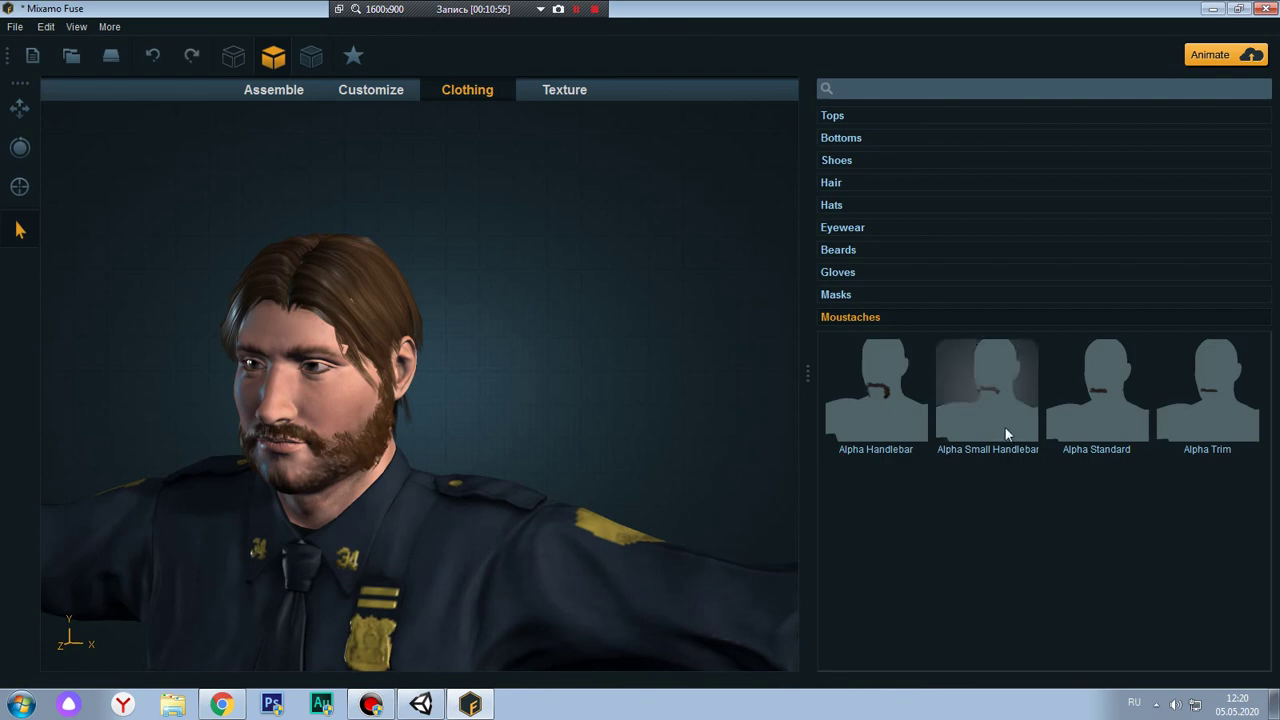
{"action": "left_click", "coordinate": [1108, 418]}
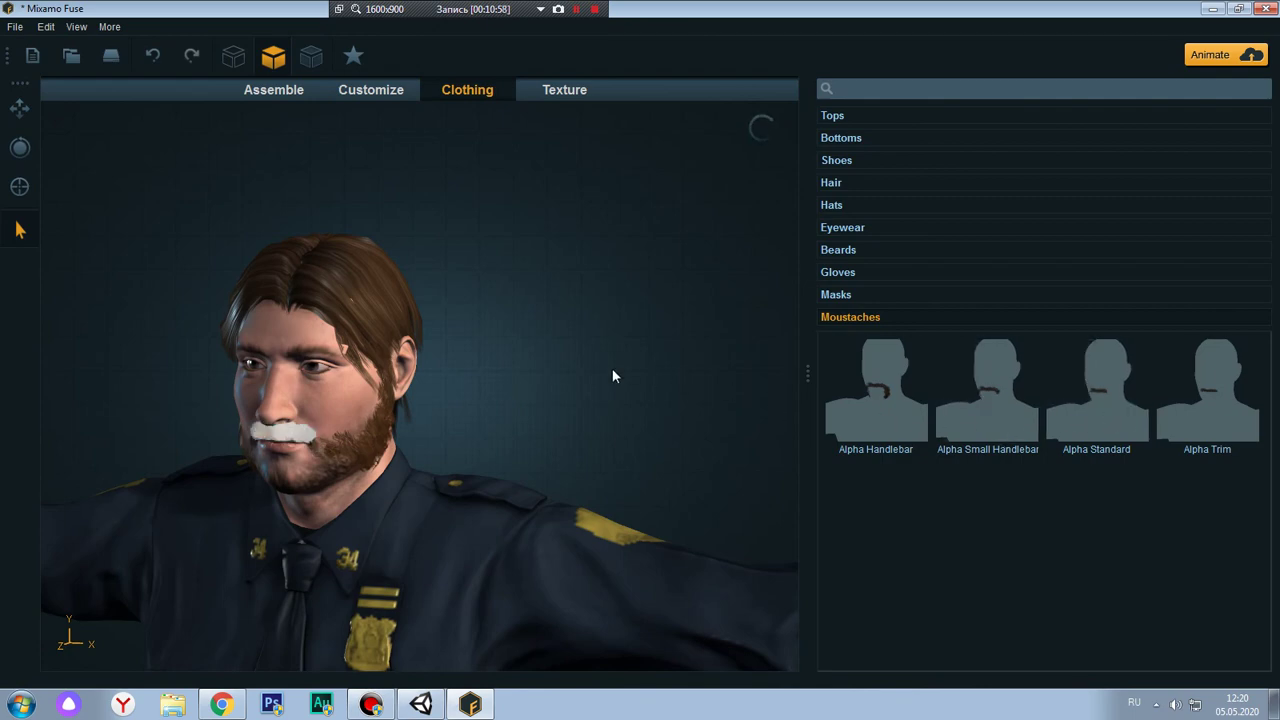
{"action": "mouse_move", "coordinate": [612, 370]}
{"action": "left_mouse_down"}
{"action": "mouse_move", "coordinate": [766, 364]}
{"action": "mouse_move", "coordinate": [588, 374]}
{"action": "mouse_move", "coordinate": [634, 371]}
{"action": "left_mouse_up"}
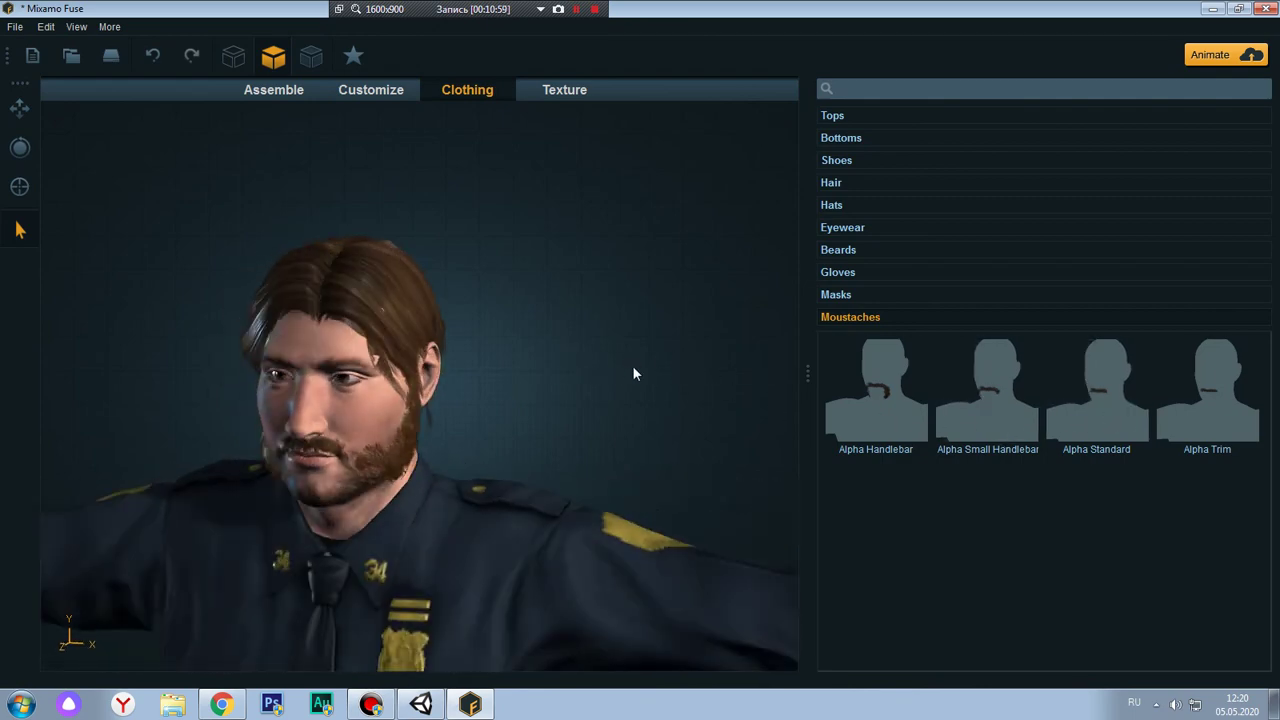
{"action": "left_click", "coordinate": [1213, 421]}
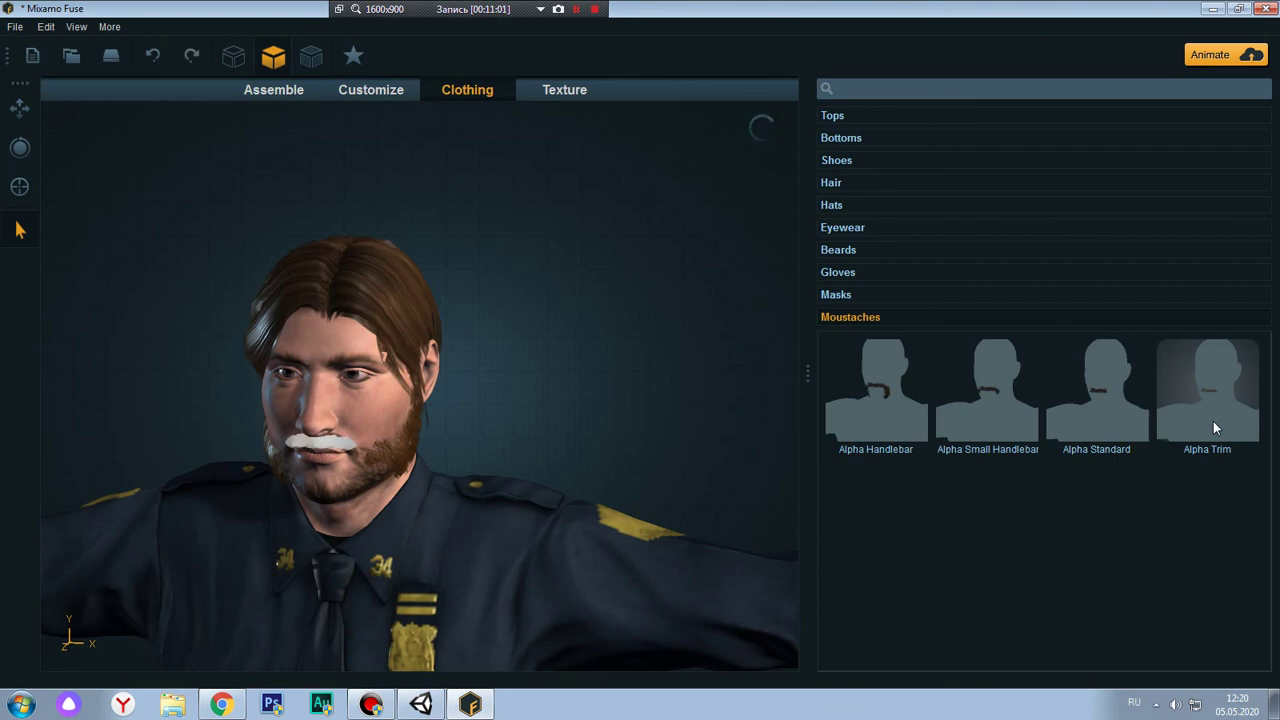
{"action": "left_click", "coordinate": [952, 392]}
{"action": "mouse_move", "coordinate": [532, 336]}
{"action": "left_mouse_down"}
{"action": "mouse_move", "coordinate": [611, 360]}
{"action": "mouse_move", "coordinate": [727, 351]}
{"action": "mouse_move", "coordinate": [444, 336]}
{"action": "mouse_move", "coordinate": [717, 349]}
{"action": "mouse_move", "coordinate": [614, 343]}
{"action": "left_mouse_up"}
{"action": "scroll", "coordinate": [444, 336], "scroll_direction": "down", "scroll_amount": 3}
{"action": "scroll", "coordinate": [614, 343], "scroll_direction": "up", "scroll_amount": 3}
{"action": "scroll", "coordinate": [614, 343], "scroll_direction": "up", "scroll_amount": 2}
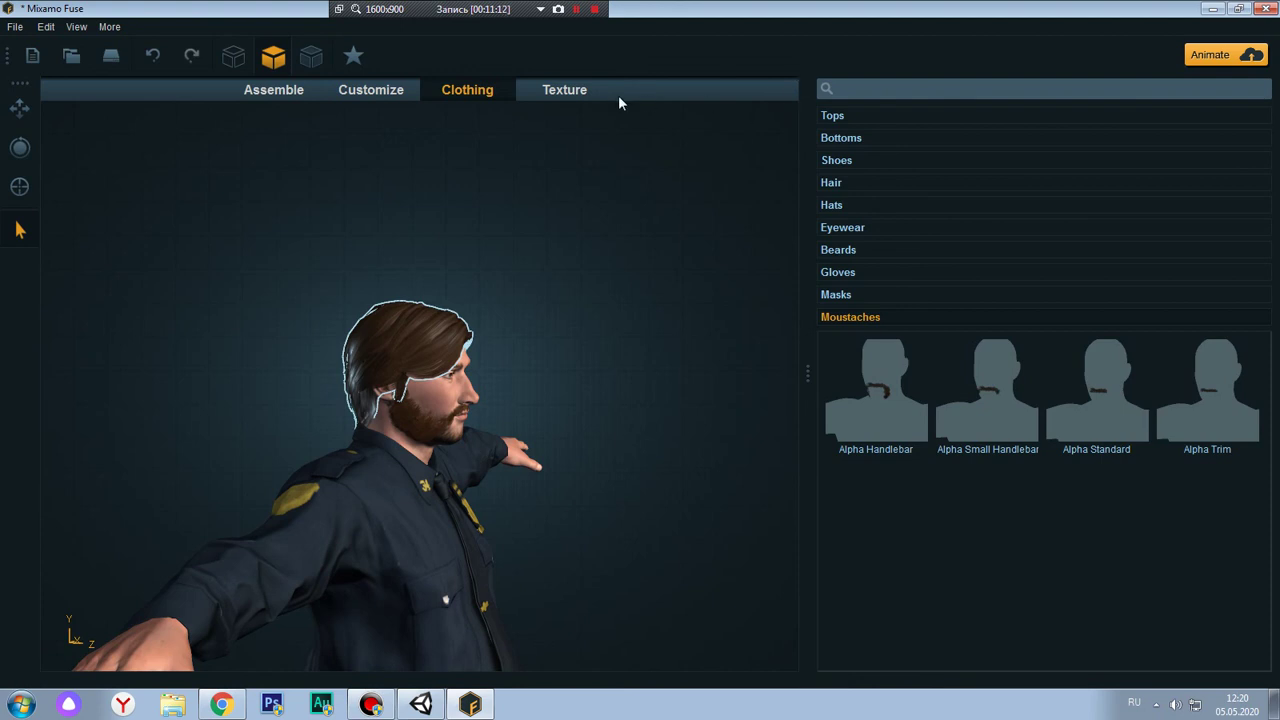
Show the hair's texture settings and set its resolution to 64 x 64
{"action": "left_click", "coordinate": [566, 92]}
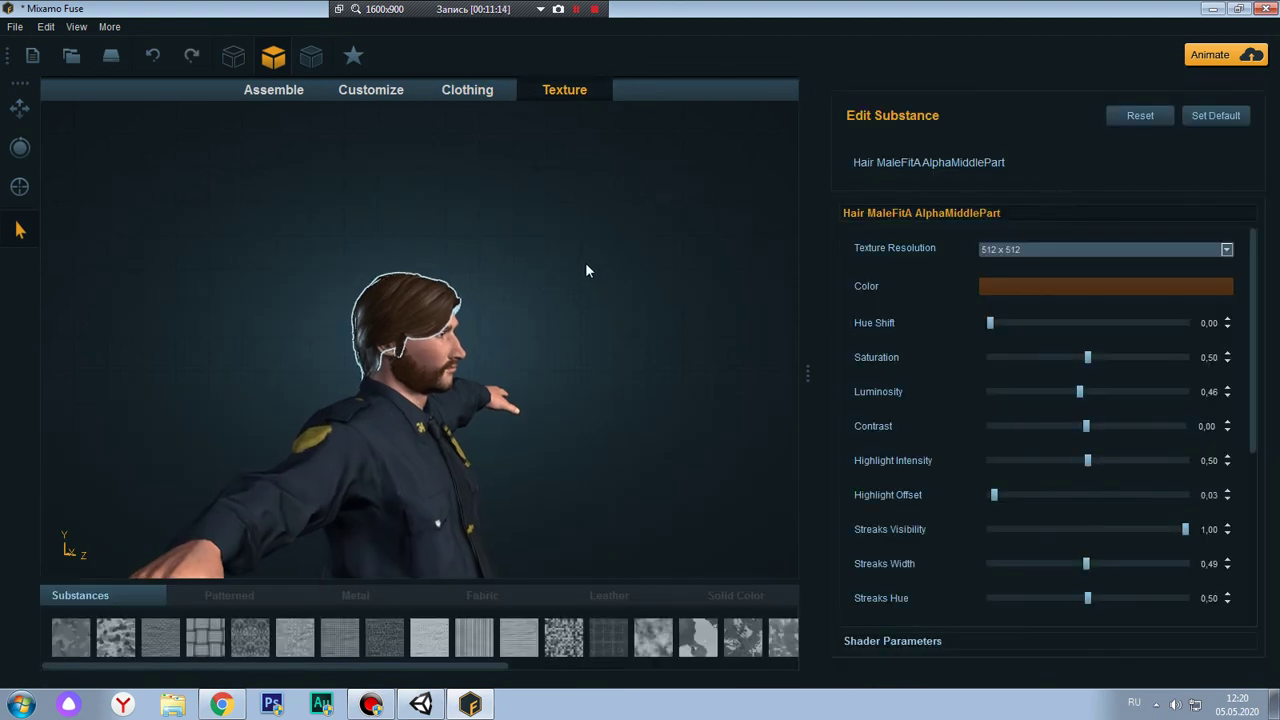
{"action": "left_click_drag", "start_coordinate": [552, 310], "coordinate": [449, 323]}
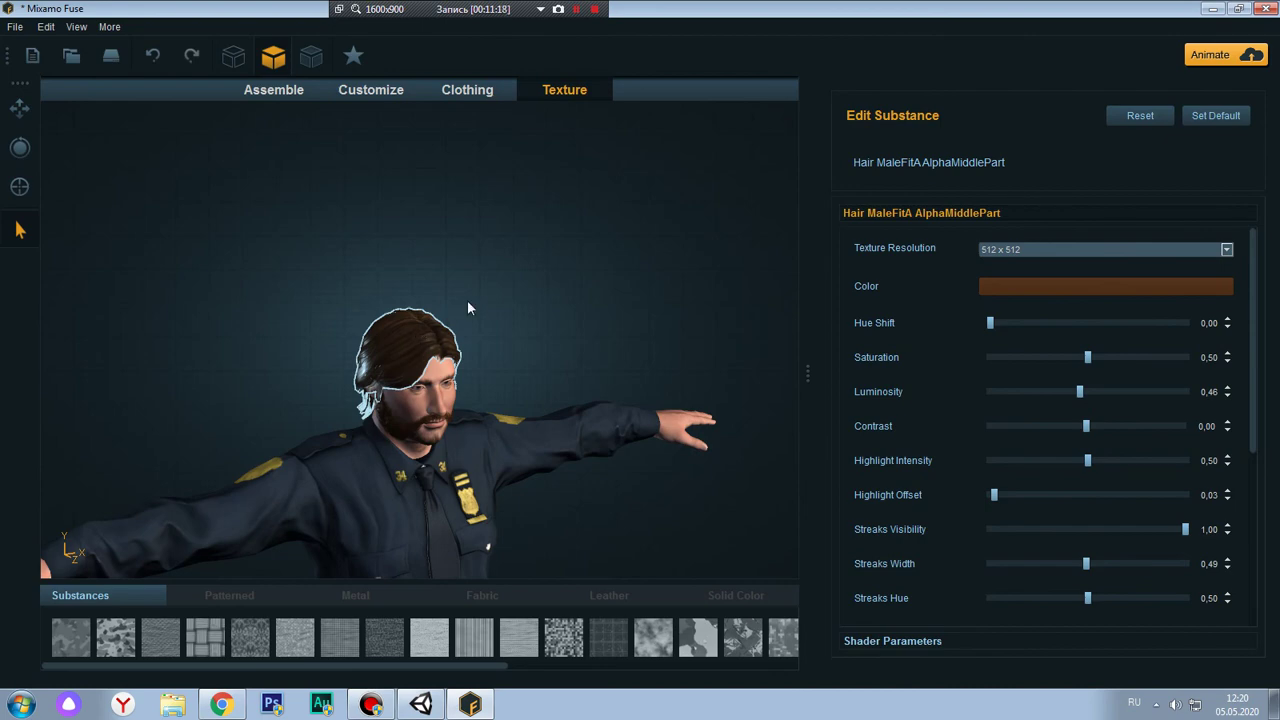
{"action": "scroll", "coordinate": [467, 300], "scroll_direction": "up", "scroll_amount": 3}
{"action": "left_click_drag", "start_coordinate": [423, 261], "coordinate": [526, 280]}
{"action": "left_click", "coordinate": [1026, 250]}
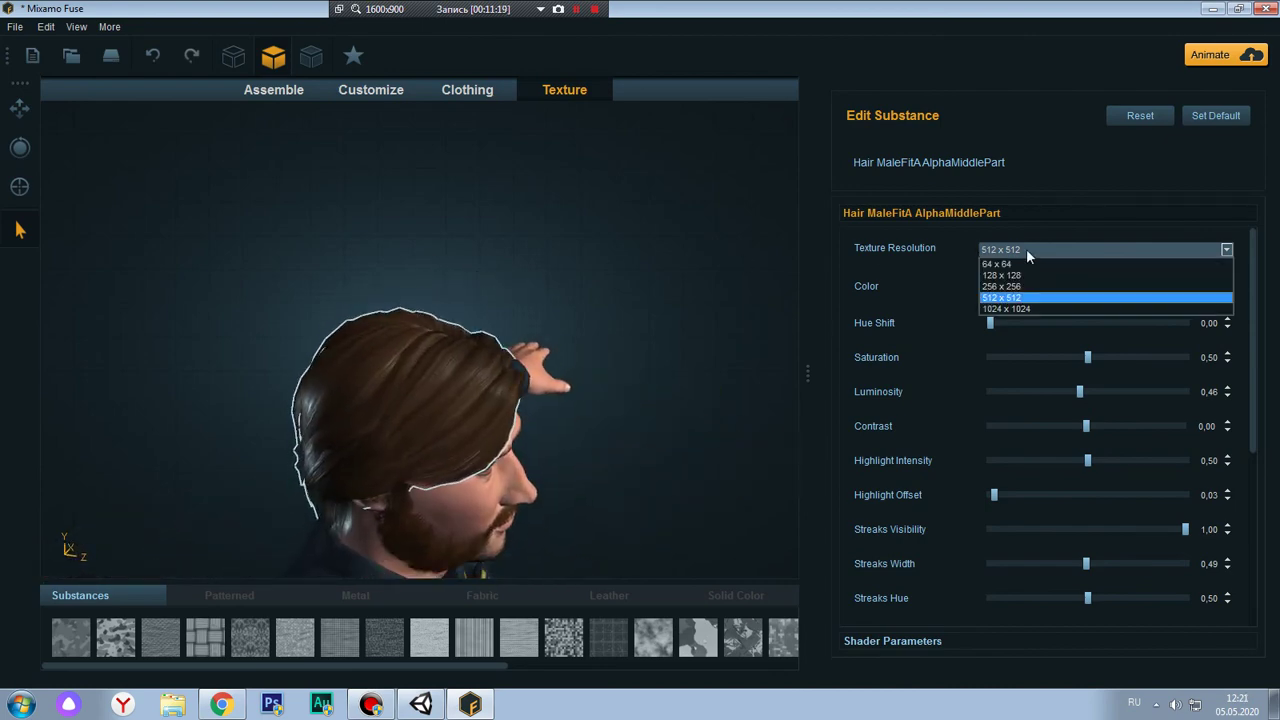
{"action": "left_click", "coordinate": [1015, 264]}
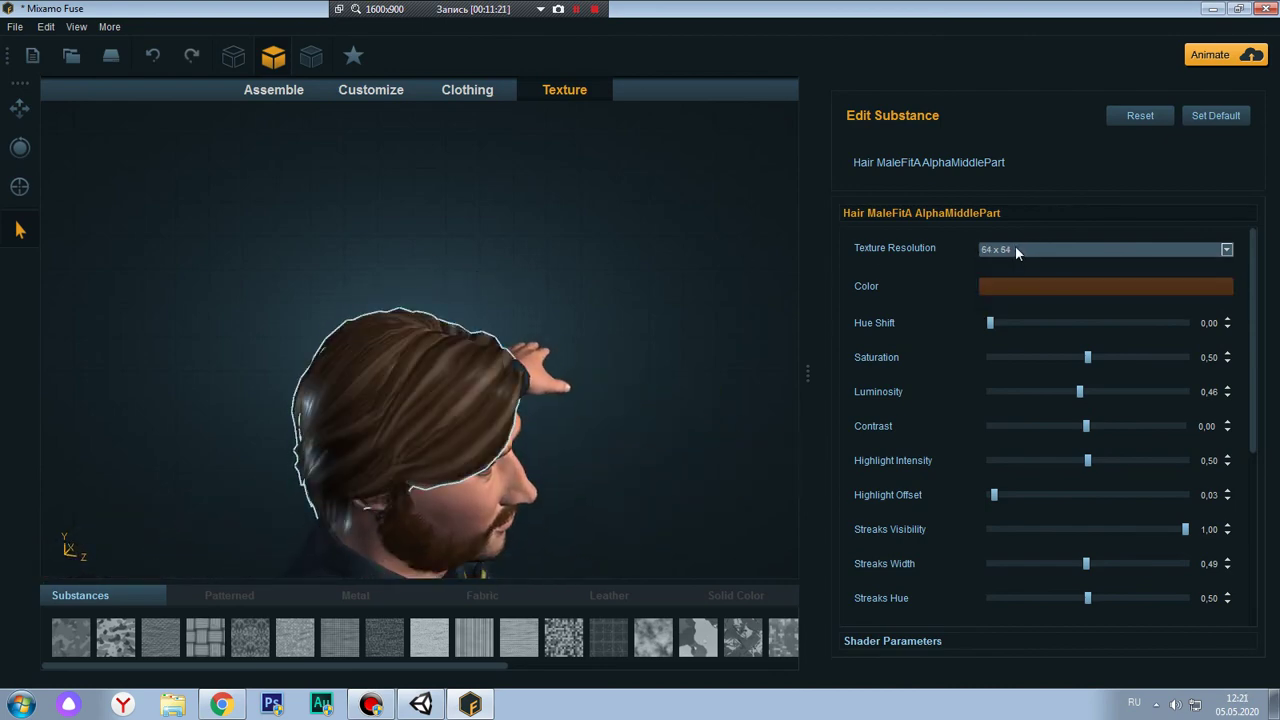
Try 1024 x 1024 and 512 x 512, settling the hair texture on 1024 x 1024
{"action": "left_click", "coordinate": [1015, 250]}
{"action": "left_click", "coordinate": [998, 308]}
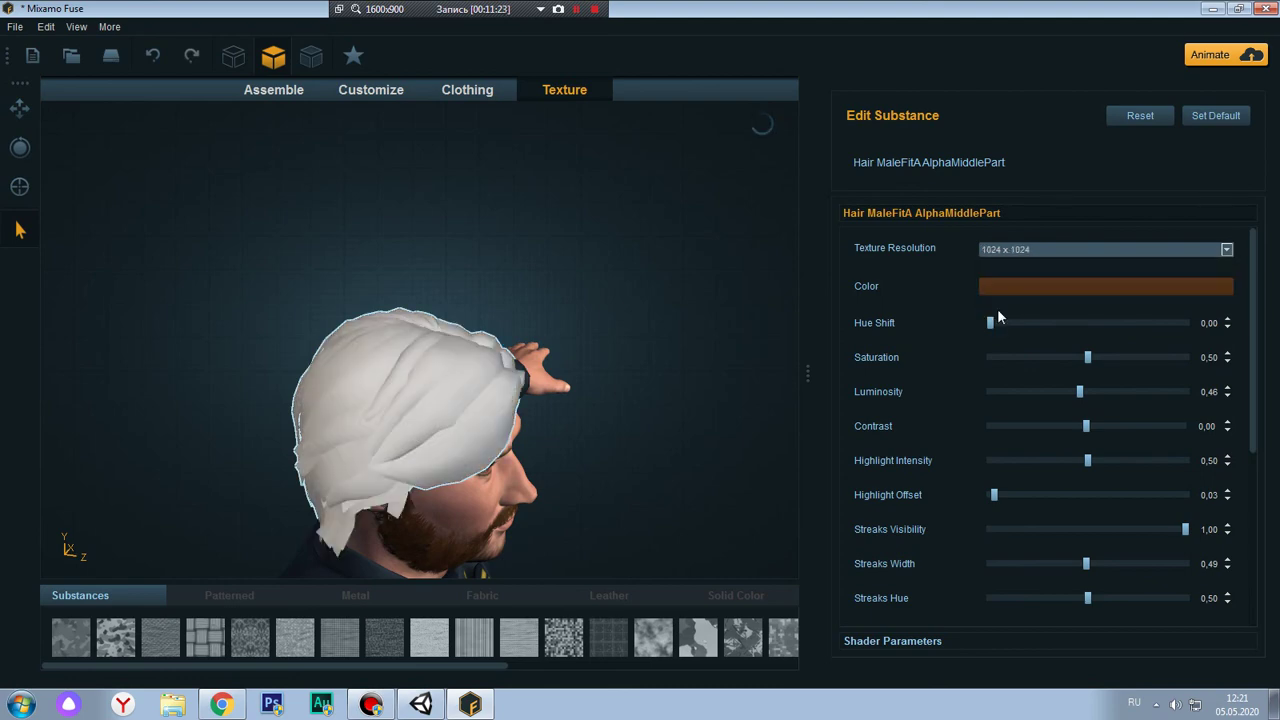
{"action": "left_click", "coordinate": [996, 249]}
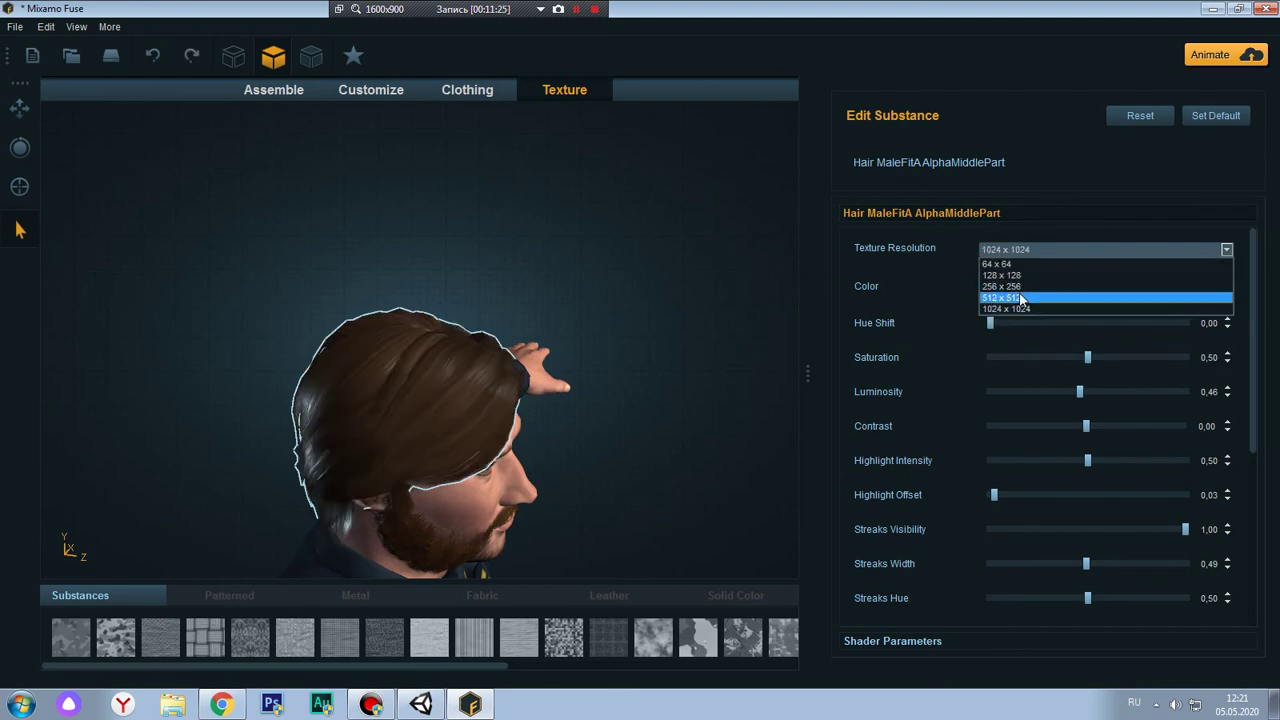
{"action": "left_click", "coordinate": [1020, 298]}
{"action": "left_click", "coordinate": [1006, 254]}
{"action": "left_click", "coordinate": [1013, 307]}
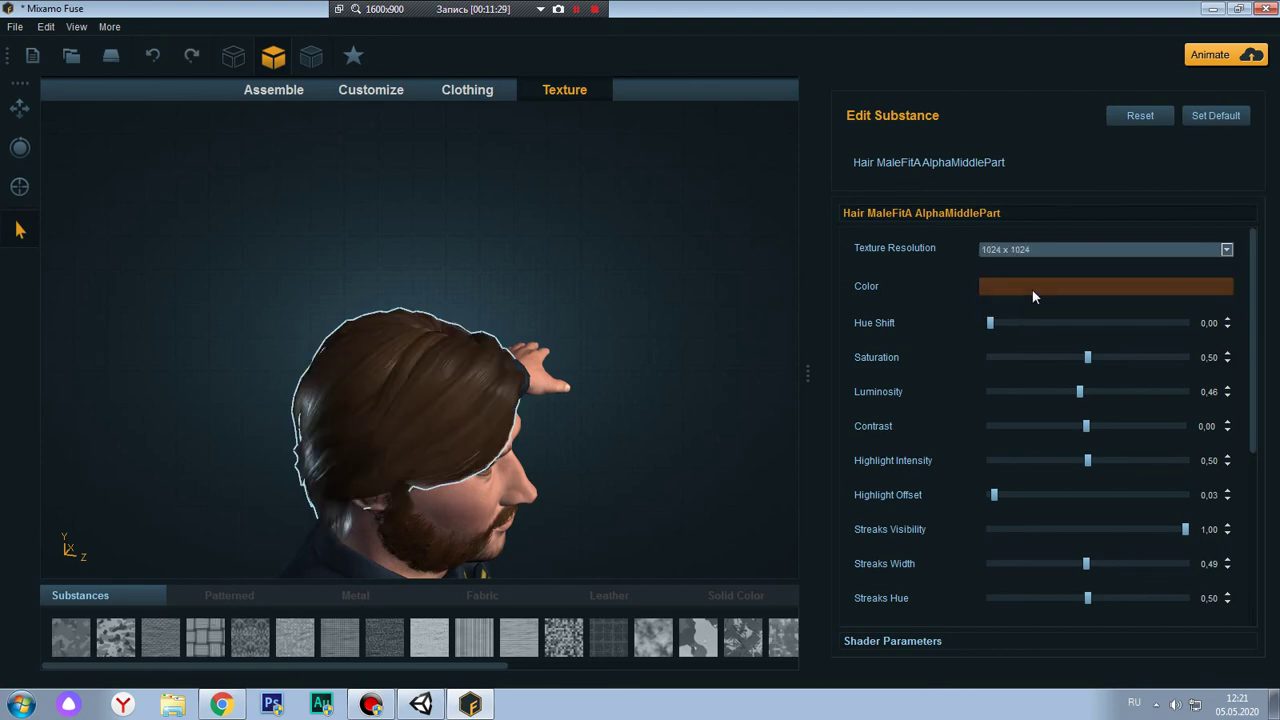
{"action": "mouse_move", "coordinate": [615, 343]}
{"action": "left_mouse_down"}
{"action": "mouse_move", "coordinate": [573, 323]}
{"action": "mouse_move", "coordinate": [556, 341]}
{"action": "mouse_move", "coordinate": [517, 323]}
{"action": "left_mouse_up"}
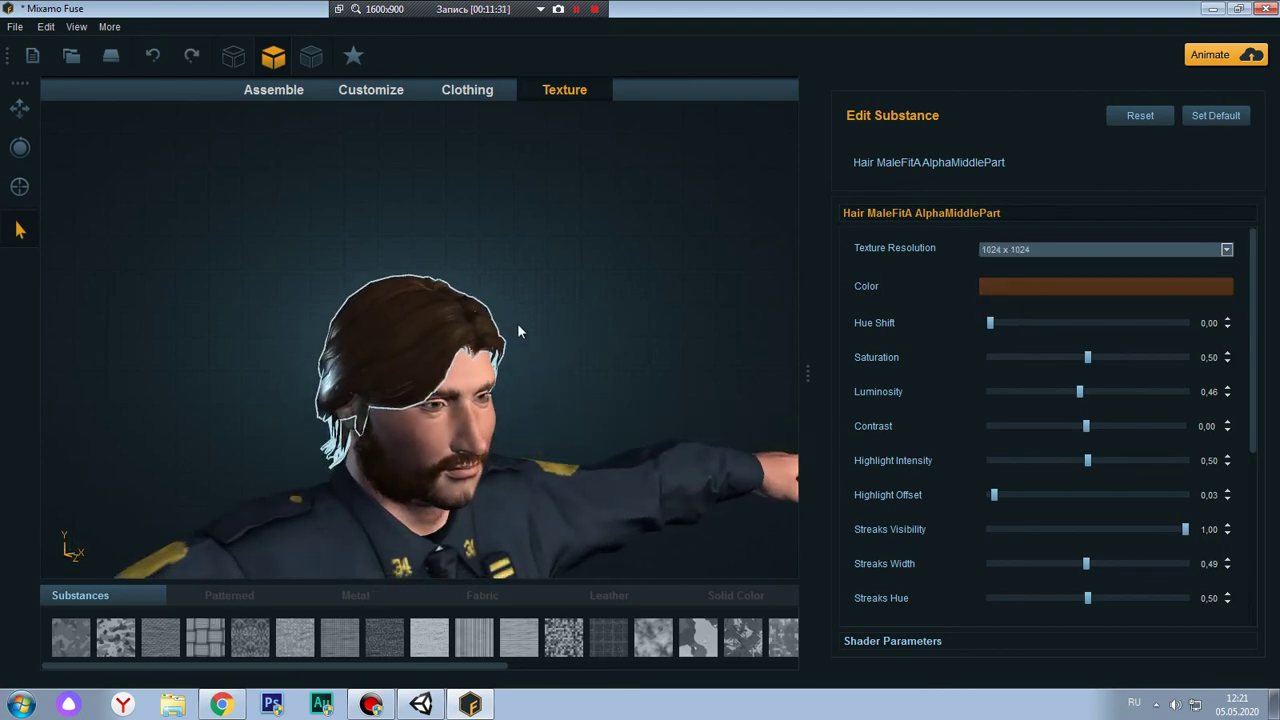
{"action": "left_click", "coordinate": [421, 441]}
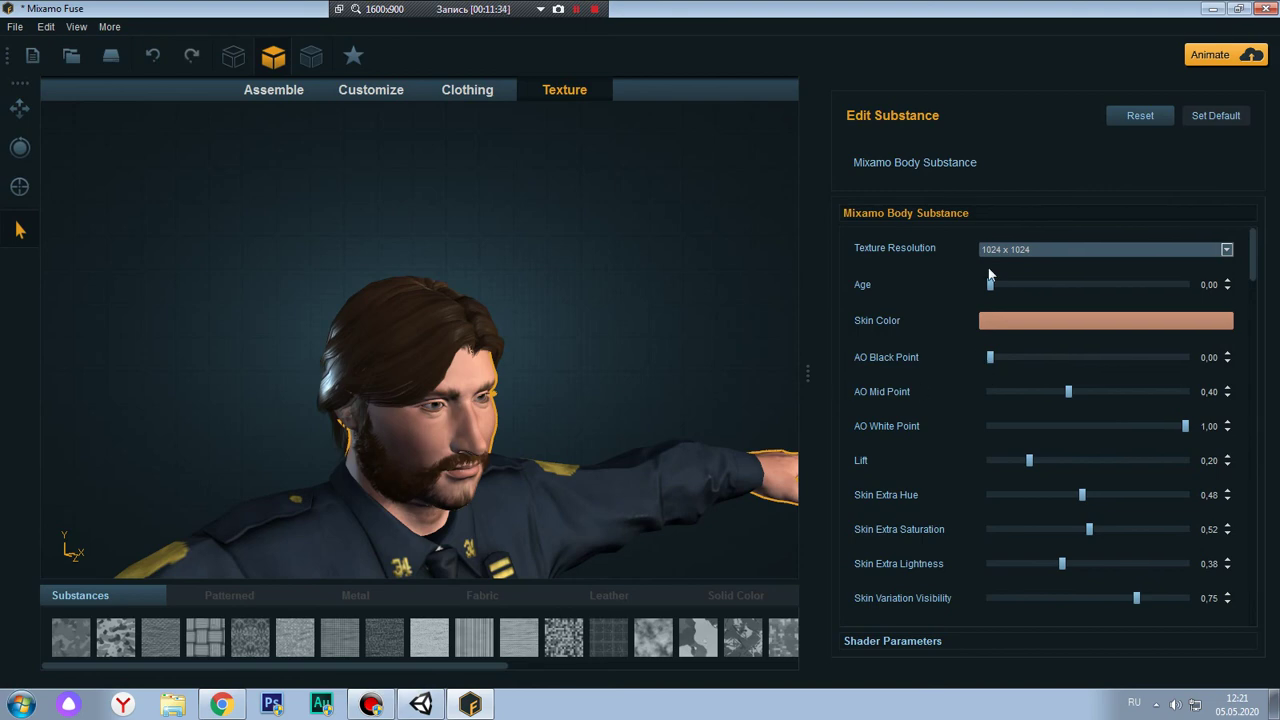
Cycle the body skin texture resolution through its options, including 2048 x 2048
{"action": "left_click", "coordinate": [1008, 250]}
{"action": "left_click", "coordinate": [1021, 304]}
{"action": "mouse_move", "coordinate": [560, 395]}
{"action": "left_mouse_down"}
{"action": "mouse_move", "coordinate": [547, 293]}
{"action": "mouse_move", "coordinate": [530, 344]}
{"action": "mouse_move", "coordinate": [457, 311]}
{"action": "mouse_move", "coordinate": [518, 325]}
{"action": "mouse_move", "coordinate": [448, 326]}
{"action": "mouse_move", "coordinate": [426, 343]}
{"action": "mouse_move", "coordinate": [463, 322]}
{"action": "left_mouse_up"}
{"action": "left_click", "coordinate": [1006, 250]}
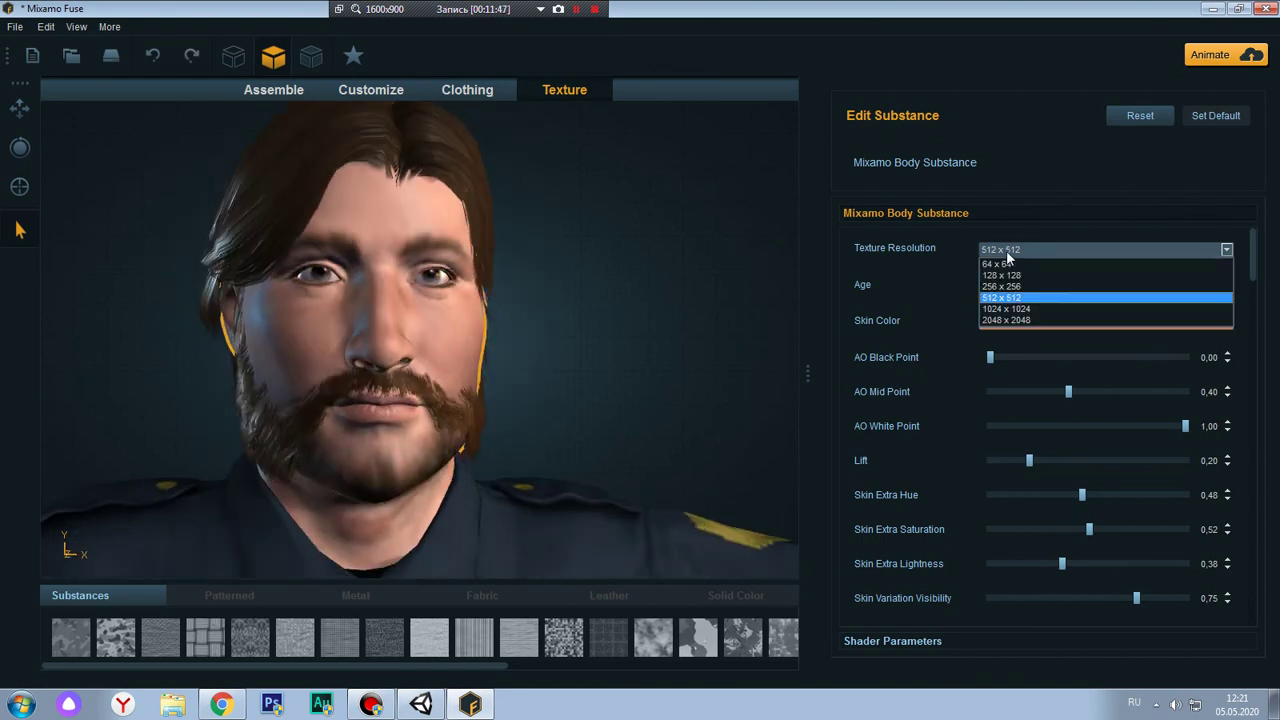
{"action": "left_click", "coordinate": [1018, 311]}
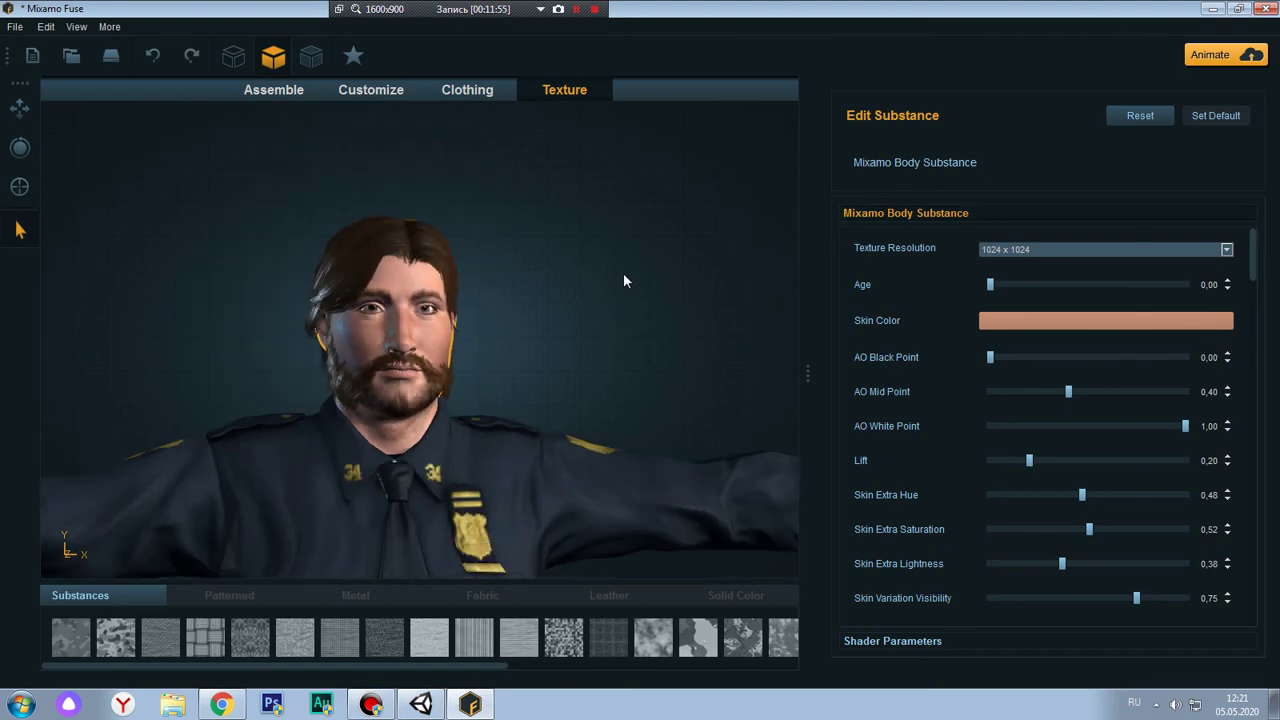
{"action": "left_click", "coordinate": [1023, 249]}
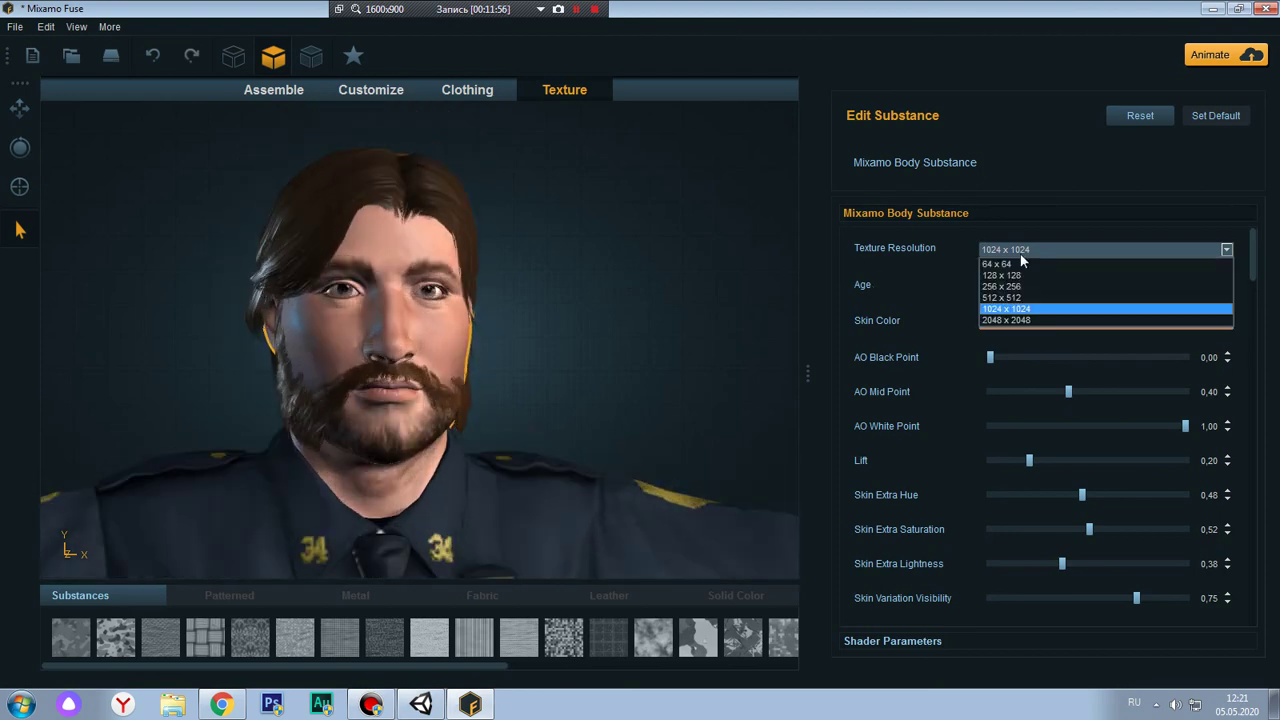
{"action": "left_click", "coordinate": [1023, 329]}
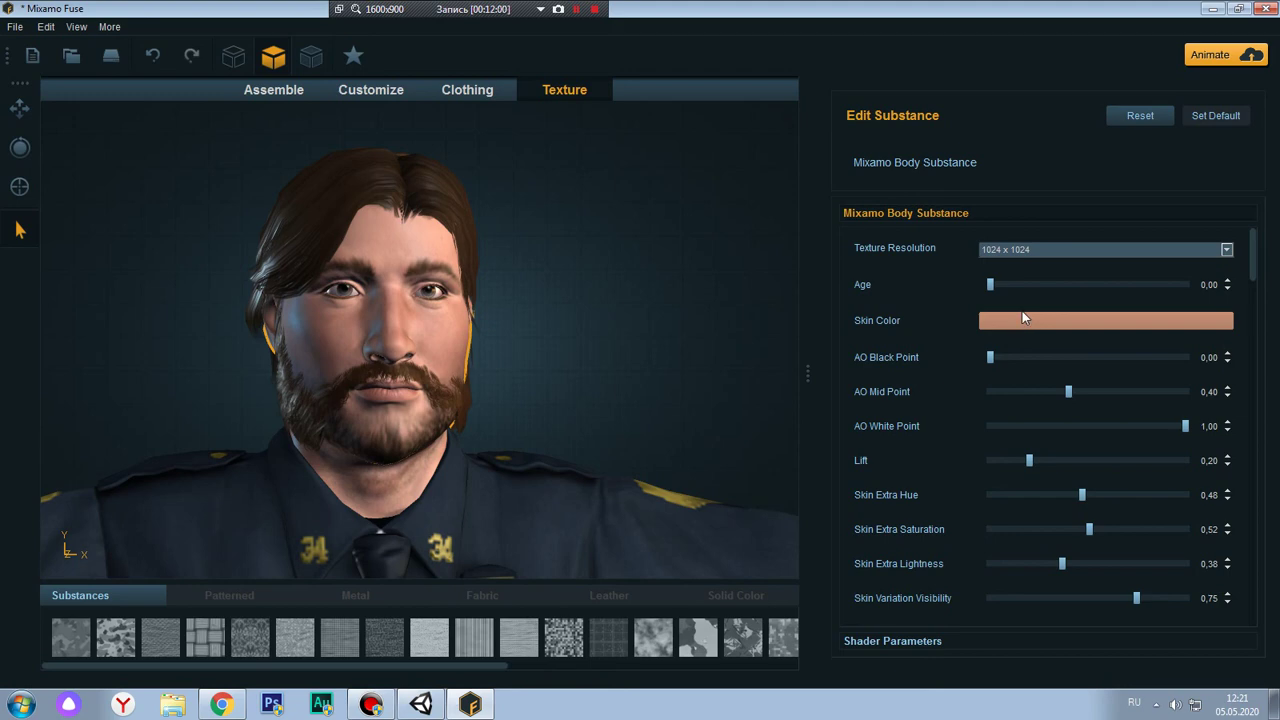
{"action": "scroll", "coordinate": [1041, 248], "scroll_direction": "down", "scroll_amount": 1}
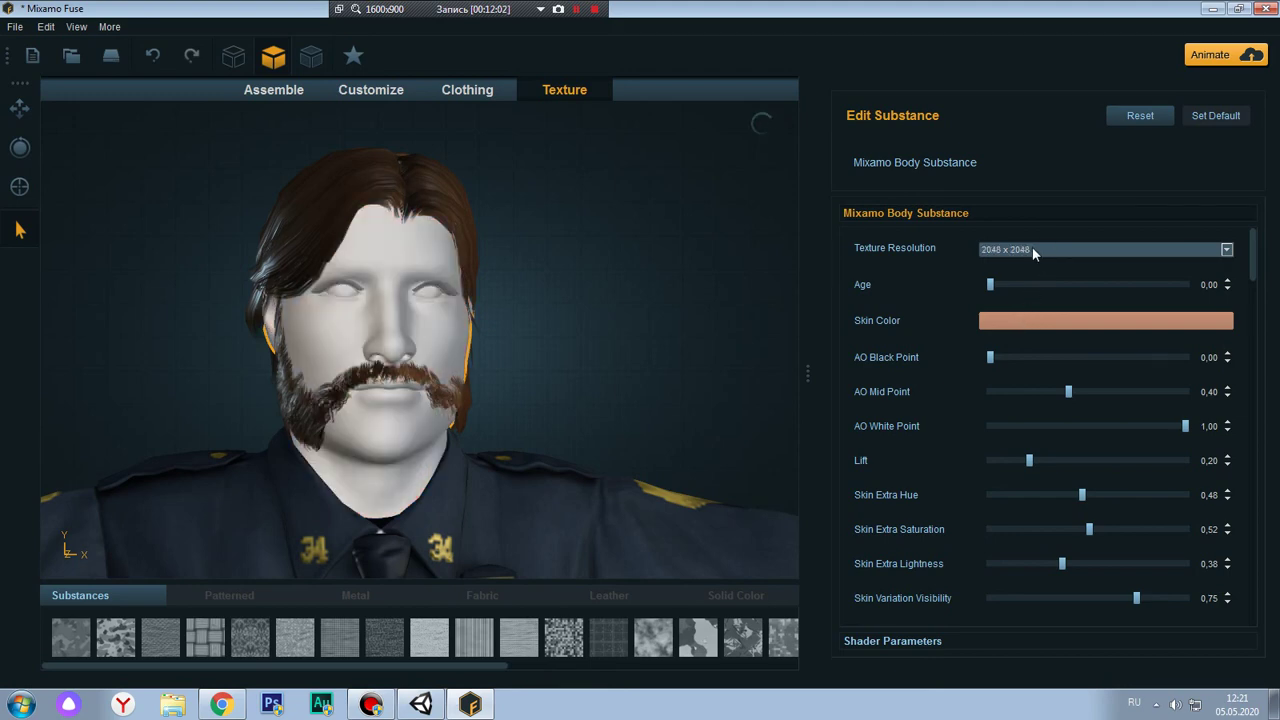
{"action": "scroll", "coordinate": [486, 266], "scroll_direction": "up", "scroll_amount": 1}
{"action": "scroll", "coordinate": [557, 268], "scroll_direction": "up", "scroll_amount": 1}
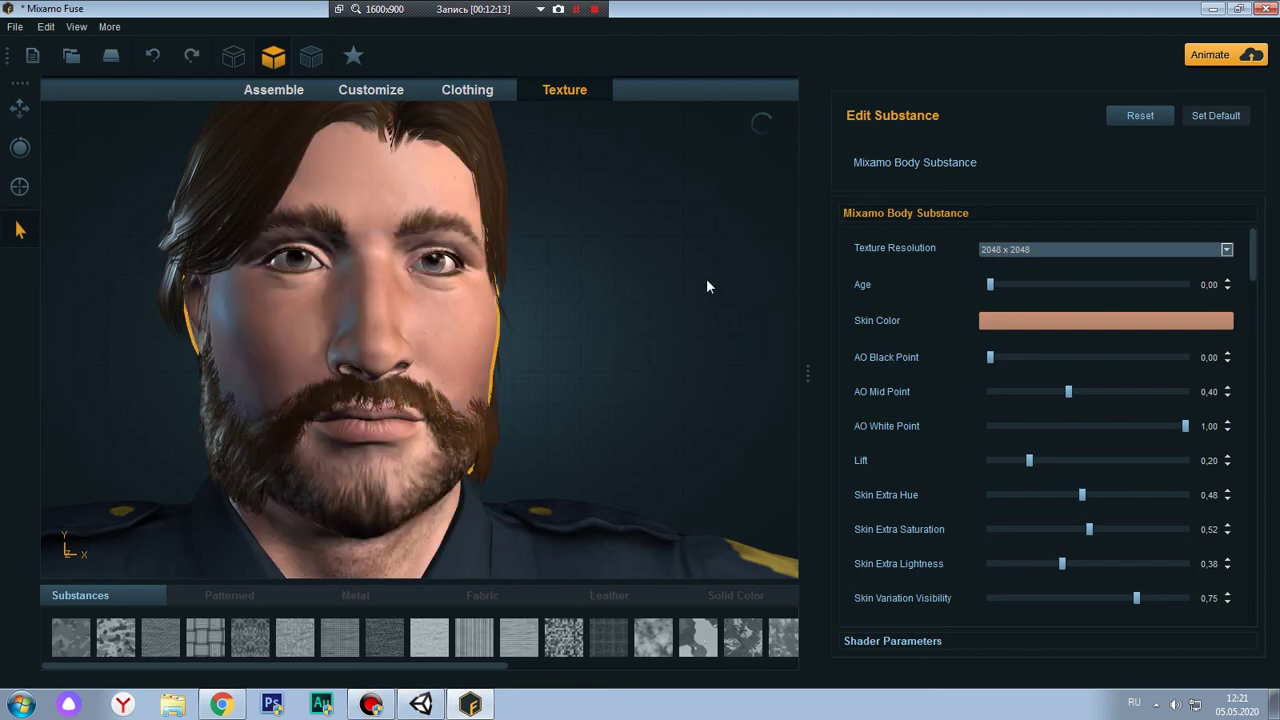
Return the skin texture to 1024 x 1024 and select the uniform top
{"action": "left_click", "coordinate": [986, 250]}
{"action": "left_click", "coordinate": [1017, 312]}
{"action": "scroll", "coordinate": [613, 380], "scroll_direction": "down", "scroll_amount": 5}
{"action": "scroll", "coordinate": [580, 387], "scroll_direction": "down", "scroll_amount": 3}
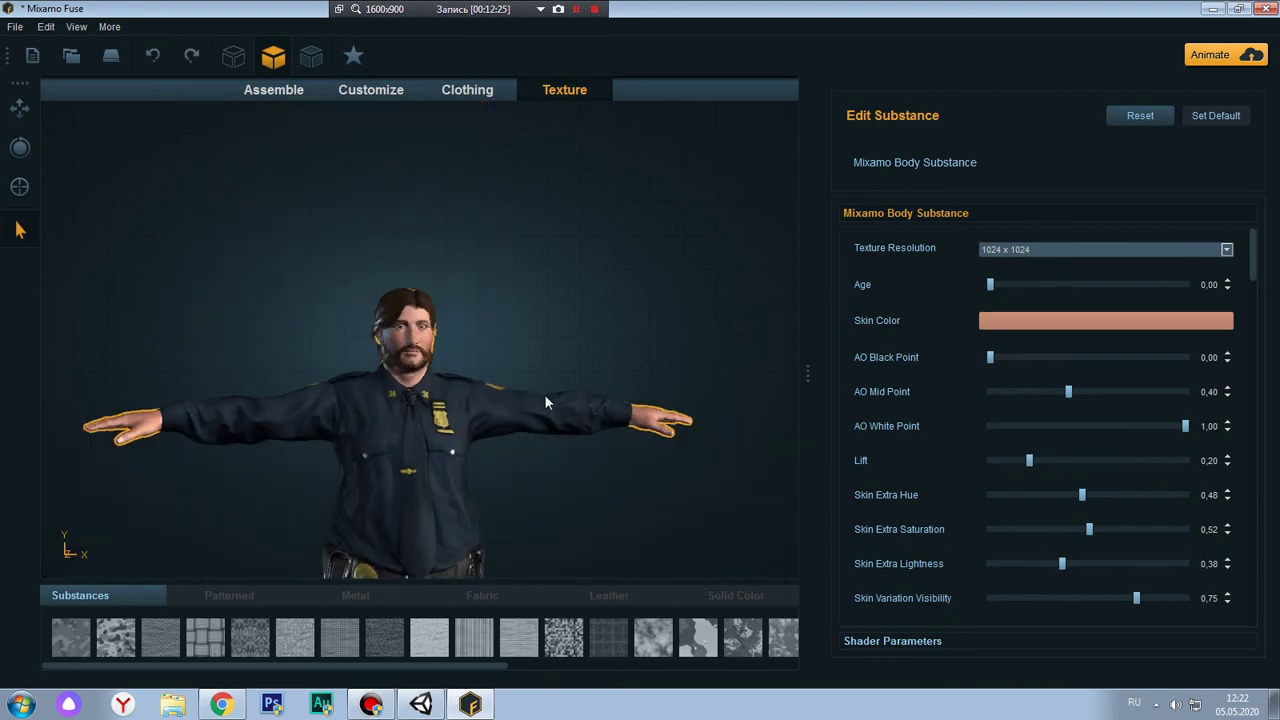
{"action": "left_click", "coordinate": [450, 430]}
{"action": "scroll", "coordinate": [449, 420], "scroll_direction": "up", "scroll_amount": 3}
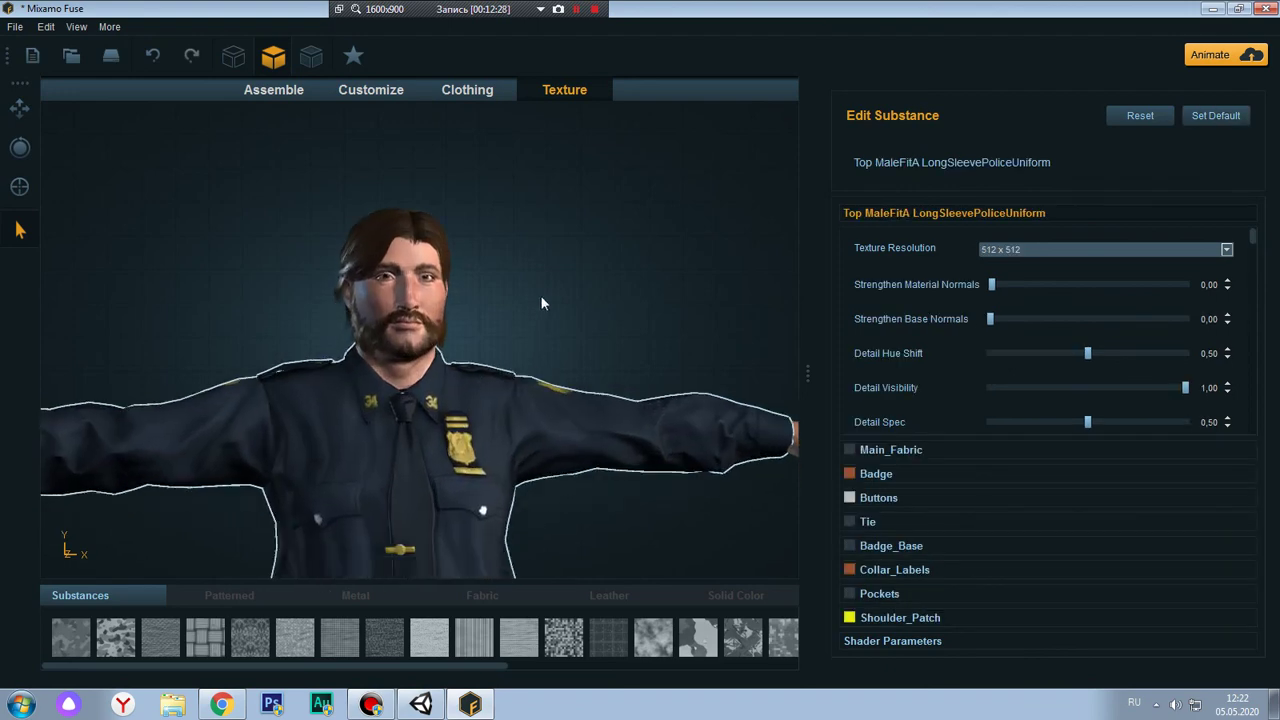
{"action": "scroll", "coordinate": [540, 295], "scroll_direction": "up", "scroll_amount": 2}
{"action": "left_click", "coordinate": [1057, 248]}
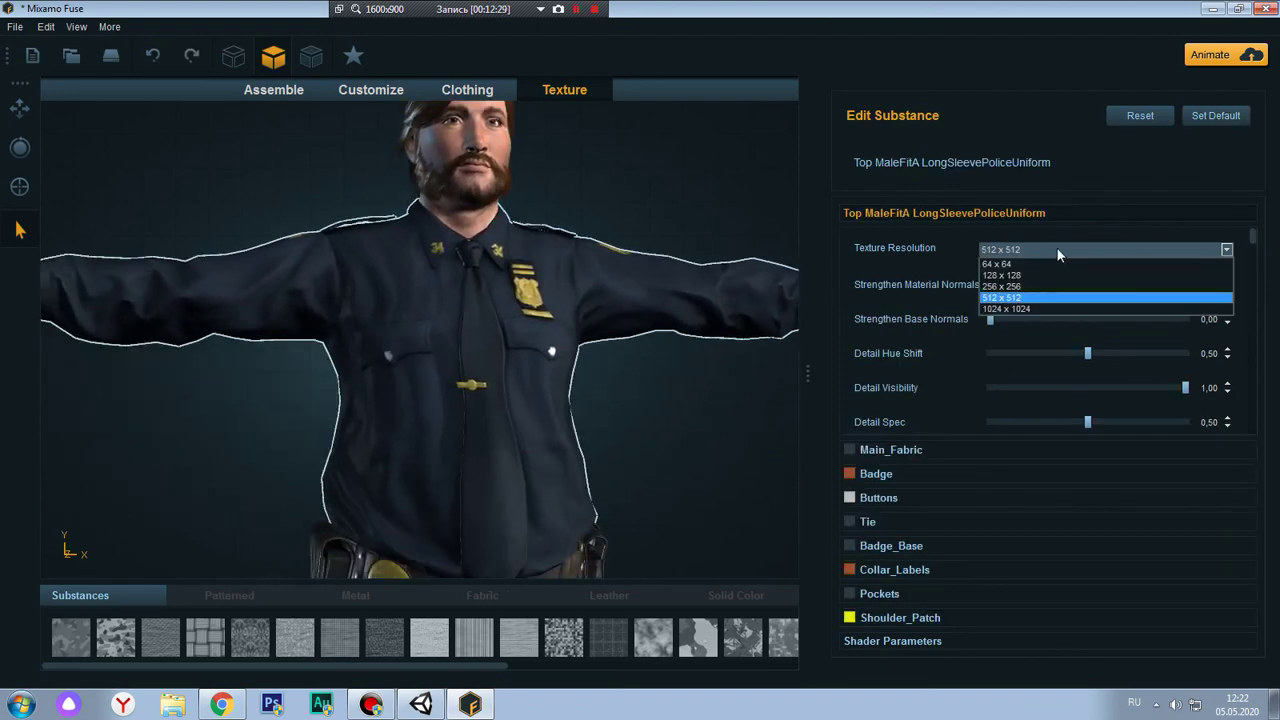
{"action": "left_click", "coordinate": [1016, 287]}
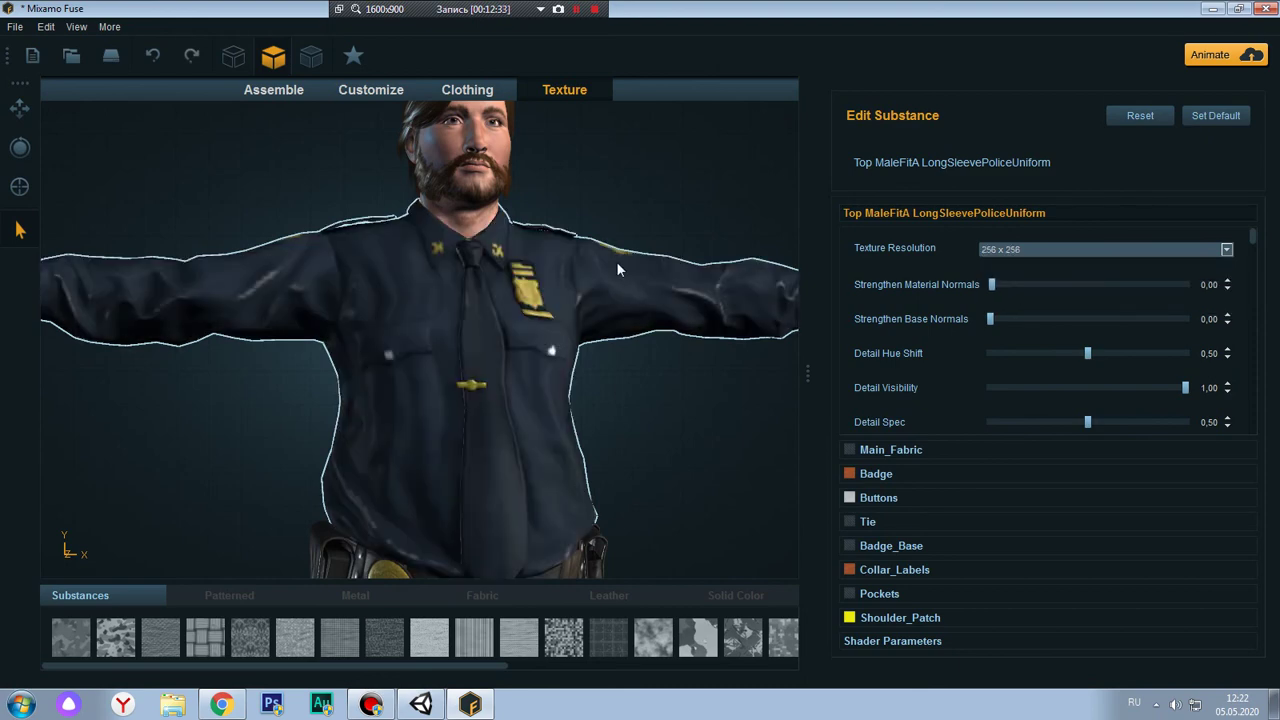
{"action": "scroll", "coordinate": [573, 290], "scroll_direction": "up", "scroll_amount": 3}
{"action": "scroll", "coordinate": [573, 290], "scroll_direction": "down", "scroll_amount": 3}
{"action": "left_click", "coordinate": [1020, 251]}
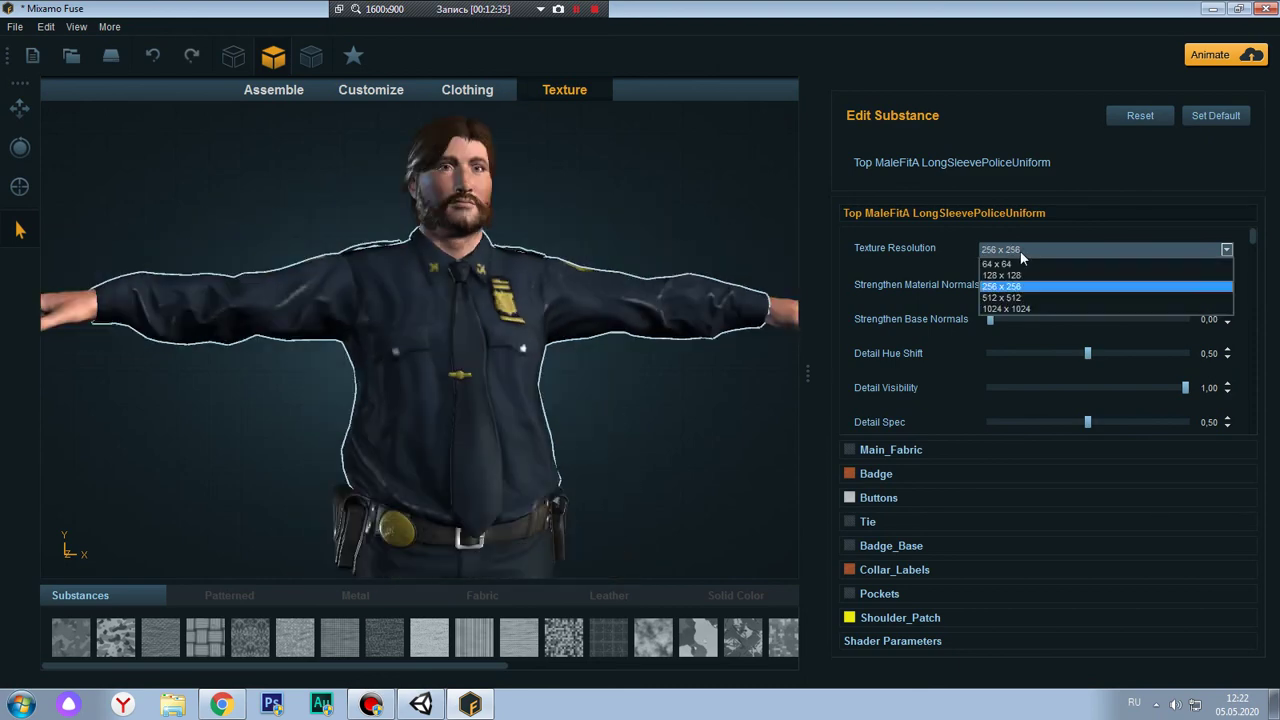
{"action": "left_click", "coordinate": [1020, 295]}
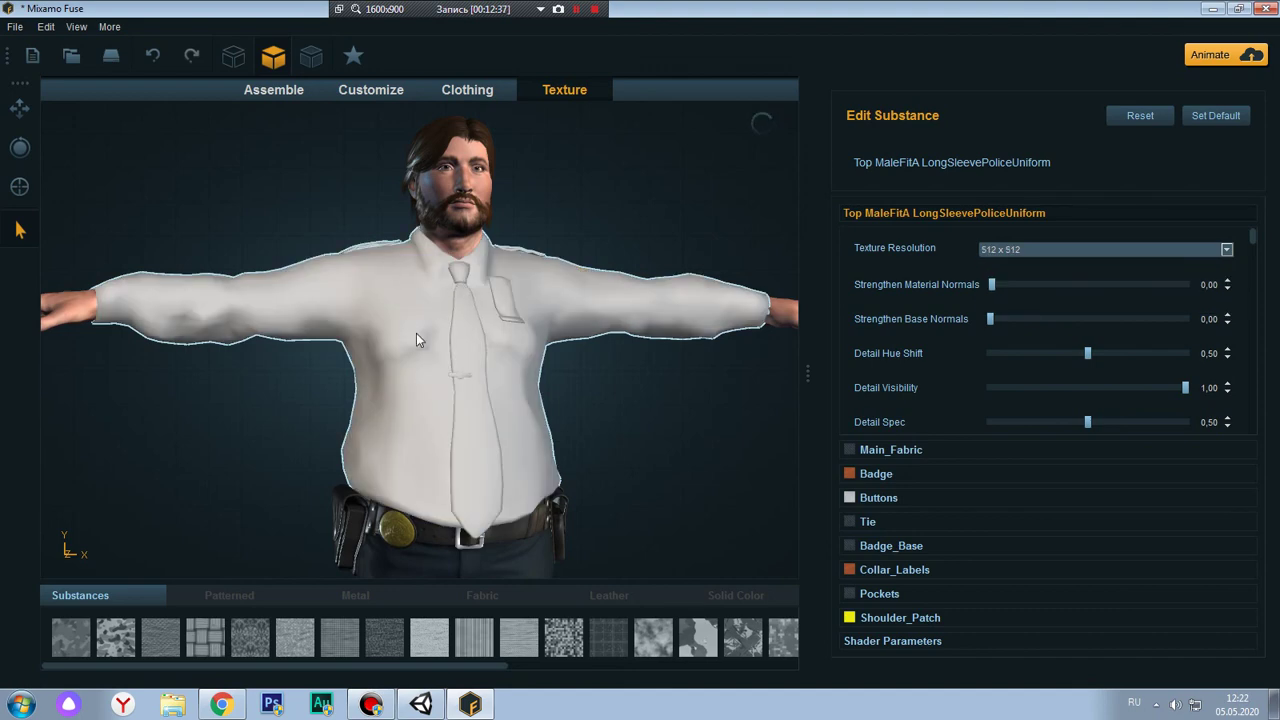
{"action": "middle_click_drag", "start_coordinate": [608, 432], "coordinate": [686, 232]}
{"action": "scroll", "coordinate": [459, 300], "scroll_direction": "up", "scroll_amount": 2}
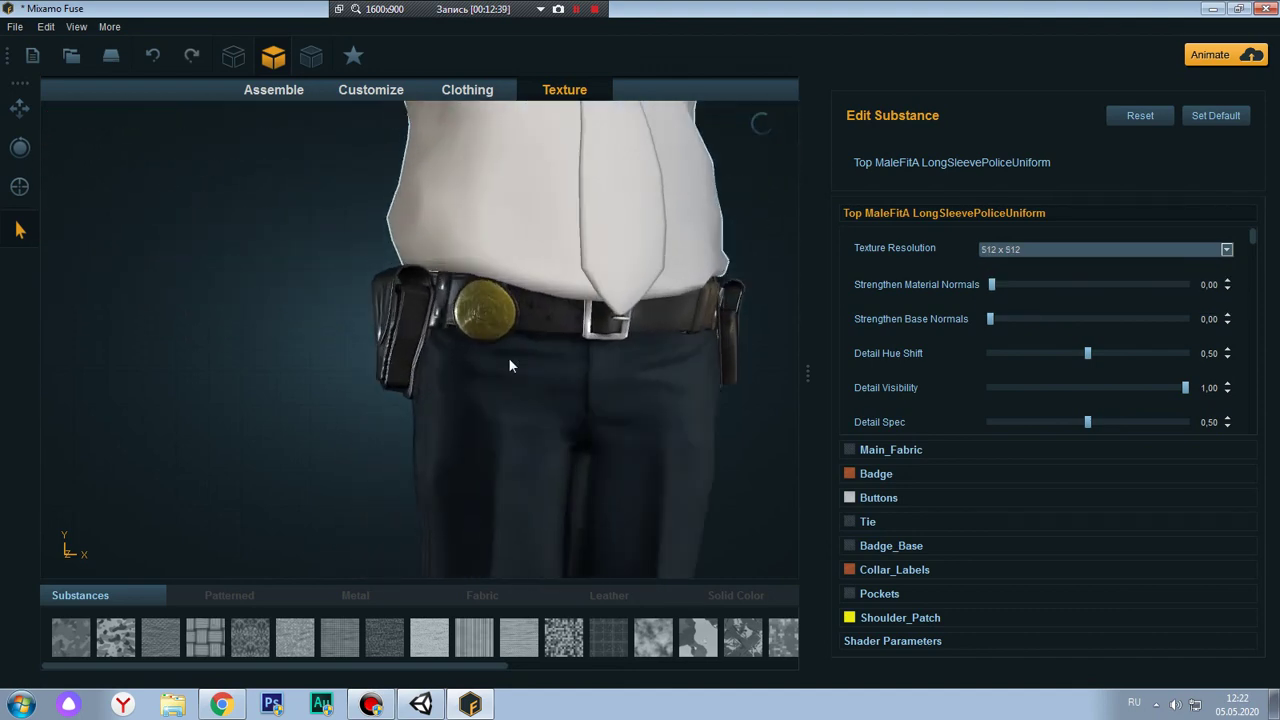
{"action": "left_click", "coordinate": [509, 360]}
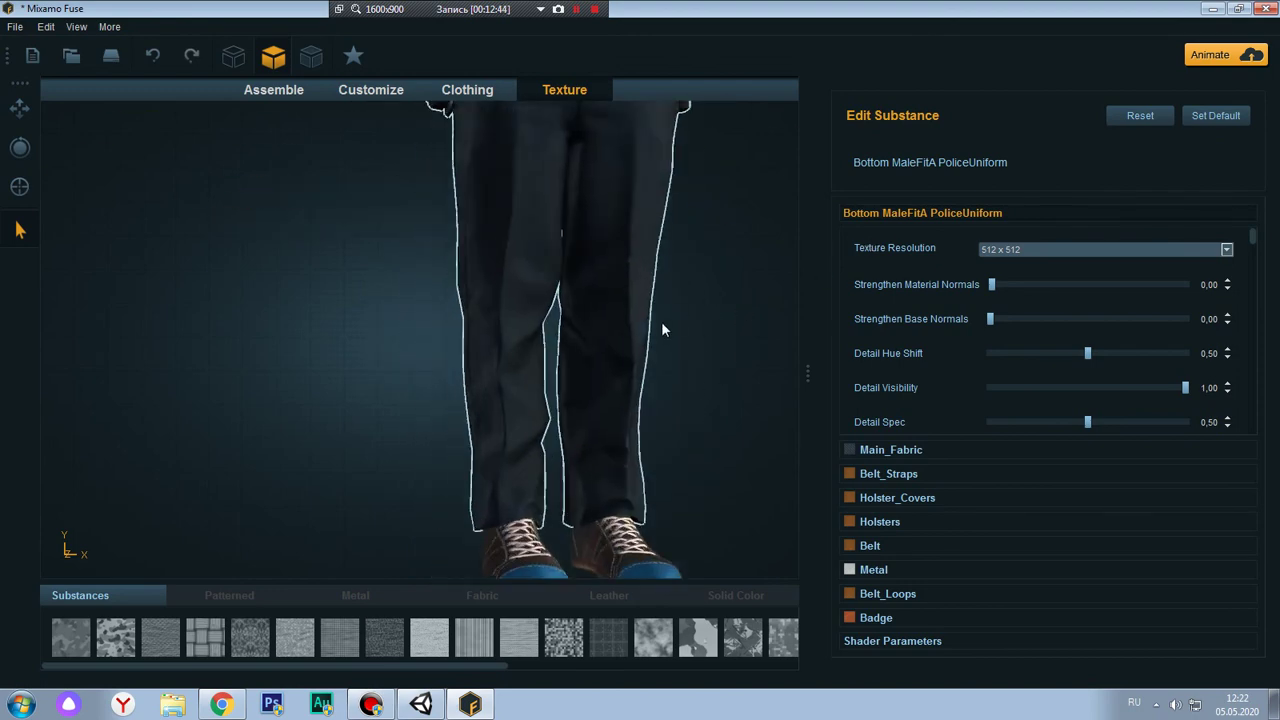
{"action": "scroll", "coordinate": [665, 310], "scroll_direction": "down", "scroll_amount": 3}
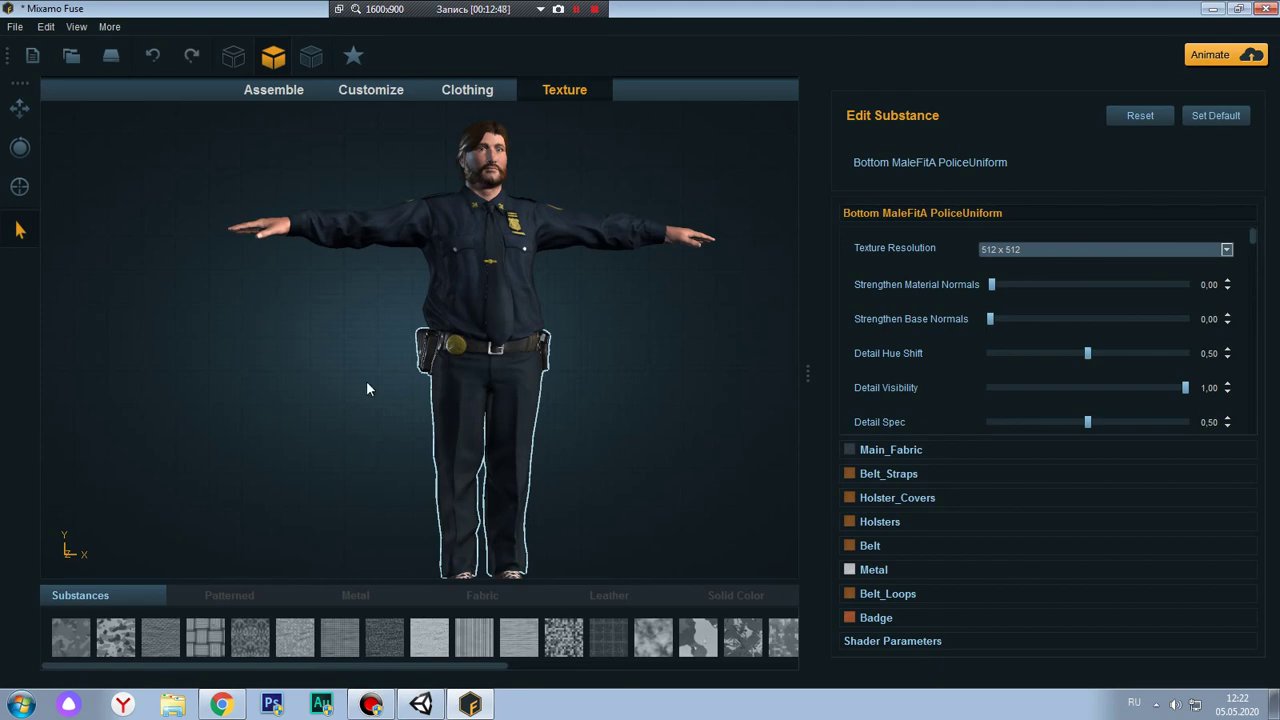
{"action": "mouse_move", "coordinate": [367, 383]}
{"action": "left_mouse_down"}
{"action": "mouse_move", "coordinate": [711, 364]}
{"action": "mouse_move", "coordinate": [306, 350]}
{"action": "left_mouse_up"}
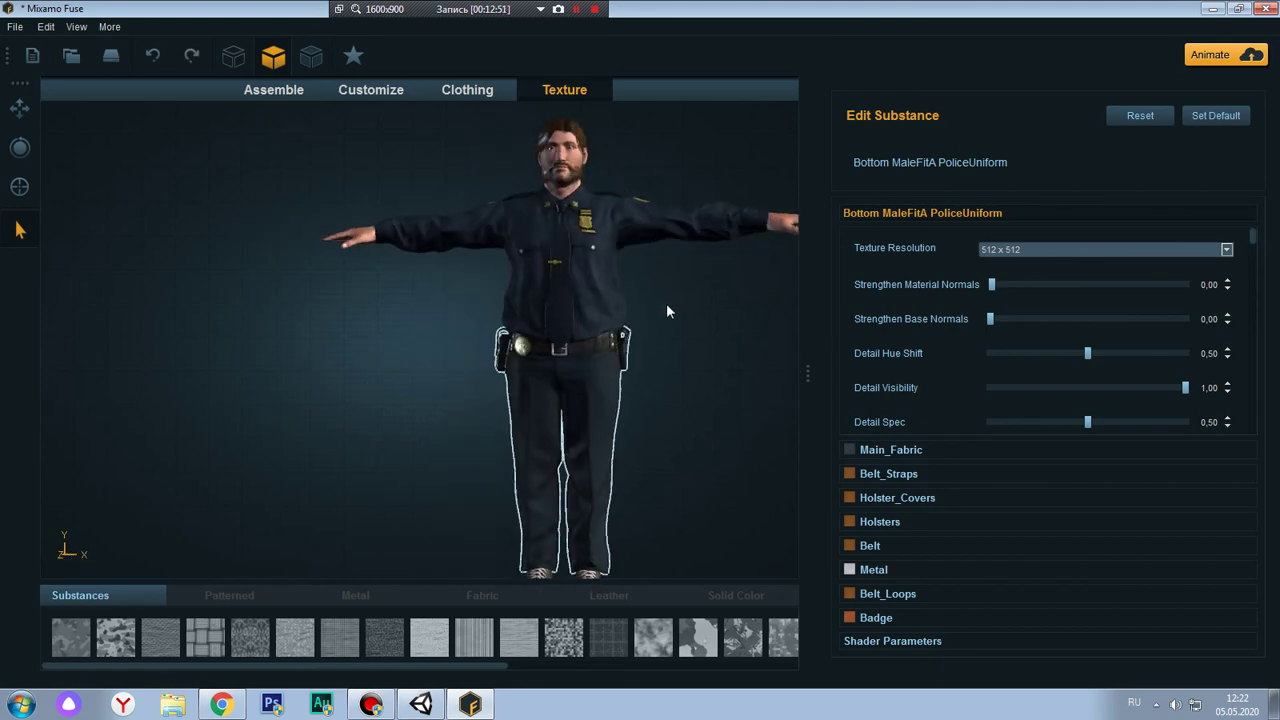
{"action": "scroll", "coordinate": [652, 380], "scroll_direction": "up", "scroll_amount": 2}
{"action": "scroll", "coordinate": [645, 407], "scroll_direction": "up", "scroll_amount": 1}
{"action": "scroll", "coordinate": [646, 368], "scroll_direction": "up", "scroll_amount": 2}
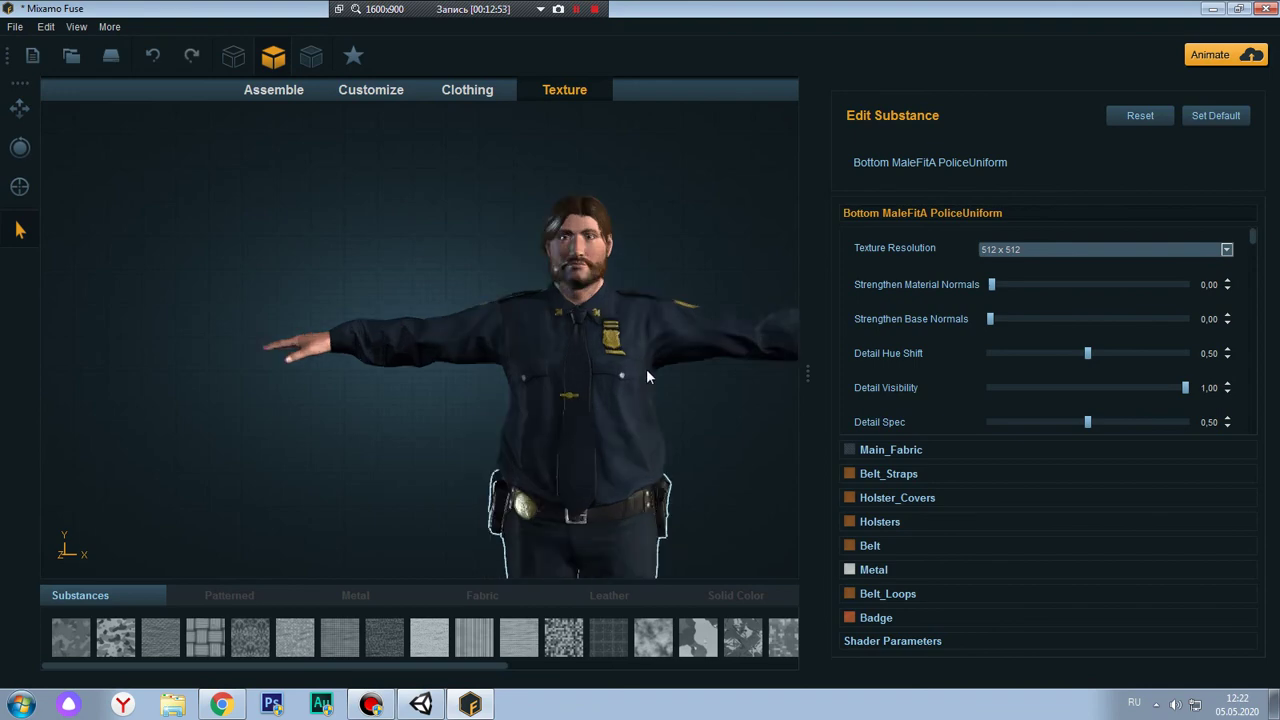
{"action": "scroll", "coordinate": [647, 370], "scroll_direction": "up", "scroll_amount": 3}
{"action": "left_click", "coordinate": [520, 365]}
{"action": "mouse_move", "coordinate": [498, 422]}
{"action": "middle_mouse_down"}
{"action": "mouse_move", "coordinate": [244, 505]}
{"action": "mouse_move", "coordinate": [411, 203]}
{"action": "middle_mouse_up"}
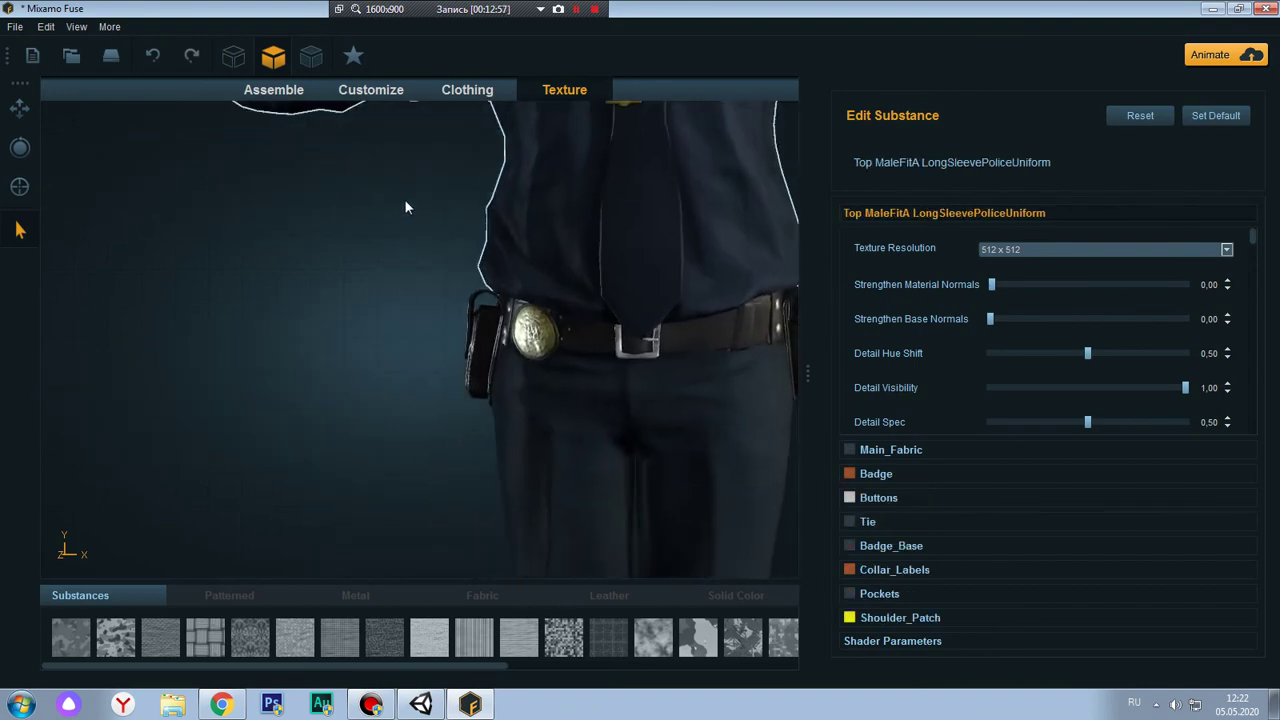
{"action": "right_click_drag", "start_coordinate": [453, 167], "coordinate": [584, 368]}
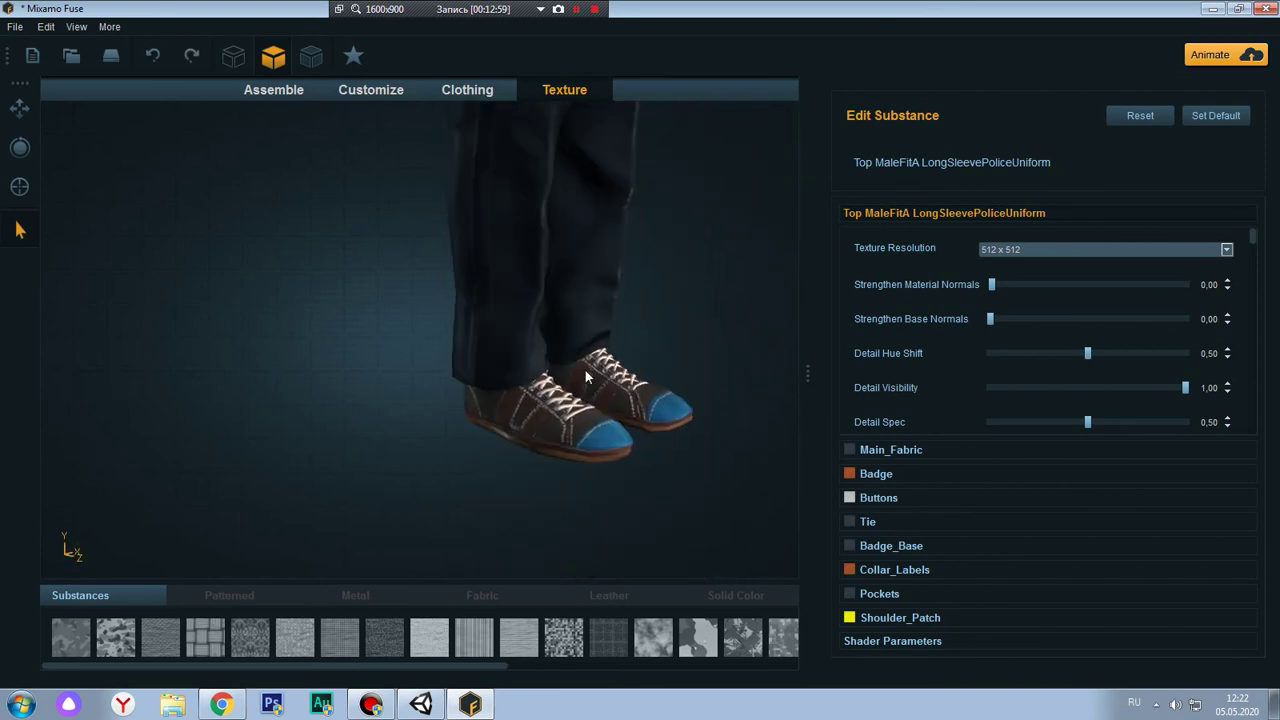
{"action": "scroll", "coordinate": [584, 368], "scroll_direction": "up", "scroll_amount": 3}
{"action": "mouse_move", "coordinate": [468, 364]}
{"action": "right_mouse_down"}
{"action": "mouse_move", "coordinate": [299, 318]}
{"action": "mouse_move", "coordinate": [252, 379]}
{"action": "right_mouse_up"}
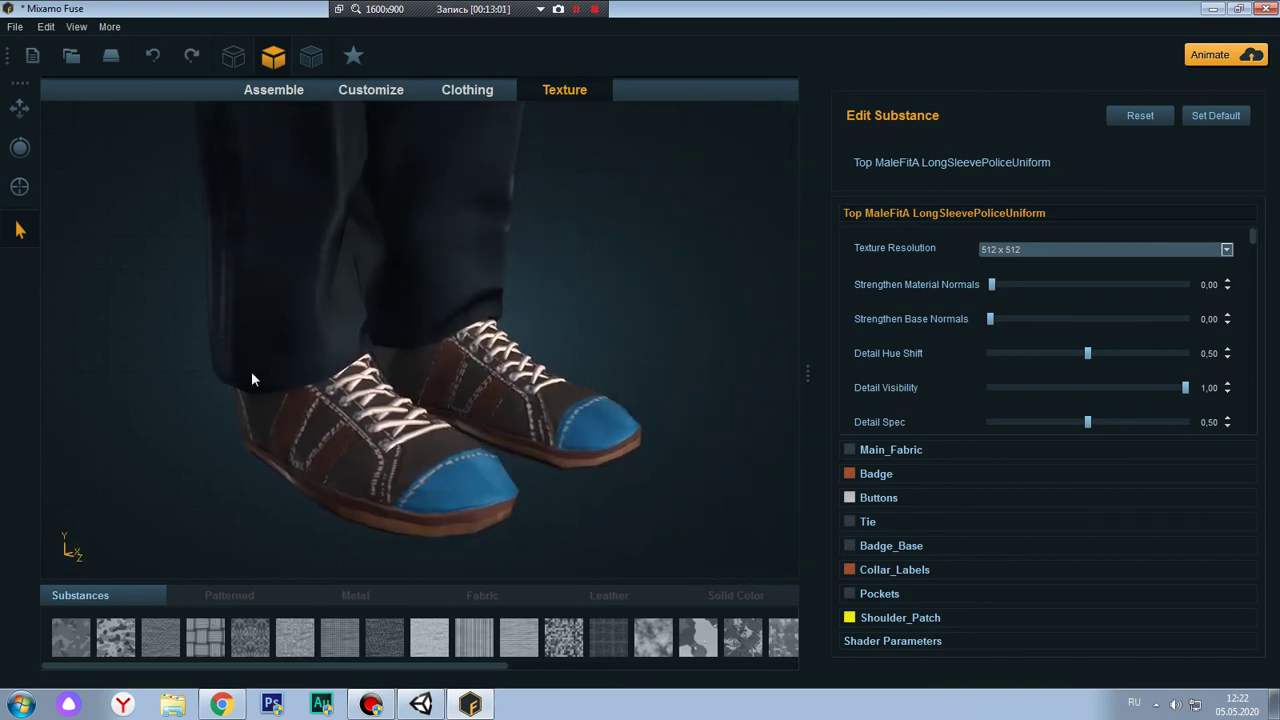
Select the sneakers, expand Toe, and check its Satin Color without changing it
{"action": "left_click", "coordinate": [391, 464]}
{"action": "mouse_move", "coordinate": [425, 637]}
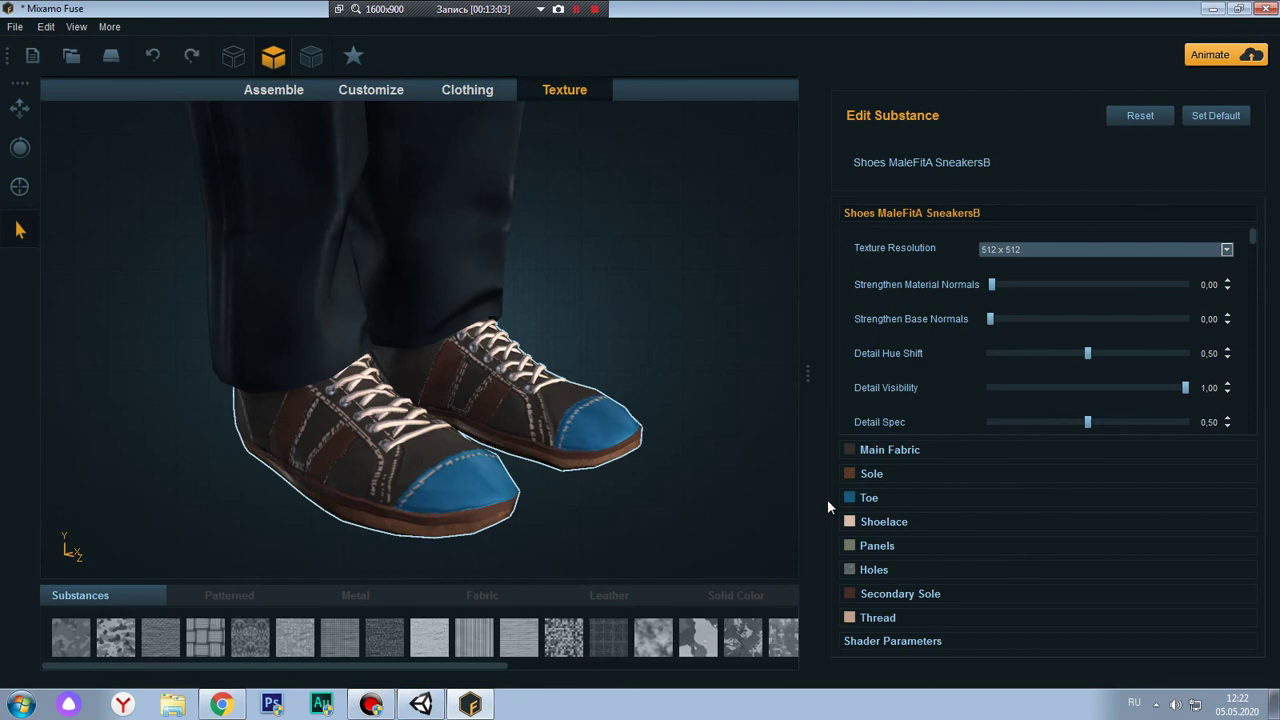
{"action": "left_click", "coordinate": [872, 497]}
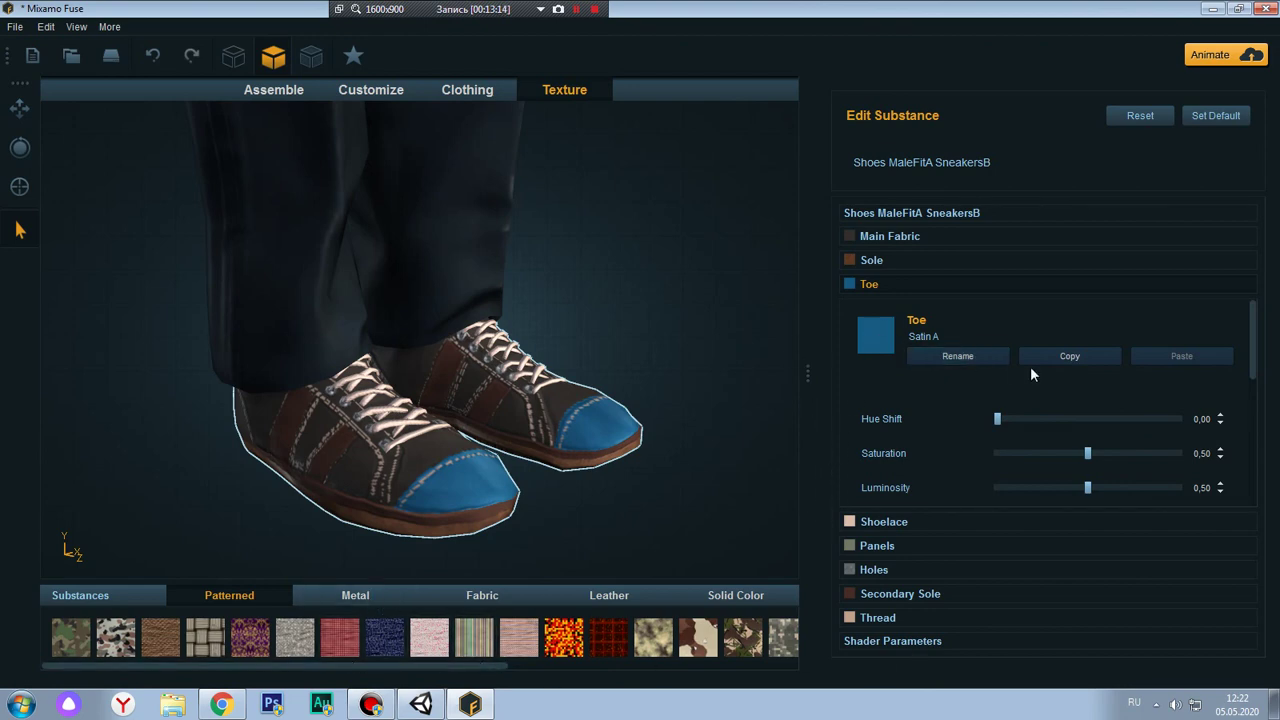
{"action": "scroll", "coordinate": [937, 370], "scroll_direction": "down", "scroll_amount": 5}
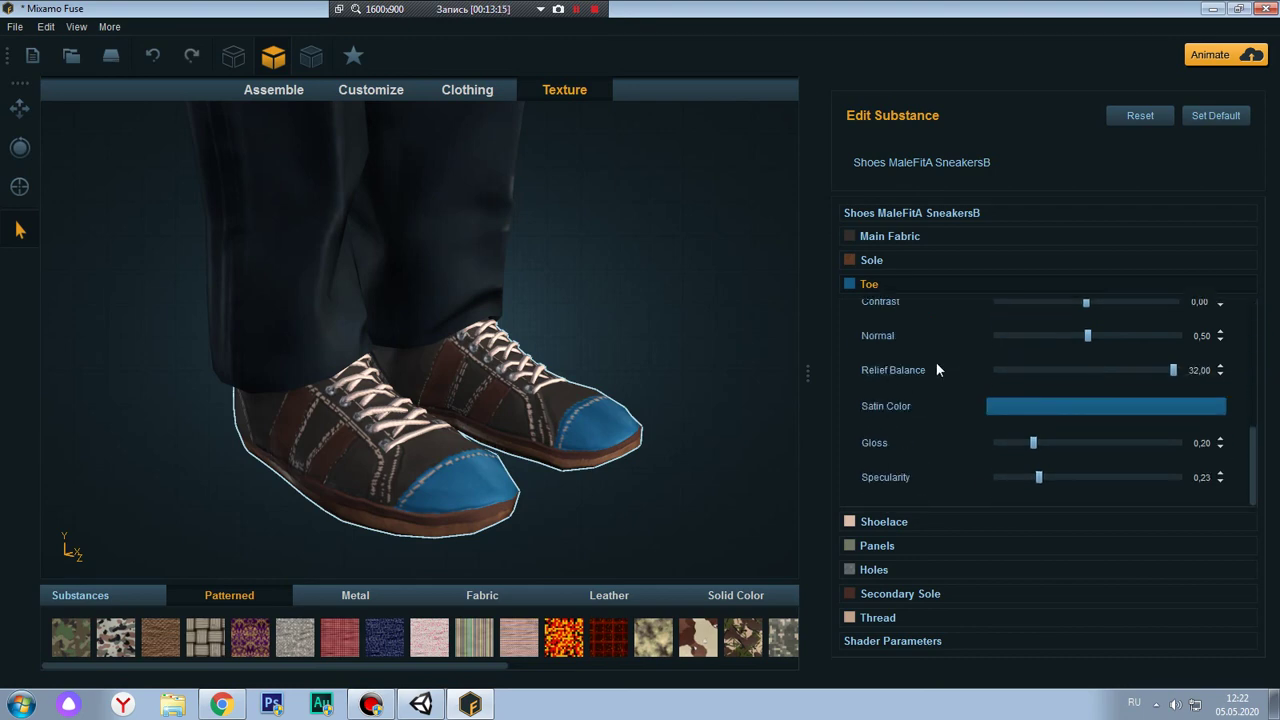
{"action": "left_click", "coordinate": [1001, 404]}
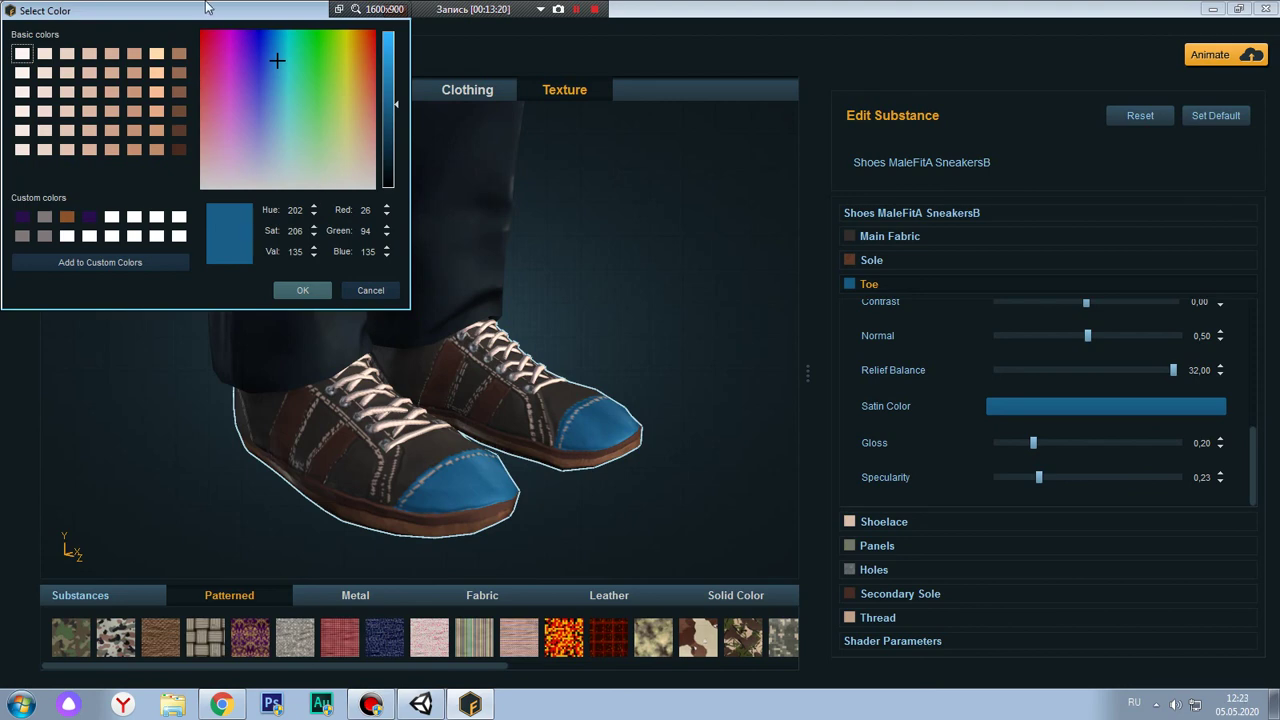
{"action": "left_click_drag", "start_coordinate": [212, 12], "coordinate": [212, 62]}
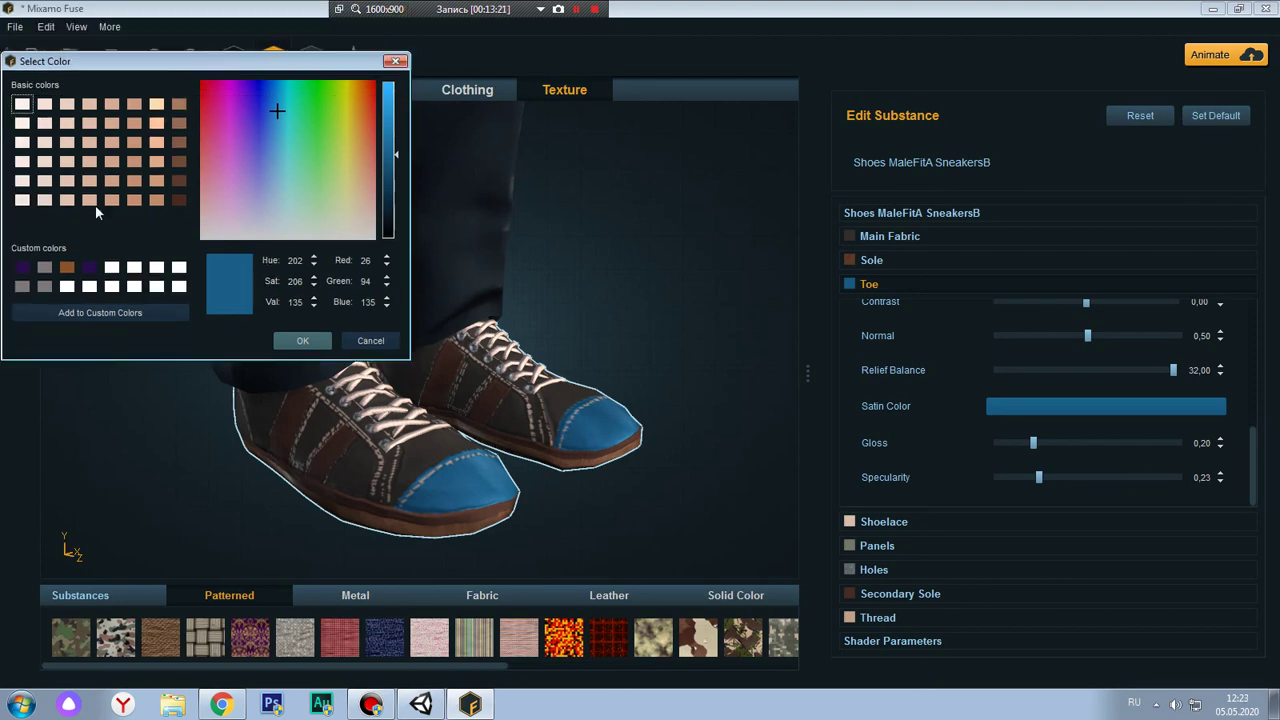
{"action": "left_click", "coordinate": [372, 341]}
Browse the material categories and try the Hawaiian pattern on the toes, then undo it
{"action": "left_click_drag", "start_coordinate": [443, 664], "coordinate": [731, 665]}
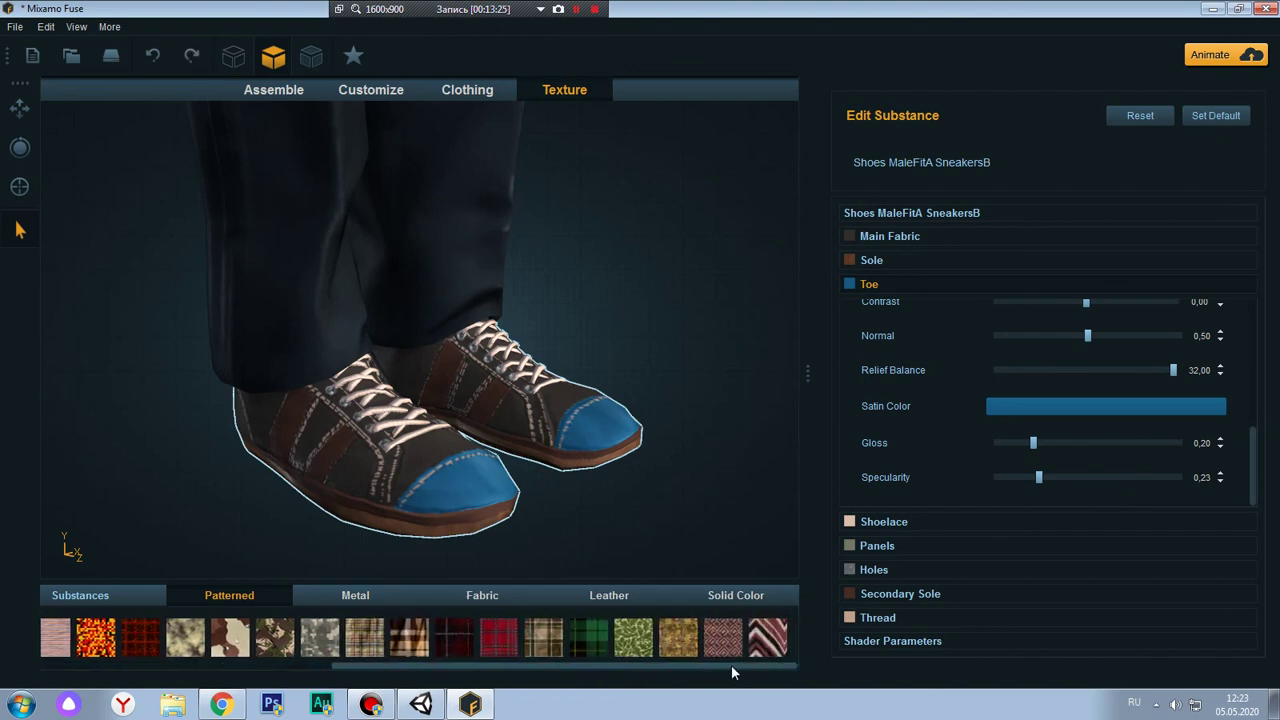
{"action": "left_click", "coordinate": [729, 592]}
{"action": "left_click", "coordinate": [607, 598]}
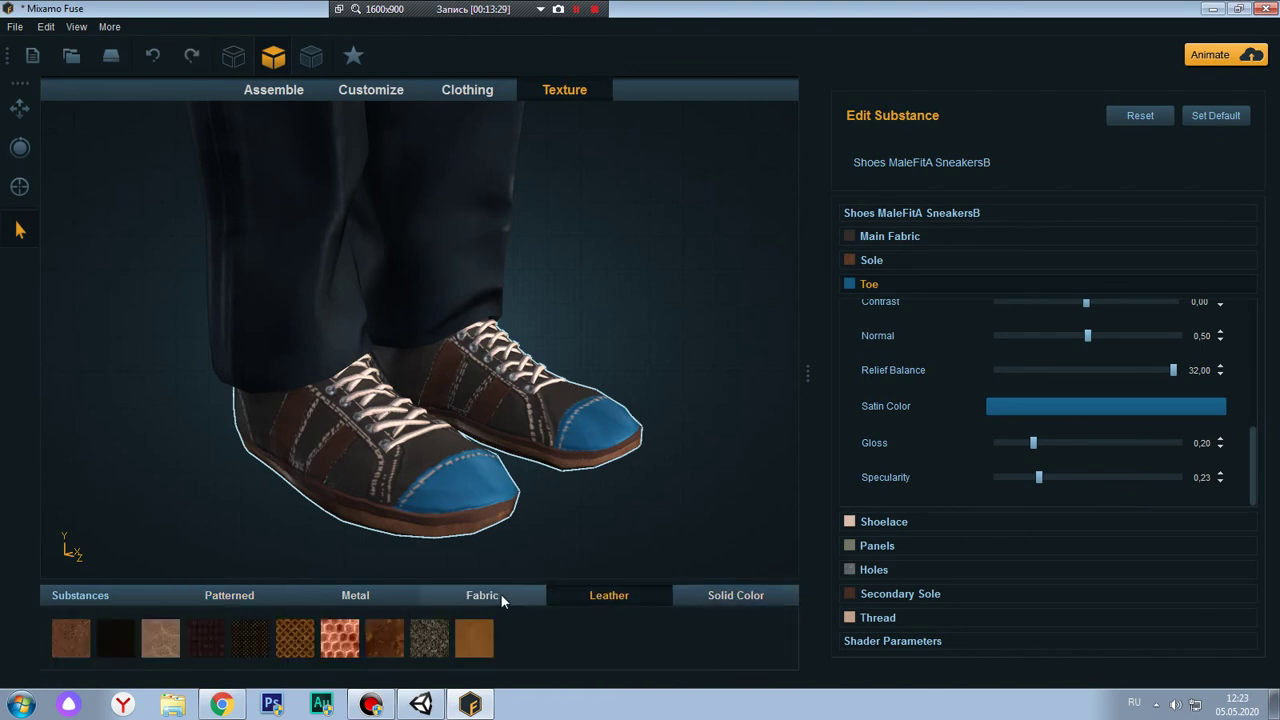
{"action": "left_click", "coordinate": [500, 594]}
{"action": "left_click", "coordinate": [346, 594]}
{"action": "left_click", "coordinate": [240, 595]}
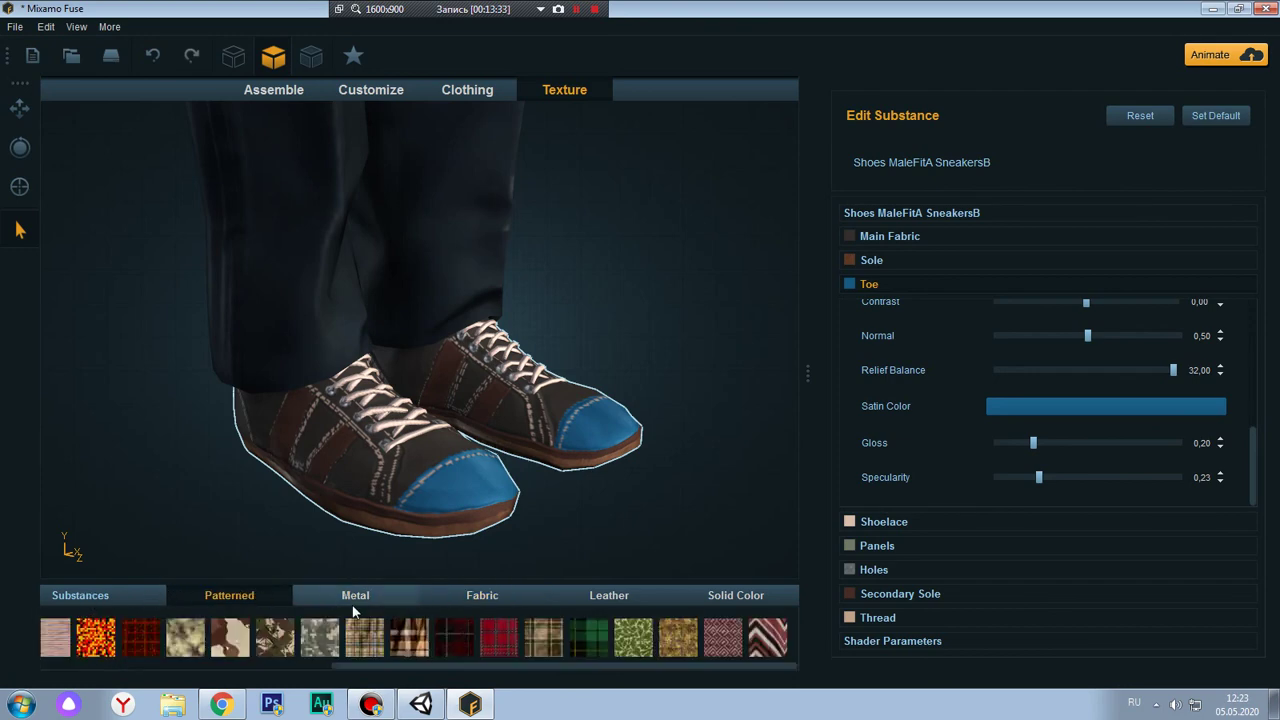
{"action": "left_click", "coordinate": [248, 593]}
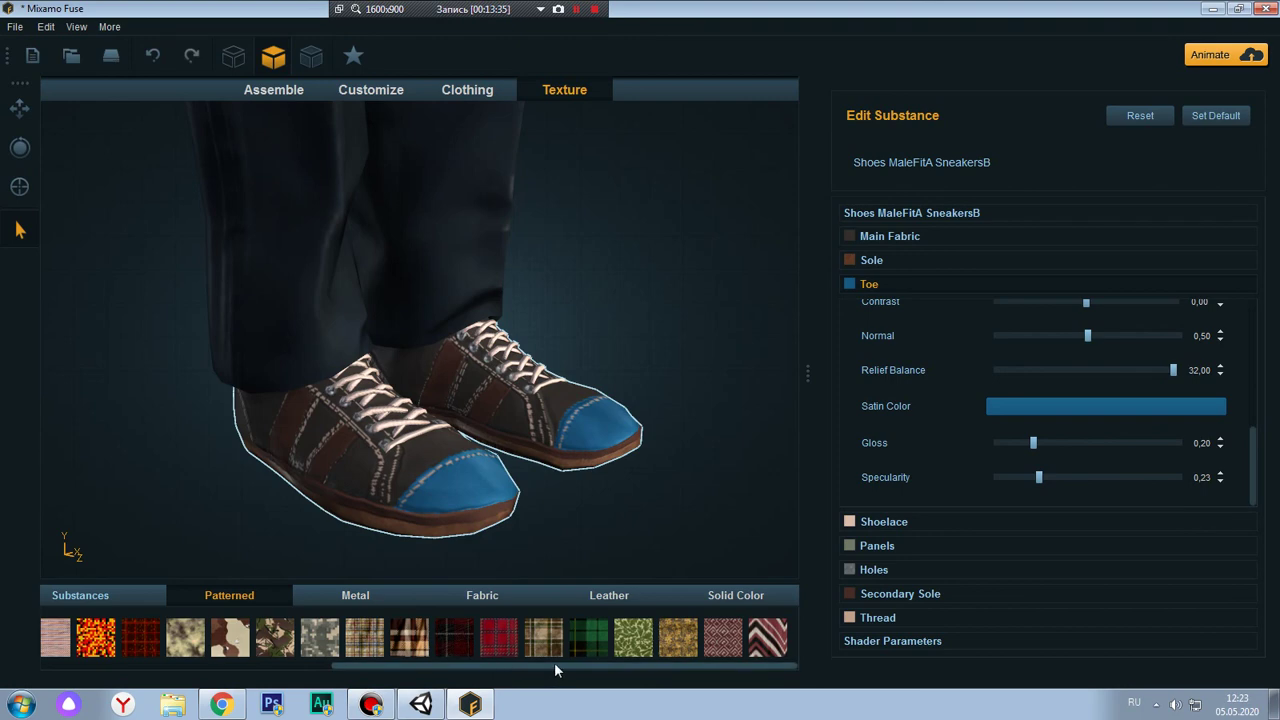
{"action": "left_click_drag", "start_coordinate": [557, 667], "coordinate": [266, 667]}
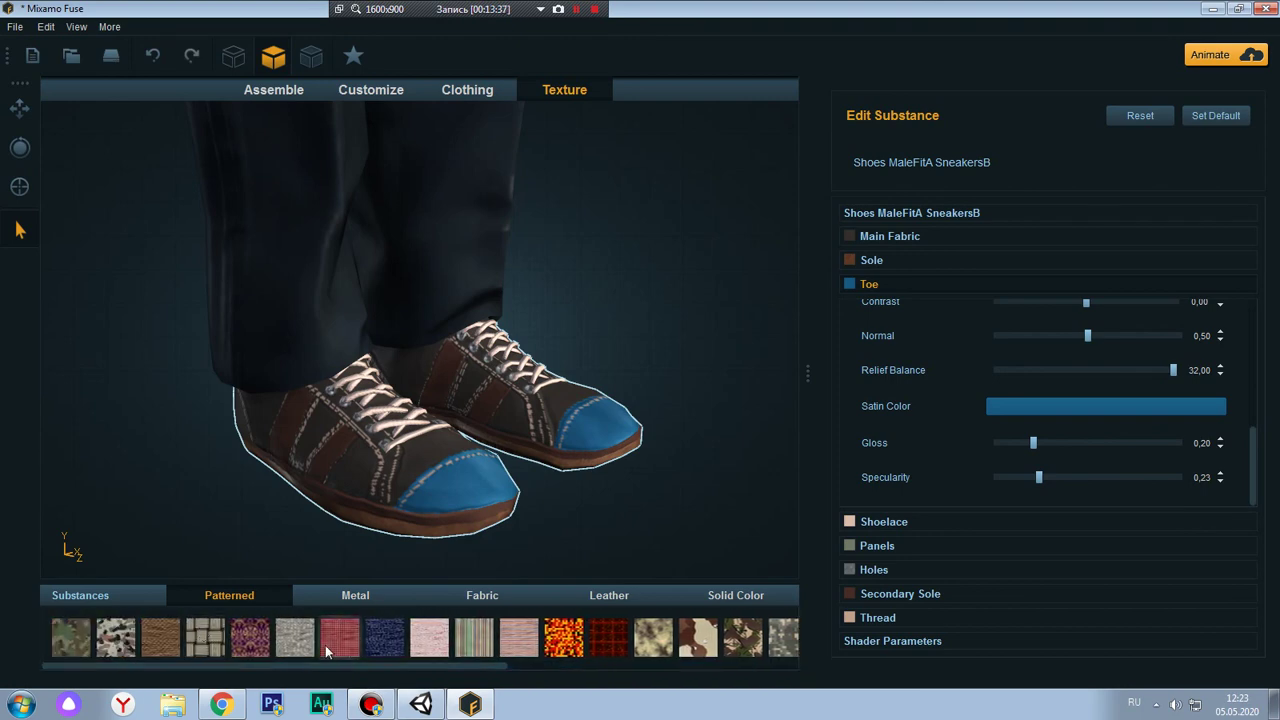
{"action": "left_click", "coordinate": [380, 648]}
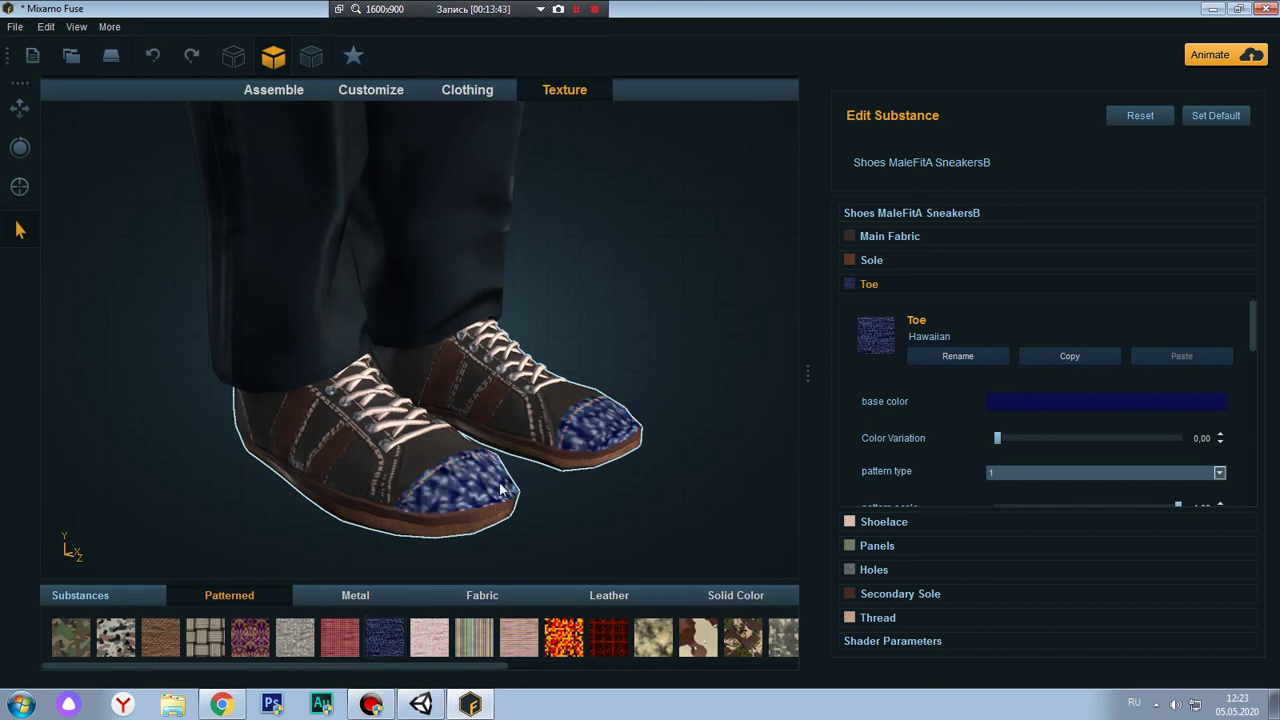
{"action": "key", "text": "ctrl+z"}
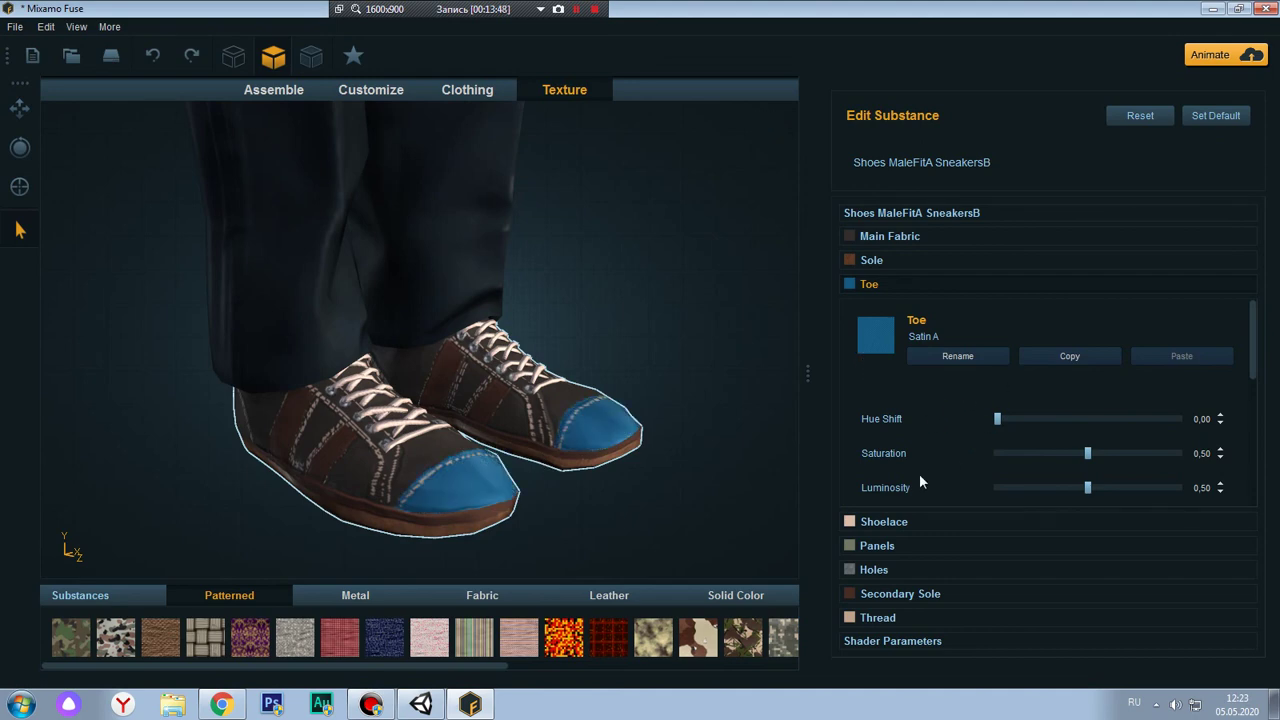
{"action": "scroll", "coordinate": [1000, 410], "scroll_direction": "down", "scroll_amount": 3}
{"action": "scroll", "coordinate": [970, 400], "scroll_direction": "down", "scroll_amount": 2}
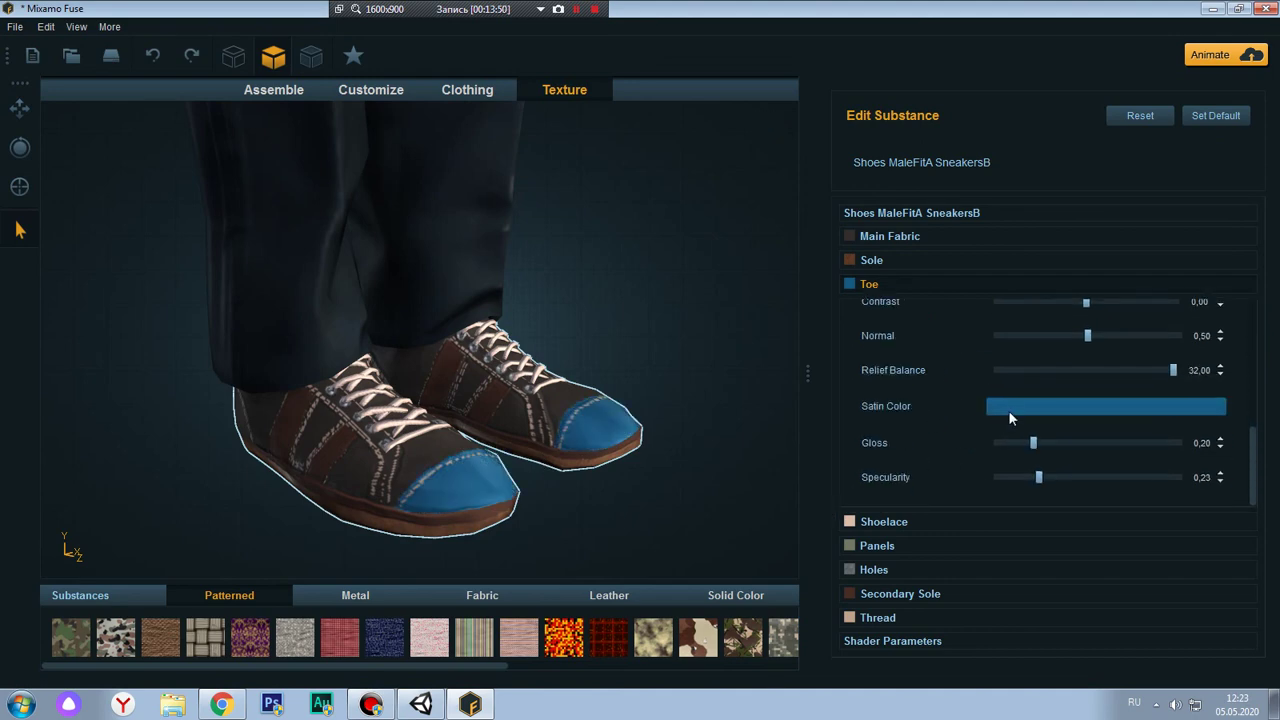
Set the toe satin colour to near-black navy (Hue 240, Sat 248, Val 26), saved as a custom colour
{"action": "left_click", "coordinate": [1008, 410]}
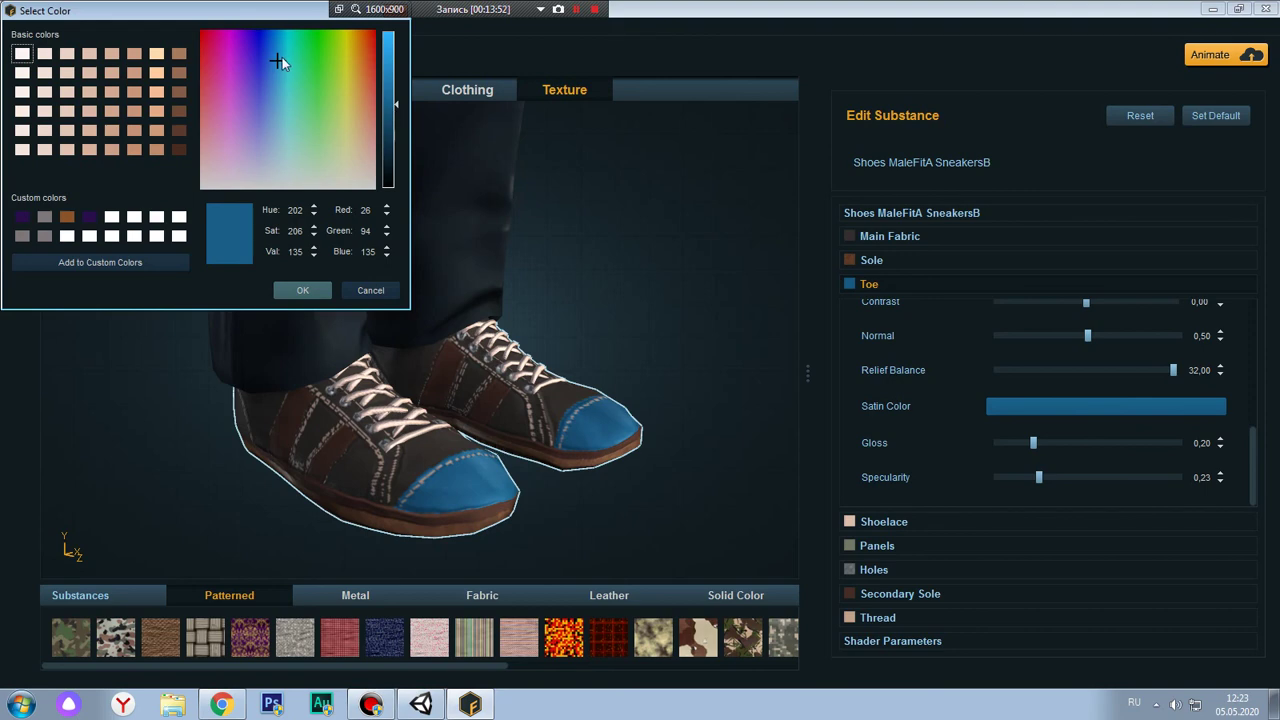
{"action": "left_click_drag", "start_coordinate": [263, 58], "coordinate": [254, 33]}
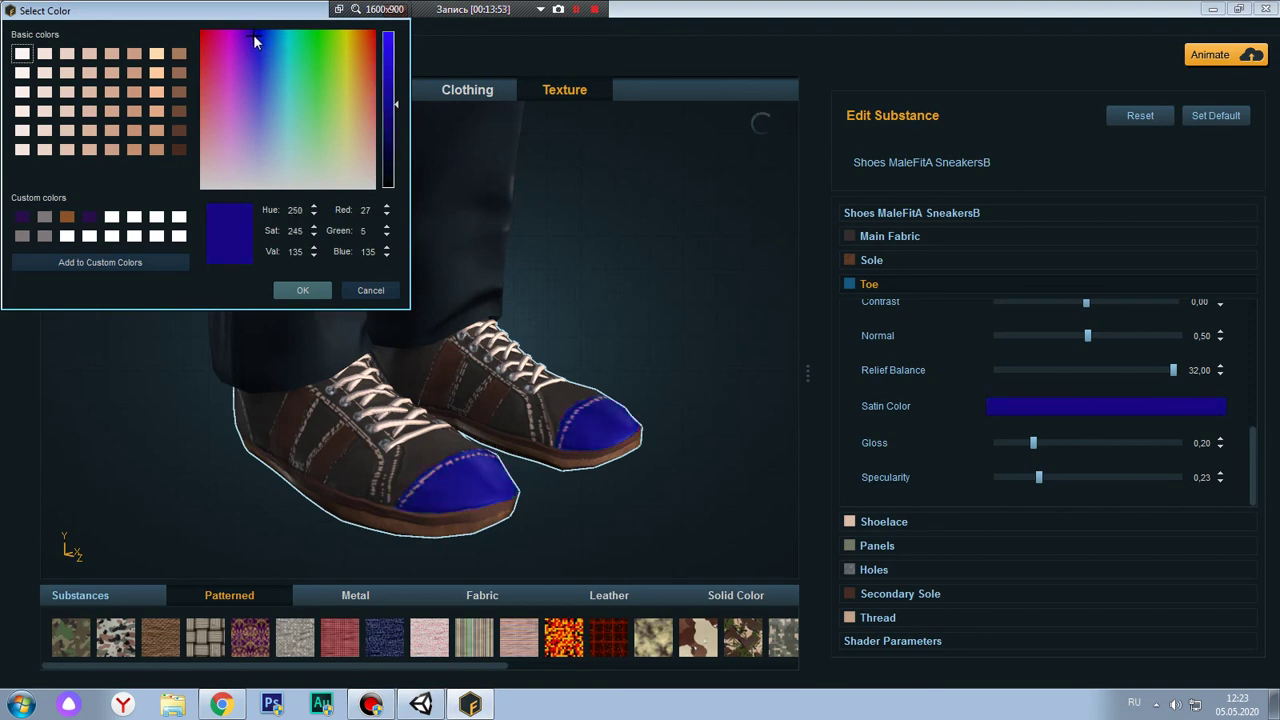
{"action": "mouse_move", "coordinate": [391, 125]}
{"action": "left_mouse_down"}
{"action": "mouse_move", "coordinate": [397, 188]}
{"action": "mouse_move", "coordinate": [398, 177]}
{"action": "left_mouse_up"}
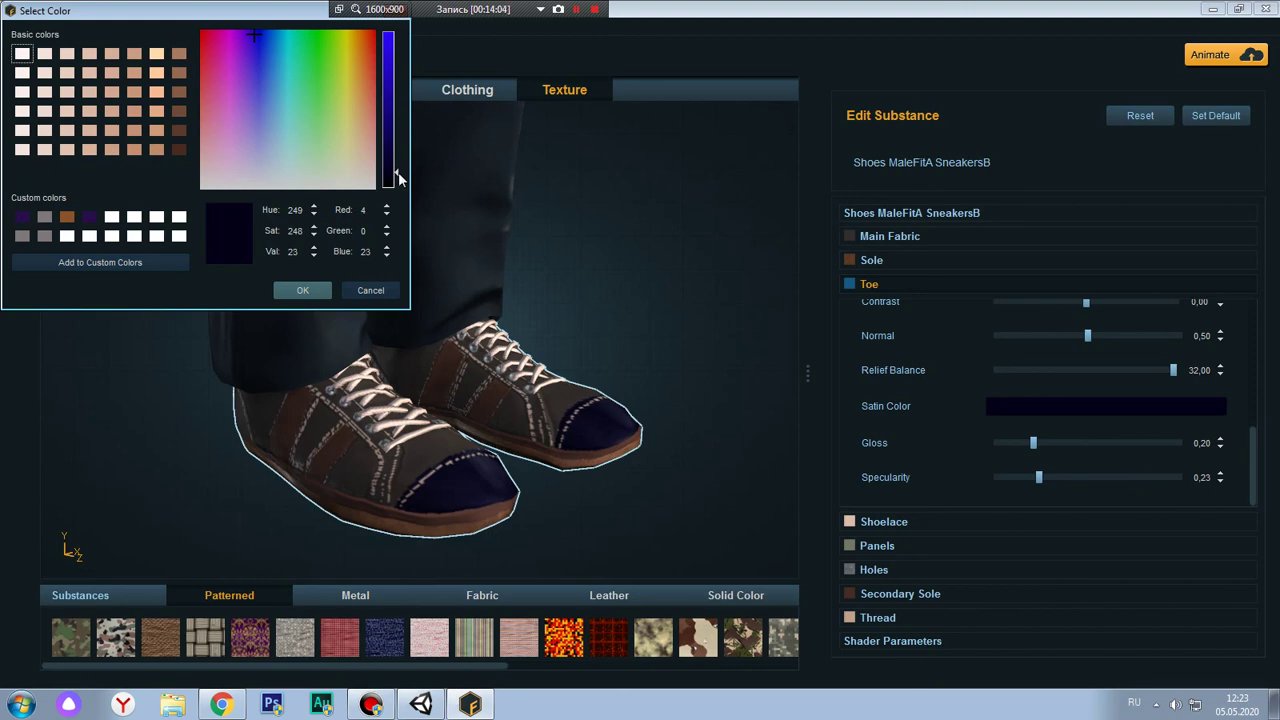
{"action": "left_click", "coordinate": [111, 217]}
{"action": "left_click", "coordinate": [112, 260]}
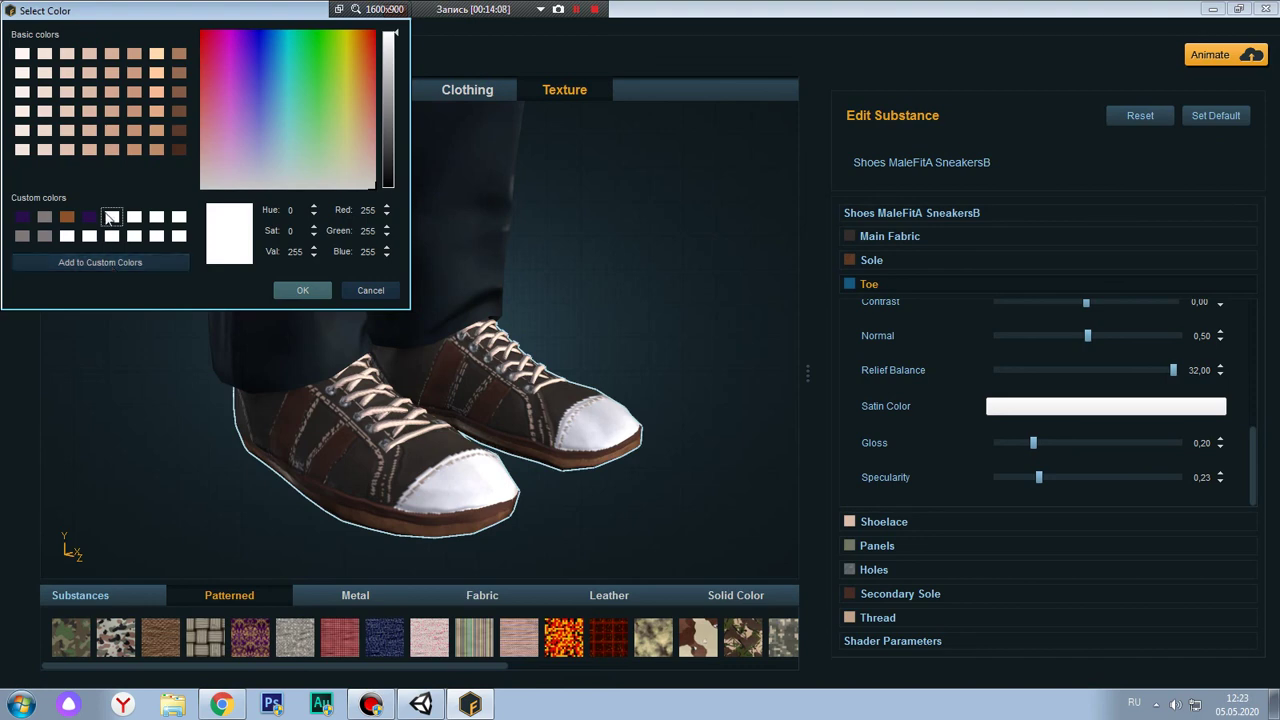
{"action": "left_click", "coordinate": [114, 260]}
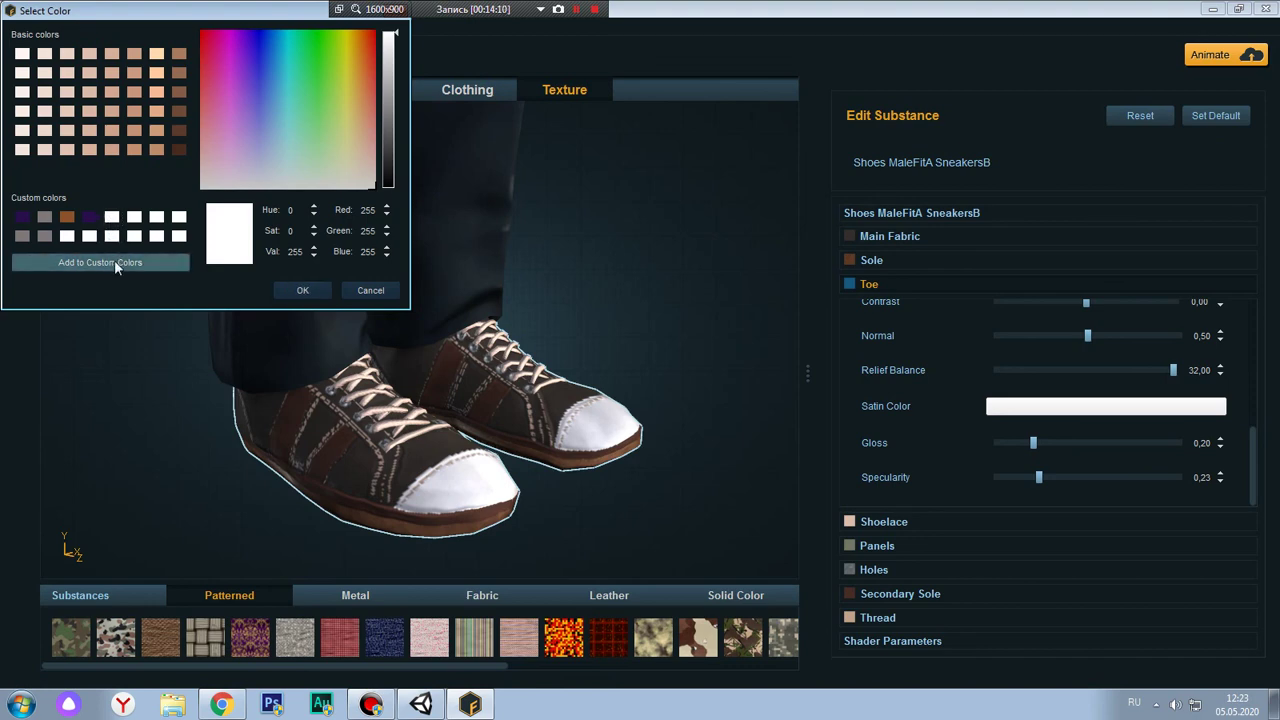
{"action": "left_click", "coordinate": [112, 234]}
{"action": "left_click", "coordinate": [111, 217]}
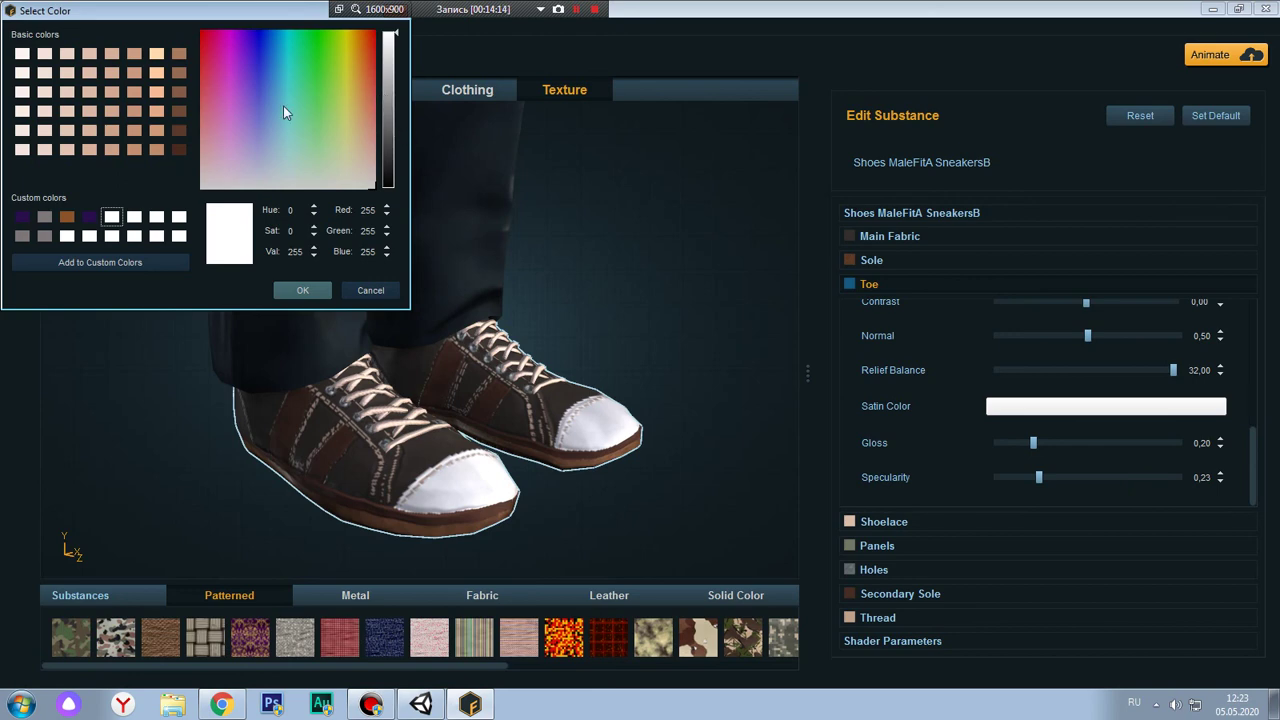
{"action": "left_click", "coordinate": [258, 36]}
{"action": "left_click_drag", "start_coordinate": [388, 132], "coordinate": [396, 176]}
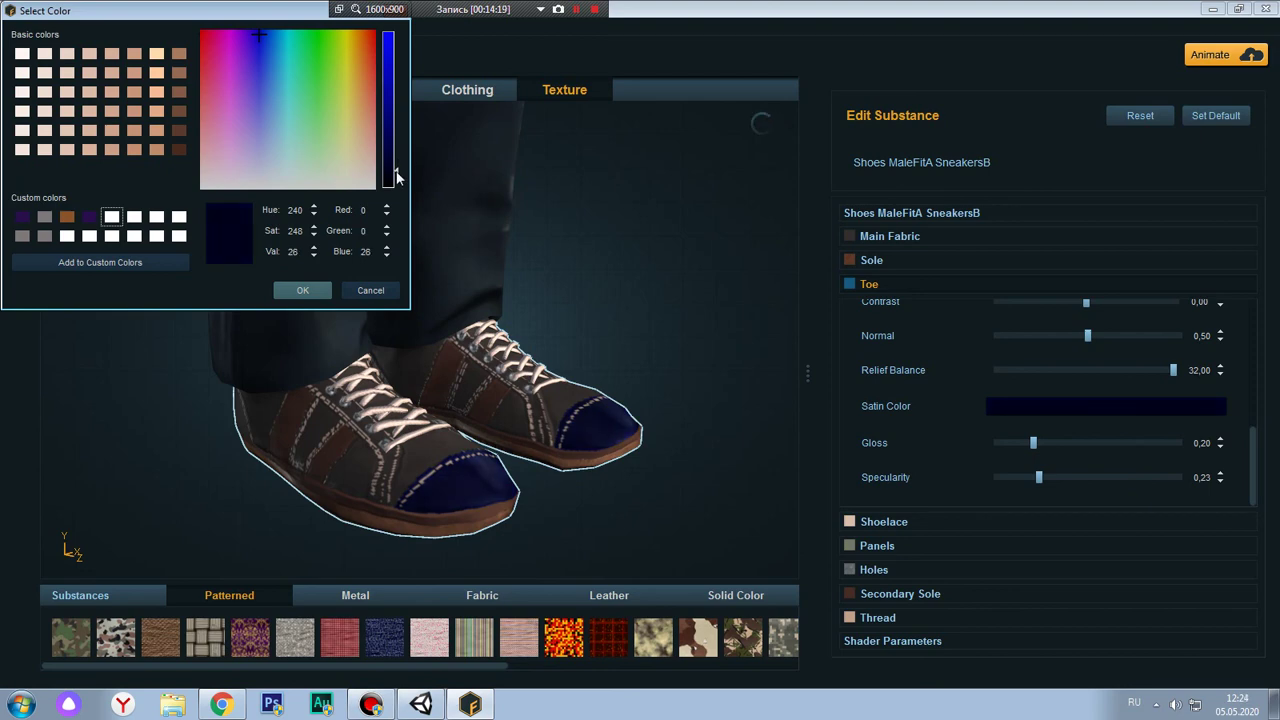
{"action": "left_click", "coordinate": [132, 263]}
{"action": "left_click", "coordinate": [302, 290]}
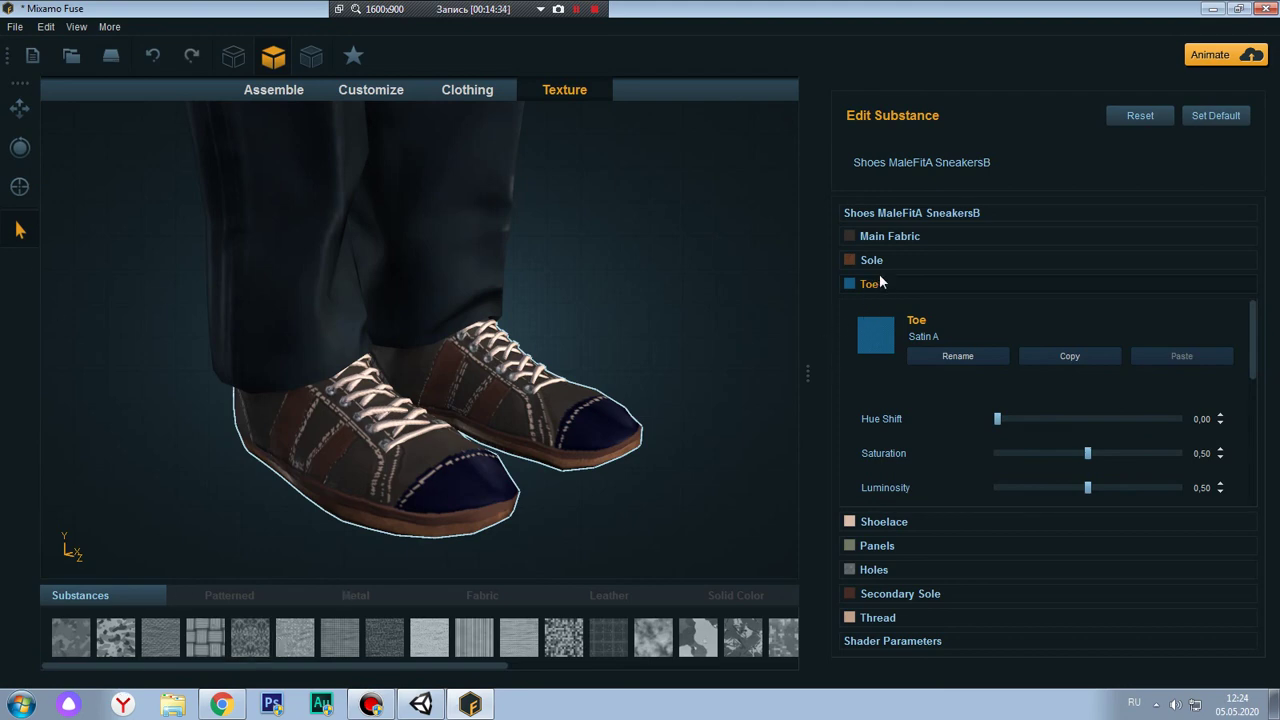
Expand Sole and set its Leather Color to black (Value 0)
{"action": "scroll", "coordinate": [921, 360], "scroll_direction": "down", "scroll_amount": 3}
{"action": "scroll", "coordinate": [921, 361], "scroll_direction": "down", "scroll_amount": 1}
{"action": "scroll", "coordinate": [921, 361], "scroll_direction": "up", "scroll_amount": 3}
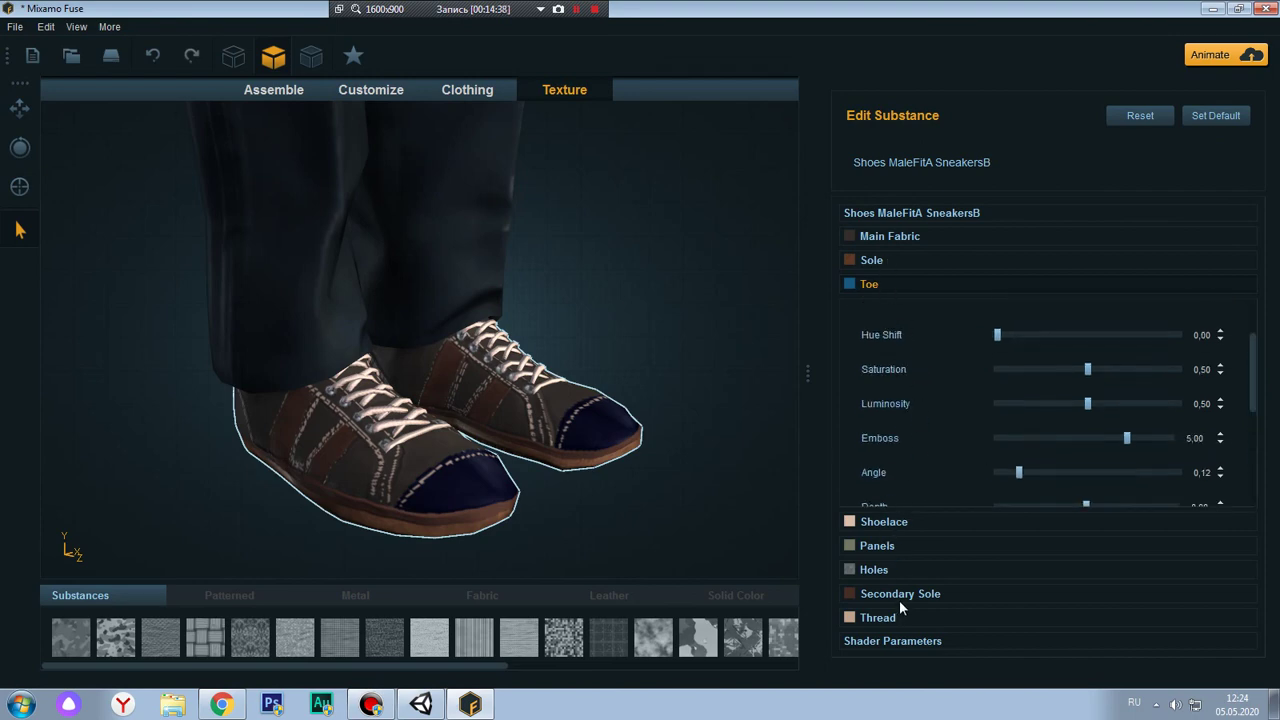
{"action": "left_click", "coordinate": [888, 259]}
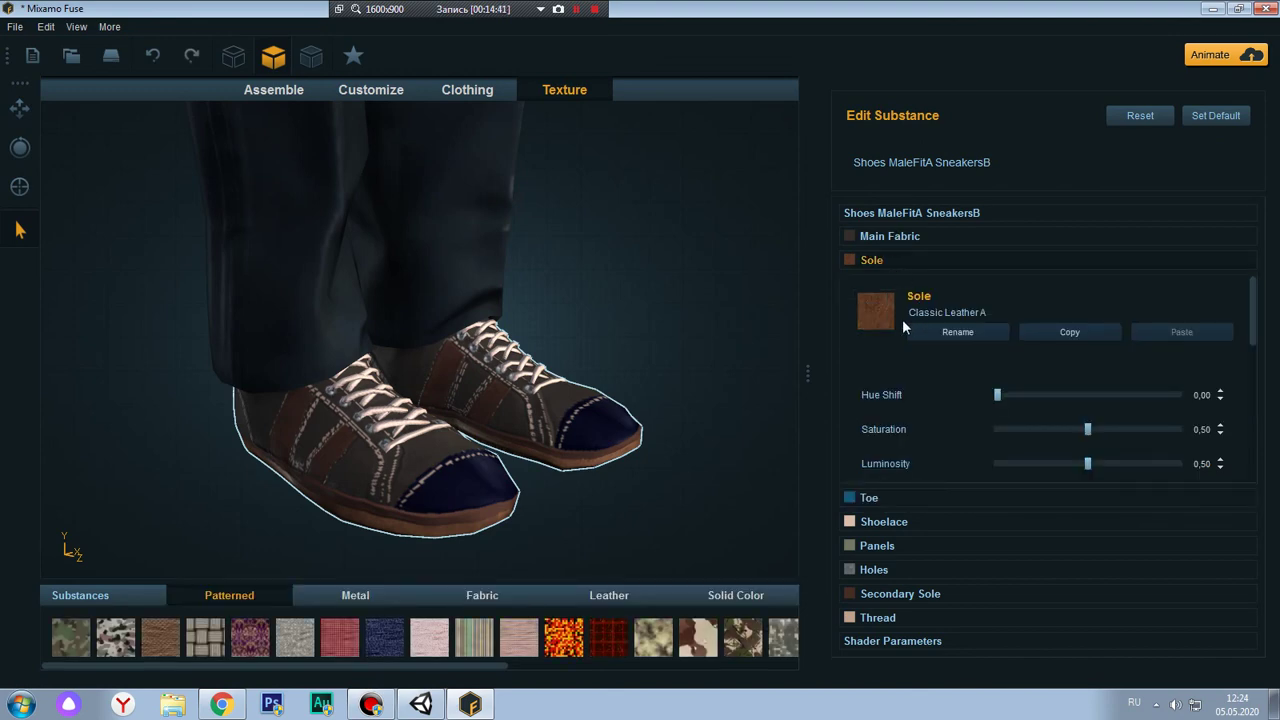
{"action": "scroll", "coordinate": [915, 350], "scroll_direction": "down", "scroll_amount": 3}
{"action": "scroll", "coordinate": [932, 397], "scroll_direction": "down", "scroll_amount": 3}
{"action": "left_click", "coordinate": [1022, 386]}
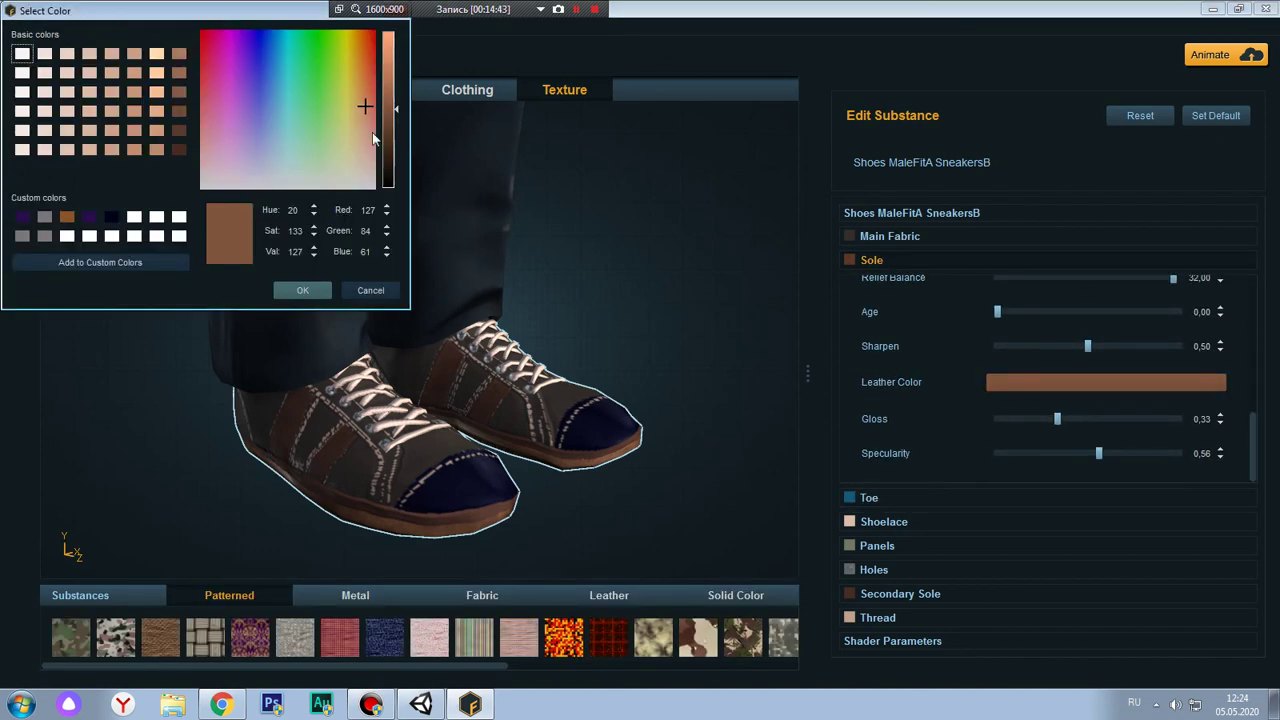
{"action": "left_click", "coordinate": [277, 110]}
{"action": "left_click", "coordinate": [243, 155]}
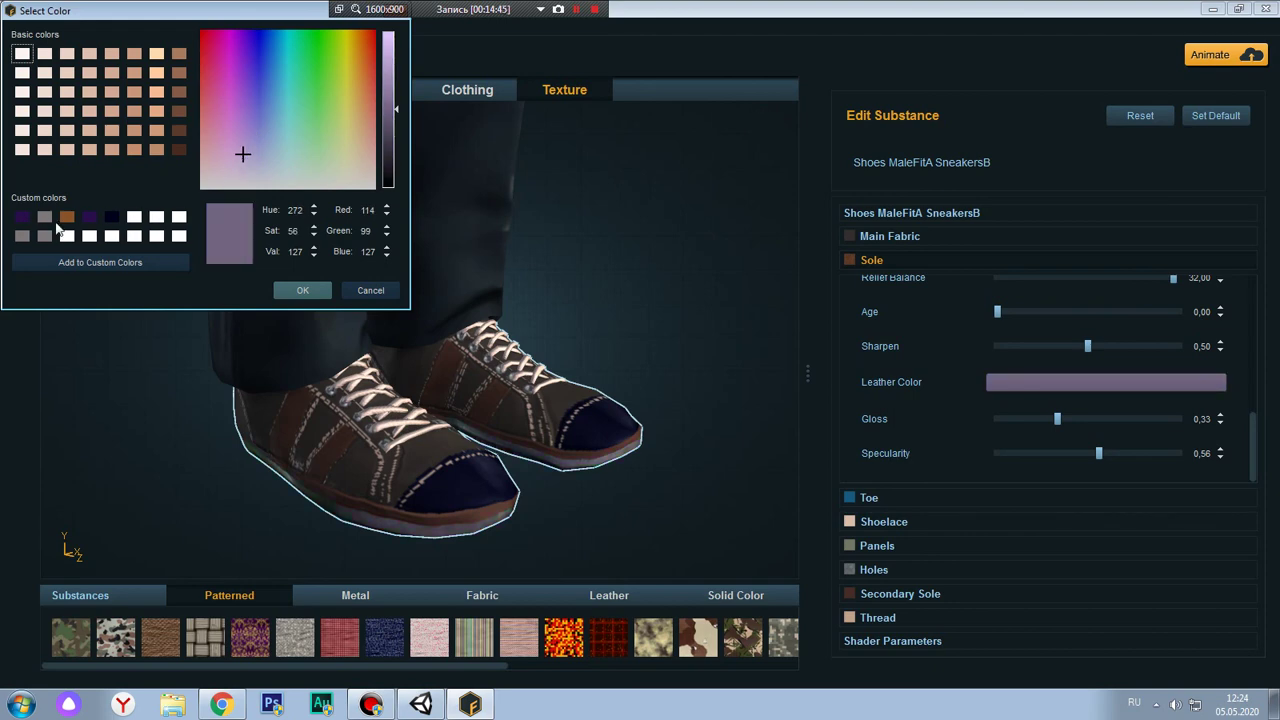
{"action": "left_click", "coordinate": [112, 217]}
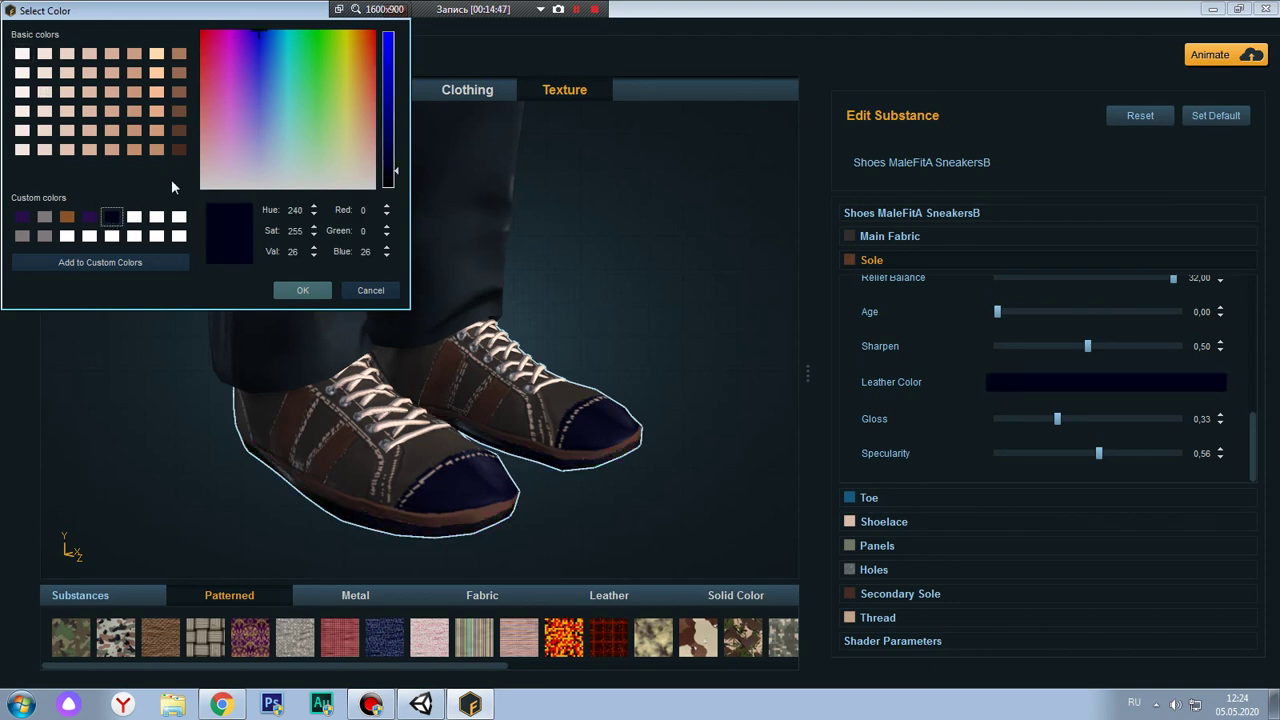
{"action": "left_click_drag", "start_coordinate": [396, 172], "coordinate": [396, 189]}
{"action": "left_click", "coordinate": [99, 221]}
{"action": "left_click", "coordinate": [112, 219]}
{"action": "left_click", "coordinate": [89, 111]}
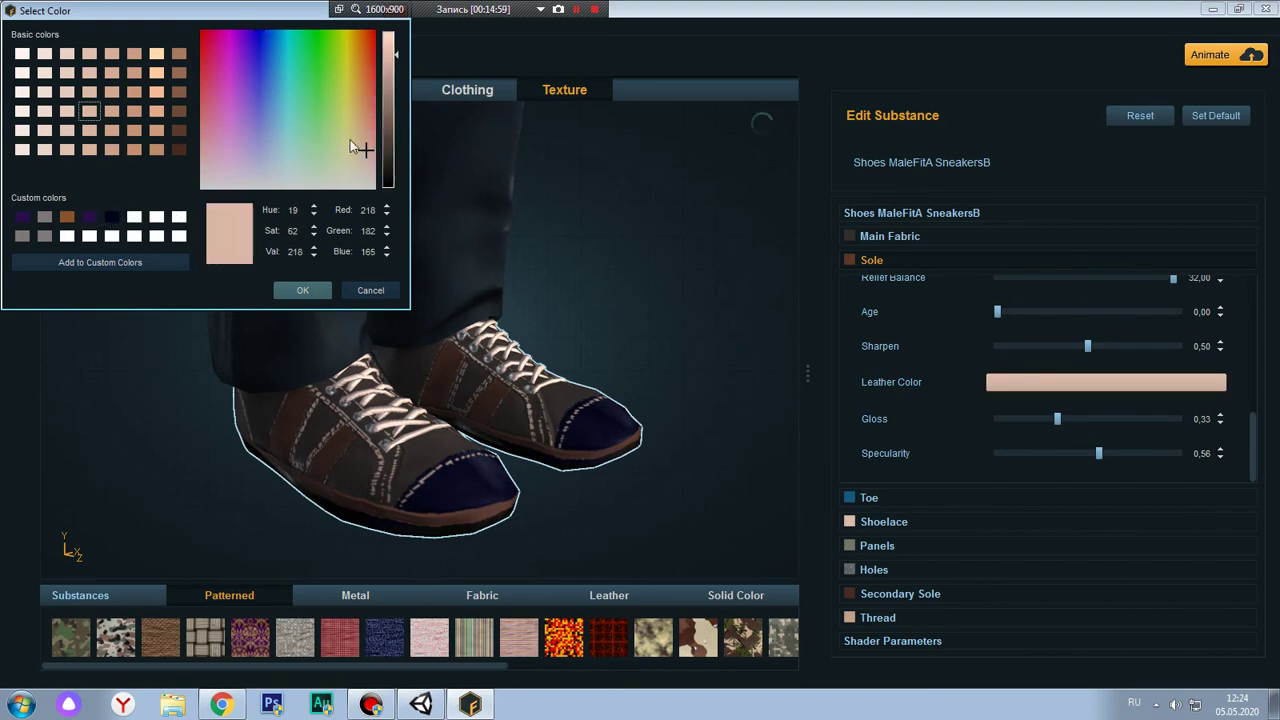
{"action": "left_click_drag", "start_coordinate": [392, 45], "coordinate": [396, 233]}
{"action": "left_click", "coordinate": [318, 291]}
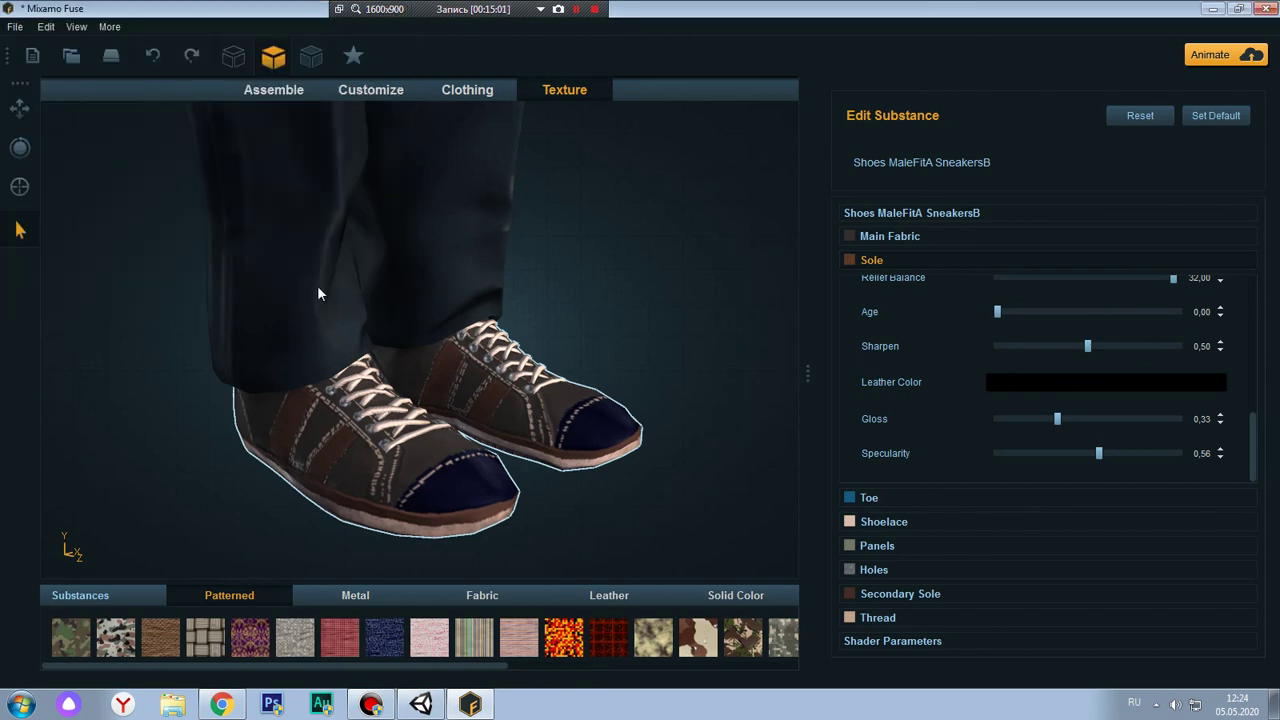
Inspect the sole from the side and reconfirm its leather colour as fully black
{"action": "left_click_drag", "start_coordinate": [531, 509], "coordinate": [612, 454]}
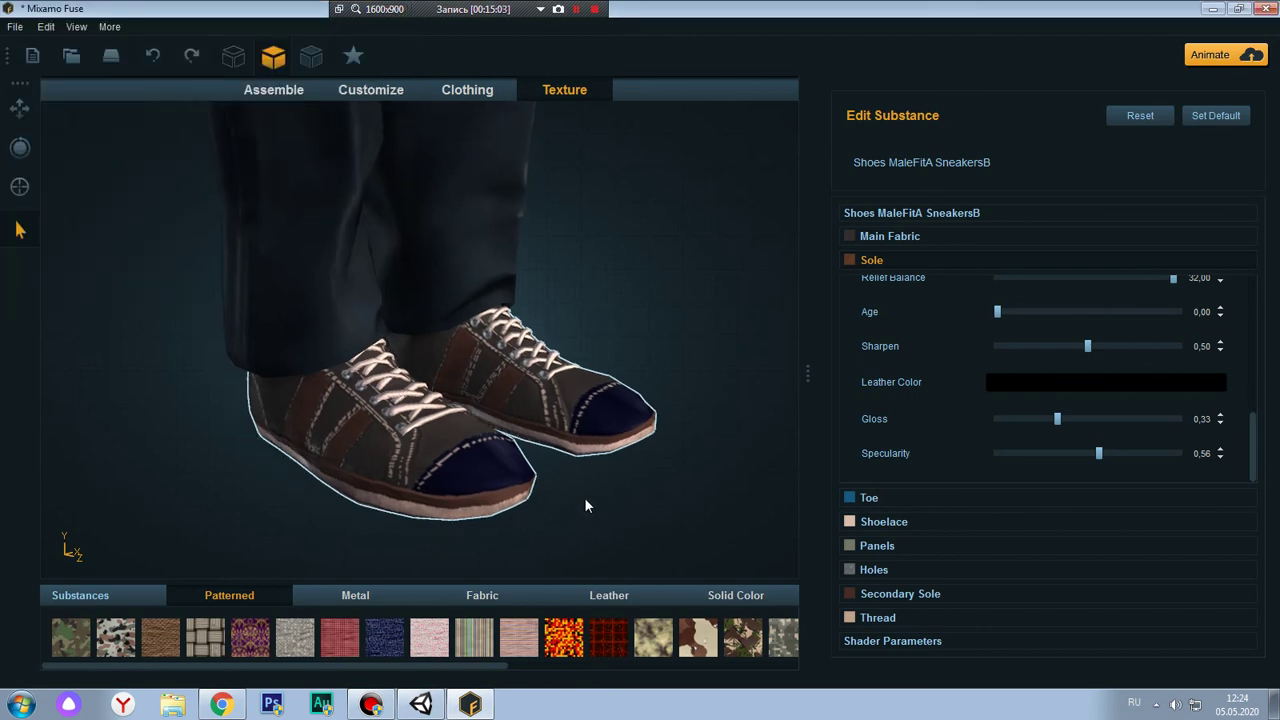
{"action": "scroll", "coordinate": [590, 400], "scroll_direction": "up", "scroll_amount": 5}
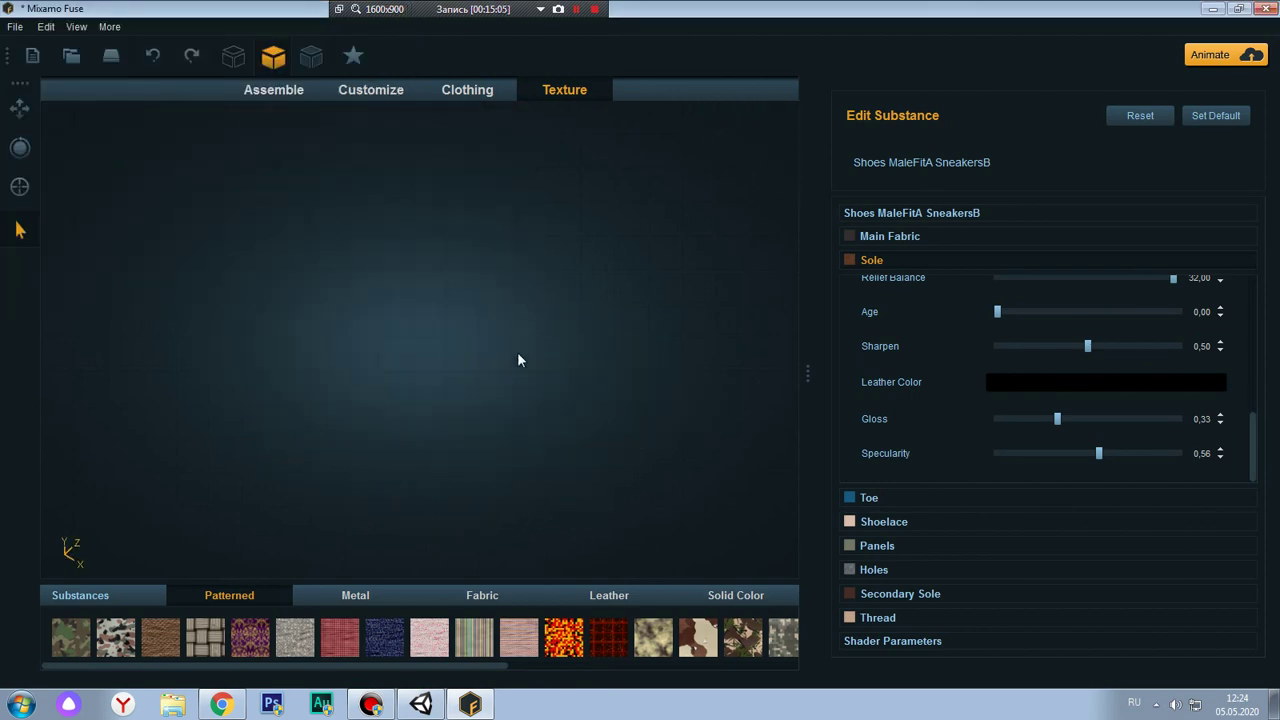
{"action": "scroll", "coordinate": [517, 352], "scroll_direction": "down", "scroll_amount": 5}
{"action": "left_click_drag", "start_coordinate": [523, 397], "coordinate": [541, 417]}
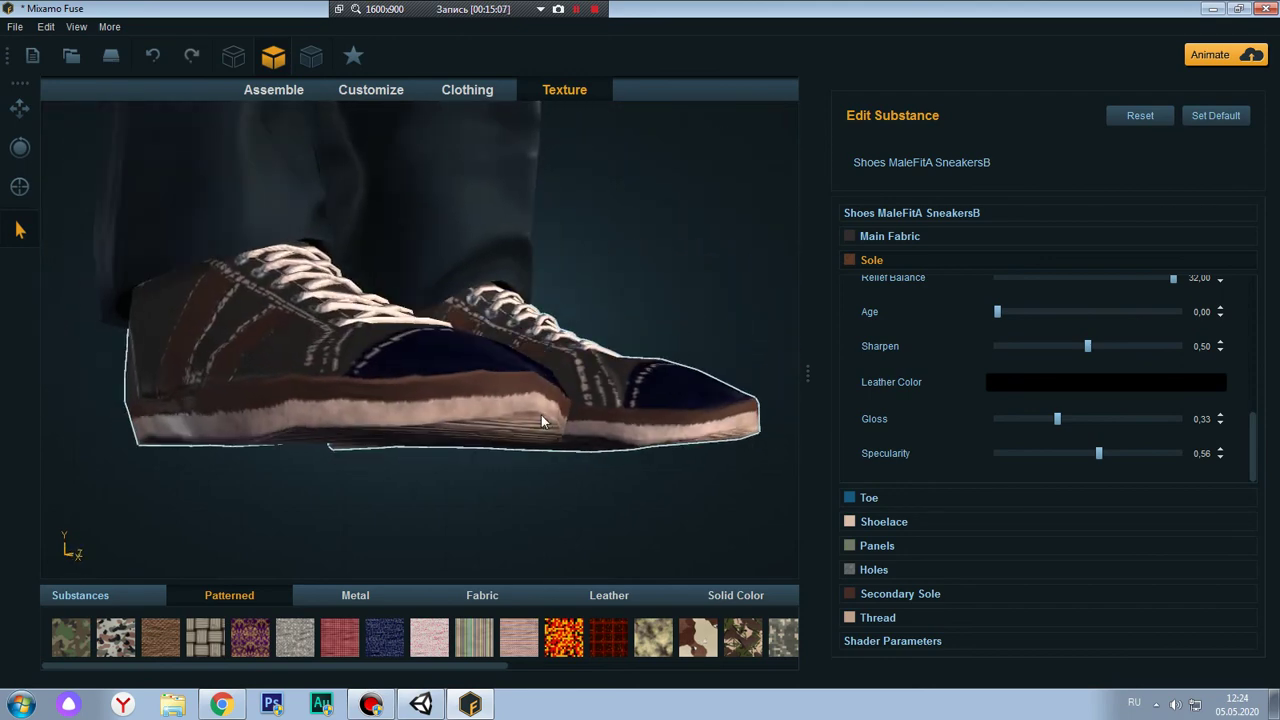
{"action": "left_click", "coordinate": [1040, 383]}
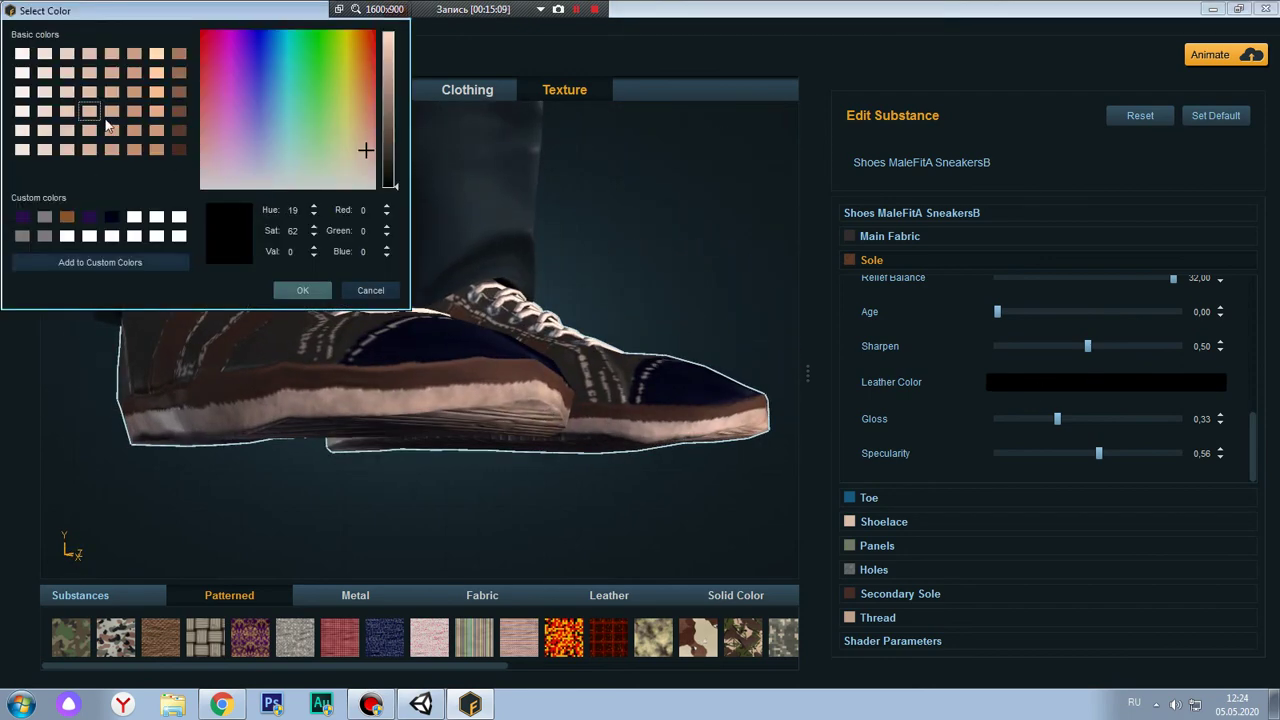
{"action": "left_click", "coordinate": [318, 292]}
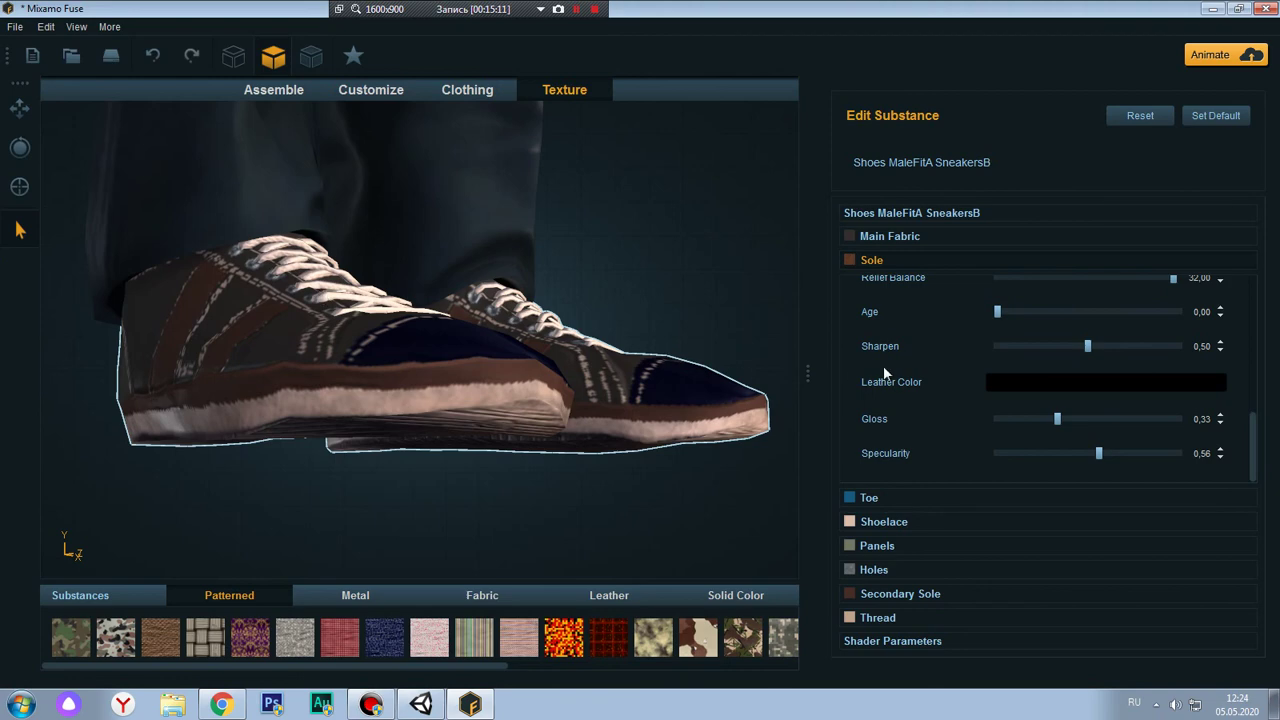
{"action": "left_click", "coordinate": [1011, 385]}
{"action": "left_click_drag", "start_coordinate": [390, 178], "coordinate": [396, 197]}
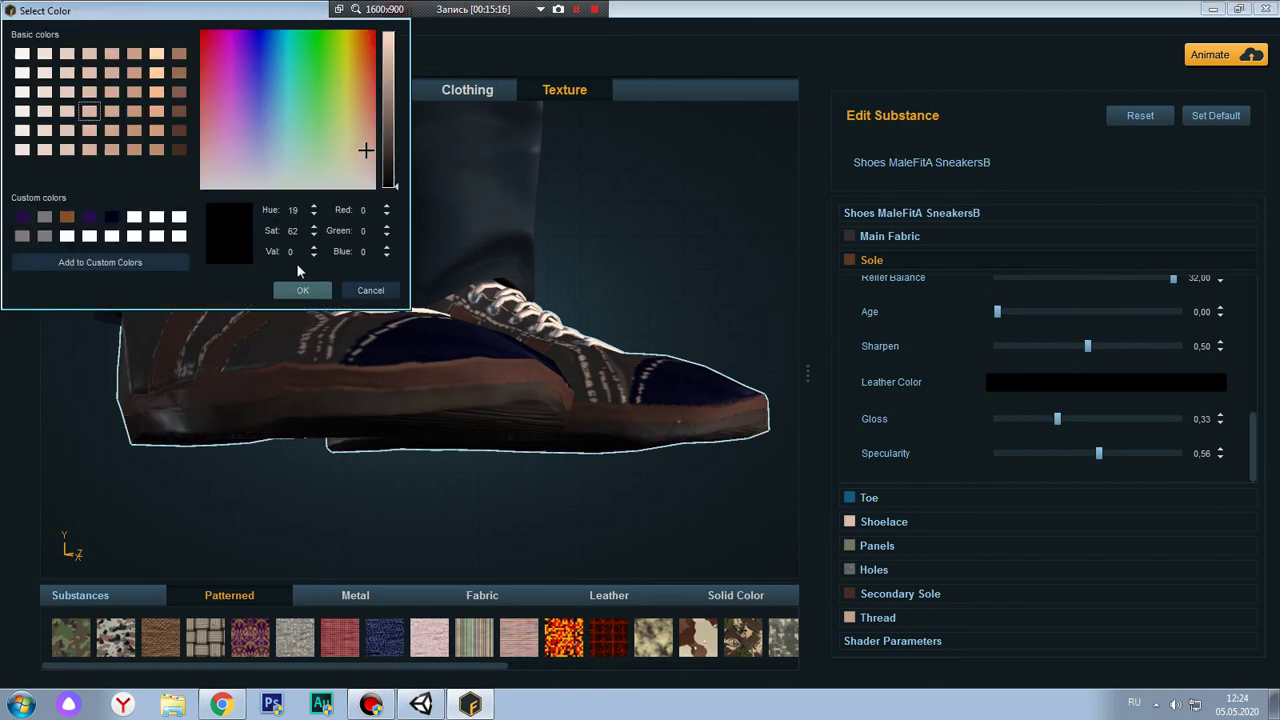
{"action": "left_click", "coordinate": [302, 290]}
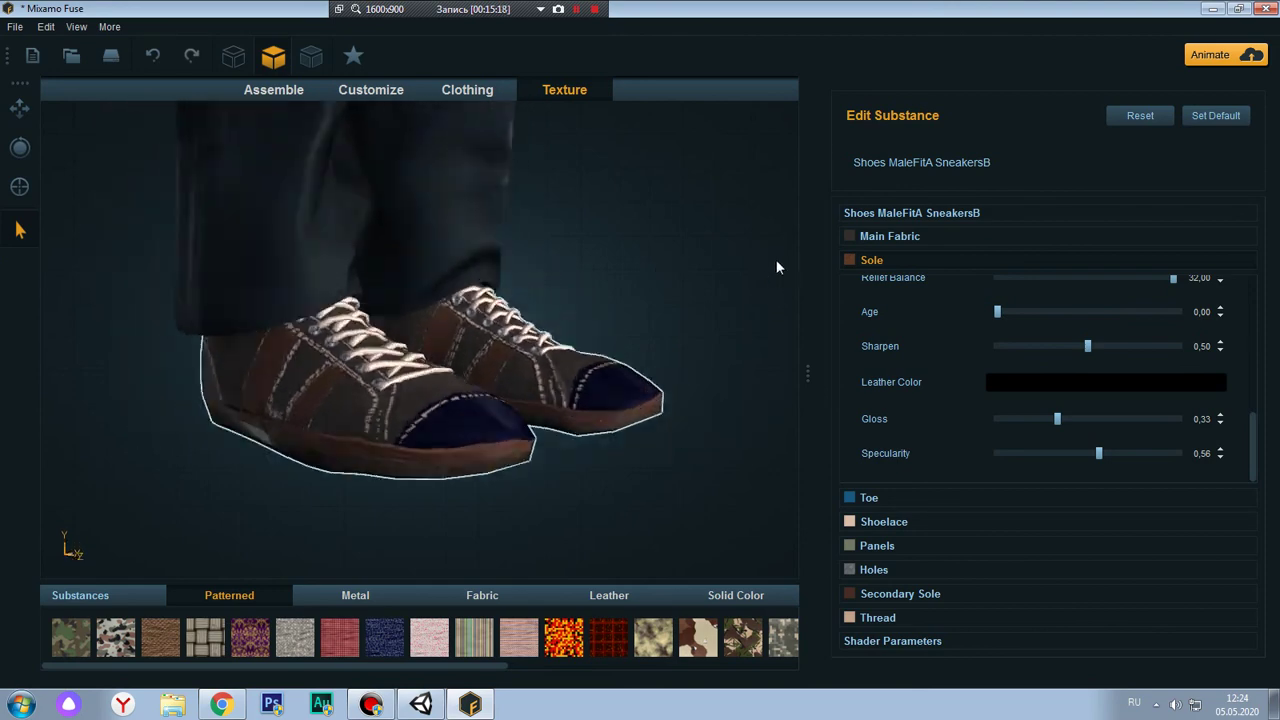
Set the Main Fabric colour to the saved navy, darkened slightly
{"action": "left_click", "coordinate": [884, 234]}
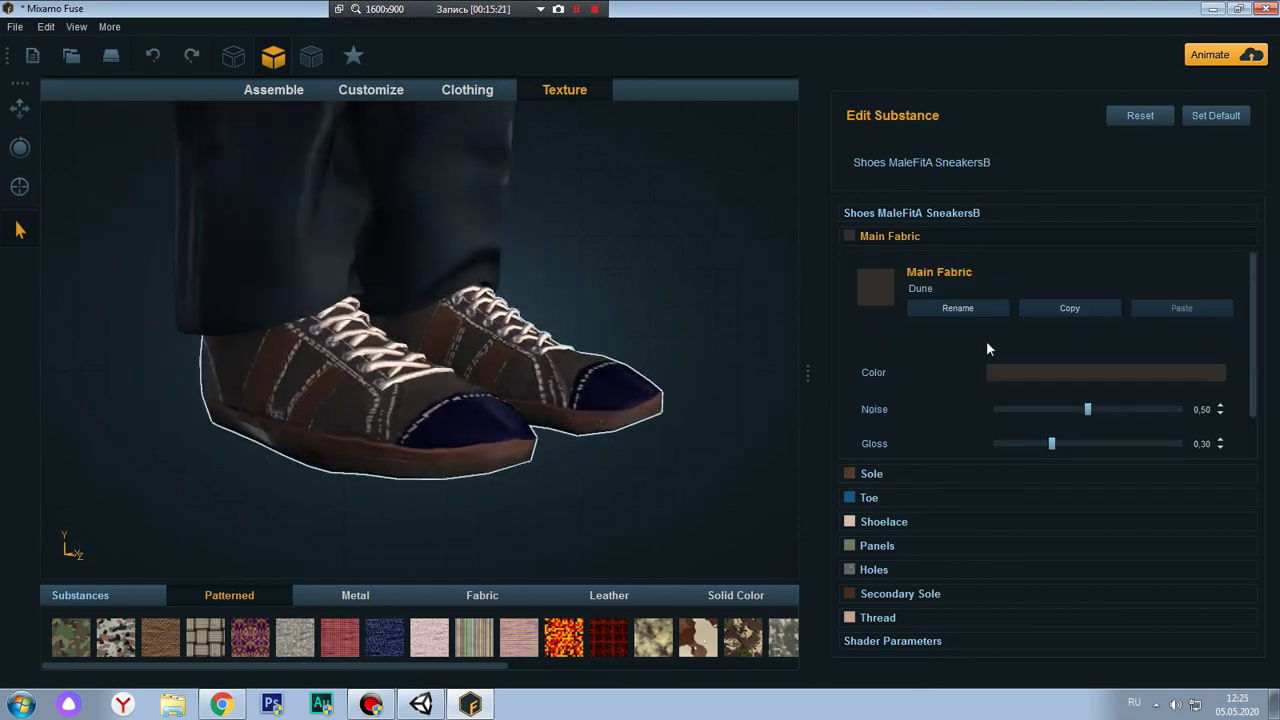
{"action": "left_click", "coordinate": [1051, 381]}
{"action": "left_click", "coordinate": [112, 232]}
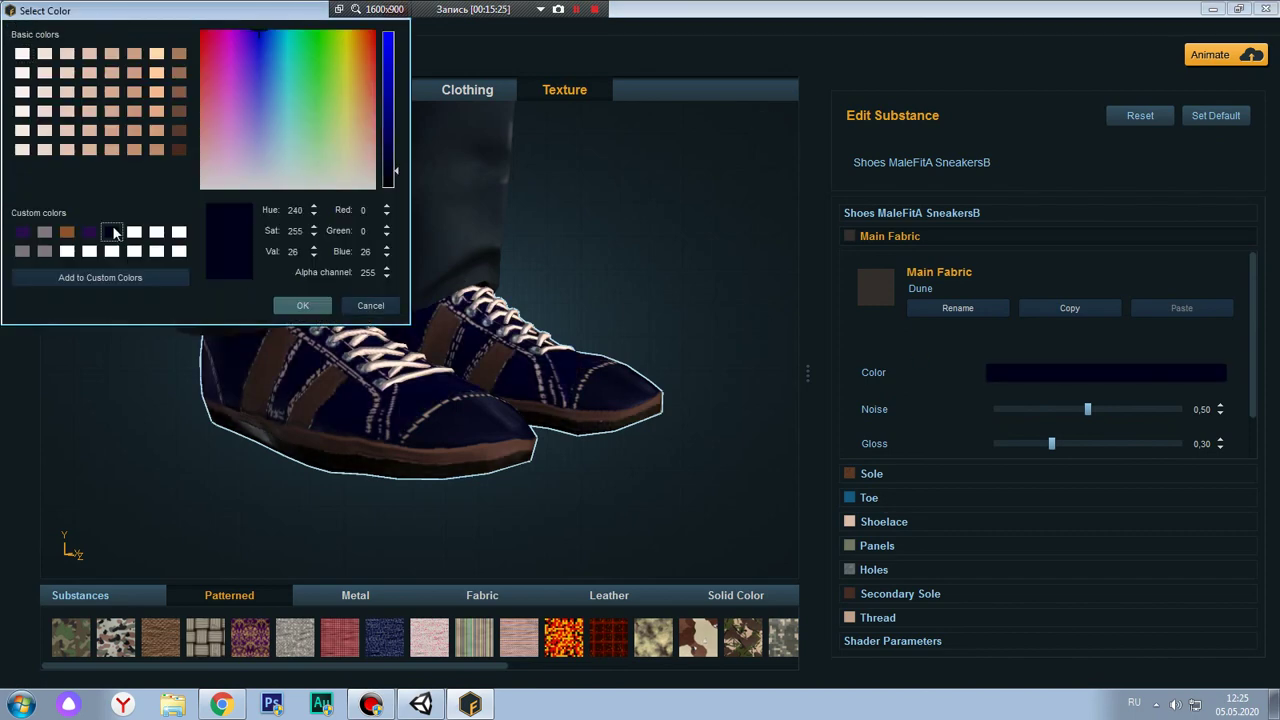
{"action": "left_click_drag", "start_coordinate": [394, 173], "coordinate": [399, 185]}
{"action": "left_click", "coordinate": [314, 315]}
Try teal, blue and white on the Thread colour, then cancel to keep Indian Khaki
{"action": "left_click_drag", "start_coordinate": [610, 235], "coordinate": [577, 260]}
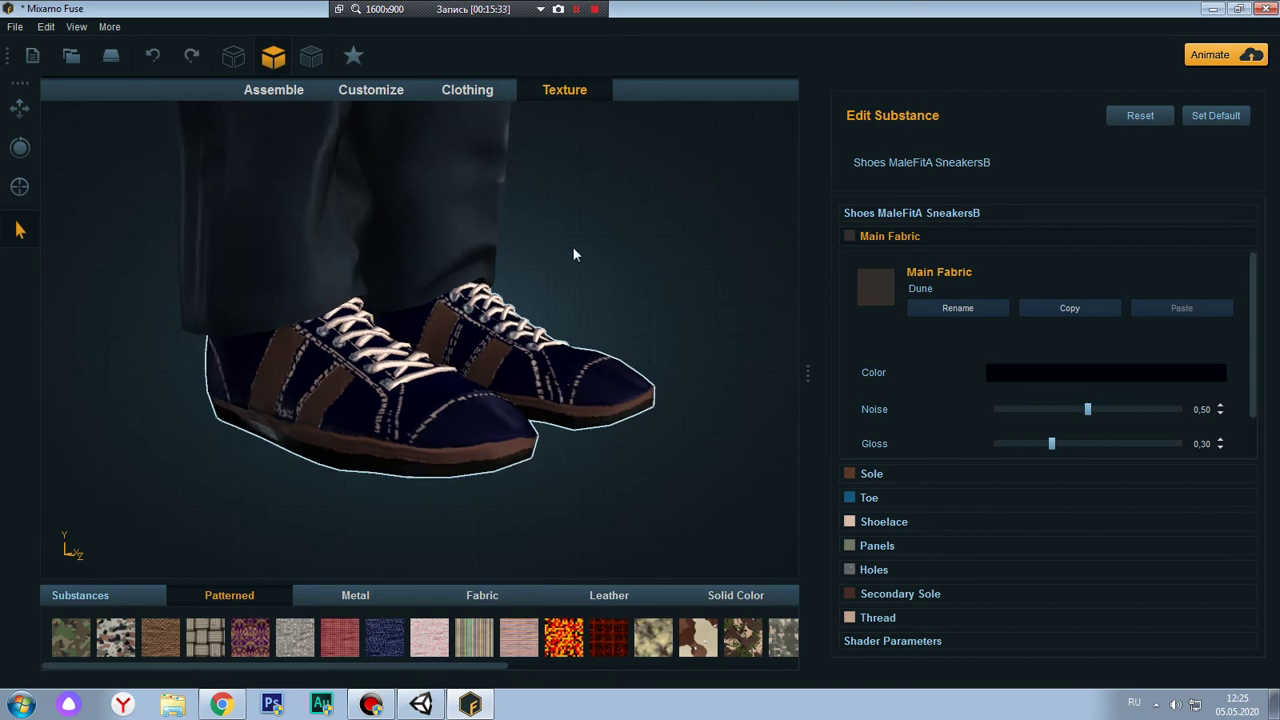
{"action": "left_click", "coordinate": [887, 624]}
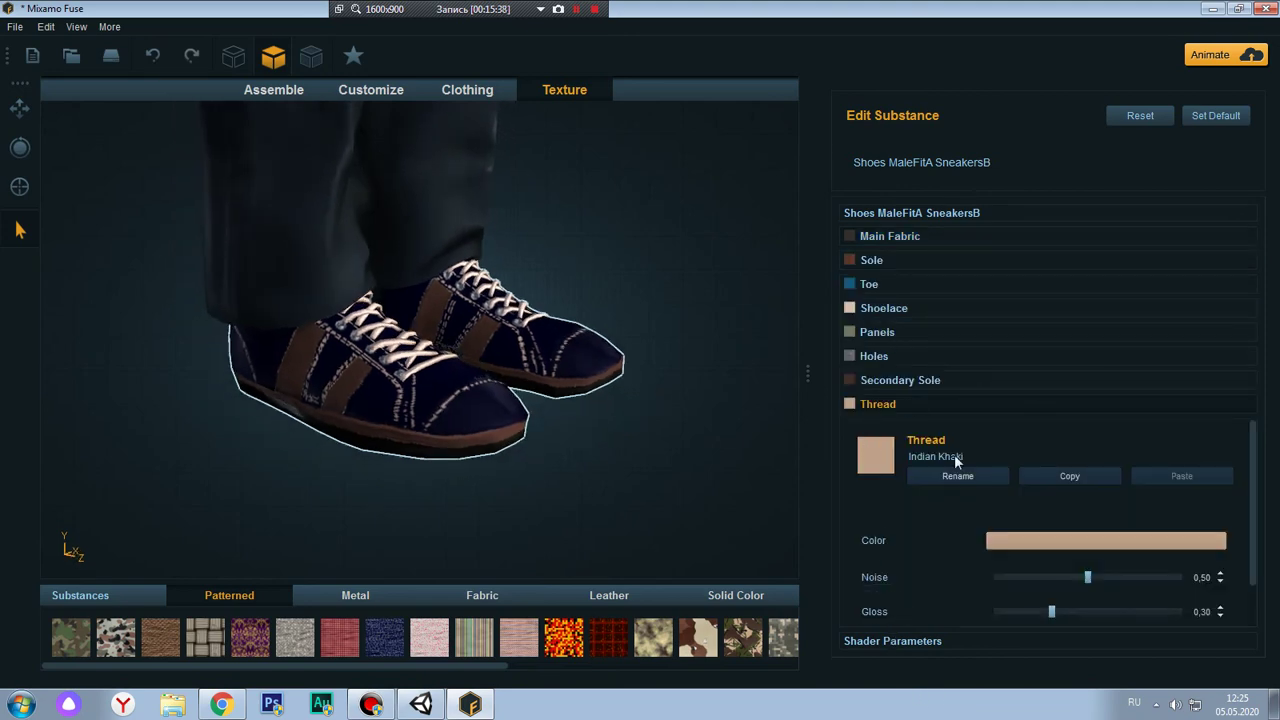
{"action": "left_click", "coordinate": [1034, 538]}
{"action": "left_click", "coordinate": [284, 75]}
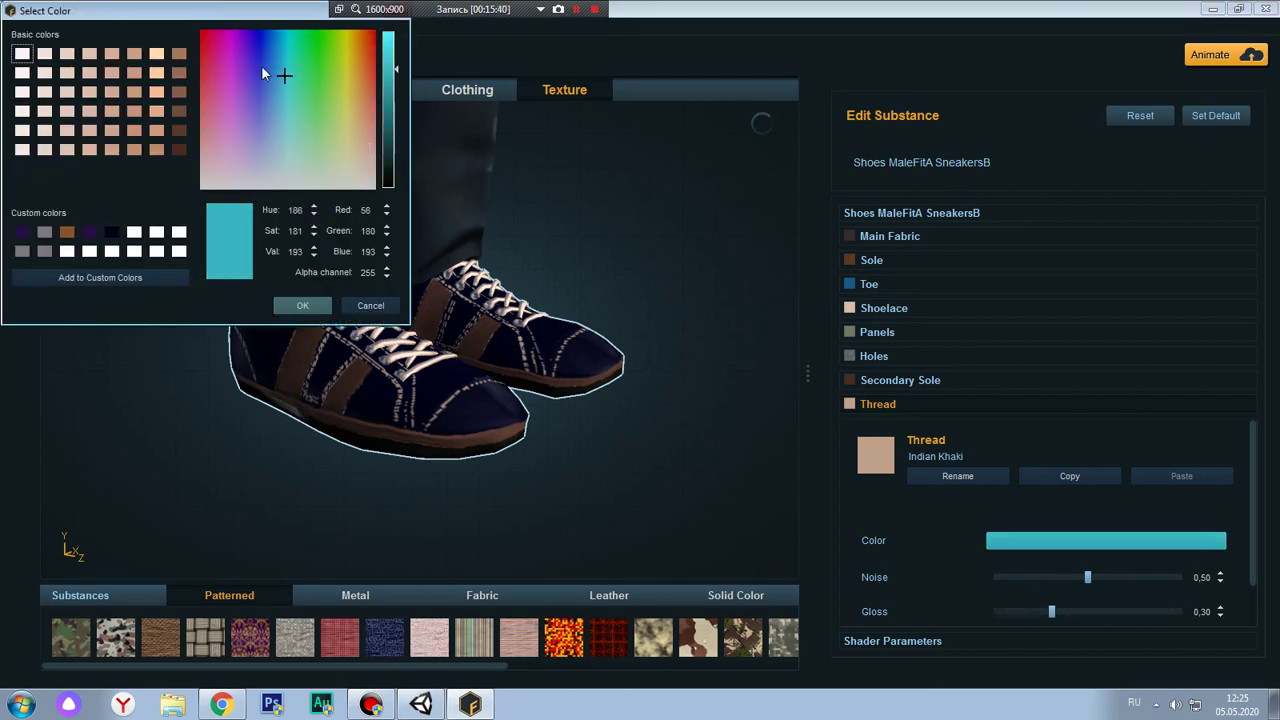
{"action": "left_click", "coordinate": [260, 66]}
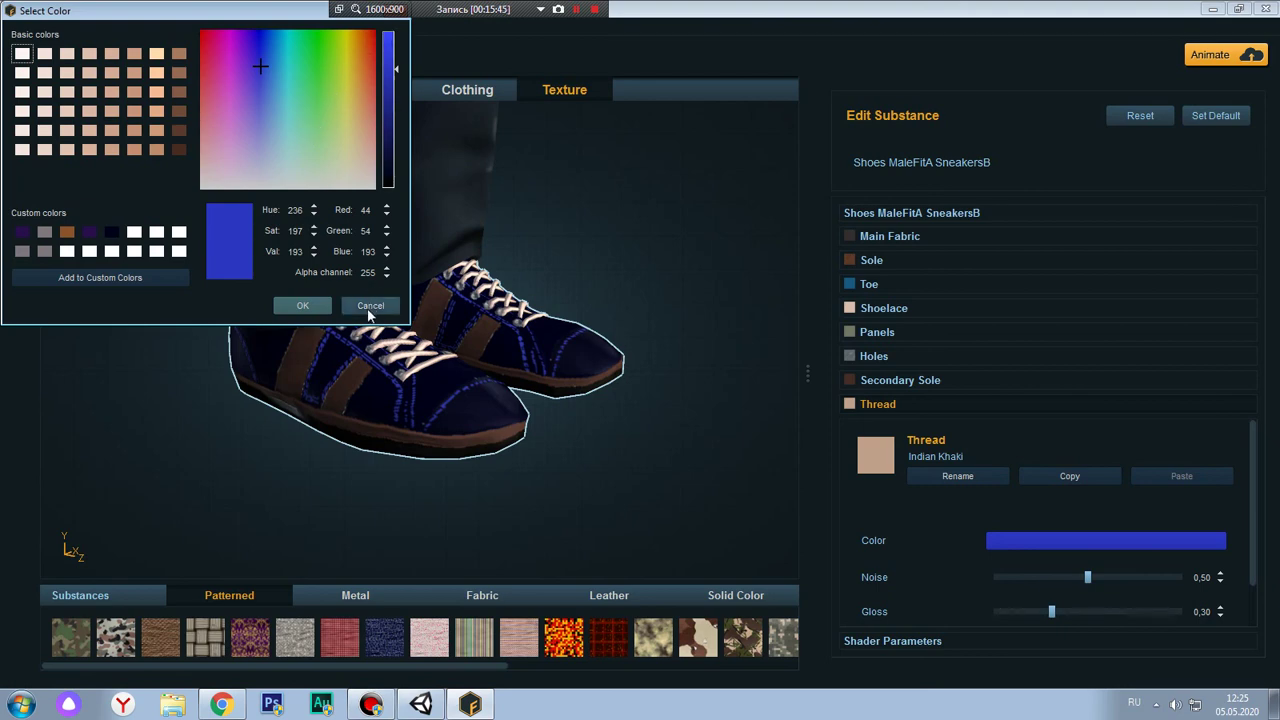
{"action": "left_click", "coordinate": [224, 187]}
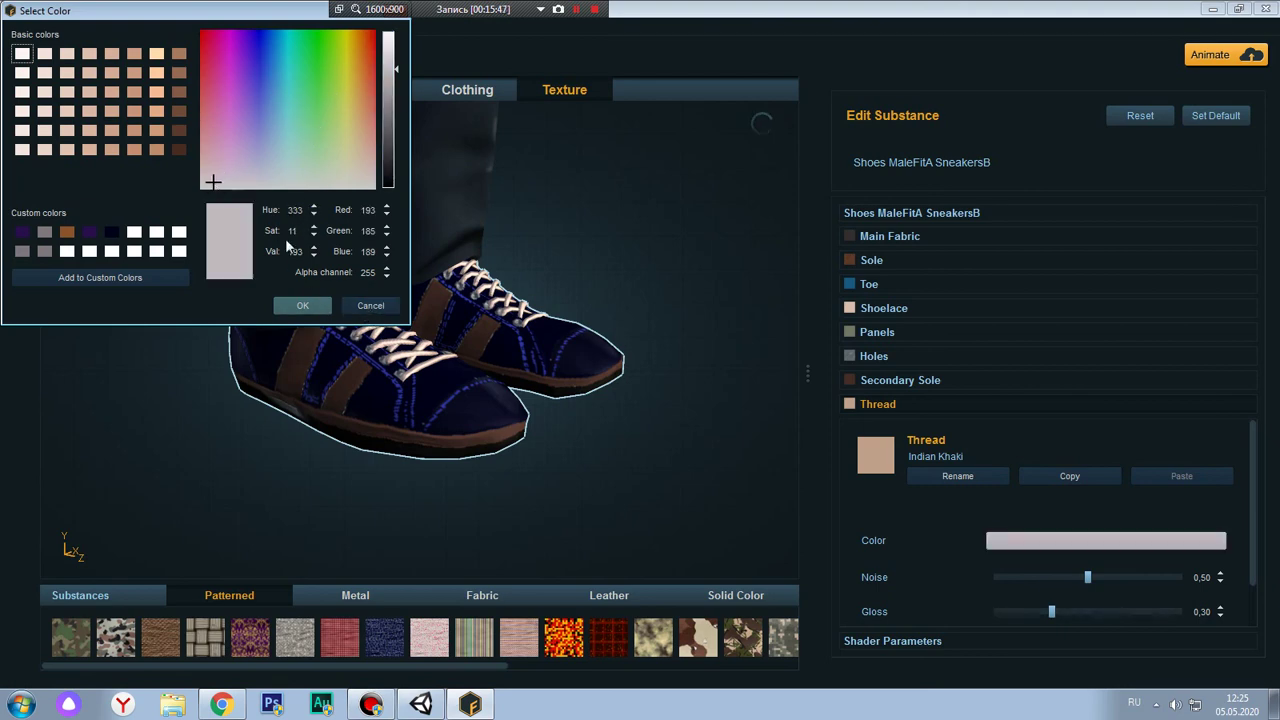
{"action": "left_click", "coordinate": [370, 305]}
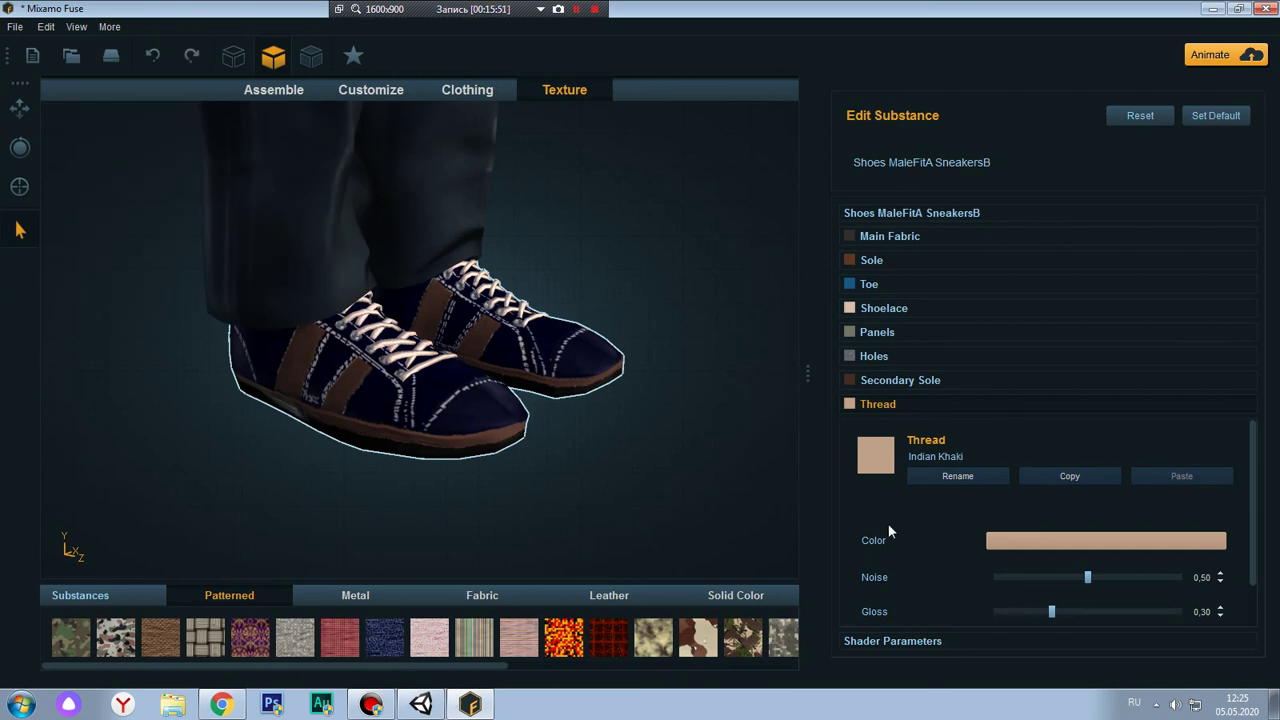
{"action": "scroll", "coordinate": [888, 535], "scroll_direction": "down", "scroll_amount": 2}
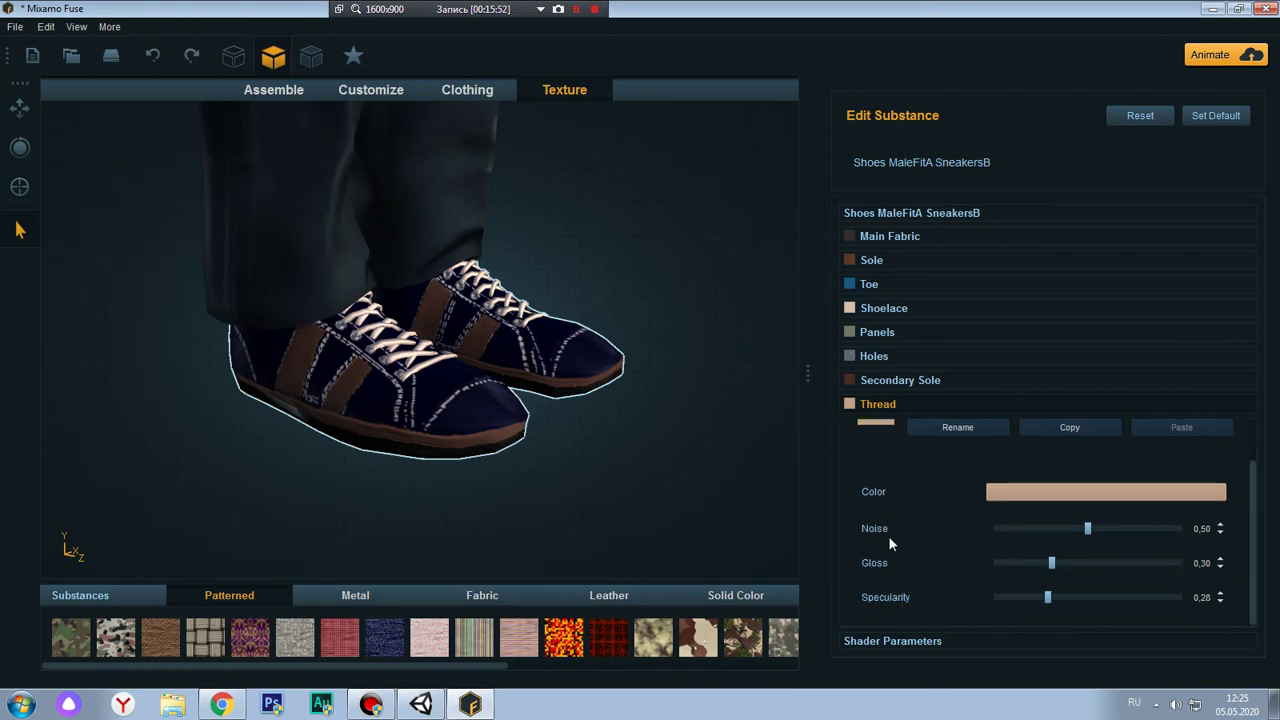
Set the Secondary Sole colour to the saved dark blue, lowered to Val 11
{"action": "left_click", "coordinate": [913, 644]}
{"action": "scroll", "coordinate": [908, 528], "scroll_direction": "down", "scroll_amount": 3}
{"action": "scroll", "coordinate": [909, 530], "scroll_direction": "up", "scroll_amount": 3}
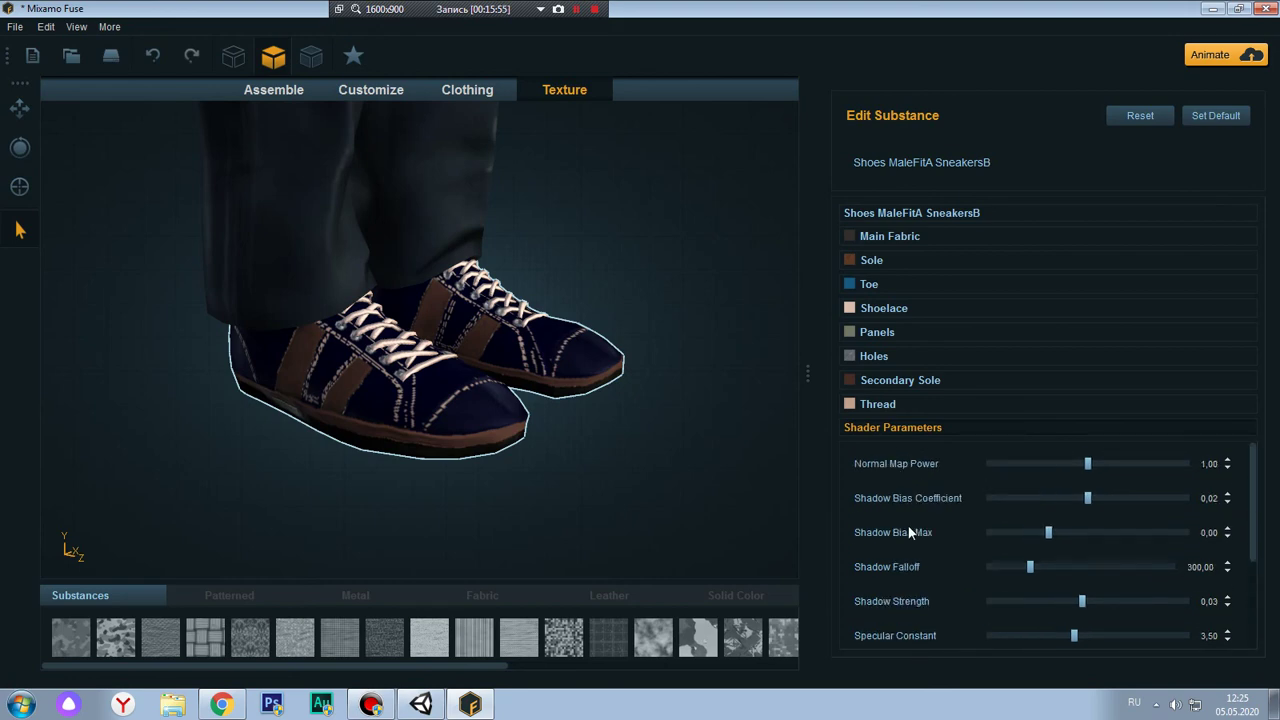
{"action": "scroll", "coordinate": [909, 531], "scroll_direction": "down", "scroll_amount": 2}
{"action": "scroll", "coordinate": [909, 531], "scroll_direction": "down", "scroll_amount": 1}
{"action": "scroll", "coordinate": [909, 531], "scroll_direction": "up", "scroll_amount": 3}
{"action": "scroll", "coordinate": [905, 475], "scroll_direction": "down", "scroll_amount": 3}
{"action": "scroll", "coordinate": [905, 475], "scroll_direction": "up", "scroll_amount": 3}
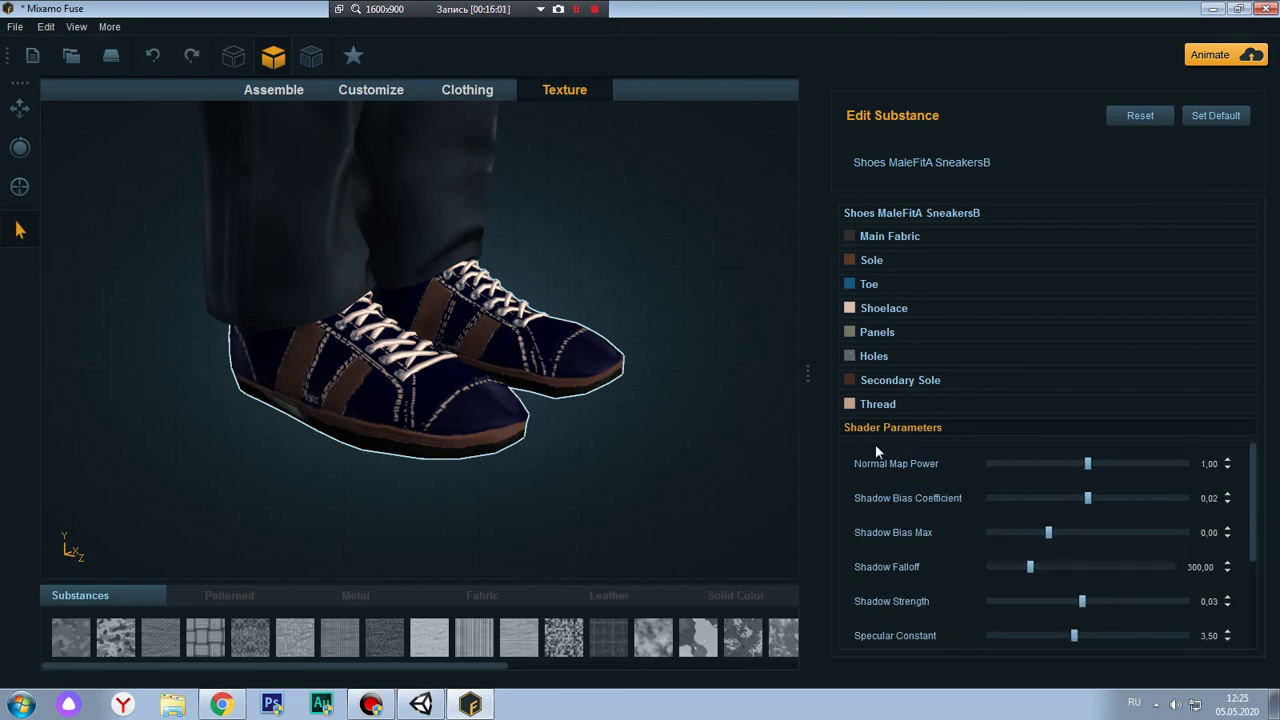
{"action": "left_click", "coordinate": [887, 384]}
{"action": "left_click", "coordinate": [1020, 518]}
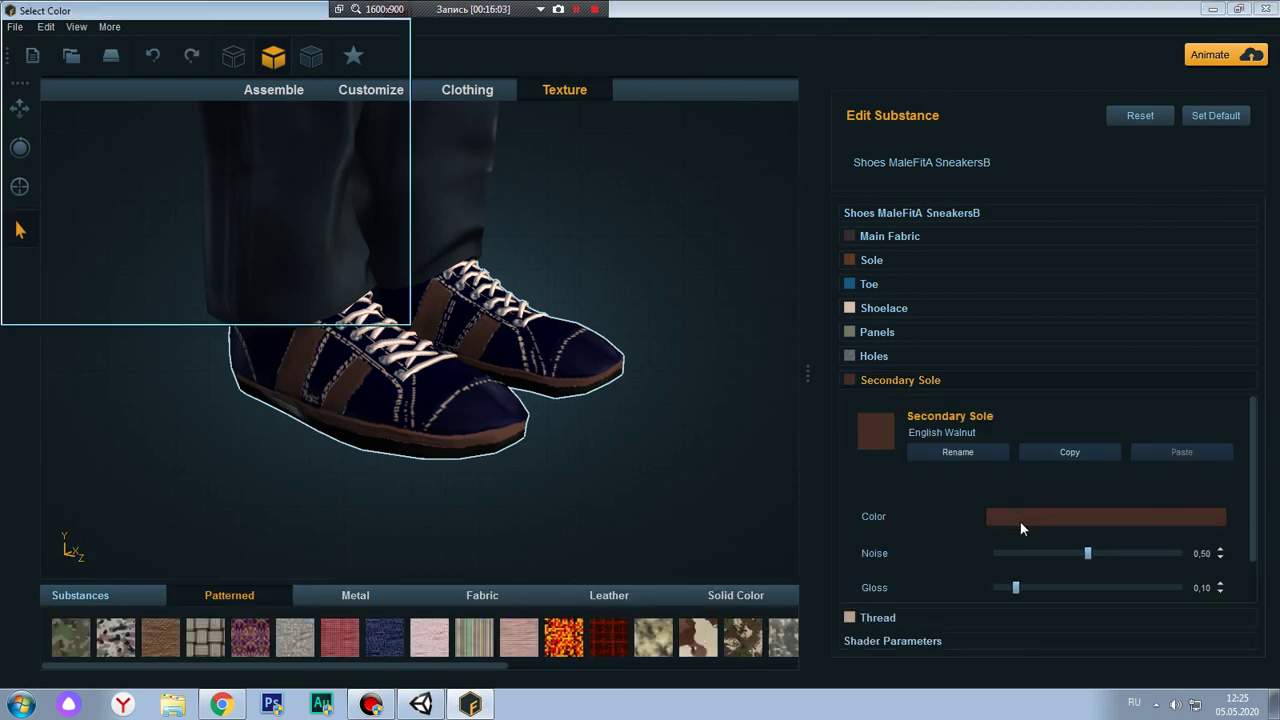
{"action": "left_click", "coordinate": [110, 233]}
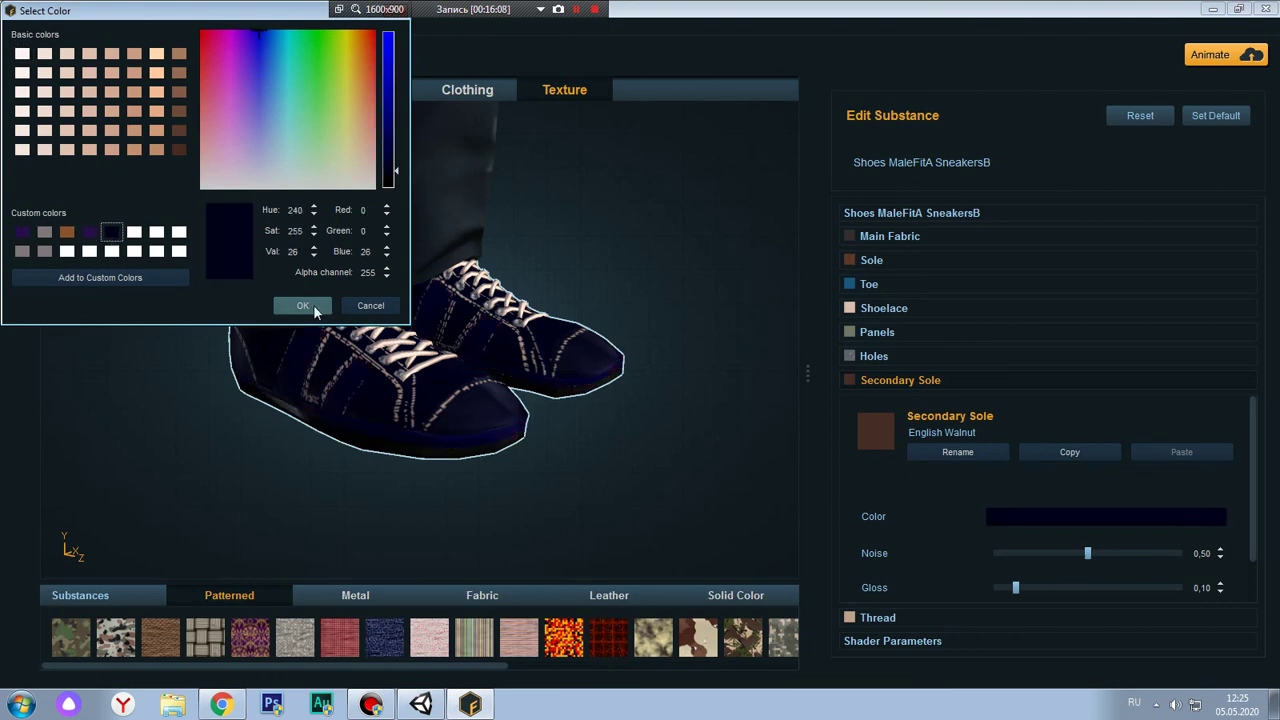
{"action": "left_click", "coordinate": [390, 180]}
{"action": "left_click", "coordinate": [303, 305]}
Reselect the sneakers and lower their texture resolution to 256 x 256
{"action": "scroll", "coordinate": [518, 275], "scroll_direction": "down", "scroll_amount": 3}
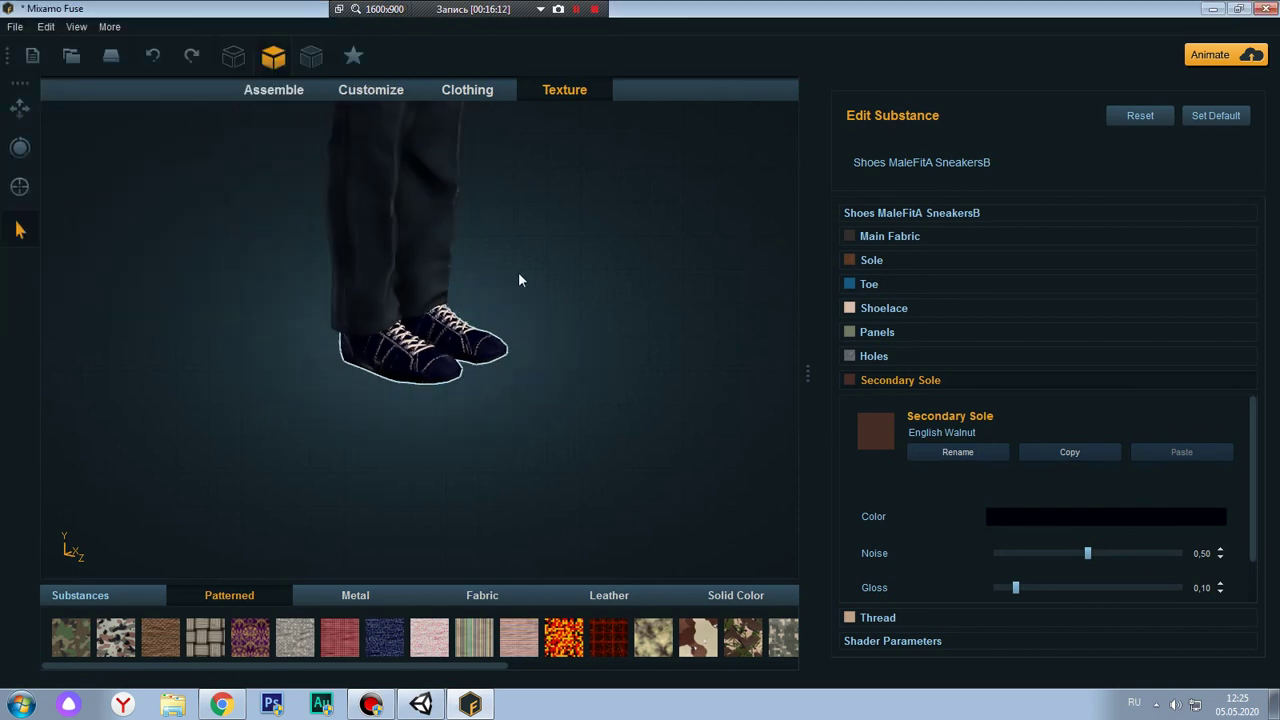
{"action": "scroll", "coordinate": [524, 274], "scroll_direction": "down", "scroll_amount": 2}
{"action": "scroll", "coordinate": [480, 285], "scroll_direction": "down", "scroll_amount": 3}
{"action": "scroll", "coordinate": [495, 300], "scroll_direction": "down", "scroll_amount": 2}
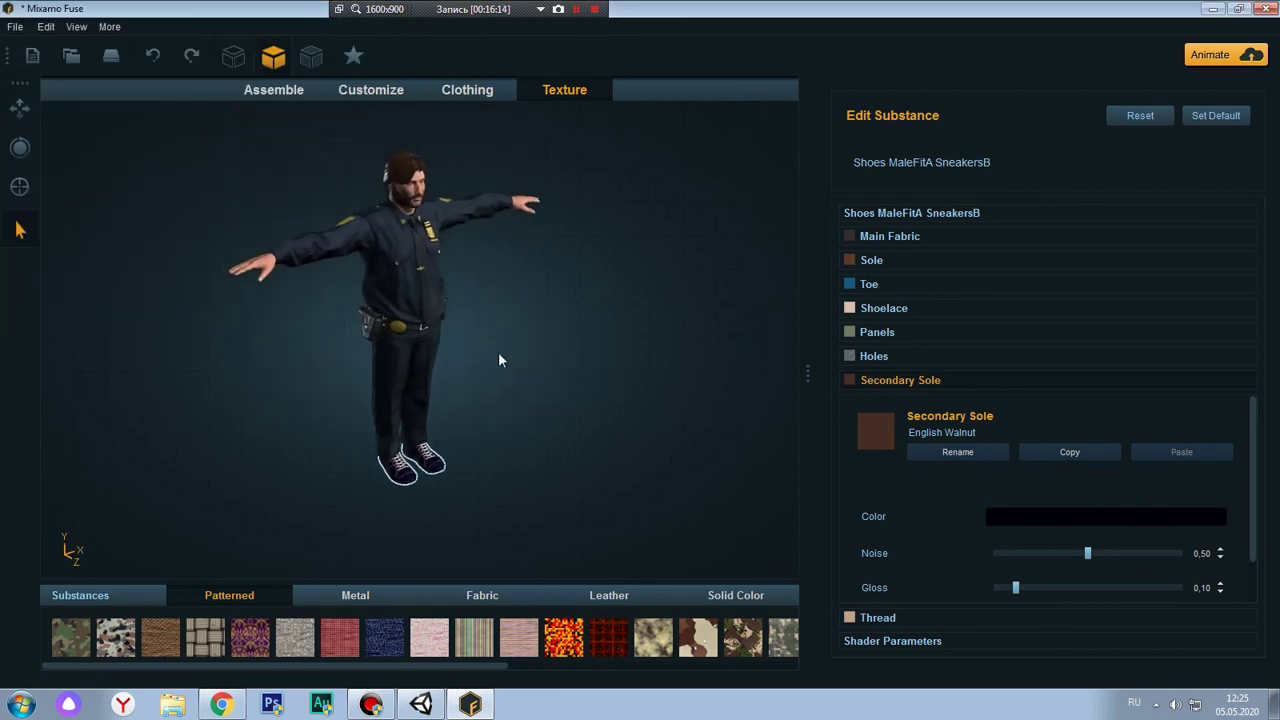
{"action": "left_click", "coordinate": [534, 318]}
{"action": "mouse_move", "coordinate": [548, 326]}
{"action": "left_mouse_down"}
{"action": "mouse_move", "coordinate": [383, 325]}
{"action": "mouse_move", "coordinate": [449, 409]}
{"action": "left_mouse_up"}
{"action": "scroll", "coordinate": [455, 395], "scroll_direction": "up", "scroll_amount": 3}
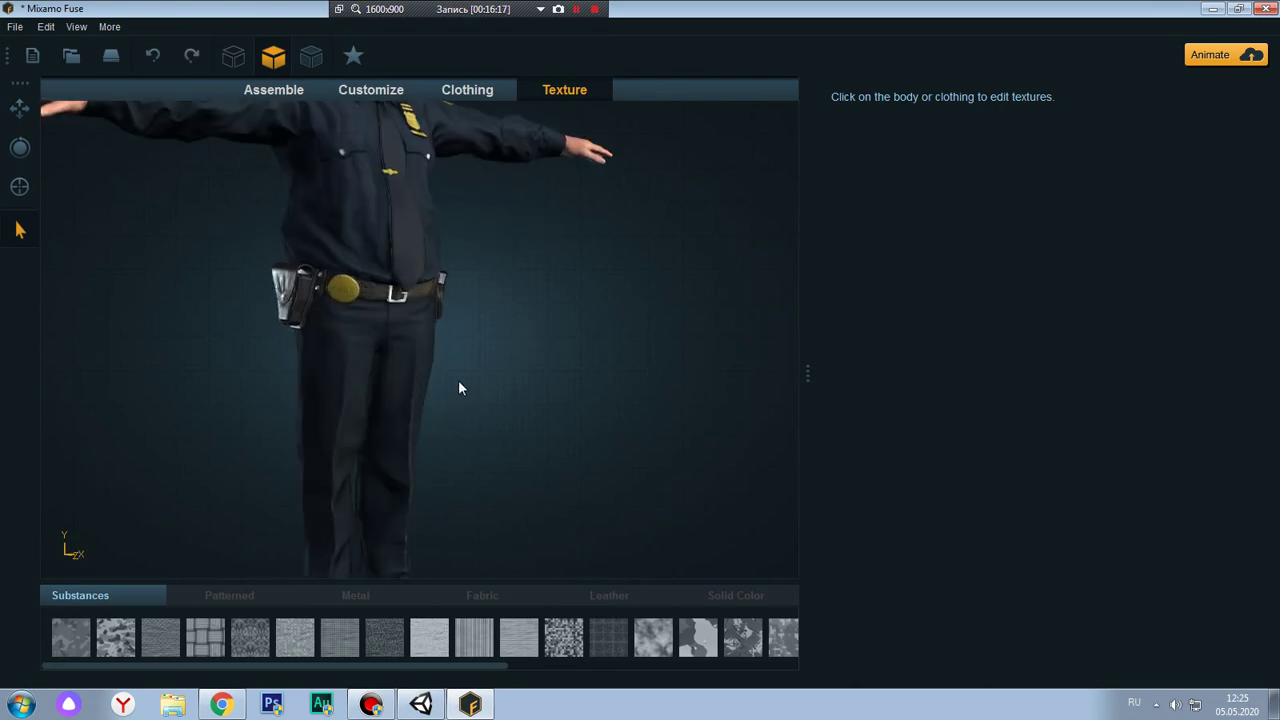
{"action": "scroll", "coordinate": [470, 358], "scroll_direction": "up", "scroll_amount": 3}
{"action": "left_click", "coordinate": [552, 233]}
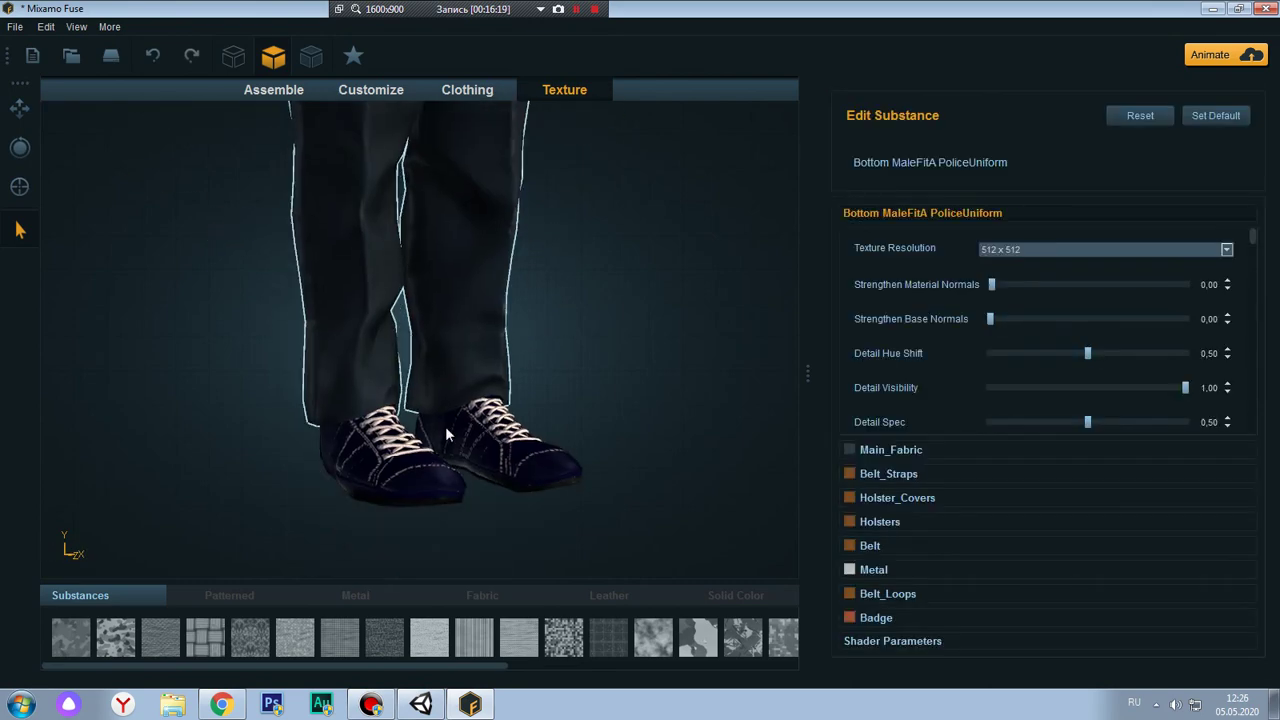
{"action": "left_click", "coordinate": [409, 483]}
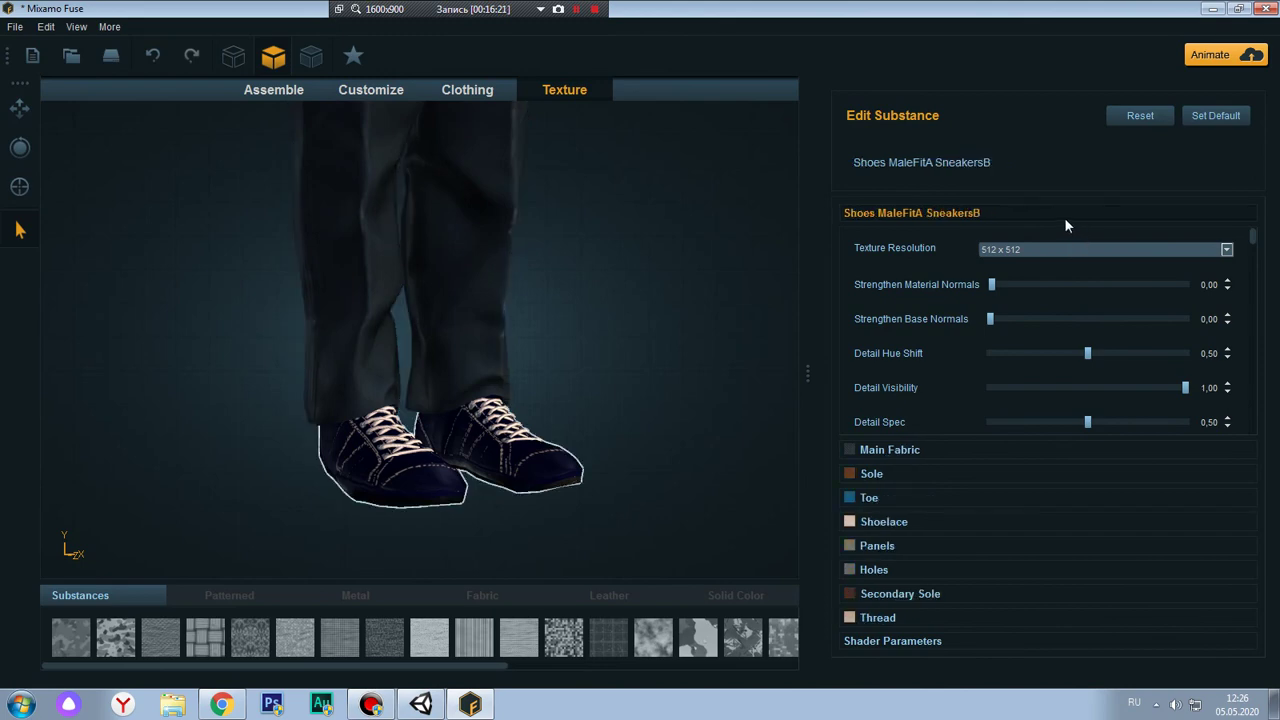
{"action": "left_click", "coordinate": [1036, 257]}
{"action": "left_click", "coordinate": [1015, 287]}
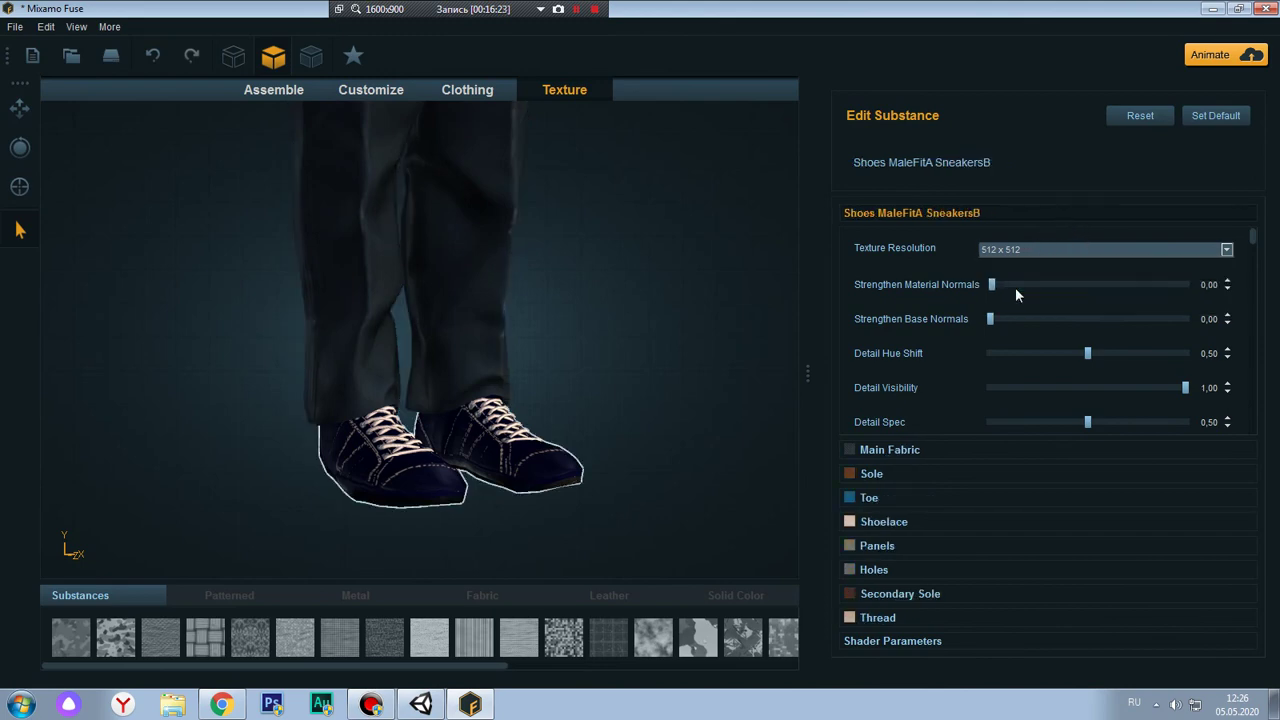
Deselect the shoes and orbit to view the full character from behind
{"action": "left_click", "coordinate": [667, 499]}
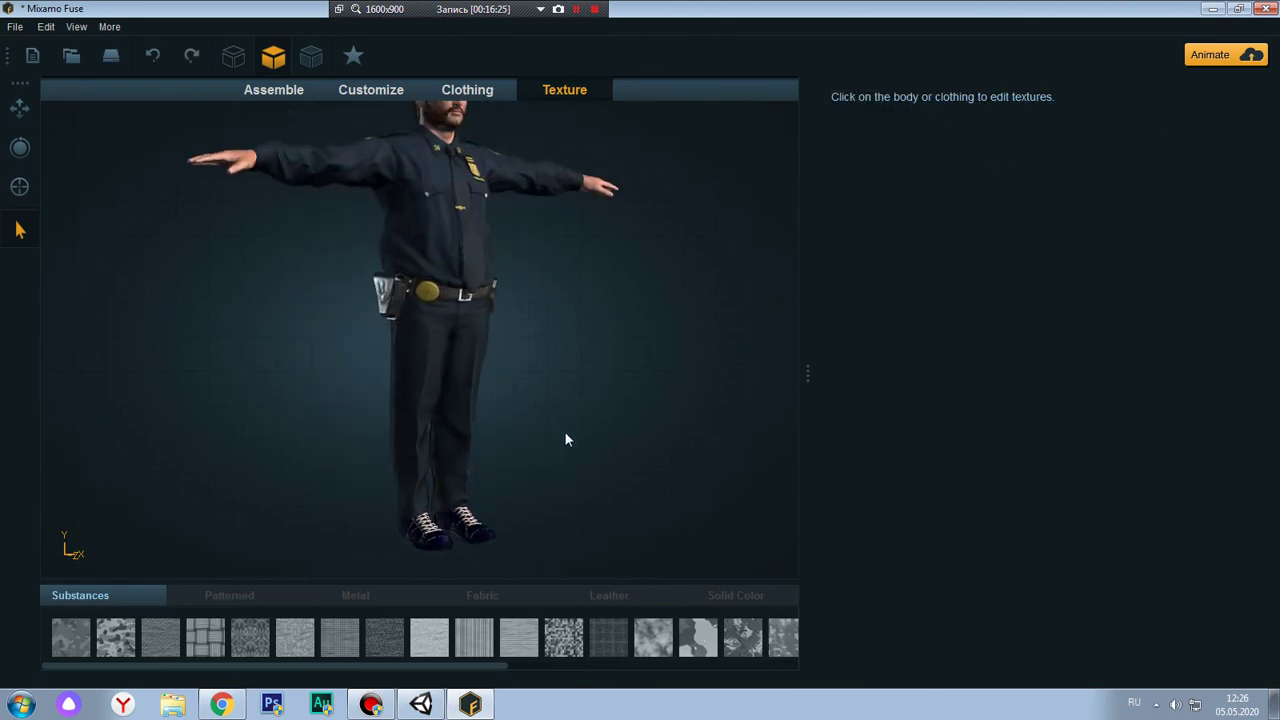
{"action": "mouse_move", "coordinate": [576, 351]}
{"action": "left_mouse_down"}
{"action": "mouse_move", "coordinate": [928, 406]}
{"action": "mouse_move", "coordinate": [442, 377]}
{"action": "left_mouse_up"}
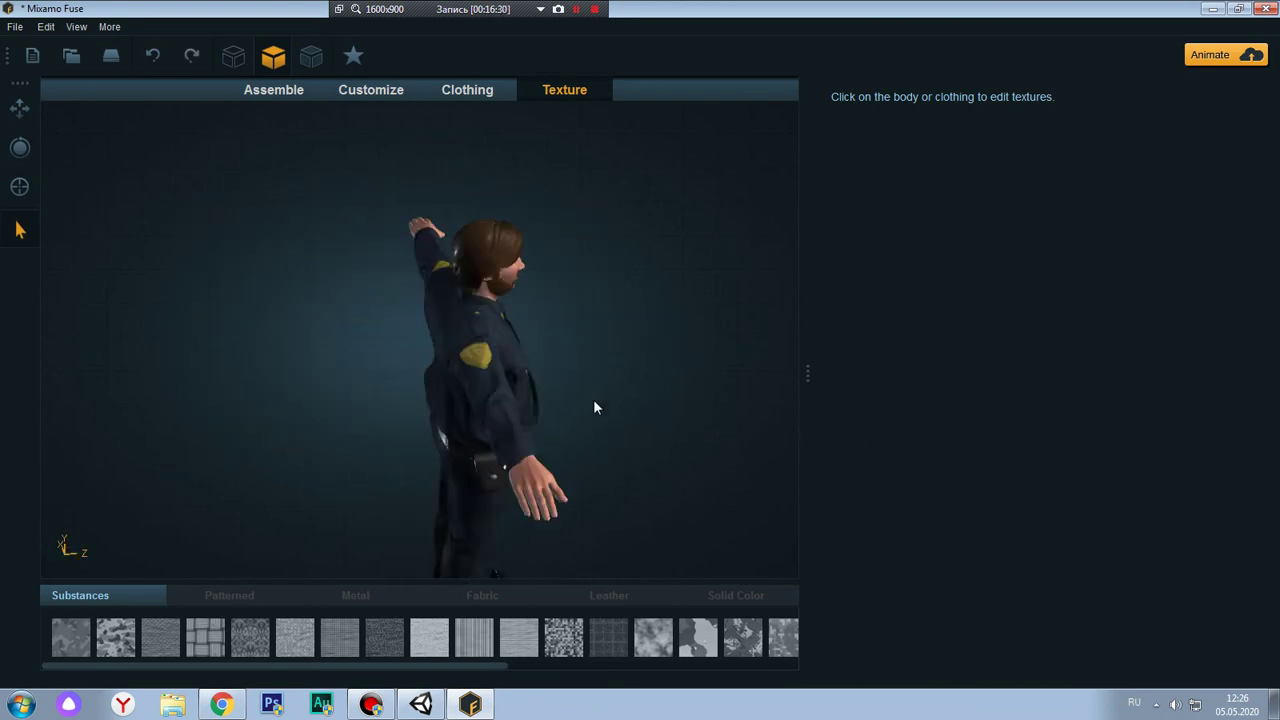
{"action": "scroll", "coordinate": [456, 375], "scroll_direction": "down", "scroll_amount": 3}
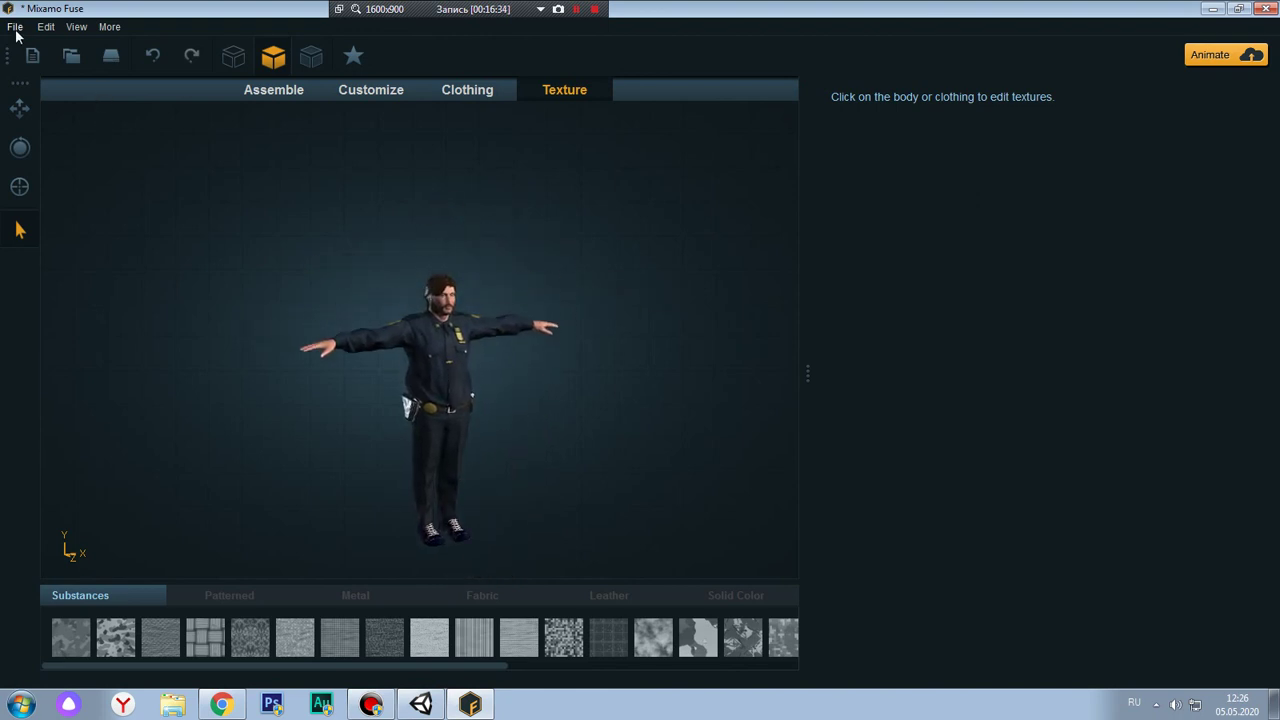
Export the character as OBJ with a 2048 packed map size
{"action": "left_click", "coordinate": [15, 27]}
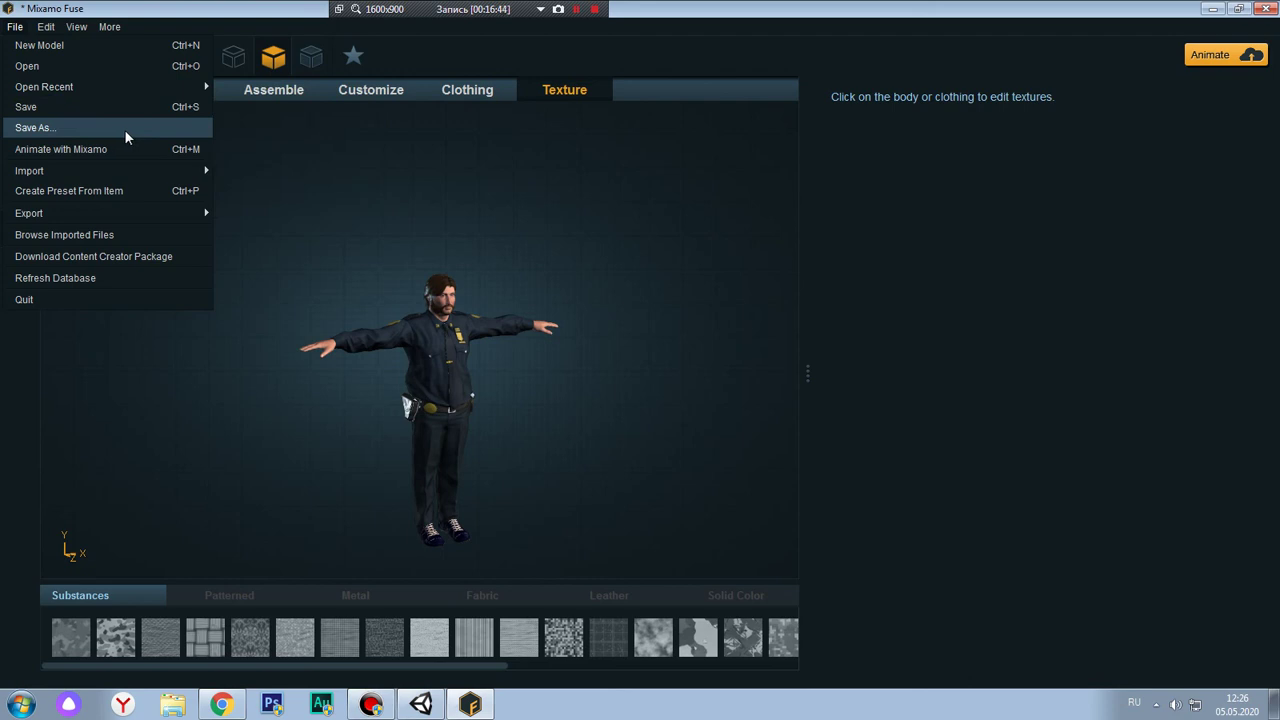
{"action": "mouse_move", "coordinate": [60, 213]}
{"action": "left_click", "coordinate": [268, 214]}
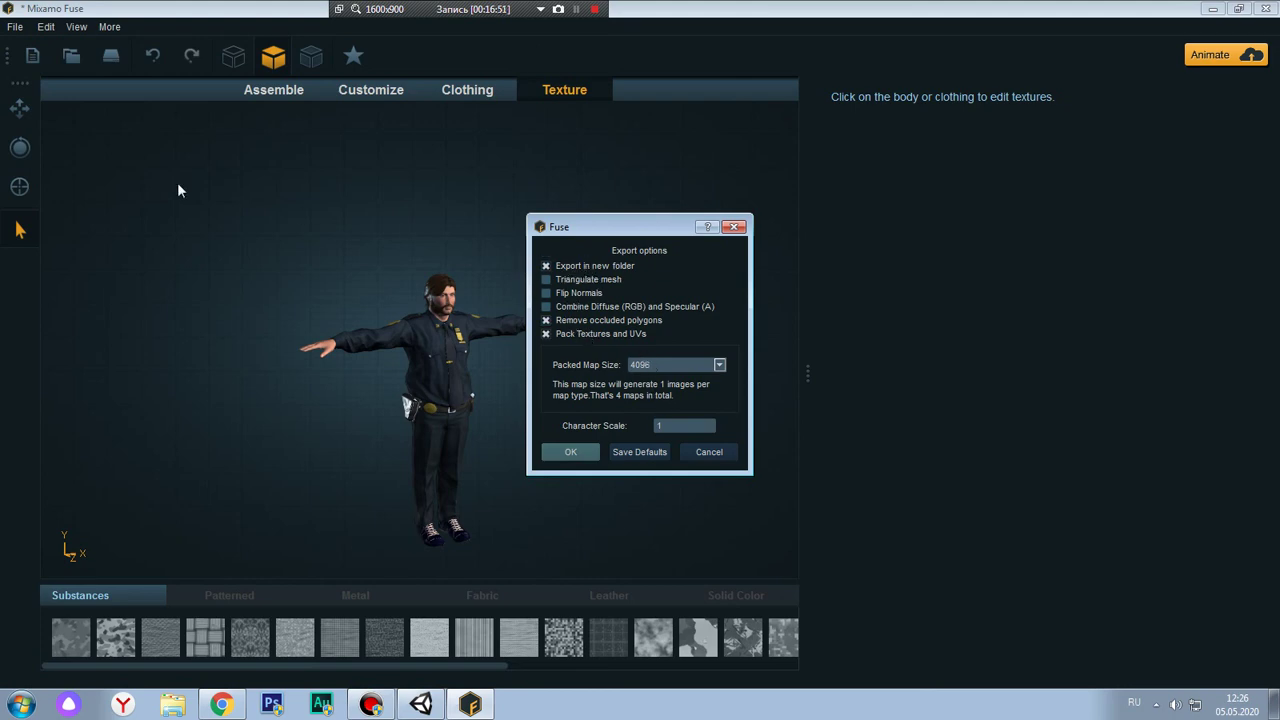
{"action": "left_click_drag", "start_coordinate": [579, 228], "coordinate": [557, 219]}
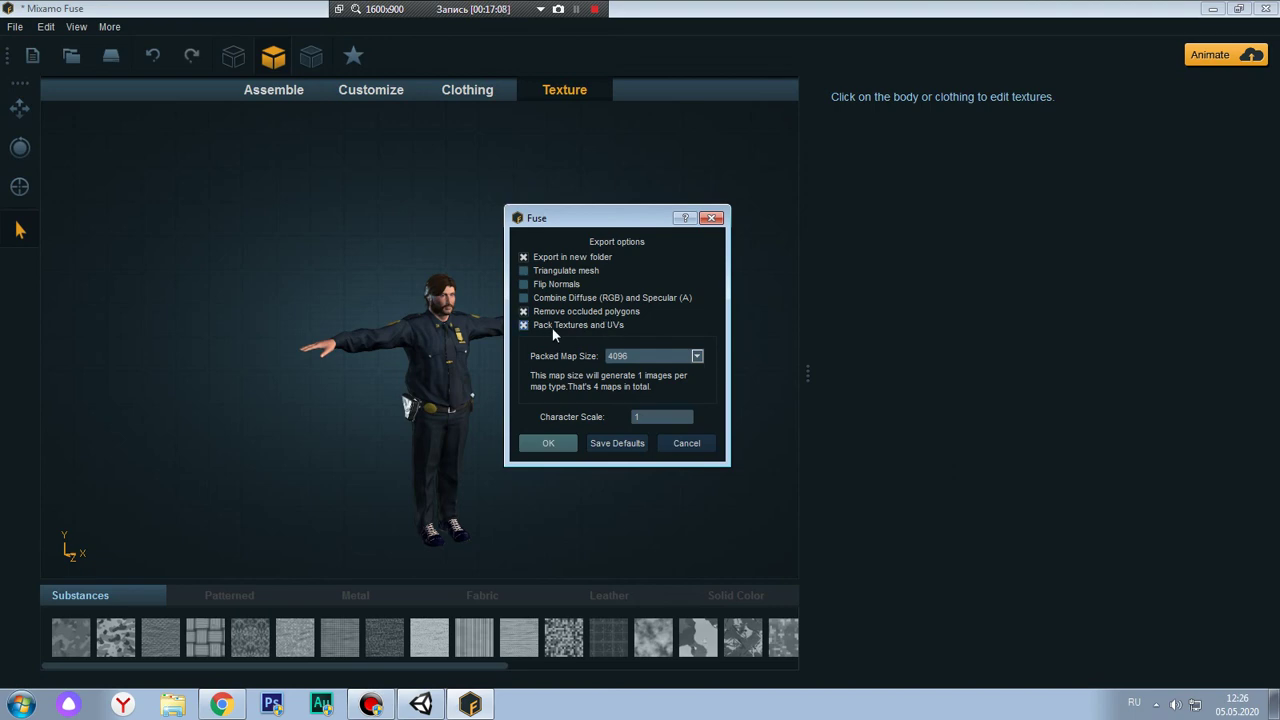
{"action": "left_click", "coordinate": [655, 418]}
{"action": "left_click_drag", "start_coordinate": [655, 418], "coordinate": [590, 423]}
{"action": "left_click", "coordinate": [642, 360]}
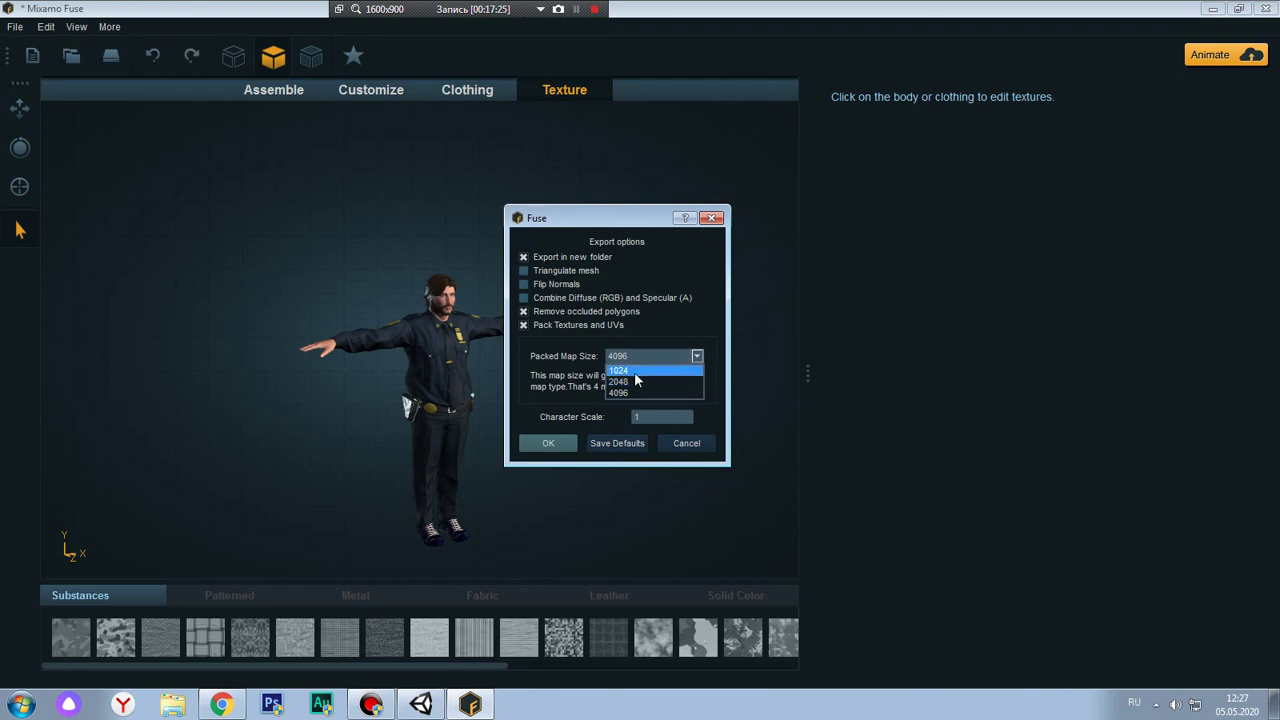
{"action": "left_click", "coordinate": [636, 383]}
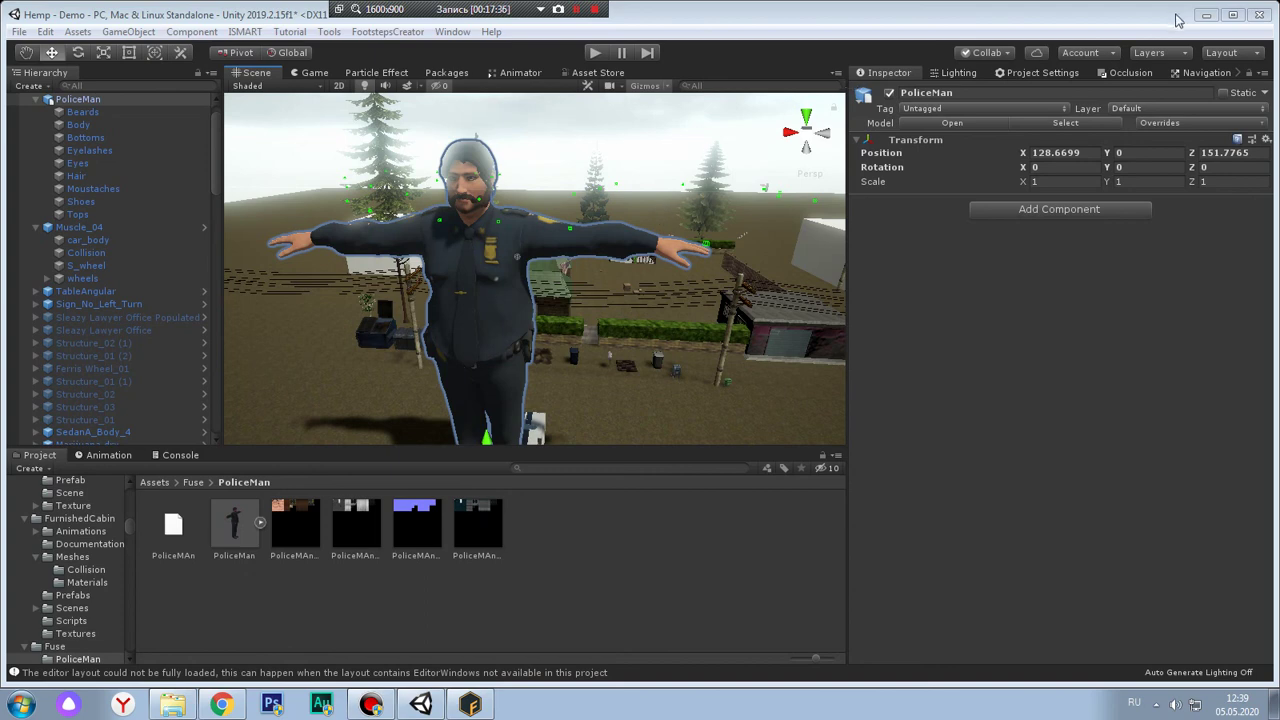
{"action": "left_click", "coordinate": [1232, 17]}
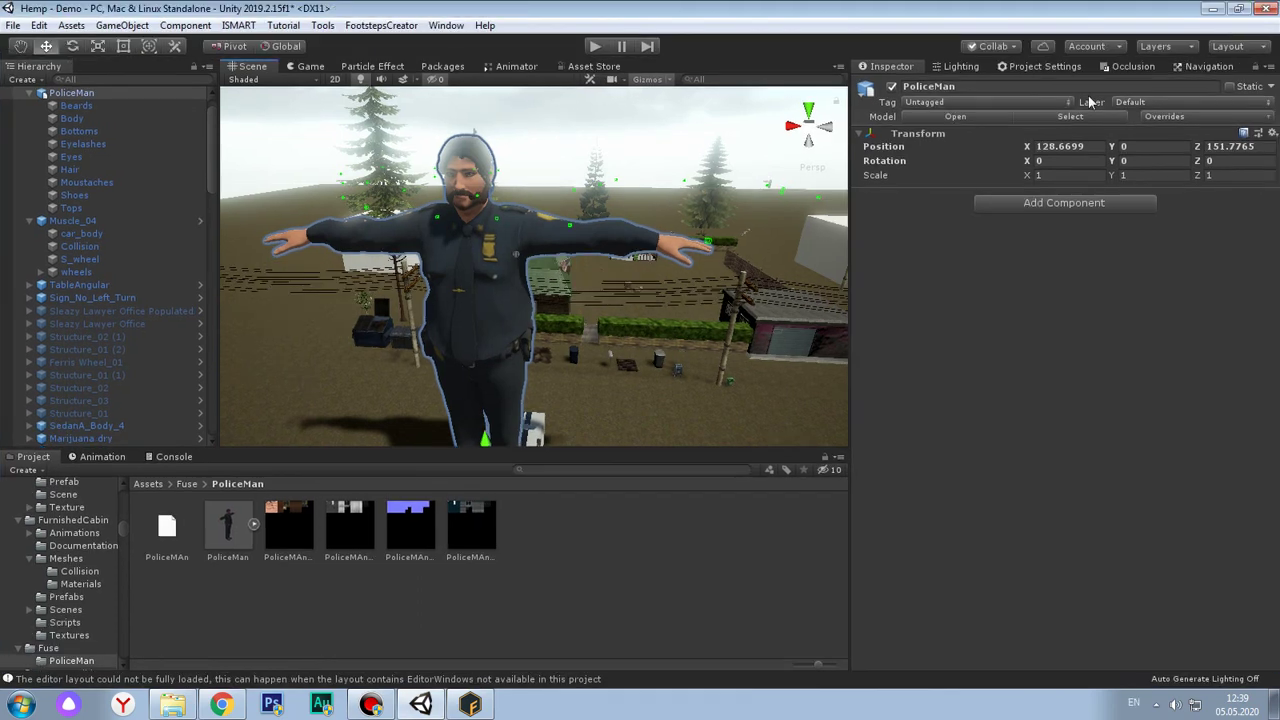
{"action": "left_click", "coordinate": [470, 704]}
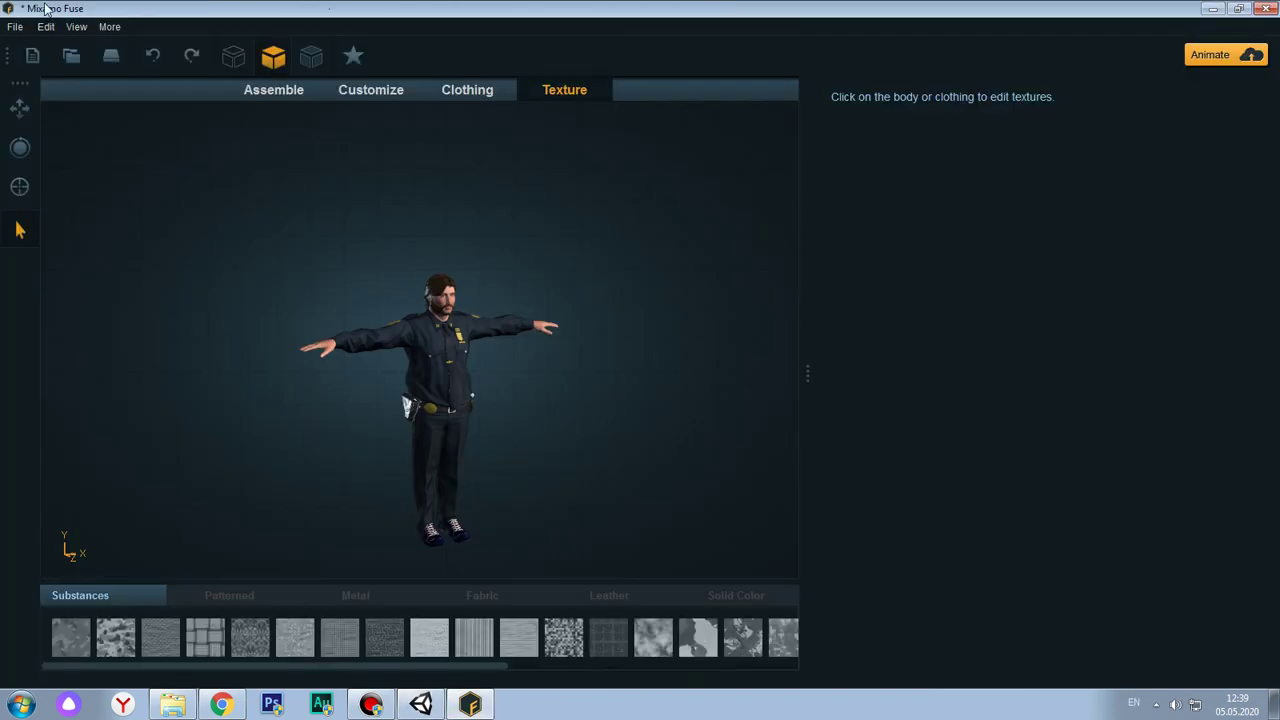
{"action": "left_click", "coordinate": [16, 27]}
{"action": "mouse_move", "coordinate": [29, 213]}
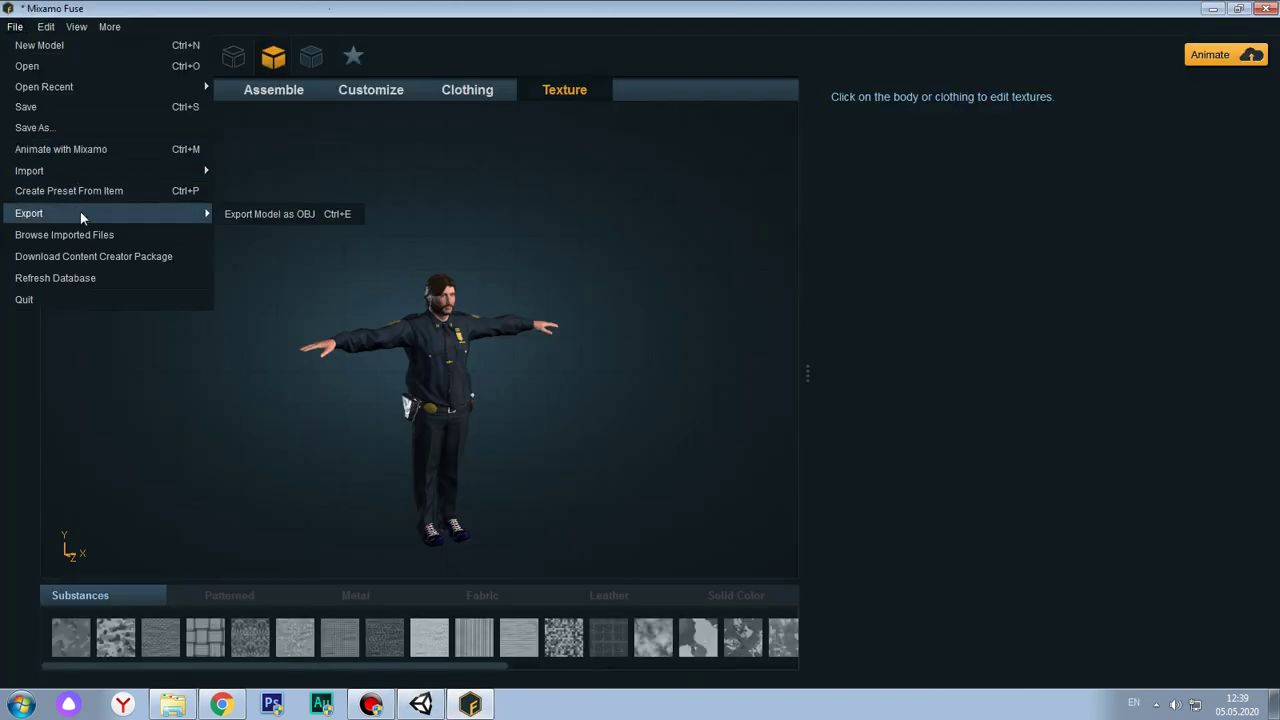
{"action": "left_click", "coordinate": [289, 218]}
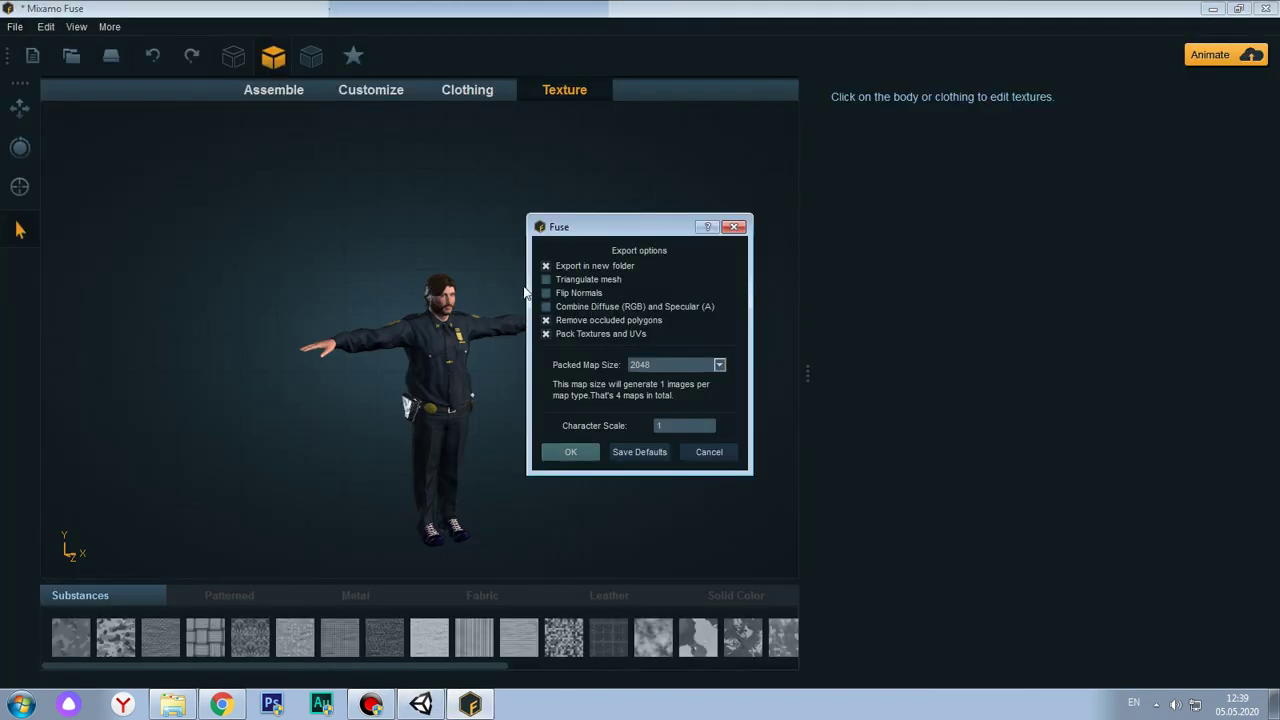
{"action": "left_click", "coordinate": [566, 334]}
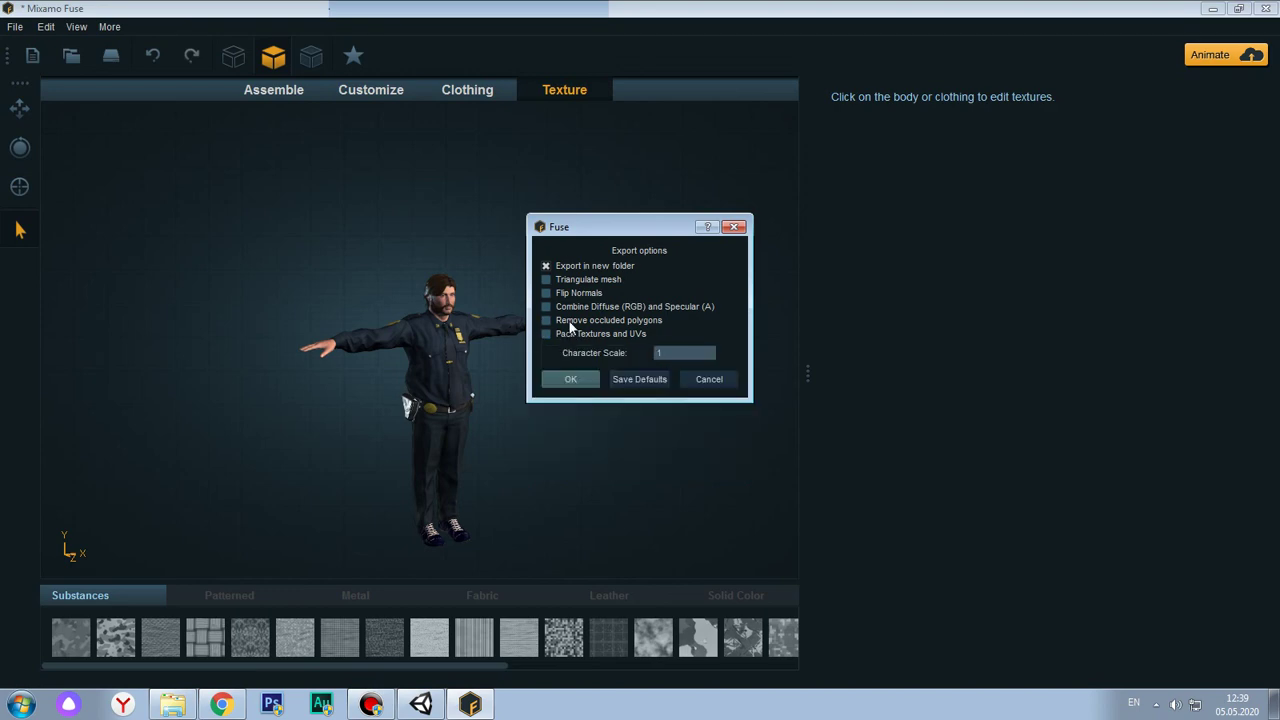
{"action": "left_click", "coordinate": [569, 321]}
{"action": "left_click", "coordinate": [722, 380]}
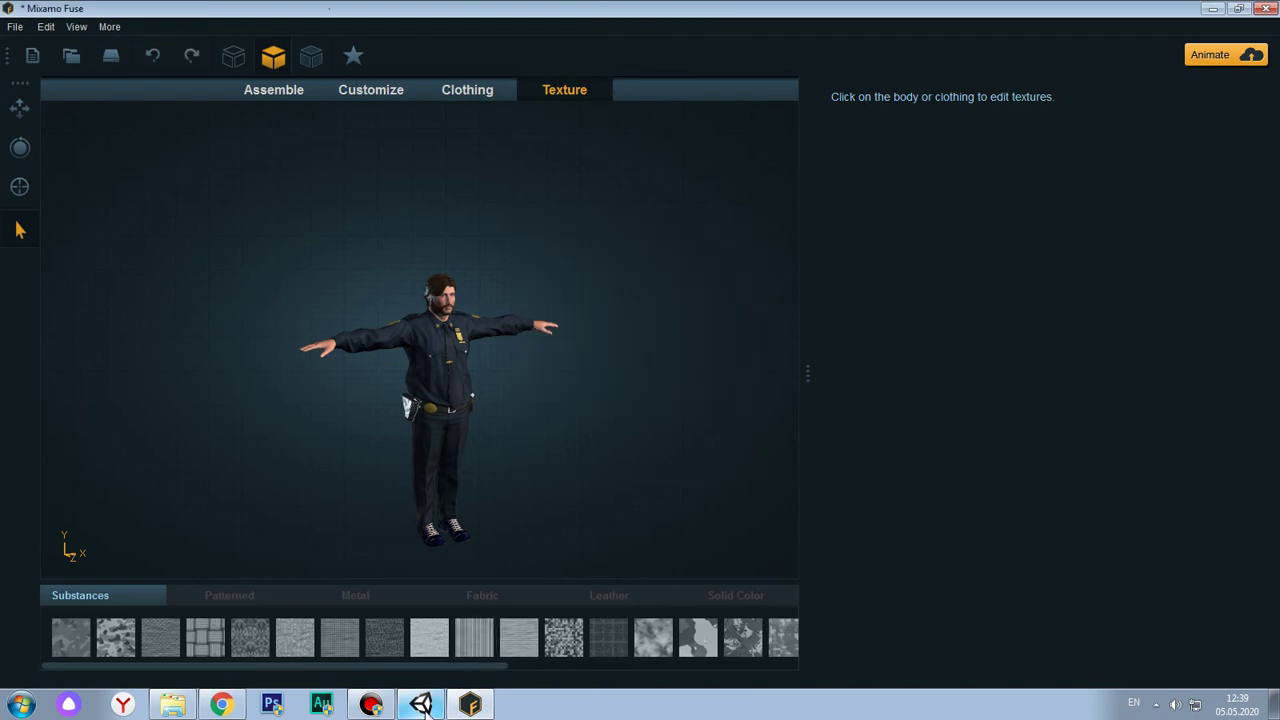
{"action": "left_click", "coordinate": [424, 706]}
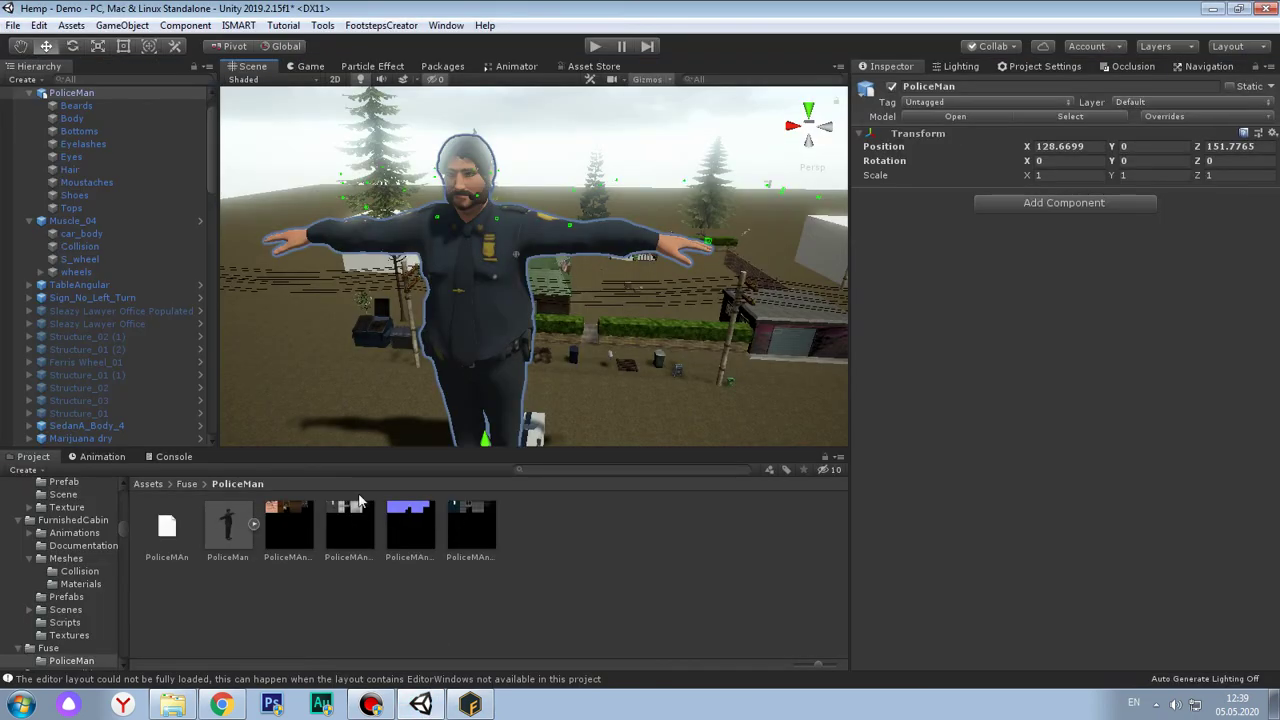
Delete the PoliceMan material file from the Unity project
{"action": "left_click", "coordinate": [218, 541]}
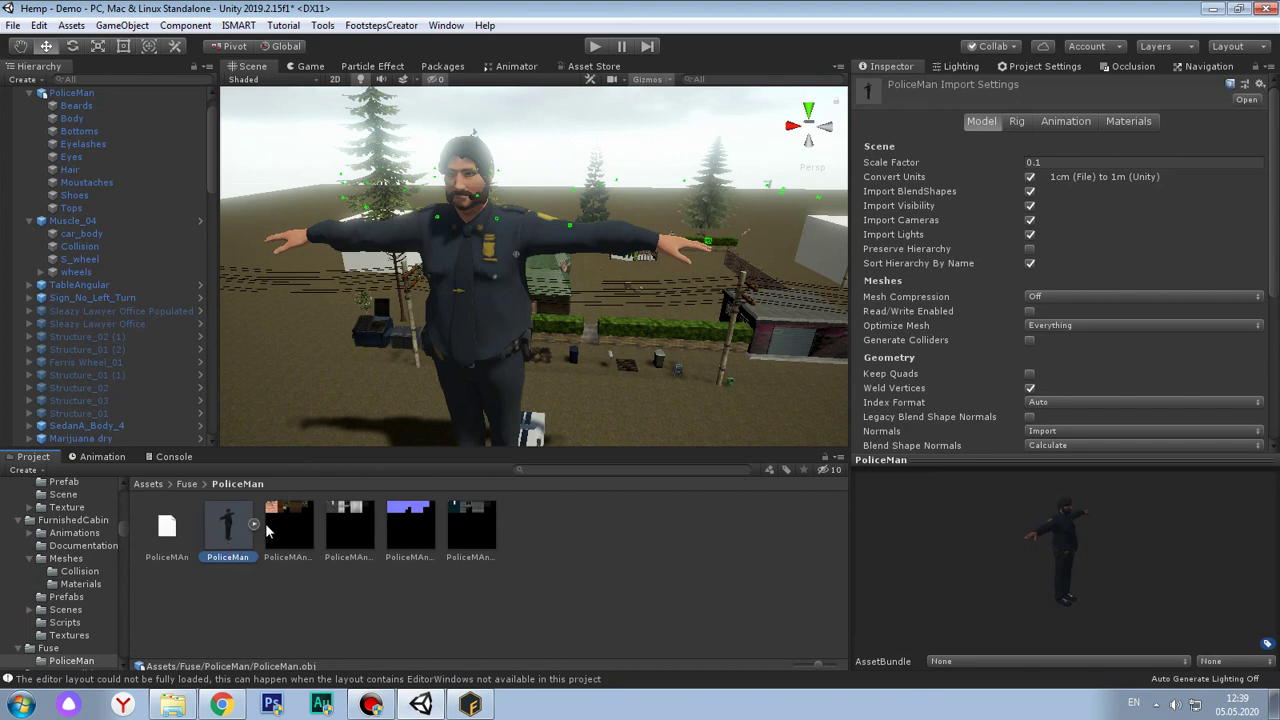
{"action": "left_click", "coordinate": [162, 530]}
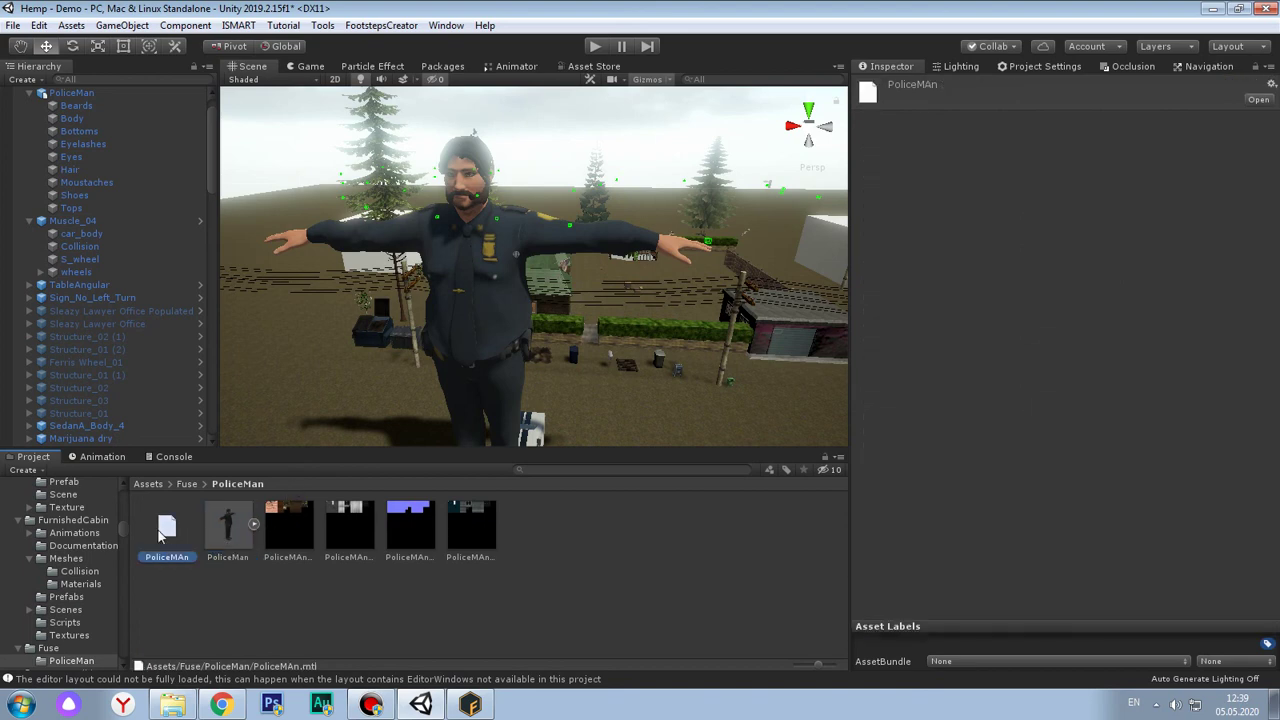
{"action": "key", "text": "Delete"}
{"action": "key", "text": "Return"}
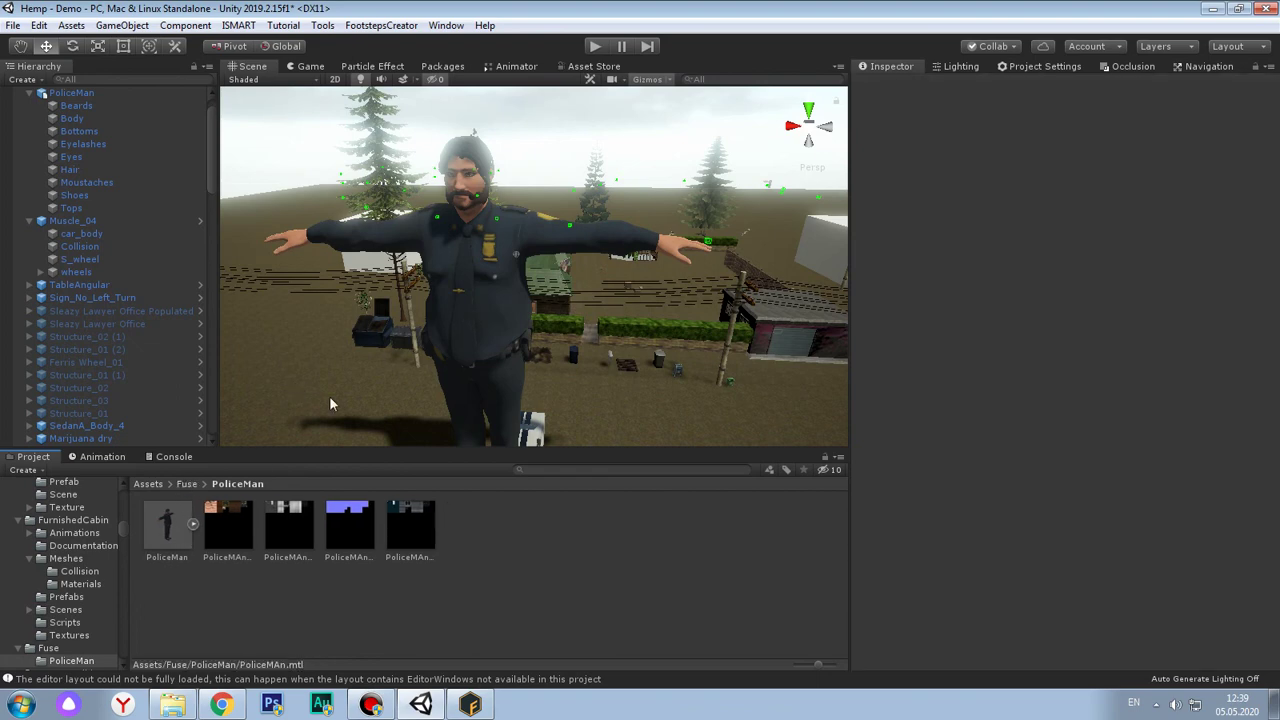
{"action": "left_click", "coordinate": [105, 92]}
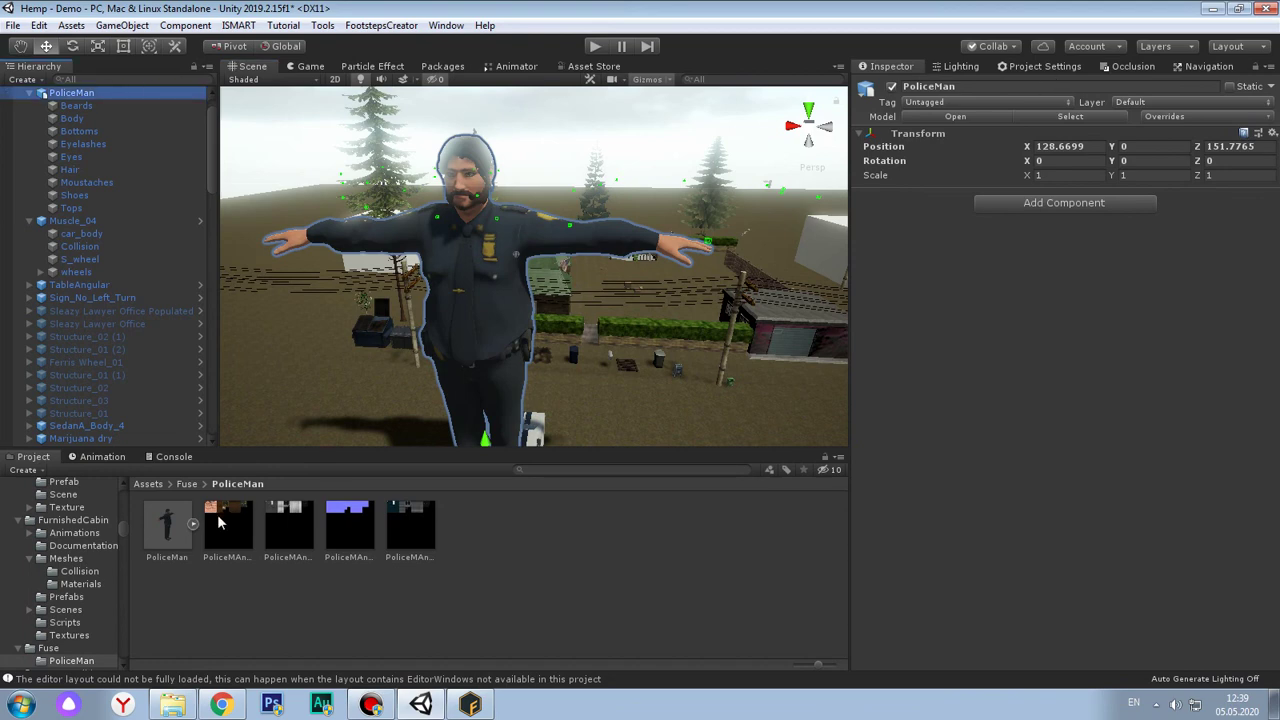
Apply a Humanoid rig to PoliceMan with the avatar created from this model
{"action": "left_click", "coordinate": [167, 527]}
{"action": "left_click", "coordinate": [1022, 121]}
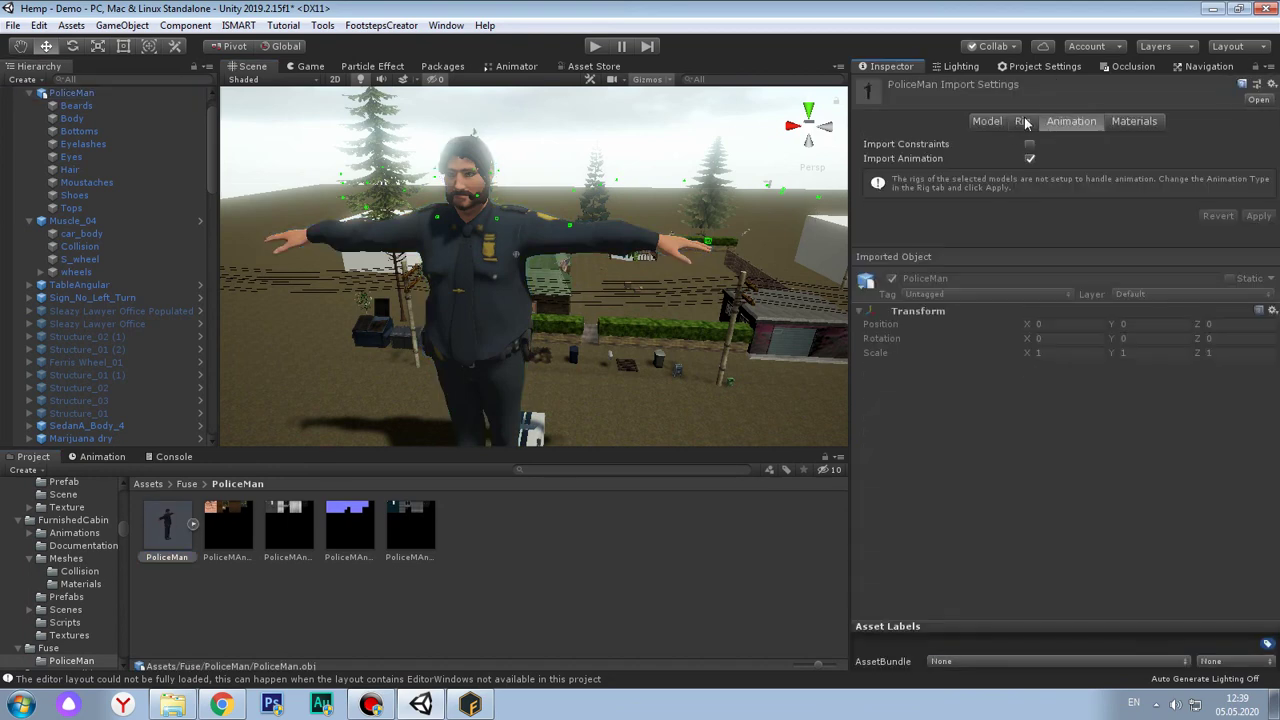
{"action": "left_click", "coordinate": [1036, 146]}
{"action": "left_click", "coordinate": [1078, 214]}
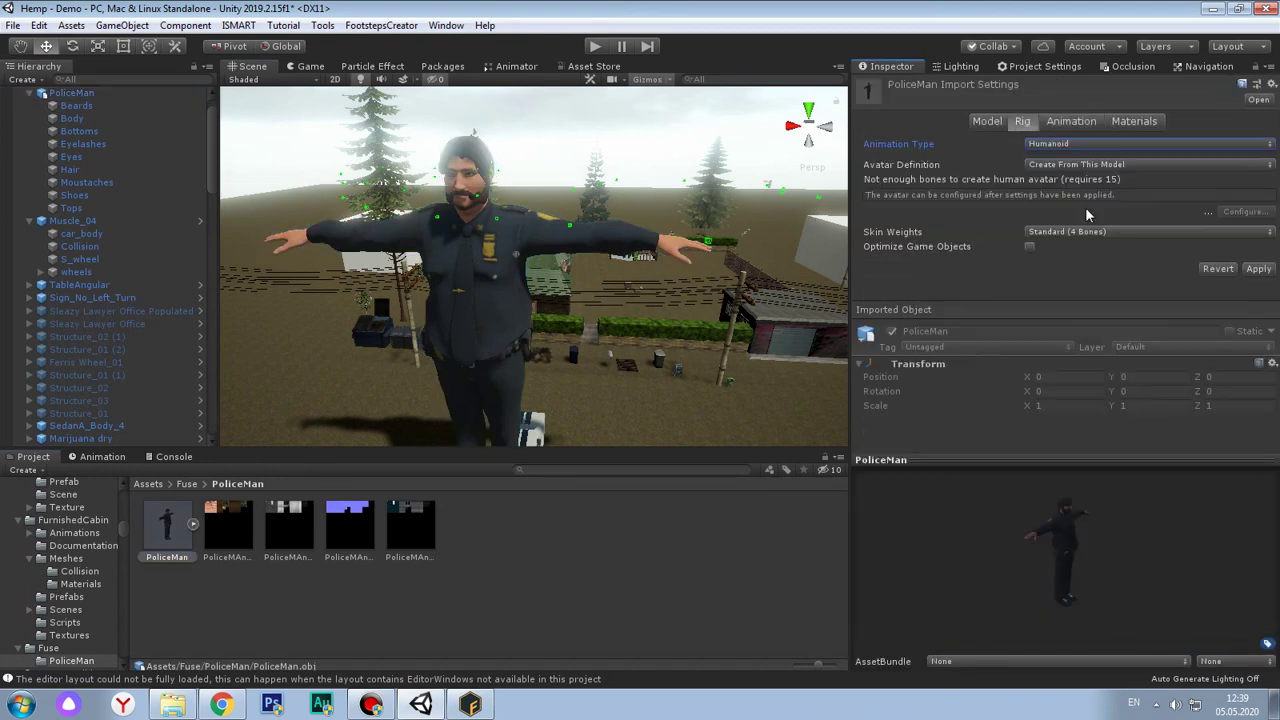
{"action": "left_click", "coordinate": [1110, 165]}
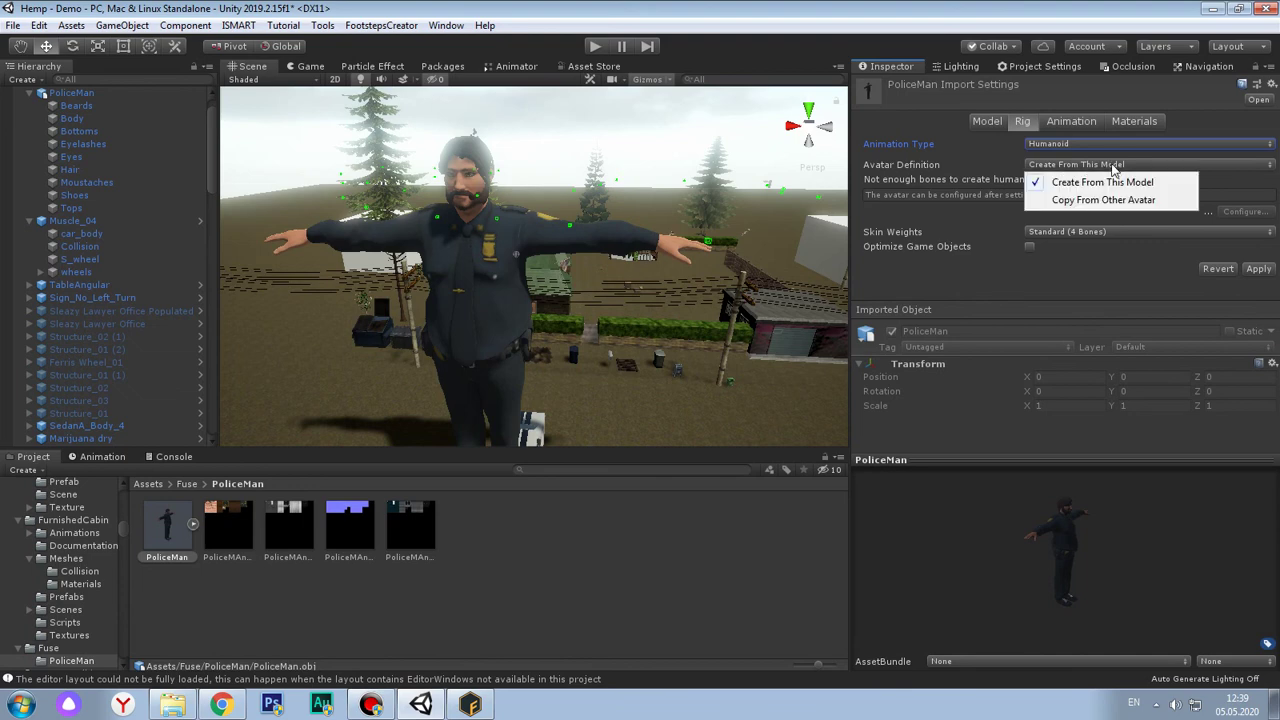
{"action": "left_click", "coordinate": [1262, 276]}
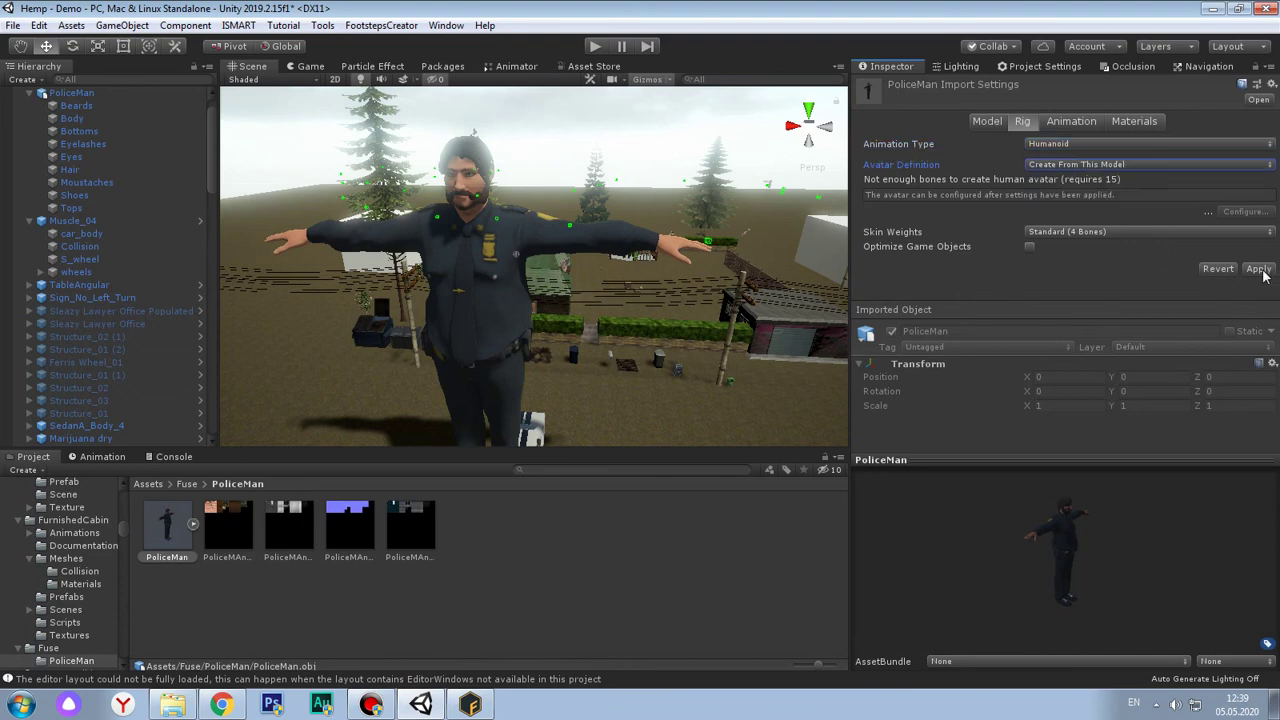
{"action": "left_click", "coordinate": [1262, 270]}
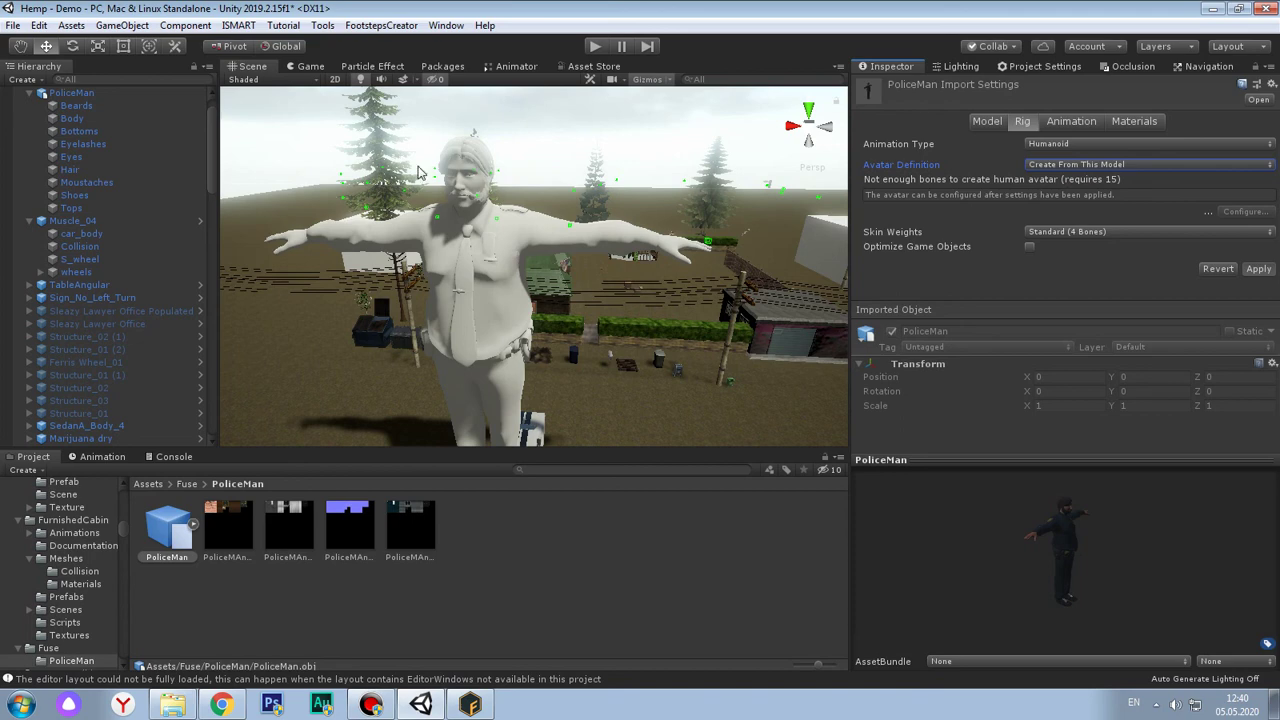
{"action": "left_click", "coordinate": [388, 710]}
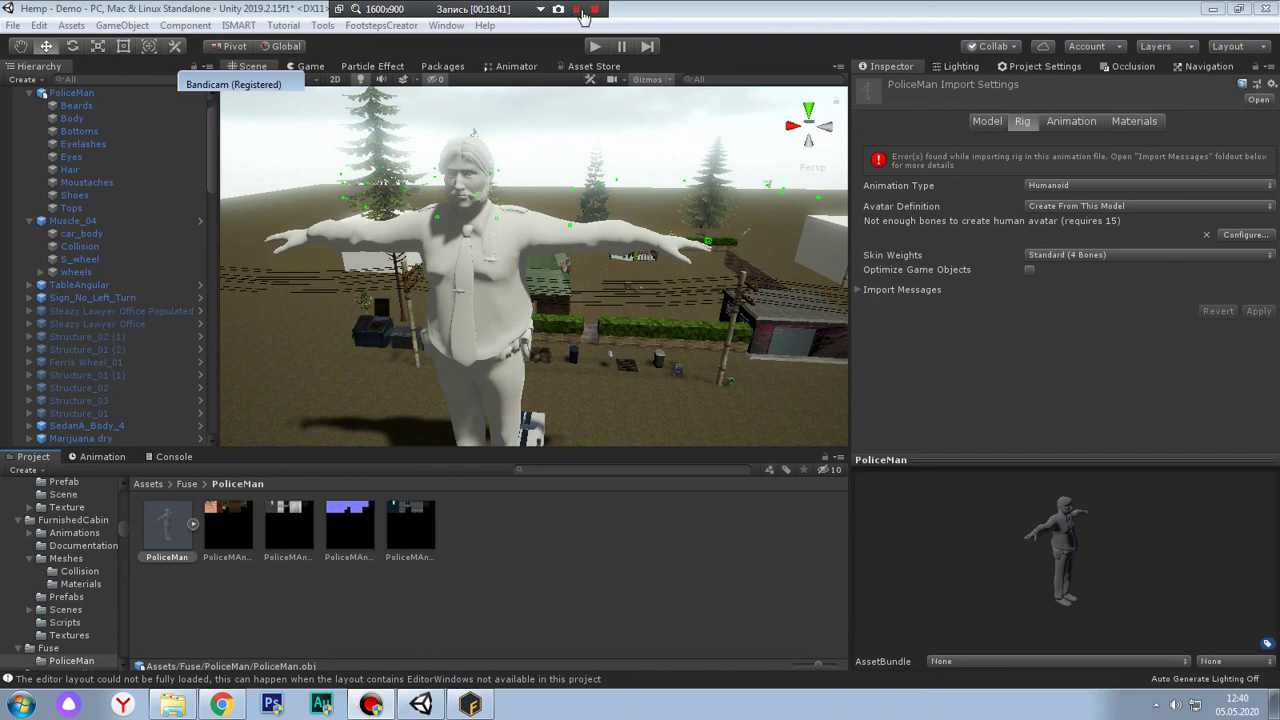
{"action": "left_click", "coordinate": [584, 15]}
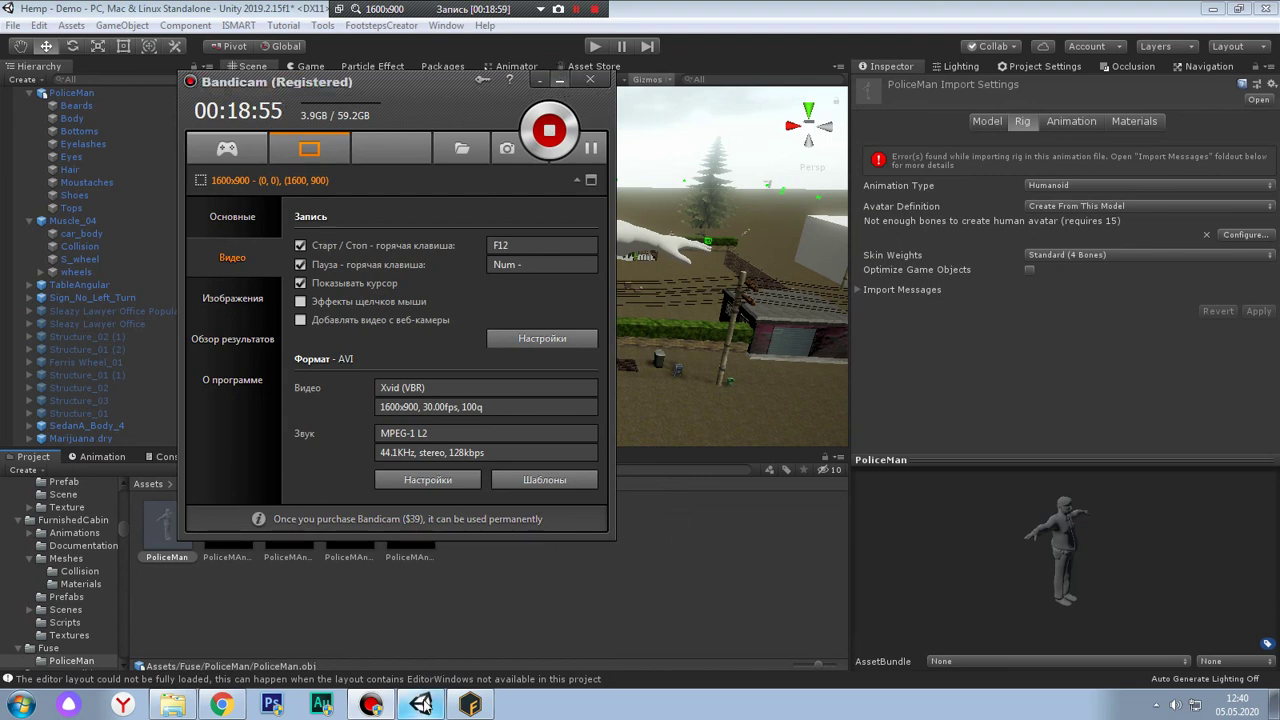
{"action": "mouse_move", "coordinate": [420, 704]}
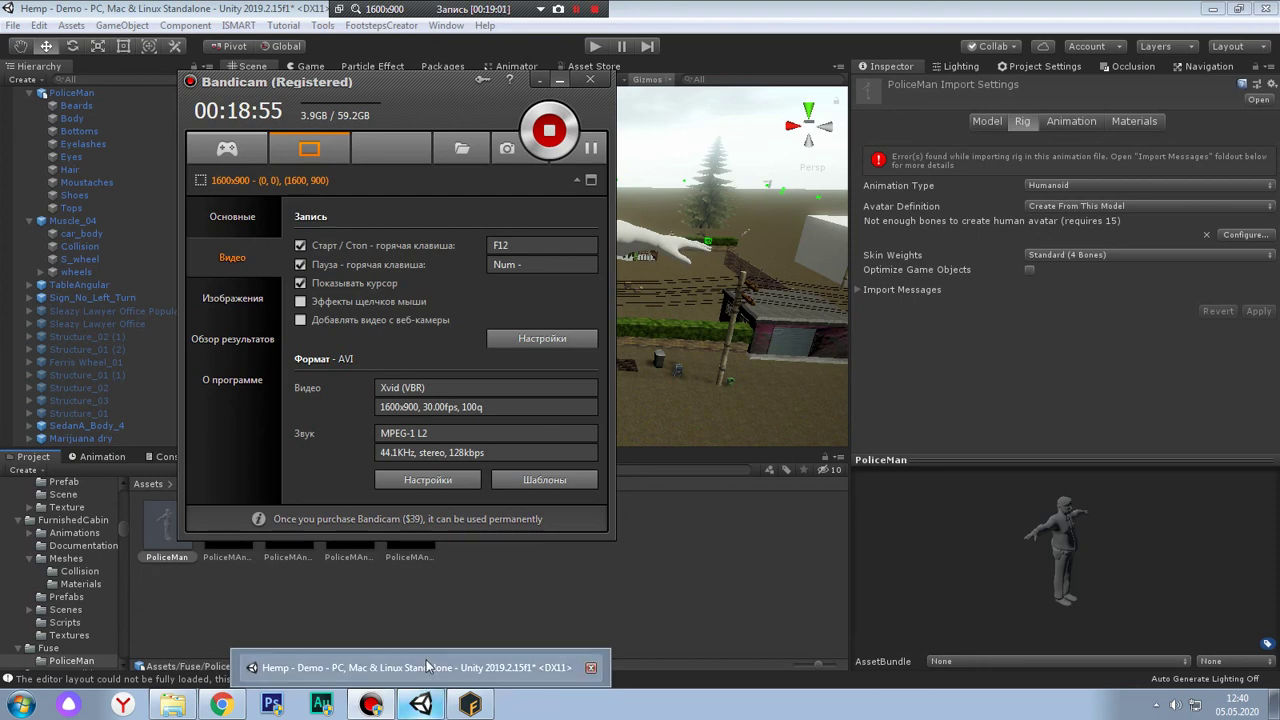
{"action": "left_click", "coordinate": [427, 666]}
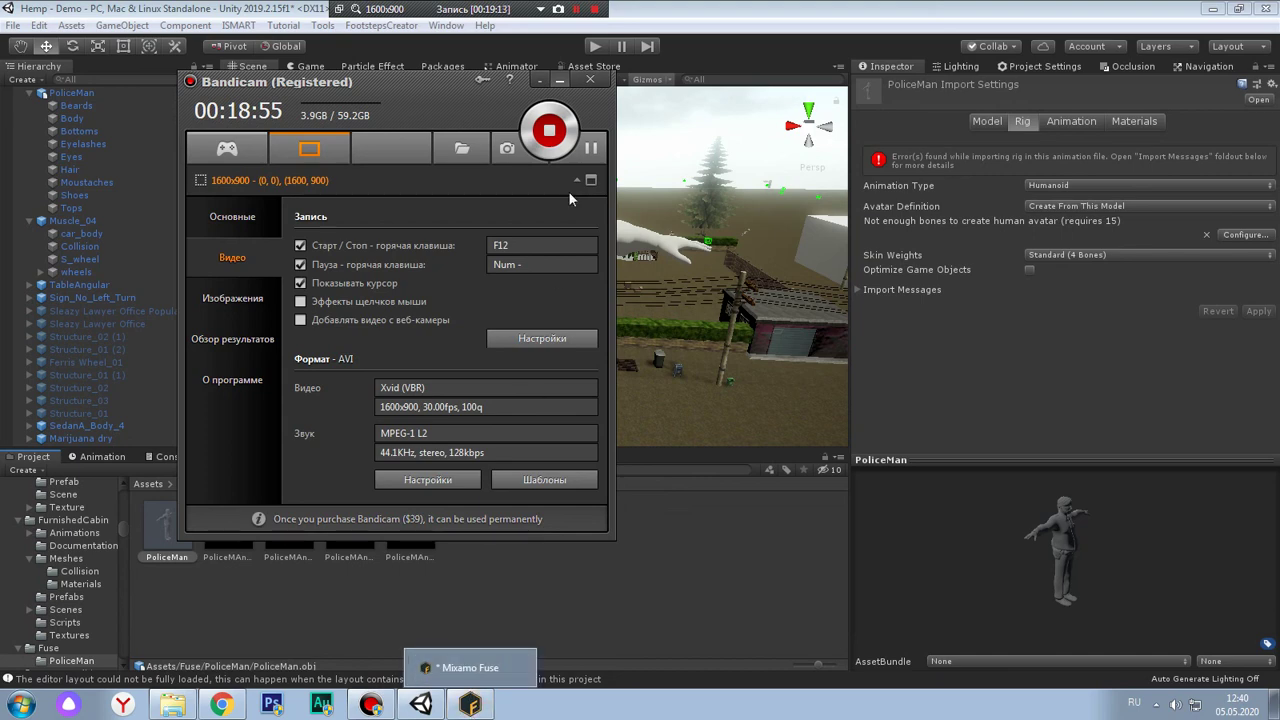
{"action": "left_click", "coordinate": [560, 80]}
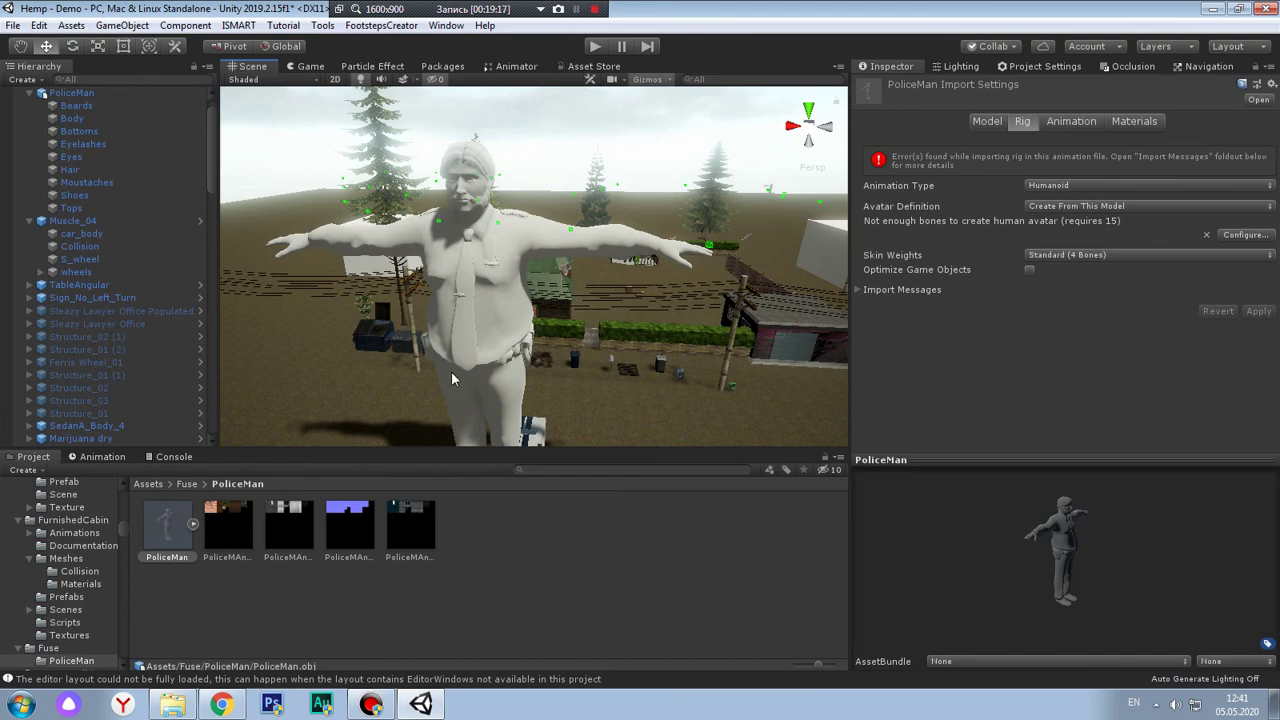
{"action": "left_click", "coordinate": [93, 91]}
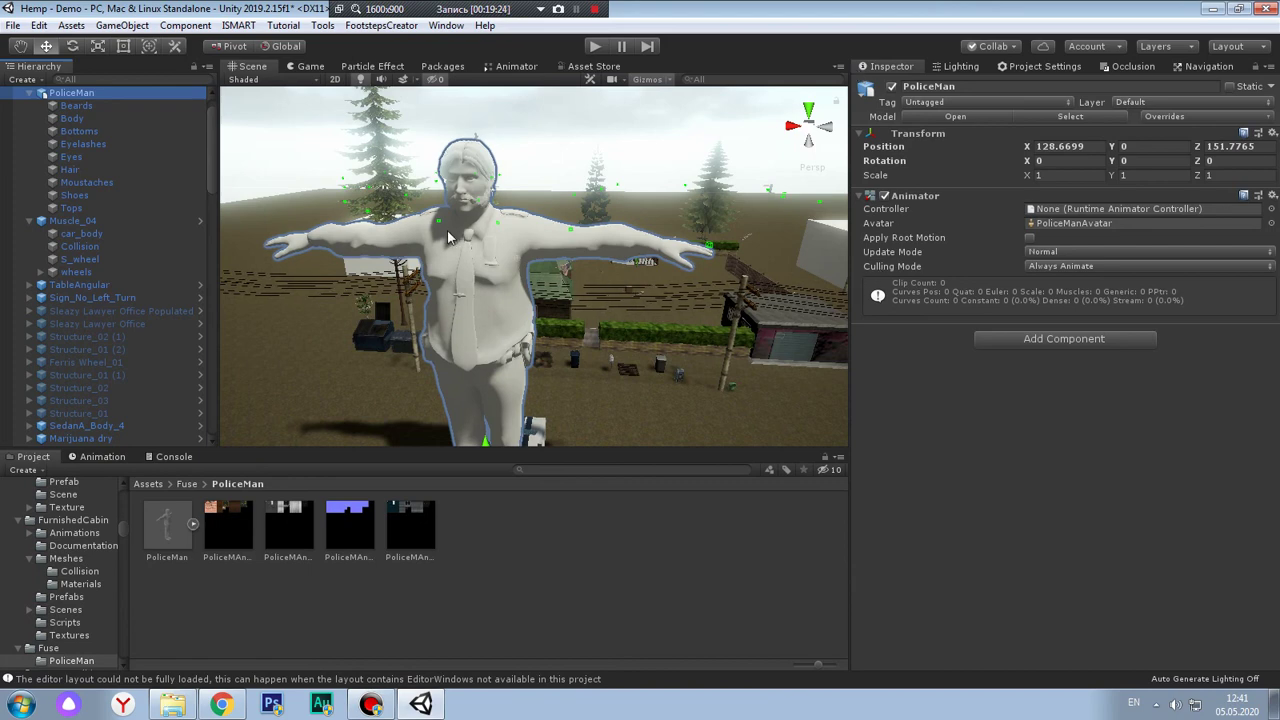
{"action": "left_click", "coordinate": [108, 120]}
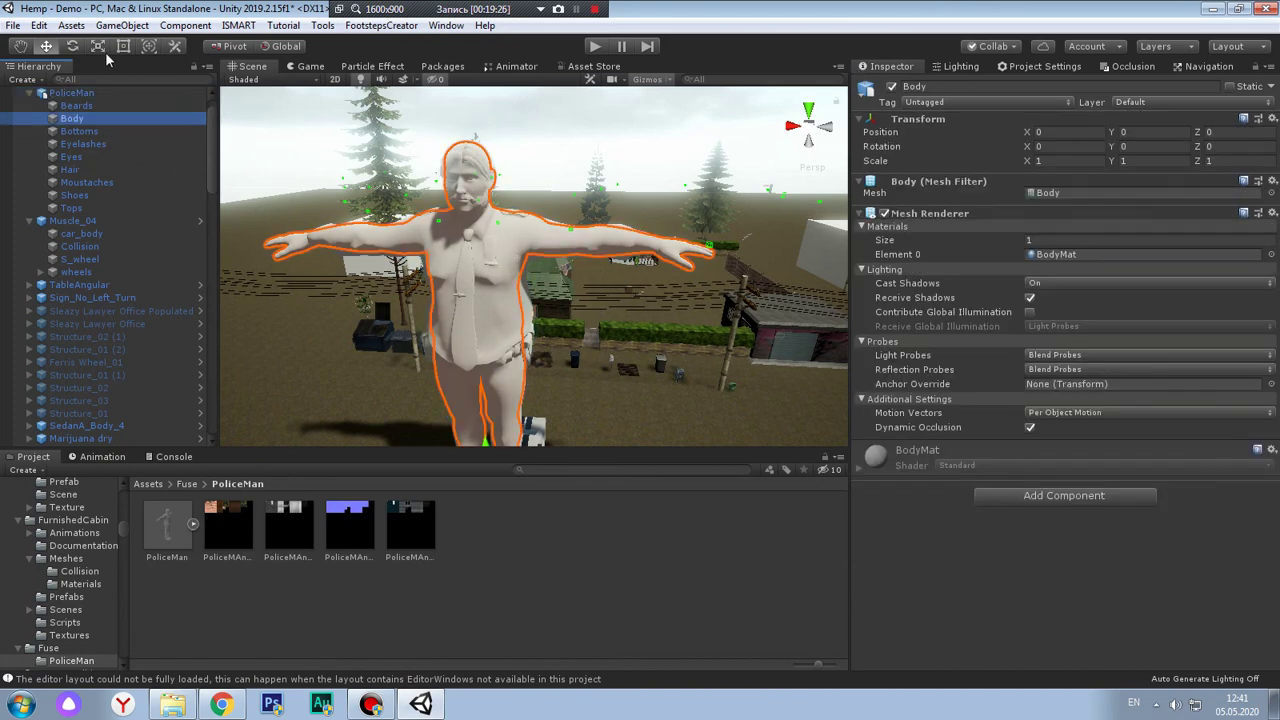
{"action": "key", "text": "f"}
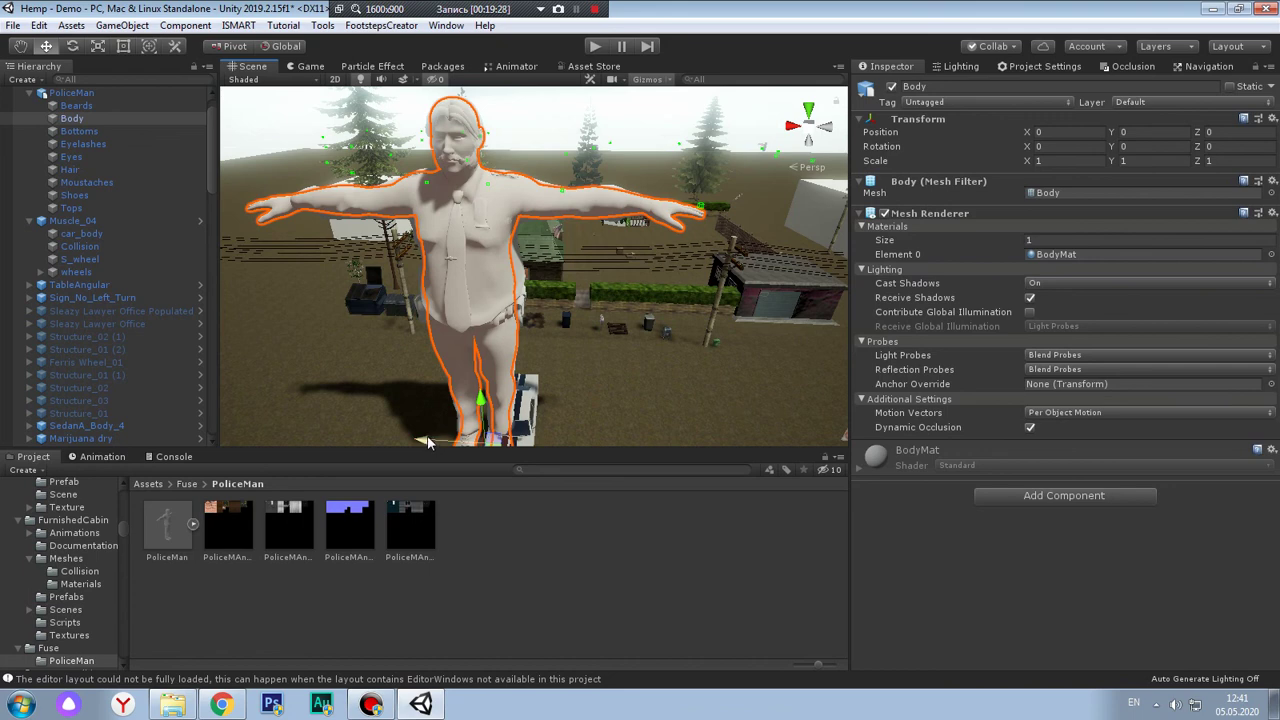
{"action": "left_click_drag", "start_coordinate": [430, 443], "coordinate": [553, 441]}
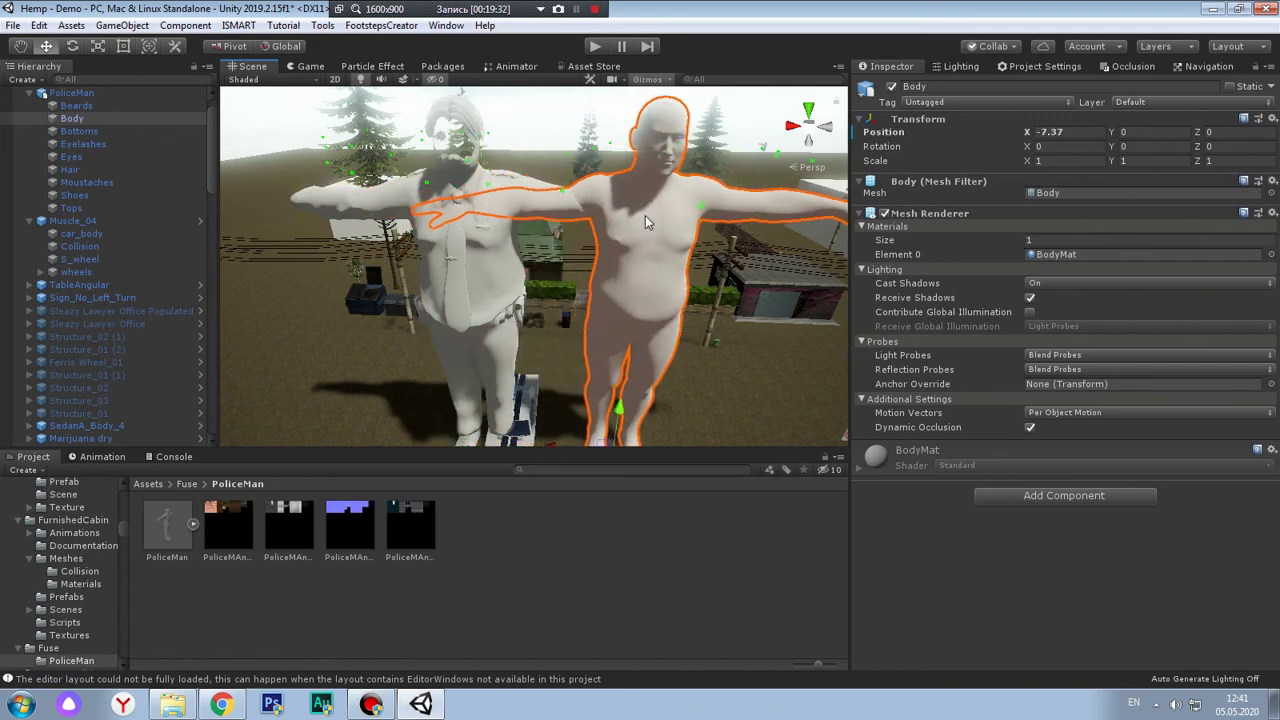
{"action": "key", "text": "ctrl+z"}
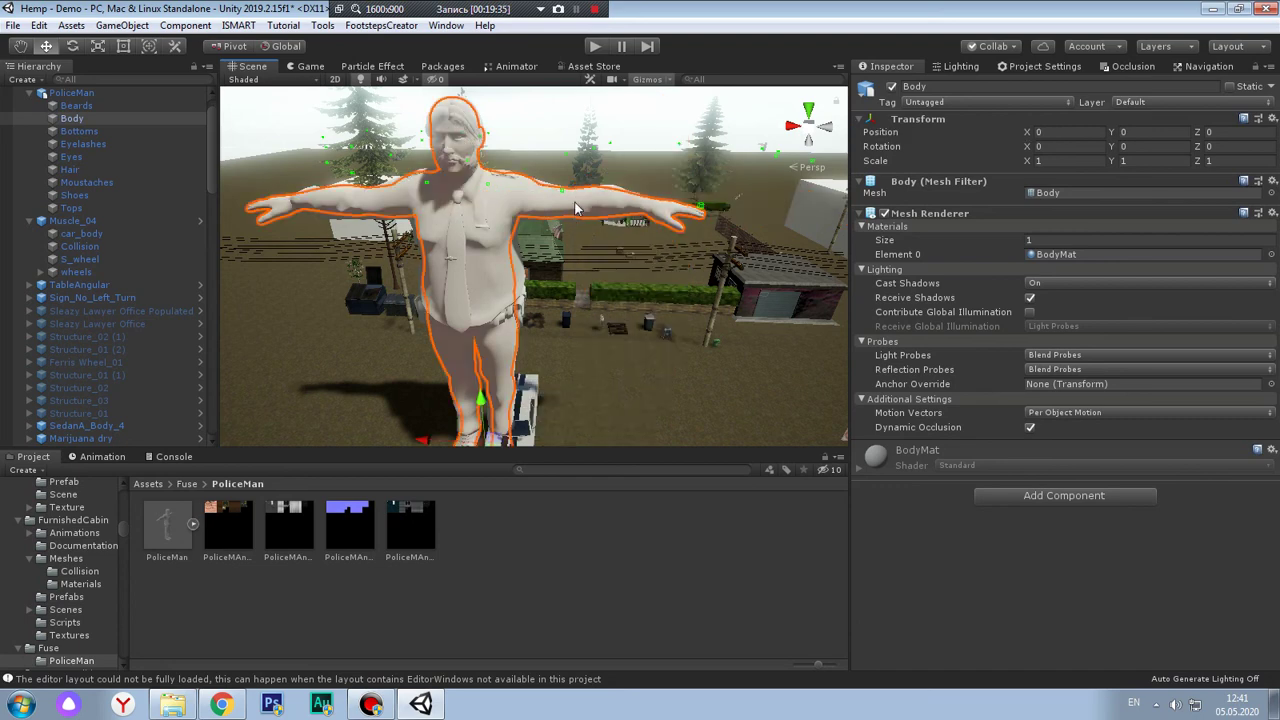
{"action": "left_click", "coordinate": [577, 615]}
{"action": "middle_click_drag", "start_coordinate": [437, 319], "coordinate": [592, 328]}
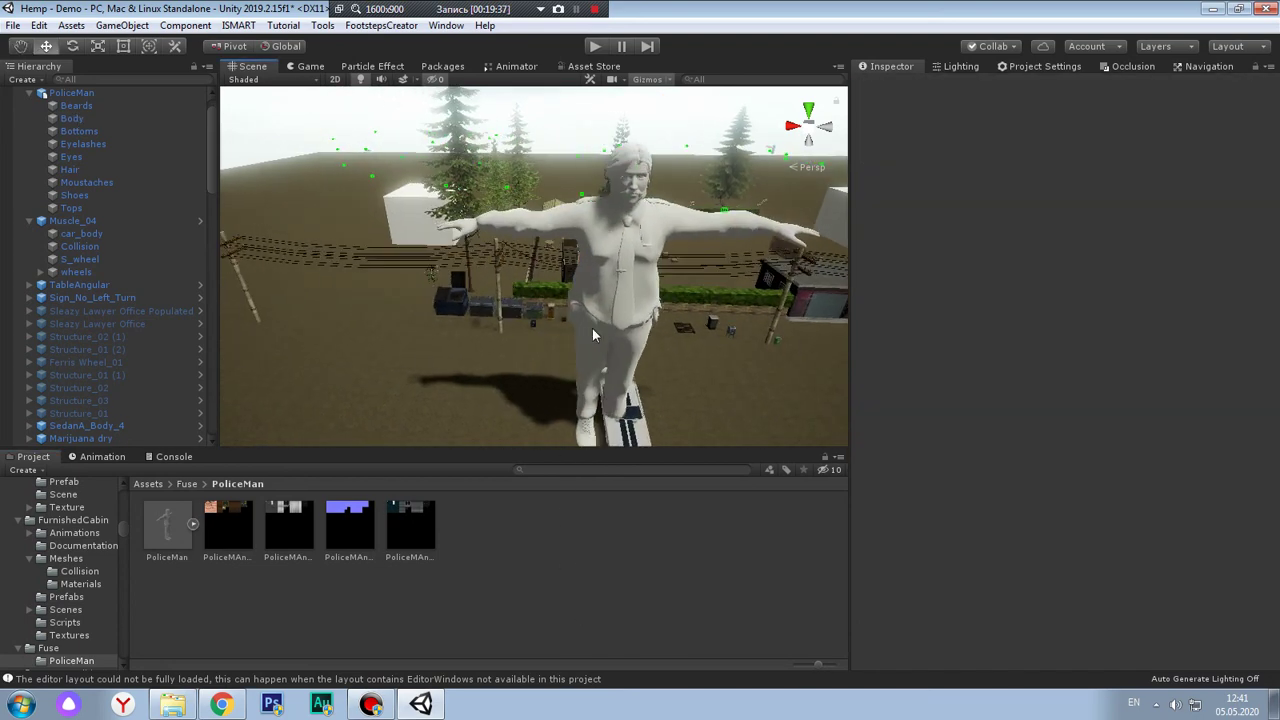
{"action": "right_click_drag", "start_coordinate": [592, 328], "coordinate": [602, 160]}
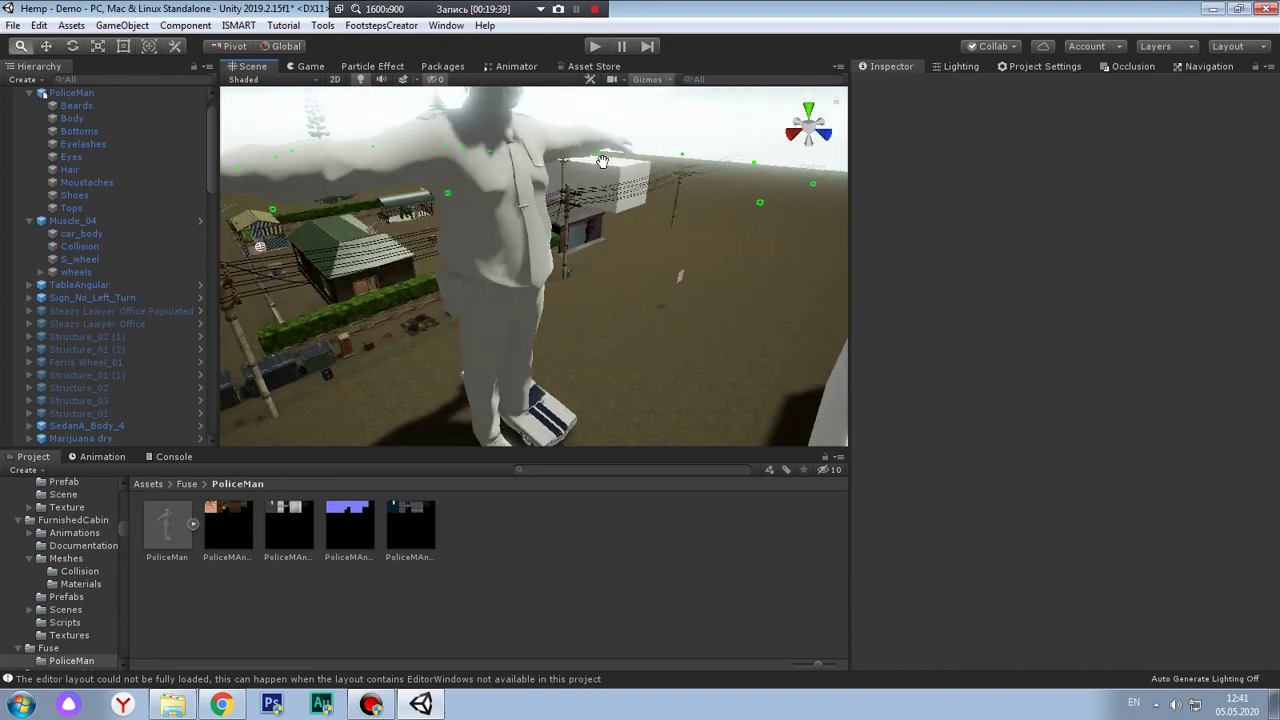
{"action": "scroll", "coordinate": [543, 240], "scroll_direction": "down", "scroll_amount": 5}
{"action": "left_click", "coordinate": [528, 298]}
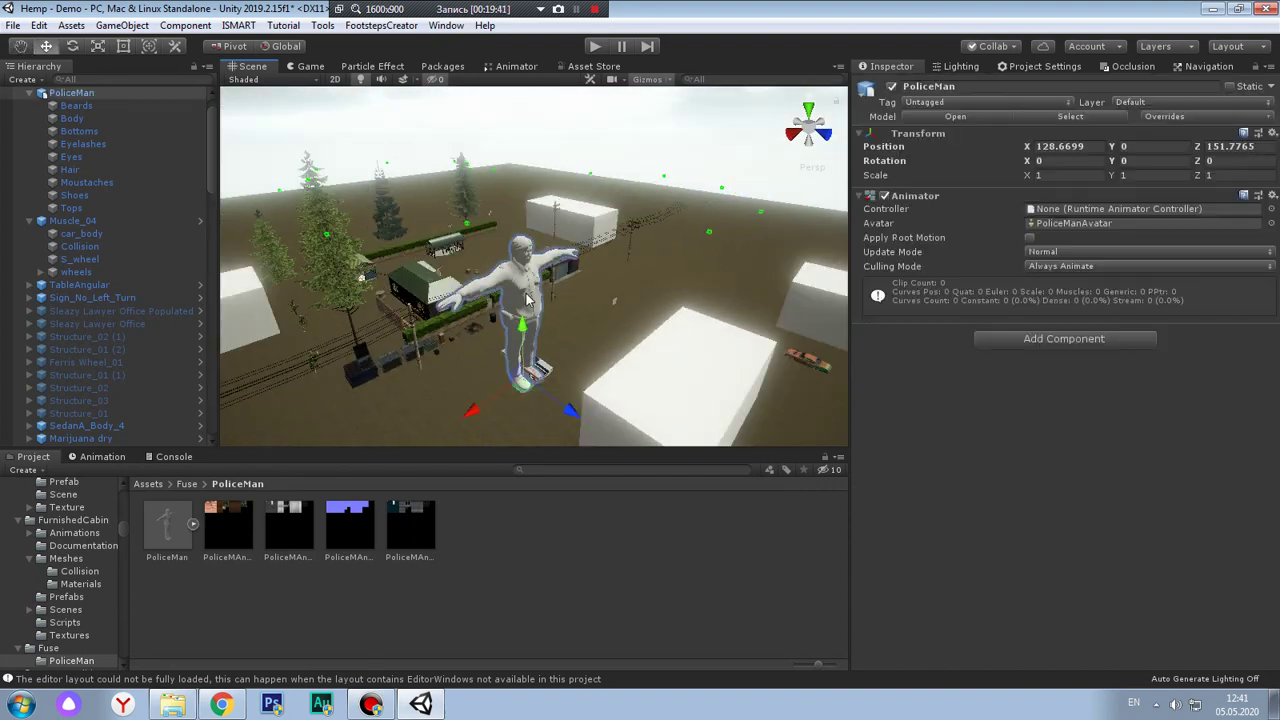
{"action": "scroll", "coordinate": [527, 295], "scroll_direction": "up", "scroll_amount": 2}
{"action": "scroll", "coordinate": [526, 293], "scroll_direction": "up", "scroll_amount": 2}
{"action": "scroll", "coordinate": [526, 293], "scroll_direction": "up", "scroll_amount": 2}
{"action": "scroll", "coordinate": [524, 270], "scroll_direction": "up", "scroll_amount": 2}
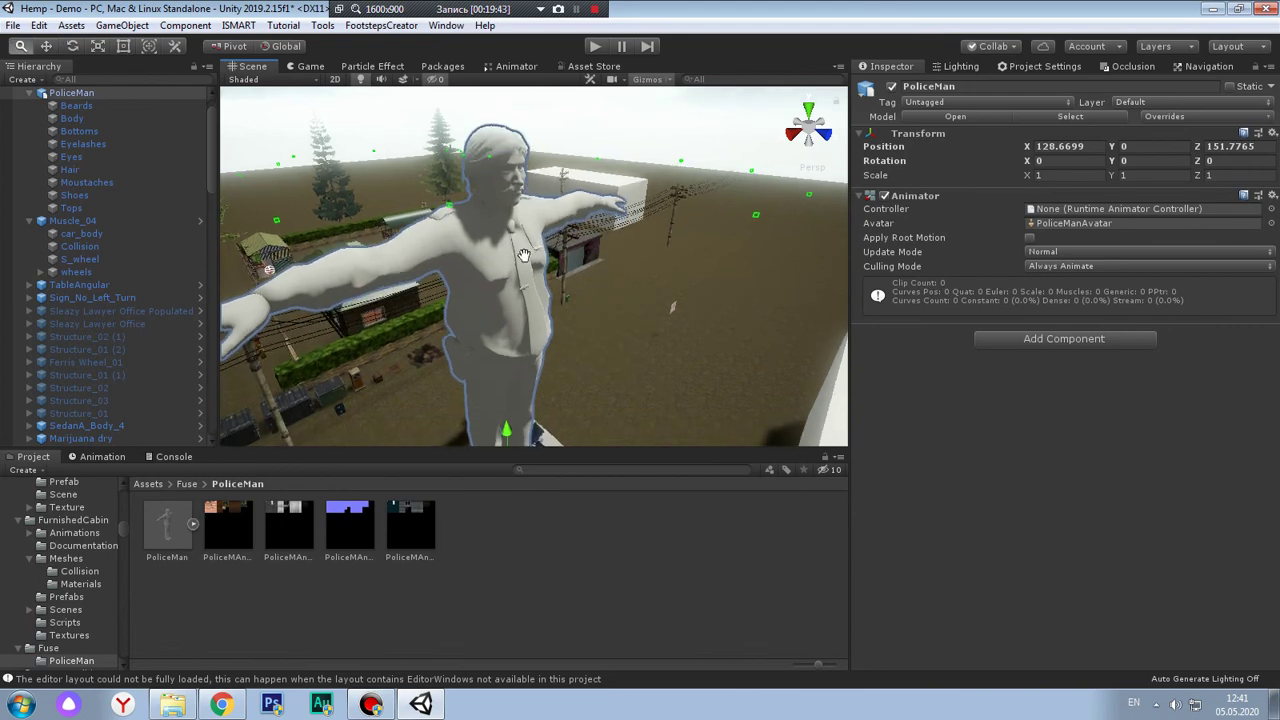
{"action": "middle_click_drag", "start_coordinate": [524, 256], "coordinate": [694, 402]}
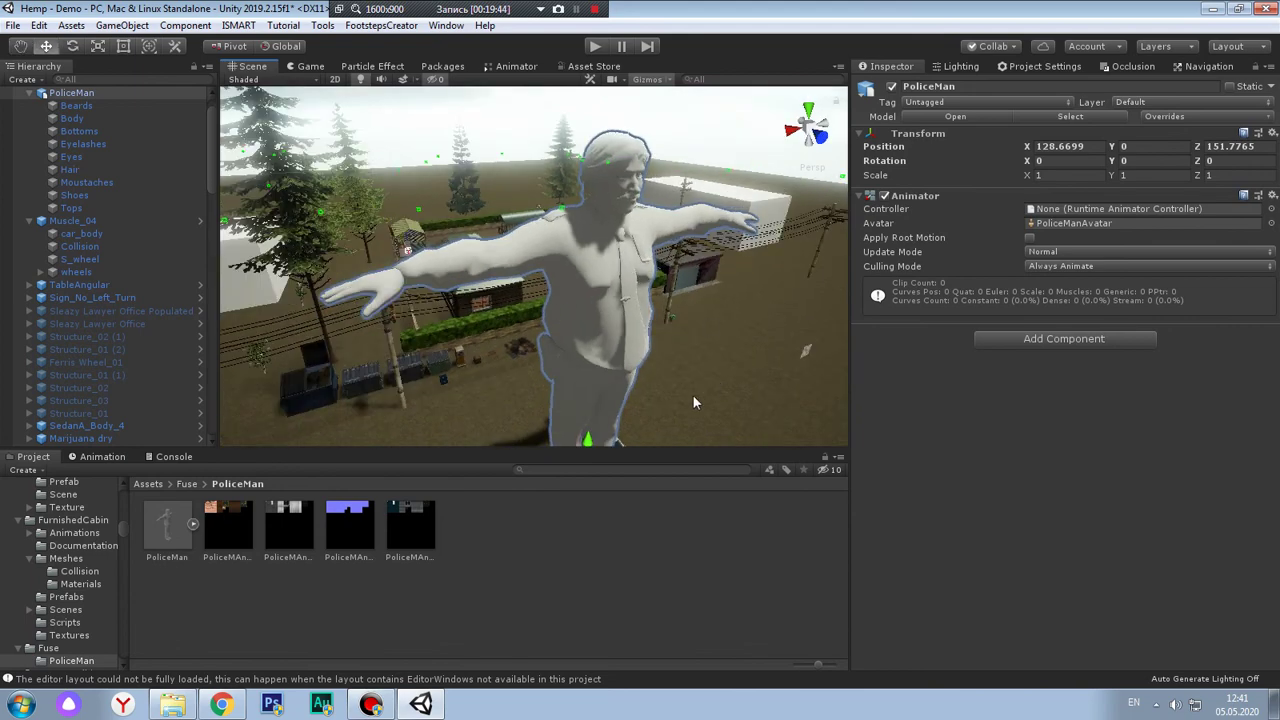
{"action": "left_click", "coordinate": [165, 543]}
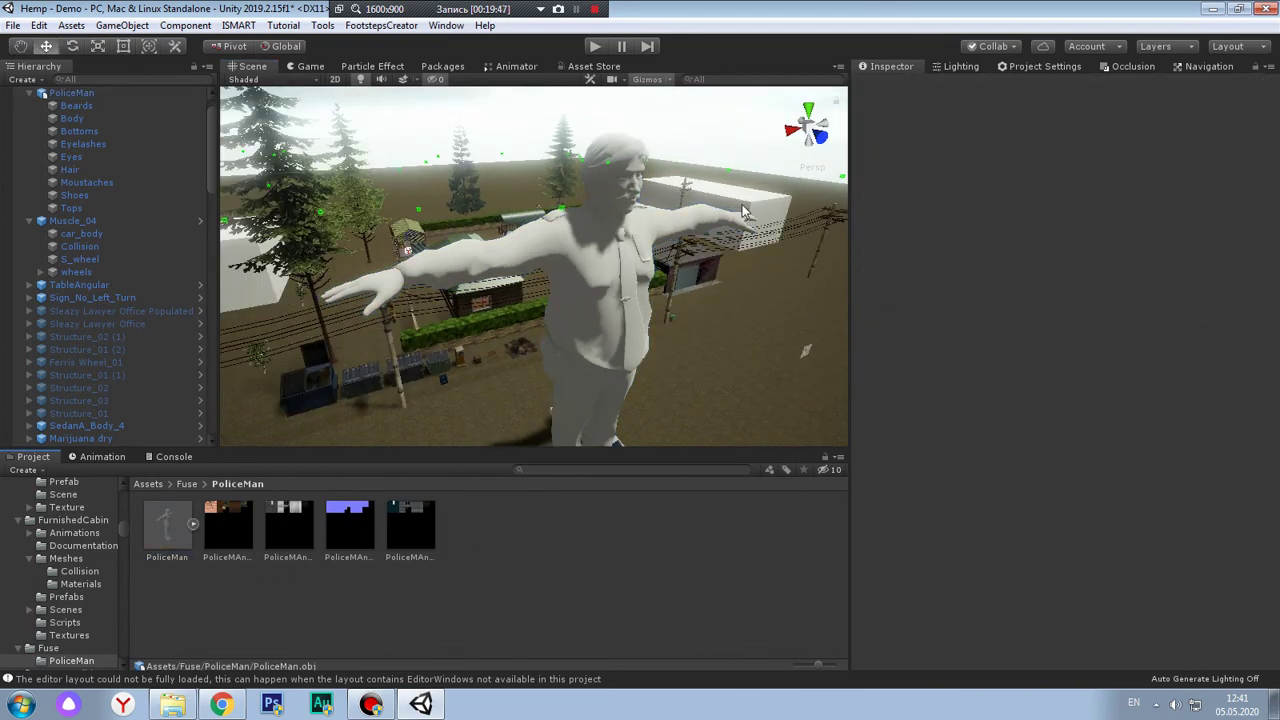
{"action": "left_click_drag", "start_coordinate": [795, 214], "coordinate": [520, 330], "text": "alt"}
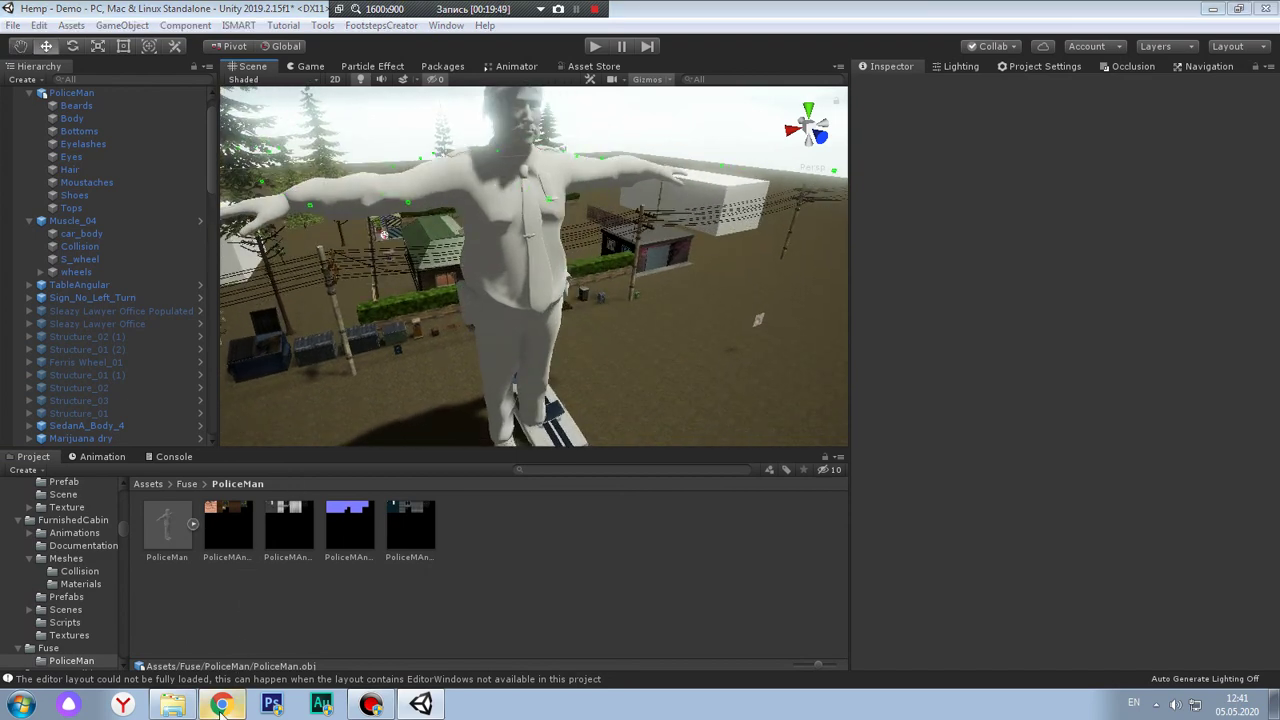
{"action": "left_click", "coordinate": [221, 704]}
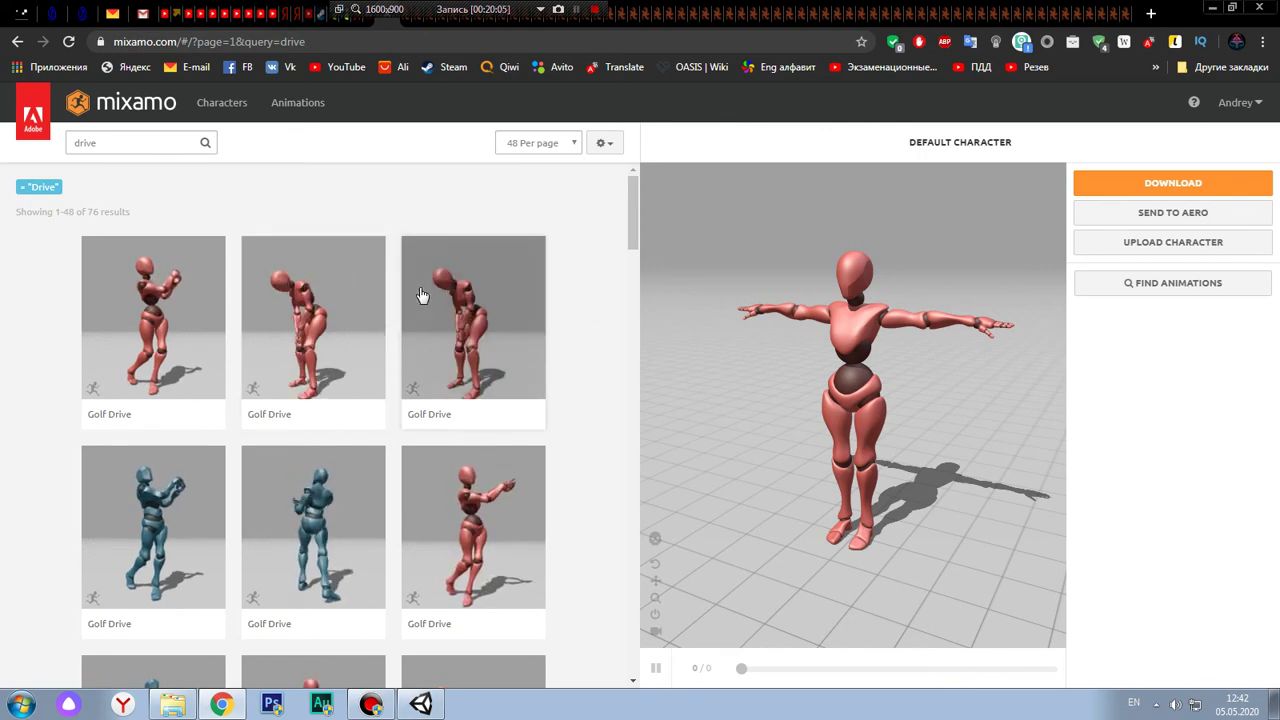
Choose the PoliceMan model file in Mixamo's Upload a Character window
{"action": "left_click", "coordinate": [1160, 250]}
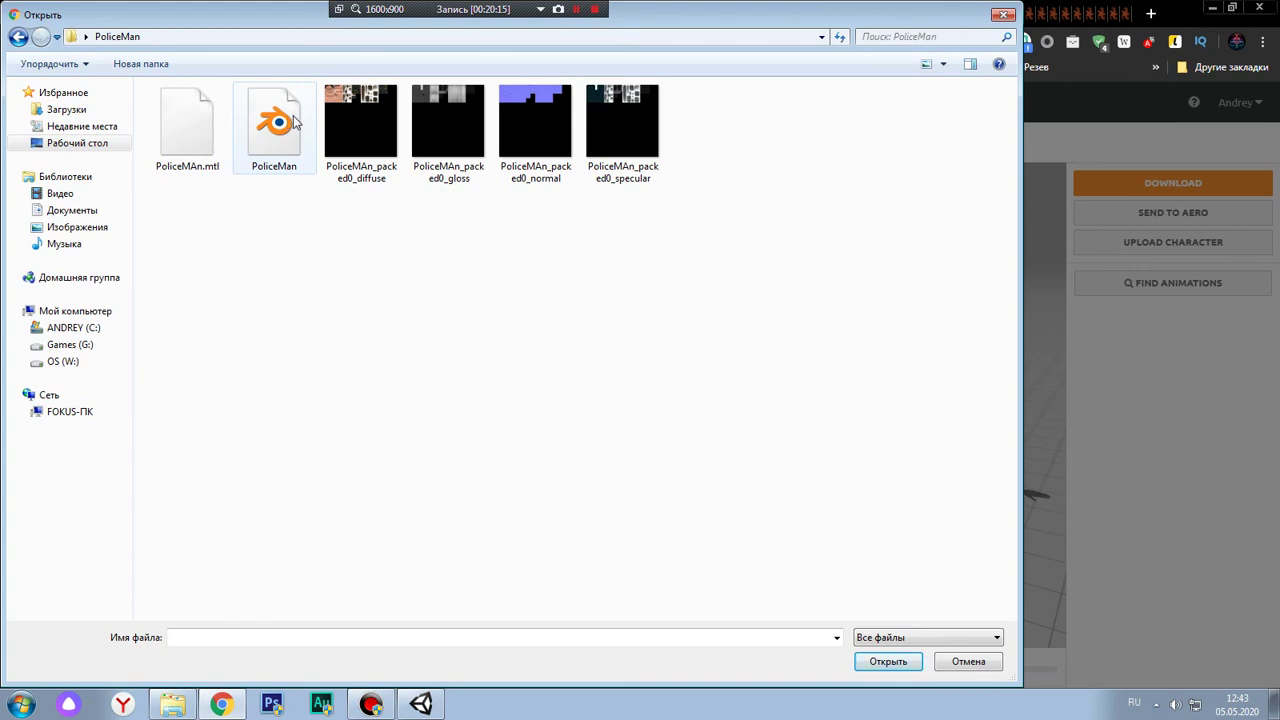
{"action": "left_click", "coordinate": [238, 157]}
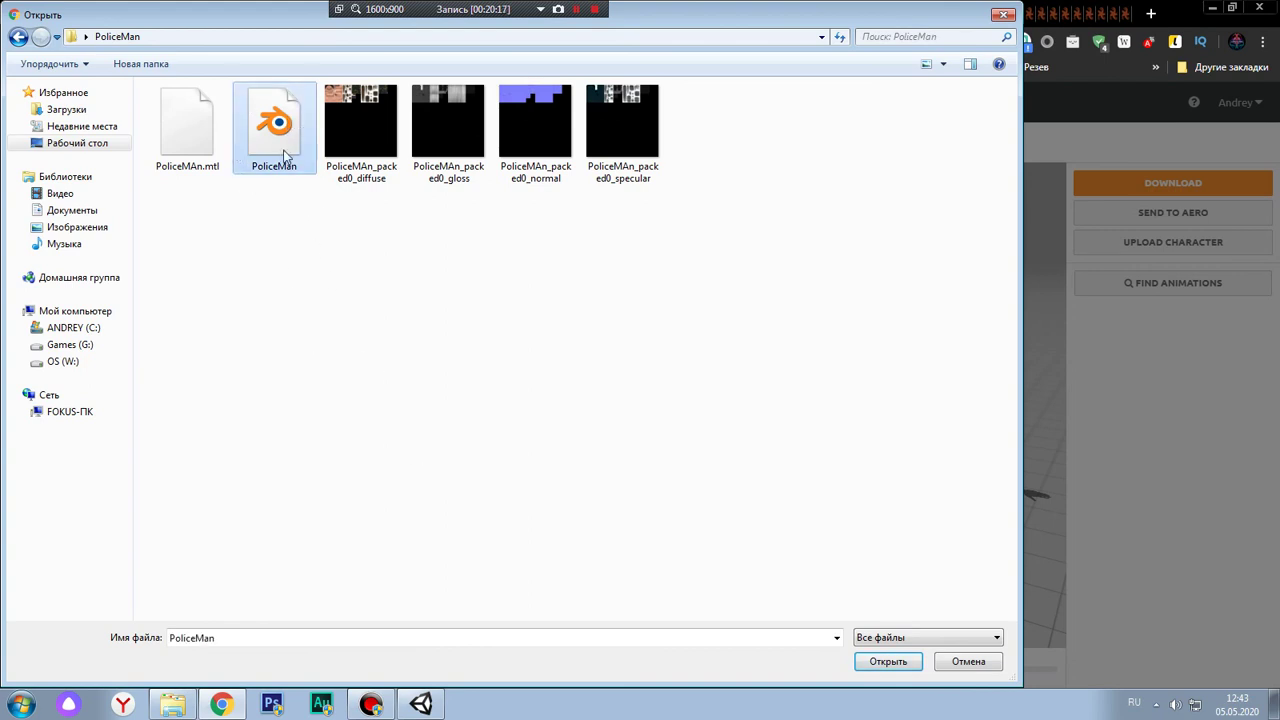
{"action": "left_click", "coordinate": [192, 160]}
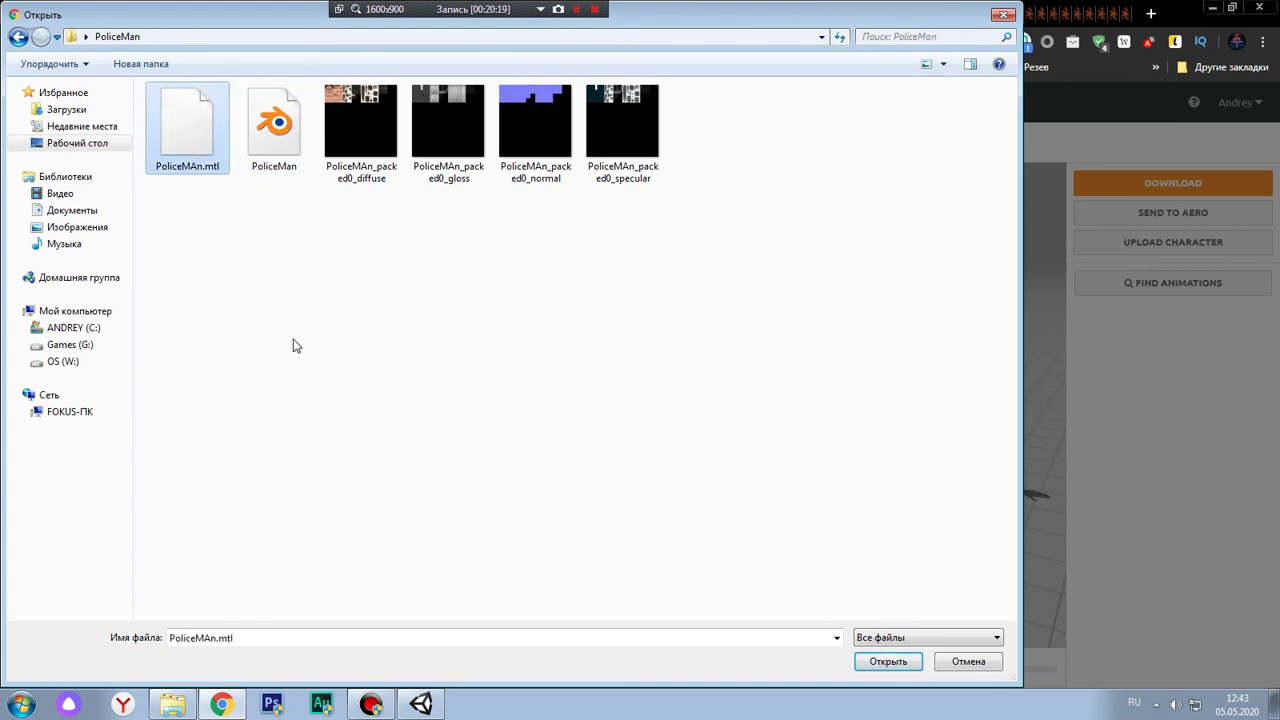
{"action": "left_click", "coordinate": [285, 143]}
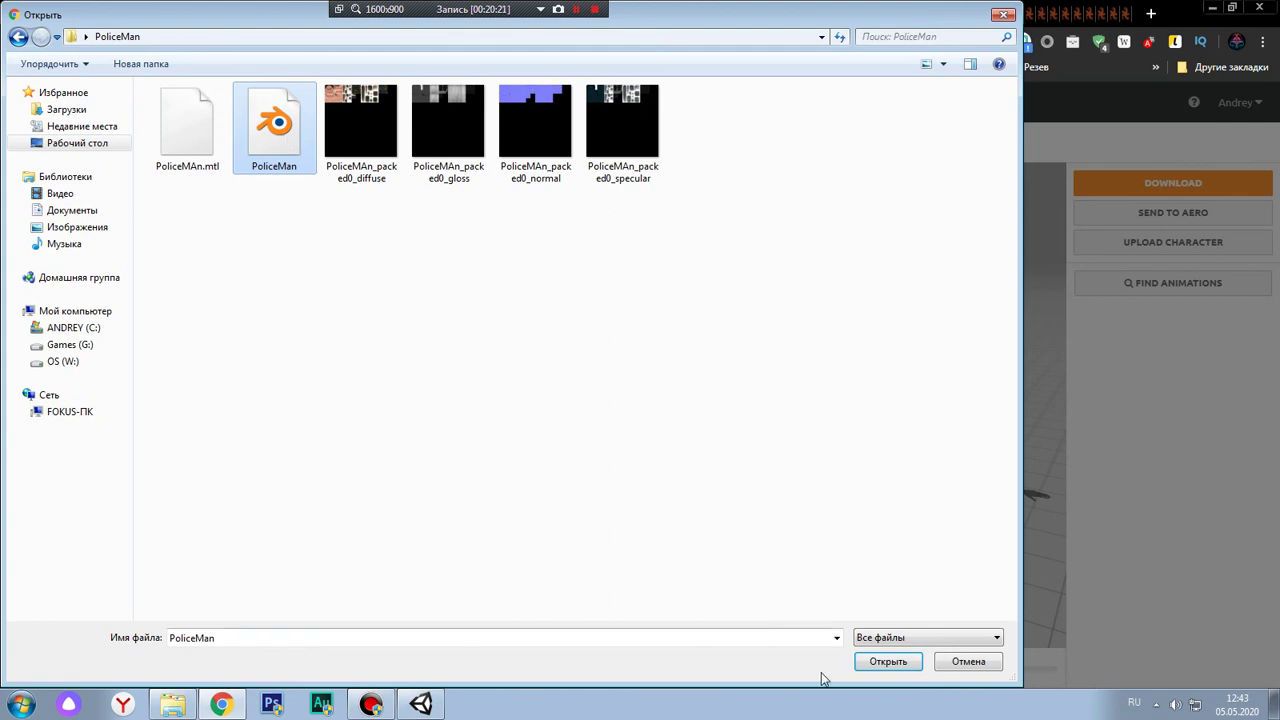
{"action": "left_click", "coordinate": [870, 663]}
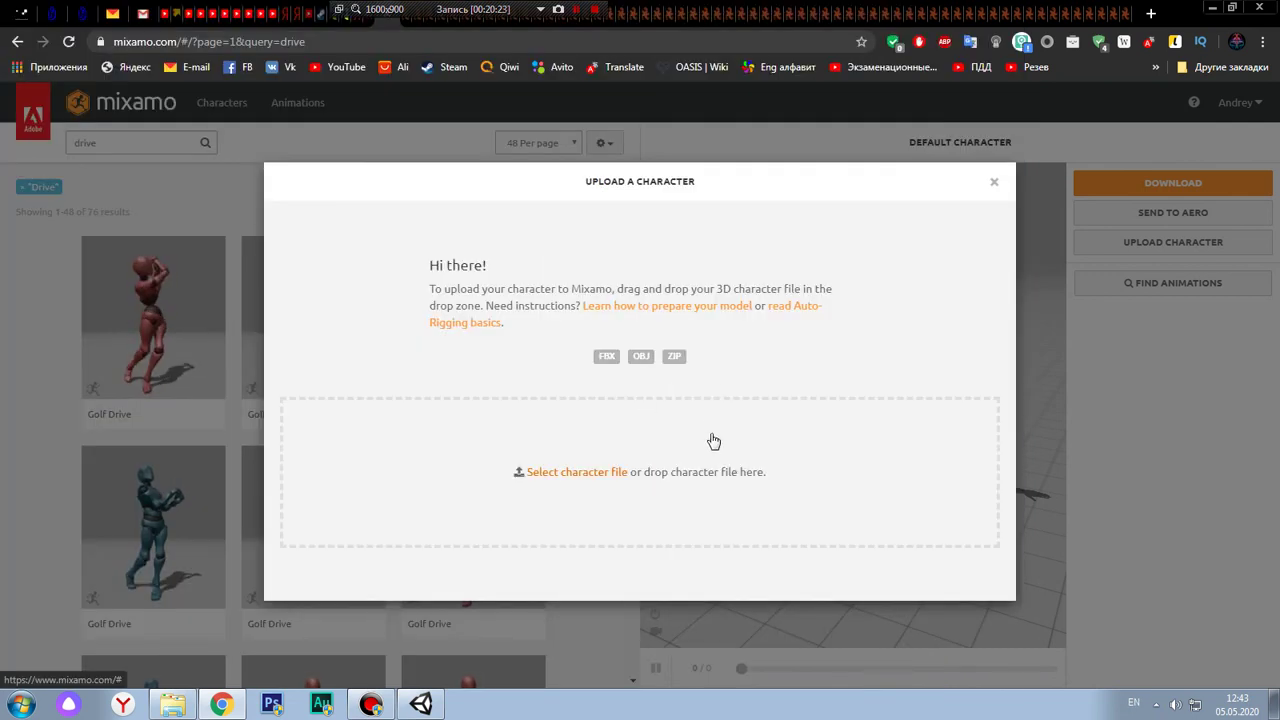
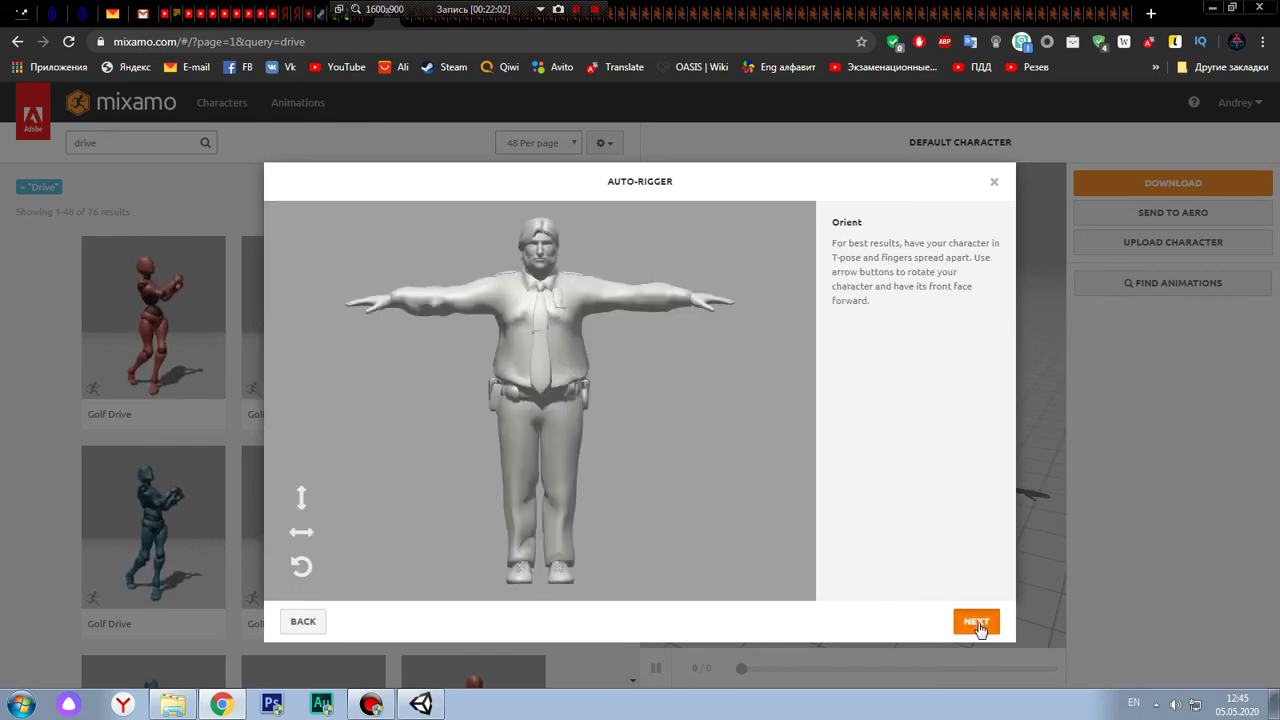
Move to marker placement and set the chin marker on the policeman's chin
{"action": "left_click", "coordinate": [977, 622]}
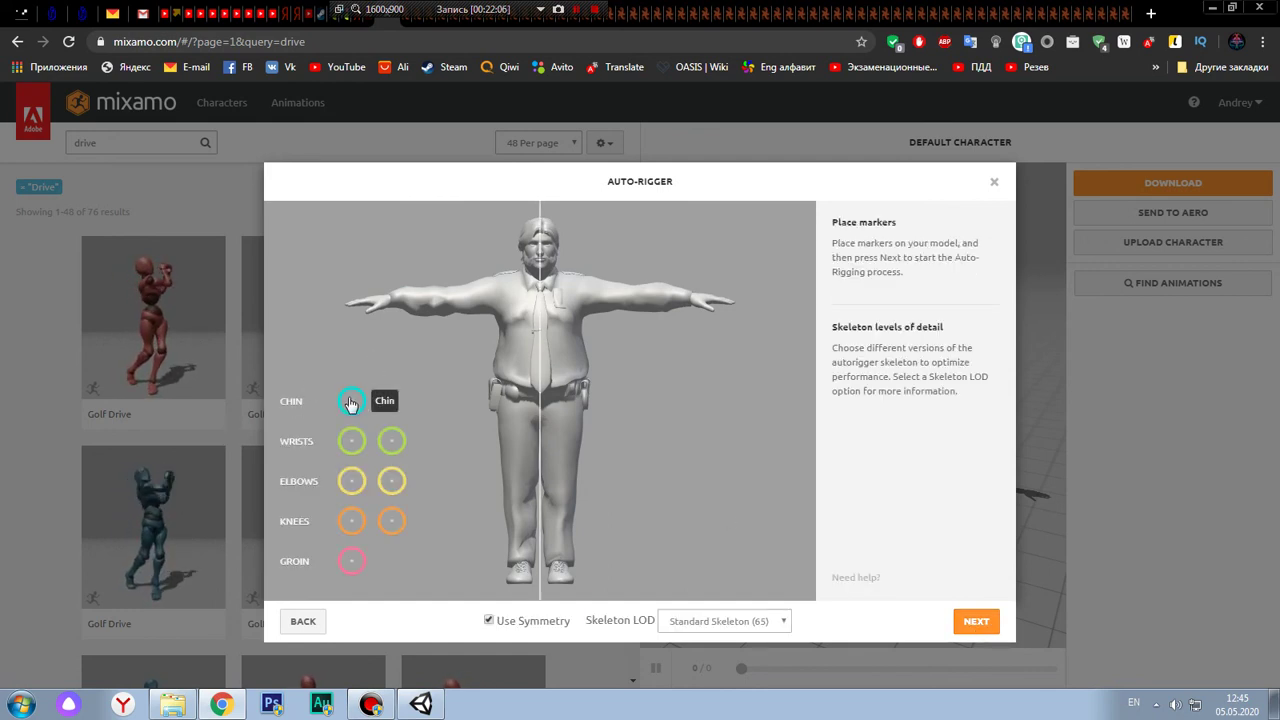
{"action": "left_click_drag", "start_coordinate": [351, 401], "coordinate": [442, 368]}
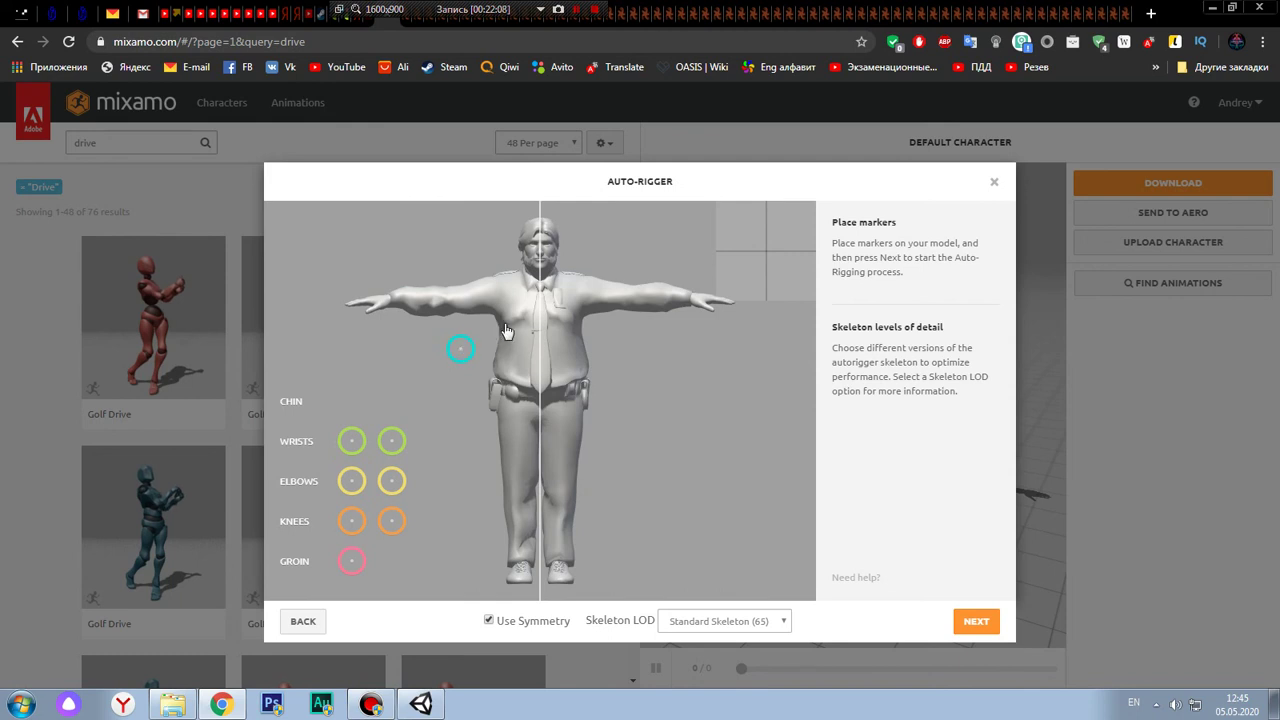
{"action": "left_click_drag", "start_coordinate": [507, 332], "coordinate": [540, 255]}
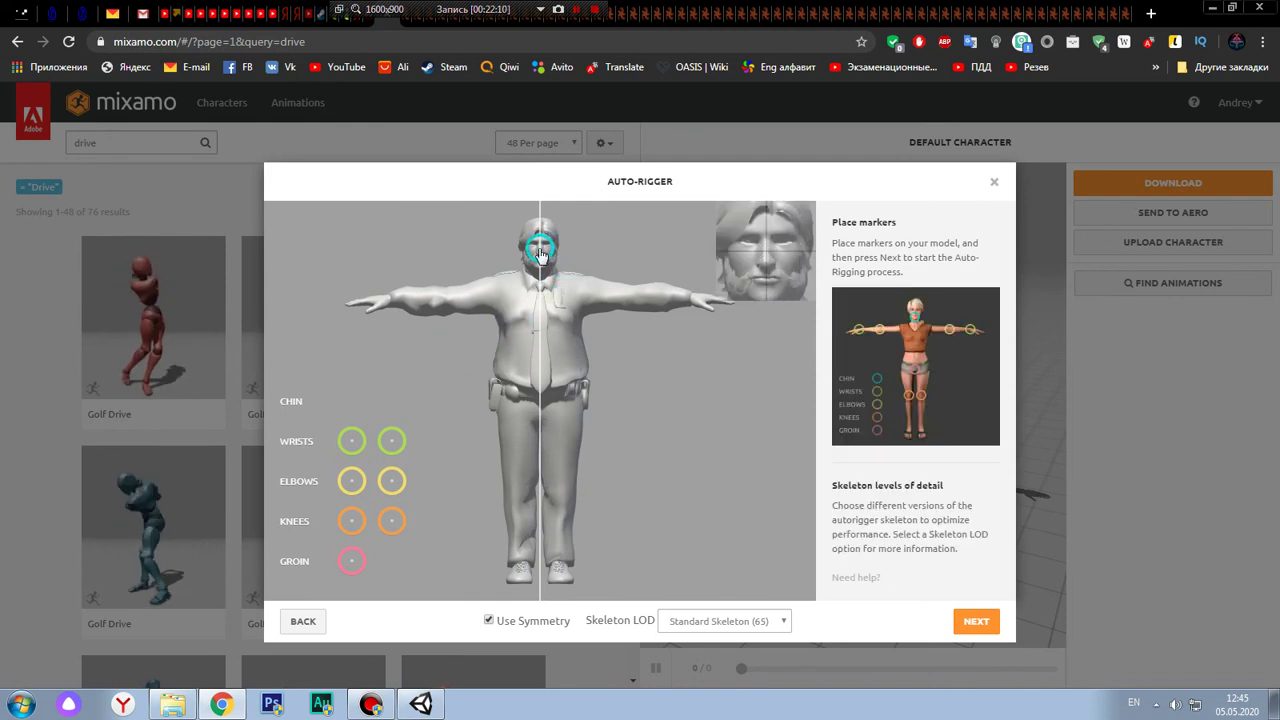
{"action": "left_click_drag", "start_coordinate": [540, 255], "coordinate": [540, 262]}
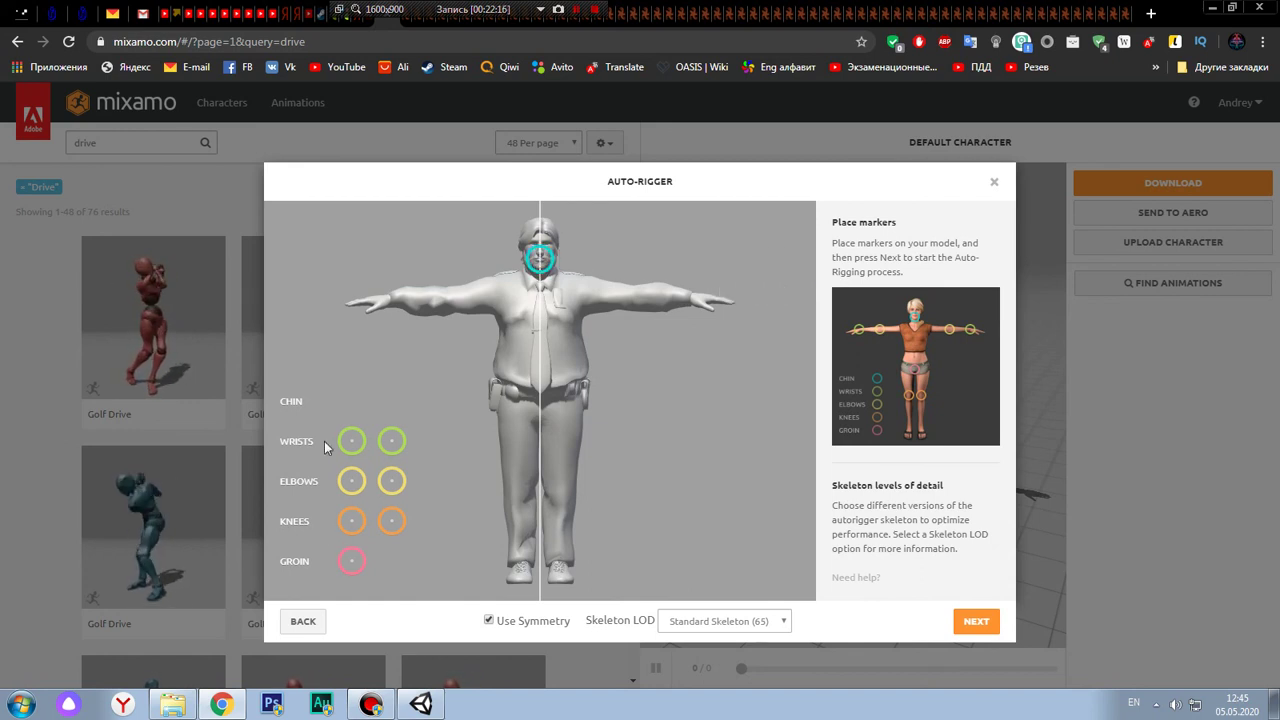
Place the wrist, elbow, knee and groin markers, keeping Standard Skeleton (65)
{"action": "left_click_drag", "start_coordinate": [348, 445], "coordinate": [393, 307]}
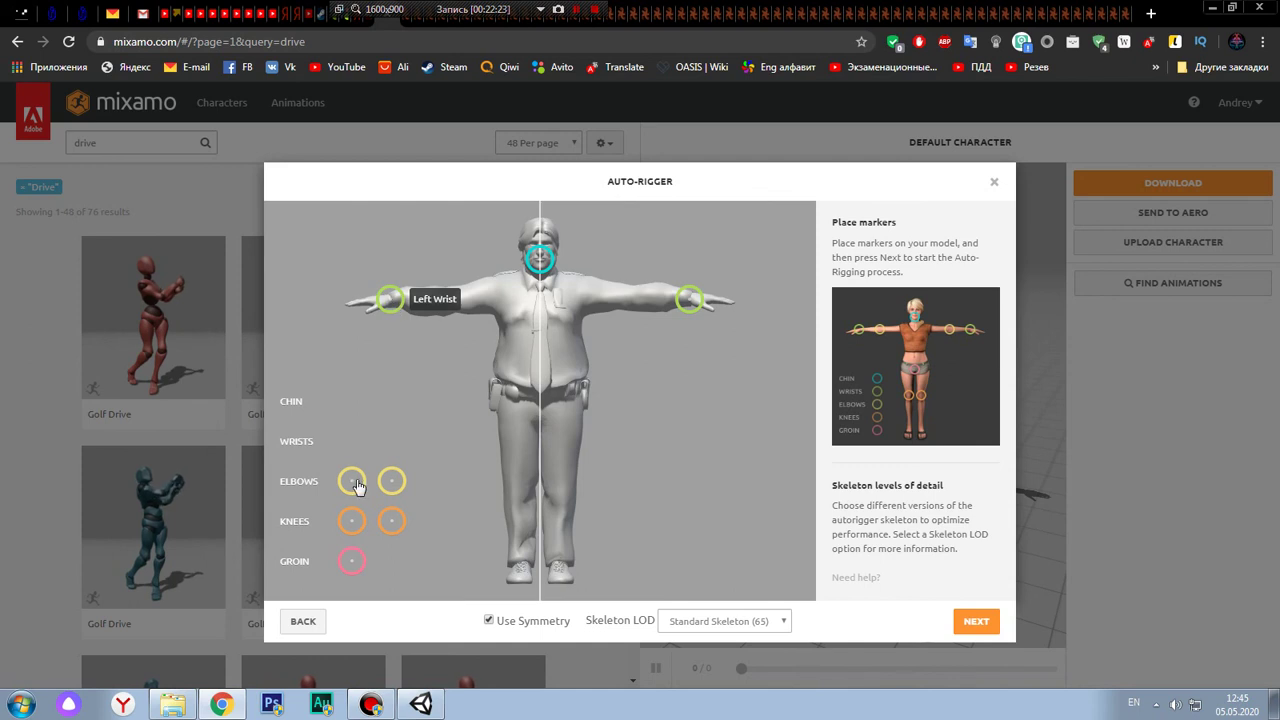
{"action": "mouse_move", "coordinate": [352, 481]}
{"action": "left_mouse_down"}
{"action": "mouse_move", "coordinate": [453, 337]}
{"action": "mouse_move", "coordinate": [450, 306]}
{"action": "left_mouse_up"}
{"action": "mouse_move", "coordinate": [352, 520]}
{"action": "left_mouse_down"}
{"action": "mouse_move", "coordinate": [513, 516]}
{"action": "mouse_move", "coordinate": [518, 490]}
{"action": "left_mouse_up"}
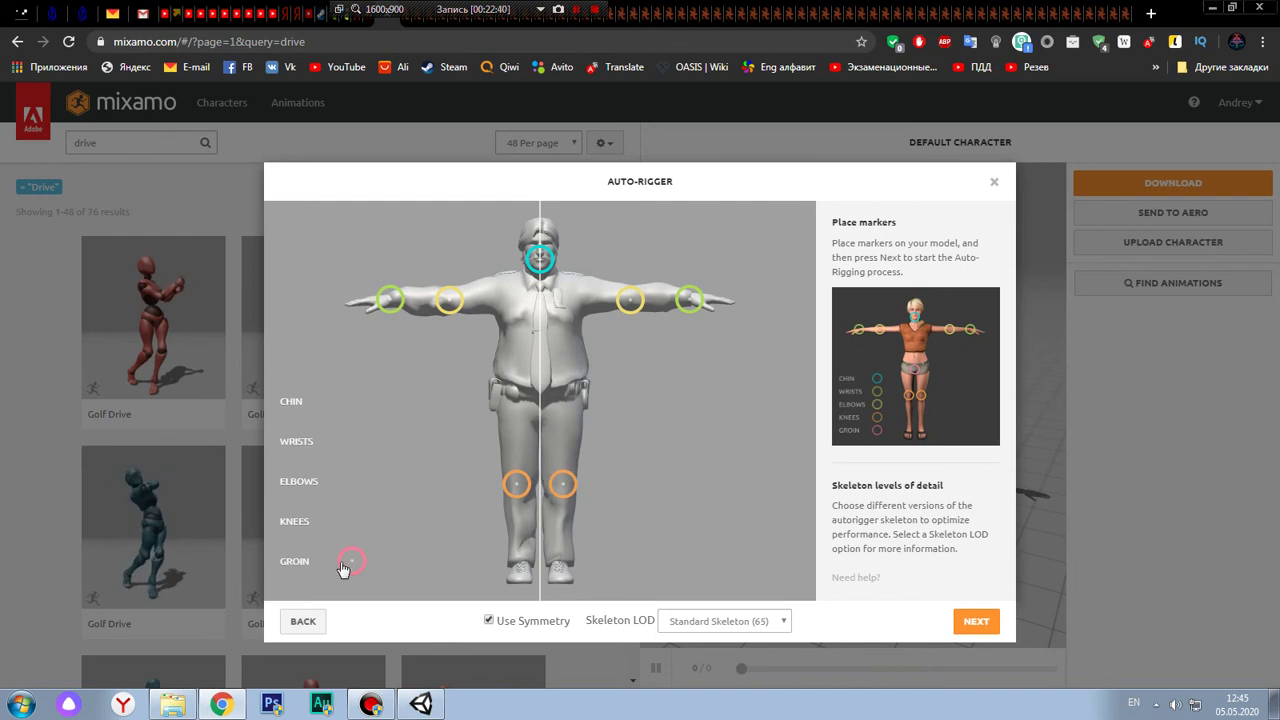
{"action": "left_click_drag", "start_coordinate": [343, 569], "coordinate": [540, 423]}
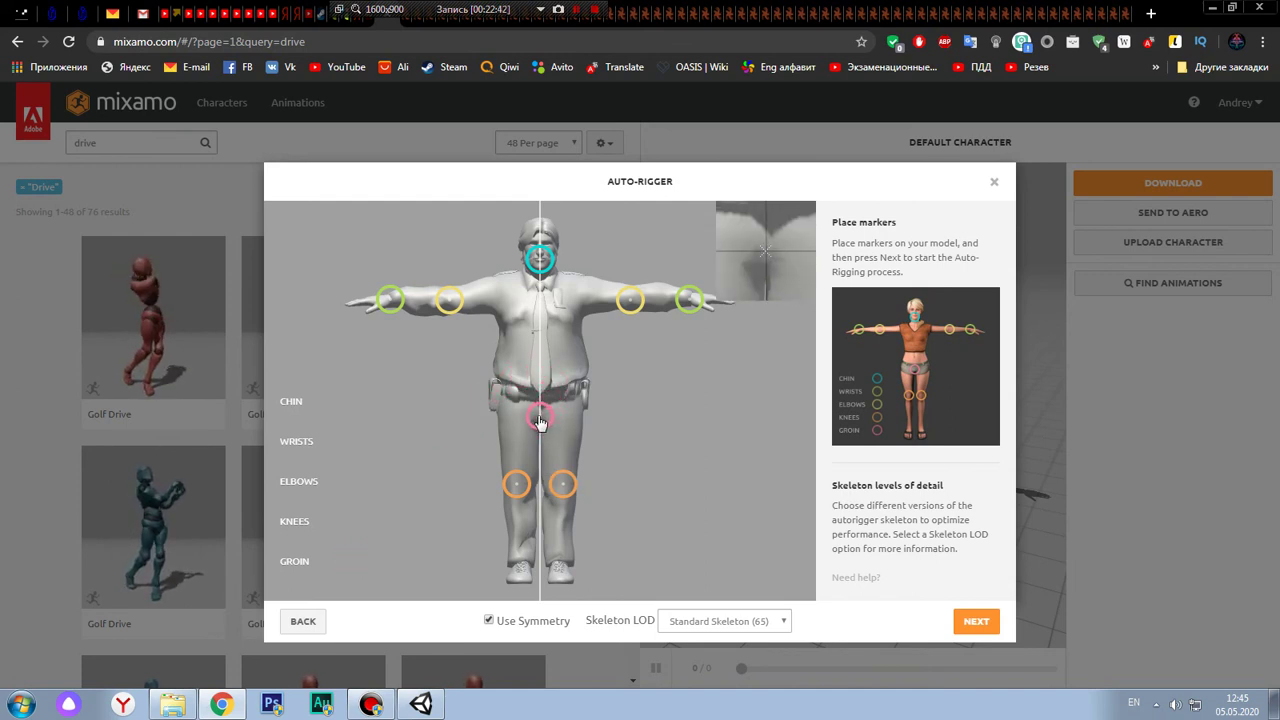
{"action": "left_click_drag", "start_coordinate": [540, 423], "coordinate": [540, 422]}
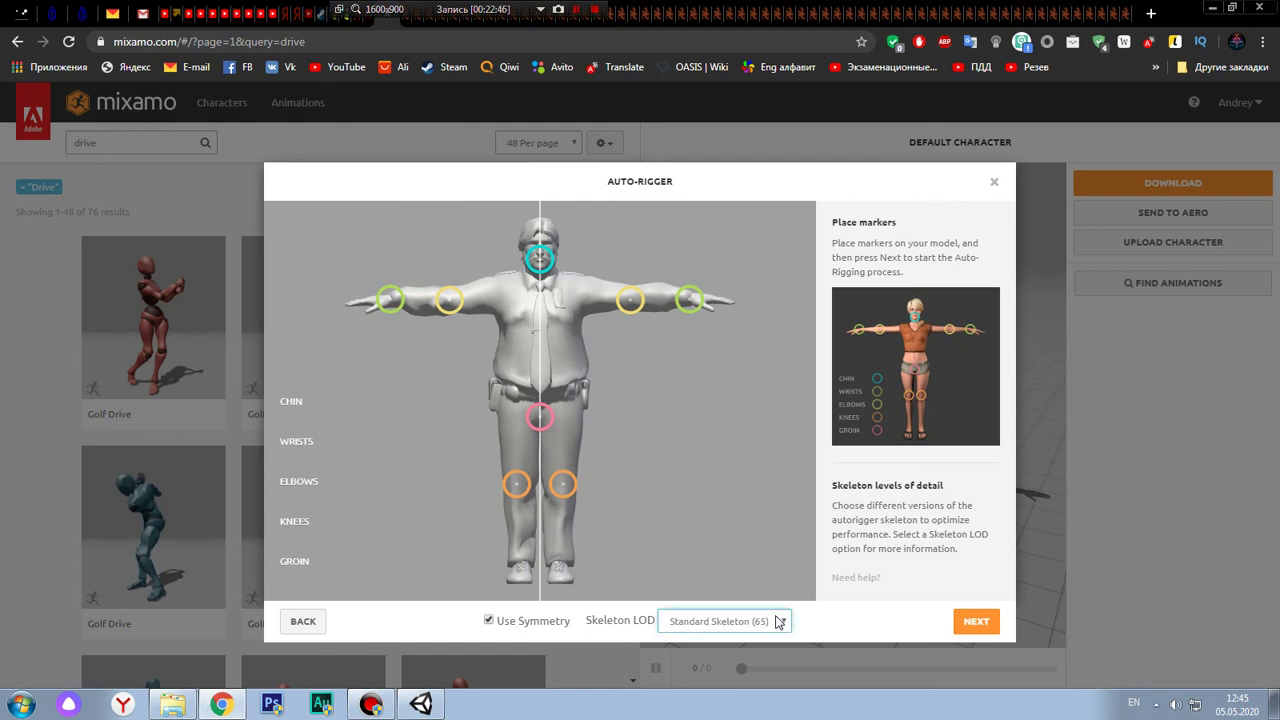
{"action": "left_click", "coordinate": [778, 621]}
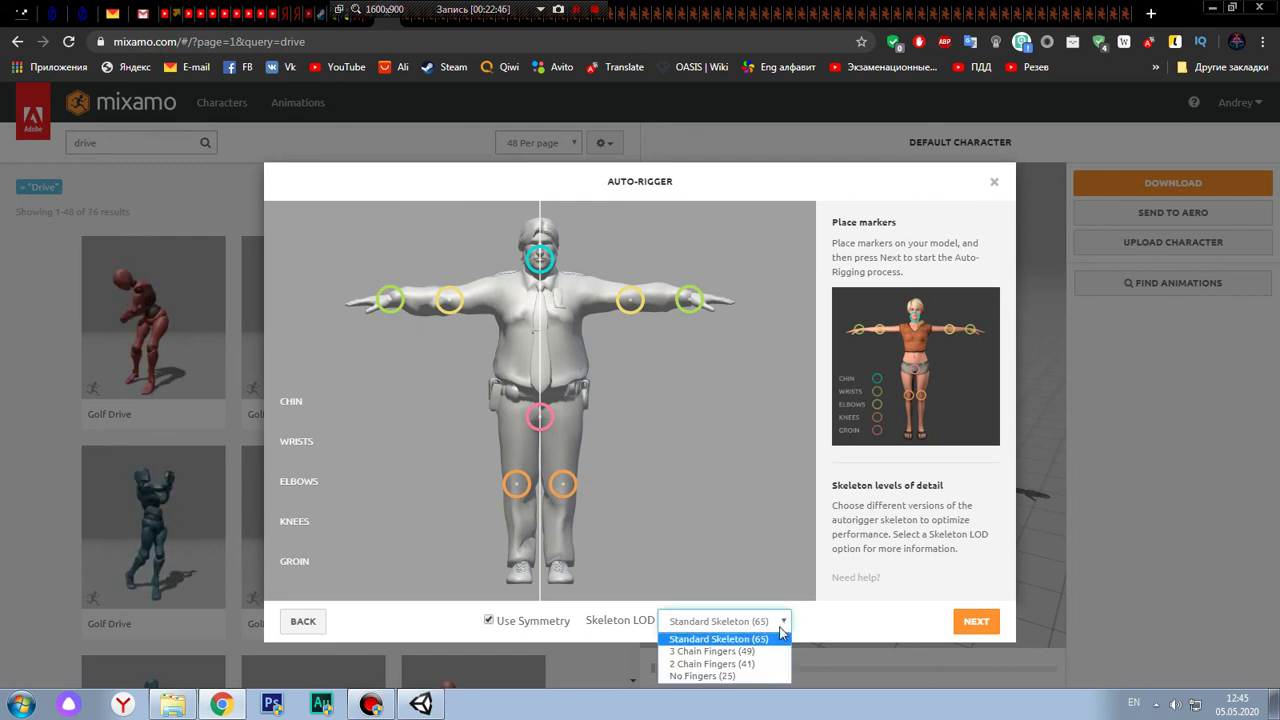
{"action": "left_click", "coordinate": [730, 640]}
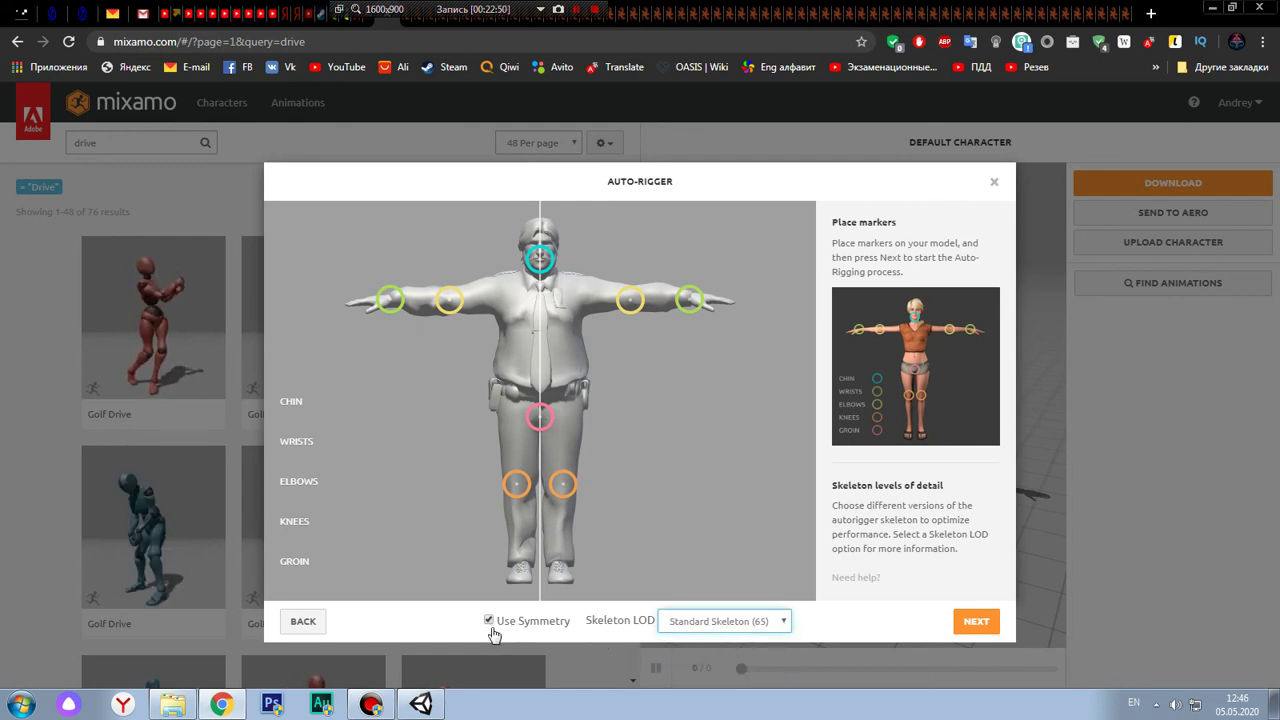
Run auto-rigging on the placed markers and orbit the review preview to inspect the rig
{"action": "left_click", "coordinate": [968, 621]}
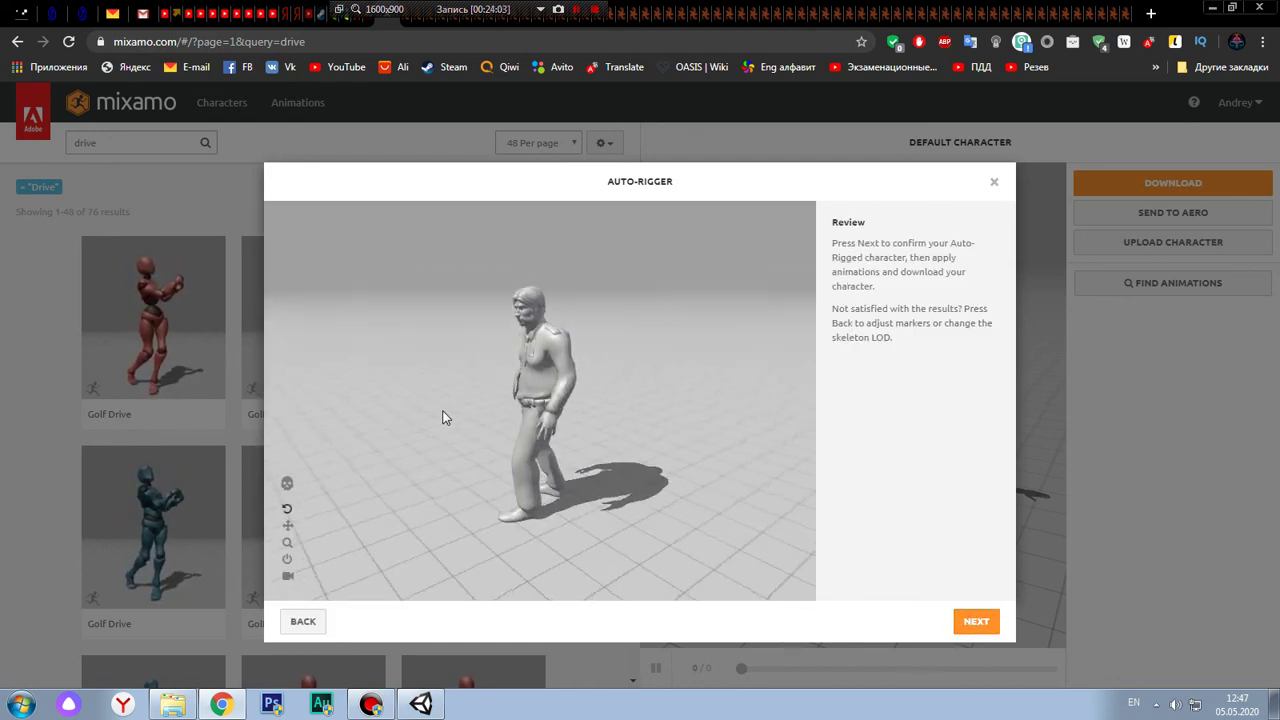
{"action": "scroll", "coordinate": [518, 438], "scroll_direction": "up", "scroll_amount": 3}
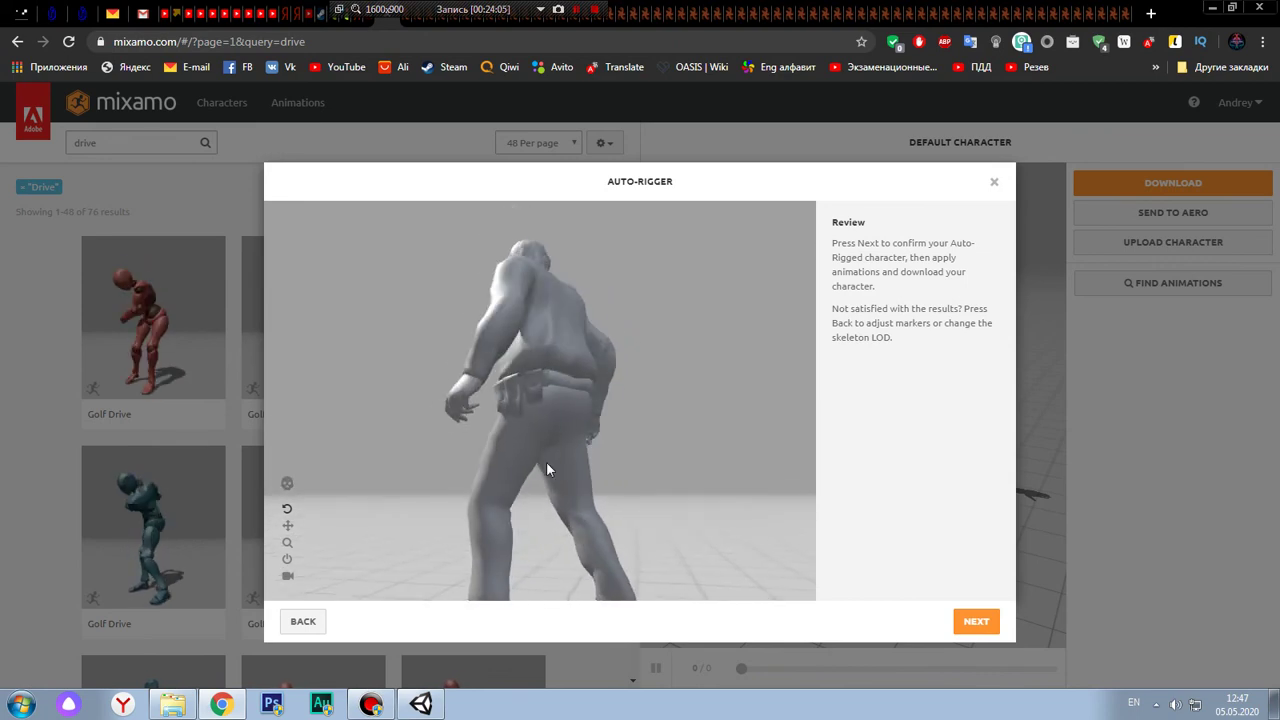
{"action": "mouse_move", "coordinate": [550, 520]}
{"action": "left_mouse_down"}
{"action": "mouse_move", "coordinate": [579, 368]}
{"action": "mouse_move", "coordinate": [797, 420]}
{"action": "mouse_move", "coordinate": [648, 266]}
{"action": "mouse_move", "coordinate": [671, 306]}
{"action": "mouse_move", "coordinate": [529, 448]}
{"action": "mouse_move", "coordinate": [477, 449]}
{"action": "mouse_move", "coordinate": [537, 305]}
{"action": "mouse_move", "coordinate": [411, 303]}
{"action": "mouse_move", "coordinate": [512, 310]}
{"action": "mouse_move", "coordinate": [609, 428]}
{"action": "left_mouse_up"}
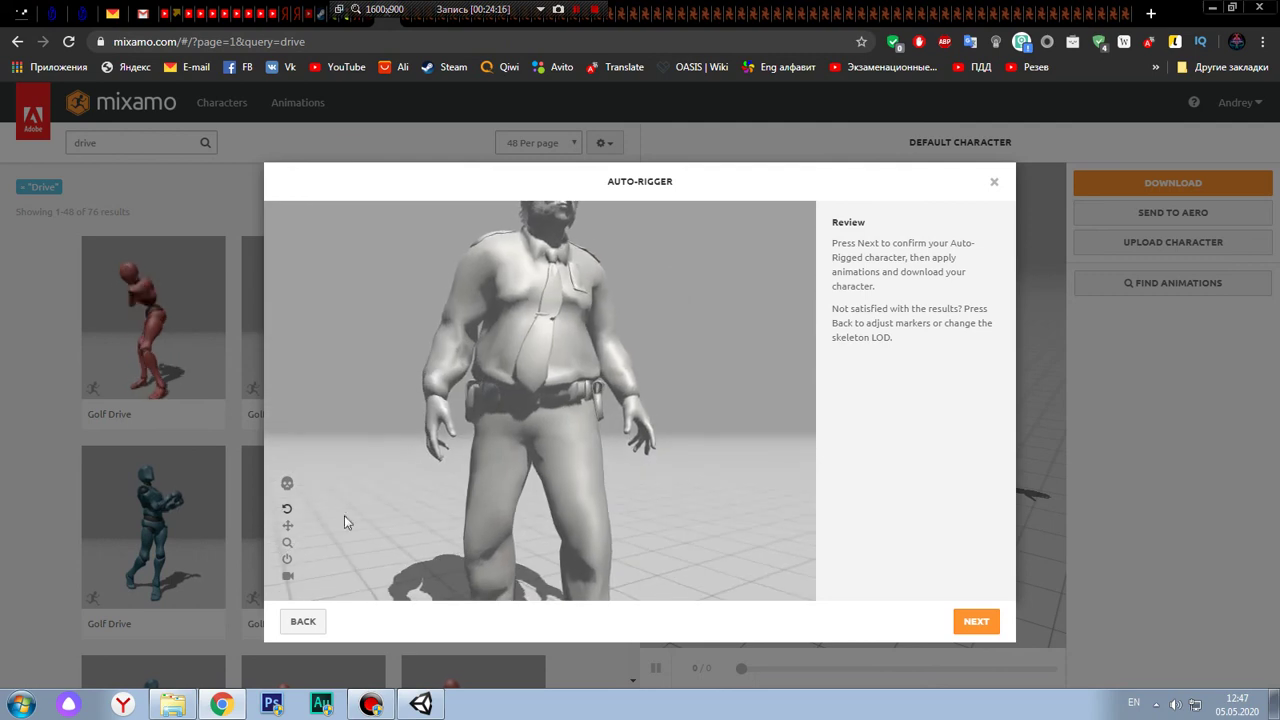
Confirm the rigged policeman and orbit the viewer to face him head-on
{"action": "left_click", "coordinate": [969, 622]}
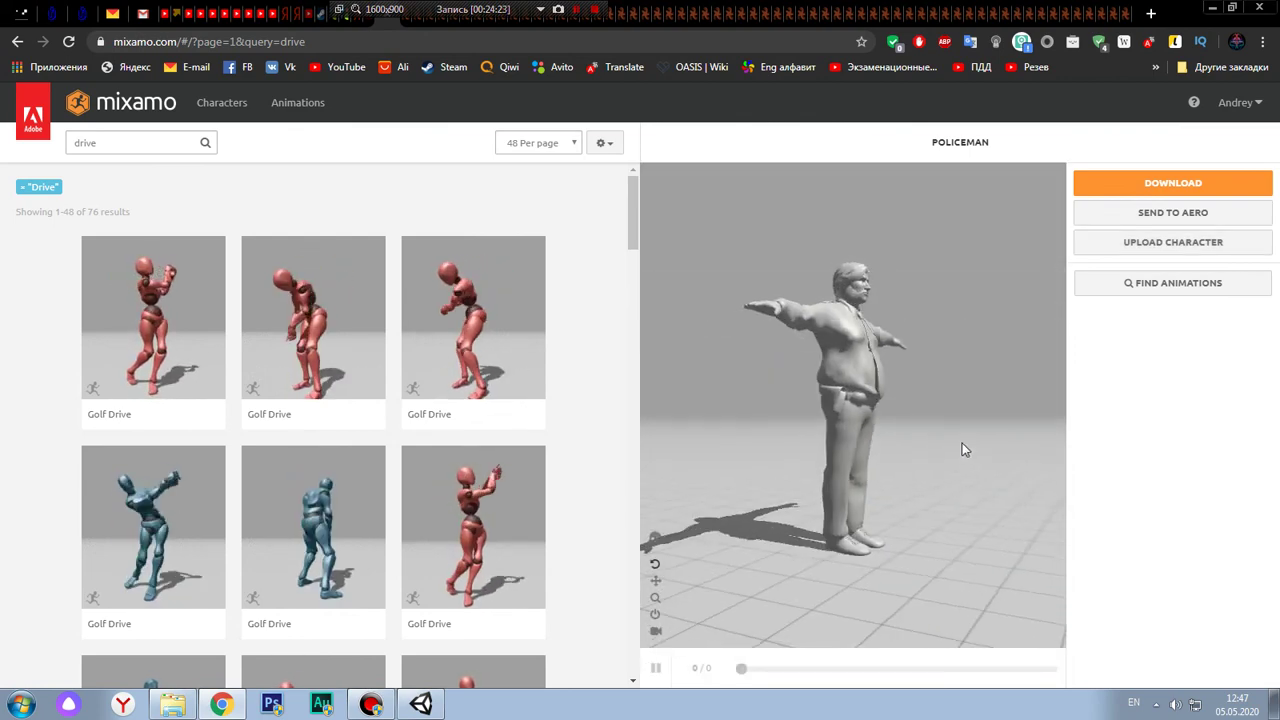
{"action": "mouse_move", "coordinate": [962, 443]}
{"action": "left_mouse_down"}
{"action": "mouse_move", "coordinate": [858, 458]}
{"action": "mouse_move", "coordinate": [923, 428]}
{"action": "mouse_move", "coordinate": [826, 415]}
{"action": "left_mouse_up"}
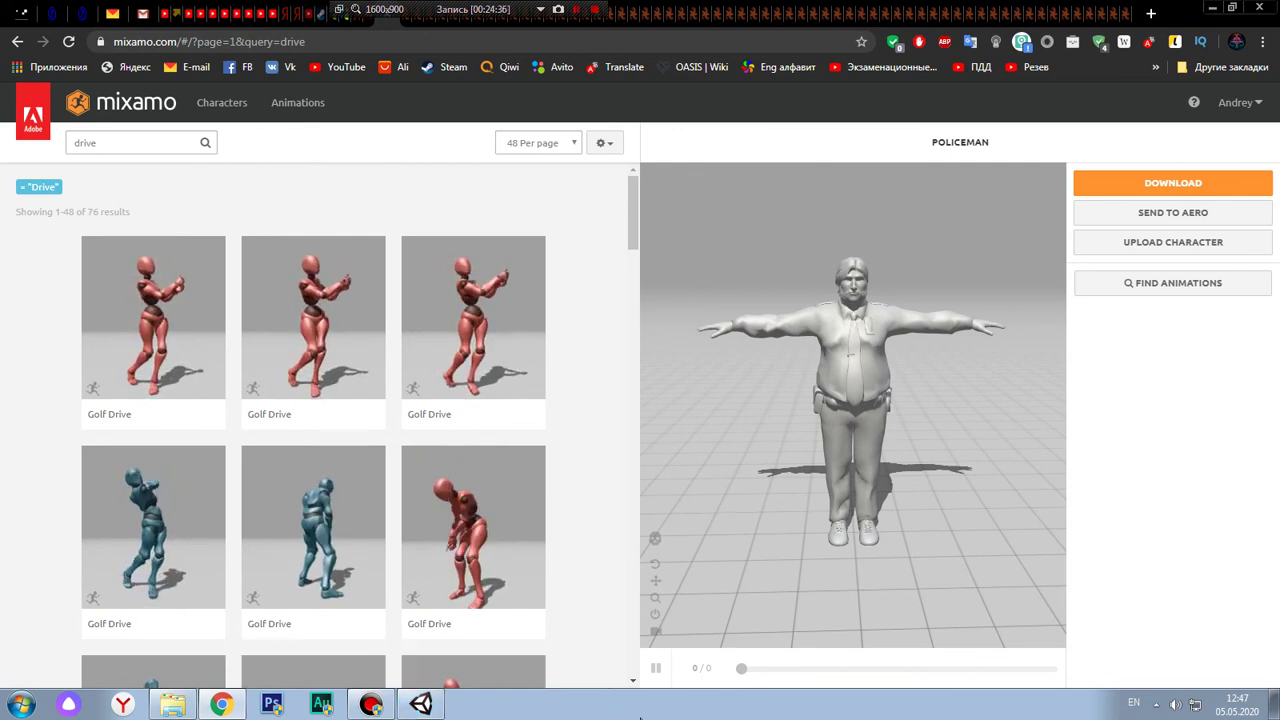
Download the rigged Policeman as FBX for Unity (.fbx) in T-pose
{"action": "left_click", "coordinate": [1225, 185]}
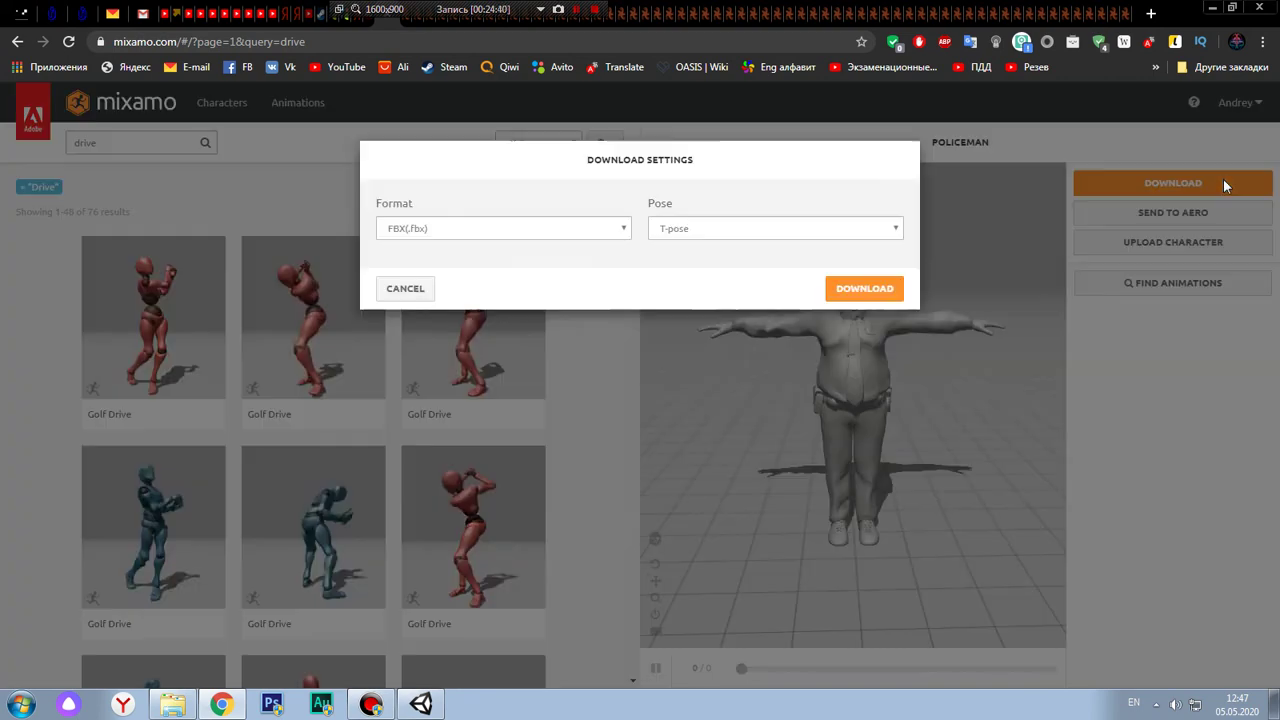
{"action": "left_click", "coordinate": [554, 249]}
{"action": "left_click", "coordinate": [624, 240]}
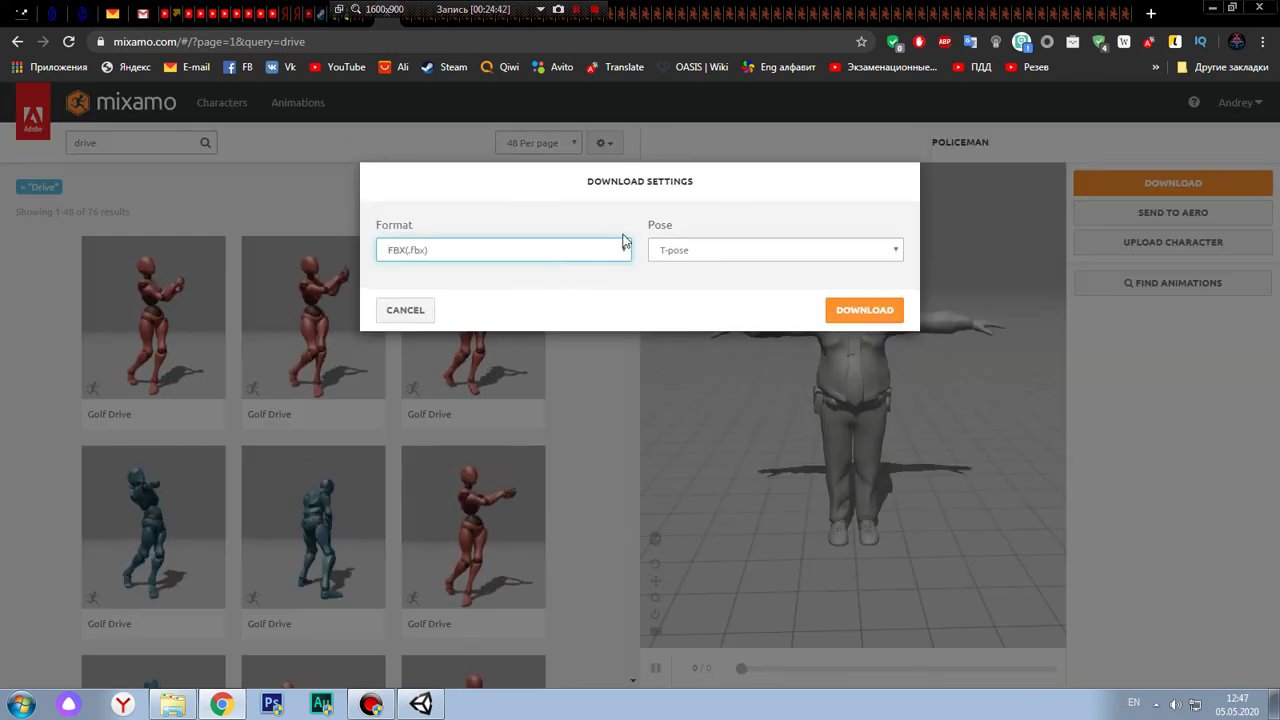
{"action": "left_click", "coordinate": [749, 259]}
{"action": "left_click", "coordinate": [752, 258]}
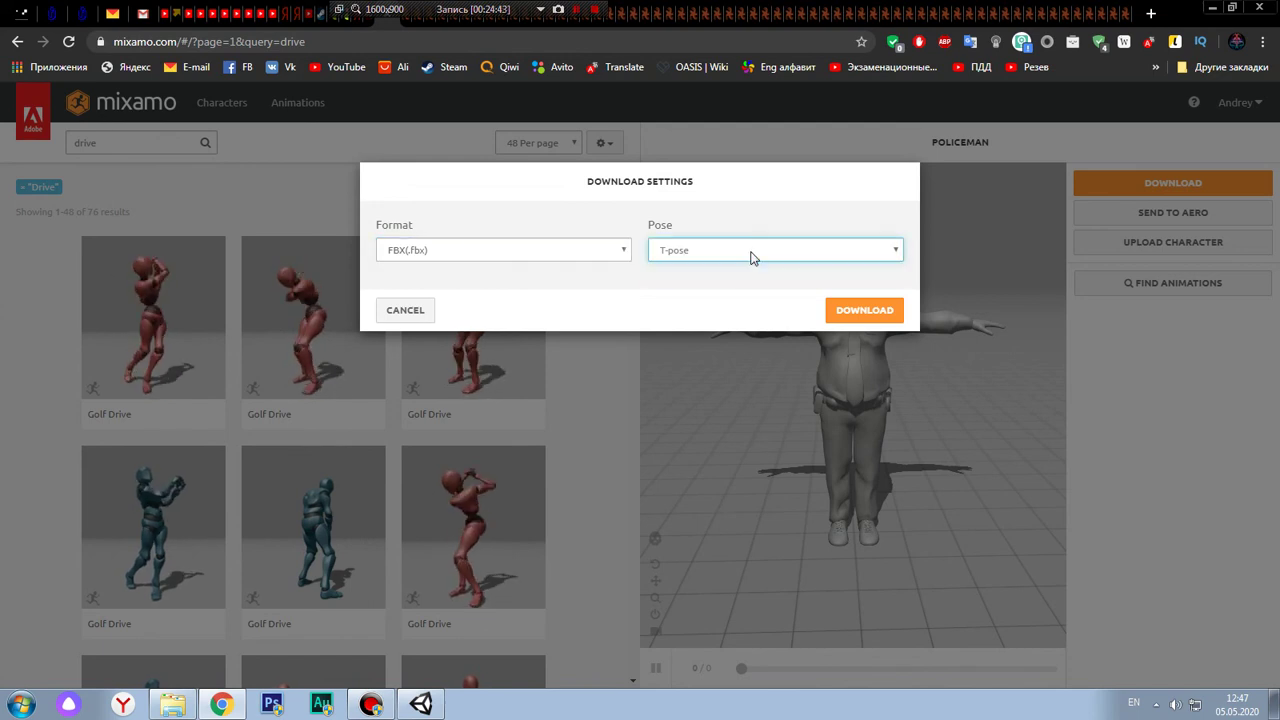
{"action": "left_click", "coordinate": [504, 255]}
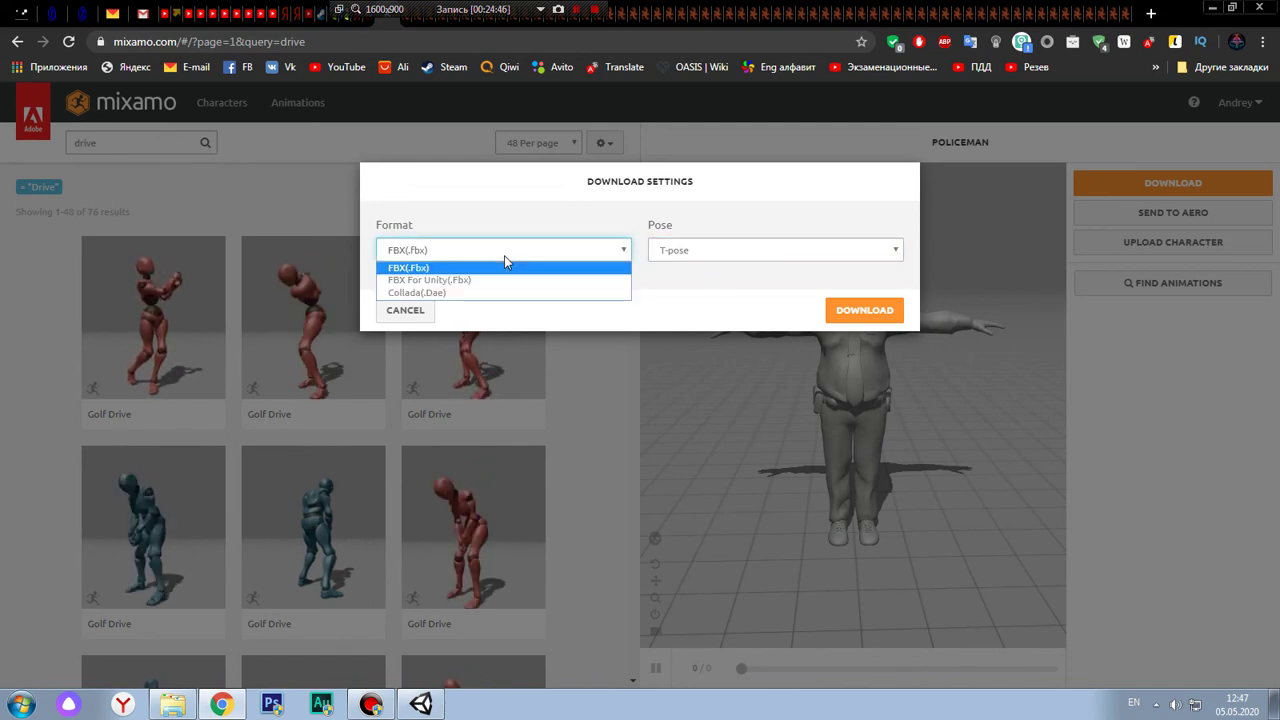
{"action": "left_click", "coordinate": [438, 282]}
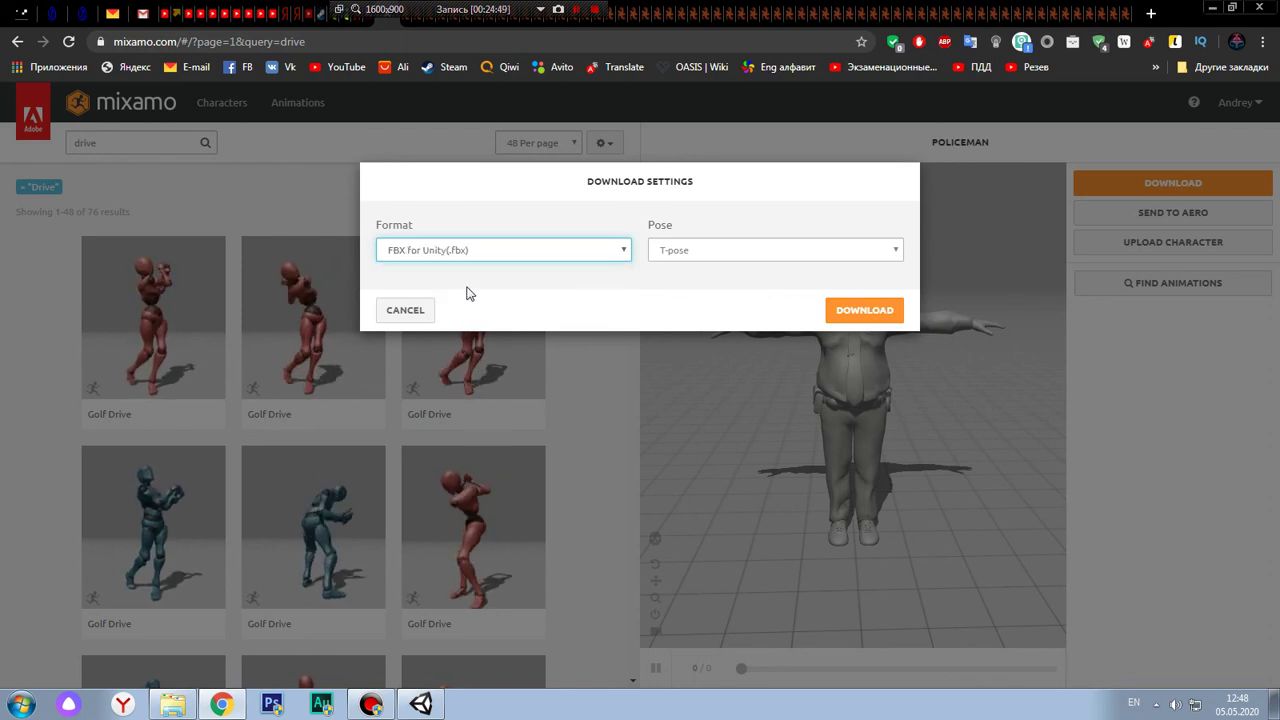
{"action": "left_click", "coordinate": [898, 311]}
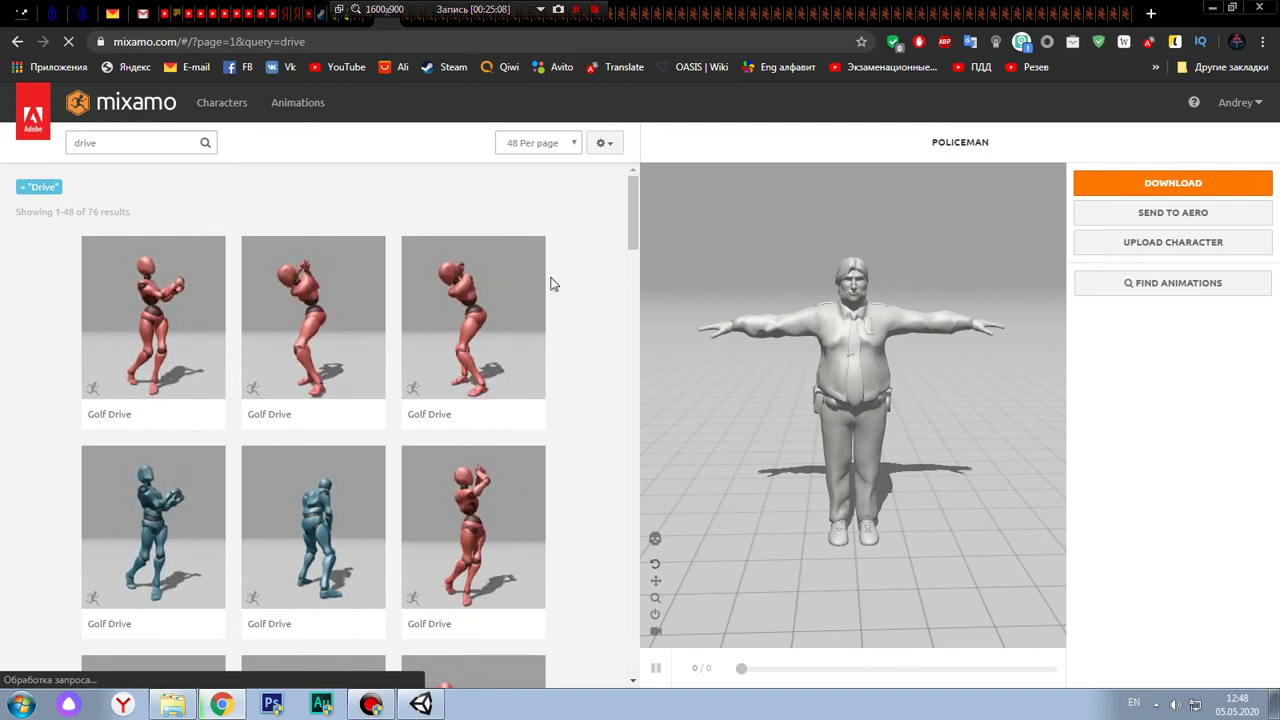
Browse the drive results, dismiss the download notice, and apply the Driving animation
{"action": "scroll", "coordinate": [632, 271], "scroll_direction": "down", "scroll_amount": 1}
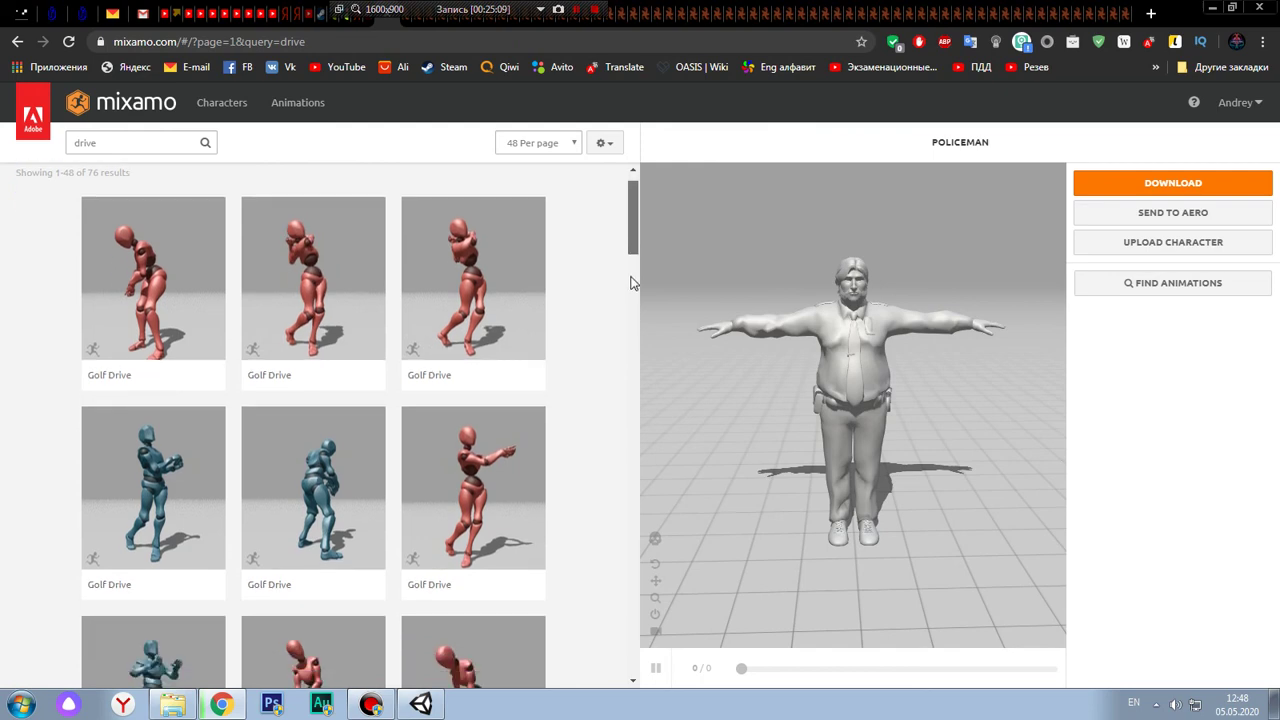
{"action": "scroll", "coordinate": [630, 283], "scroll_direction": "down", "scroll_amount": 3}
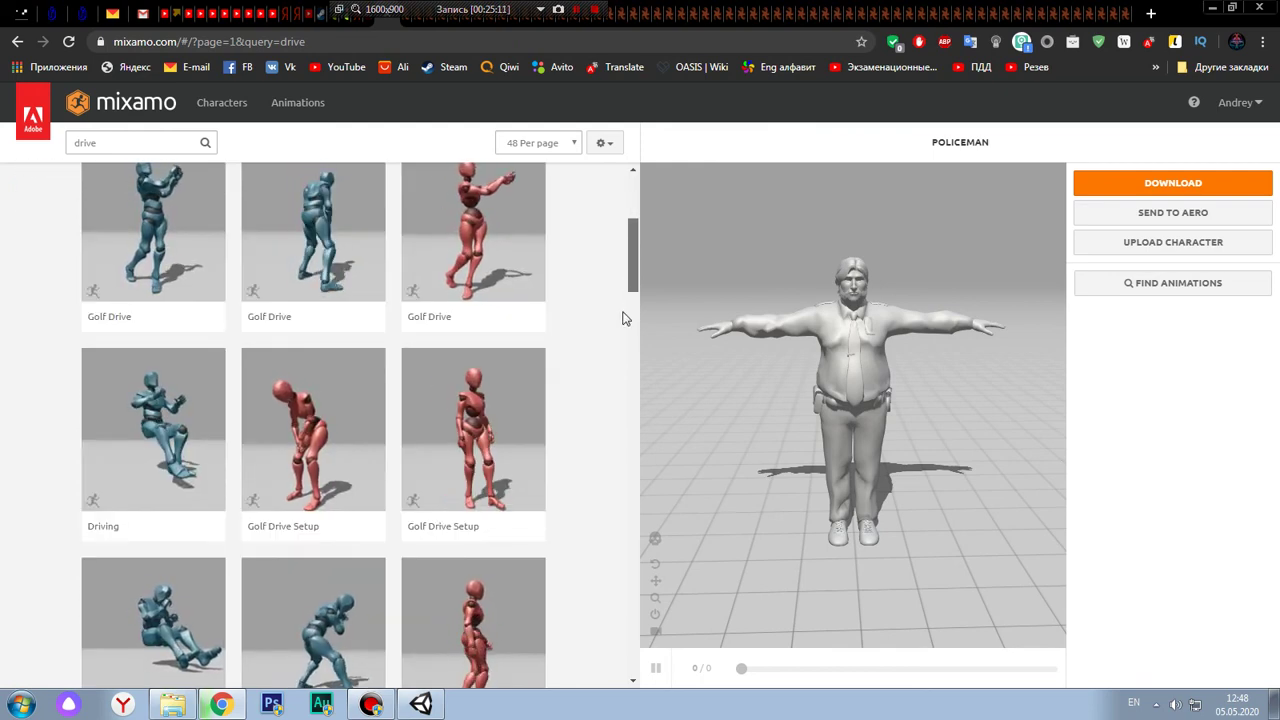
{"action": "scroll", "coordinate": [622, 326], "scroll_direction": "down", "scroll_amount": 4}
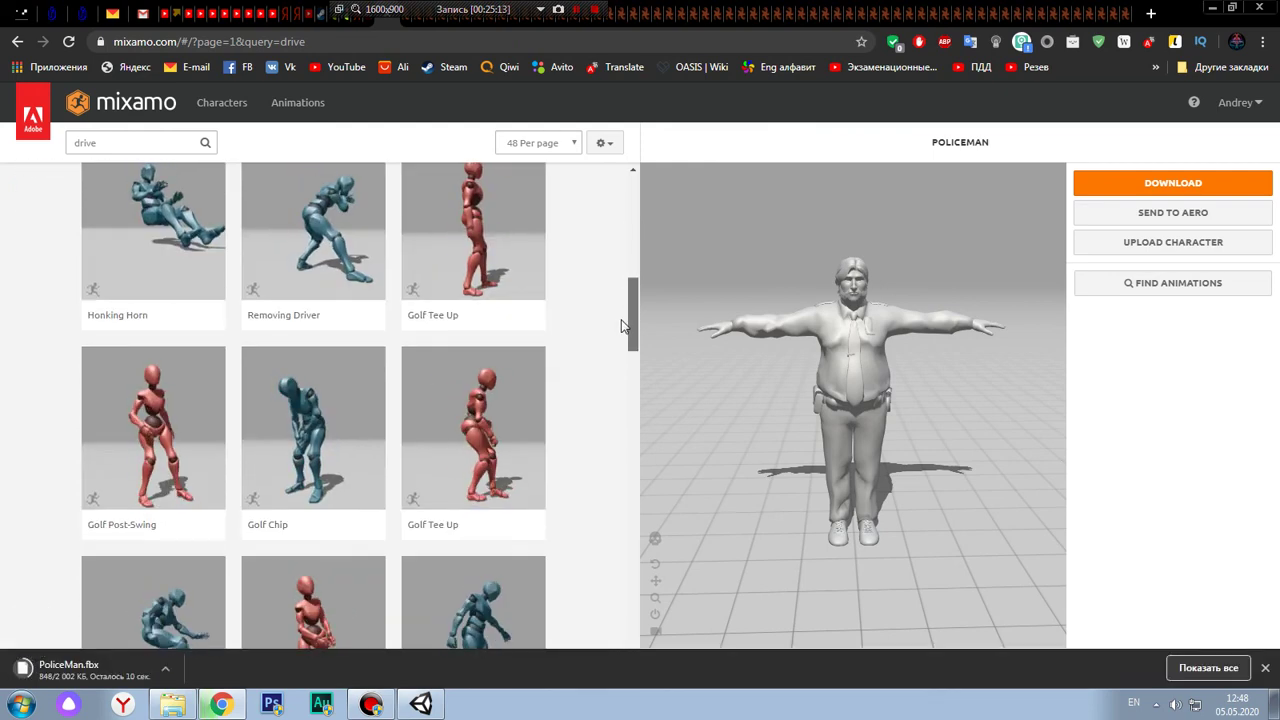
{"action": "scroll", "coordinate": [622, 289], "scroll_direction": "up", "scroll_amount": 1}
{"action": "scroll", "coordinate": [622, 289], "scroll_direction": "up", "scroll_amount": 1}
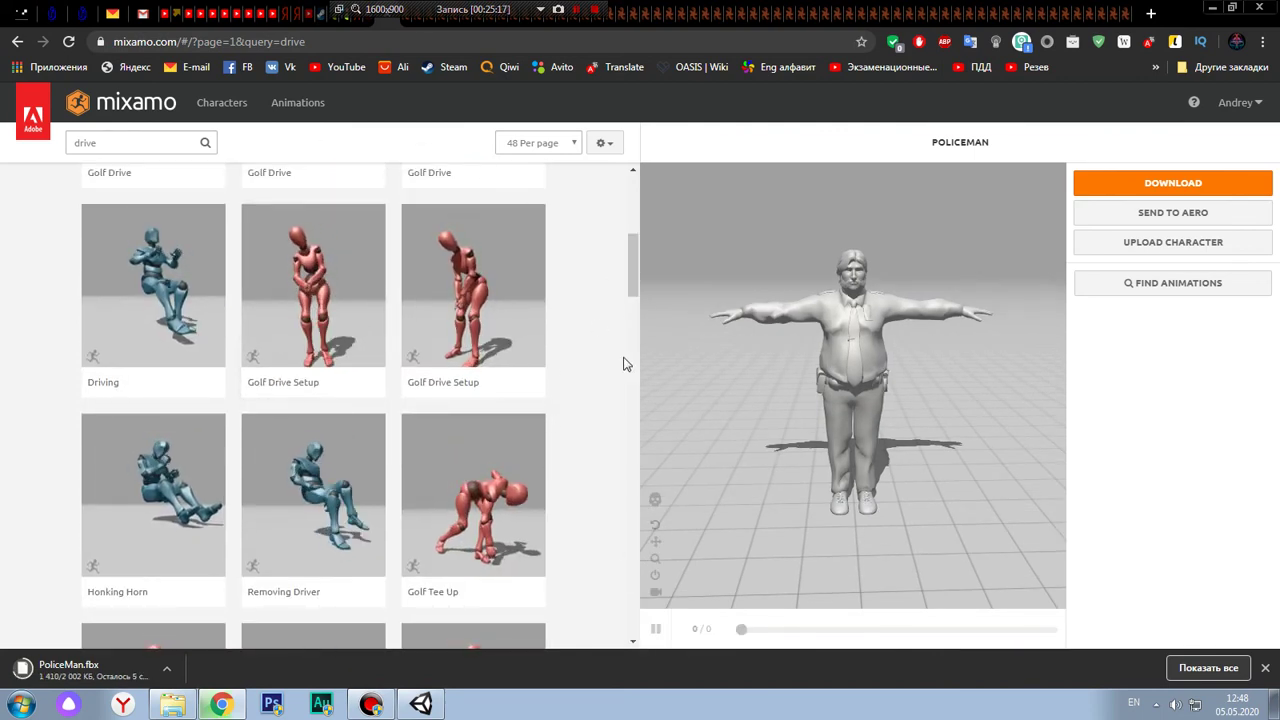
{"action": "left_click", "coordinate": [1265, 668]}
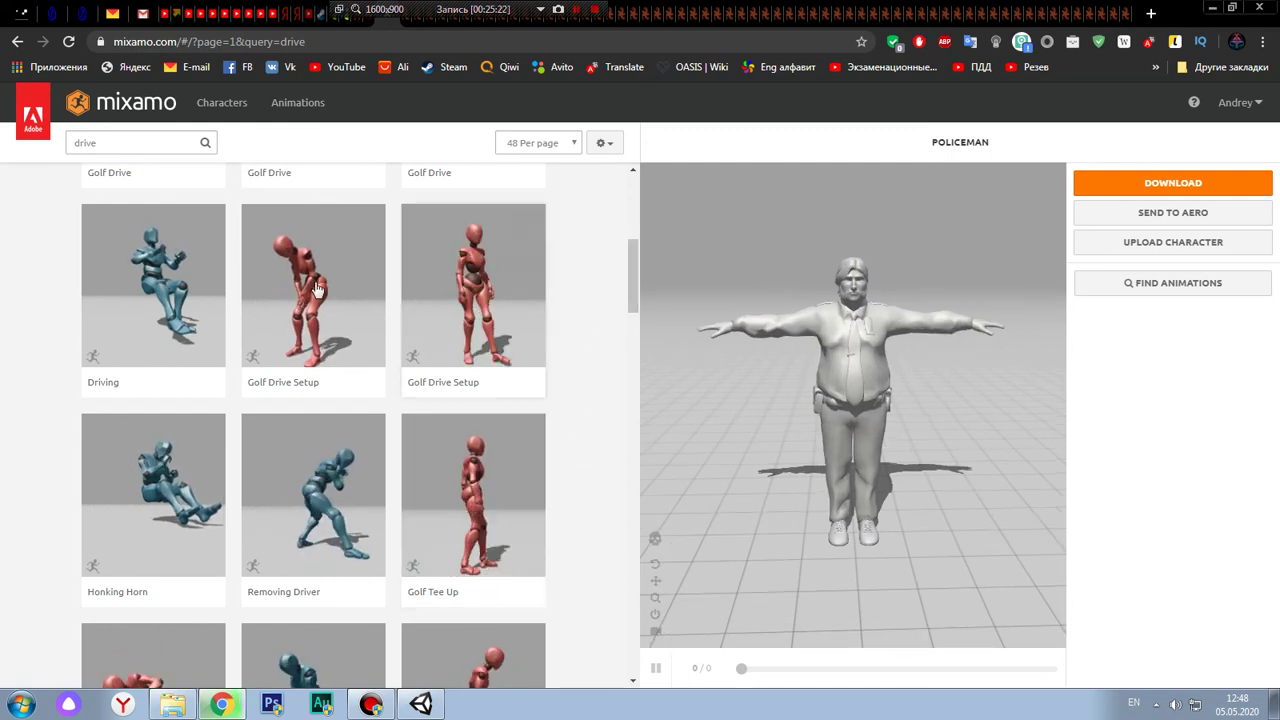
{"action": "left_click", "coordinate": [172, 282]}
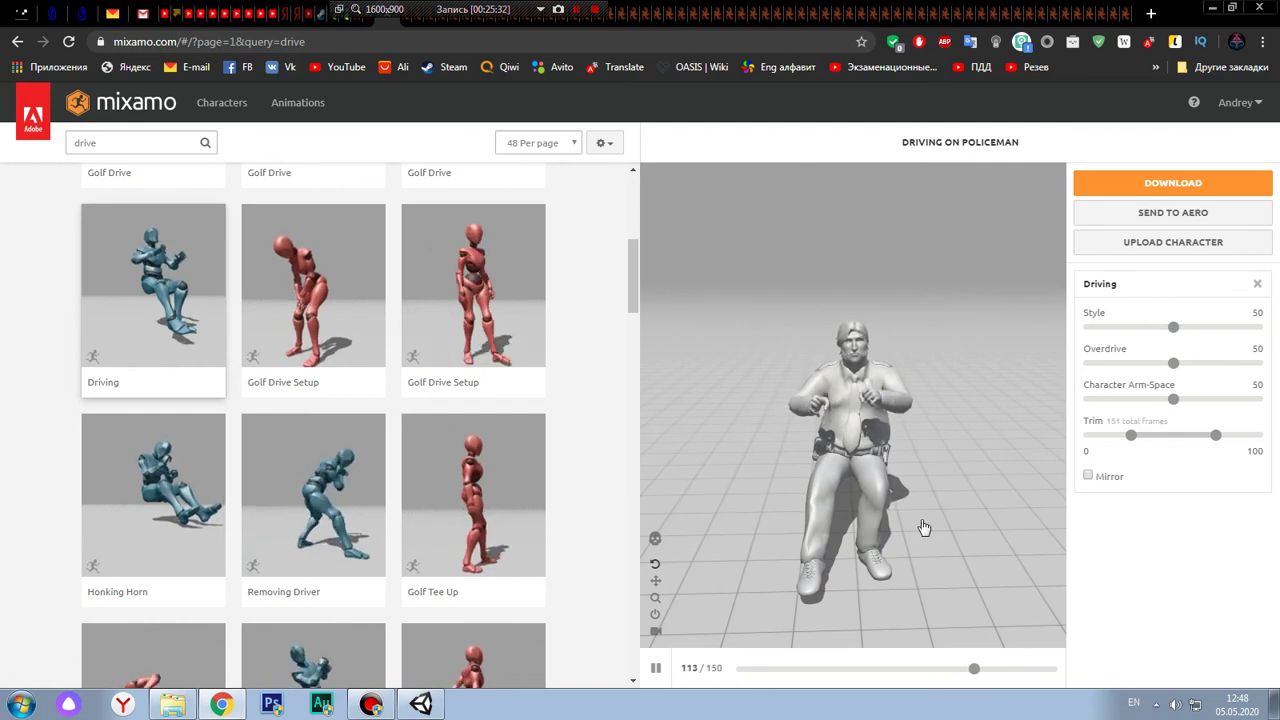
Set the Driving animation's Character Arm-Space to 50, orbiting to check the seated pose
{"action": "mouse_move", "coordinate": [960, 410]}
{"action": "left_mouse_down"}
{"action": "mouse_move", "coordinate": [855, 425]}
{"action": "mouse_move", "coordinate": [1010, 456]}
{"action": "left_mouse_up"}
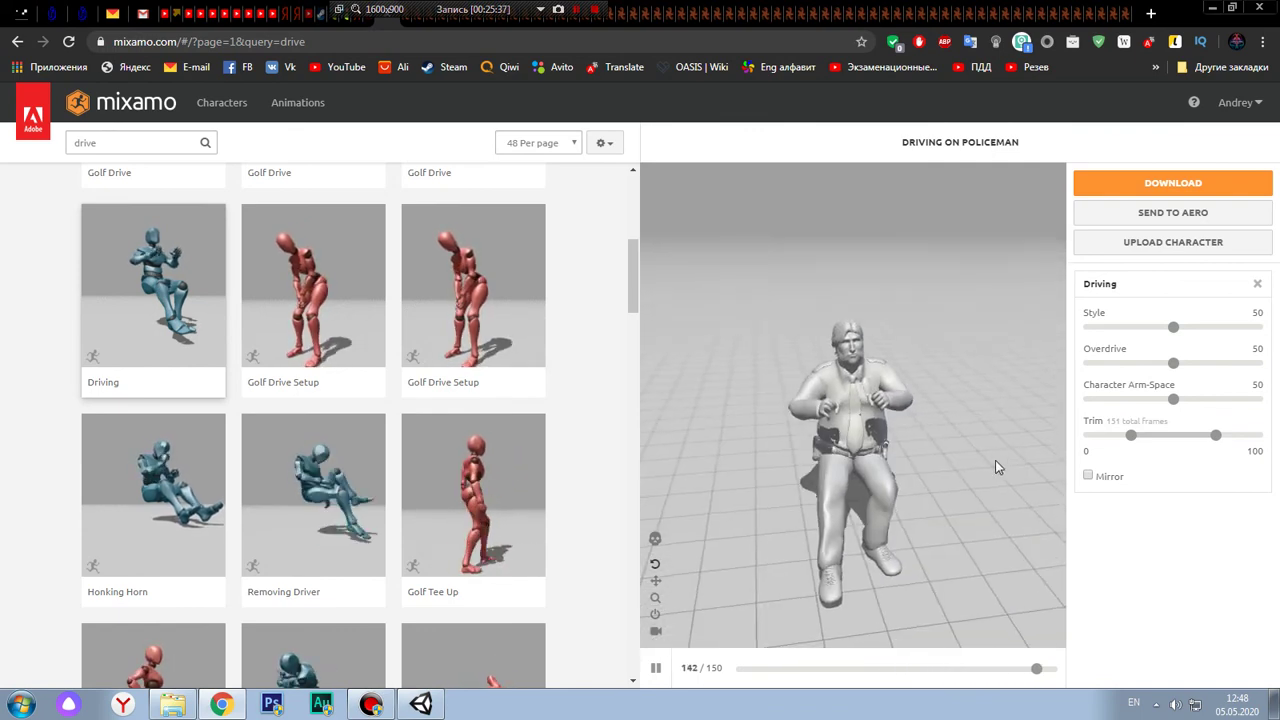
{"action": "mouse_move", "coordinate": [982, 499]}
{"action": "left_mouse_down"}
{"action": "mouse_move", "coordinate": [849, 470]}
{"action": "mouse_move", "coordinate": [873, 430]}
{"action": "mouse_move", "coordinate": [981, 437]}
{"action": "mouse_move", "coordinate": [911, 423]}
{"action": "mouse_move", "coordinate": [883, 468]}
{"action": "mouse_move", "coordinate": [834, 453]}
{"action": "mouse_move", "coordinate": [887, 508]}
{"action": "mouse_move", "coordinate": [894, 453]}
{"action": "mouse_move", "coordinate": [950, 454]}
{"action": "mouse_move", "coordinate": [972, 436]}
{"action": "mouse_move", "coordinate": [906, 436]}
{"action": "mouse_move", "coordinate": [891, 448]}
{"action": "mouse_move", "coordinate": [1200, 394]}
{"action": "left_mouse_up"}
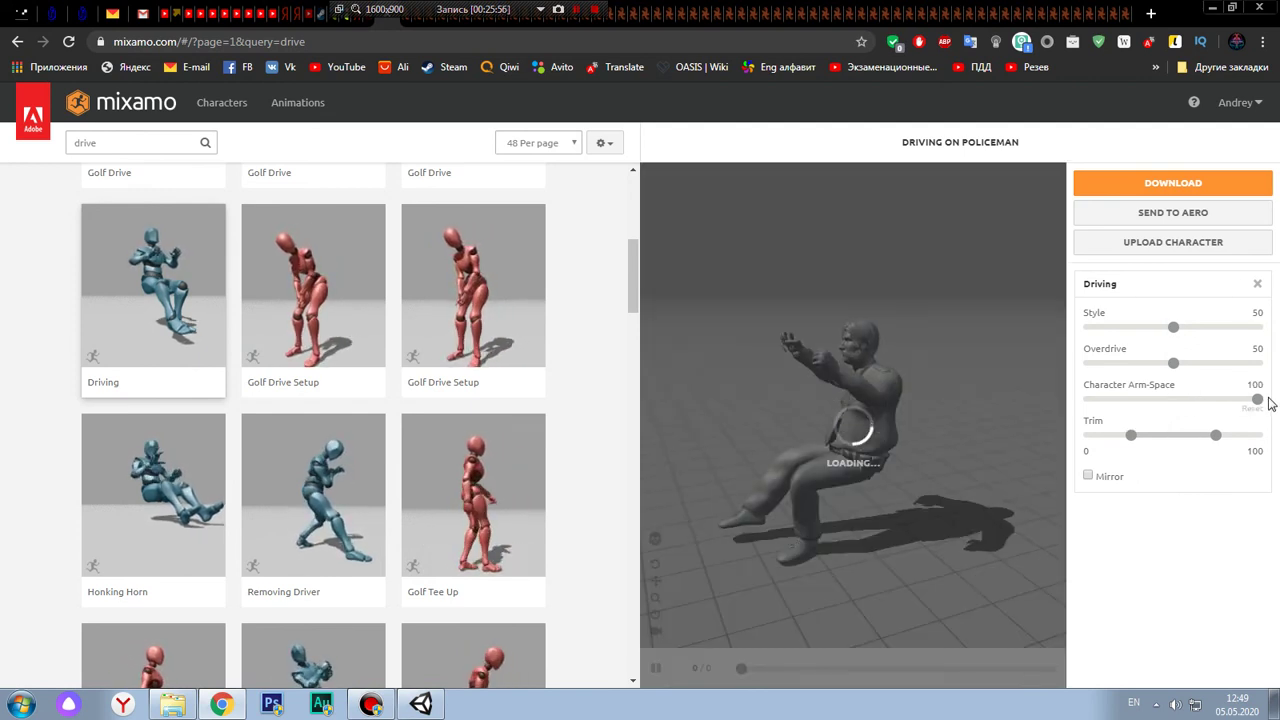
{"action": "left_click_drag", "start_coordinate": [1158, 394], "coordinate": [1063, 404]}
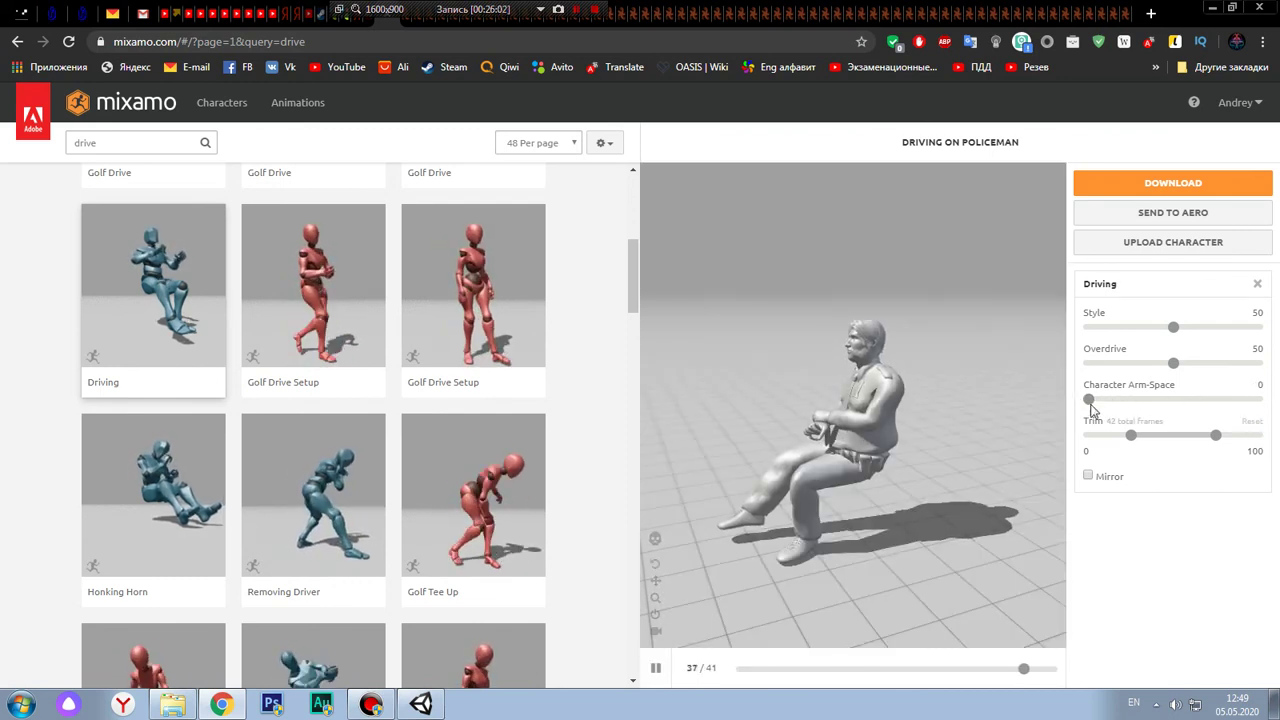
{"action": "key", "text": "Right"}
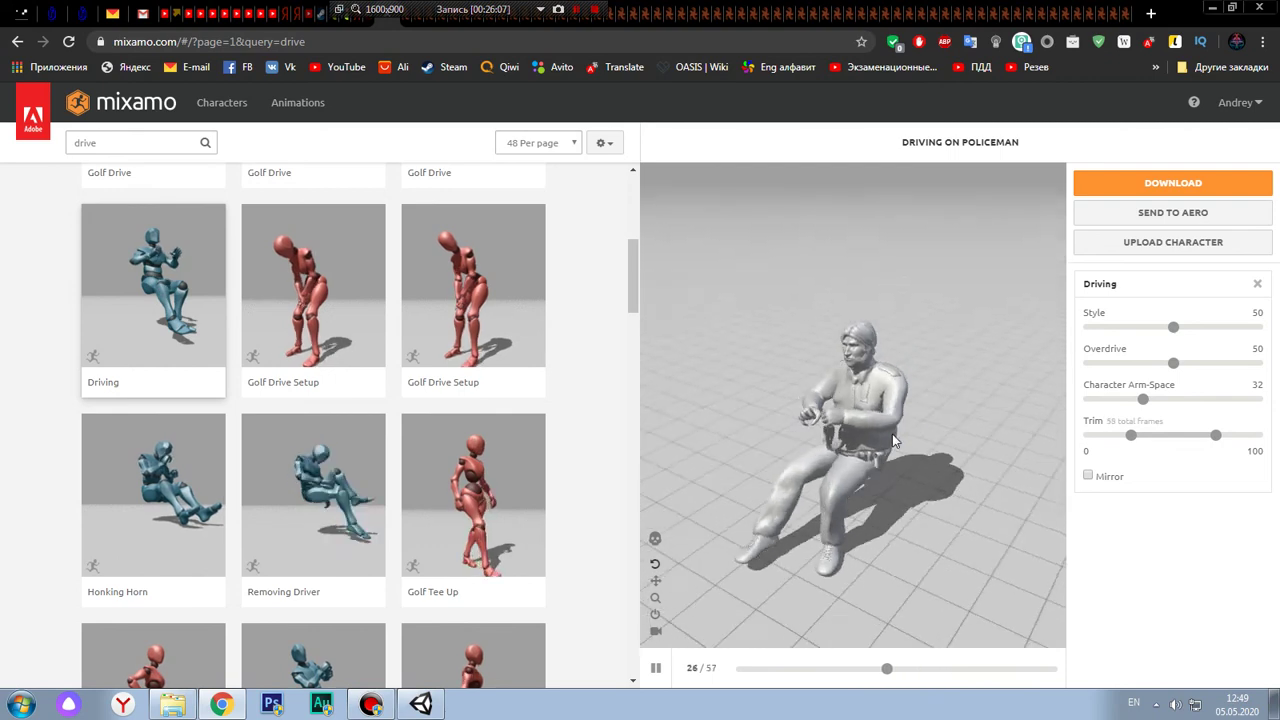
{"action": "left_click_drag", "start_coordinate": [1143, 400], "coordinate": [1173, 401]}
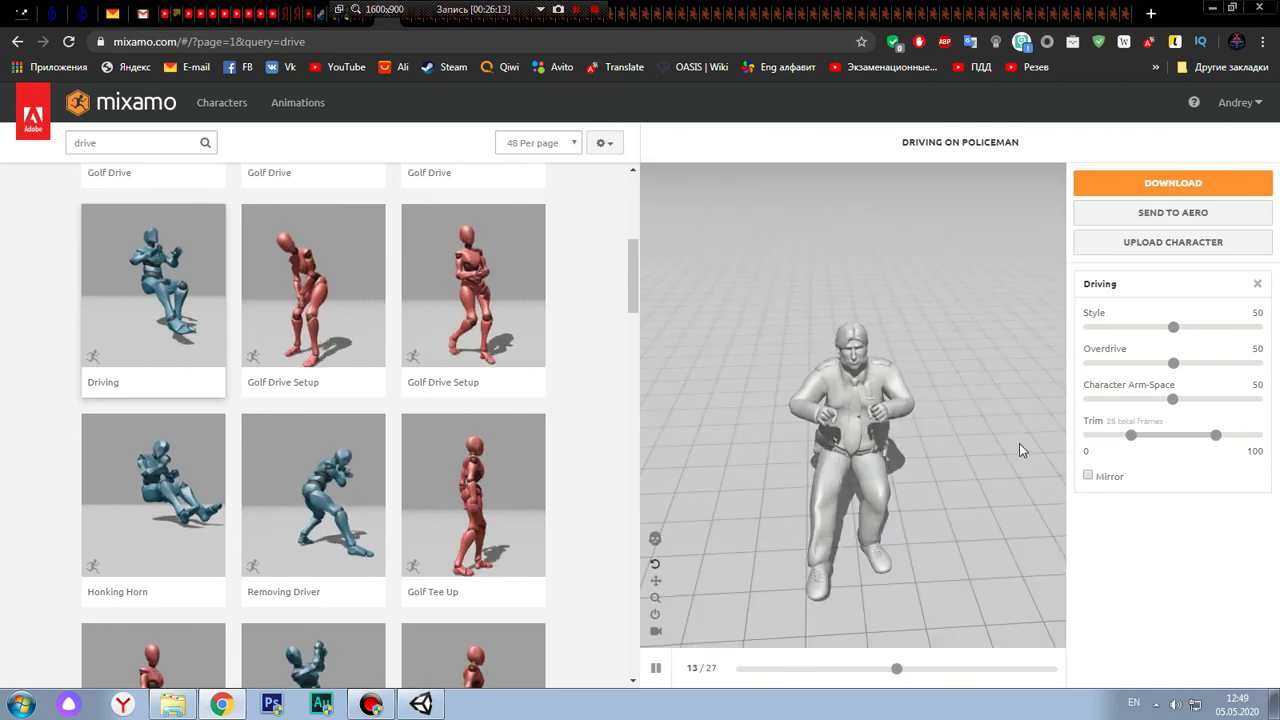
{"action": "left_click_drag", "start_coordinate": [941, 440], "coordinate": [945, 486]}
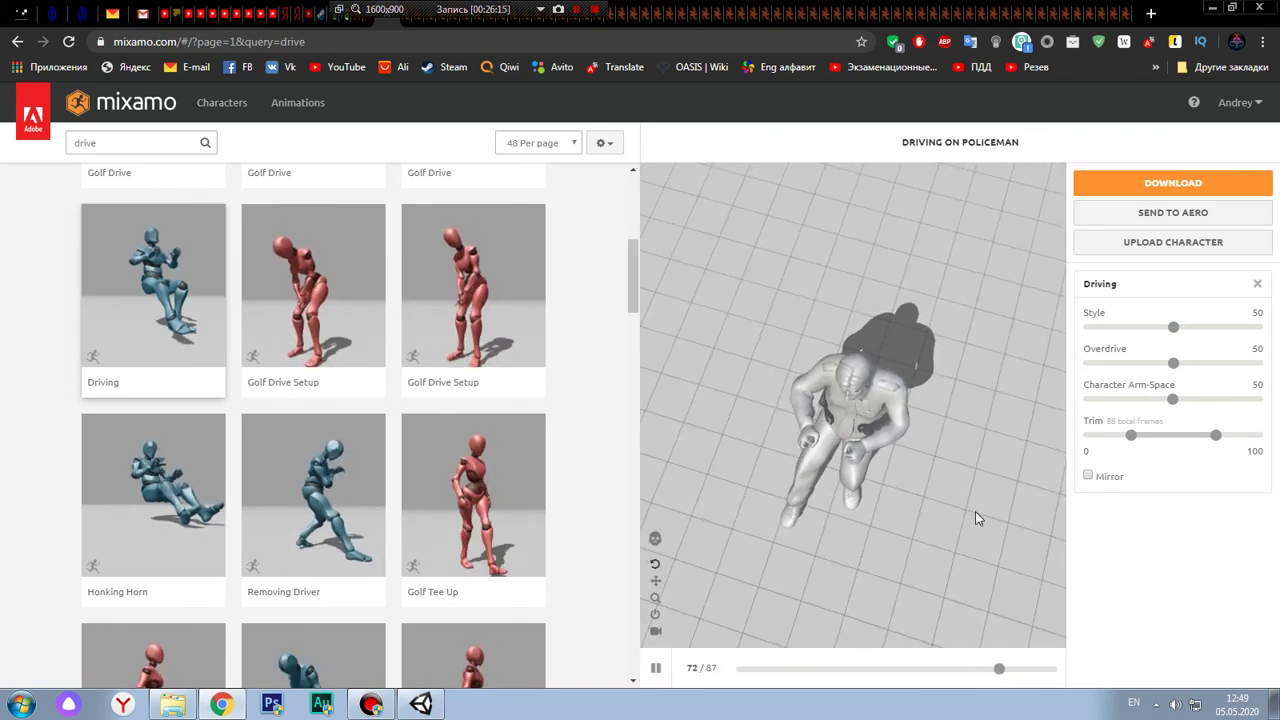
{"action": "left_click_drag", "start_coordinate": [975, 511], "coordinate": [972, 417]}
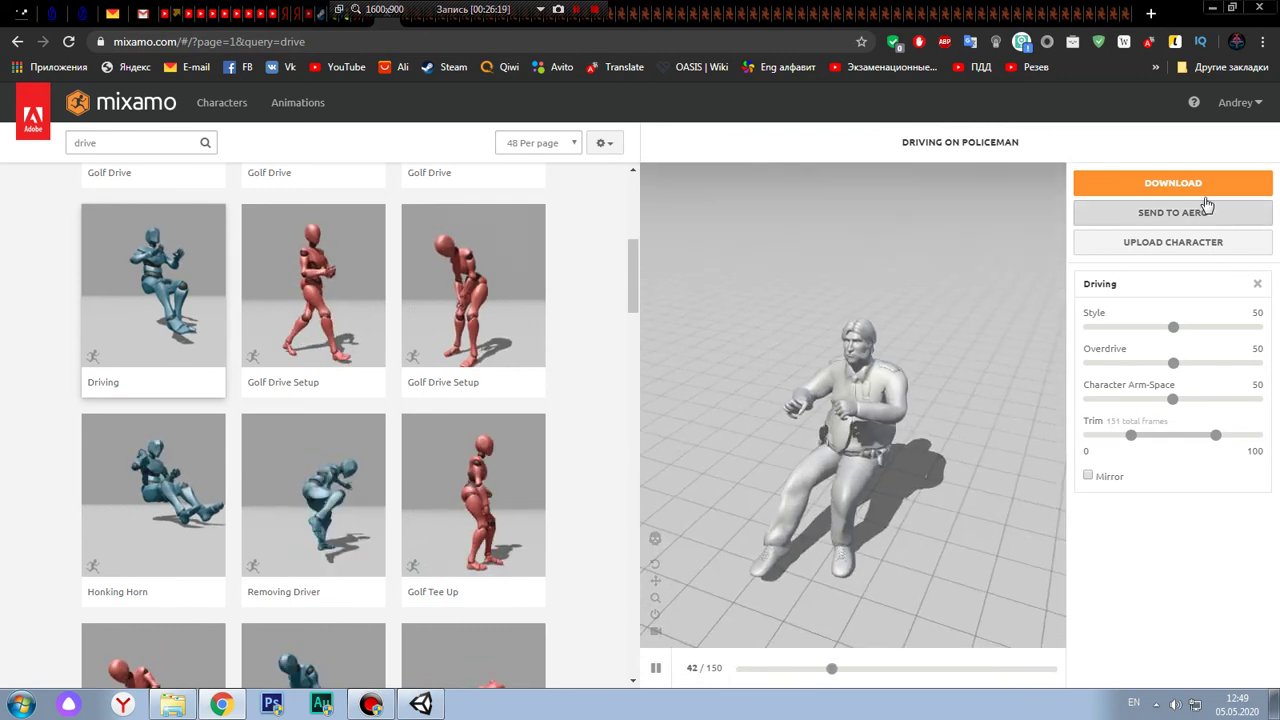
Download the Driving animation as FBX for Unity, without skin, 30 fps, Non-Uniform keyframe reduction
{"action": "left_click", "coordinate": [1165, 184]}
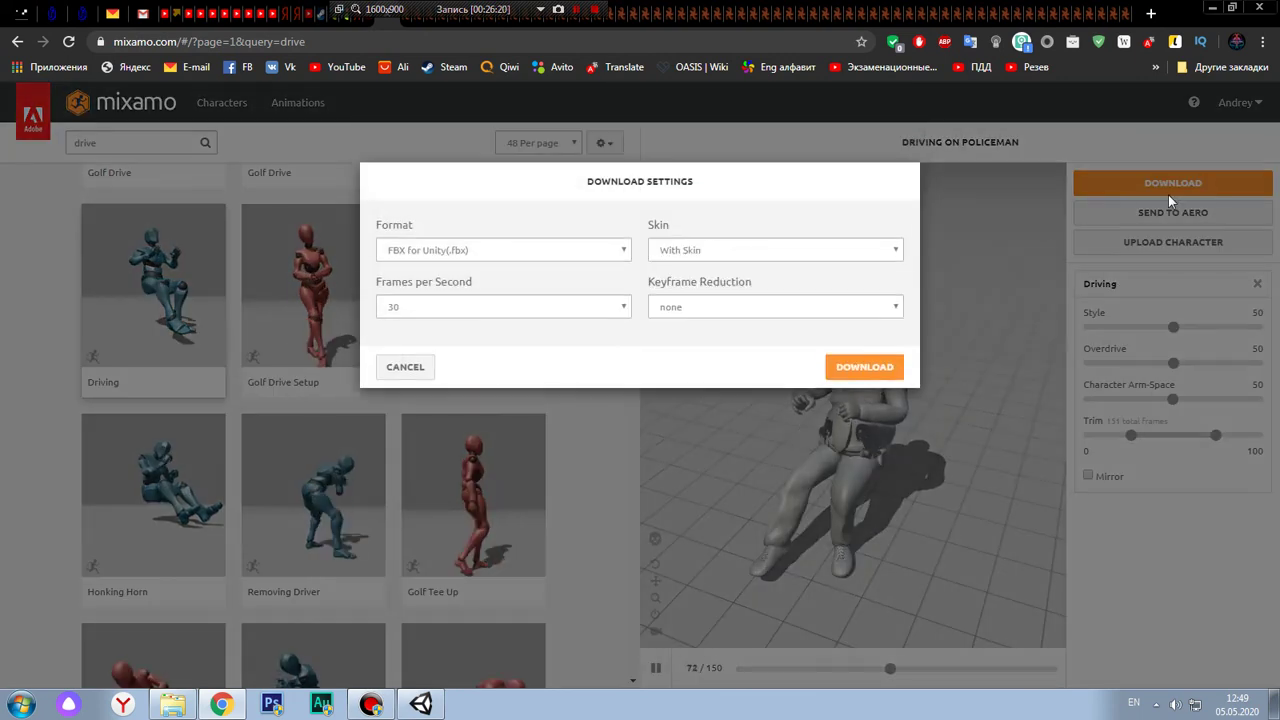
{"action": "left_click", "coordinate": [708, 251]}
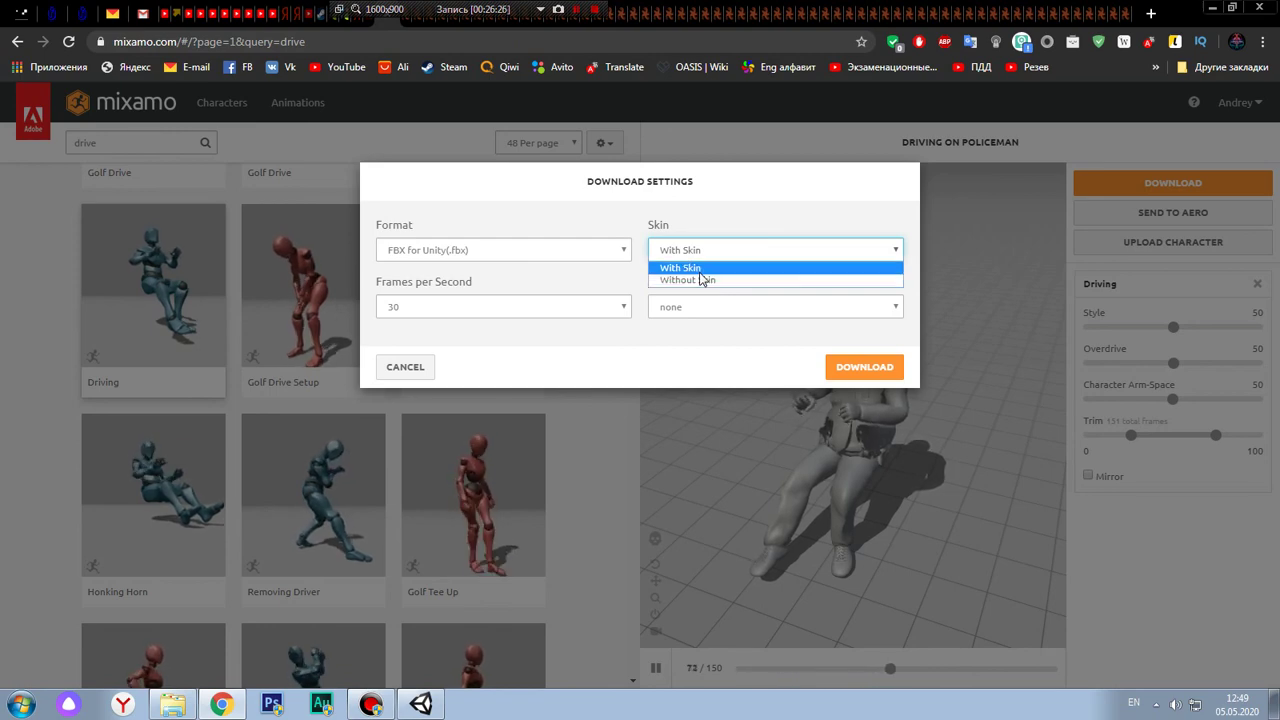
{"action": "left_click", "coordinate": [706, 281]}
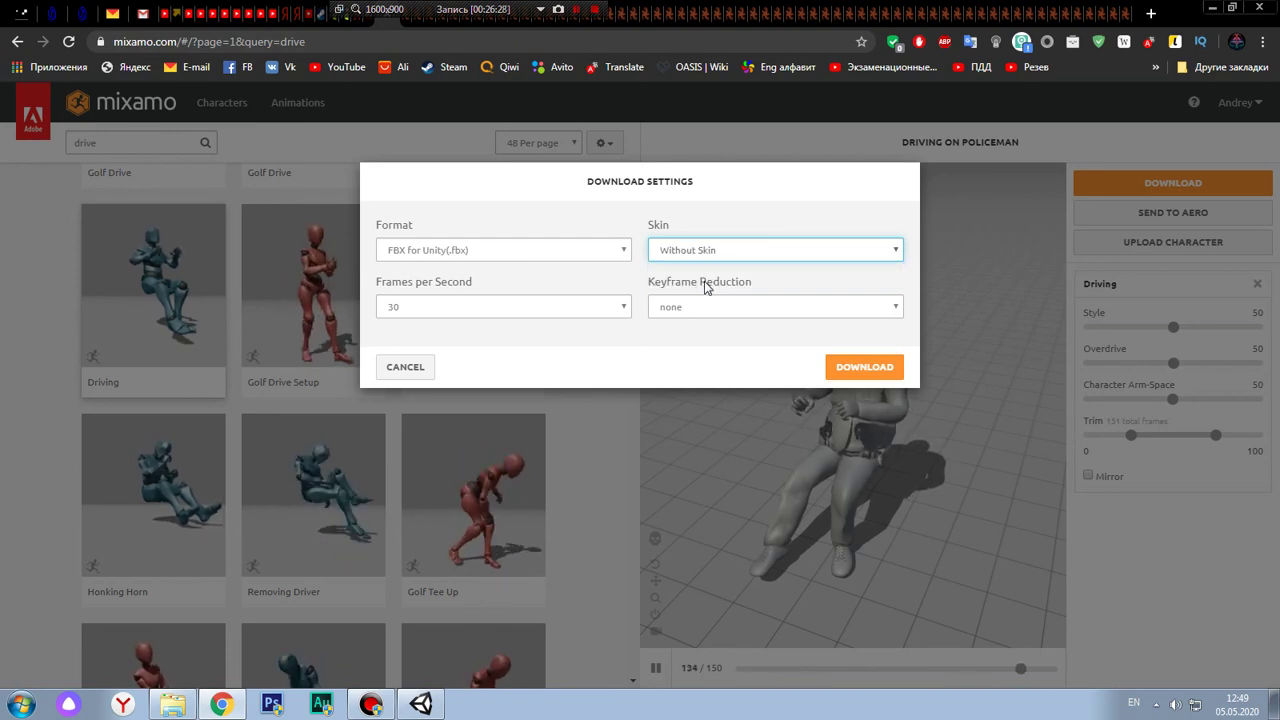
{"action": "left_click", "coordinate": [530, 250]}
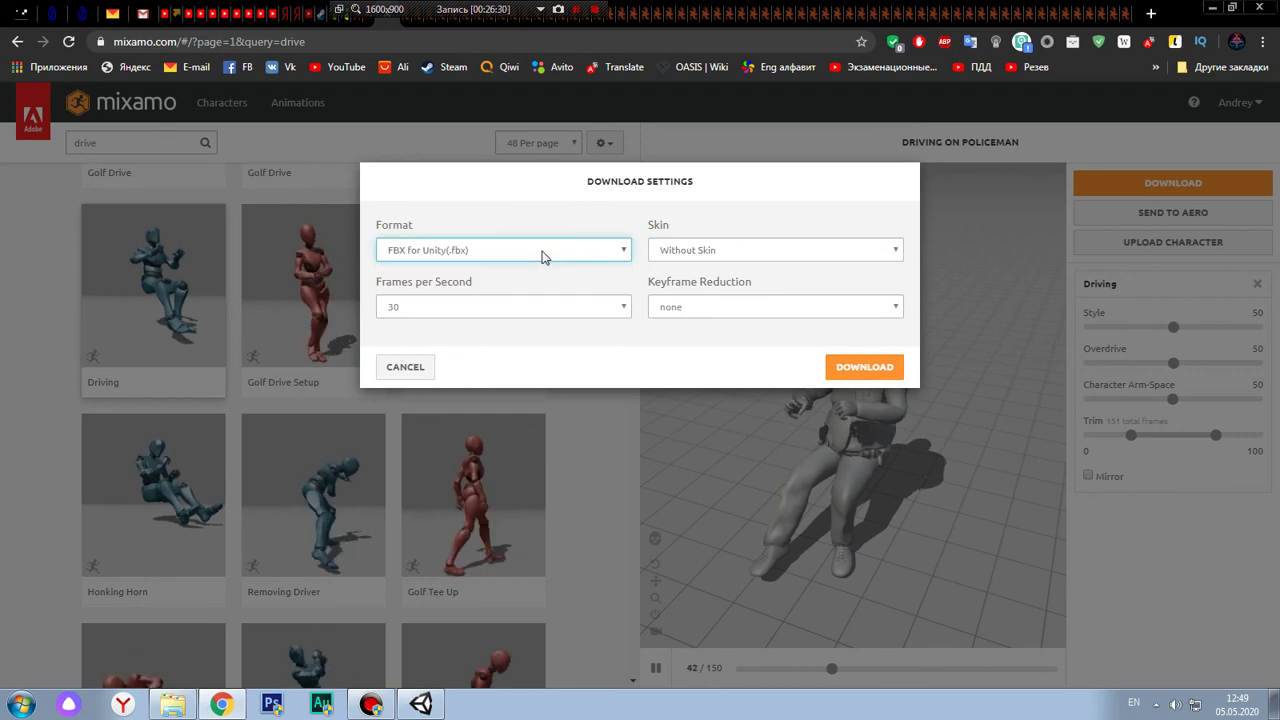
{"action": "left_click", "coordinate": [528, 310]}
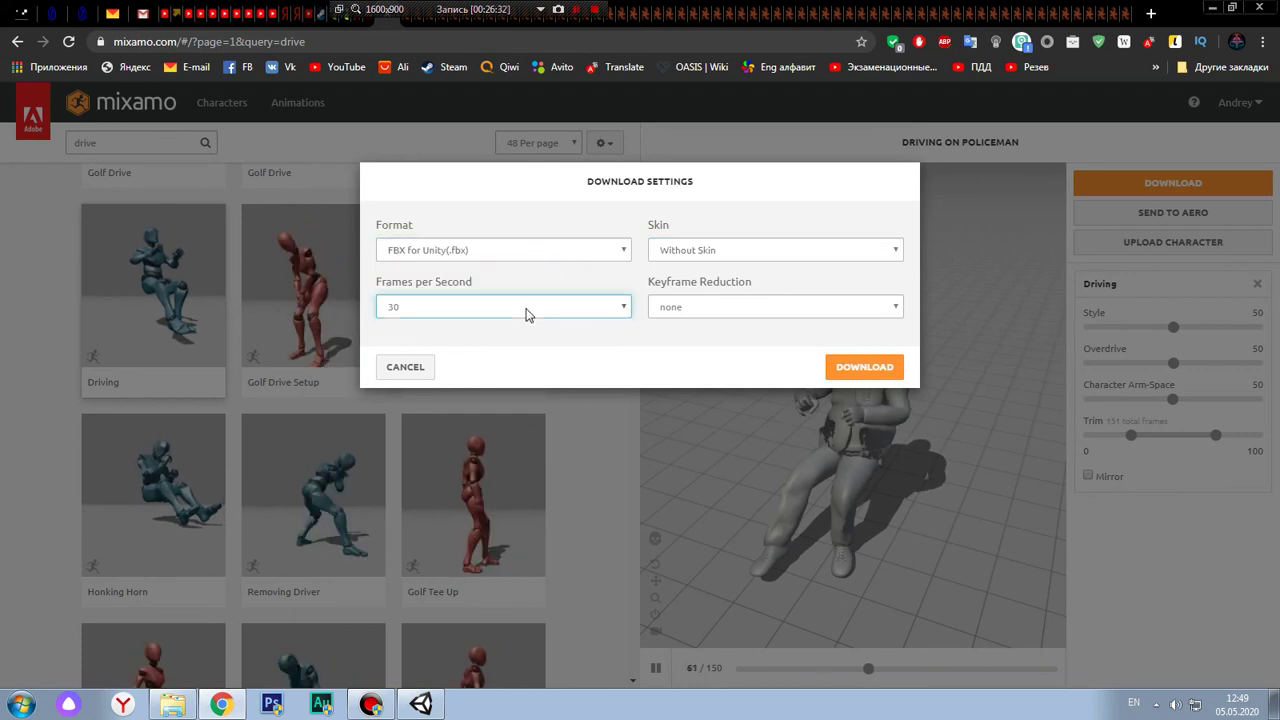
{"action": "left_click", "coordinate": [527, 312]}
{"action": "left_click", "coordinate": [526, 313]}
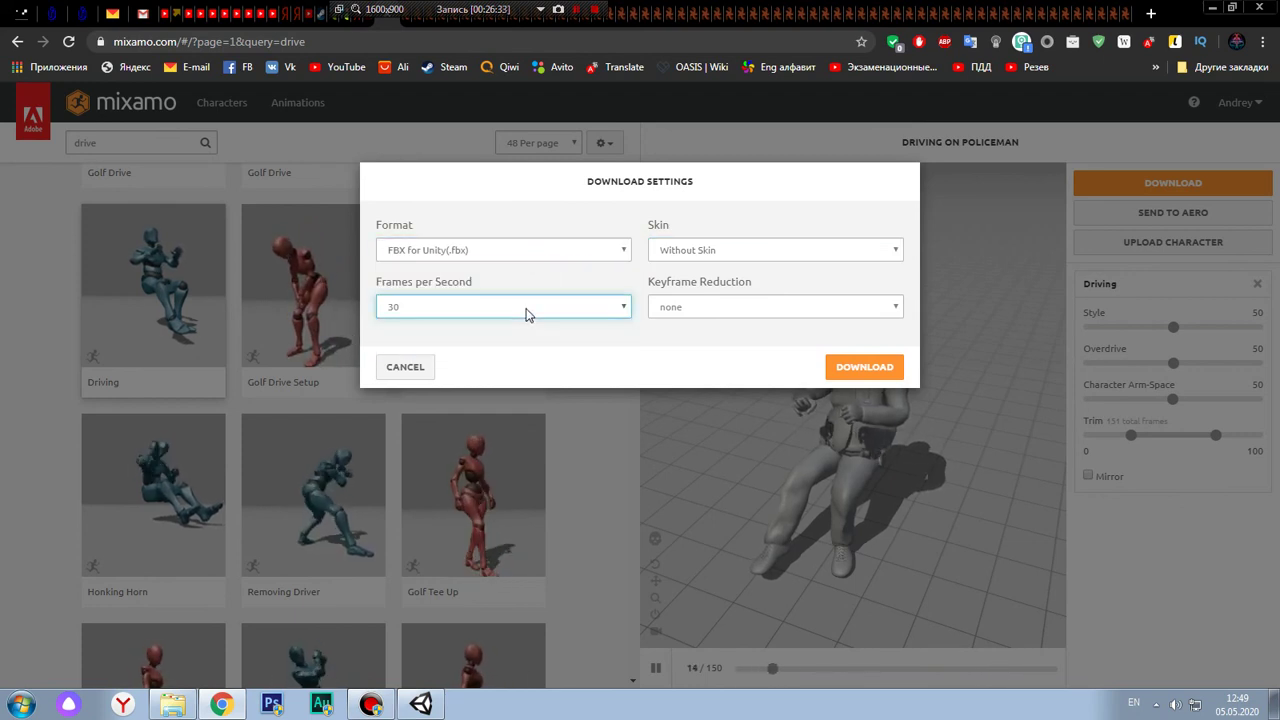
{"action": "left_click", "coordinate": [526, 313]}
{"action": "left_click", "coordinate": [520, 350]}
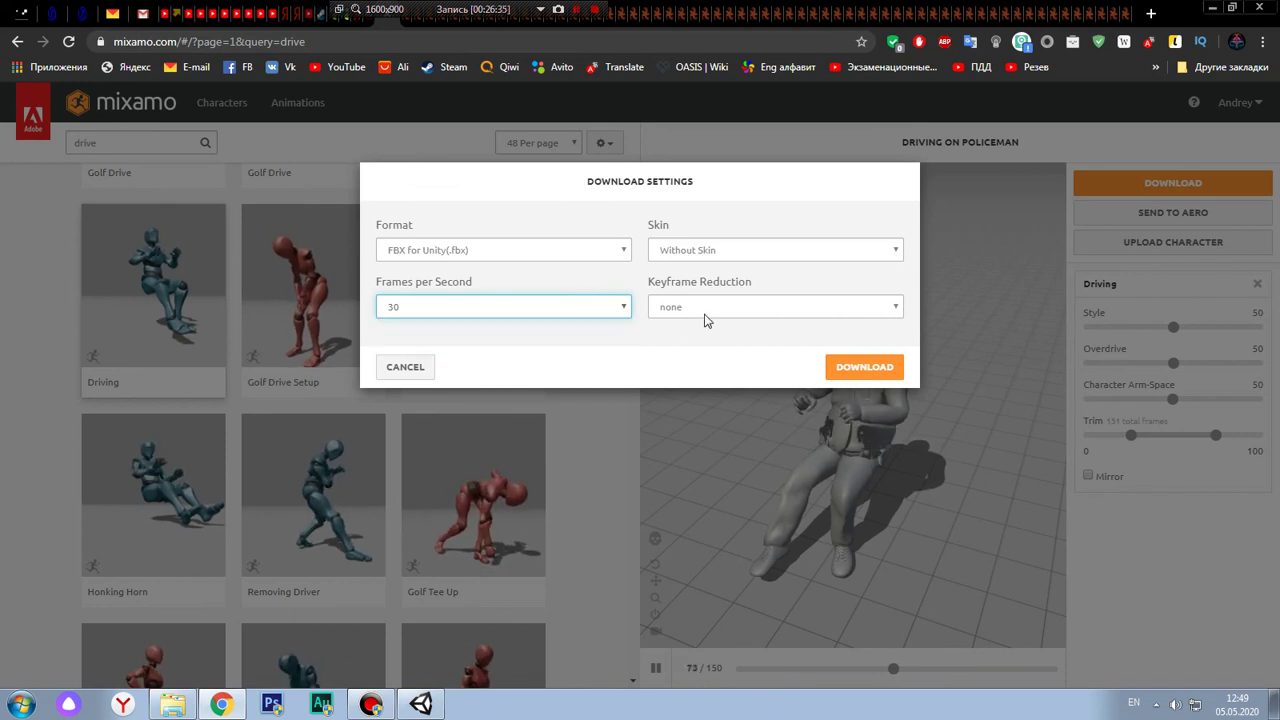
{"action": "left_click", "coordinate": [708, 310]}
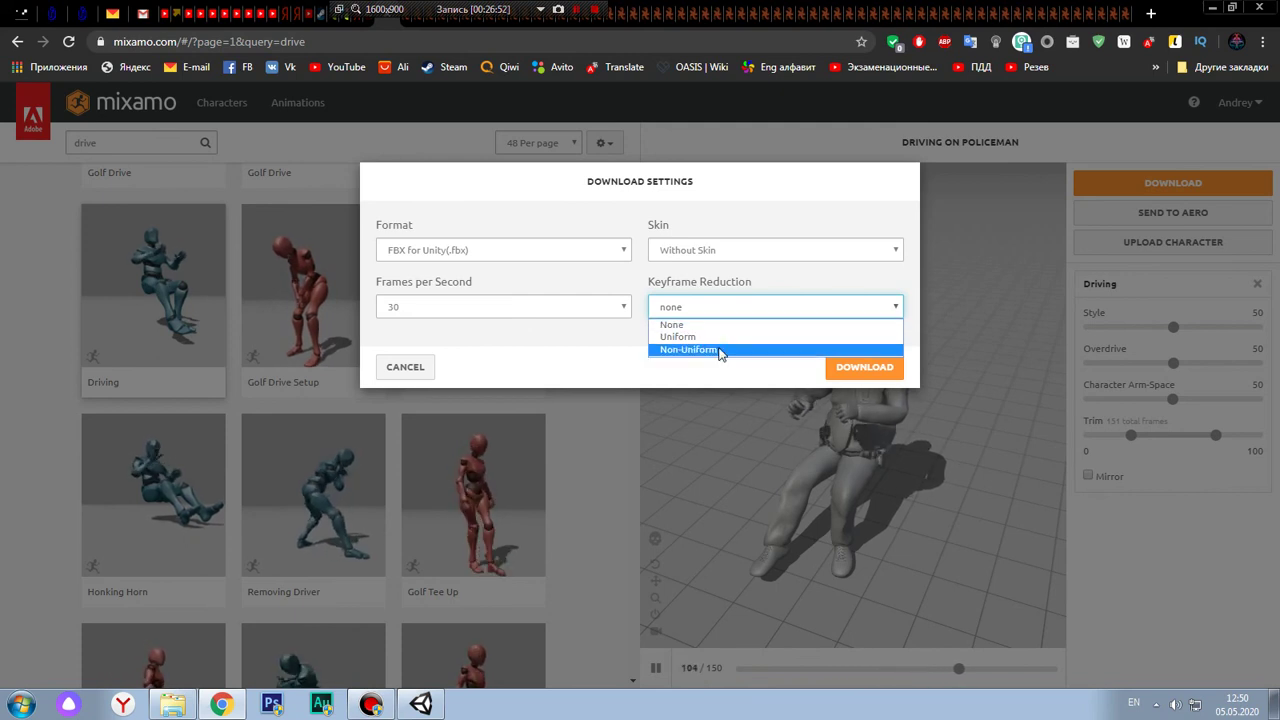
{"action": "left_click", "coordinate": [719, 350]}
{"action": "left_click", "coordinate": [862, 367]}
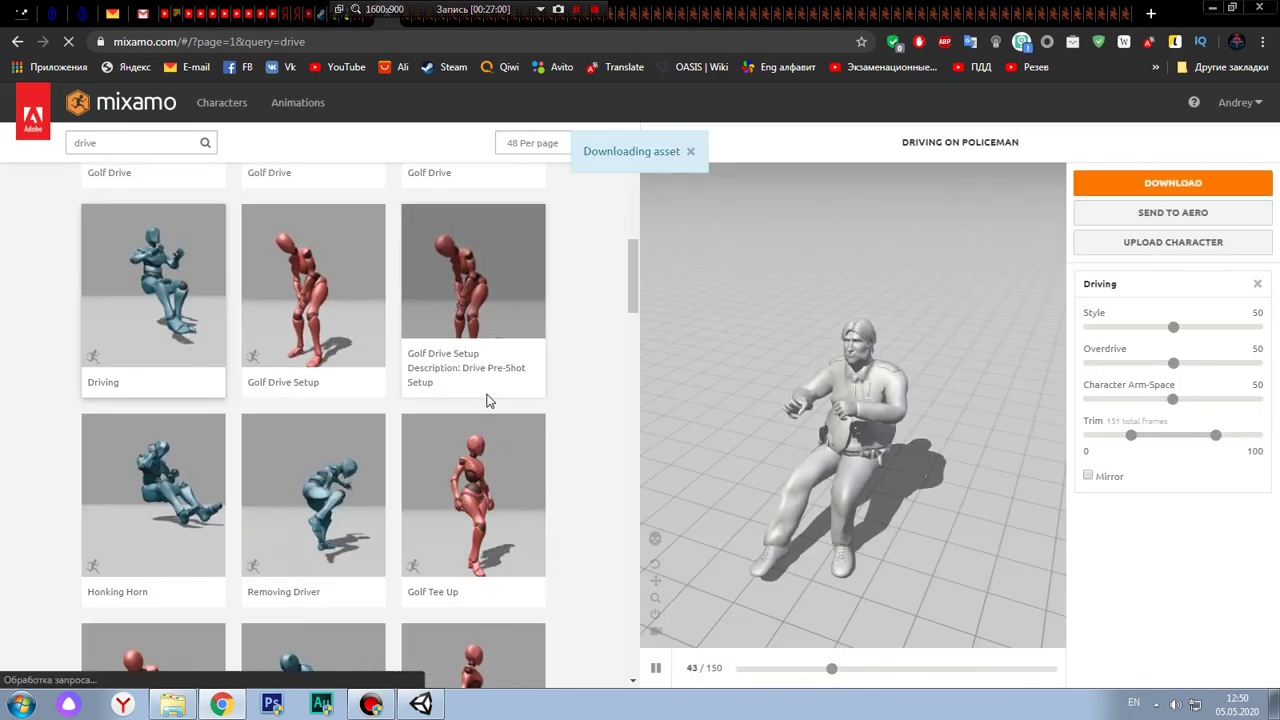
Preview Honking Horn on the policeman, try its Overdrive slider, and browse the results
{"action": "left_click", "coordinate": [152, 490]}
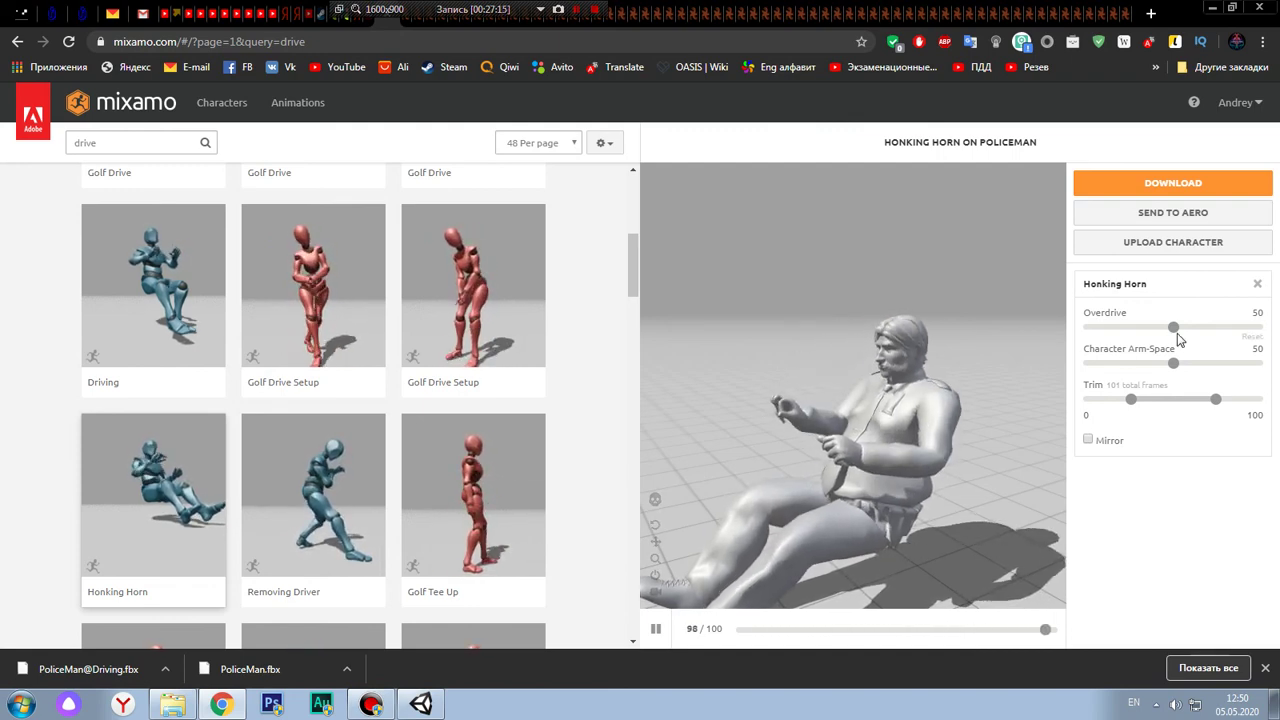
{"action": "left_click_drag", "start_coordinate": [1173, 327], "coordinate": [1070, 333]}
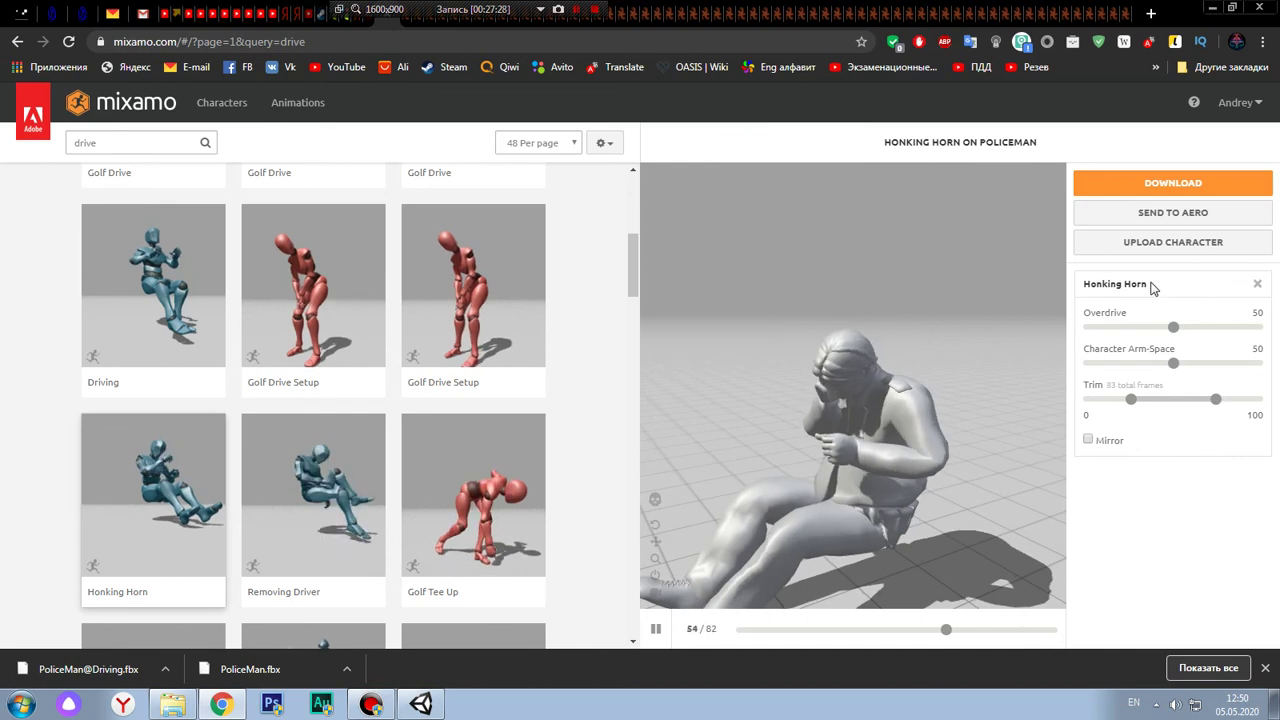
{"action": "scroll", "coordinate": [590, 380], "scroll_direction": "down", "scroll_amount": 1}
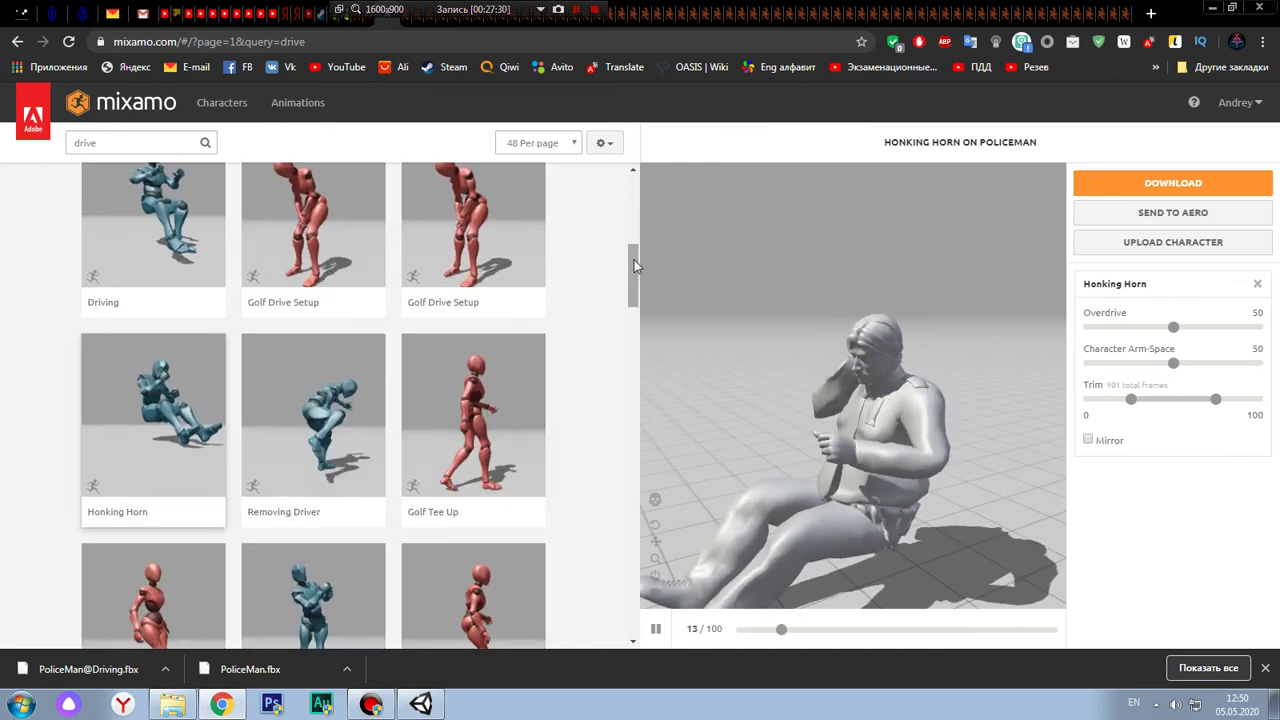
{"action": "left_click_drag", "start_coordinate": [634, 265], "coordinate": [629, 347]}
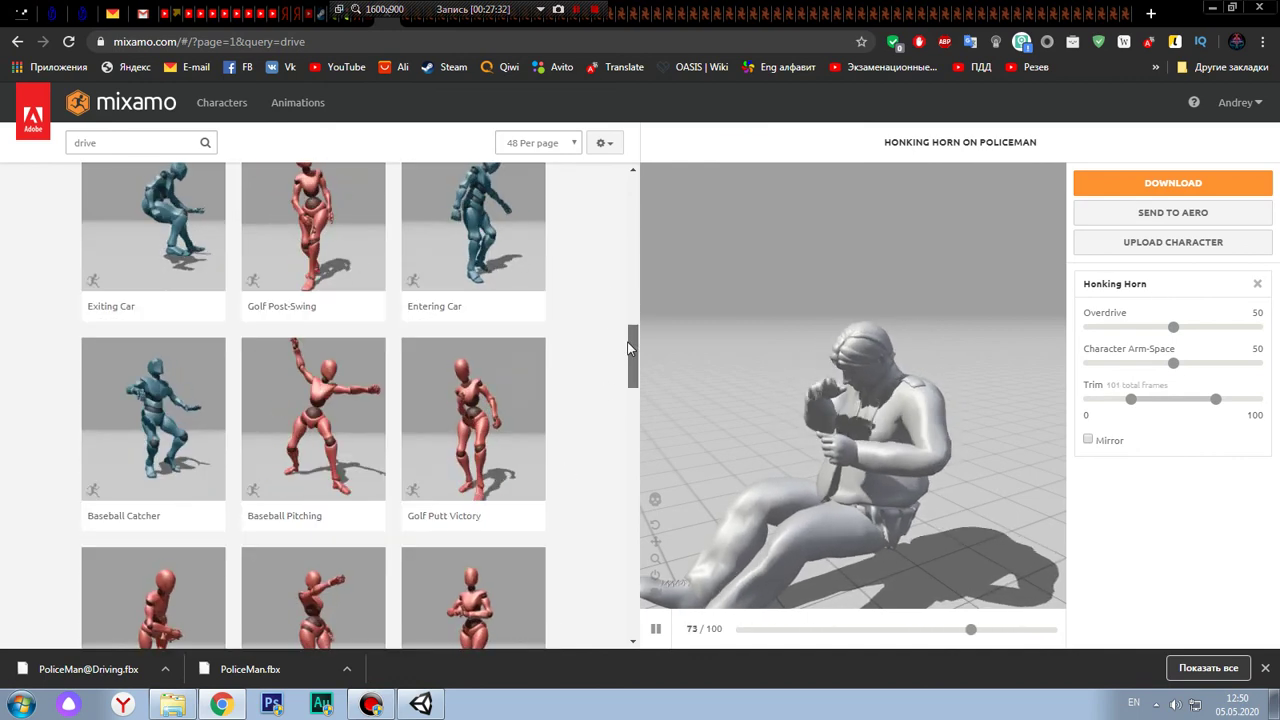
{"action": "scroll", "coordinate": [611, 466], "scroll_direction": "down", "scroll_amount": 4}
{"action": "scroll", "coordinate": [611, 466], "scroll_direction": "down", "scroll_amount": 4}
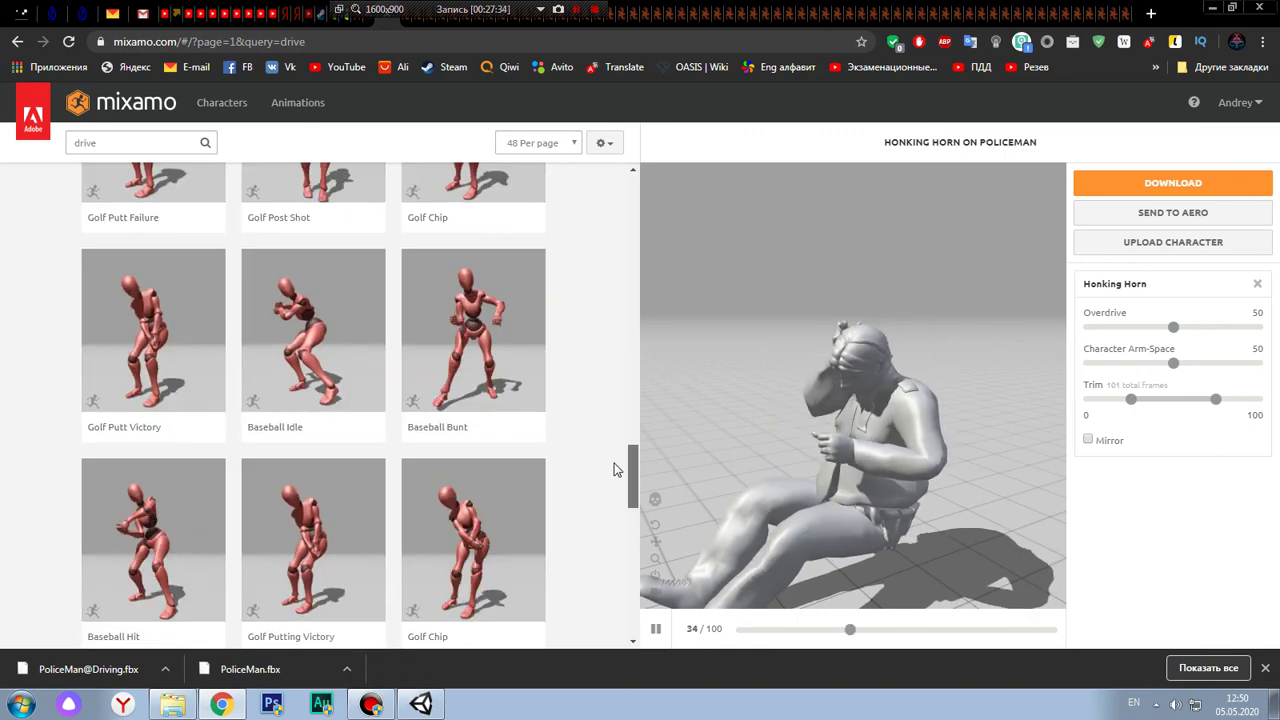
{"action": "left_click_drag", "start_coordinate": [630, 472], "coordinate": [617, 135]}
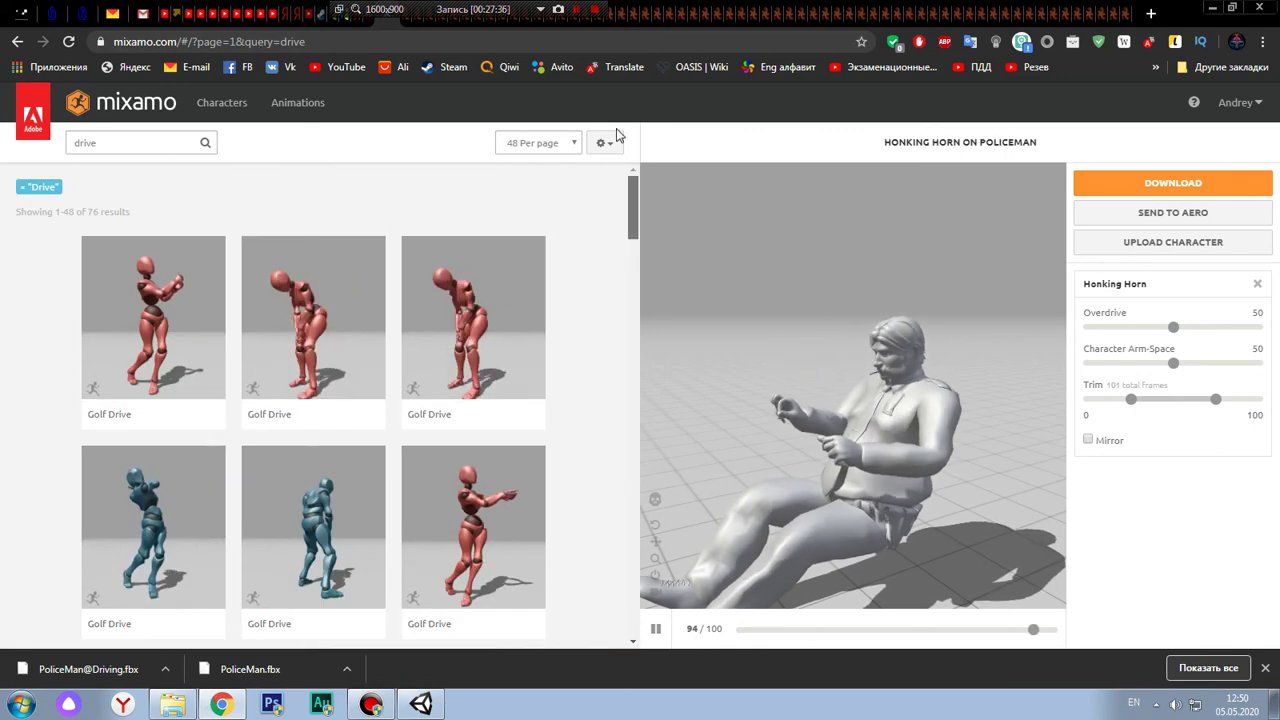
{"action": "left_click", "coordinate": [98, 143]}
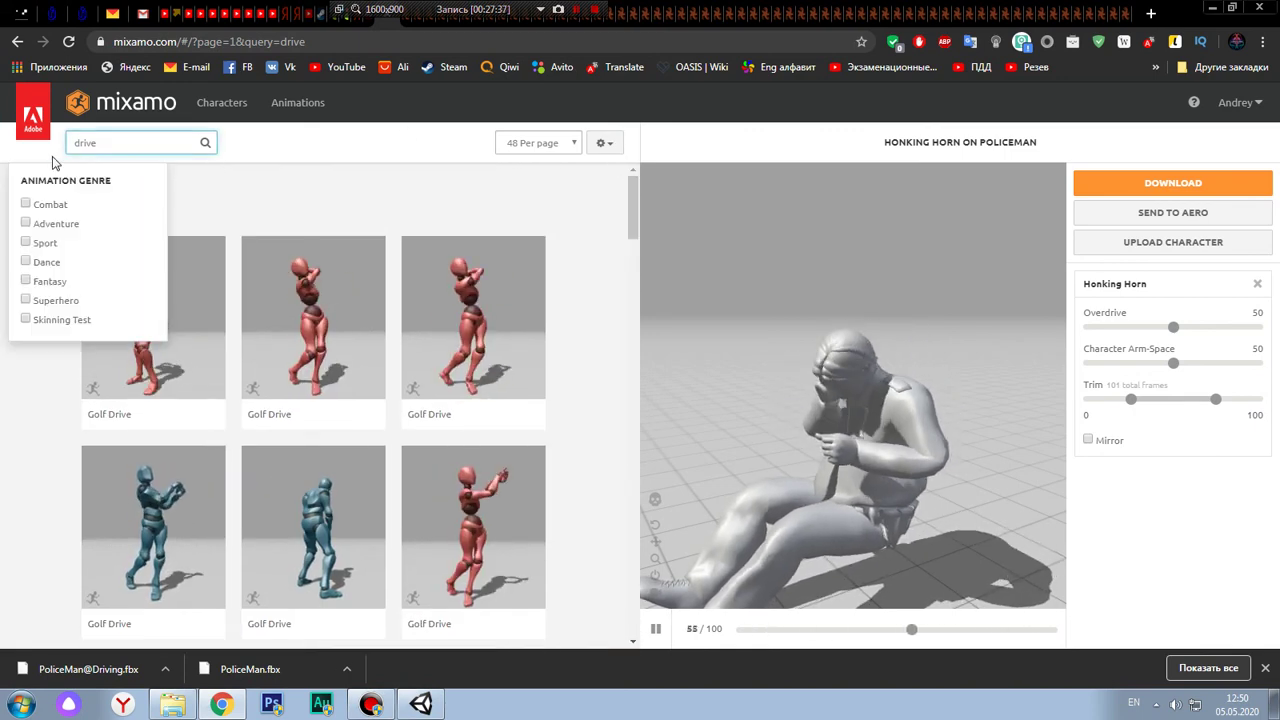
Replace the search term with 'walk'
{"action": "key", "text": "ctrl+a"}
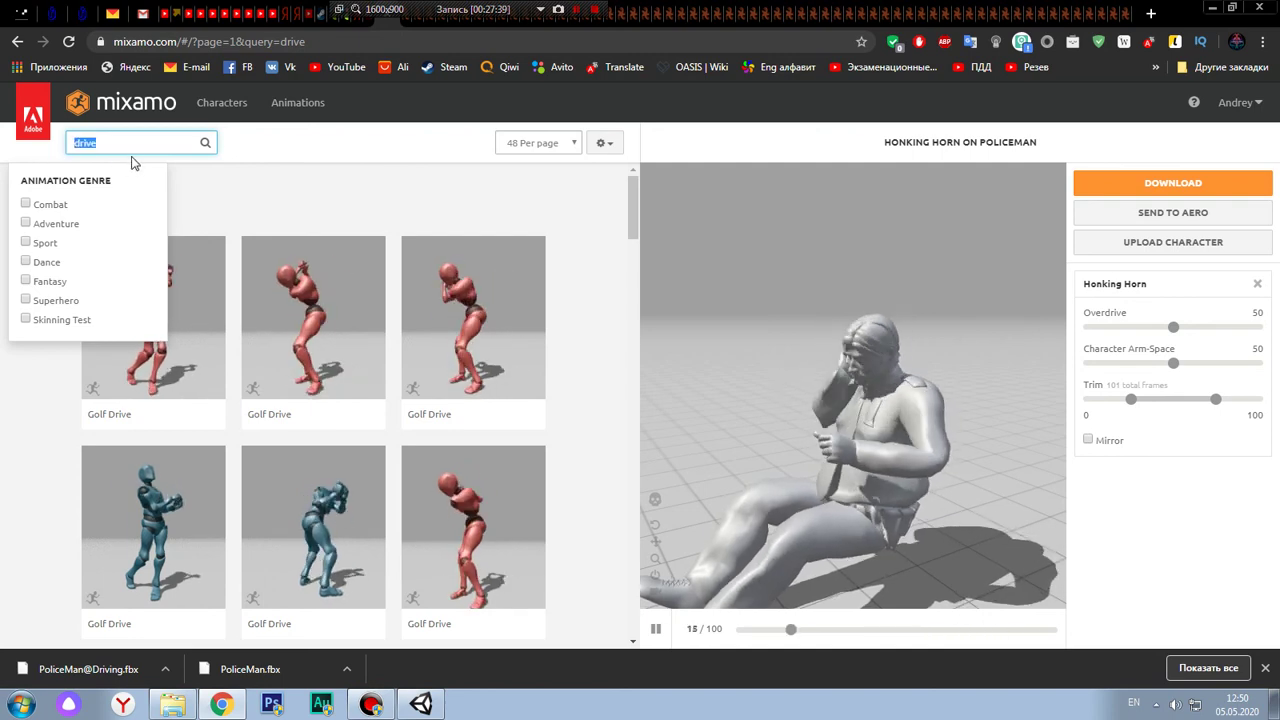
{"action": "type", "text": "wall"}
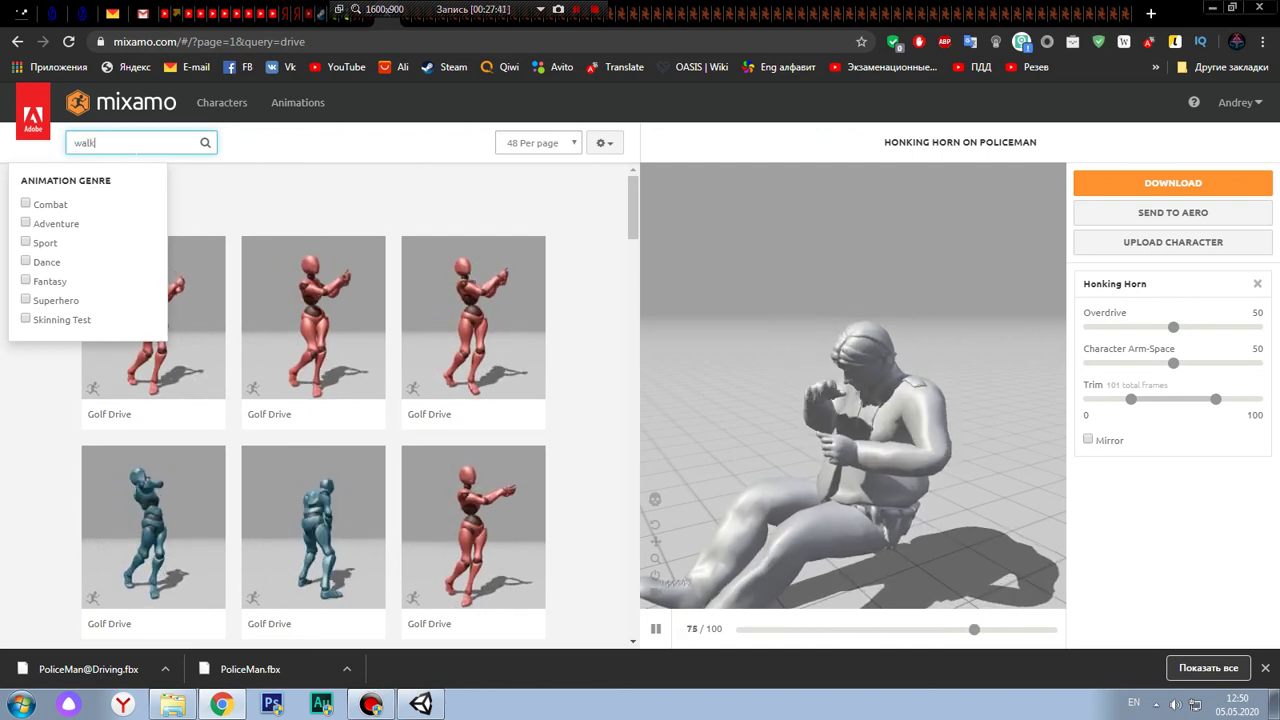
{"action": "key", "text": "BackSpace"}
{"action": "type", "text": "k"}
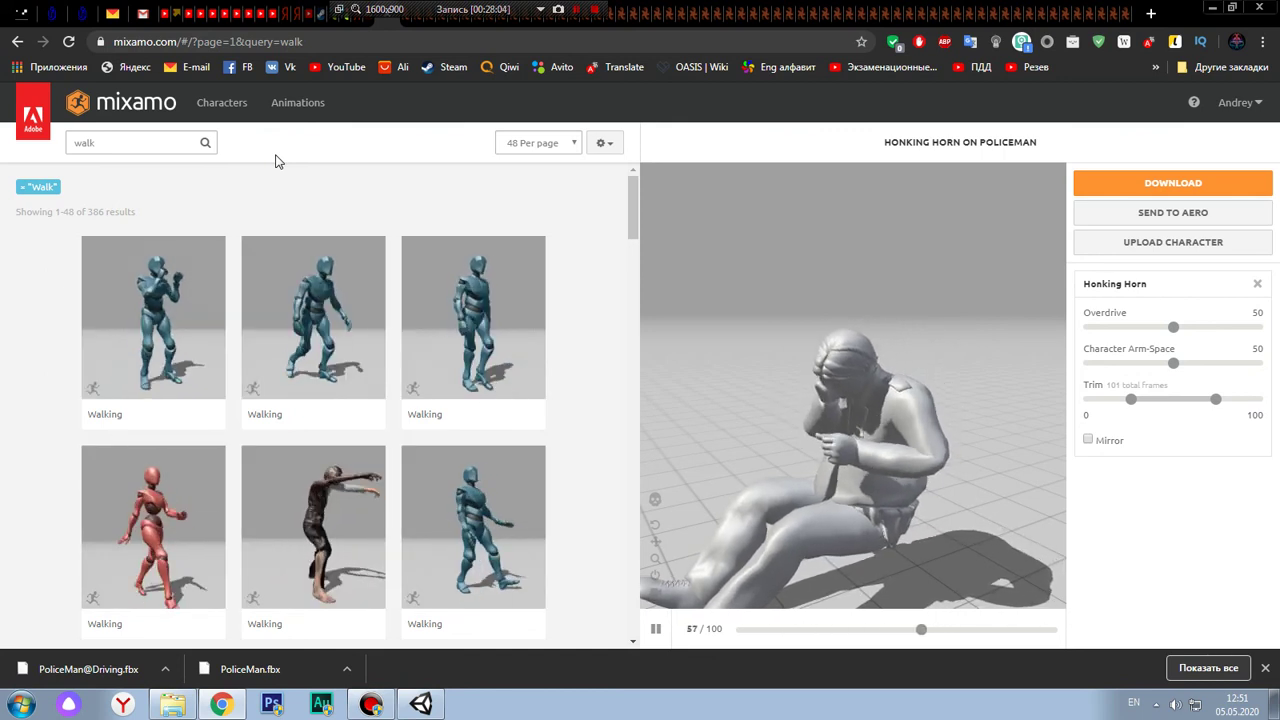
Preview two Walking animation variants on the policeman
{"action": "scroll", "coordinate": [350, 198], "scroll_direction": "down", "scroll_amount": 2}
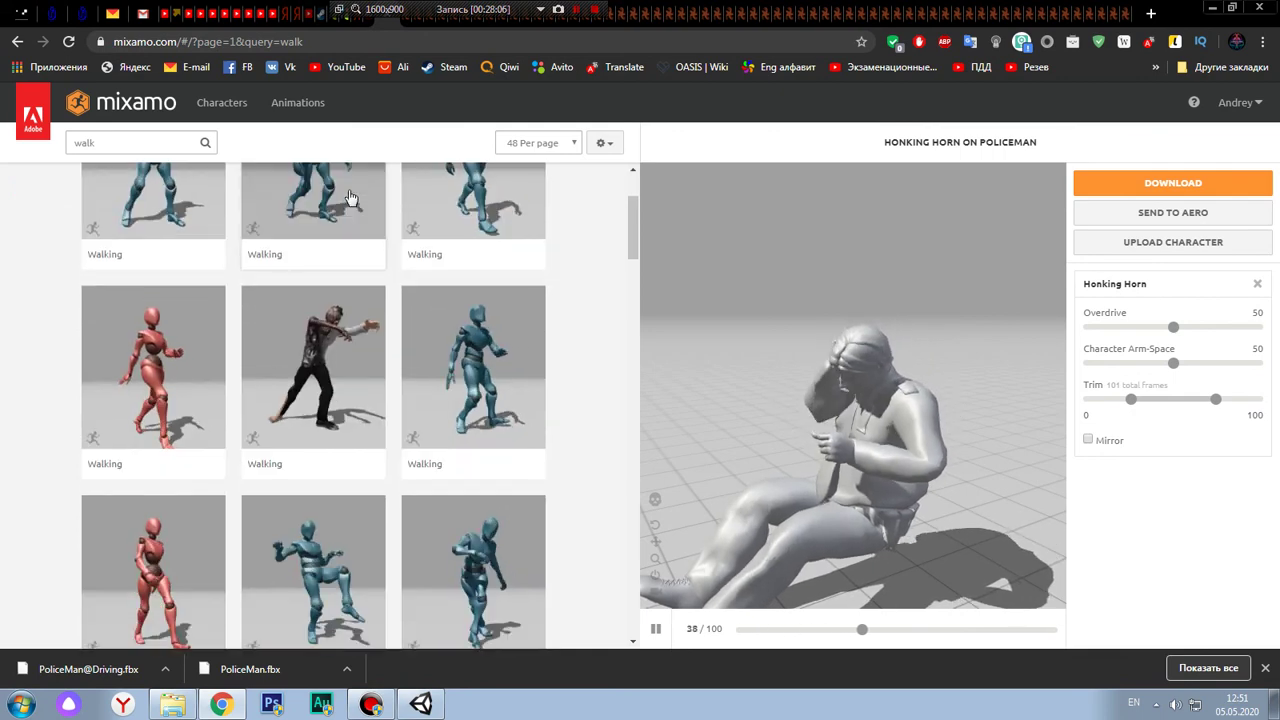
{"action": "scroll", "coordinate": [423, 294], "scroll_direction": "up", "scroll_amount": 1}
{"action": "scroll", "coordinate": [466, 314], "scroll_direction": "up", "scroll_amount": 1}
{"action": "left_click", "coordinate": [467, 311]}
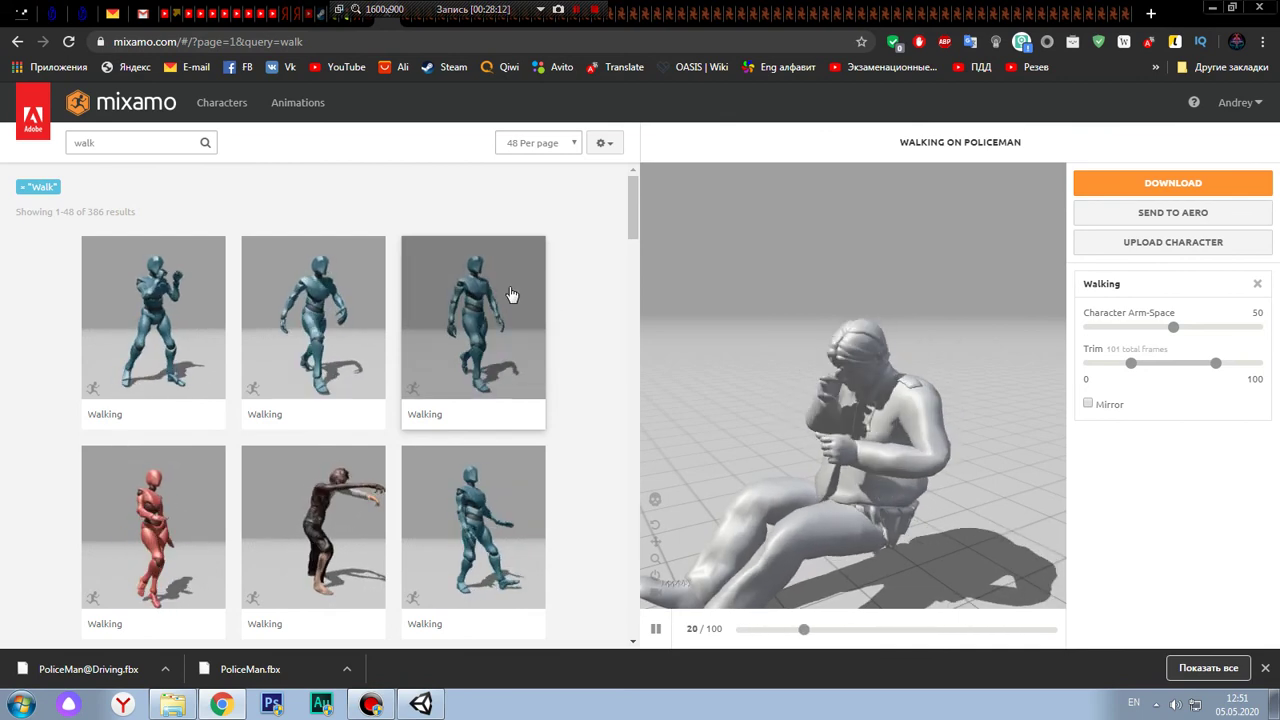
{"action": "left_click", "coordinate": [511, 294]}
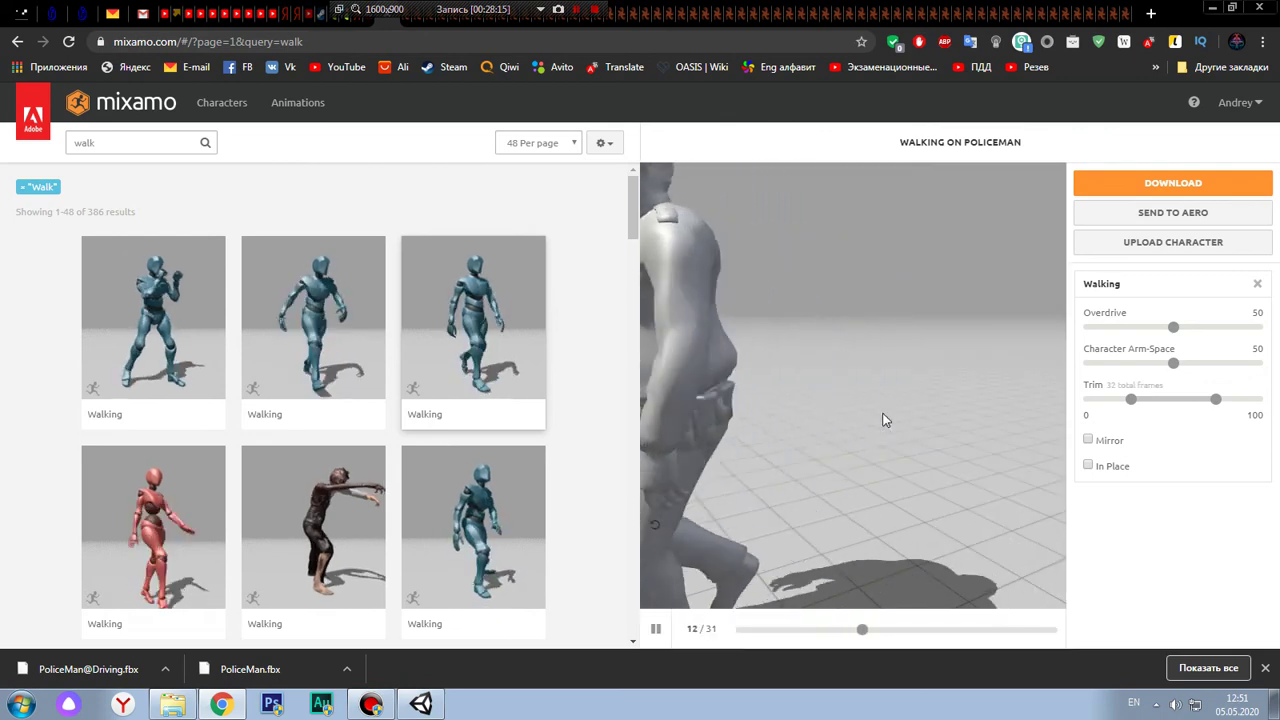
{"action": "scroll", "coordinate": [810, 377], "scroll_direction": "down", "scroll_amount": 5}
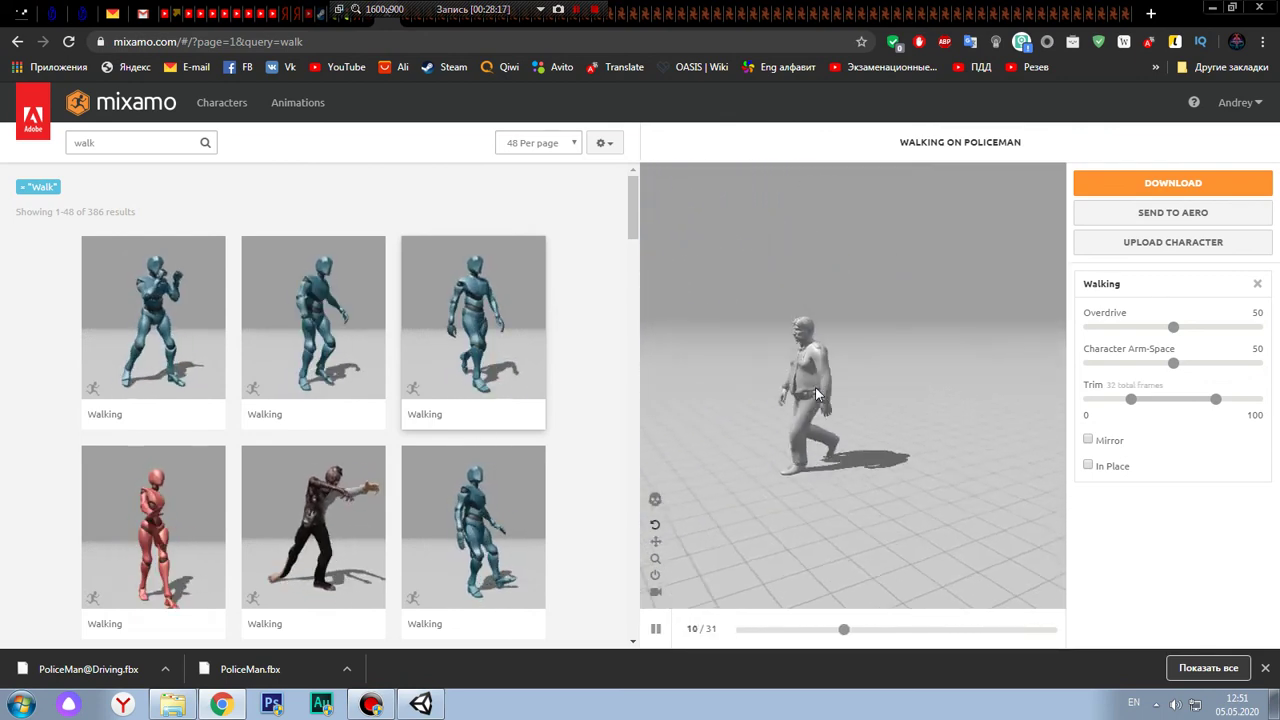
{"action": "left_click", "coordinate": [180, 145]}
{"action": "type", "text": "police"}
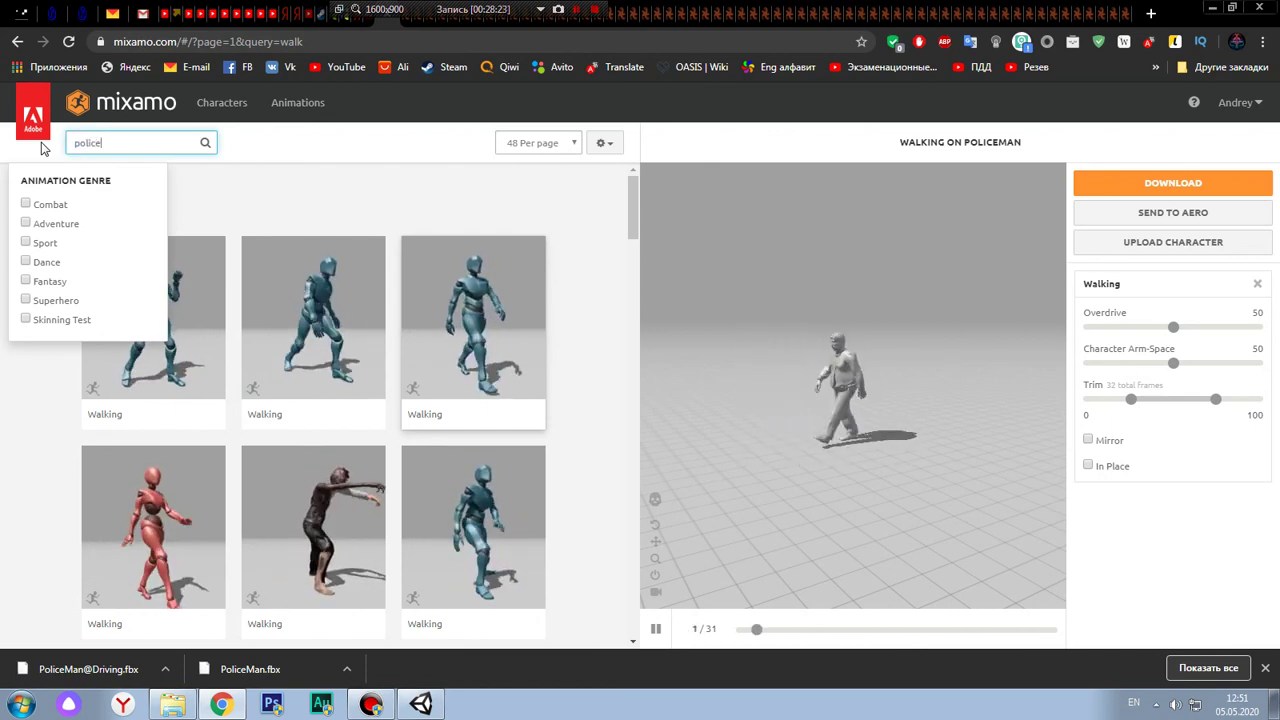
Search 'police', then clear the search and preview Yelling on the policeman
{"action": "key", "text": "Return"}
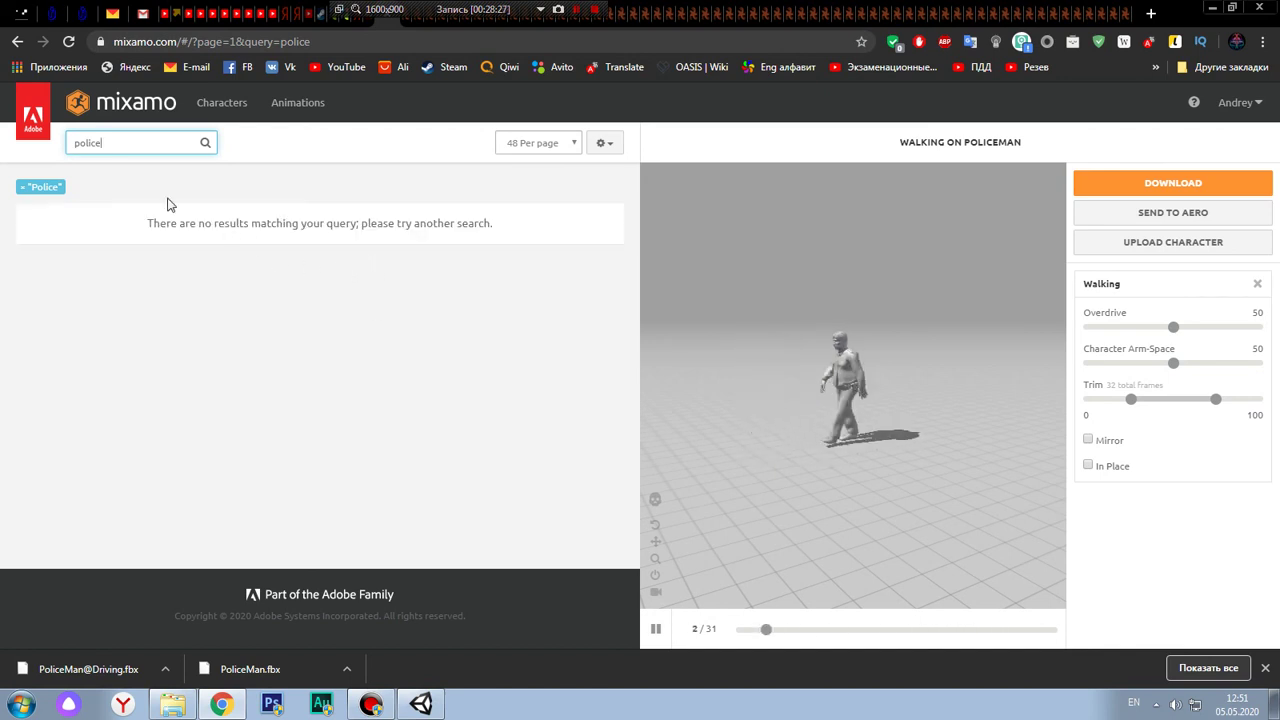
{"action": "left_click_drag", "start_coordinate": [115, 143], "coordinate": [43, 135]}
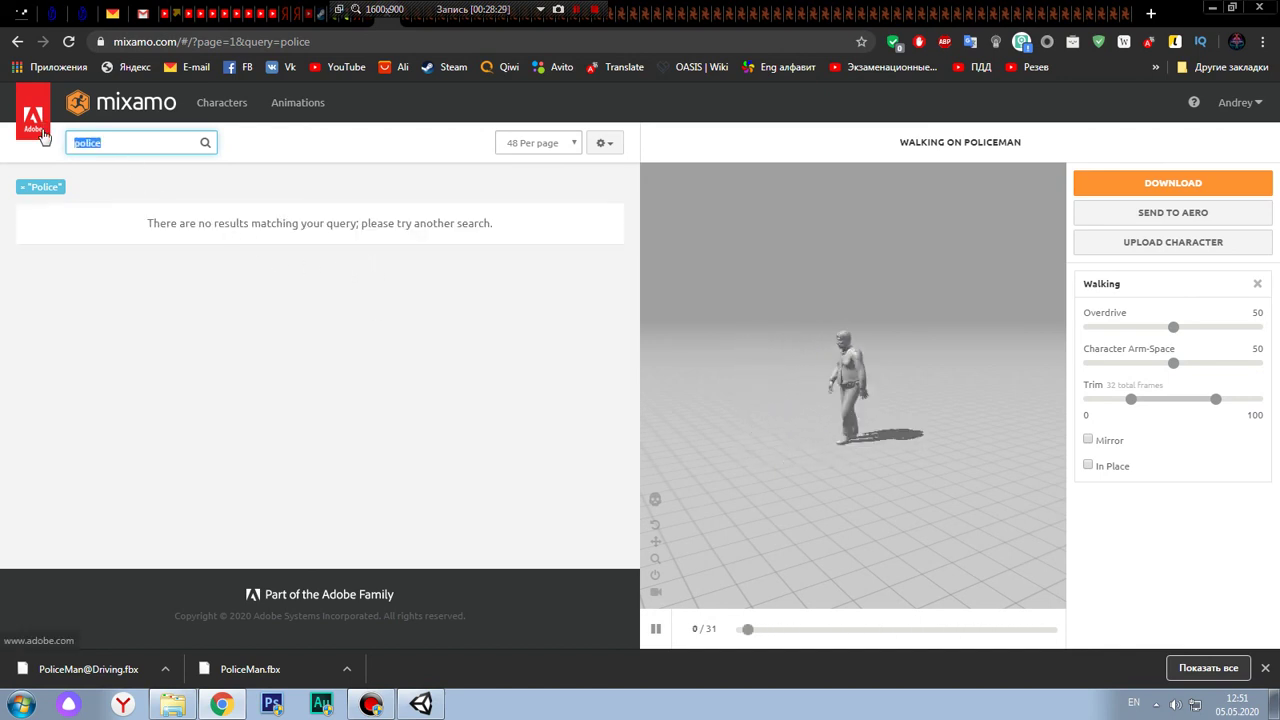
{"action": "key", "text": "BackSpace"}
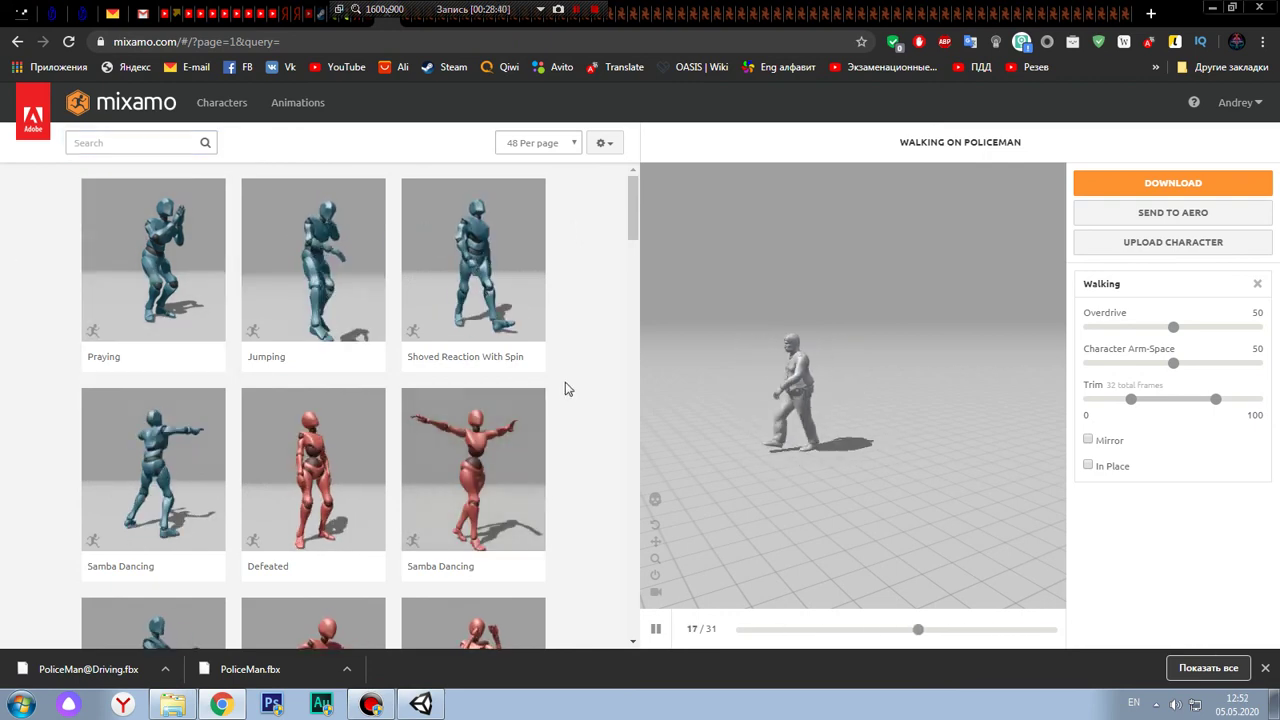
{"action": "scroll", "coordinate": [550, 360], "scroll_direction": "down", "scroll_amount": 2}
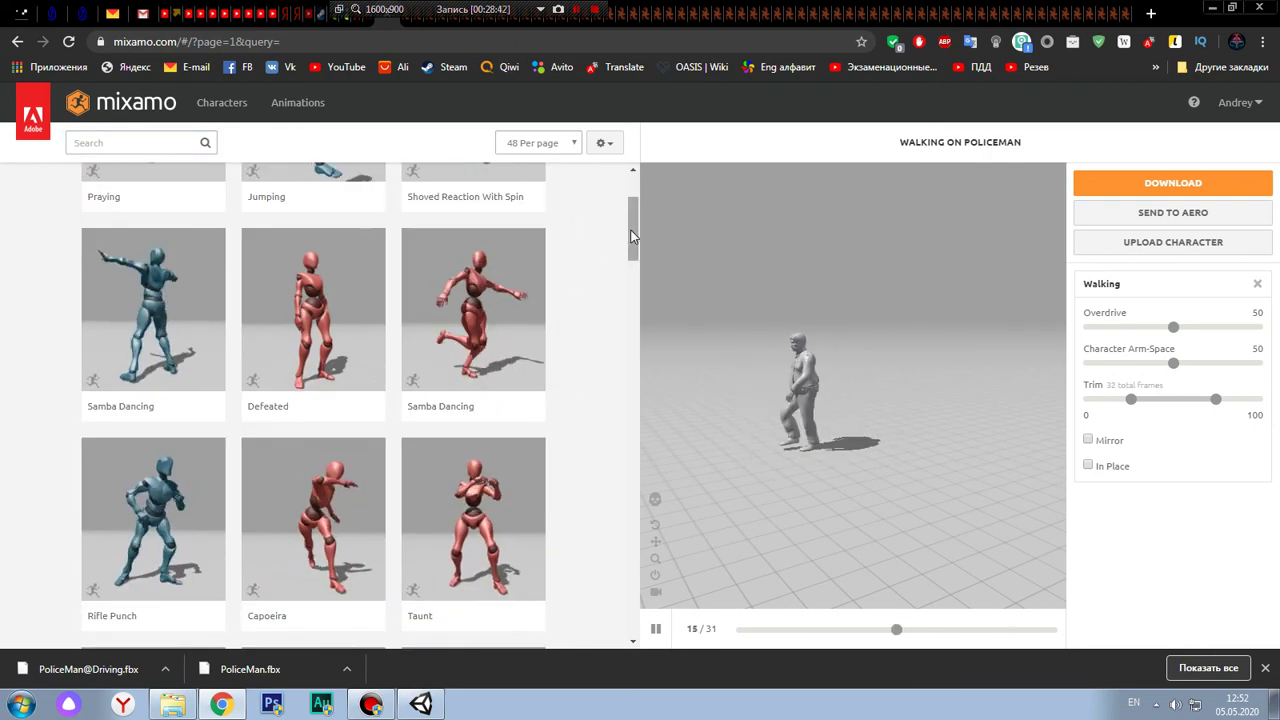
{"action": "left_click_drag", "start_coordinate": [631, 236], "coordinate": [617, 296]}
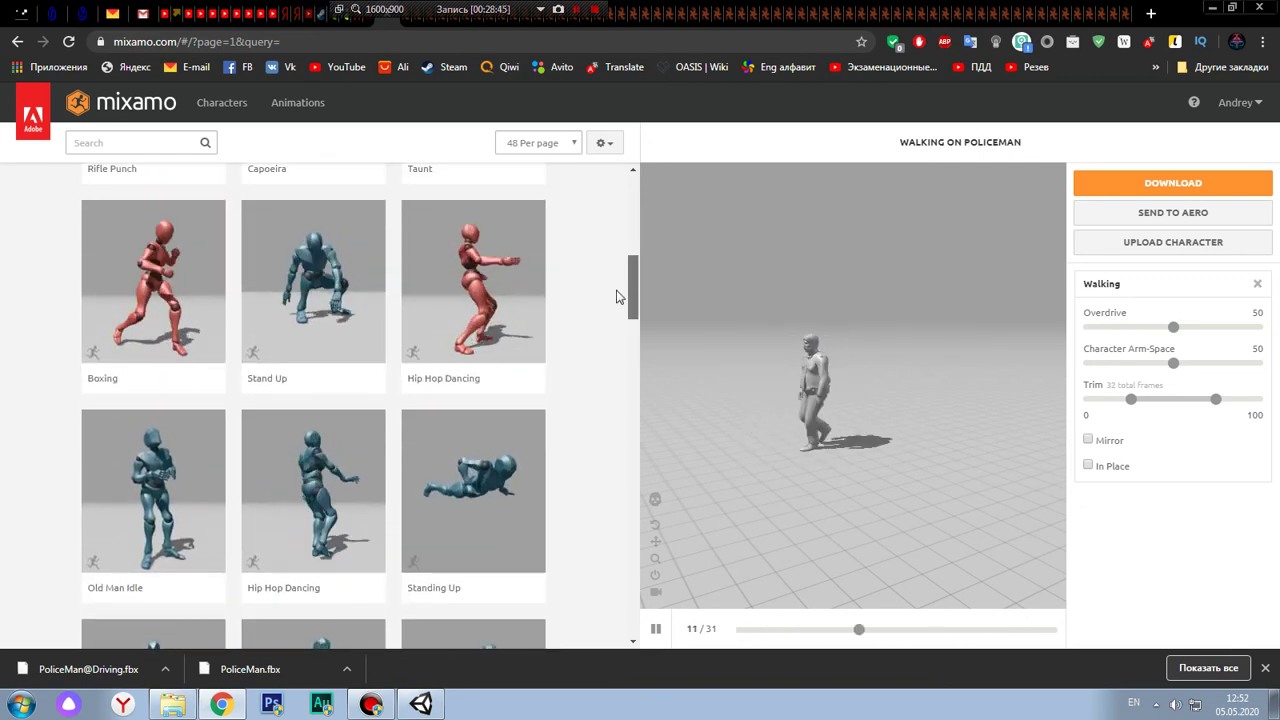
{"action": "left_click_drag", "start_coordinate": [617, 296], "coordinate": [628, 333]}
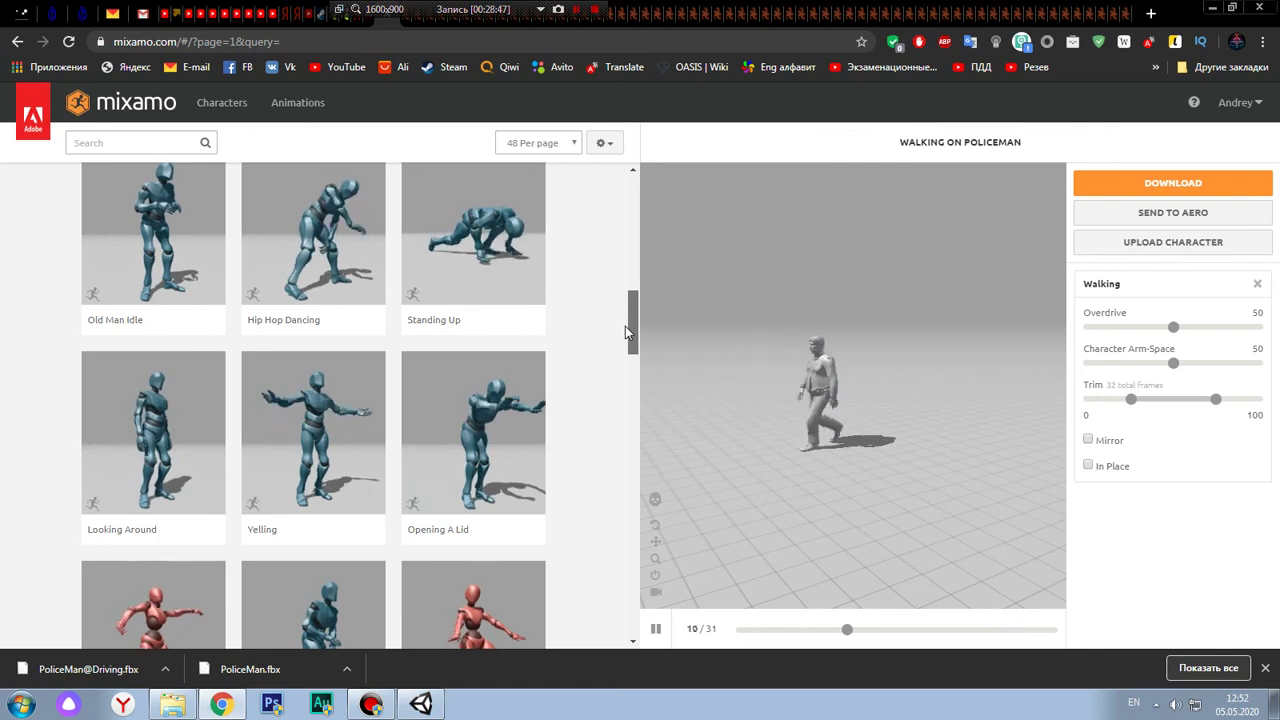
{"action": "left_click", "coordinate": [328, 432]}
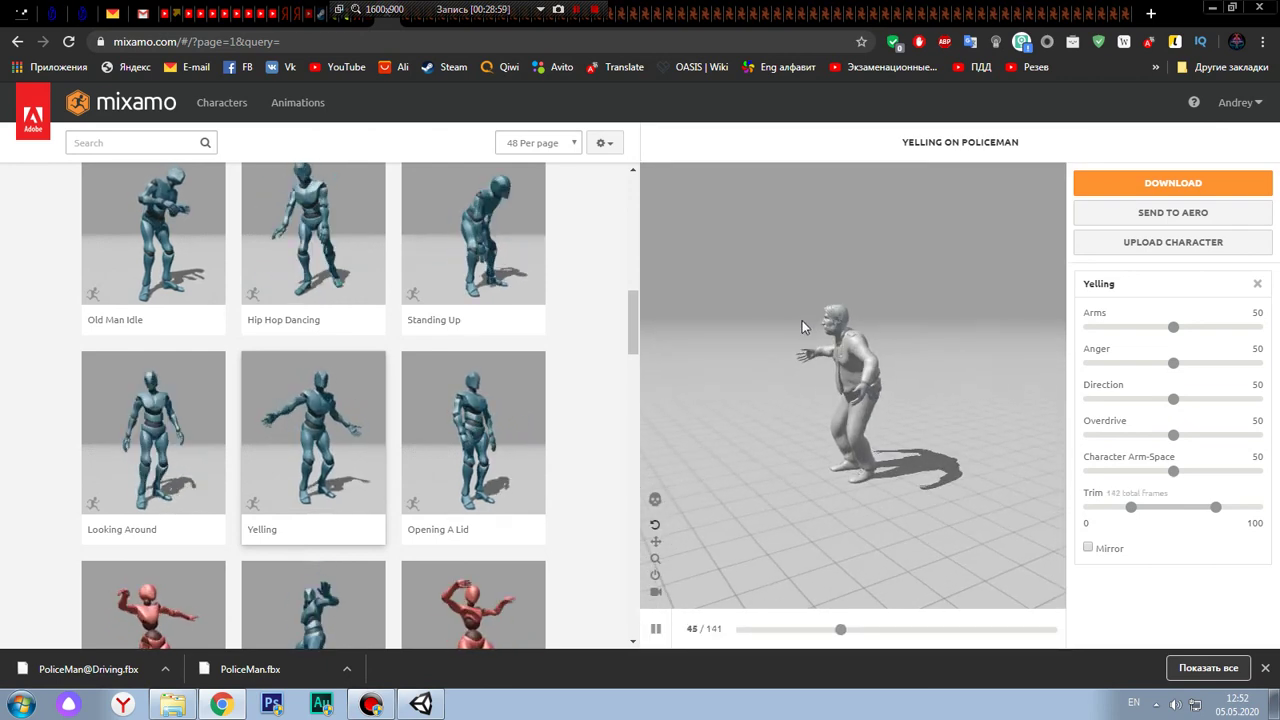
Preview the Punching animation, orbiting to see the policeman from the front
{"action": "scroll", "coordinate": [887, 377], "scroll_direction": "up", "scroll_amount": 5}
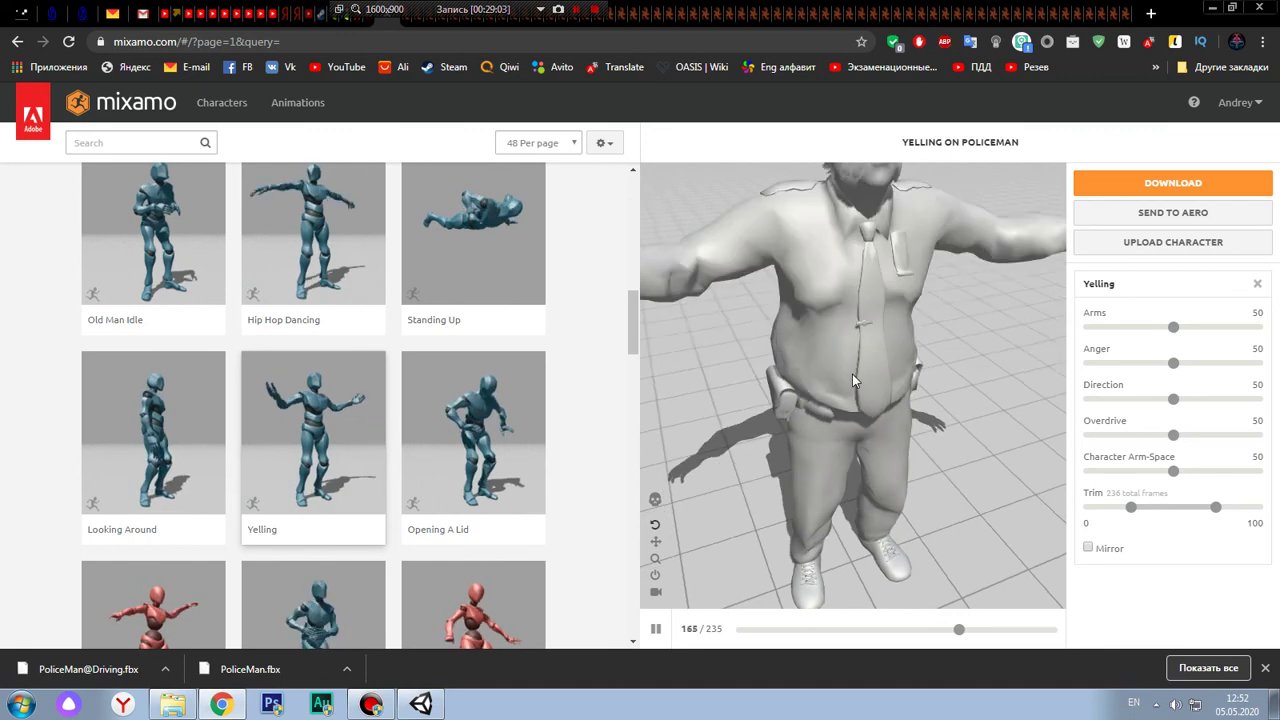
{"action": "scroll", "coordinate": [852, 374], "scroll_direction": "down", "scroll_amount": 5}
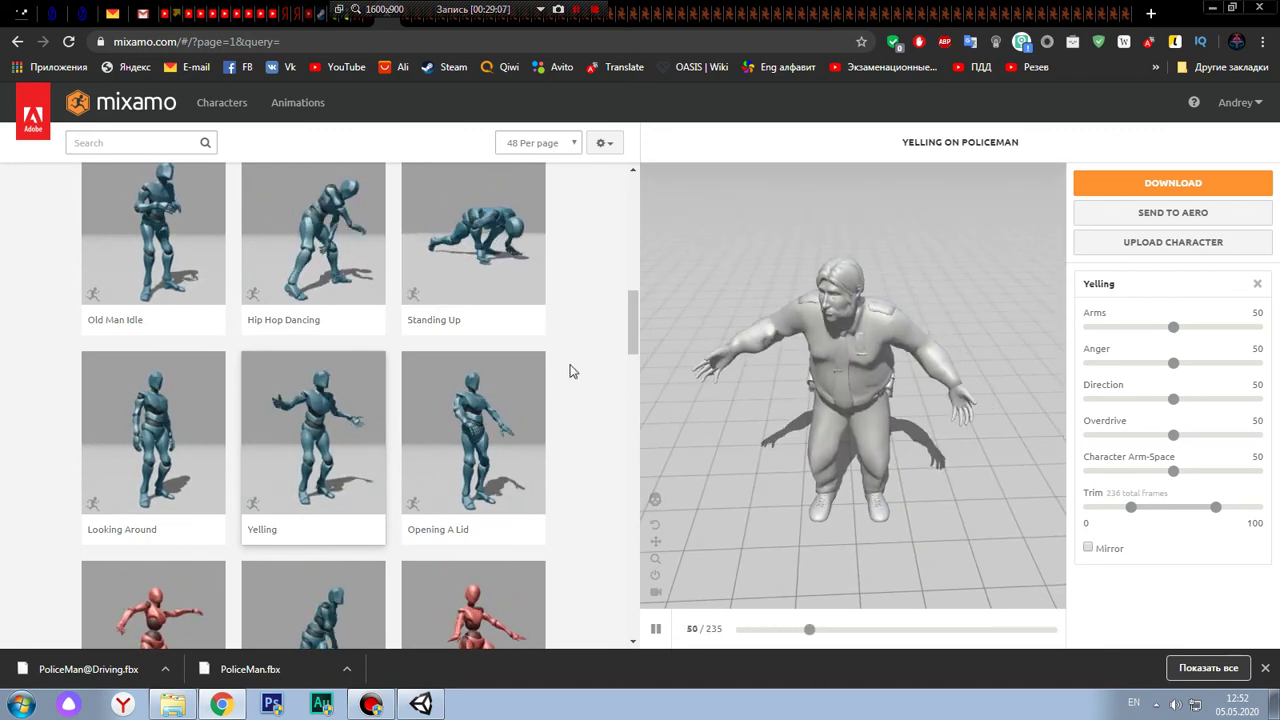
{"action": "scroll", "coordinate": [630, 334], "scroll_direction": "down", "scroll_amount": 1}
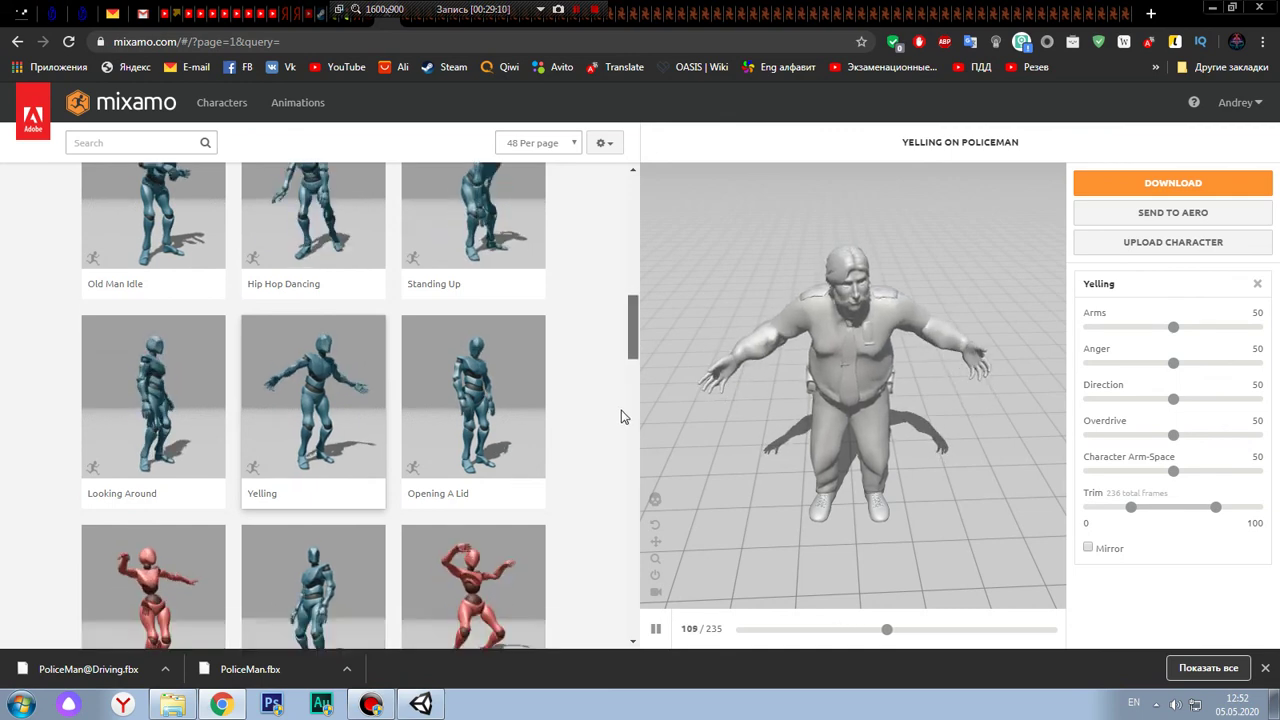
{"action": "scroll", "coordinate": [620, 416], "scroll_direction": "down", "scroll_amount": 10}
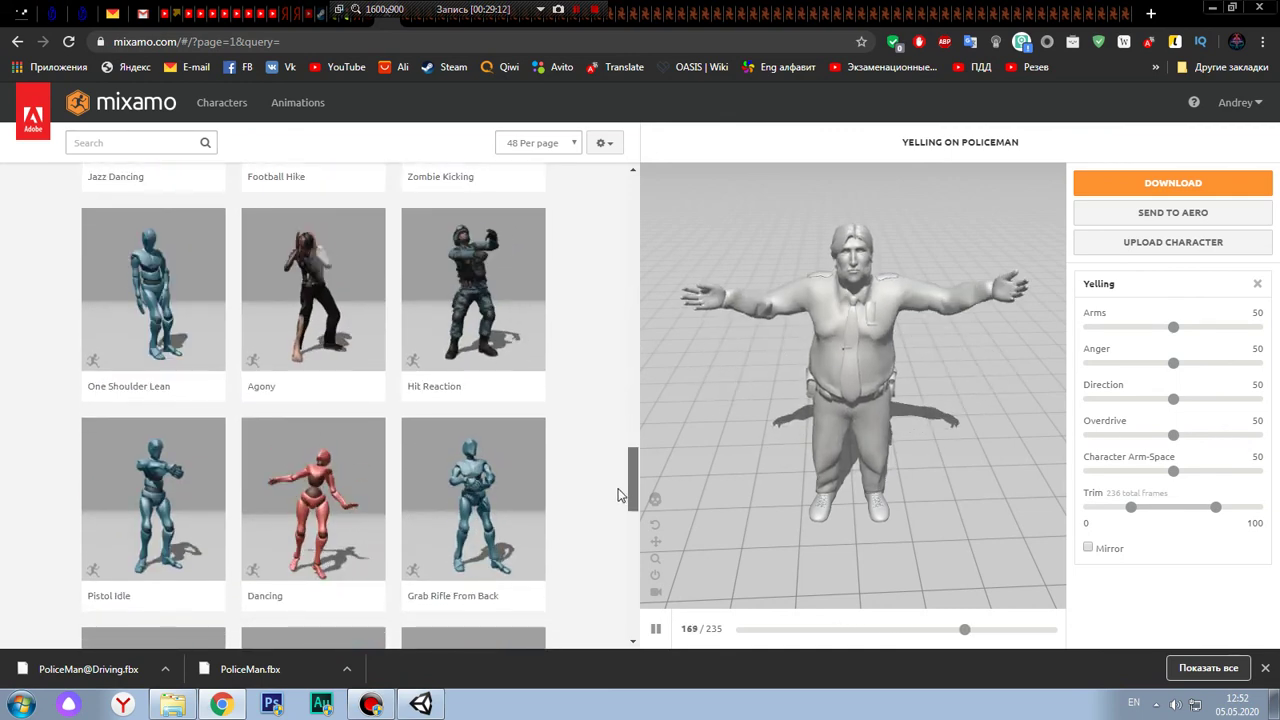
{"action": "left_click_drag", "start_coordinate": [618, 495], "coordinate": [637, 618]}
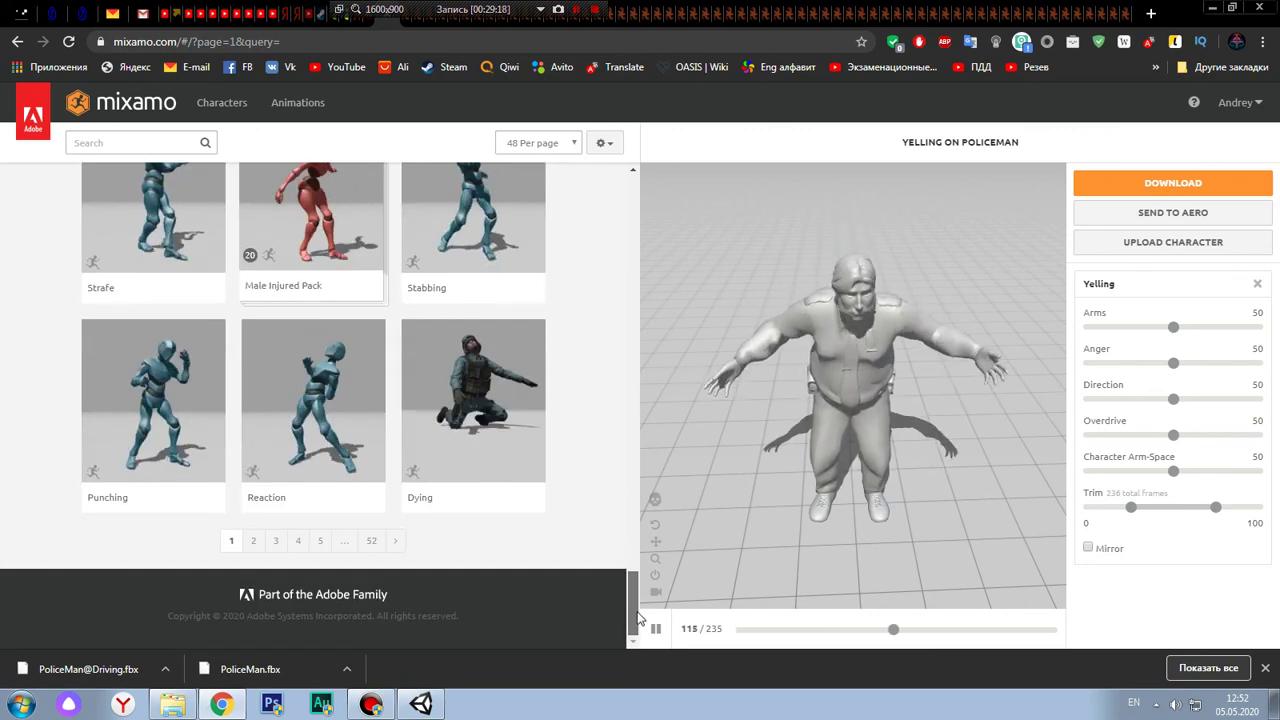
{"action": "scroll", "coordinate": [489, 580], "scroll_direction": "up", "scroll_amount": 2}
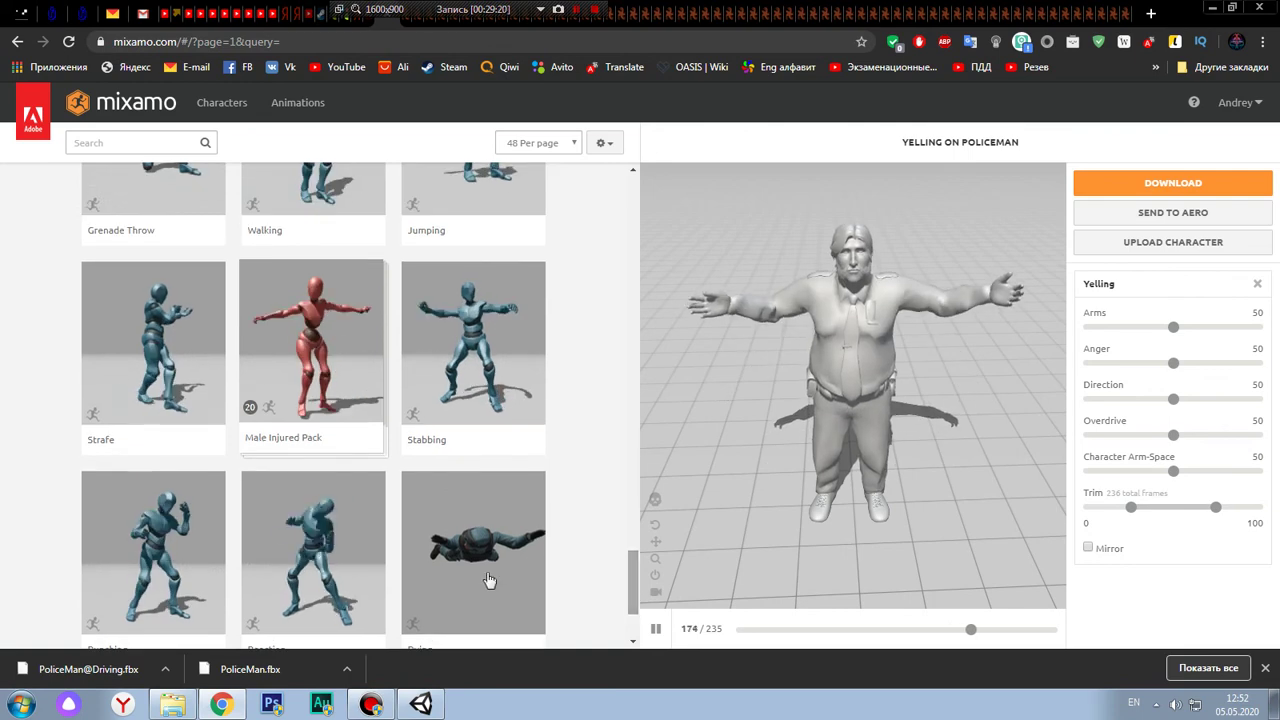
{"action": "left_click", "coordinate": [189, 530]}
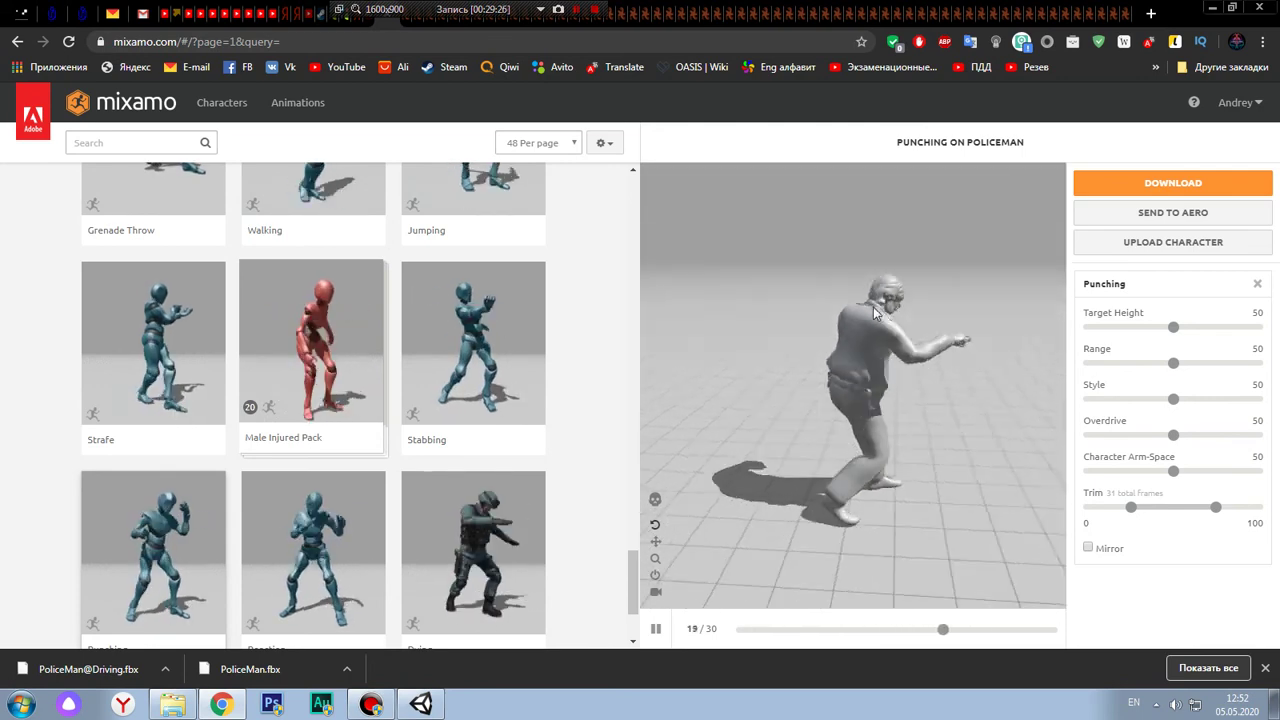
{"action": "scroll", "coordinate": [880, 310], "scroll_direction": "down", "scroll_amount": 2}
{"action": "mouse_move", "coordinate": [886, 306]}
{"action": "left_mouse_down"}
{"action": "mouse_move", "coordinate": [740, 341]}
{"action": "mouse_move", "coordinate": [881, 424]}
{"action": "left_mouse_up"}
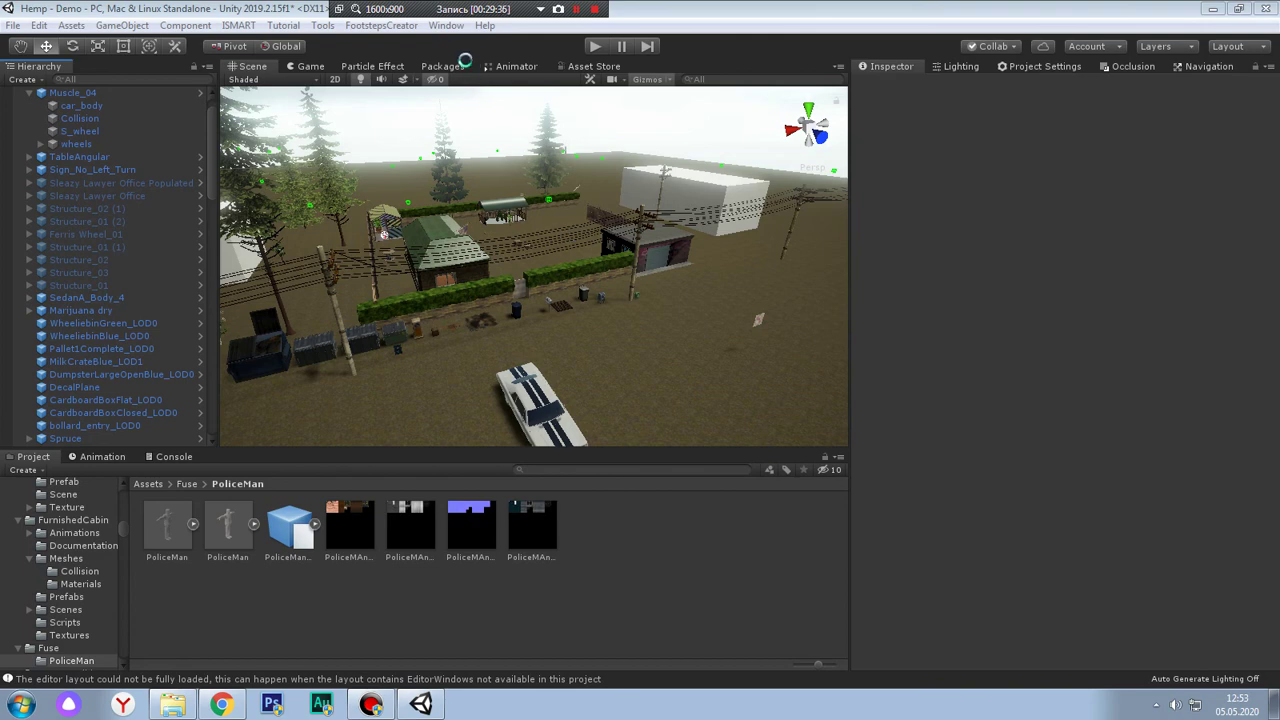
Orbit the Scene view to the white muscle car's front and inspect the second PoliceMan model
{"action": "mouse_move", "coordinate": [558, 172]}
{"action": "right_mouse_down"}
{"action": "mouse_move", "coordinate": [585, 297]}
{"action": "mouse_move", "coordinate": [503, 349]}
{"action": "mouse_move", "coordinate": [413, 206]}
{"action": "mouse_move", "coordinate": [376, 210]}
{"action": "mouse_move", "coordinate": [368, 240]}
{"action": "mouse_move", "coordinate": [597, 176]}
{"action": "mouse_move", "coordinate": [522, 200]}
{"action": "right_mouse_up"}
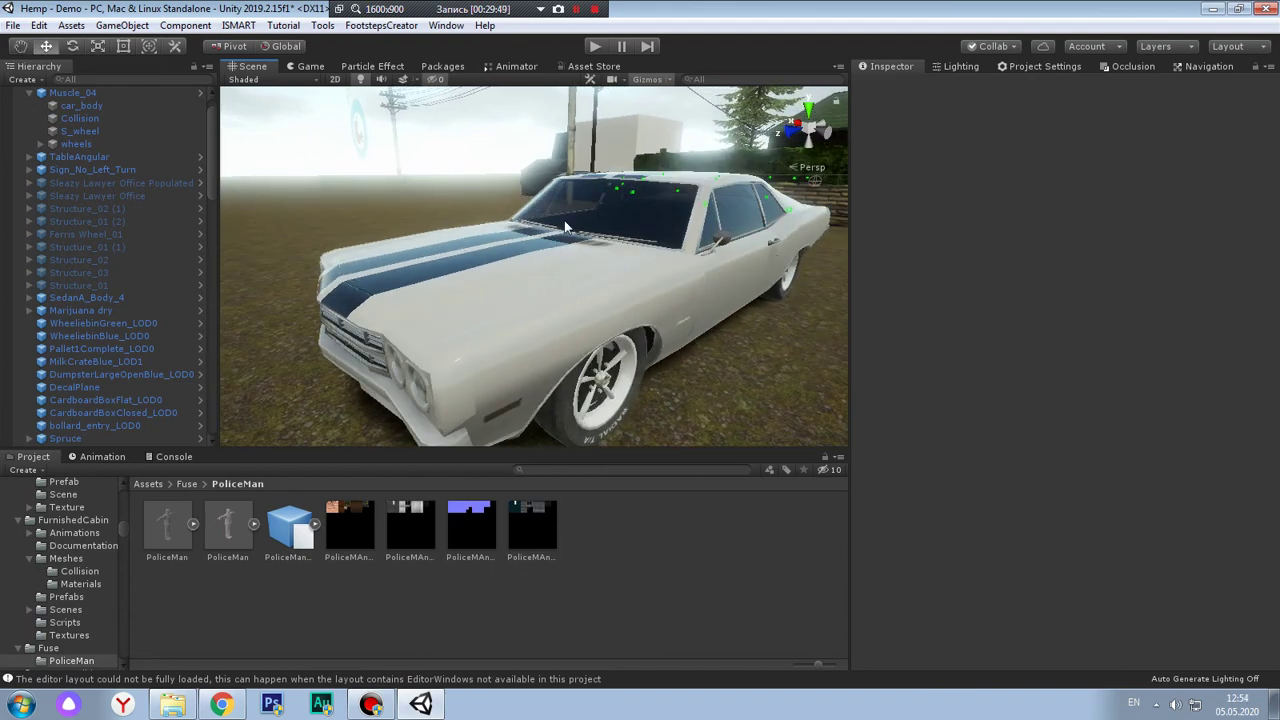
{"action": "mouse_move", "coordinate": [566, 228]}
{"action": "right_mouse_down"}
{"action": "mouse_move", "coordinate": [549, 248]}
{"action": "mouse_move", "coordinate": [710, 219]}
{"action": "mouse_move", "coordinate": [723, 202]}
{"action": "mouse_move", "coordinate": [419, 266]}
{"action": "mouse_move", "coordinate": [680, 240]}
{"action": "right_mouse_up"}
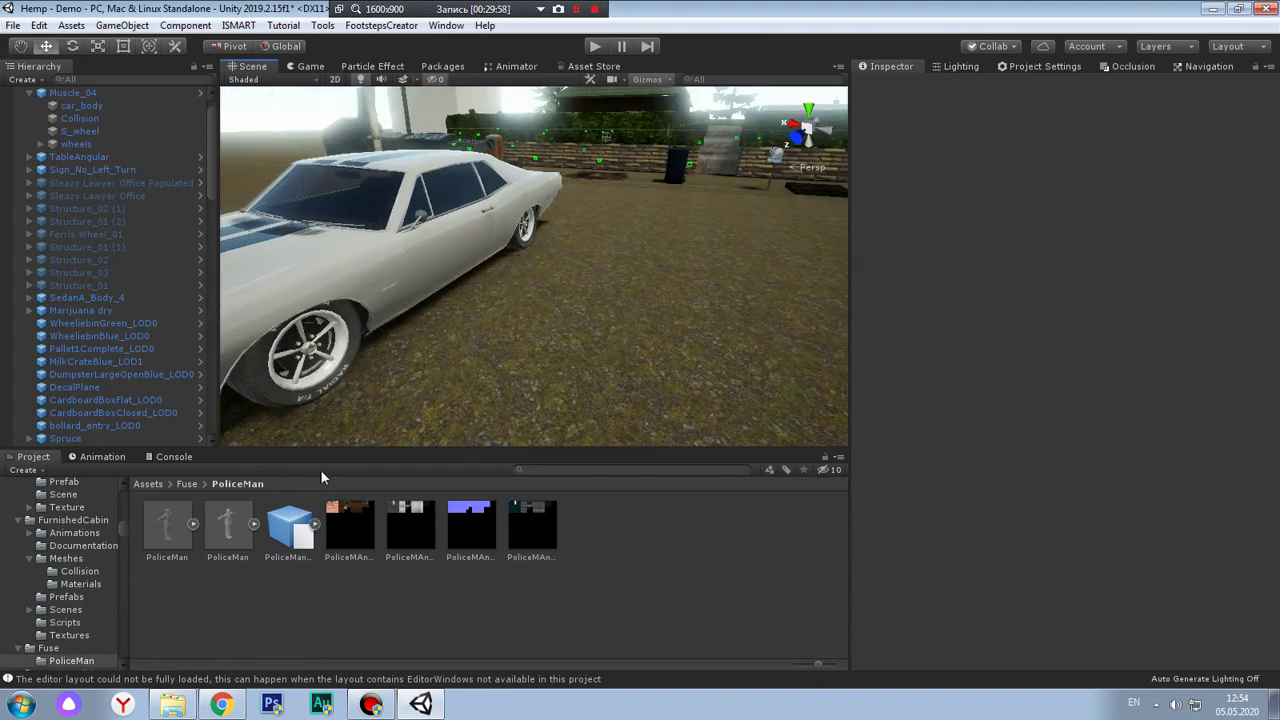
{"action": "left_click", "coordinate": [231, 539]}
Compare the import settings of the two PoliceMan models and PoliceMan@Driving
{"action": "left_click", "coordinate": [251, 572]}
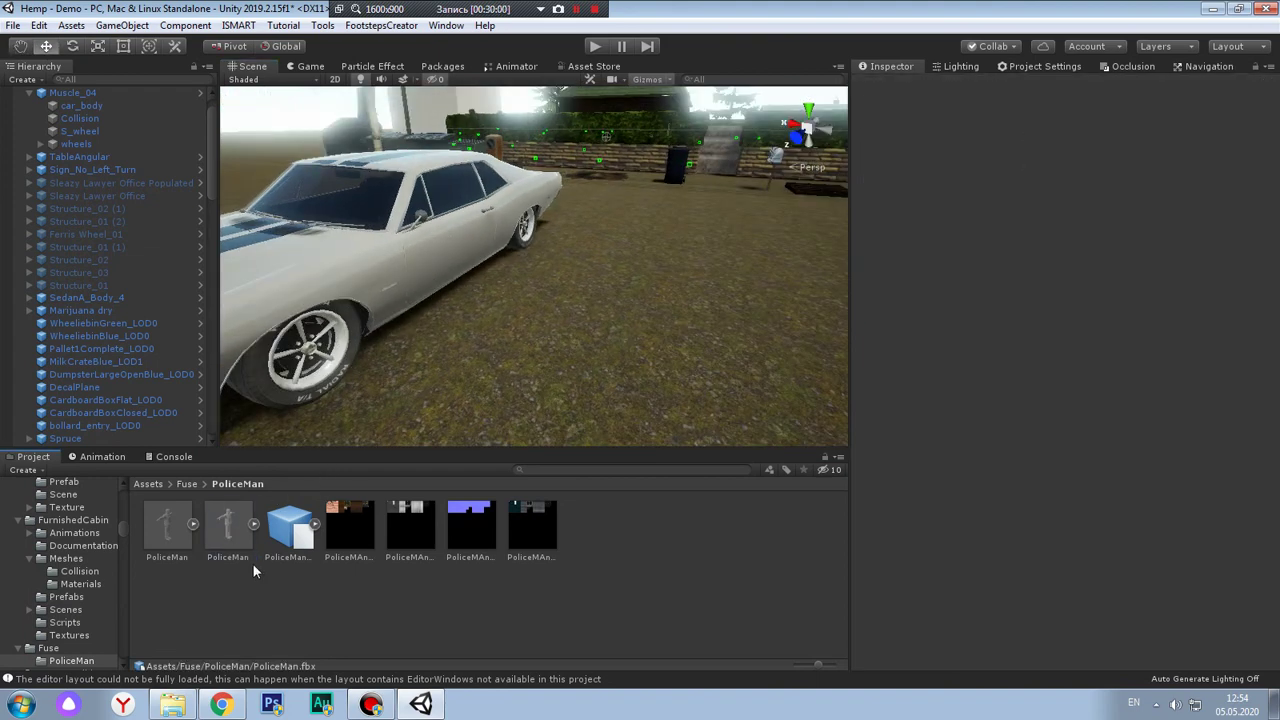
{"action": "left_click", "coordinate": [173, 529]}
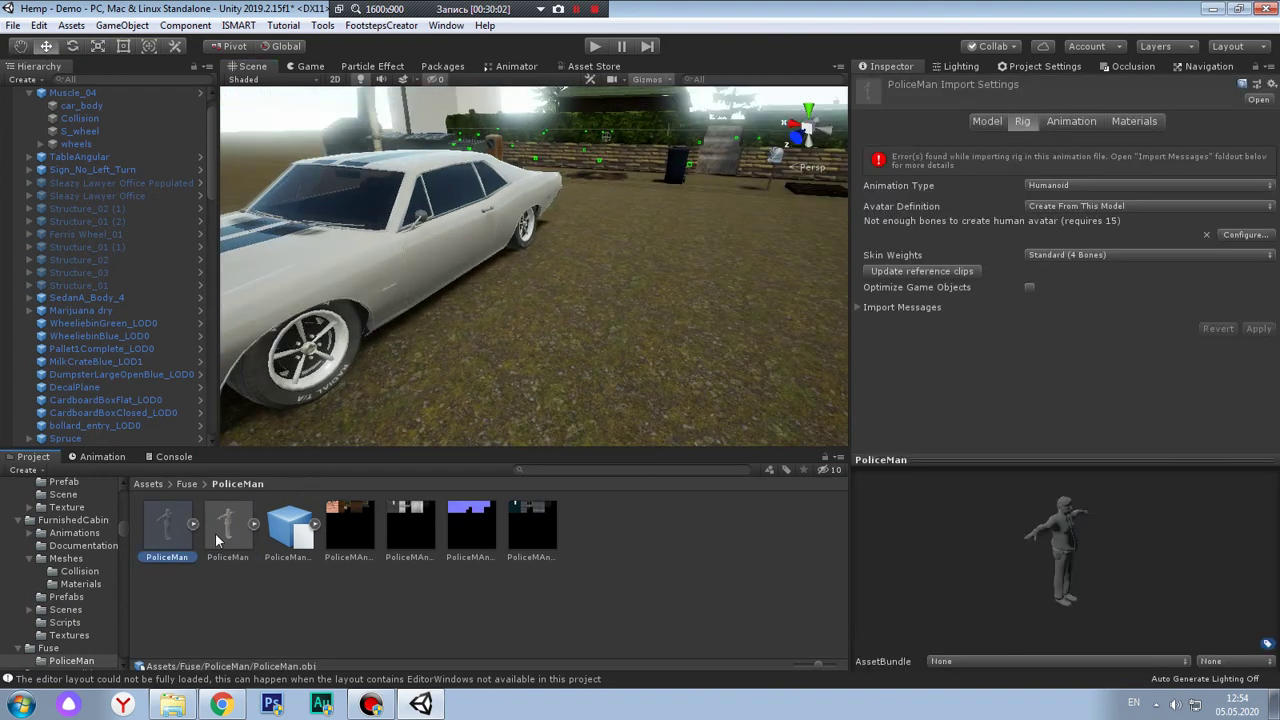
{"action": "left_click", "coordinate": [229, 530]}
{"action": "left_click", "coordinate": [172, 526]}
{"action": "left_click", "coordinate": [211, 526]}
{"action": "left_click", "coordinate": [187, 532]}
{"action": "left_click", "coordinate": [213, 526]}
{"action": "left_click", "coordinate": [305, 538]}
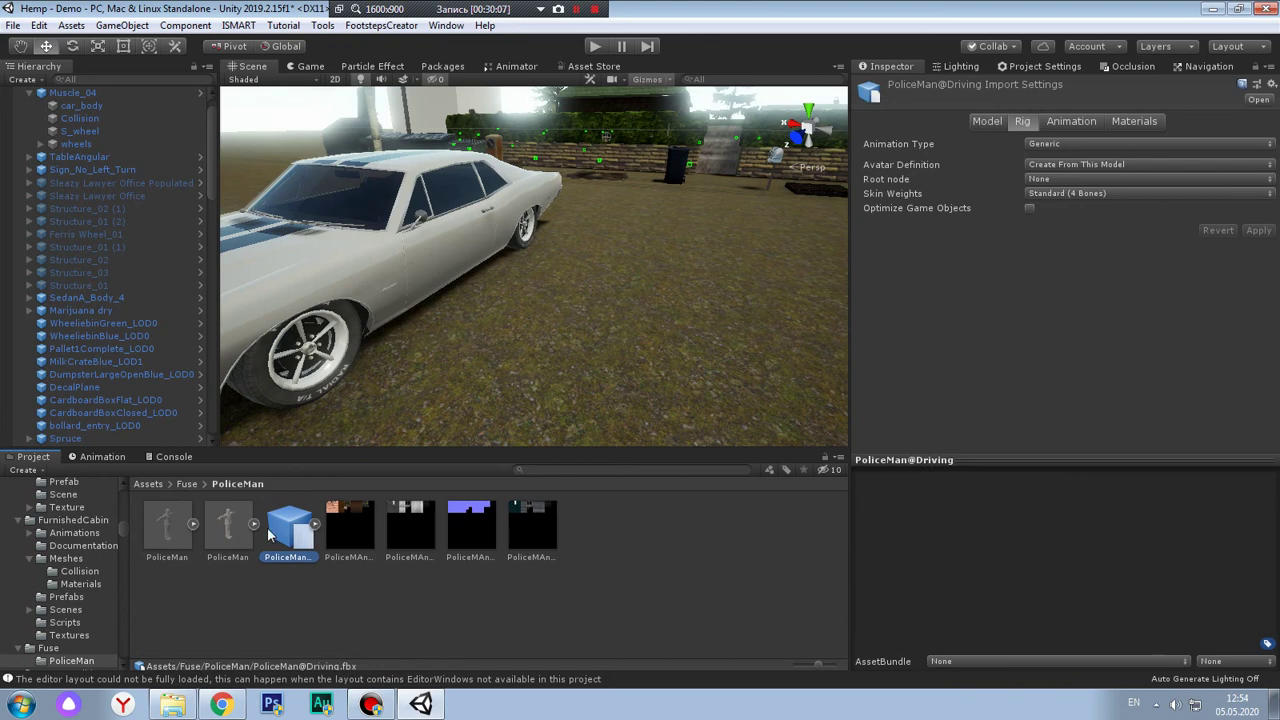
Place the PoliceMan model beside the white car, lowered to ground at 123.8257, 0.026, 150.98
{"action": "left_click_drag", "start_coordinate": [227, 526], "coordinate": [538, 418]}
{"action": "key", "text": "f"}
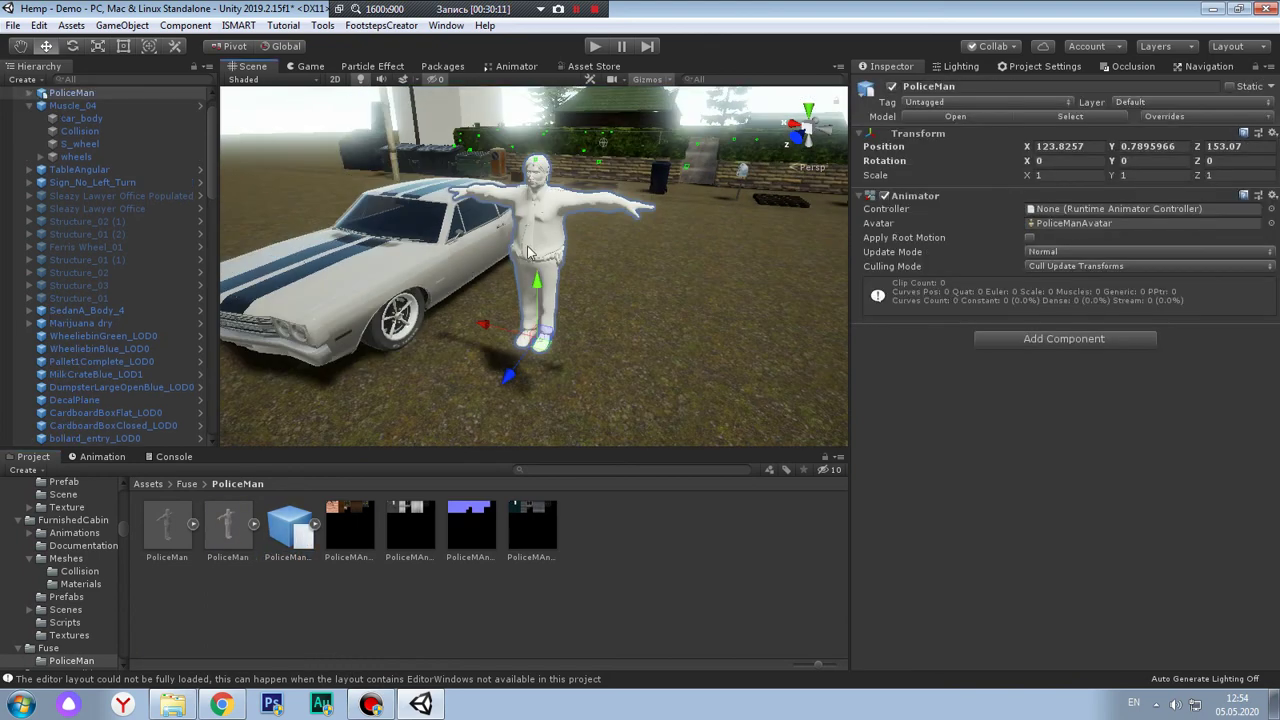
{"action": "mouse_move", "coordinate": [557, 332]}
{"action": "left_mouse_down"}
{"action": "mouse_move", "coordinate": [511, 440]}
{"action": "mouse_move", "coordinate": [530, 400]}
{"action": "left_mouse_up"}
{"action": "key", "text": "f"}
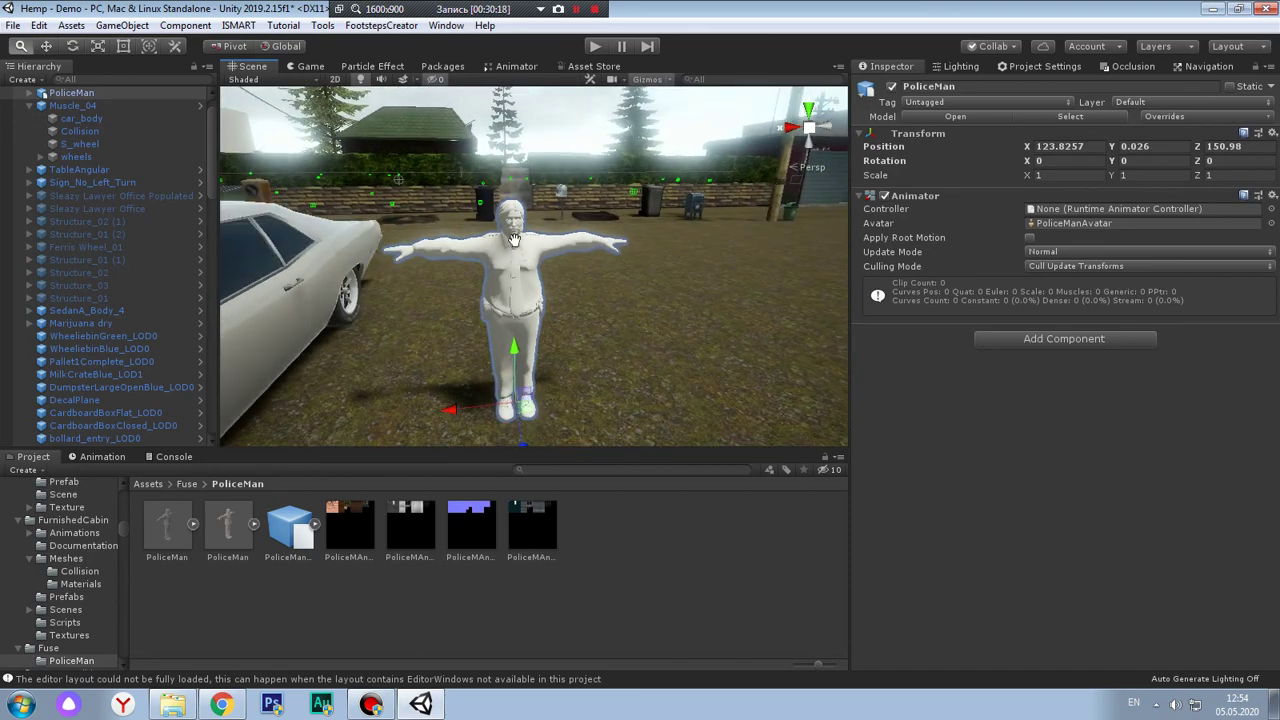
{"action": "left_click", "coordinate": [315, 524]}
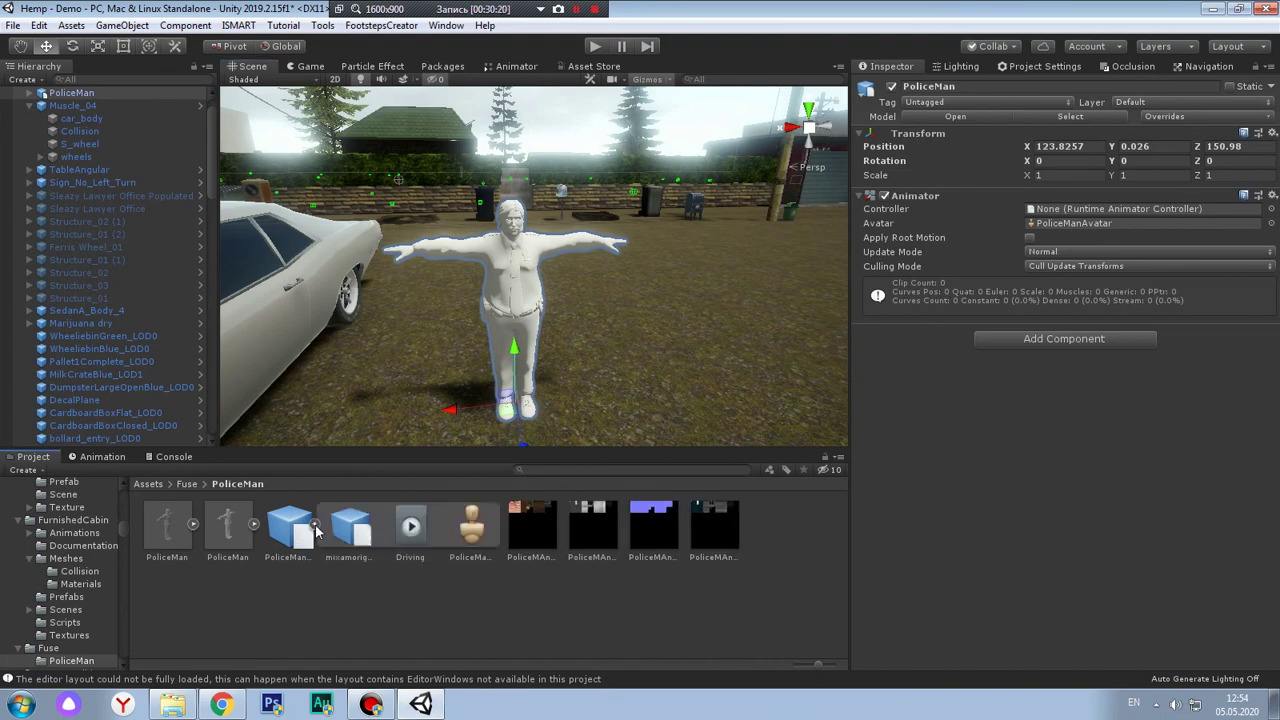
{"action": "left_click", "coordinate": [315, 524]}
Create an Animator Controller named PoliceMan in the PoliceMan folder and open it in the Animator
{"action": "left_click", "coordinate": [536, 650]}
{"action": "right_click", "coordinate": [536, 658]}
{"action": "mouse_move", "coordinate": [650, 276]}
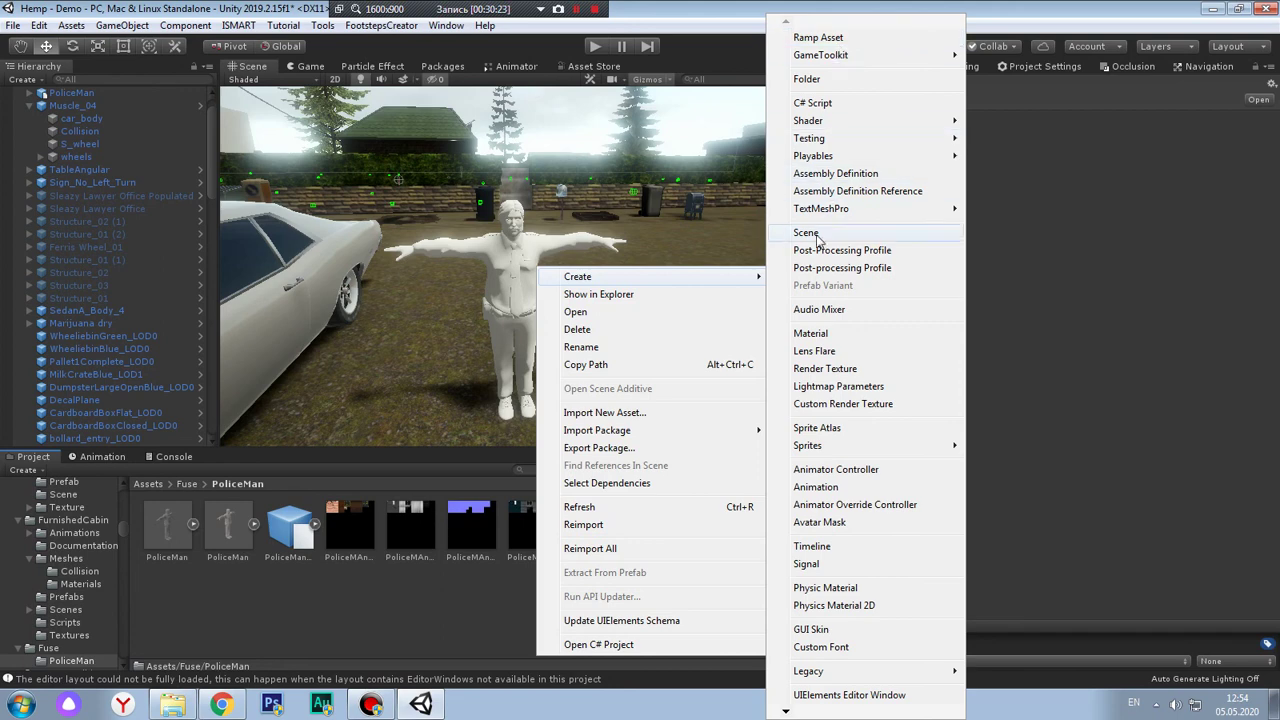
{"action": "left_click", "coordinate": [837, 470]}
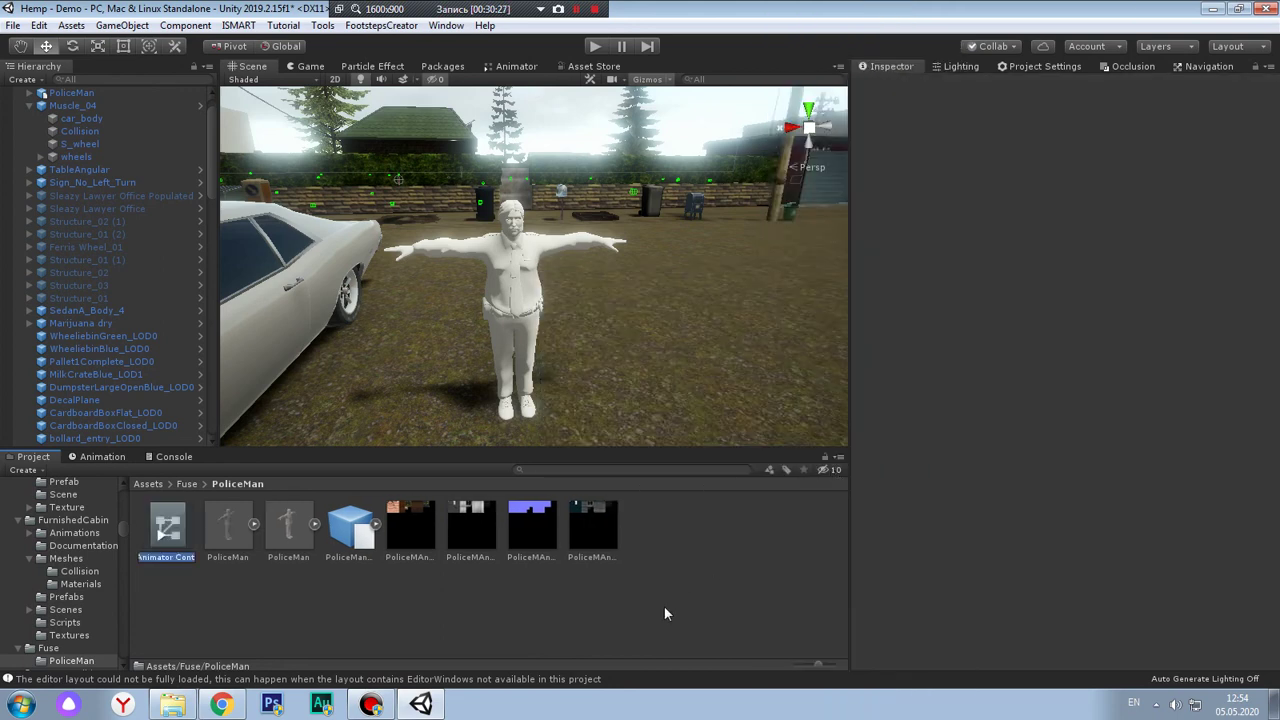
{"action": "type", "text": "Police"}
{"action": "type", "text": "Man"}
{"action": "key", "text": "Return"}
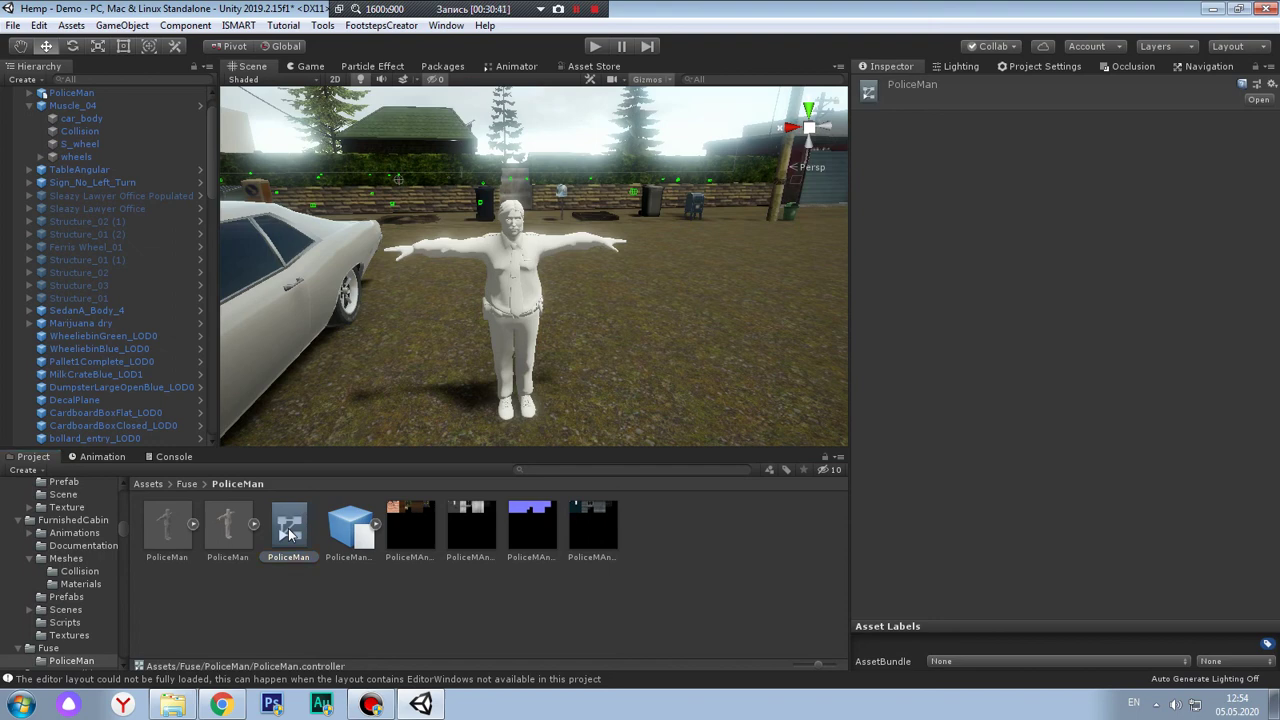
{"action": "double_click", "coordinate": [288, 533]}
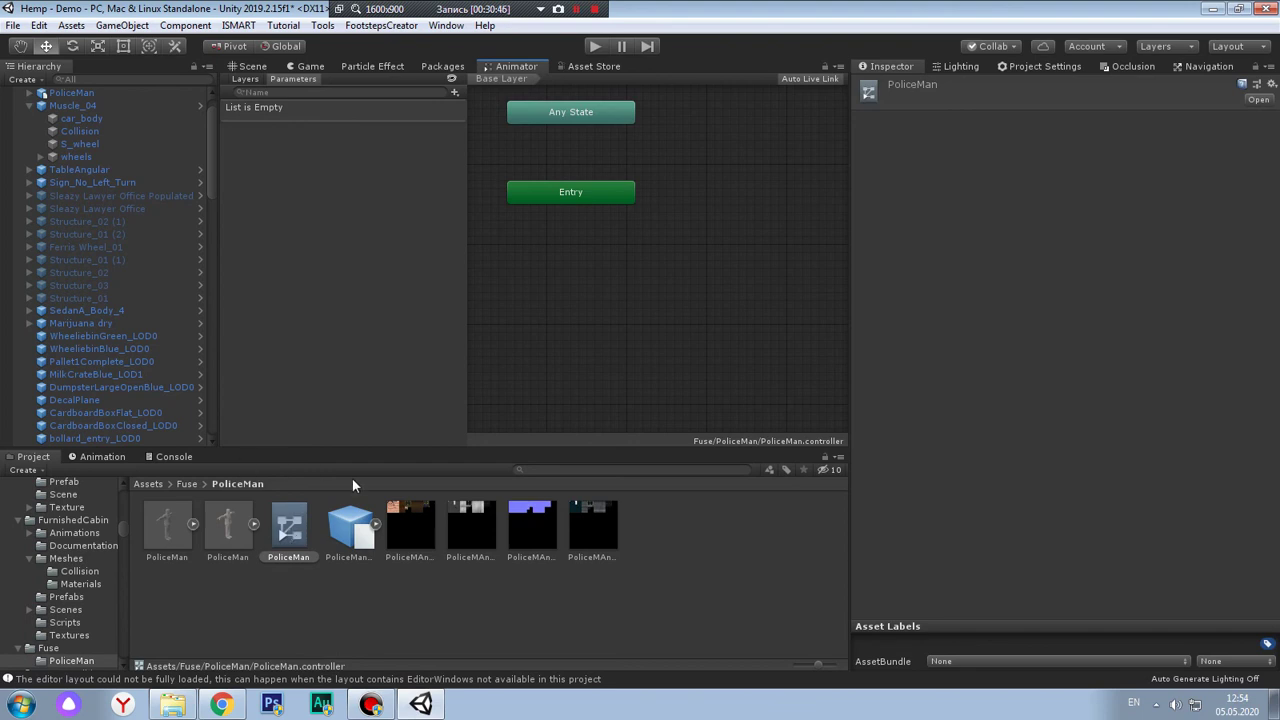
Add the PoliceMan@Driving model's Driving clip to the PoliceMan controller as its default Driving state
{"action": "left_click", "coordinate": [375, 524]}
{"action": "left_click", "coordinate": [479, 524]}
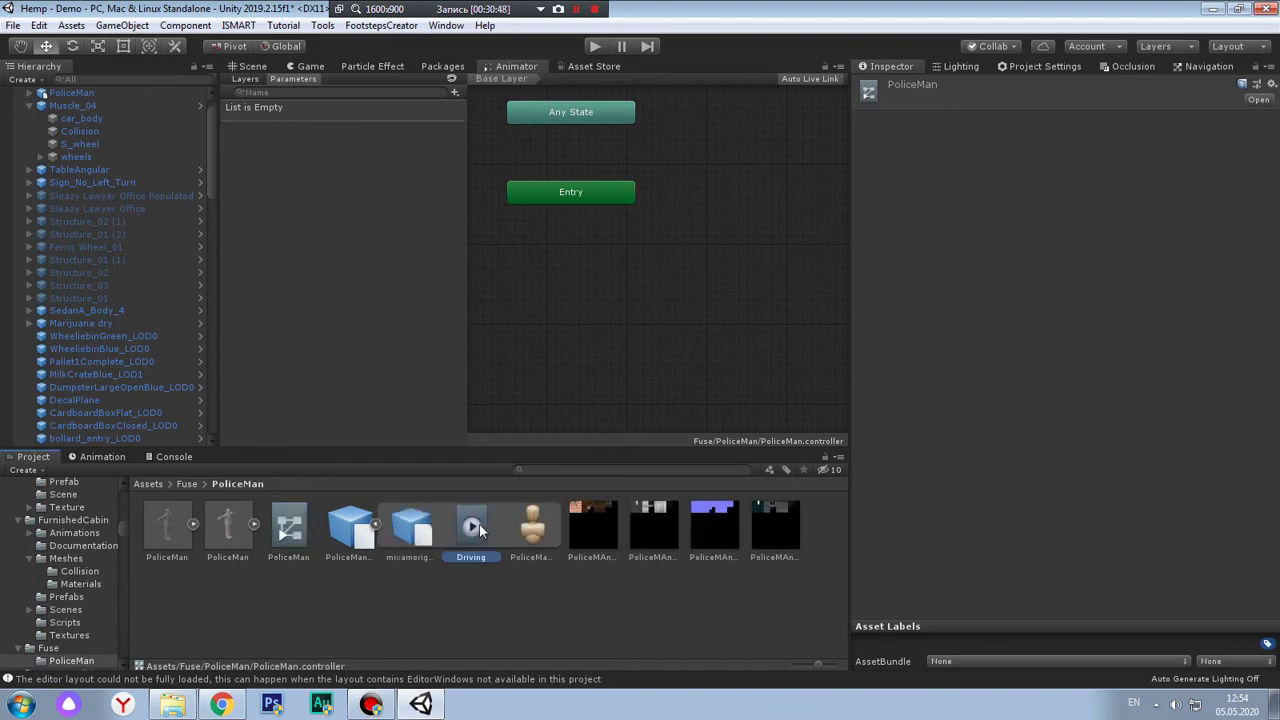
{"action": "left_click_drag", "start_coordinate": [479, 524], "coordinate": [576, 322]}
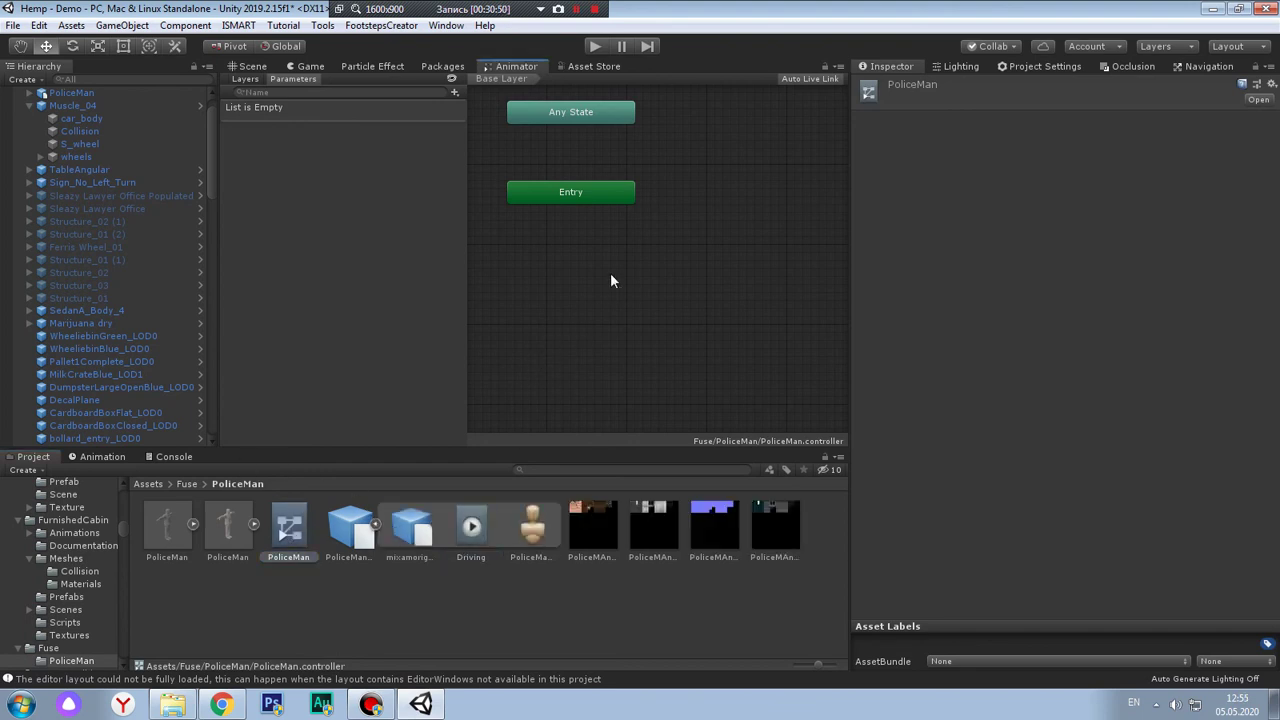
{"action": "left_click_drag", "start_coordinate": [611, 276], "coordinate": [612, 277]}
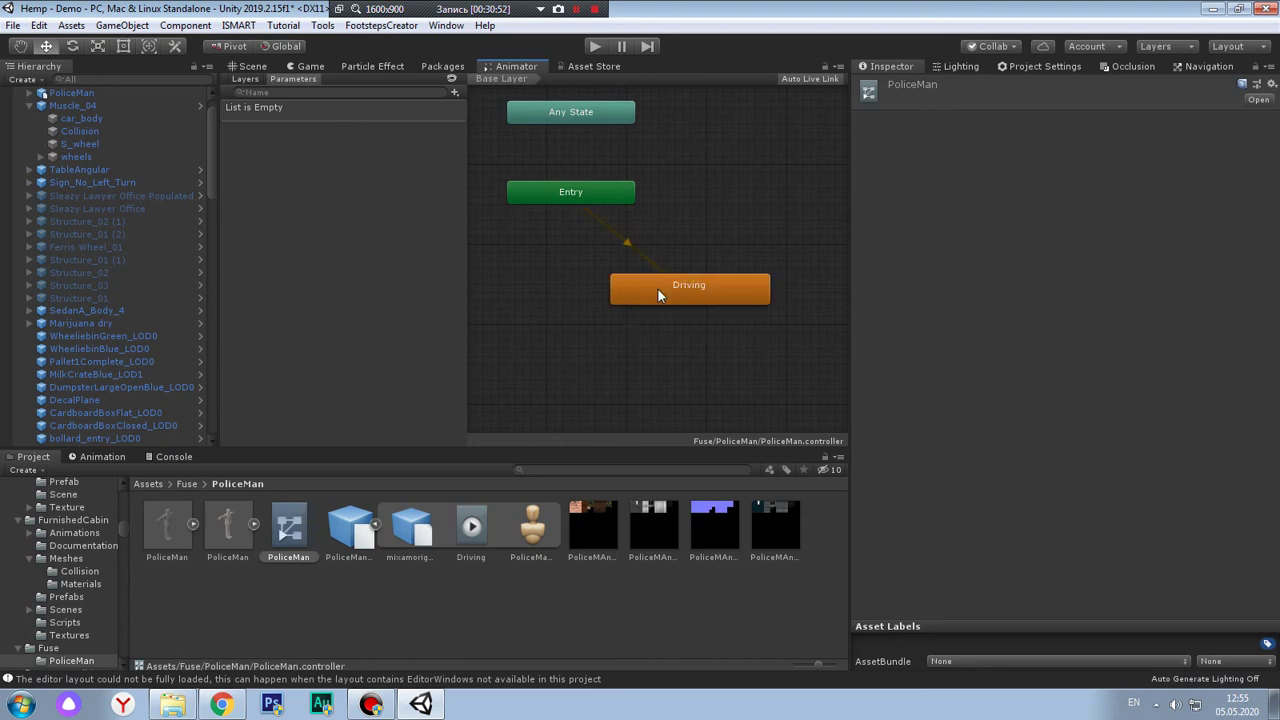
{"action": "left_click", "coordinate": [658, 289]}
{"action": "left_click", "coordinate": [459, 536]}
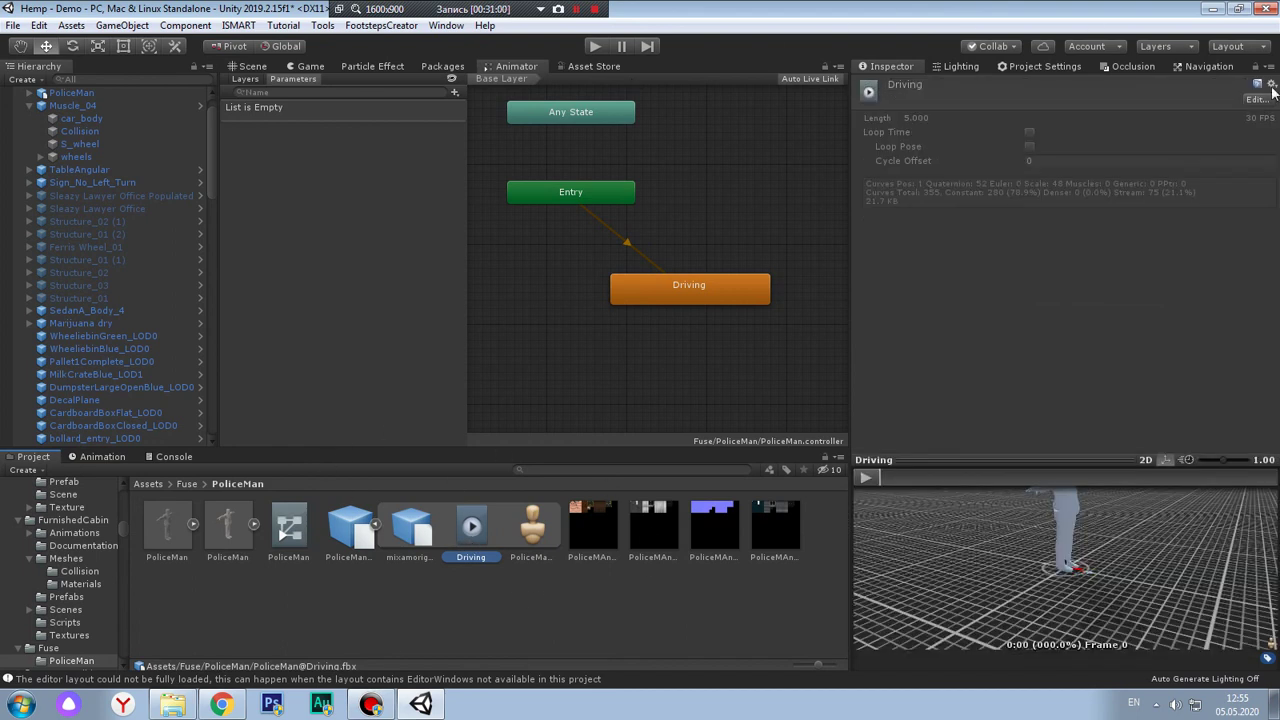
Enable Loop Time on the Driving clip, preview it, and apply the reimport
{"action": "key", "text": "Left"}
{"action": "key", "text": "Left"}
{"action": "left_click", "coordinate": [1266, 100]}
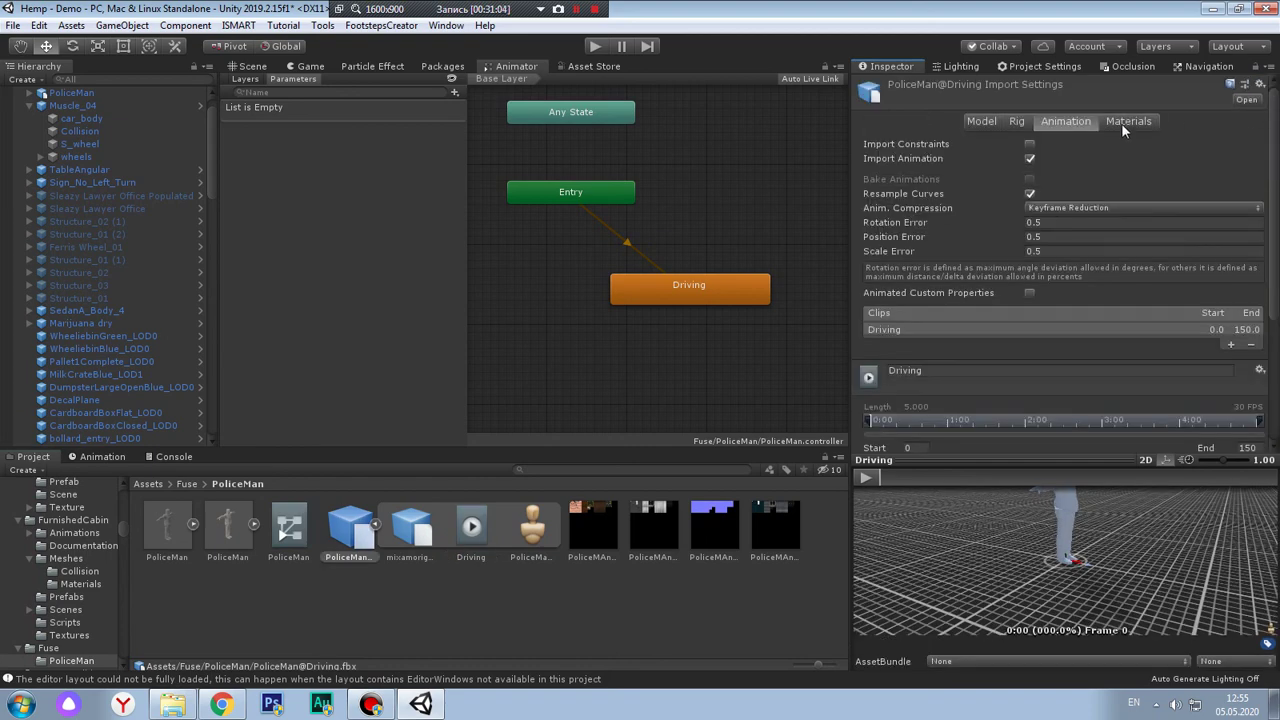
{"action": "scroll", "coordinate": [1094, 254], "scroll_direction": "down", "scroll_amount": 3}
{"action": "left_click", "coordinate": [1029, 327]}
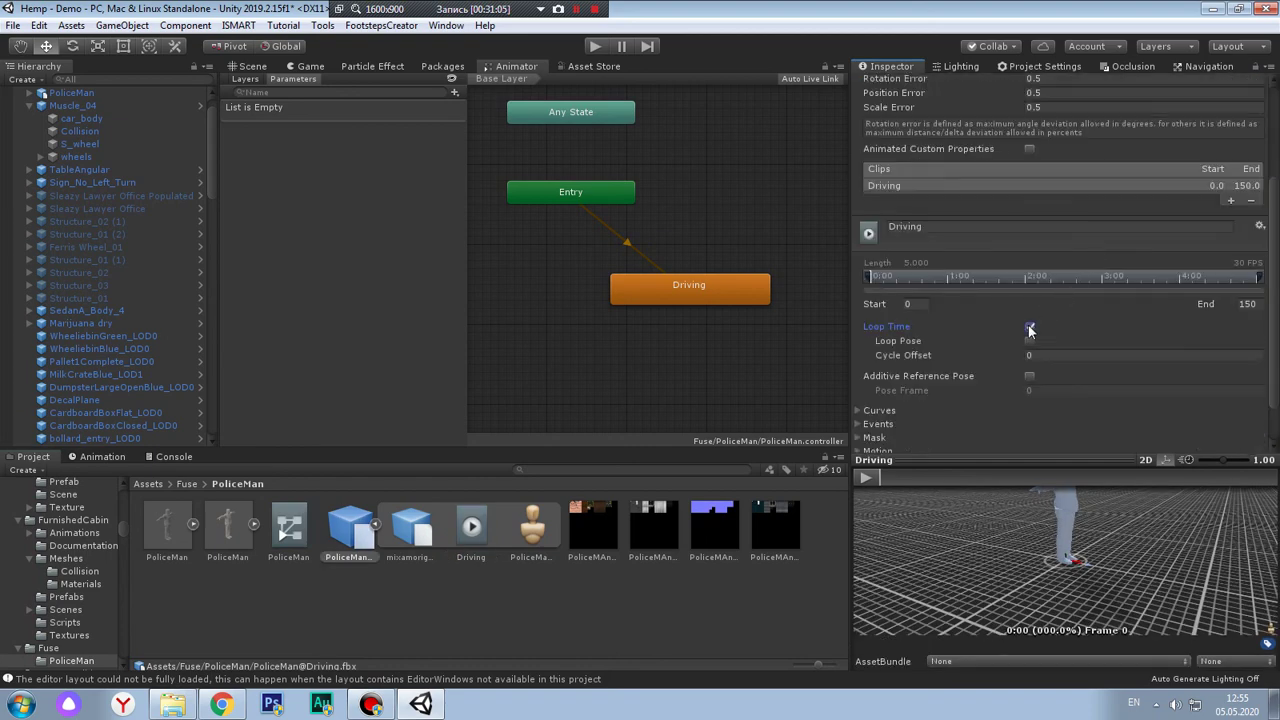
{"action": "scroll", "coordinate": [1049, 326], "scroll_direction": "down", "scroll_amount": 1}
{"action": "left_click", "coordinate": [865, 478]}
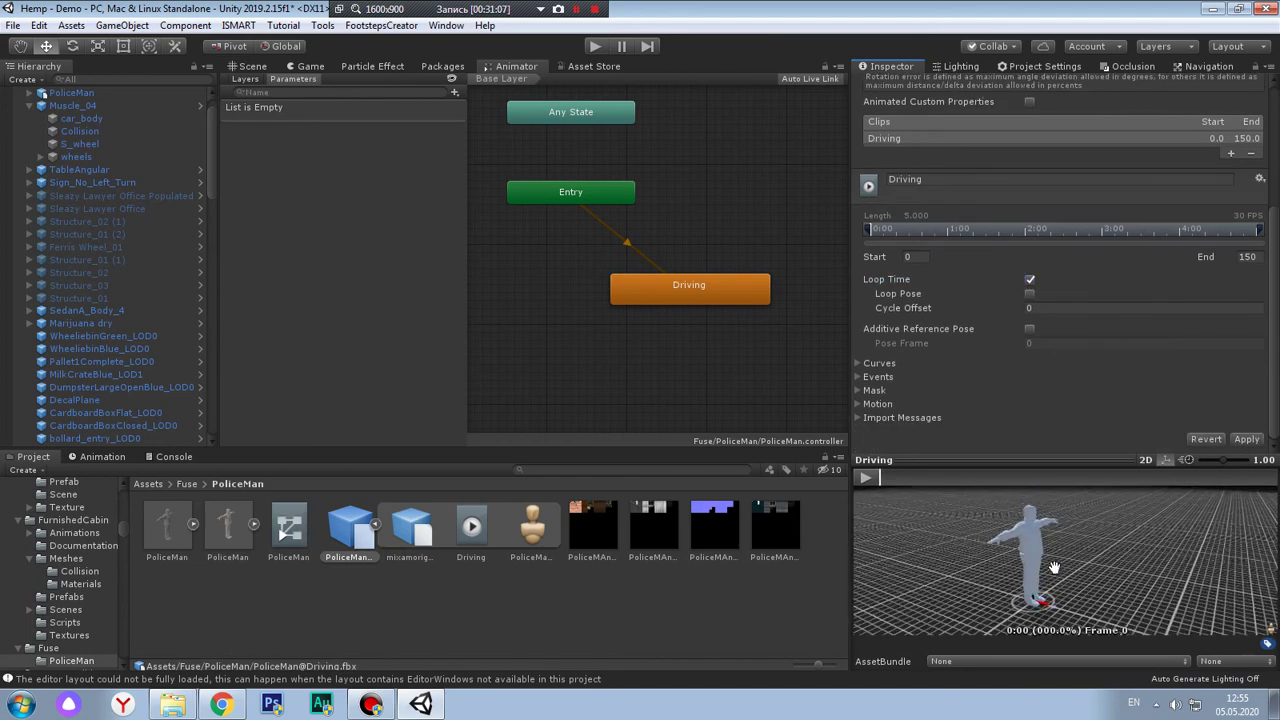
{"action": "left_click", "coordinate": [865, 479]}
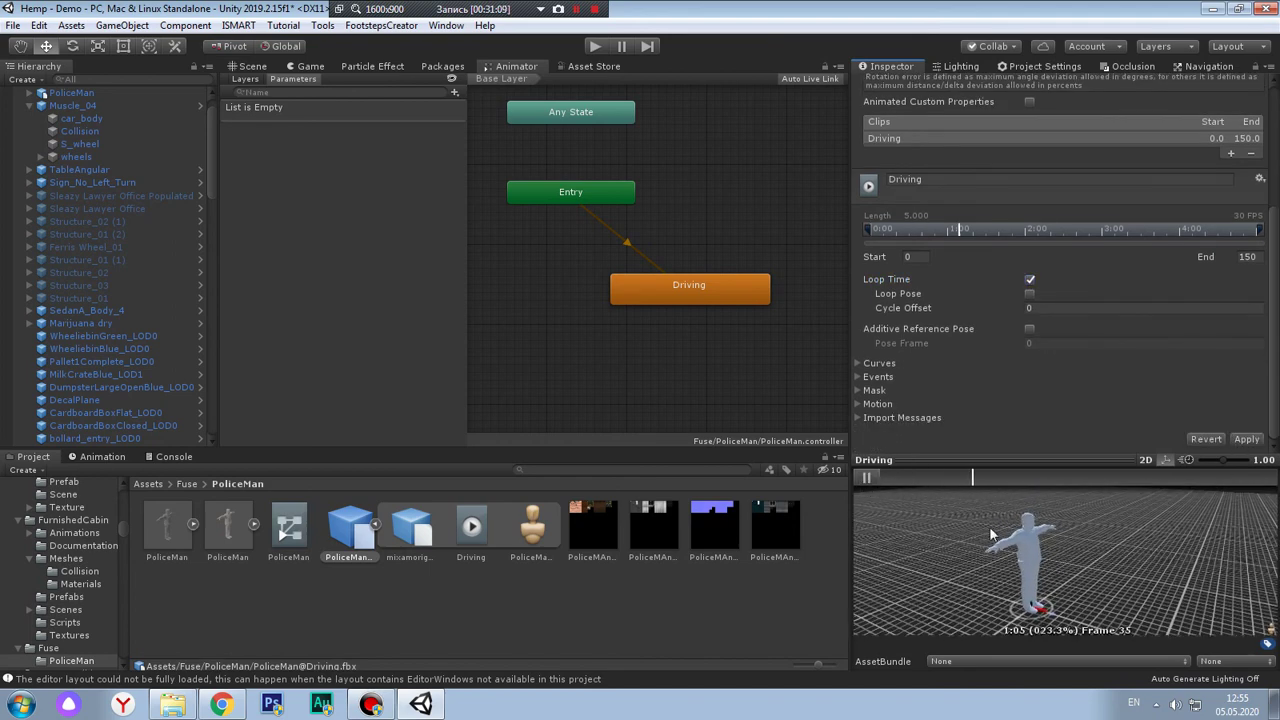
{"action": "left_click", "coordinate": [865, 479]}
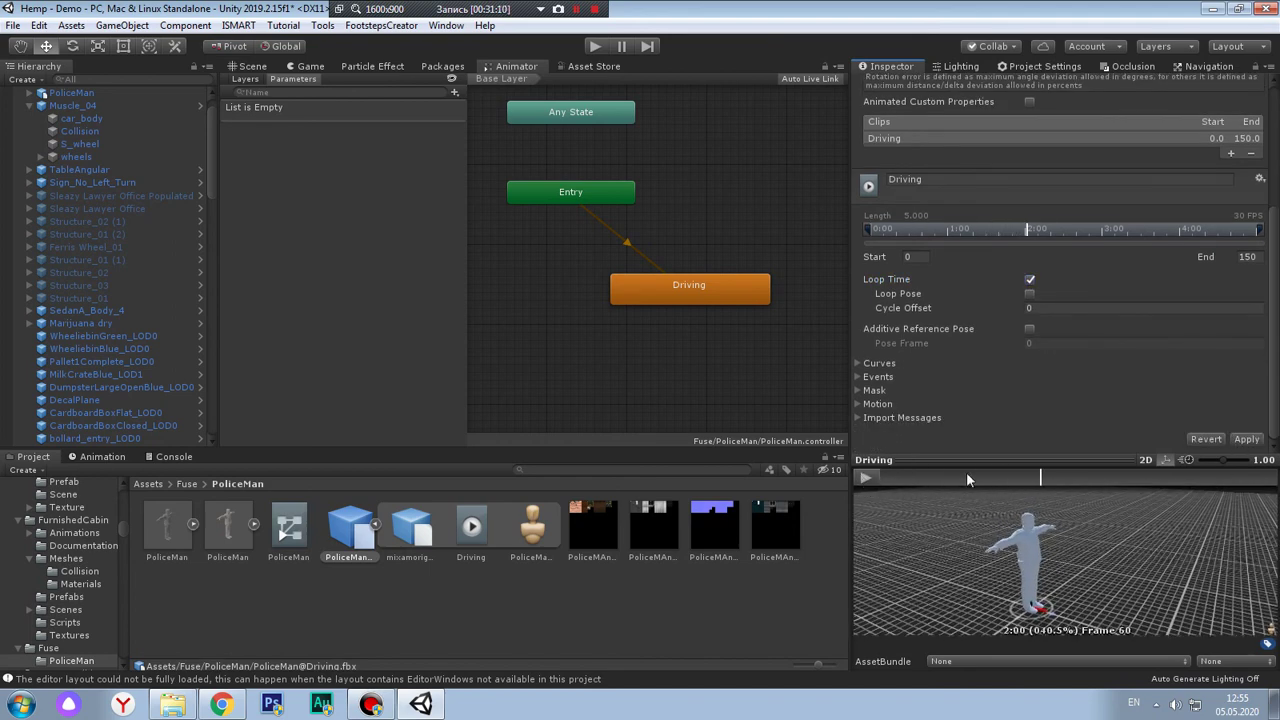
{"action": "left_click", "coordinate": [1245, 439]}
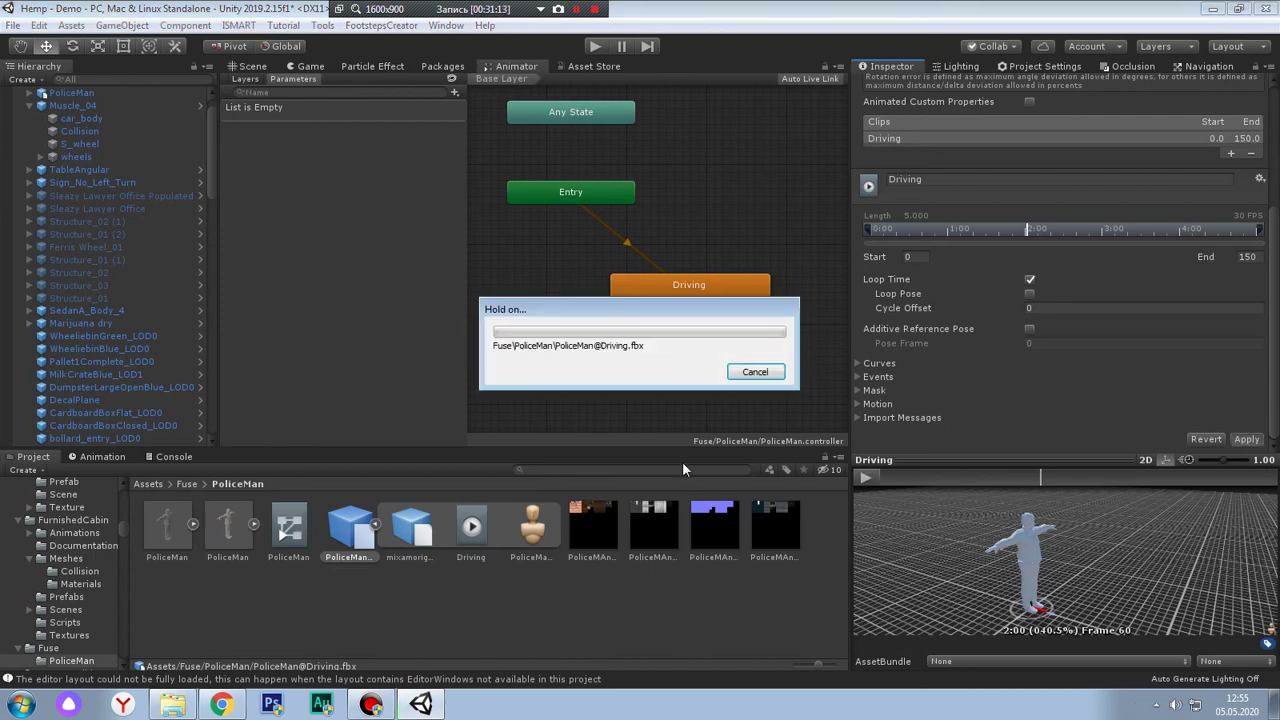
Replay the Driving animation preview, orbiting and zooming around the character
{"action": "left_click", "coordinate": [618, 621]}
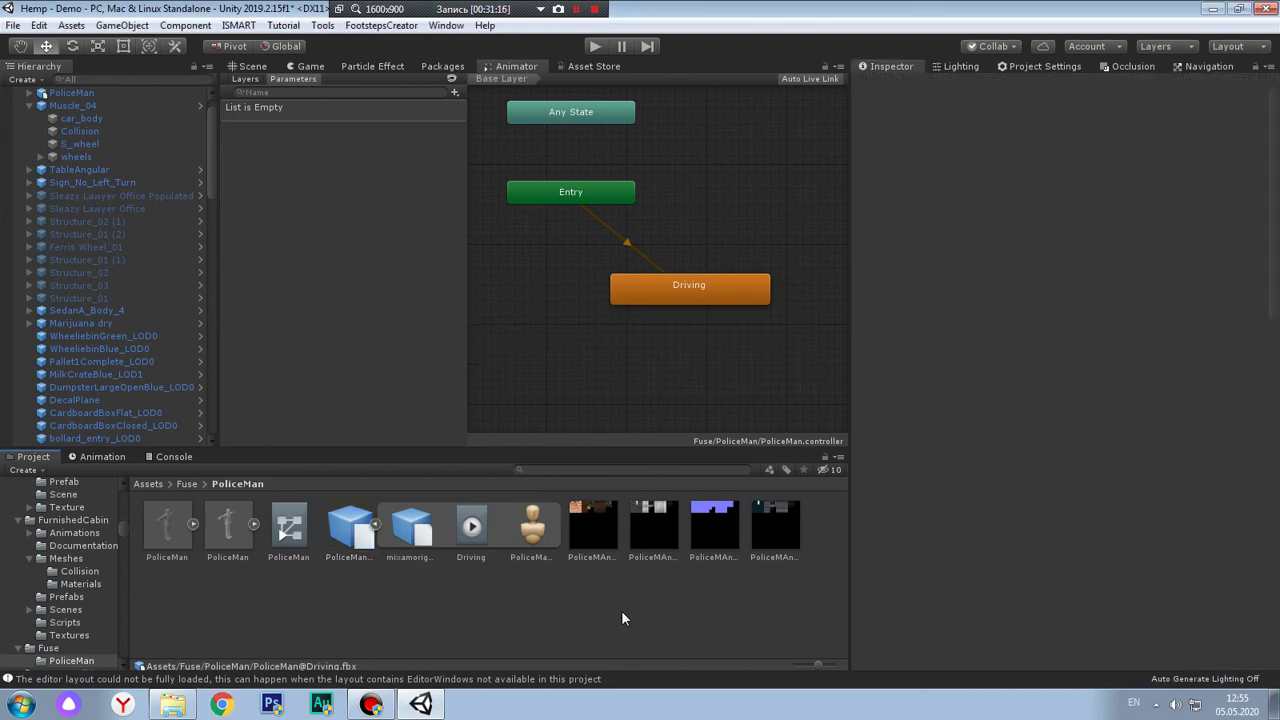
{"action": "left_click", "coordinate": [454, 528]}
{"action": "left_click", "coordinate": [362, 530]}
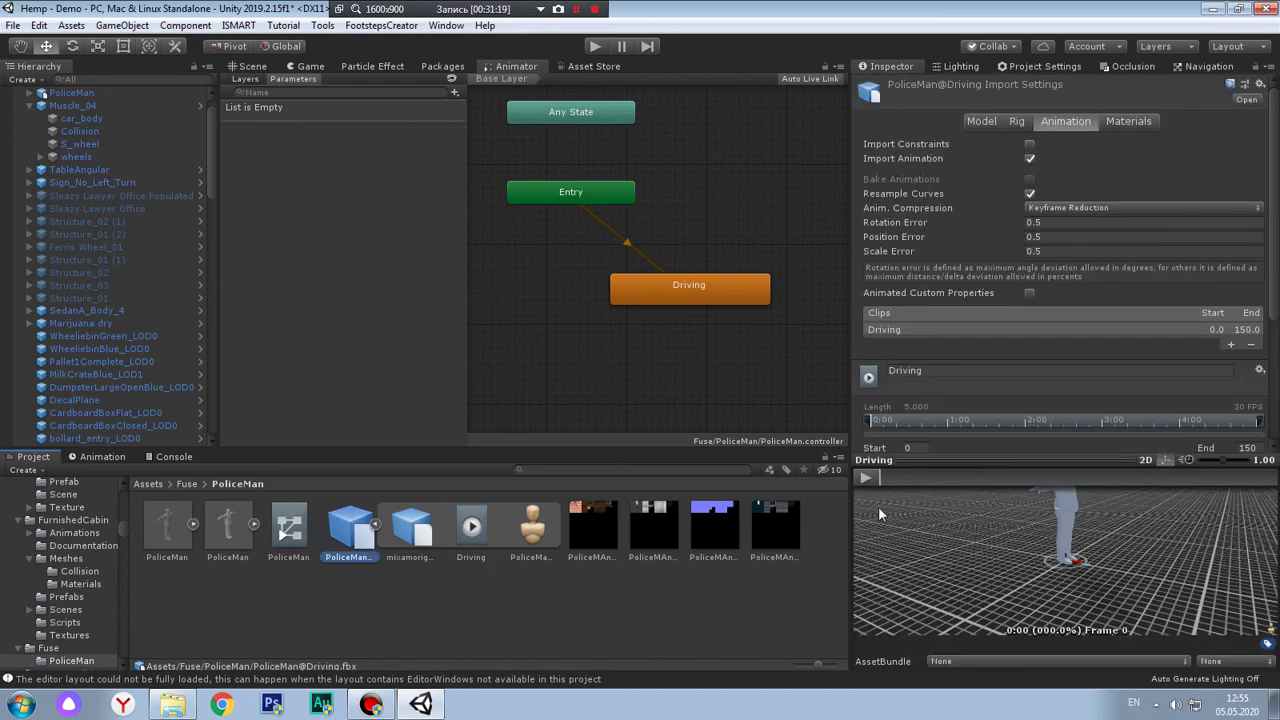
{"action": "left_click", "coordinate": [865, 477]}
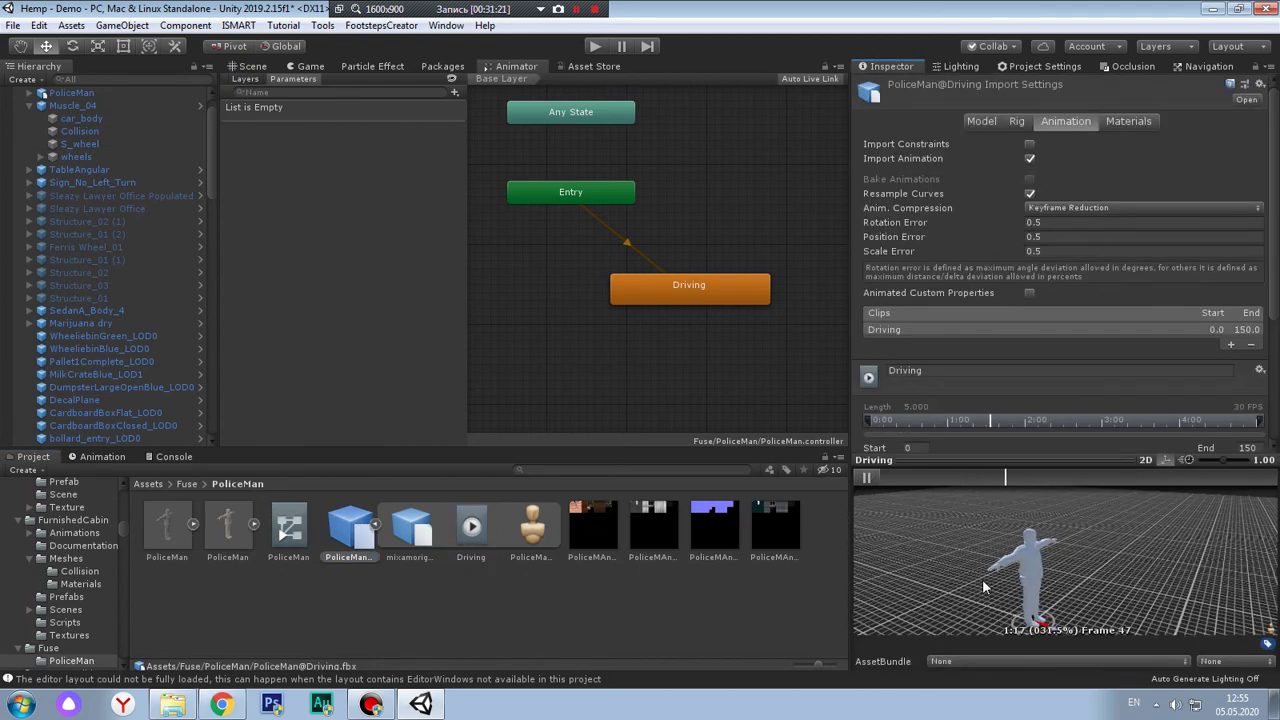
{"action": "left_click_drag", "start_coordinate": [983, 580], "coordinate": [915, 535]}
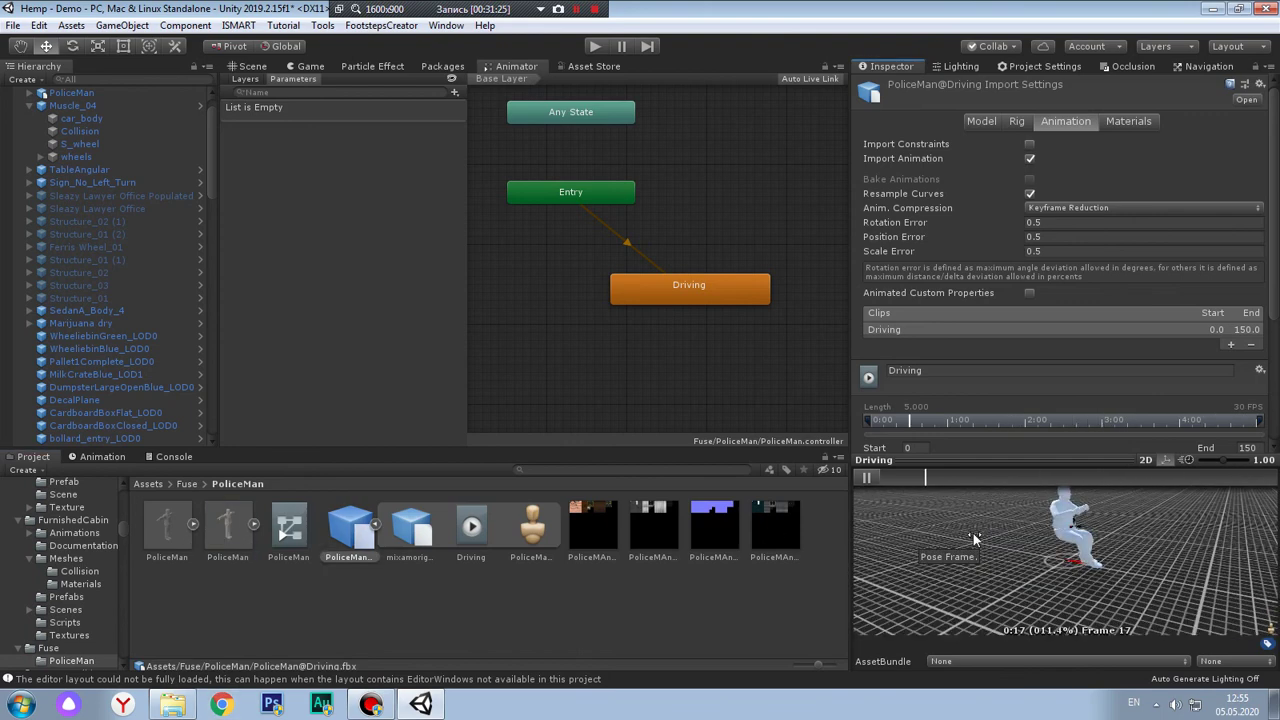
{"action": "scroll", "coordinate": [1001, 521], "scroll_direction": "up", "scroll_amount": 3}
{"action": "middle_click_drag", "start_coordinate": [1001, 521], "coordinate": [997, 603]}
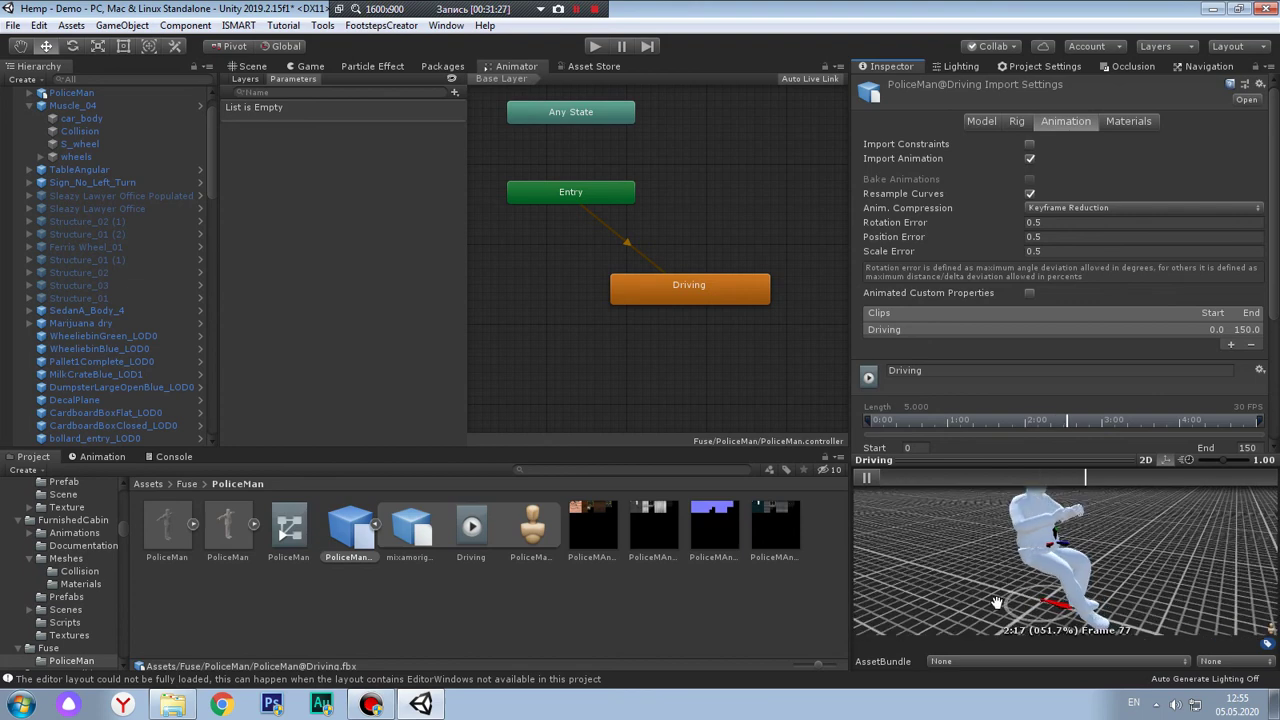
{"action": "left_click_drag", "start_coordinate": [997, 603], "coordinate": [930, 540]}
{"action": "left_click", "coordinate": [866, 477]}
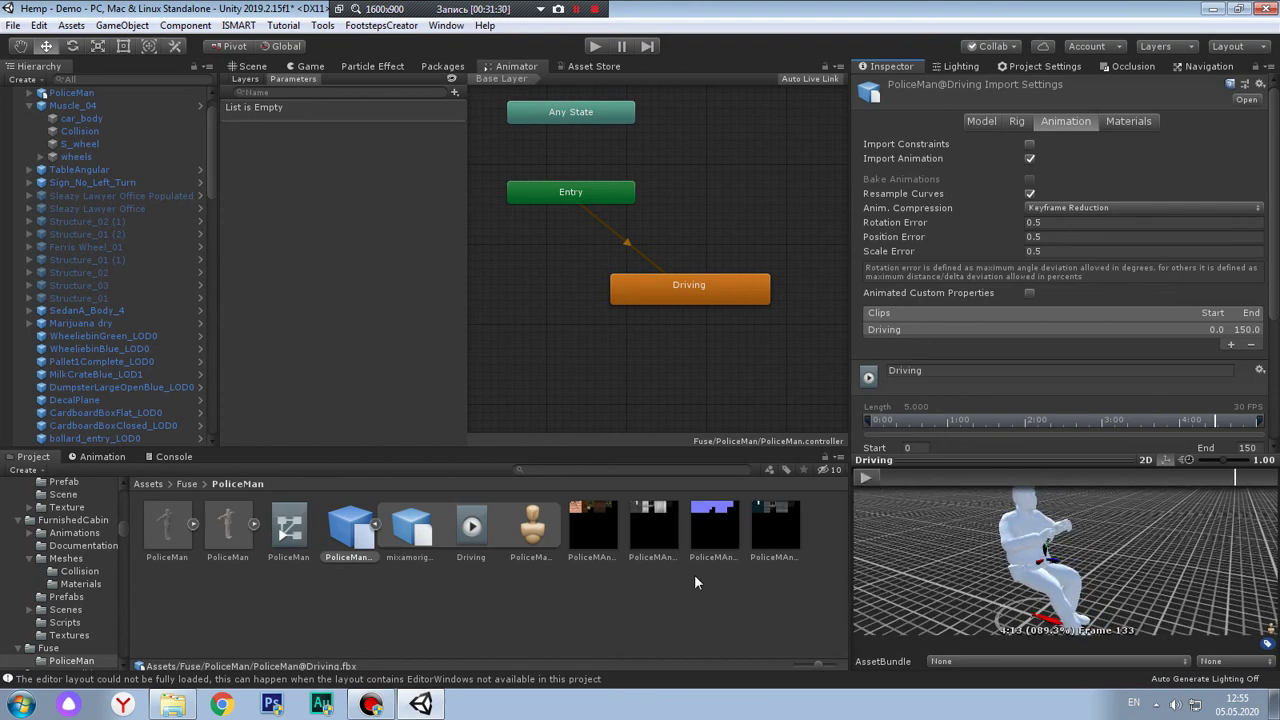
{"action": "left_click", "coordinate": [696, 582]}
Select the policeman's Tops mesh in the Scene and test-nudge it sideways
{"action": "left_click", "coordinate": [262, 70]}
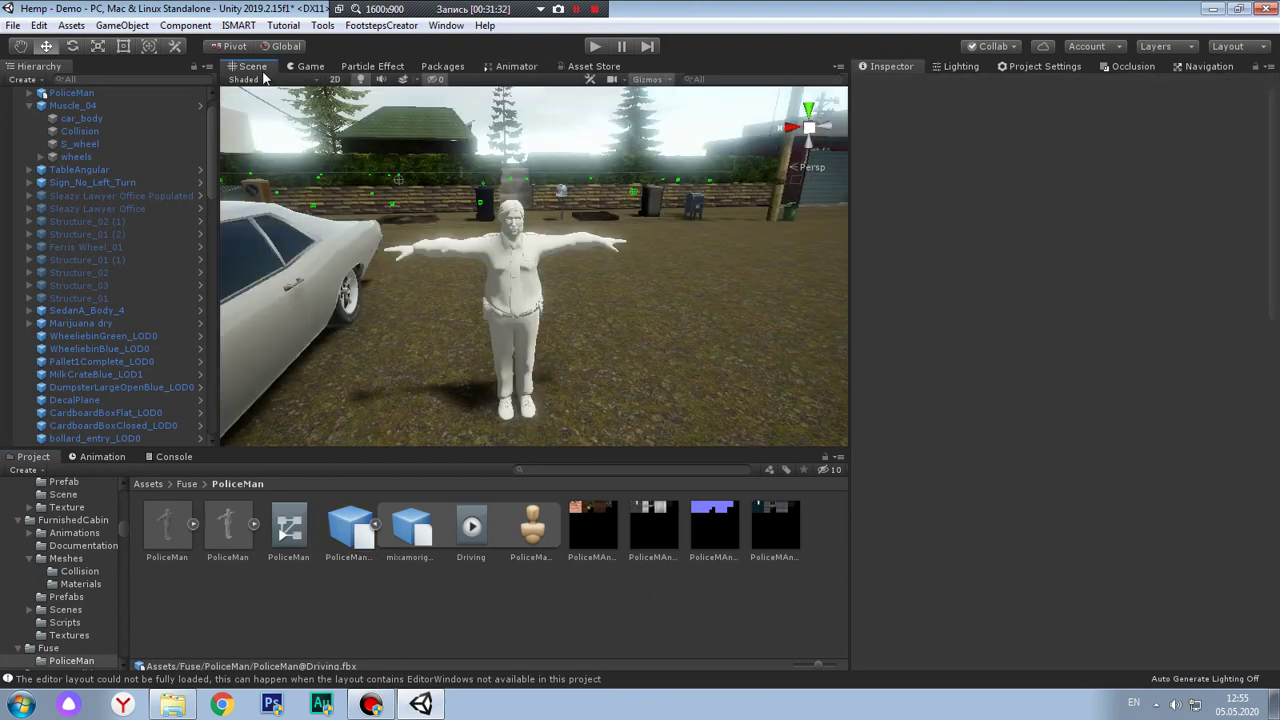
{"action": "left_click", "coordinate": [507, 261]}
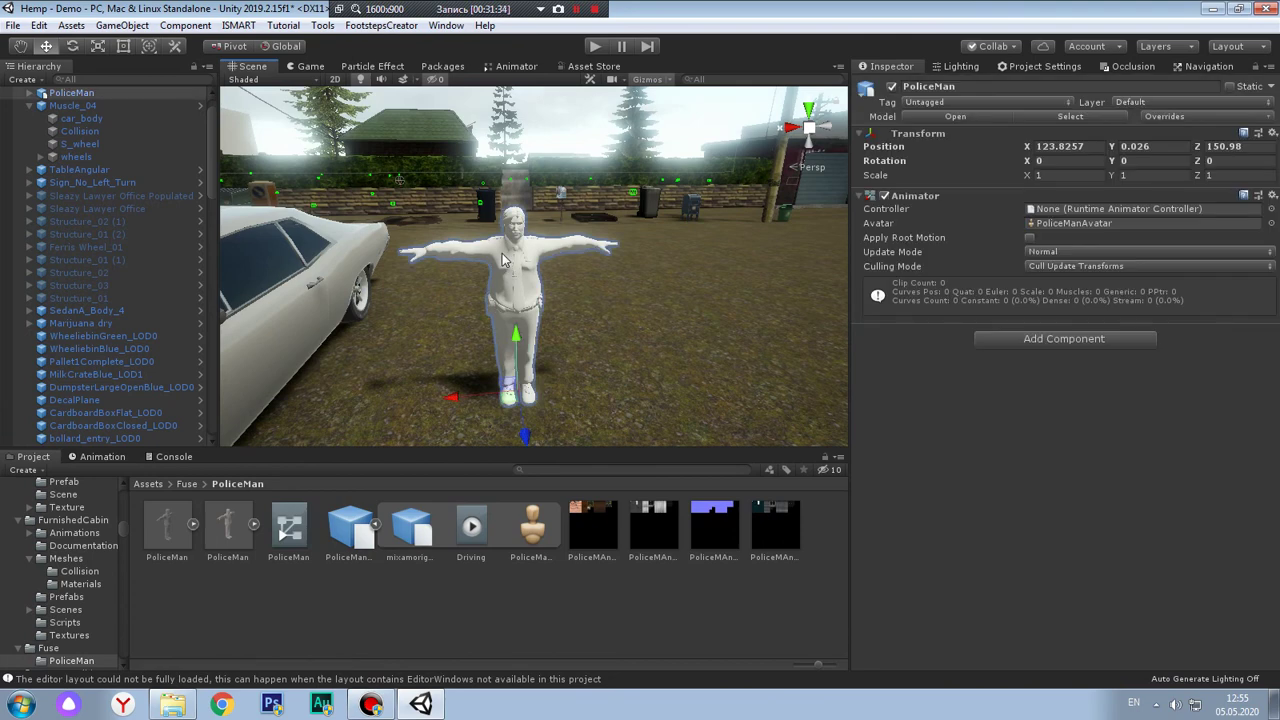
{"action": "left_click", "coordinate": [505, 260]}
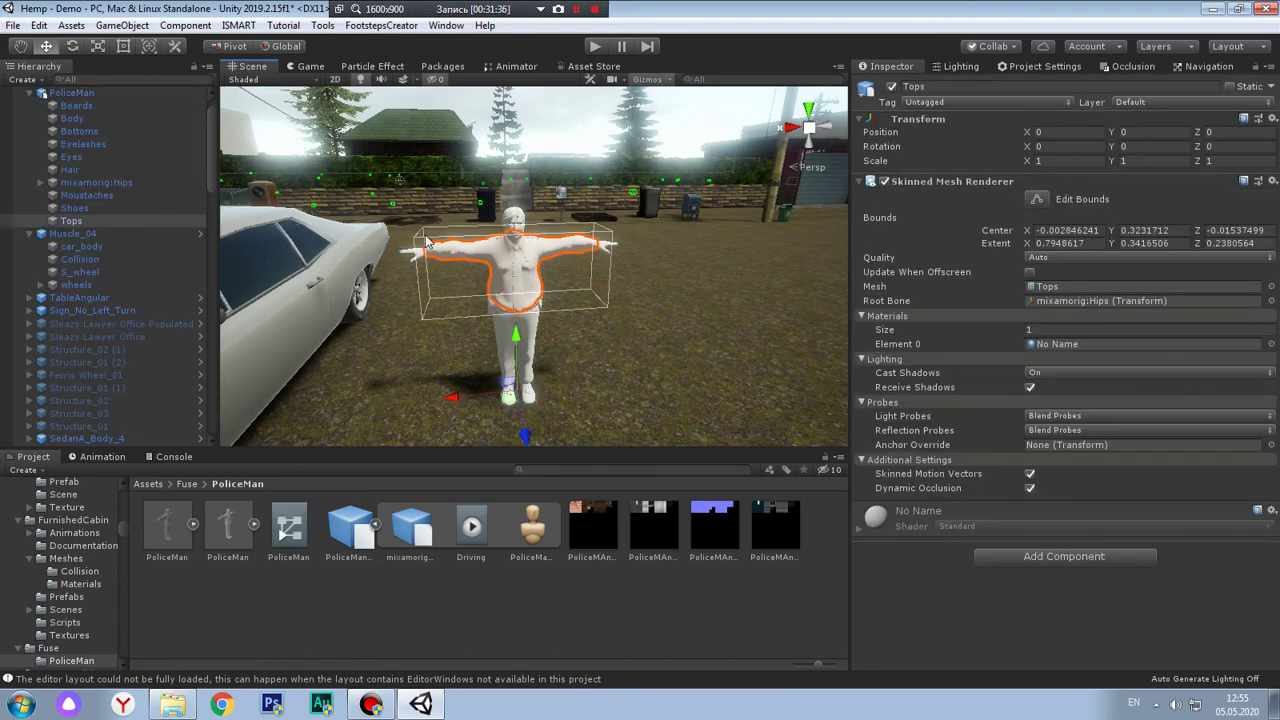
{"action": "left_click_drag", "start_coordinate": [447, 397], "coordinate": [485, 400]}
Expand mixamorig:Hips, test-bend LeftUpLeg and undo, then expand down to LeftFoot
{"action": "left_click", "coordinate": [40, 182]}
{"action": "left_click", "coordinate": [110, 195]}
{"action": "left_click_drag", "start_coordinate": [460, 313], "coordinate": [559, 318]}
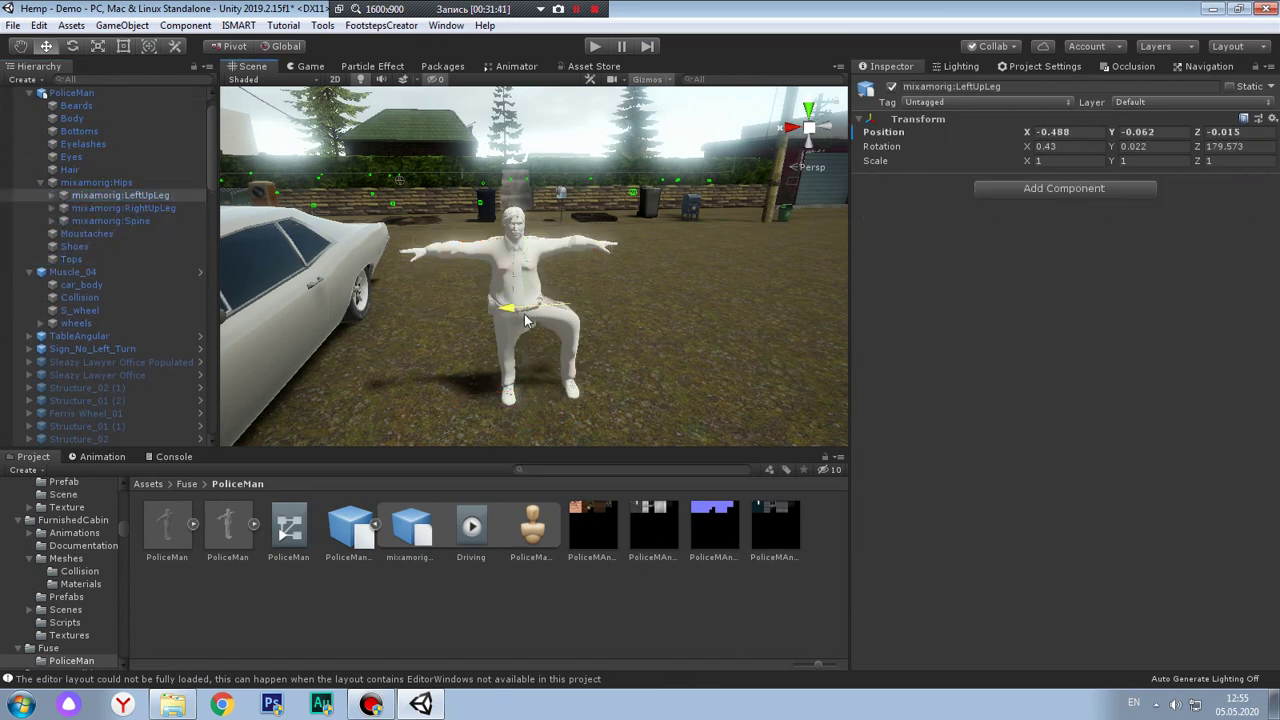
{"action": "key", "text": "ctrl+z"}
{"action": "key", "text": "f"}
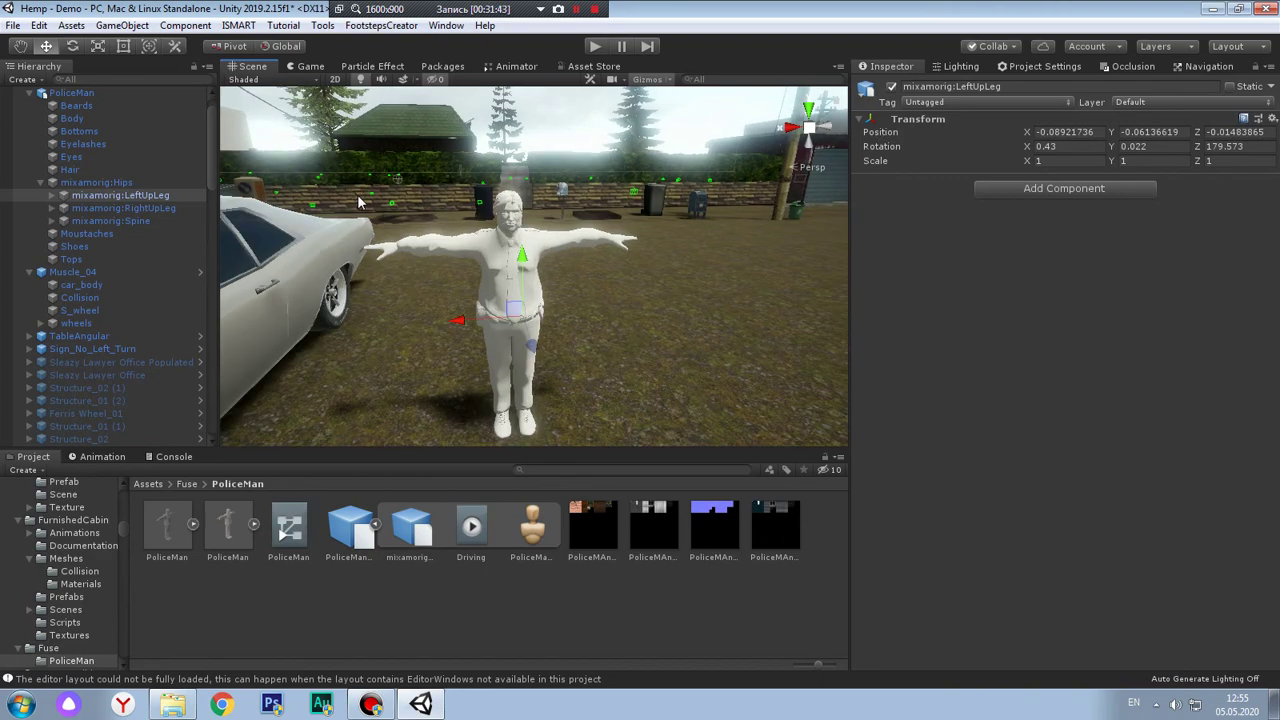
{"action": "left_click", "coordinate": [53, 196]}
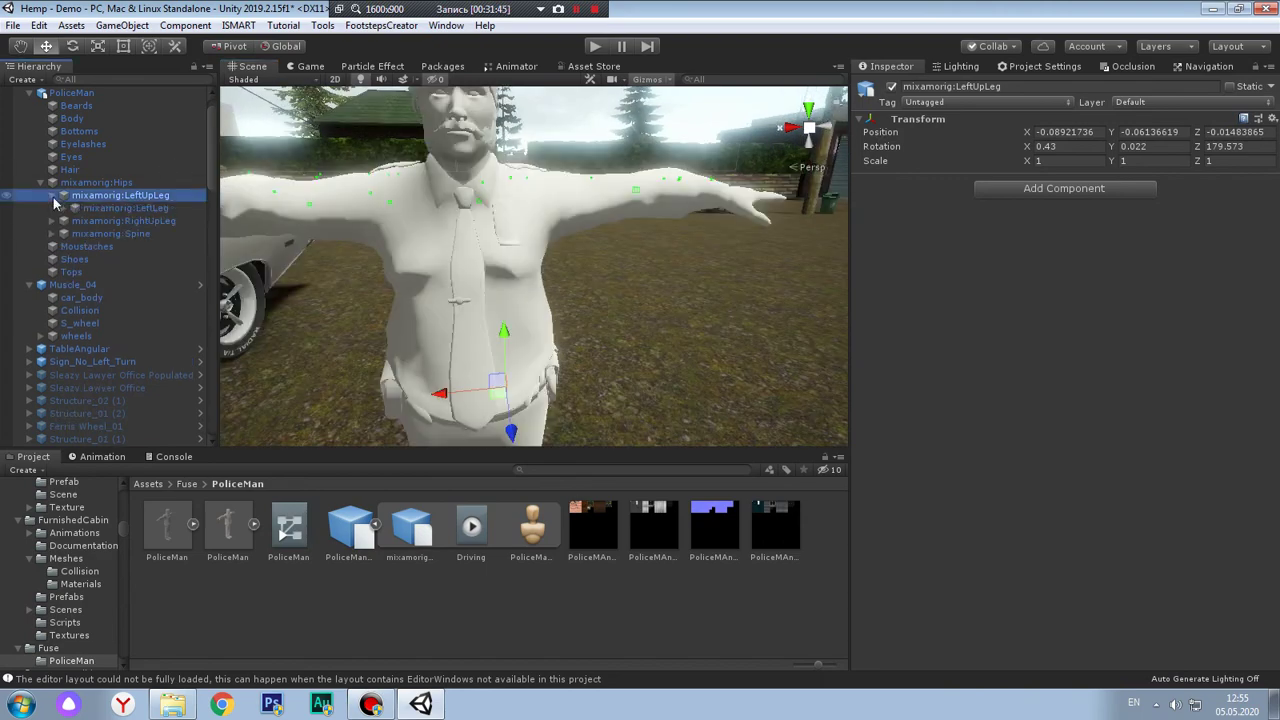
{"action": "left_click", "coordinate": [85, 208]}
{"action": "left_click", "coordinate": [64, 208]}
{"action": "double_click", "coordinate": [109, 221]}
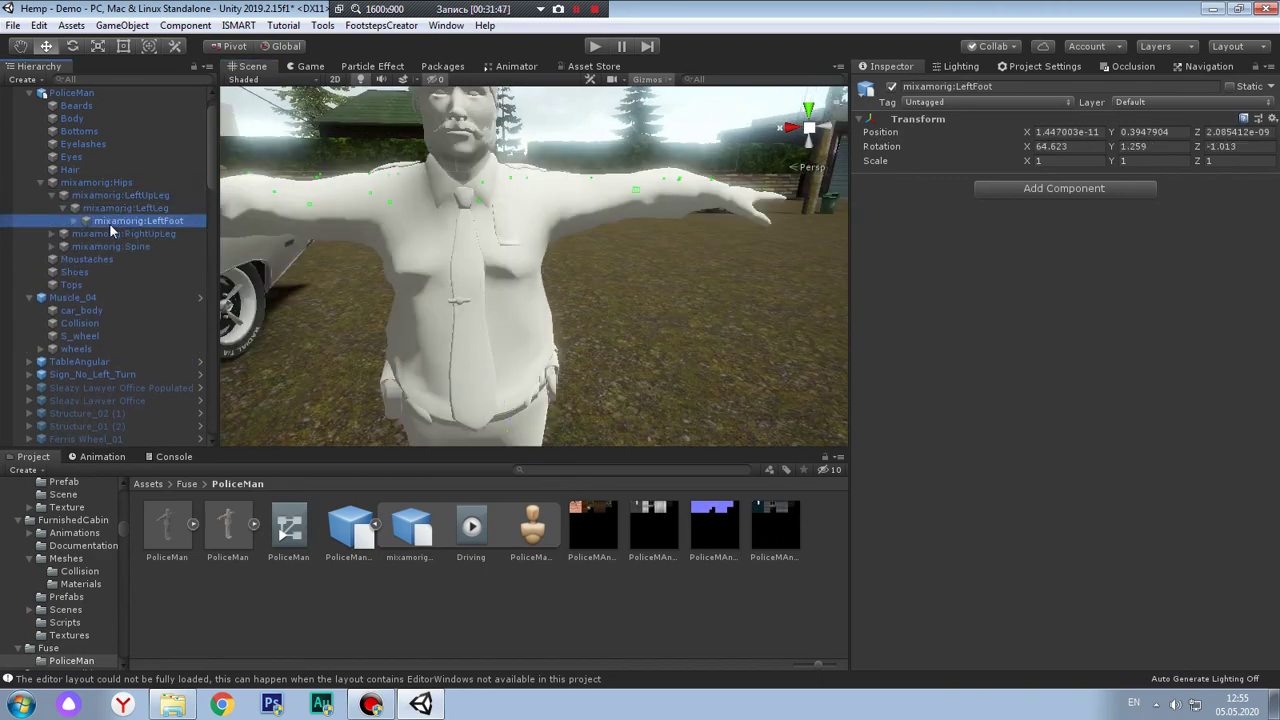
{"action": "scroll", "coordinate": [460, 217], "scroll_direction": "up", "scroll_amount": 2}
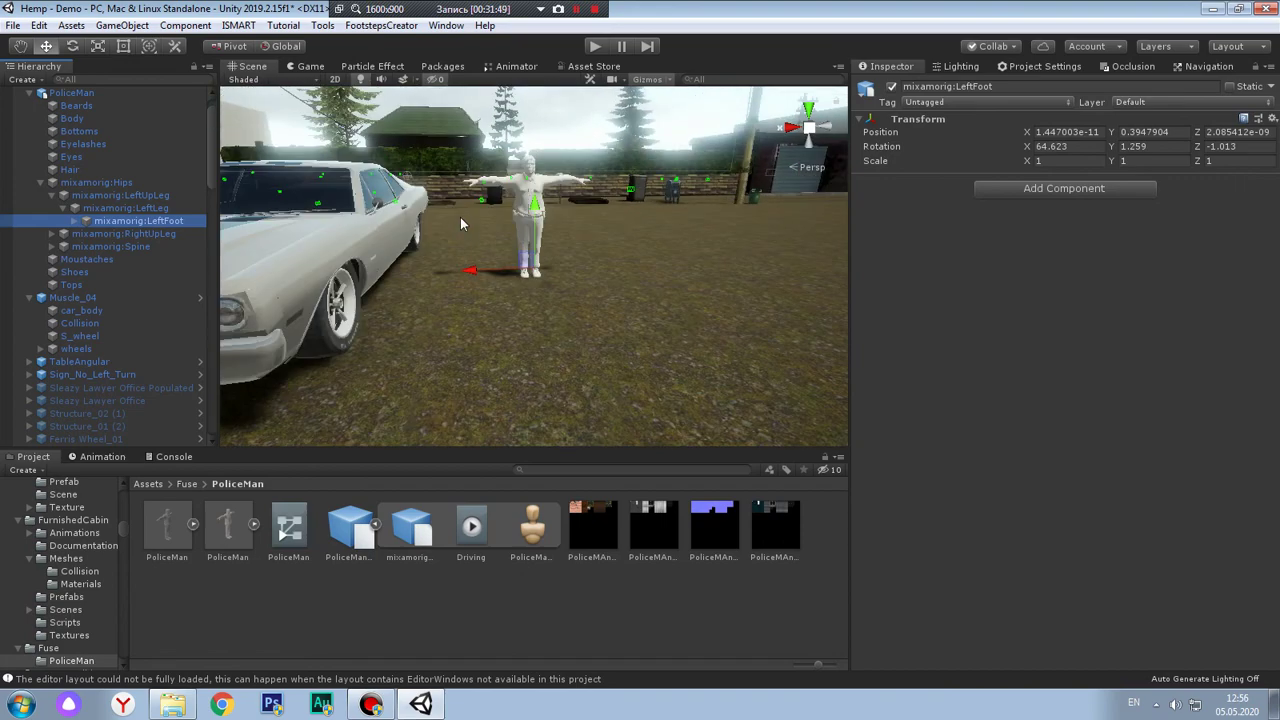
{"action": "scroll", "coordinate": [462, 217], "scroll_direction": "up", "scroll_amount": 2}
{"action": "scroll", "coordinate": [462, 217], "scroll_direction": "up", "scroll_amount": 3}
{"action": "scroll", "coordinate": [463, 273], "scroll_direction": "up", "scroll_amount": 2}
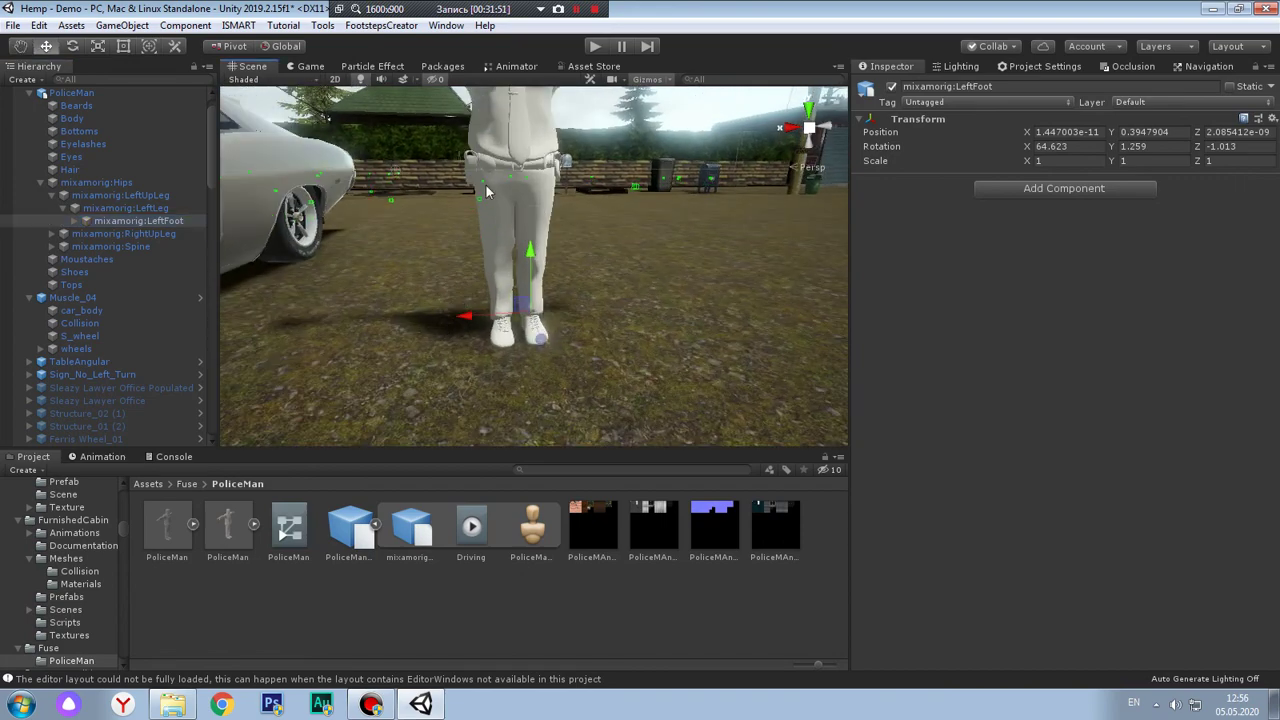
{"action": "scroll", "coordinate": [486, 185], "scroll_direction": "down", "scroll_amount": 3}
Test-move the Spine and Spine2 bones, undoing each, and reveal the shoulder and neck bones
{"action": "left_click", "coordinate": [57, 230]}
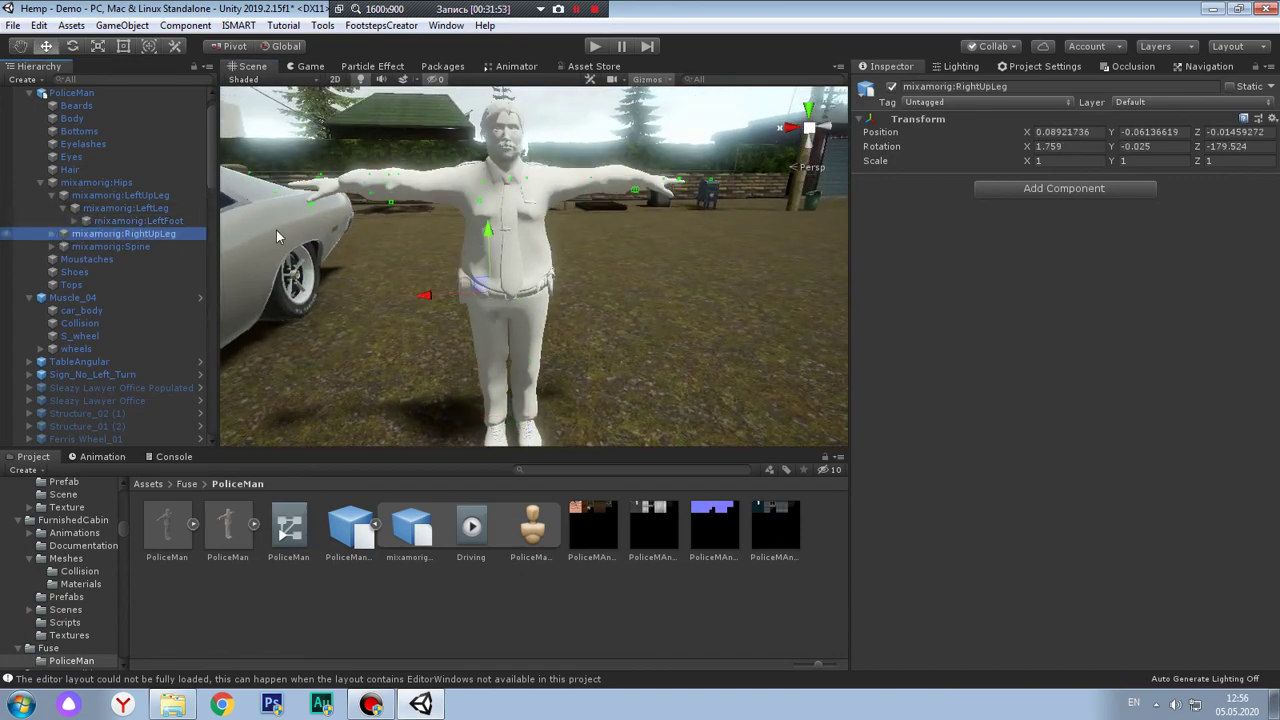
{"action": "left_click", "coordinate": [147, 246]}
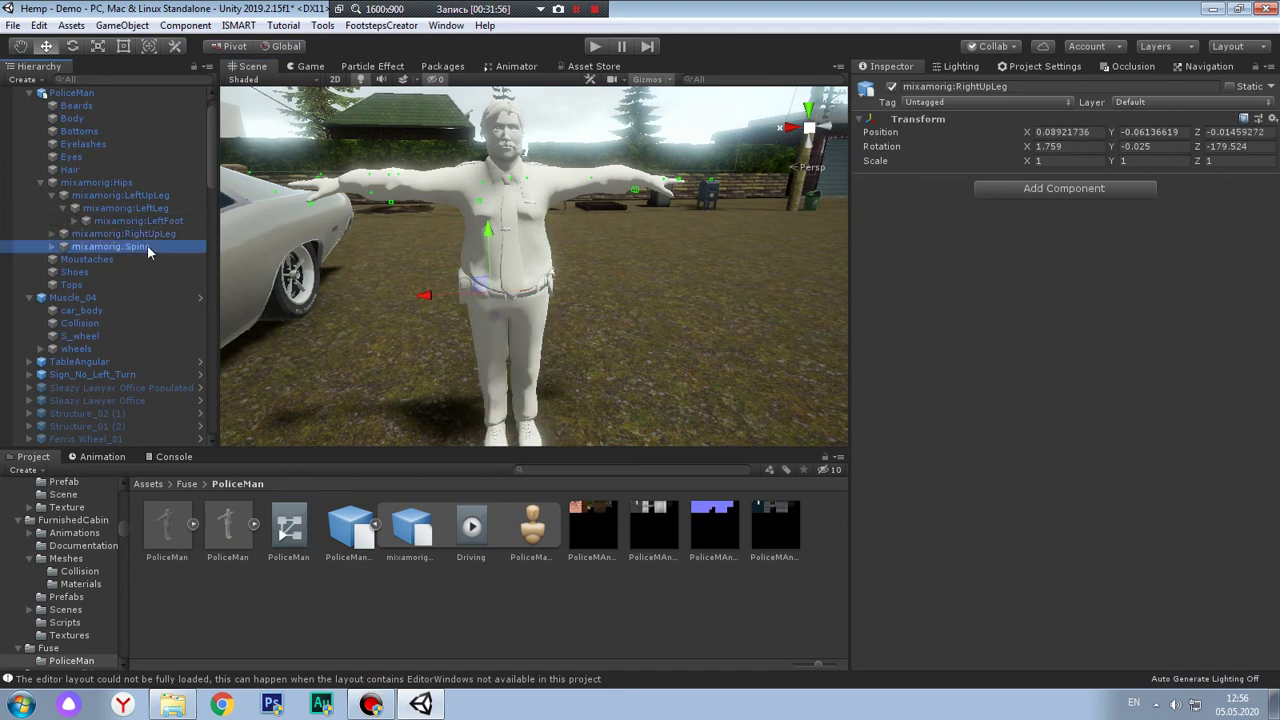
{"action": "left_click_drag", "start_coordinate": [490, 262], "coordinate": [494, 264]}
{"action": "key", "text": "ctrl+z"}
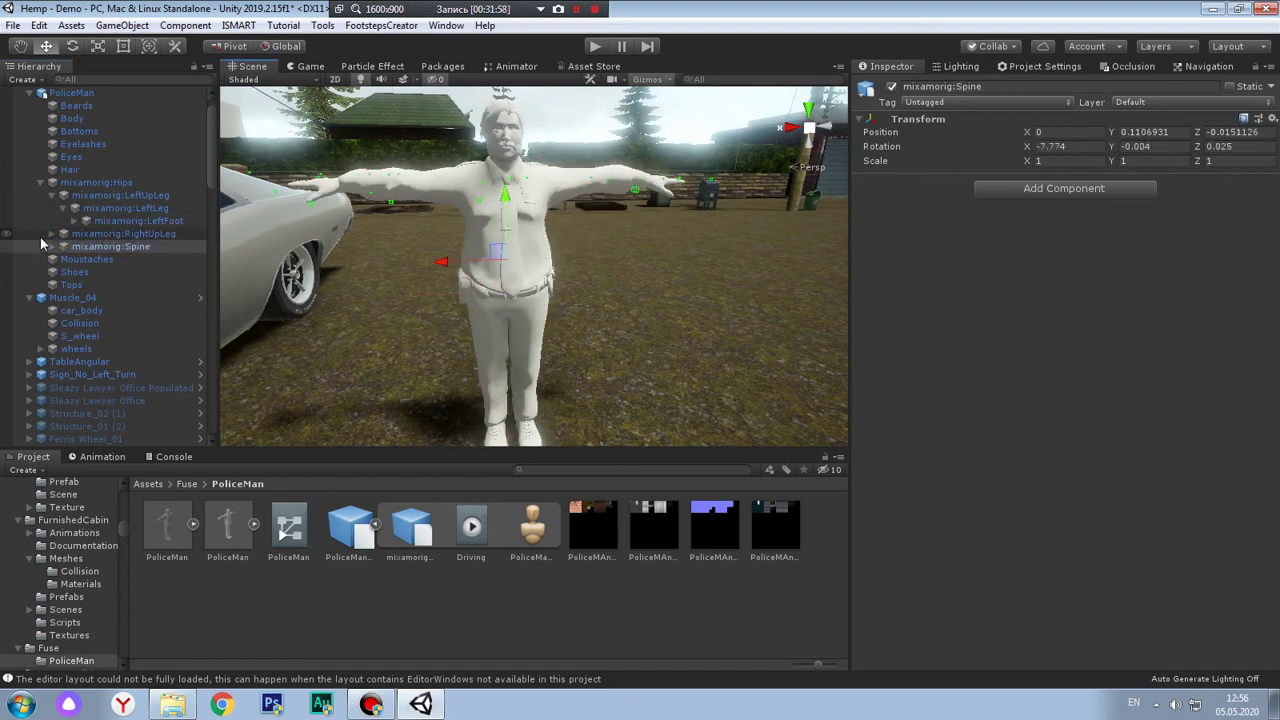
{"action": "left_click", "coordinate": [63, 246]}
{"action": "left_click", "coordinate": [74, 259]}
{"action": "left_click", "coordinate": [160, 273]}
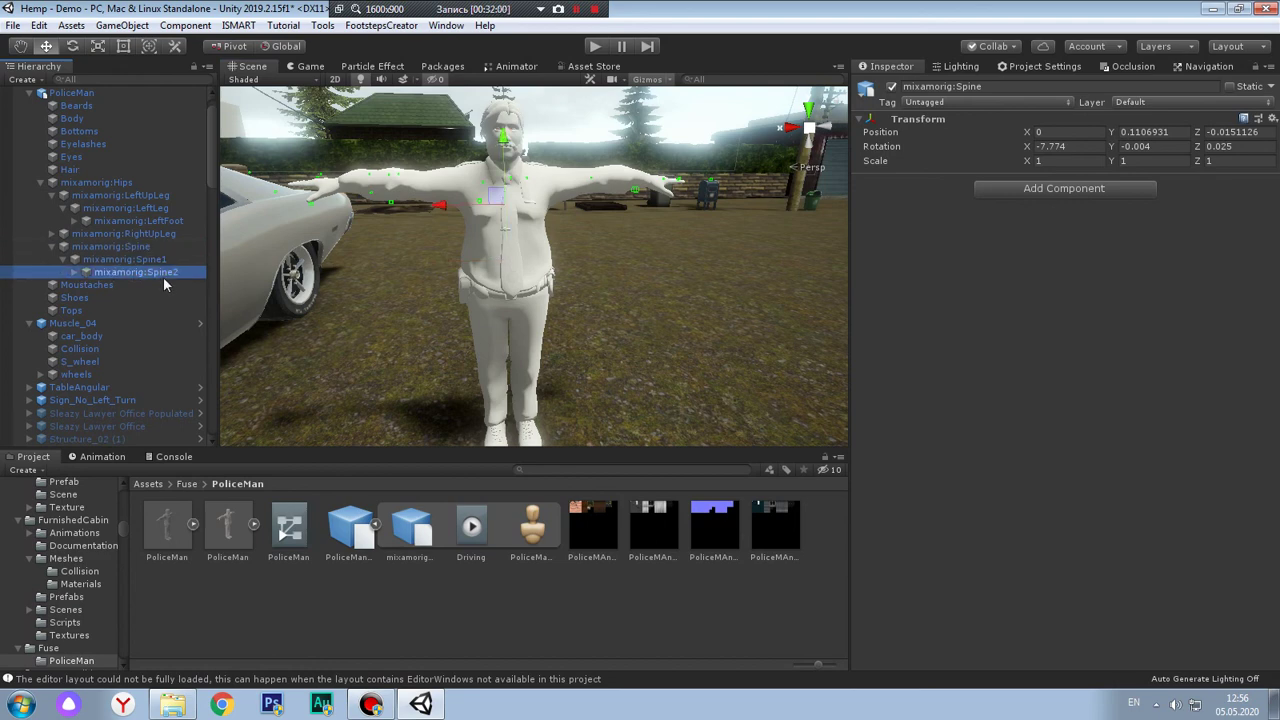
{"action": "left_click_drag", "start_coordinate": [440, 210], "coordinate": [476, 212]}
{"action": "key", "text": "ctrl+z"}
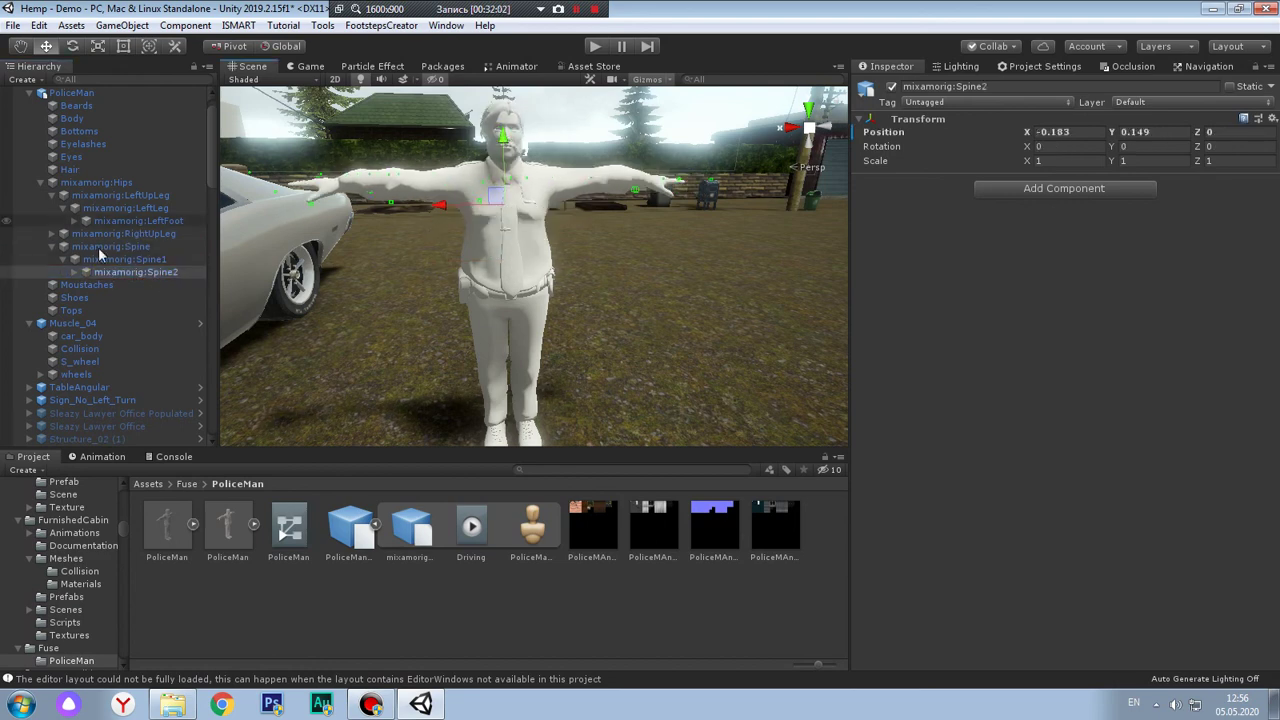
{"action": "left_click", "coordinate": [75, 271]}
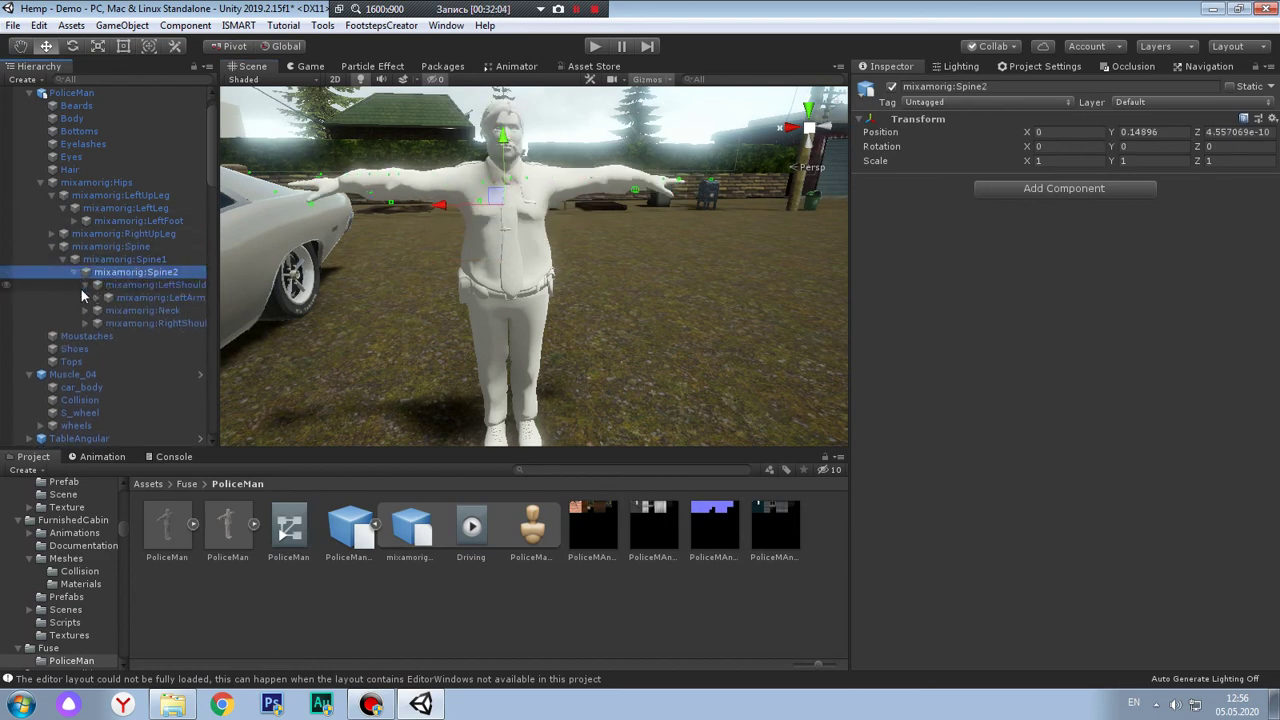
Expand the left arm bones from LeftArm through LeftForeArm to LeftHand and its fingers
{"action": "left_click", "coordinate": [116, 298]}
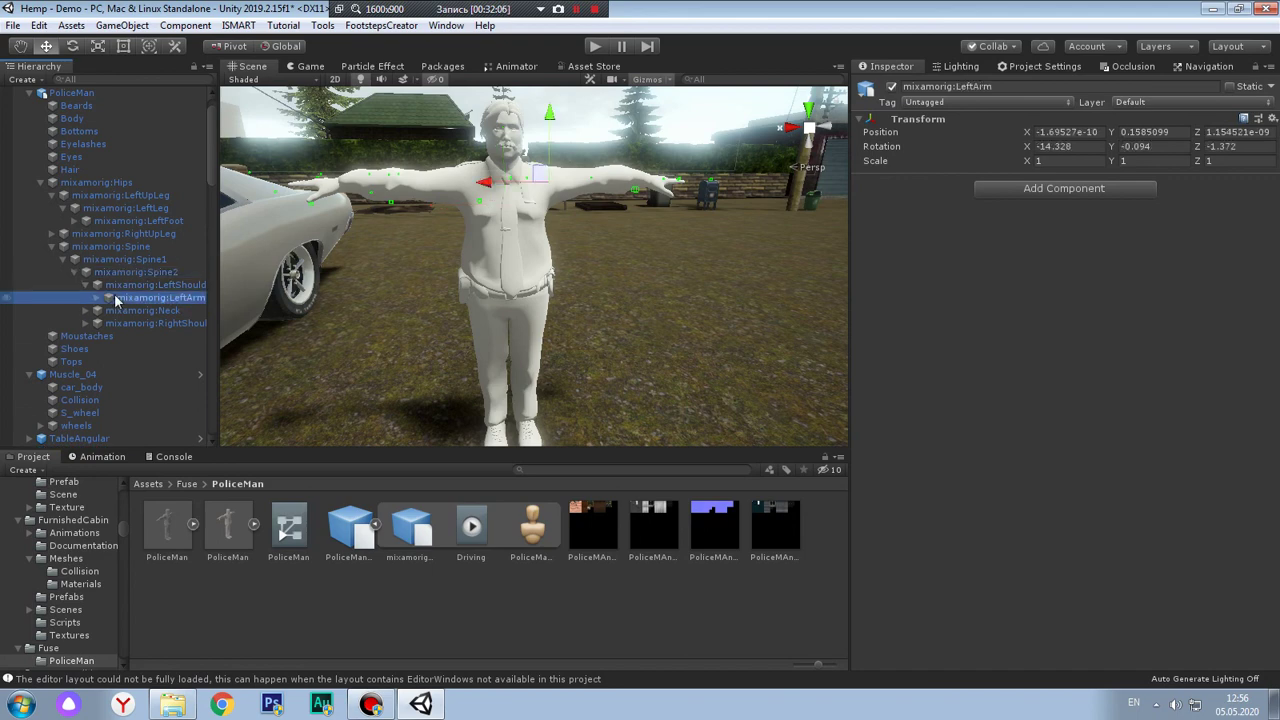
{"action": "left_click", "coordinate": [98, 297]}
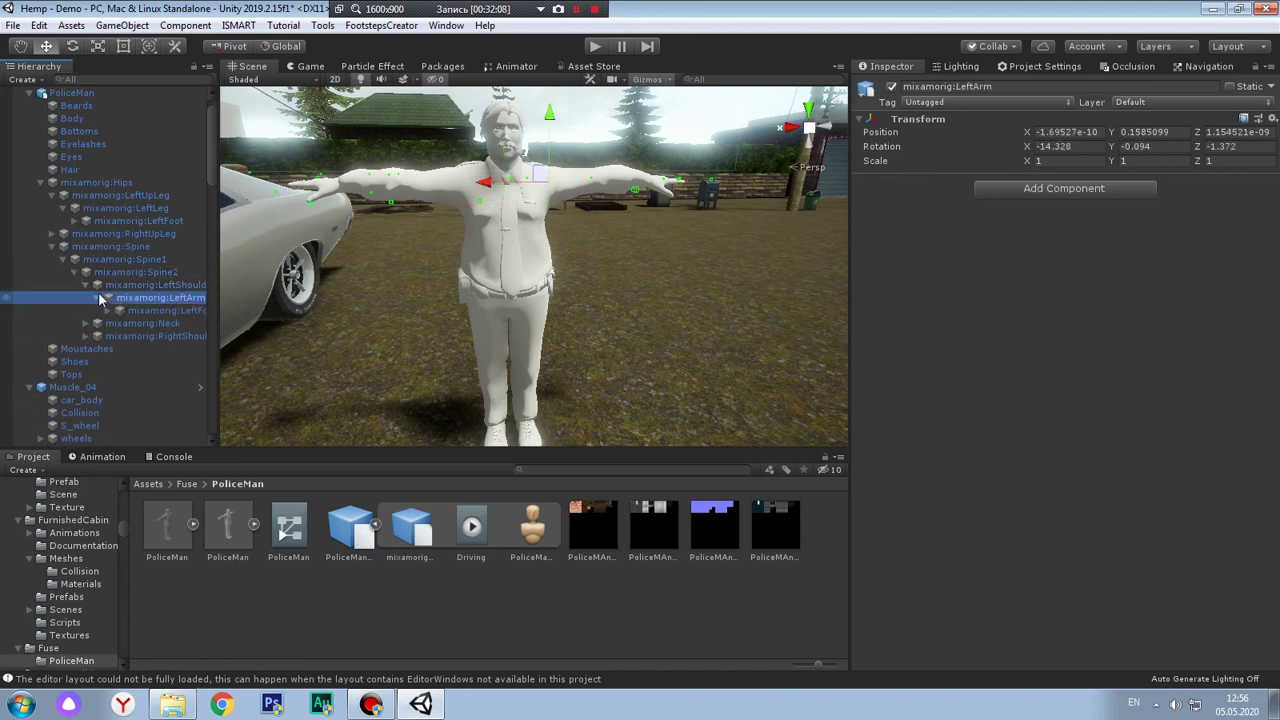
{"action": "left_click", "coordinate": [129, 310]}
{"action": "key", "text": "f"}
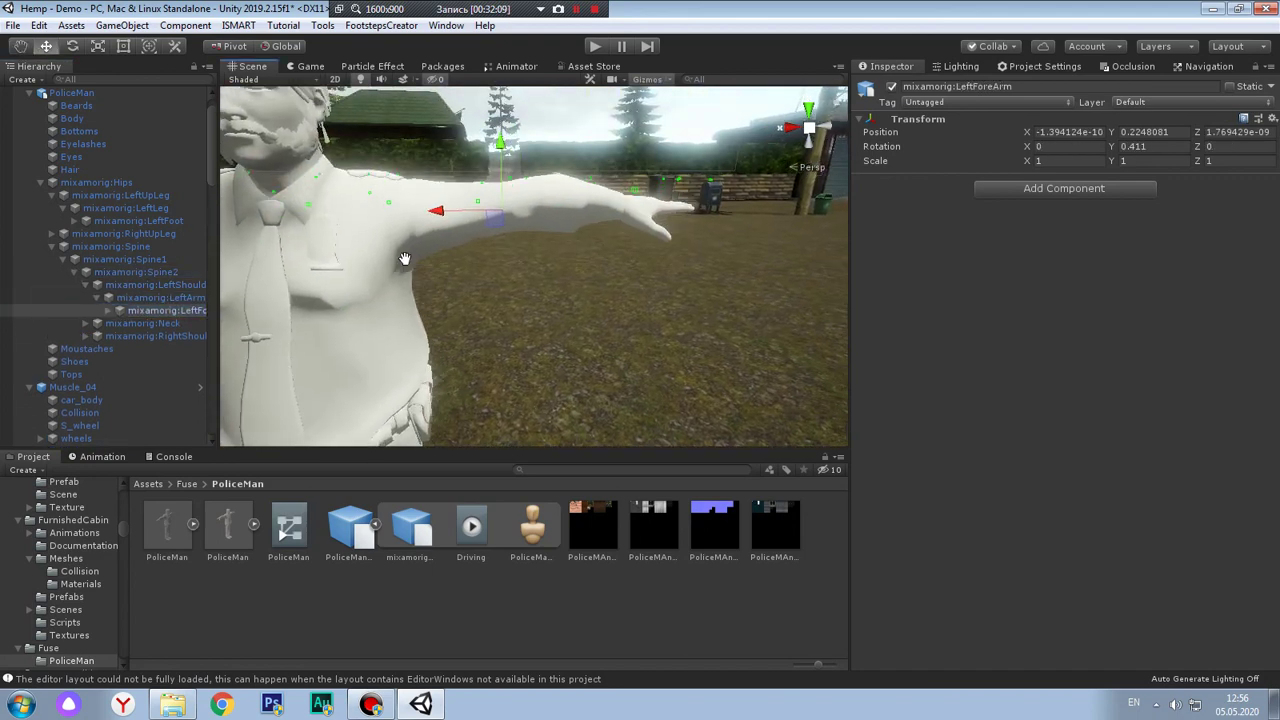
{"action": "left_click_drag", "start_coordinate": [516, 212], "coordinate": [238, 302], "text": "alt"}
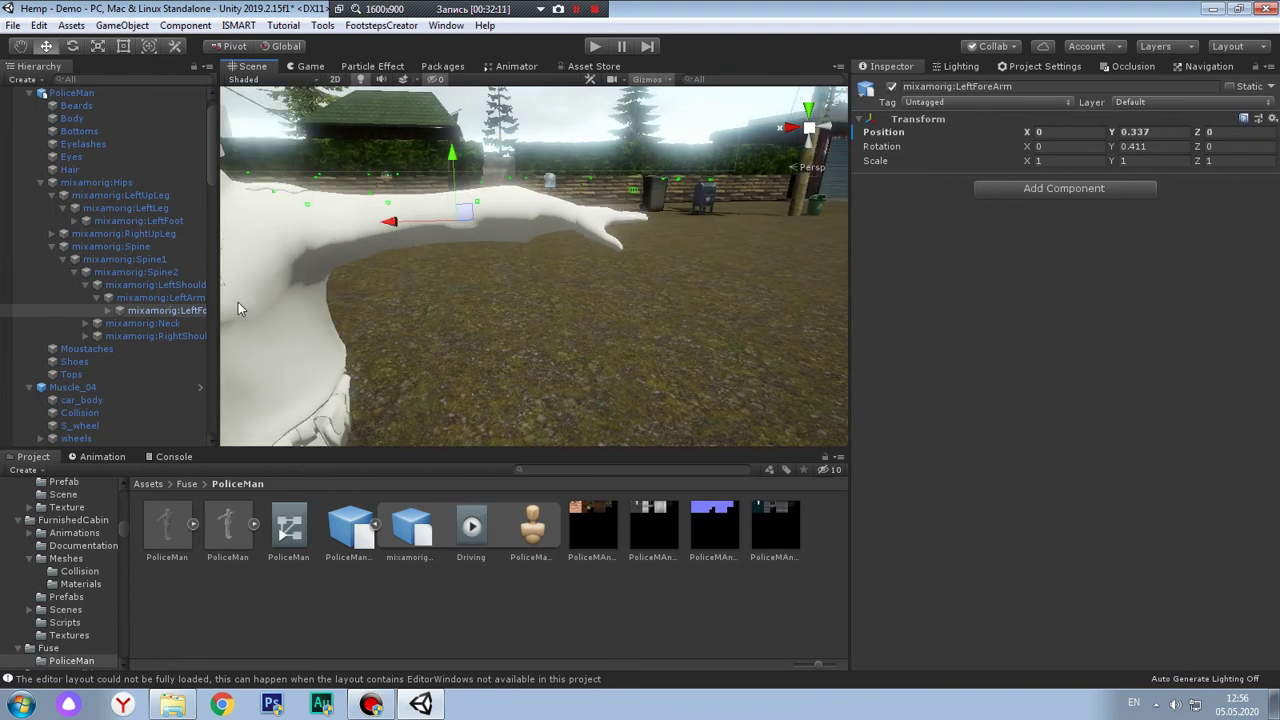
{"action": "left_click", "coordinate": [104, 310]}
{"action": "left_click", "coordinate": [160, 323]}
{"action": "key", "text": "f"}
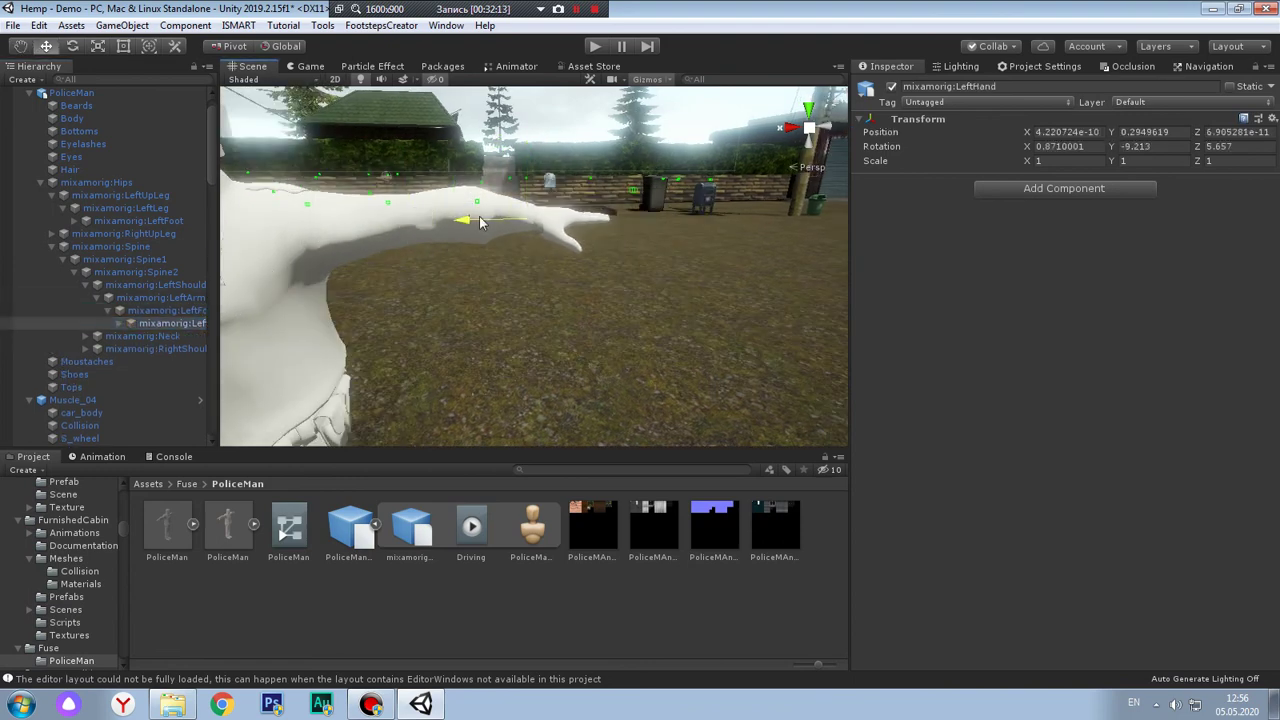
{"action": "left_click", "coordinate": [118, 323]}
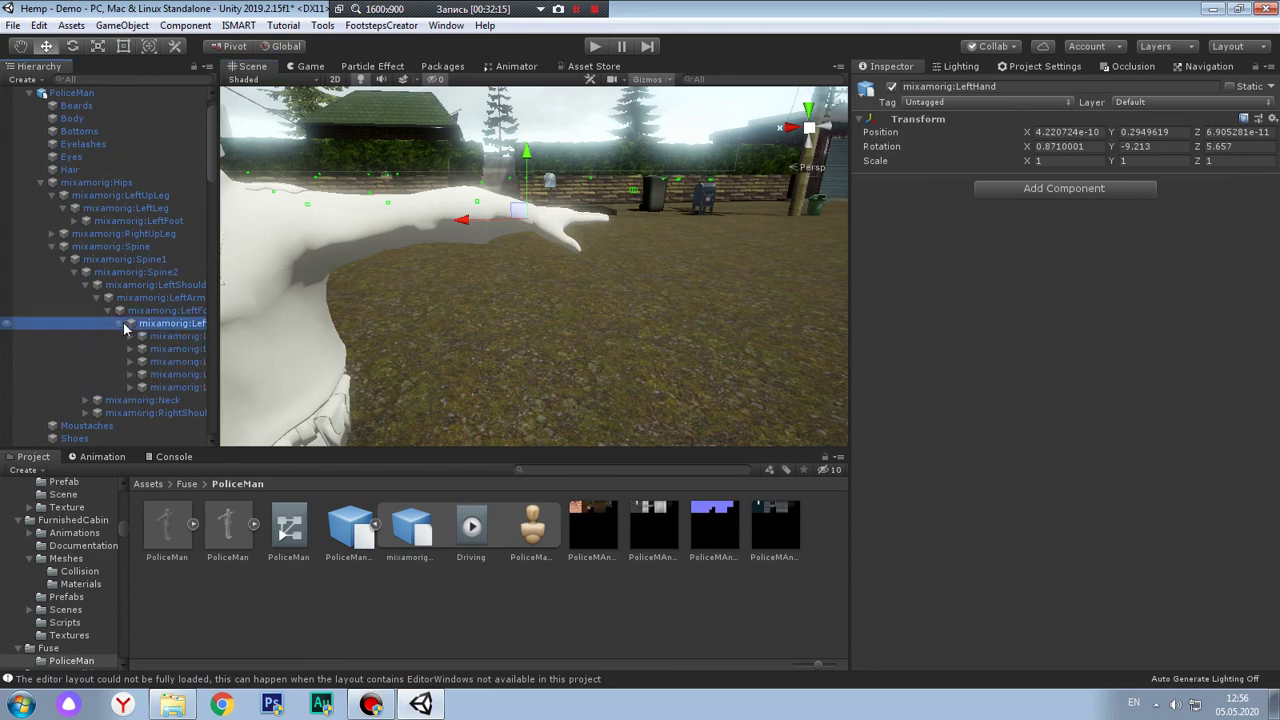
{"action": "left_click", "coordinate": [148, 336]}
Test-move the LeftHand bone and undo it, then select the Driving clip
{"action": "left_click_drag", "start_coordinate": [540, 200], "coordinate": [515, 187], "text": "alt"}
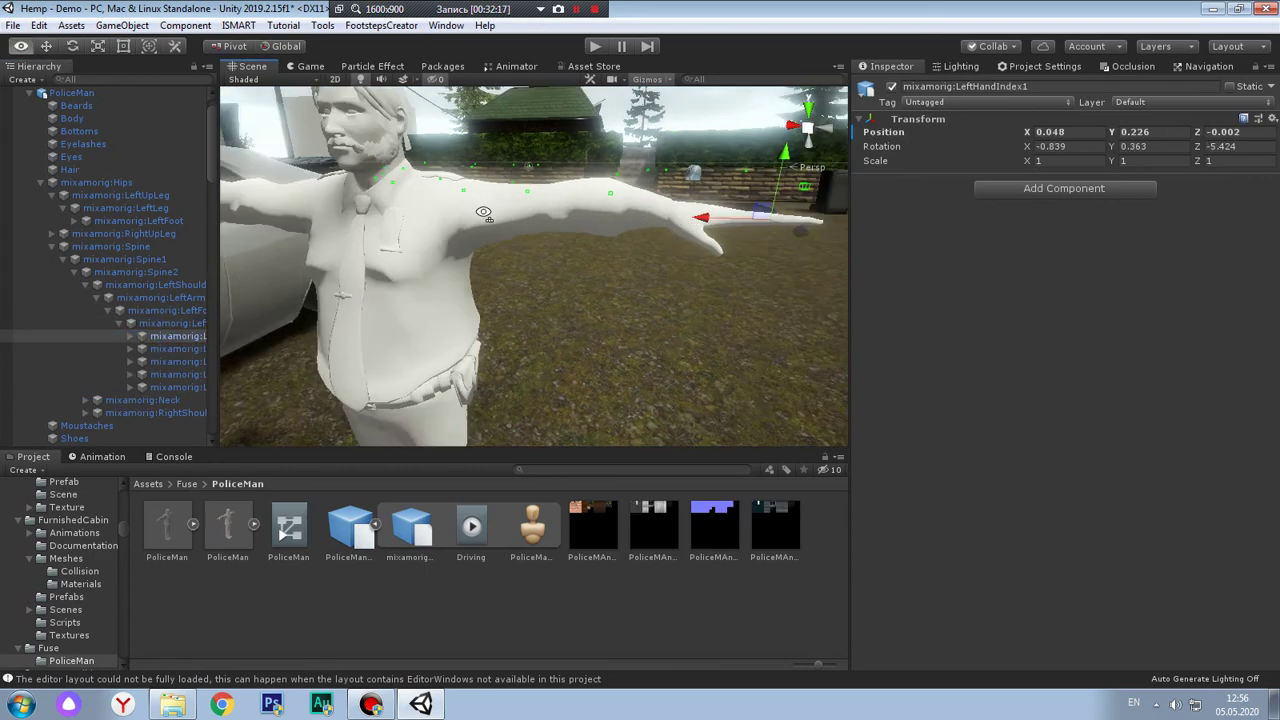
{"action": "key", "text": "z"}
{"action": "left_click_drag", "start_coordinate": [644, 196], "coordinate": [560, 200], "text": "alt"}
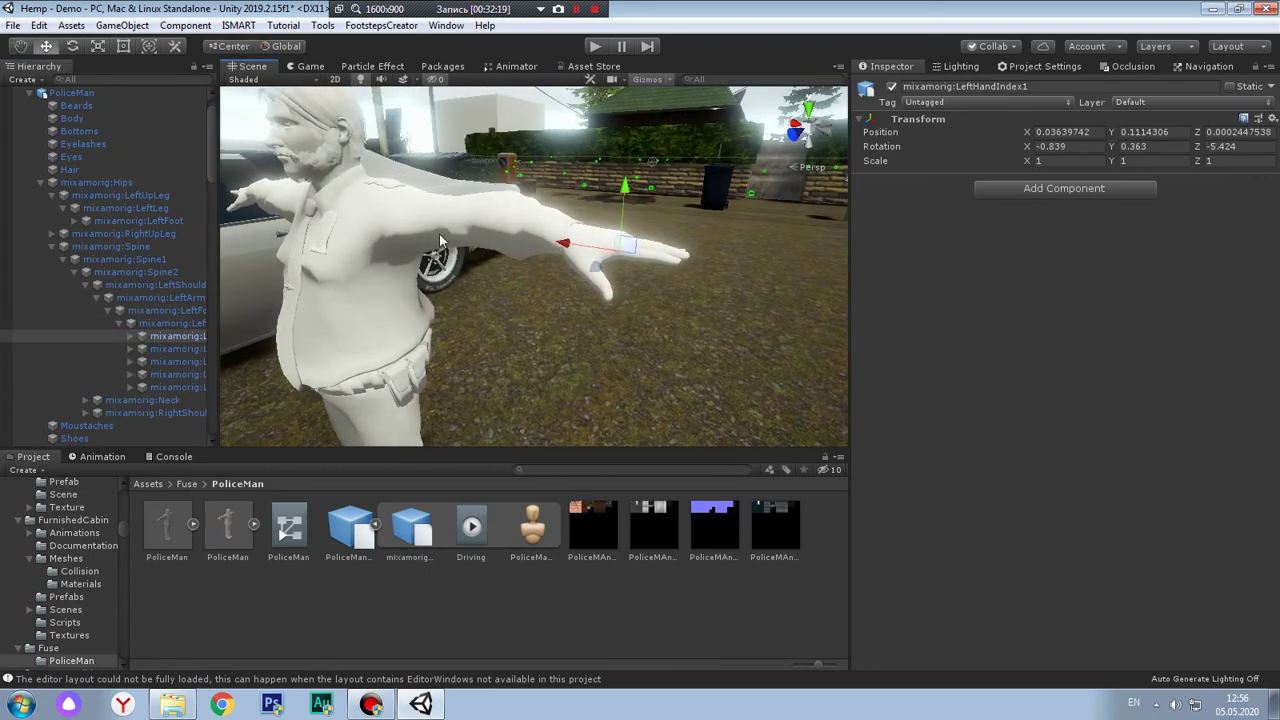
{"action": "mouse_move", "coordinate": [560, 200]}
{"action": "right_mouse_down", "text": "alt"}
{"action": "mouse_move", "coordinate": [432, 266]}
{"action": "mouse_move", "coordinate": [332, 296]}
{"action": "right_mouse_up", "text": "alt"}
{"action": "left_click", "coordinate": [177, 323]}
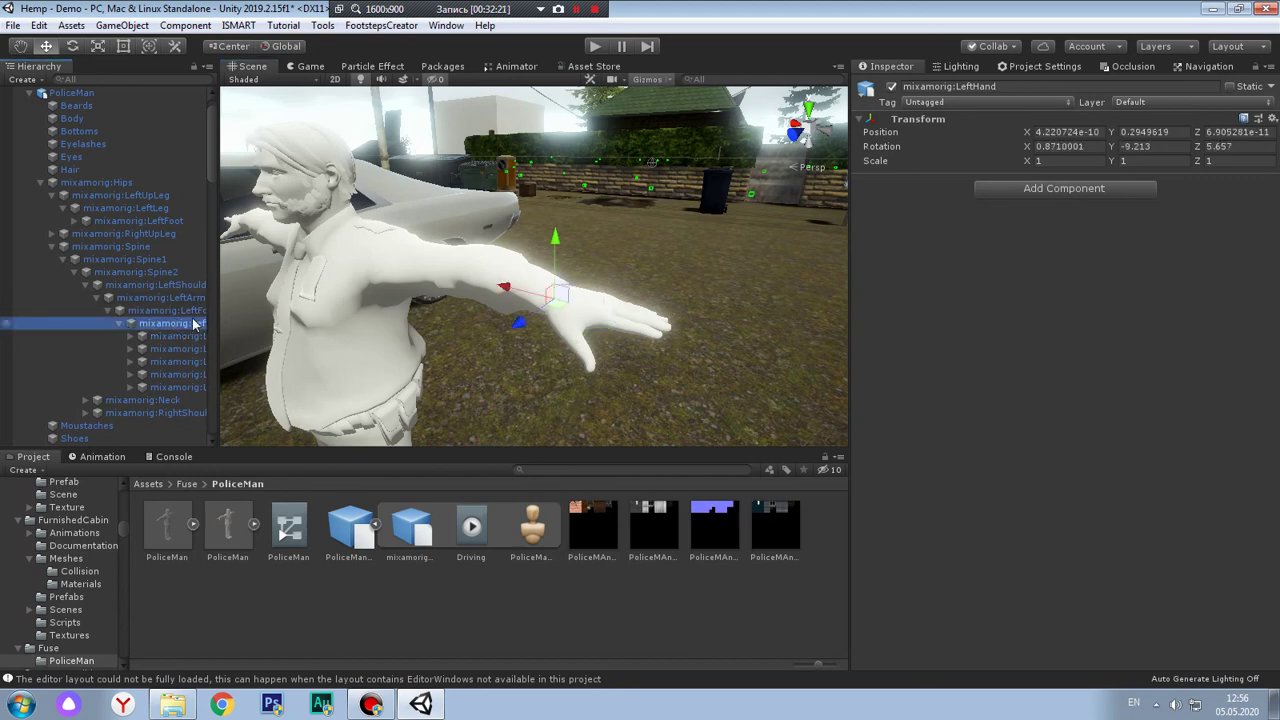
{"action": "mouse_move", "coordinate": [555, 240]}
{"action": "left_mouse_down"}
{"action": "mouse_move", "coordinate": [547, 250]}
{"action": "mouse_move", "coordinate": [599, 364]}
{"action": "left_mouse_up"}
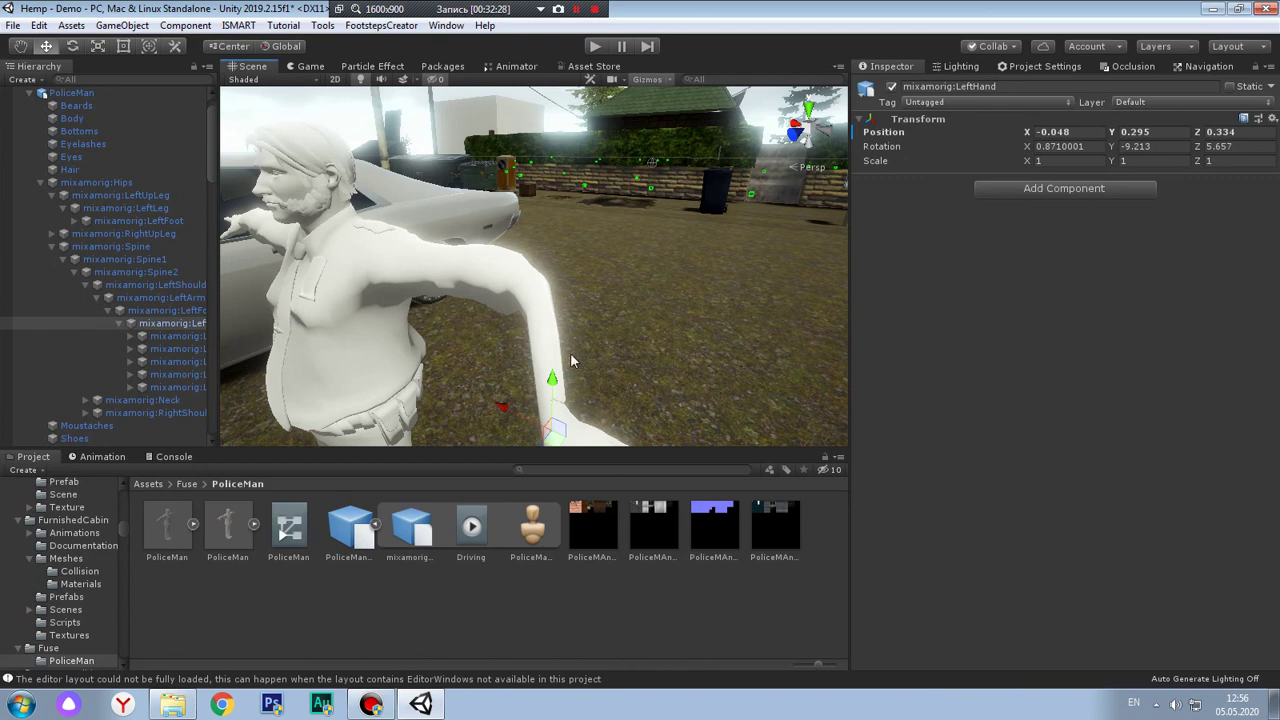
{"action": "key", "text": "ctrl+z"}
{"action": "left_click", "coordinate": [489, 515]}
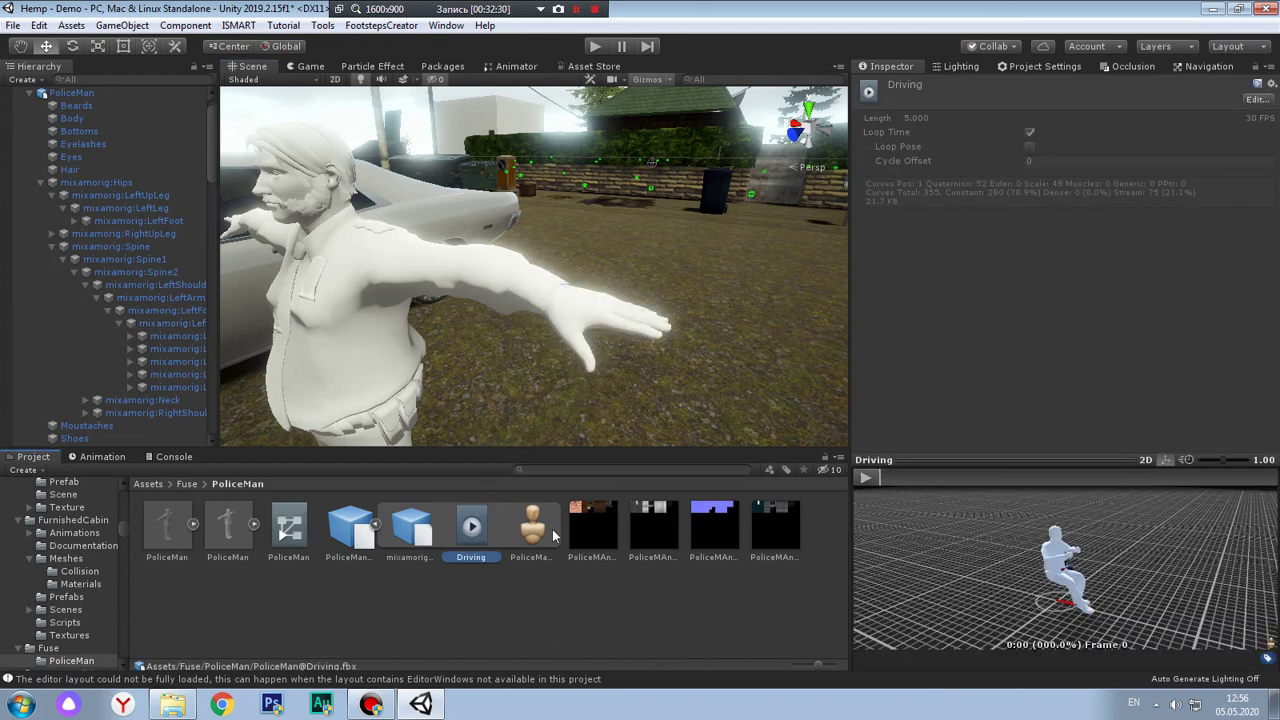
Review the PoliceMan avatar and Driving clip, orbiting the view around the policeman
{"action": "left_click", "coordinate": [528, 537]}
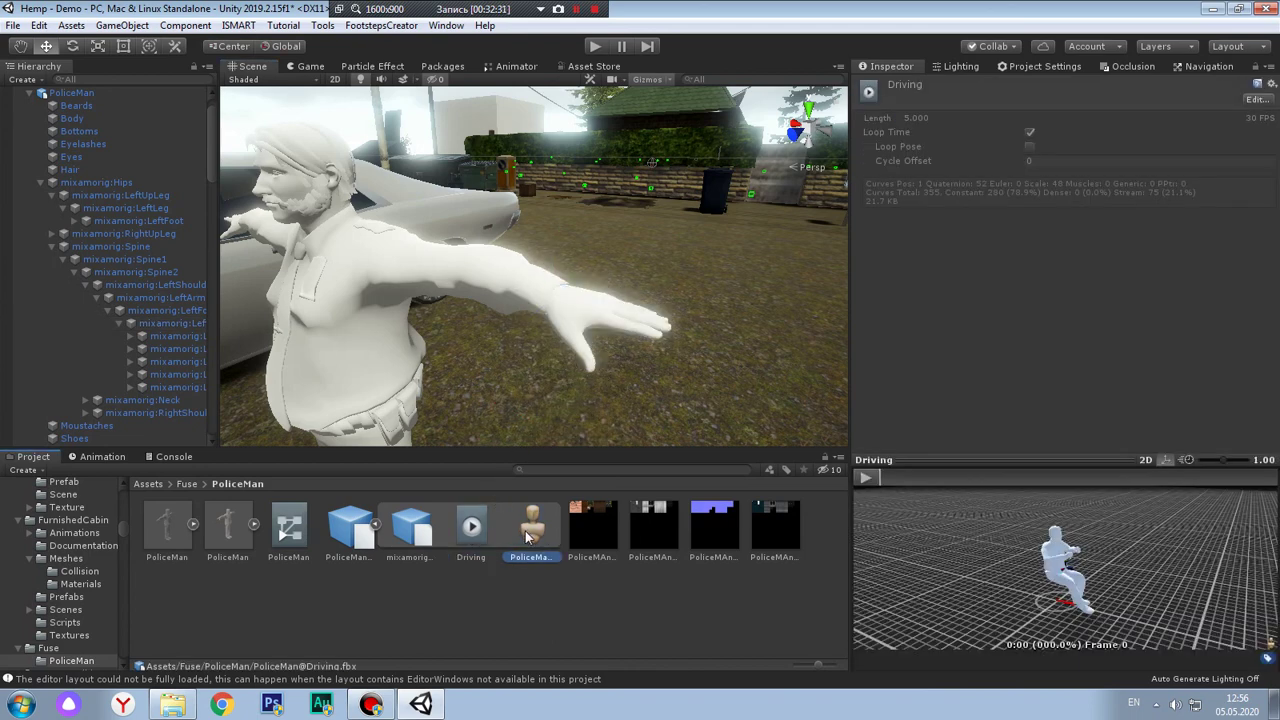
{"action": "left_click", "coordinate": [466, 535]}
{"action": "scroll", "coordinate": [453, 346], "scroll_direction": "down", "scroll_amount": 2}
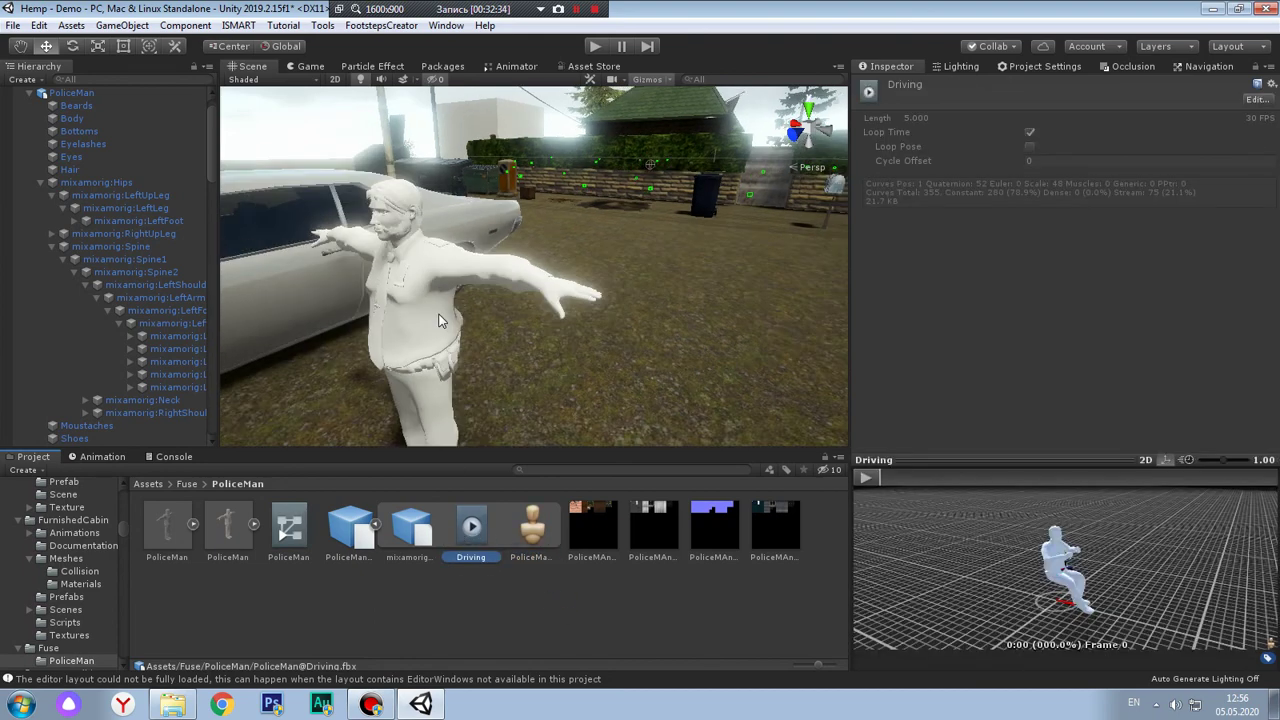
{"action": "scroll", "coordinate": [468, 318], "scroll_direction": "down", "scroll_amount": 2}
{"action": "scroll", "coordinate": [483, 290], "scroll_direction": "down", "scroll_amount": 2}
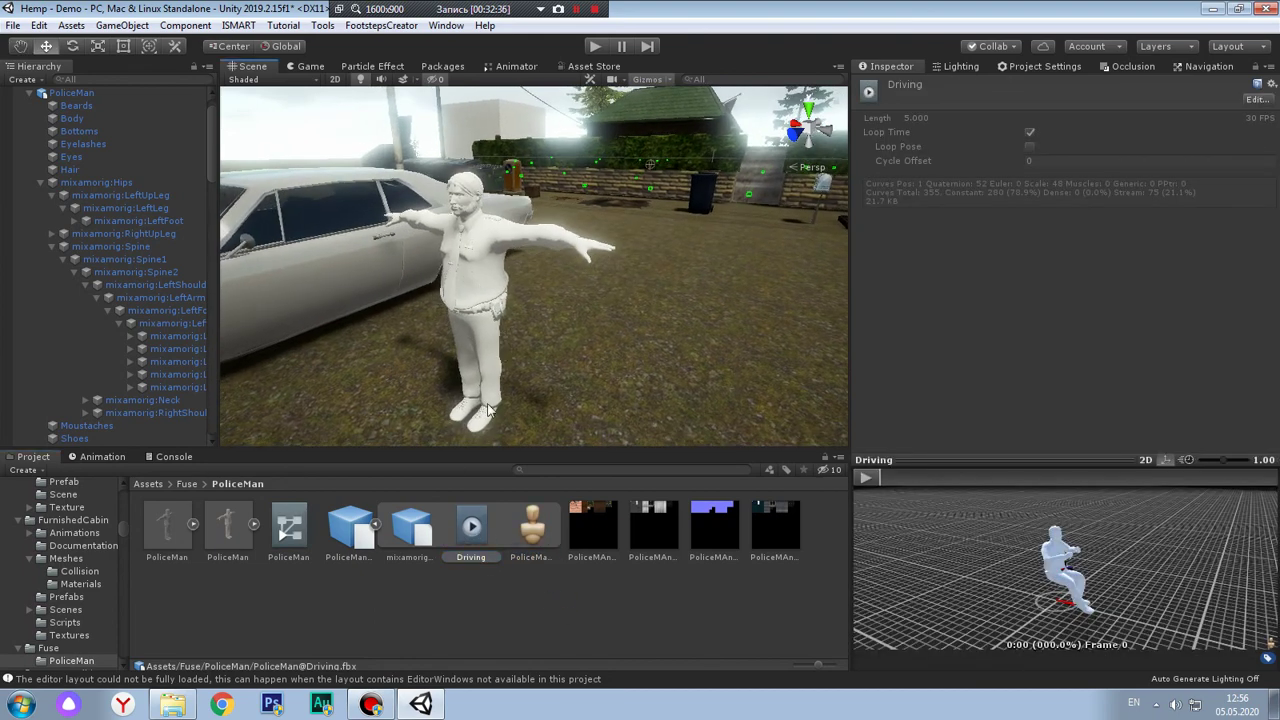
{"action": "mouse_move", "coordinate": [644, 341]}
{"action": "left_mouse_down", "text": "alt"}
{"action": "mouse_move", "coordinate": [535, 252]}
{"action": "mouse_move", "coordinate": [533, 441]}
{"action": "left_mouse_up", "text": "alt"}
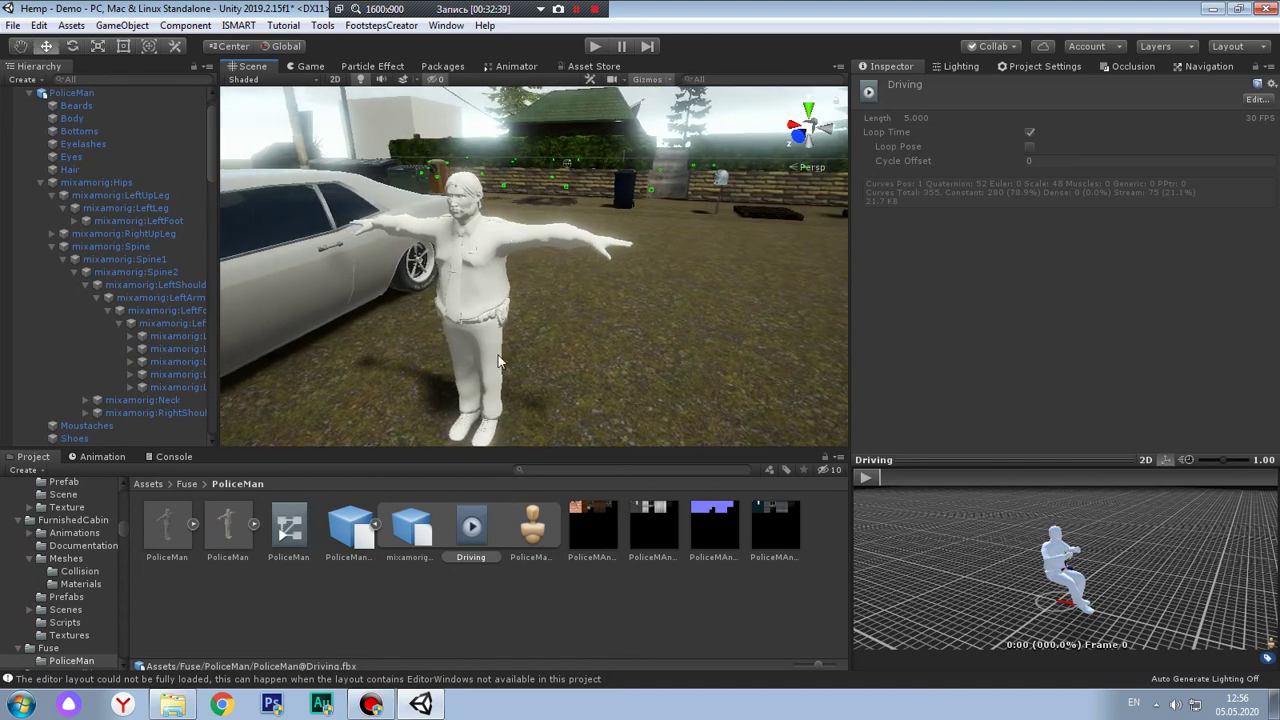
Create a new Avatar Mask in the PoliceMan folder and name it PoliceManBody
{"action": "left_click", "coordinate": [581, 576]}
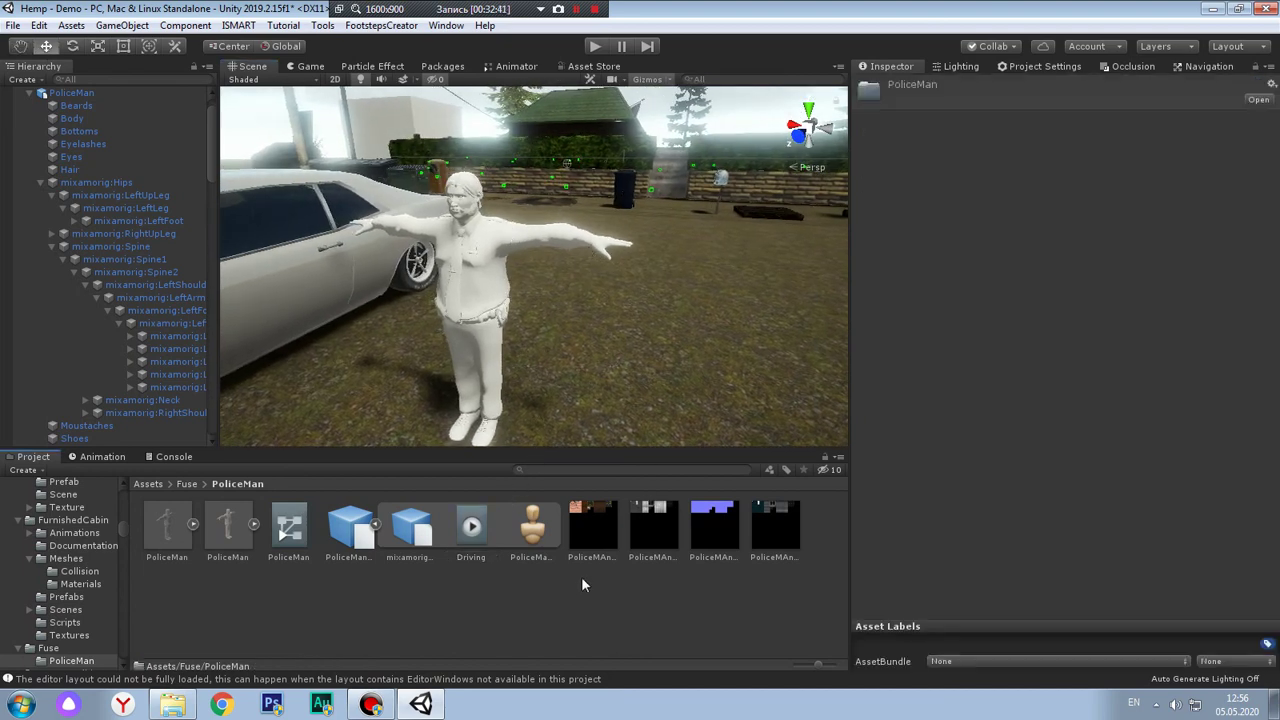
{"action": "right_click", "coordinate": [581, 576]}
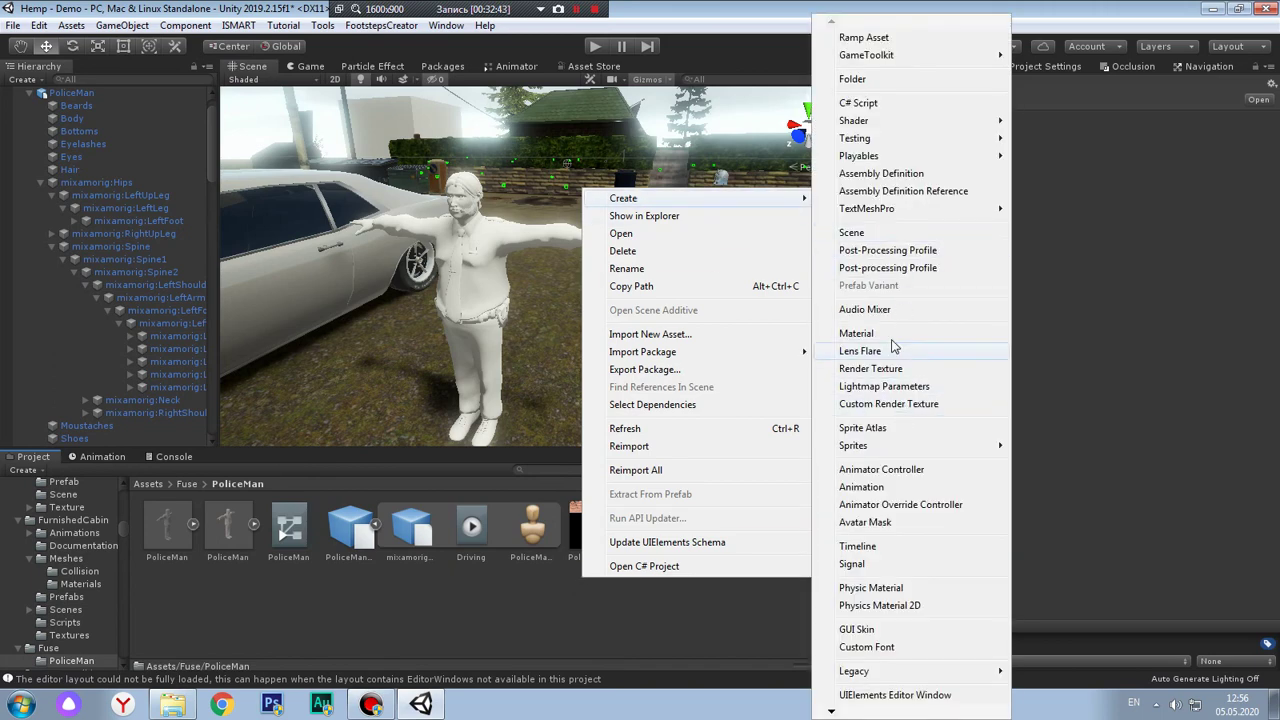
{"action": "left_click", "coordinate": [893, 530]}
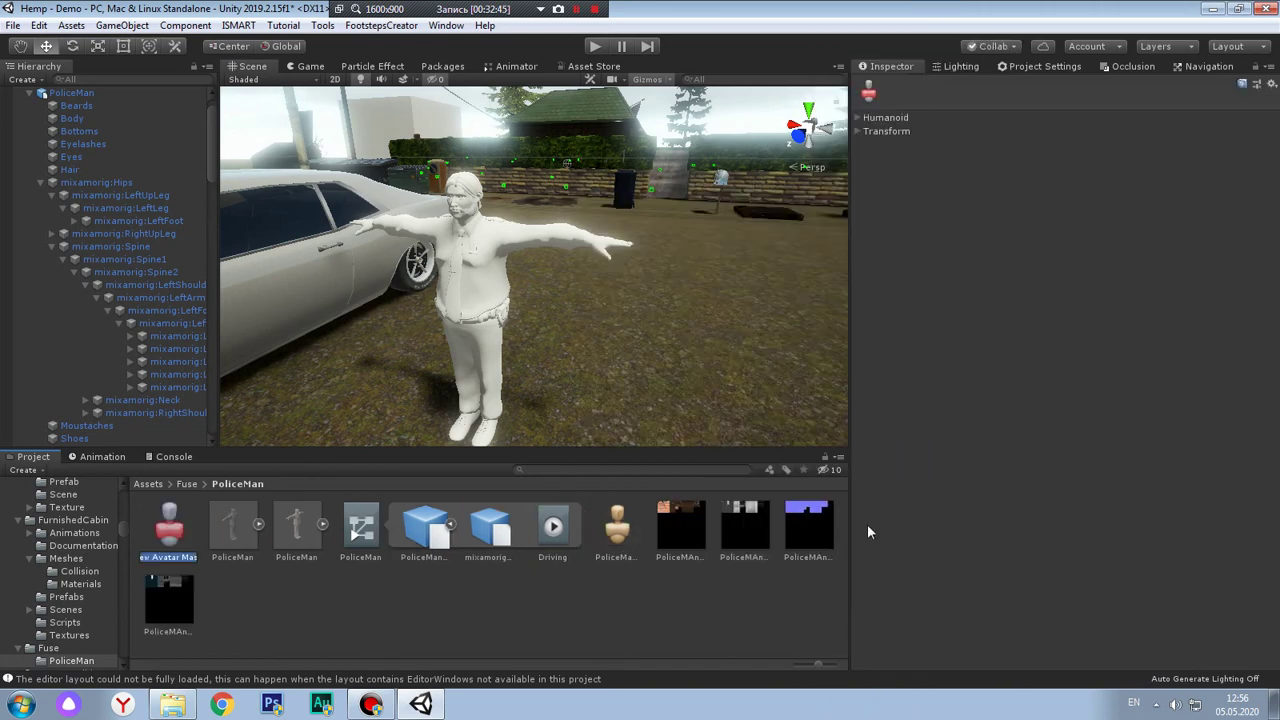
{"action": "type", "text": "Police"}
{"action": "type", "text": "Man"}
{"action": "type", "text": "Body"}
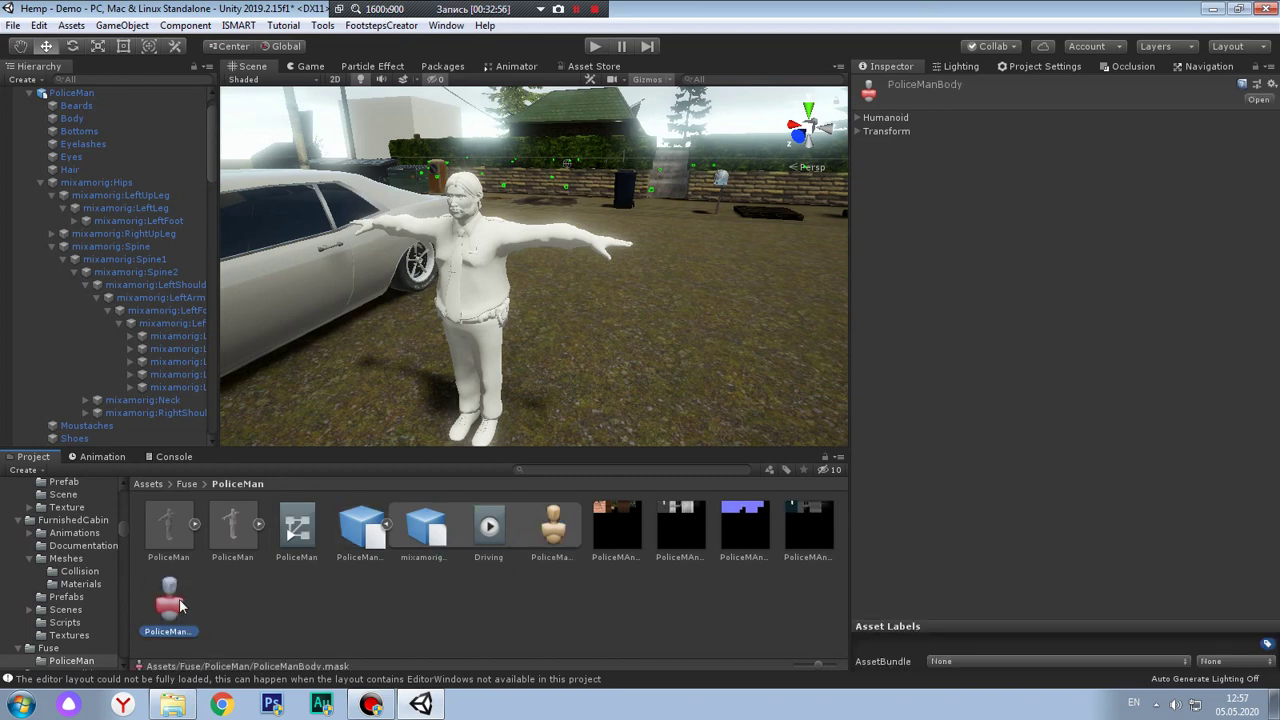
Turn off the right hand, right arm and left arm in the mask's Humanoid figure
{"action": "left_click", "coordinate": [857, 131]}
{"action": "left_click", "coordinate": [857, 131]}
{"action": "left_click", "coordinate": [858, 118]}
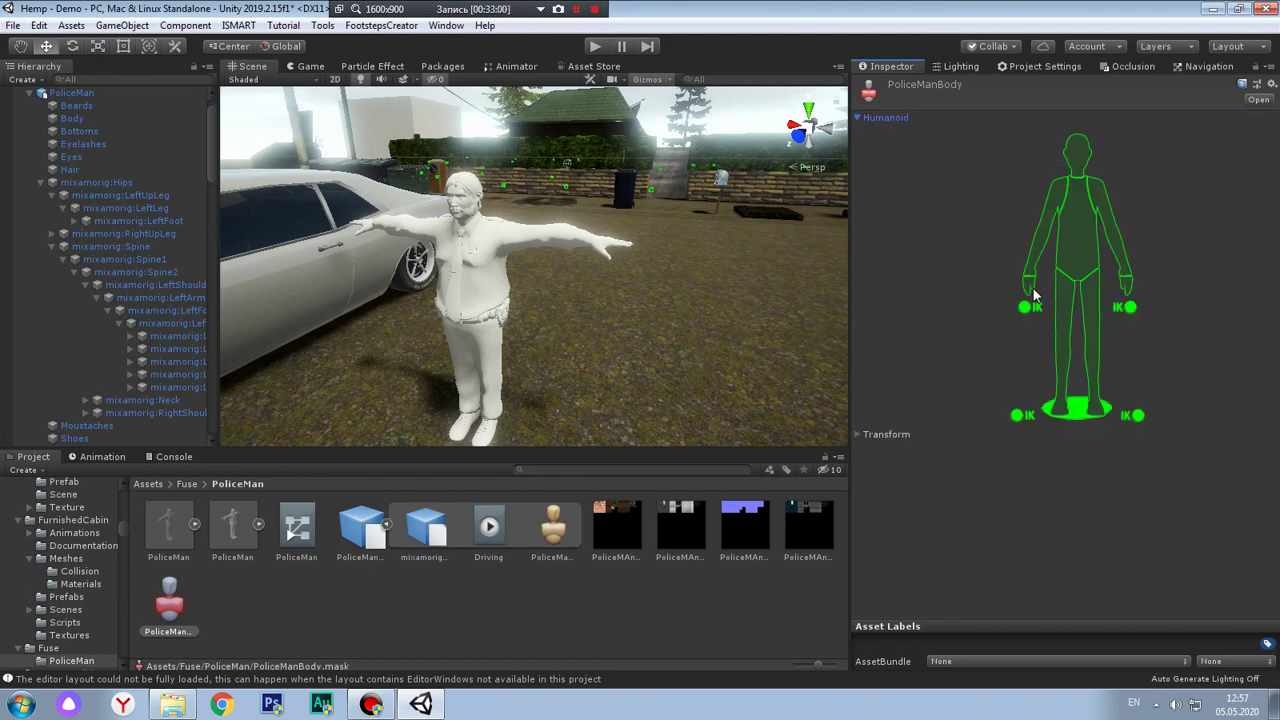
{"action": "left_click", "coordinate": [1124, 286]}
{"action": "left_click", "coordinate": [1116, 258]}
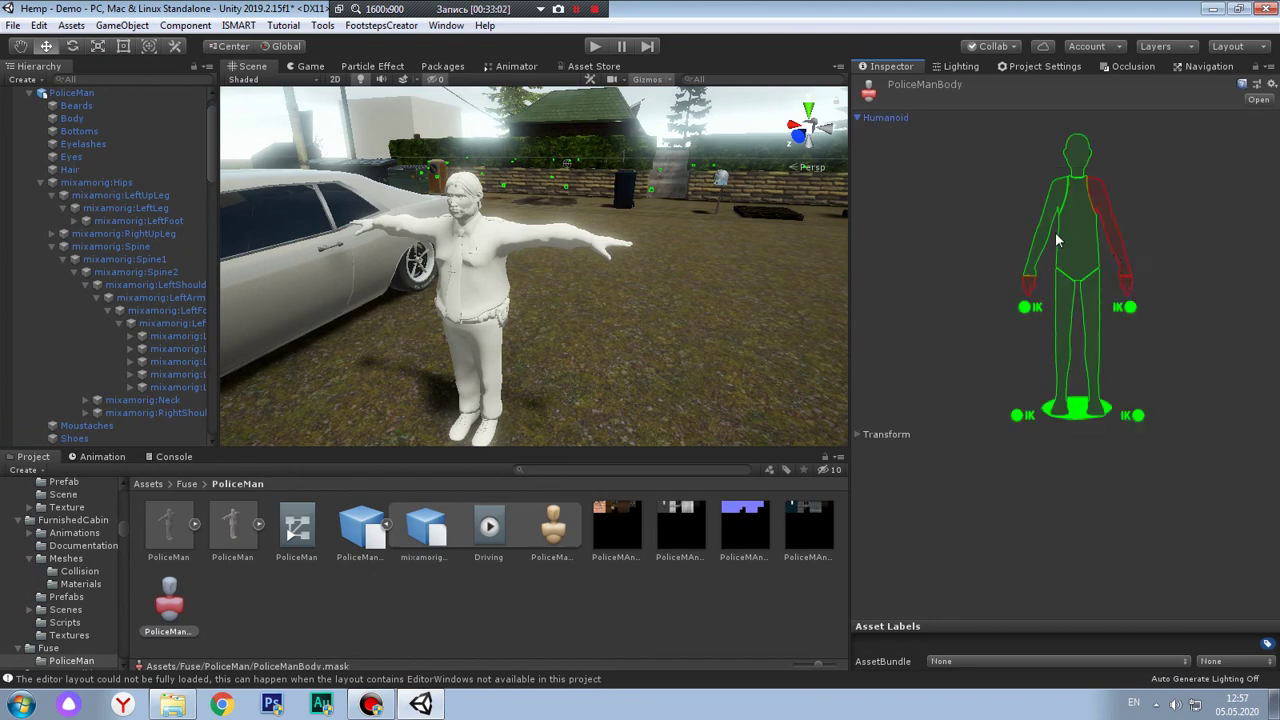
{"action": "left_click", "coordinate": [1052, 236]}
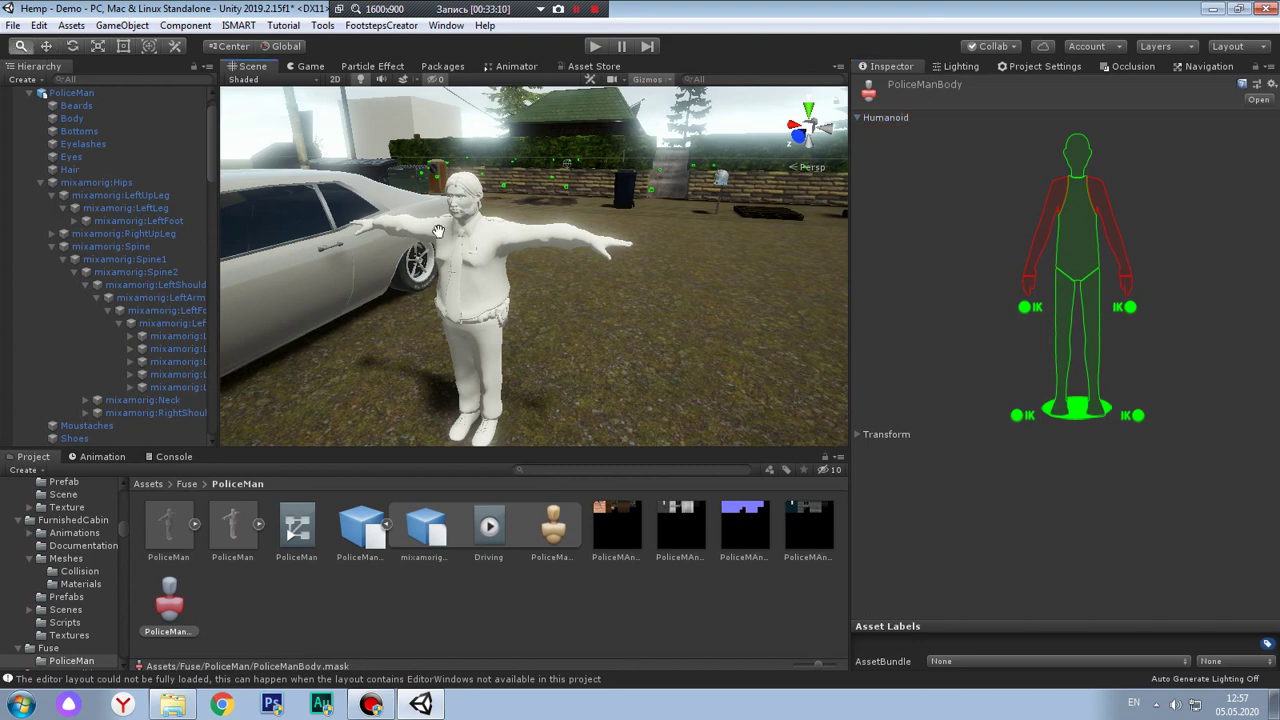
{"action": "scroll", "coordinate": [705, 232], "scroll_direction": "up", "scroll_amount": 2}
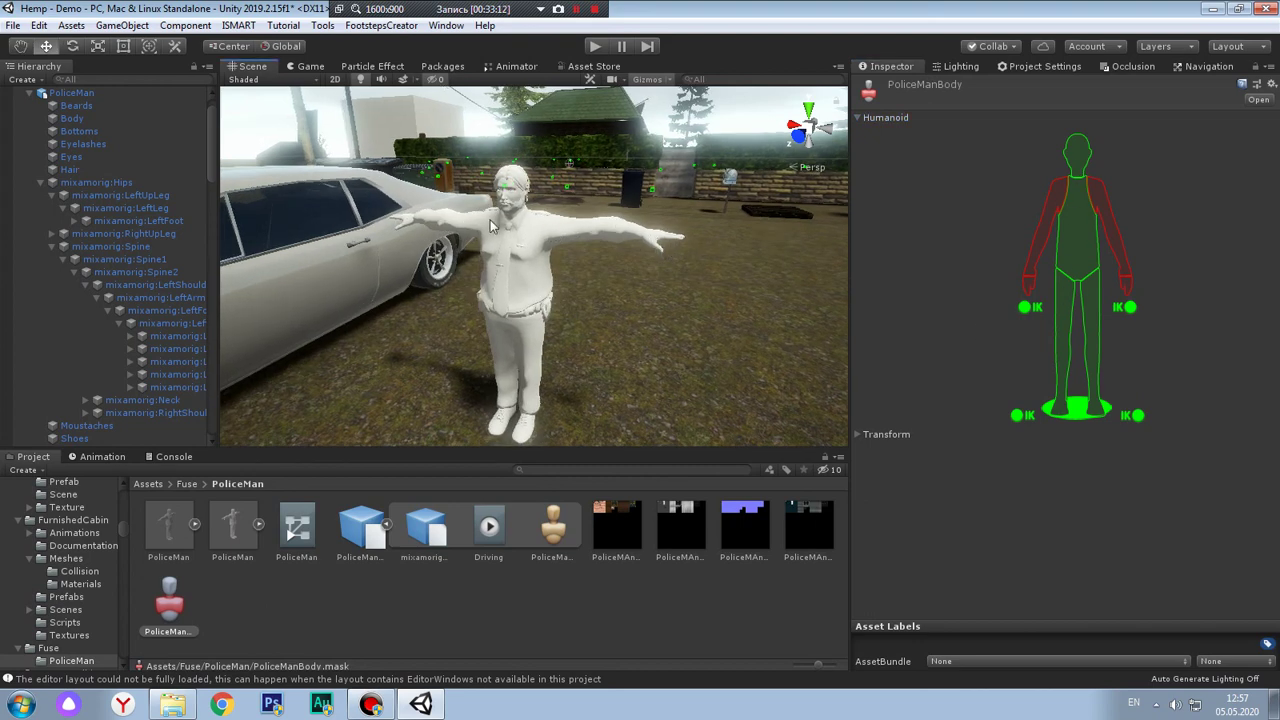
{"action": "left_click", "coordinate": [148, 605]}
Test-move the mixamorig:LeftHand bone toward the camera, then undo it
{"action": "left_click", "coordinate": [603, 425]}
{"action": "left_click", "coordinate": [158, 325]}
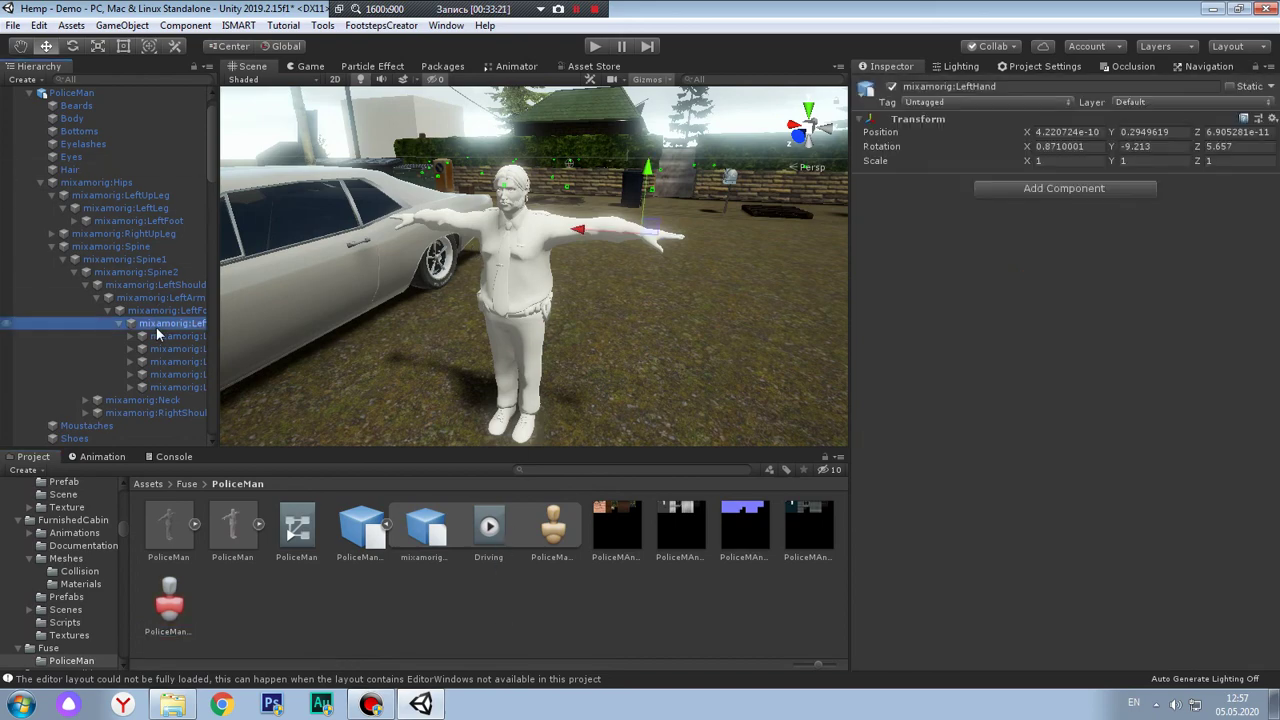
{"action": "scroll", "coordinate": [581, 244], "scroll_direction": "up", "scroll_amount": 2}
{"action": "scroll", "coordinate": [621, 224], "scroll_direction": "up", "scroll_amount": 2}
{"action": "left_click_drag", "start_coordinate": [621, 224], "coordinate": [568, 258], "text": "alt"}
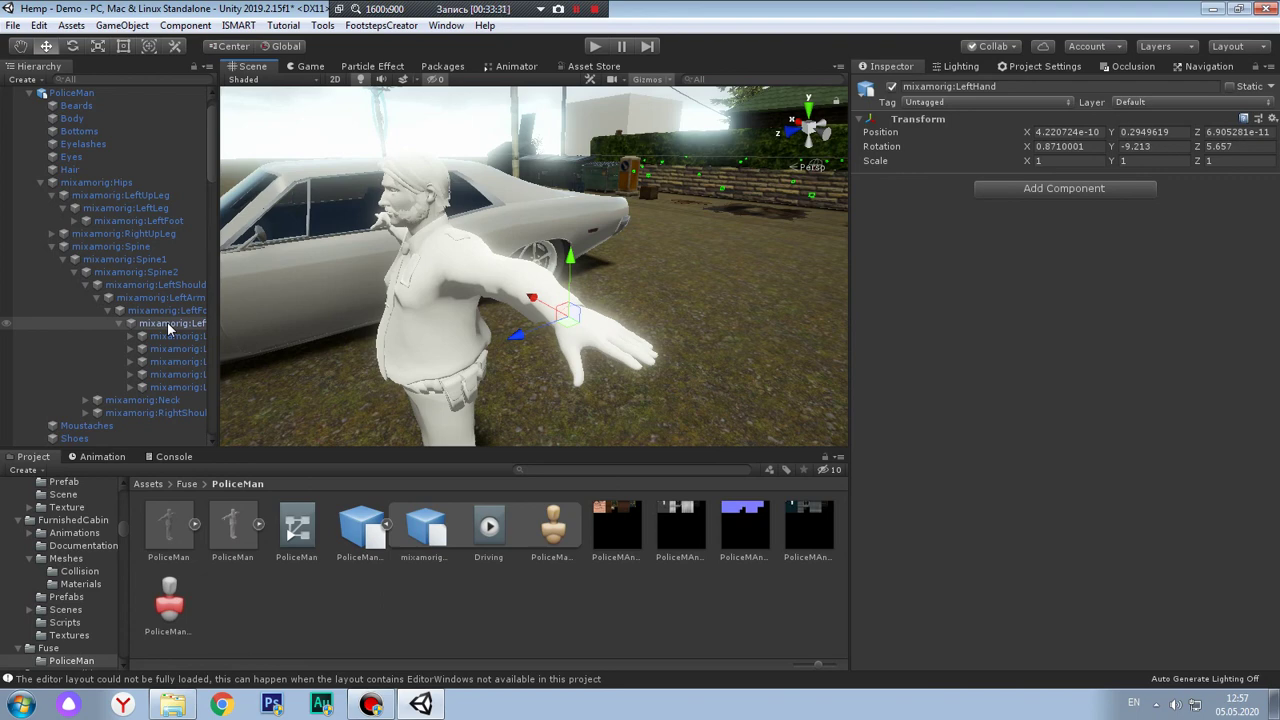
{"action": "mouse_move", "coordinate": [562, 315]}
{"action": "left_mouse_down"}
{"action": "mouse_move", "coordinate": [500, 338]}
{"action": "mouse_move", "coordinate": [539, 339]}
{"action": "left_mouse_up"}
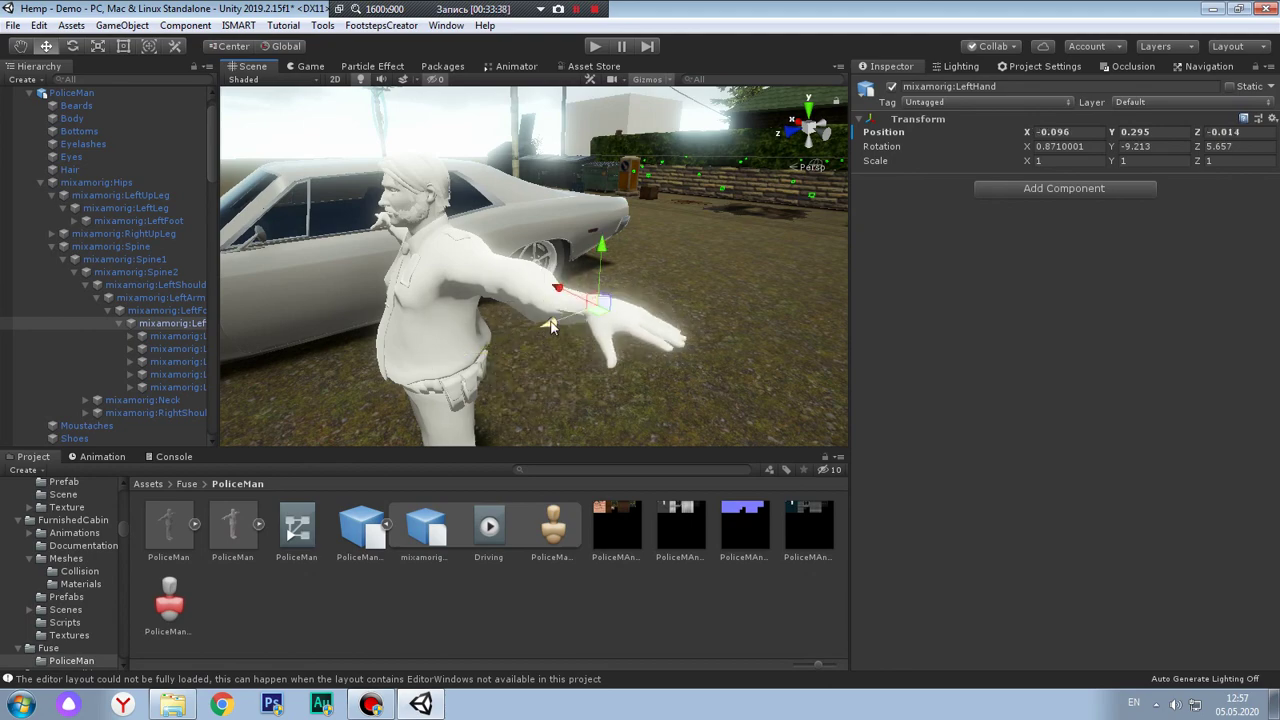
{"action": "key", "text": "ctrl+z"}
Select the policeman's Tops shirt mesh and toggle its active checkbox
{"action": "mouse_move", "coordinate": [392, 276]}
{"action": "left_mouse_down", "text": "alt"}
{"action": "mouse_move", "coordinate": [701, 297]}
{"action": "mouse_move", "coordinate": [589, 281]}
{"action": "left_mouse_up", "text": "alt"}
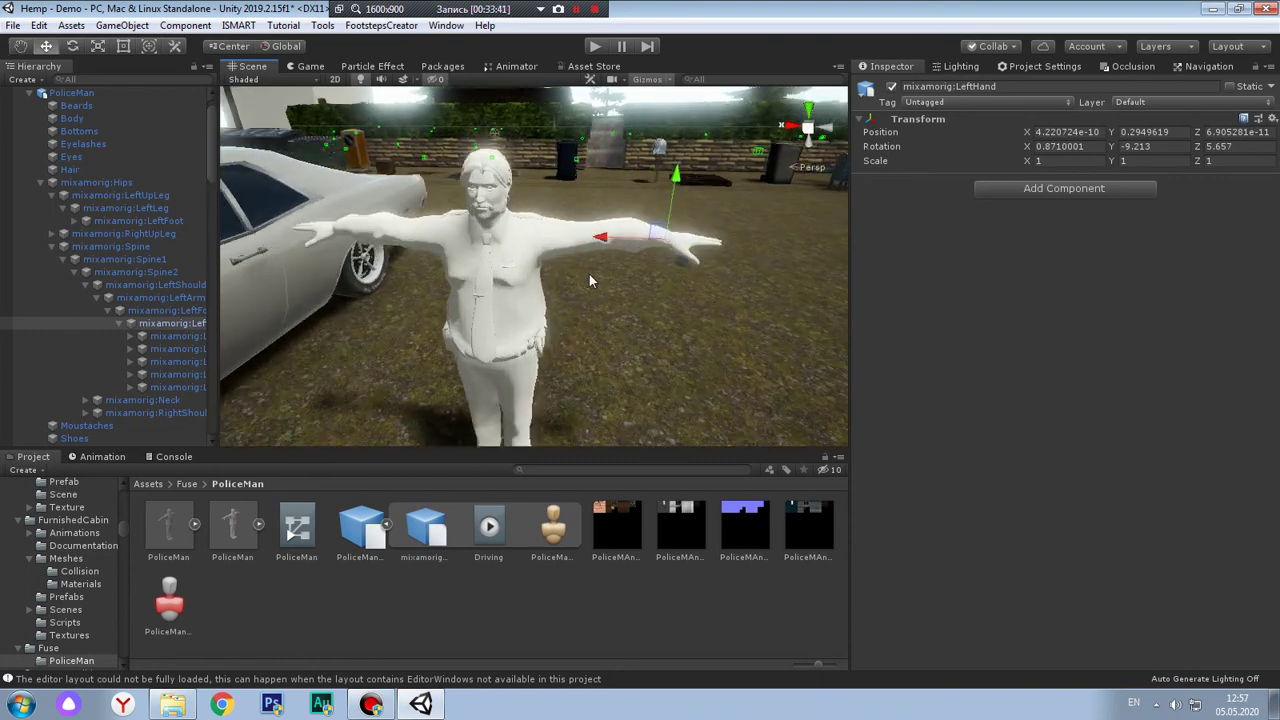
{"action": "left_click", "coordinate": [517, 252]}
{"action": "left_click", "coordinate": [517, 252]}
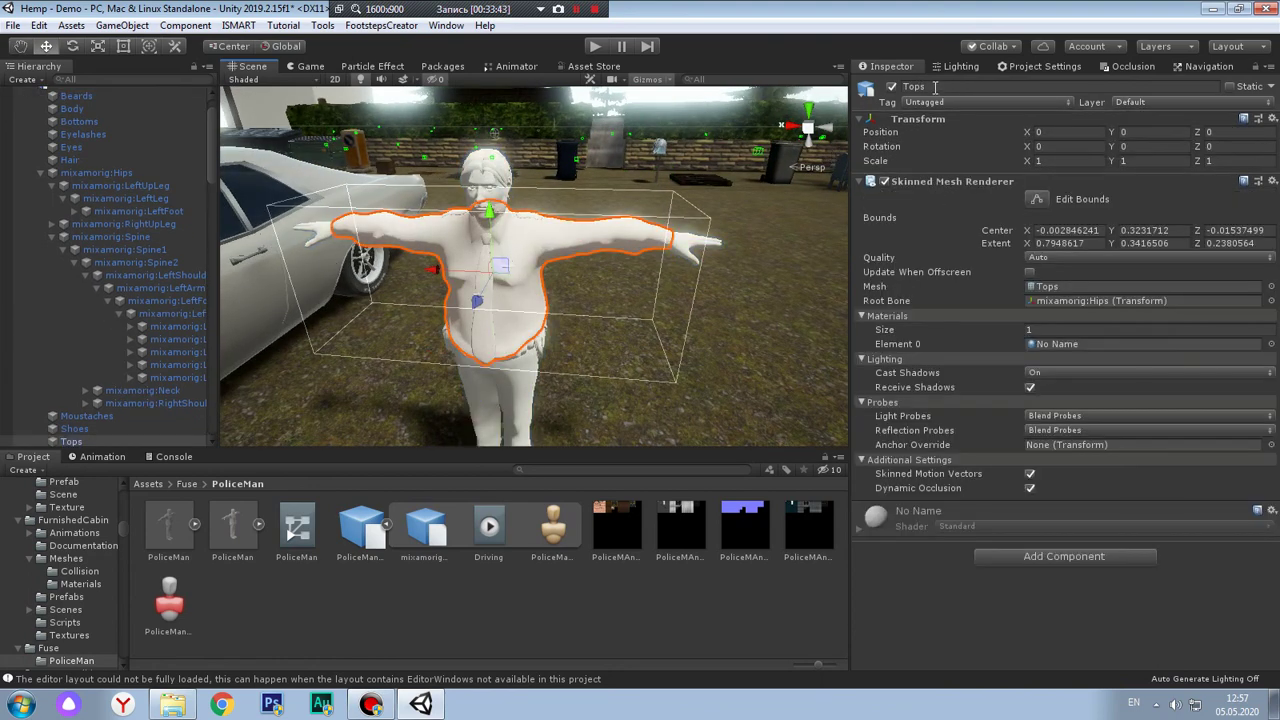
{"action": "left_click", "coordinate": [894, 87]}
Apply the PoliceMAn_packed0_diffuse texture to the policeman's Body mesh
{"action": "left_click", "coordinate": [894, 87]}
{"action": "left_click", "coordinate": [894, 87]}
{"action": "left_click", "coordinate": [894, 87]}
{"action": "left_click", "coordinate": [598, 621]}
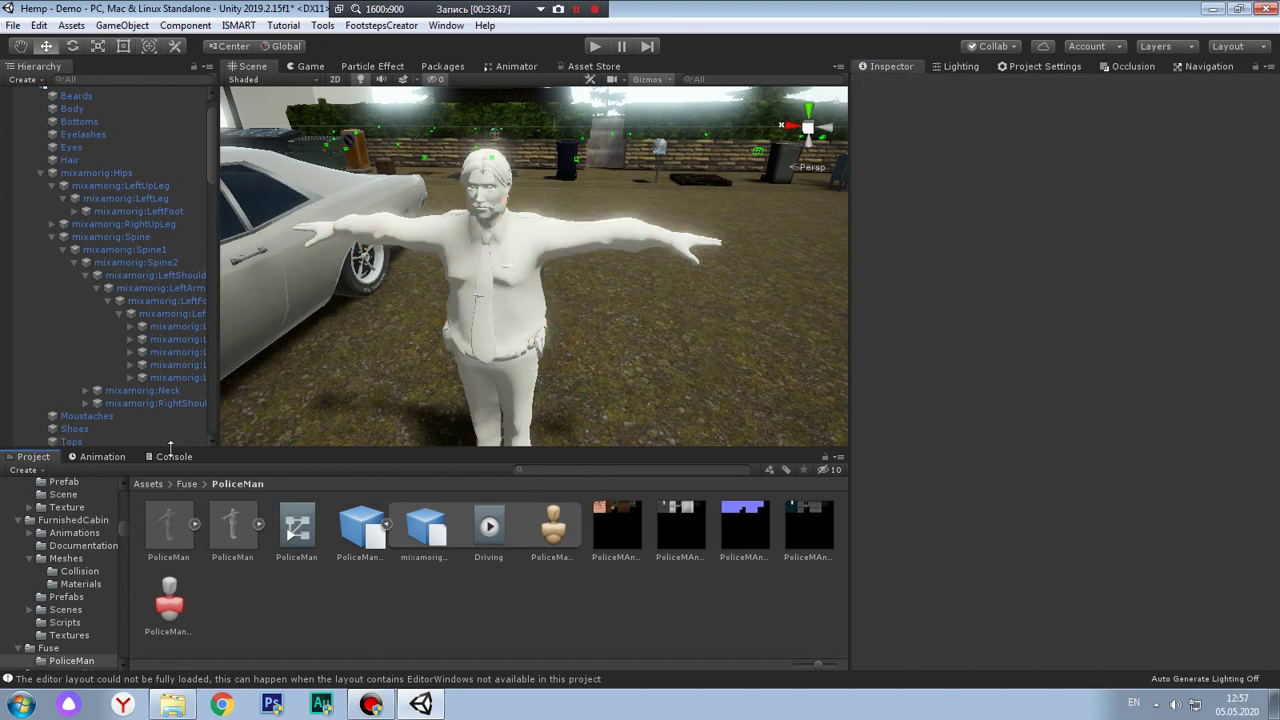
{"action": "left_click", "coordinate": [614, 524]}
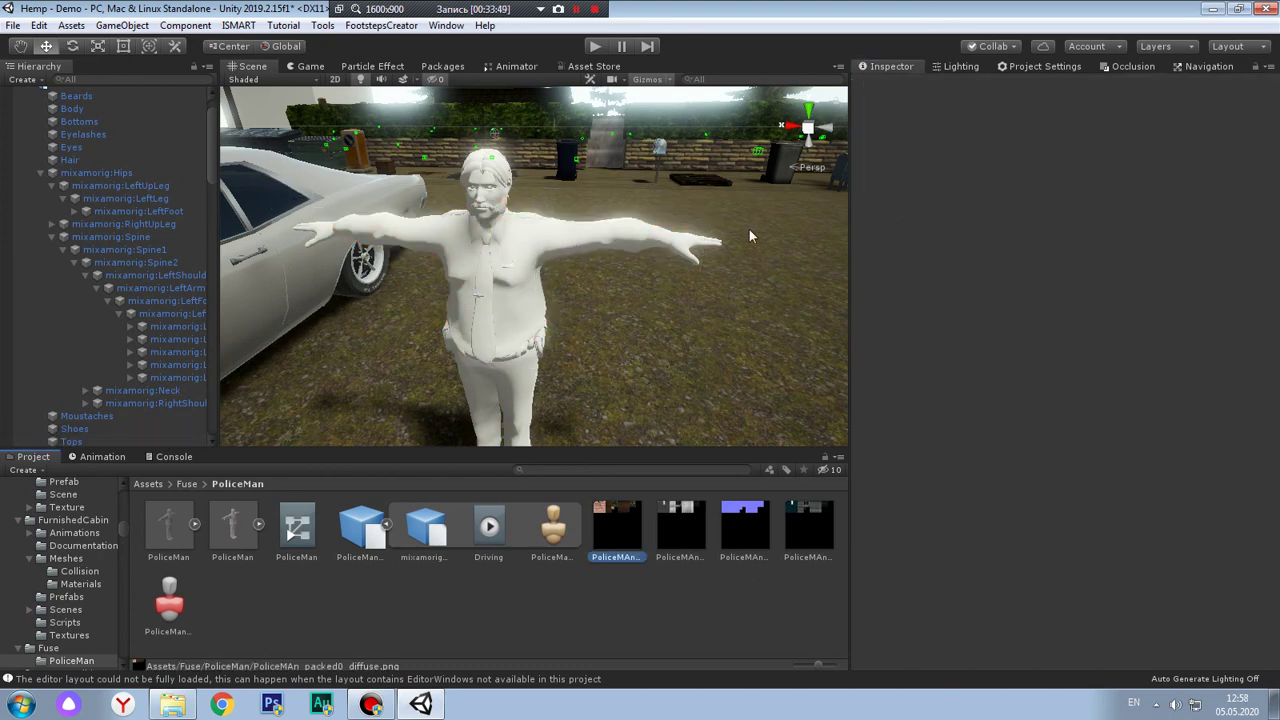
{"action": "scroll", "coordinate": [735, 238], "scroll_direction": "up", "scroll_amount": 2}
{"action": "left_click", "coordinate": [718, 240]}
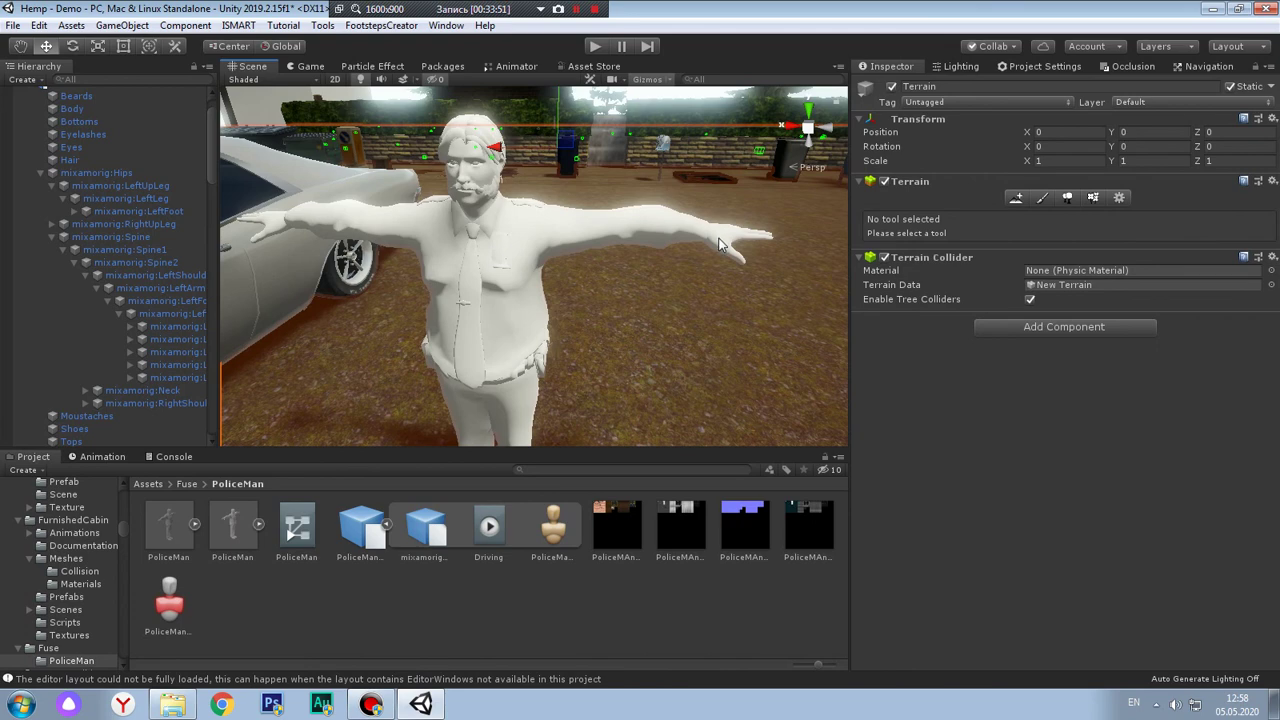
{"action": "left_click", "coordinate": [724, 240]}
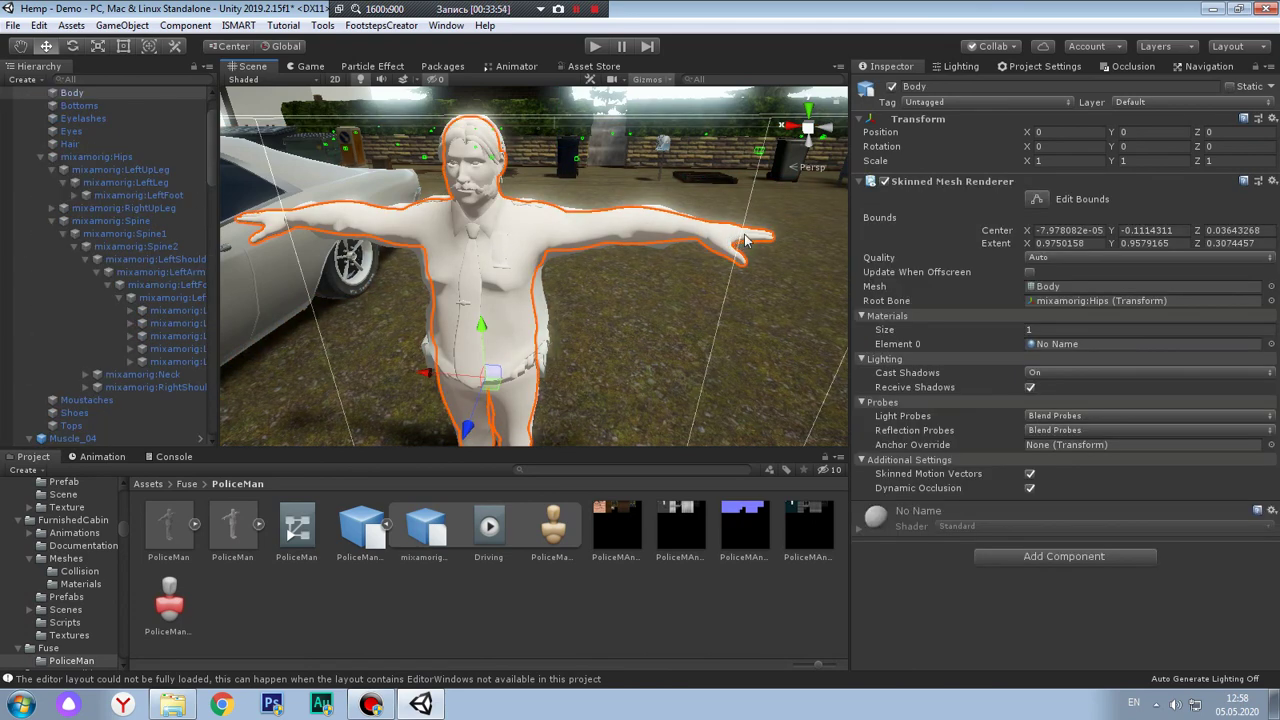
{"action": "left_click_drag", "start_coordinate": [617, 527], "coordinate": [725, 233]}
Put the PoliceMAn_packed0_diffuse texture on the Tops shirt, then open the Materials folder
{"action": "left_click", "coordinate": [559, 233]}
{"action": "left_click", "coordinate": [559, 231]}
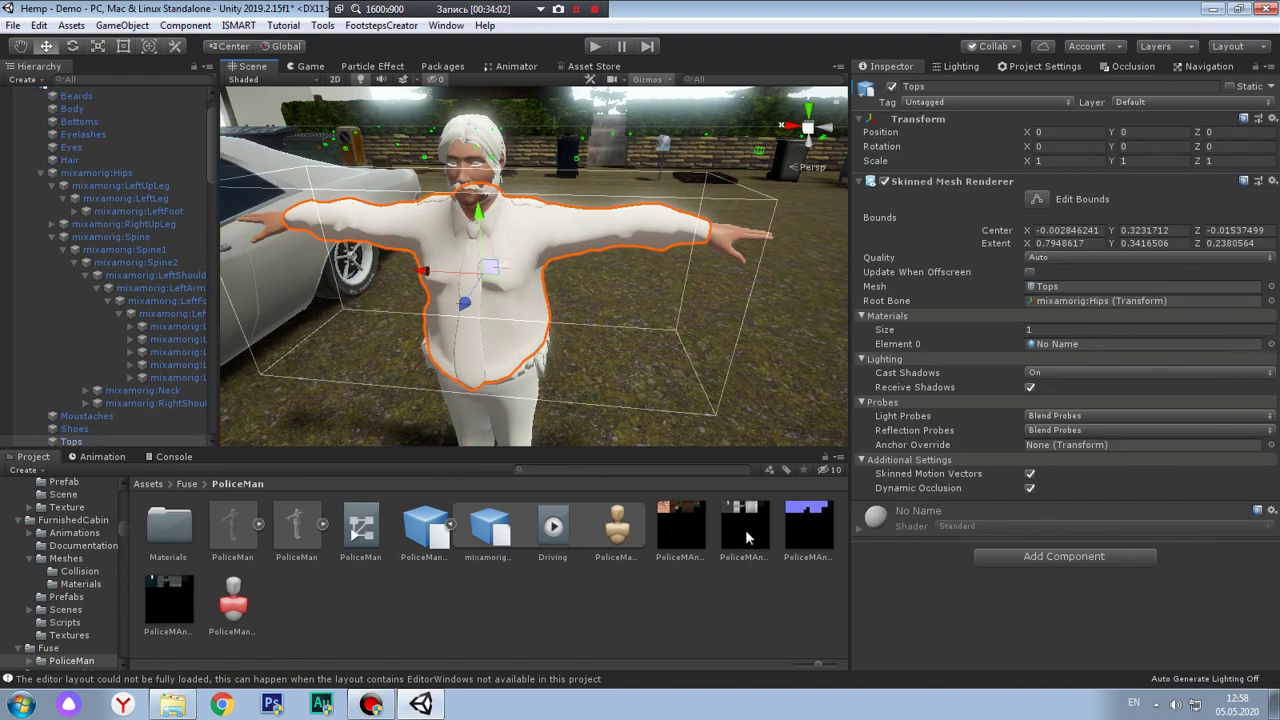
{"action": "left_click", "coordinate": [178, 614]}
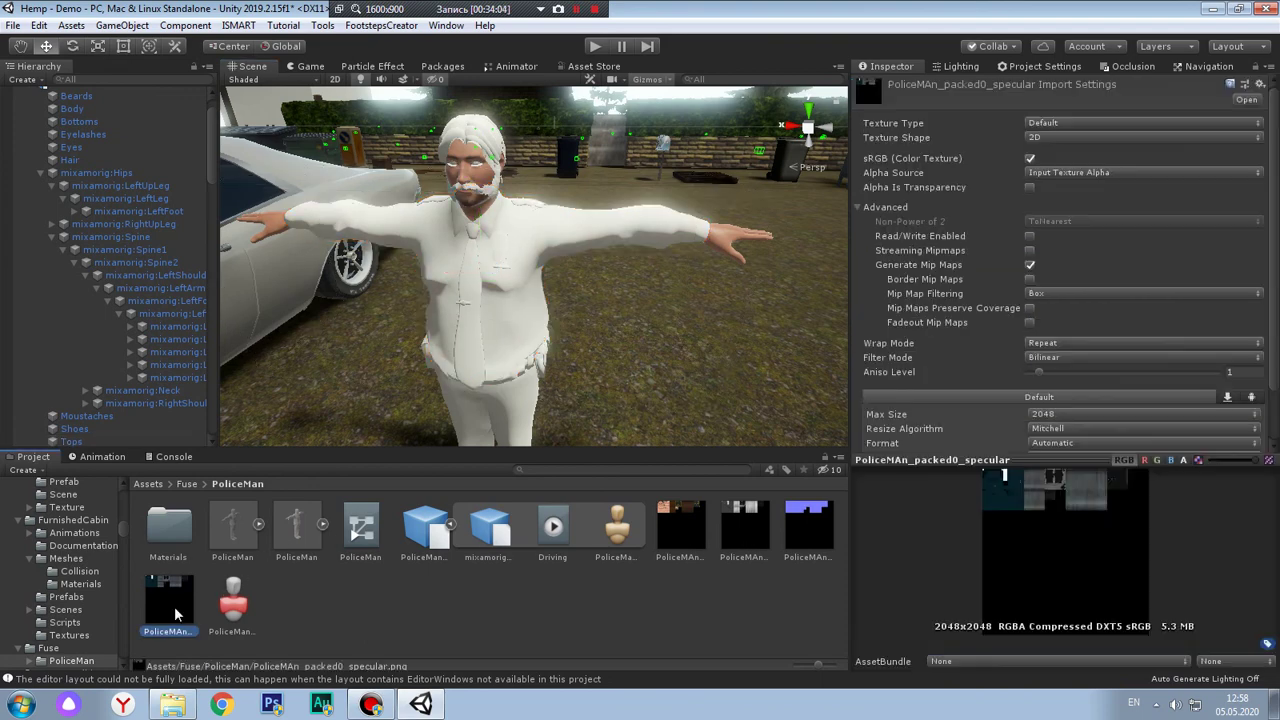
{"action": "left_click", "coordinate": [681, 535]}
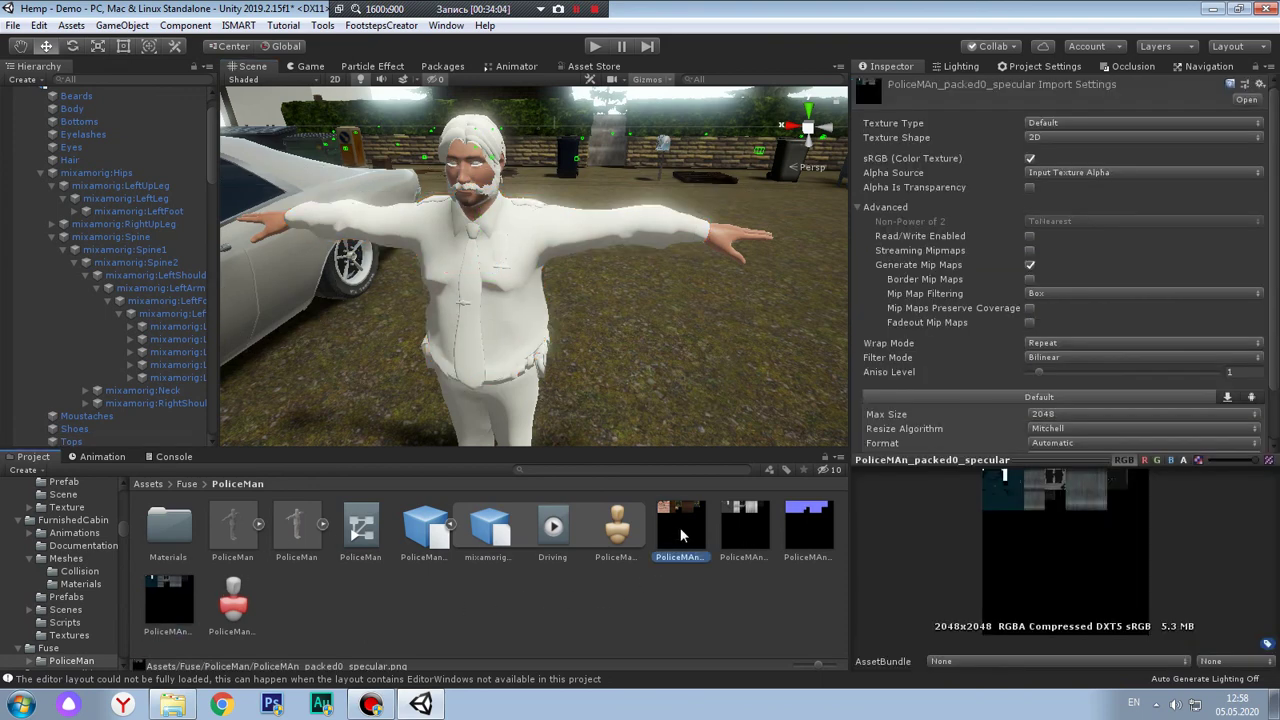
{"action": "left_click", "coordinate": [522, 314]}
{"action": "left_click", "coordinate": [522, 314]}
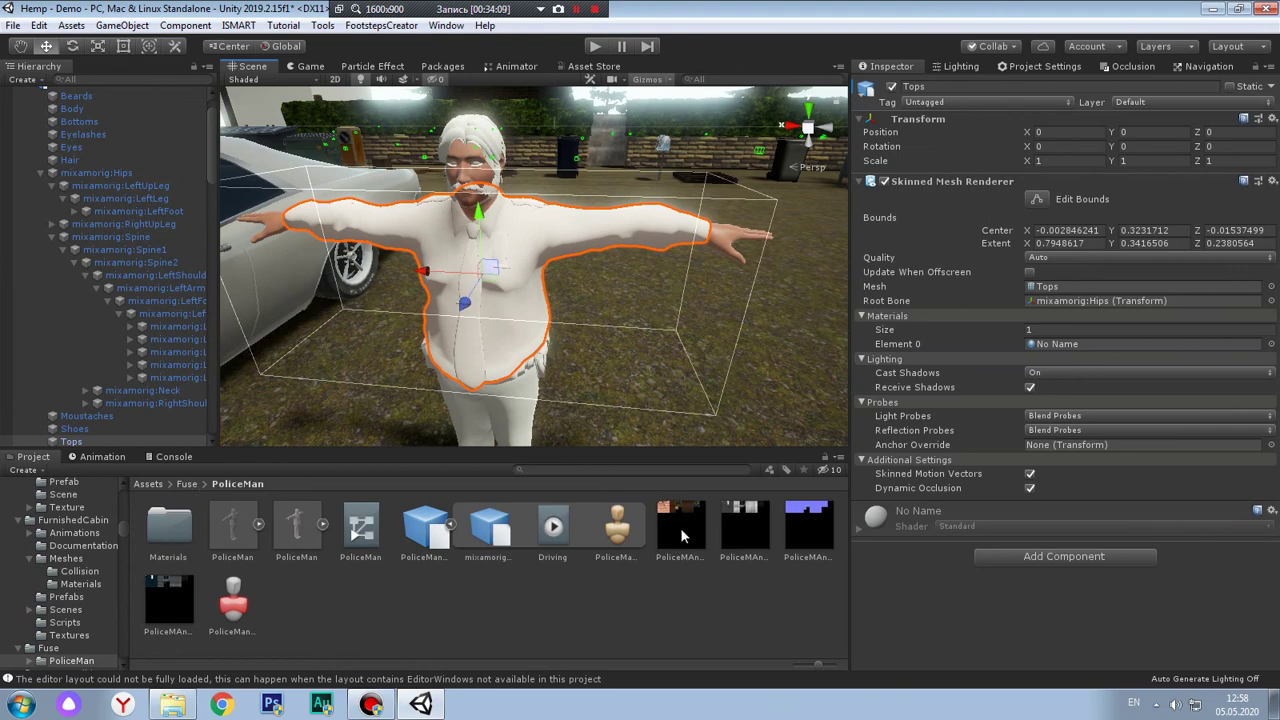
{"action": "left_click_drag", "start_coordinate": [680, 527], "coordinate": [527, 290]}
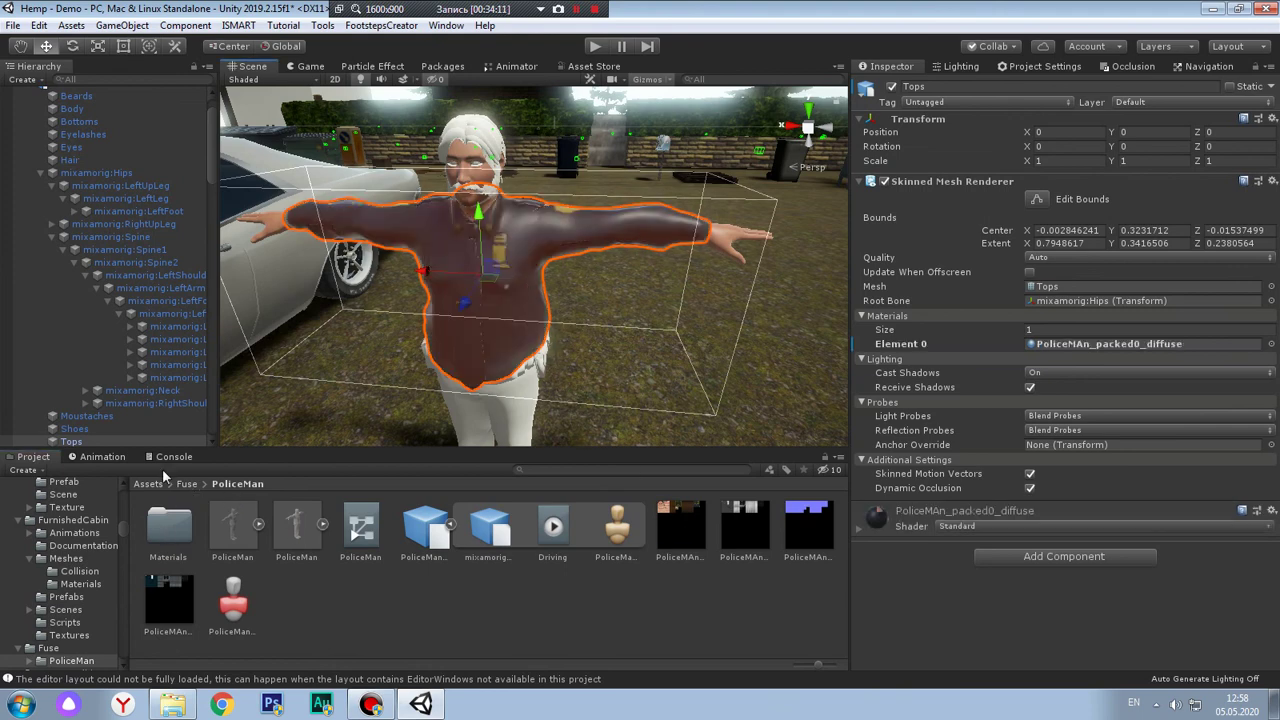
{"action": "left_click", "coordinate": [172, 556]}
{"action": "double_click", "coordinate": [176, 528]}
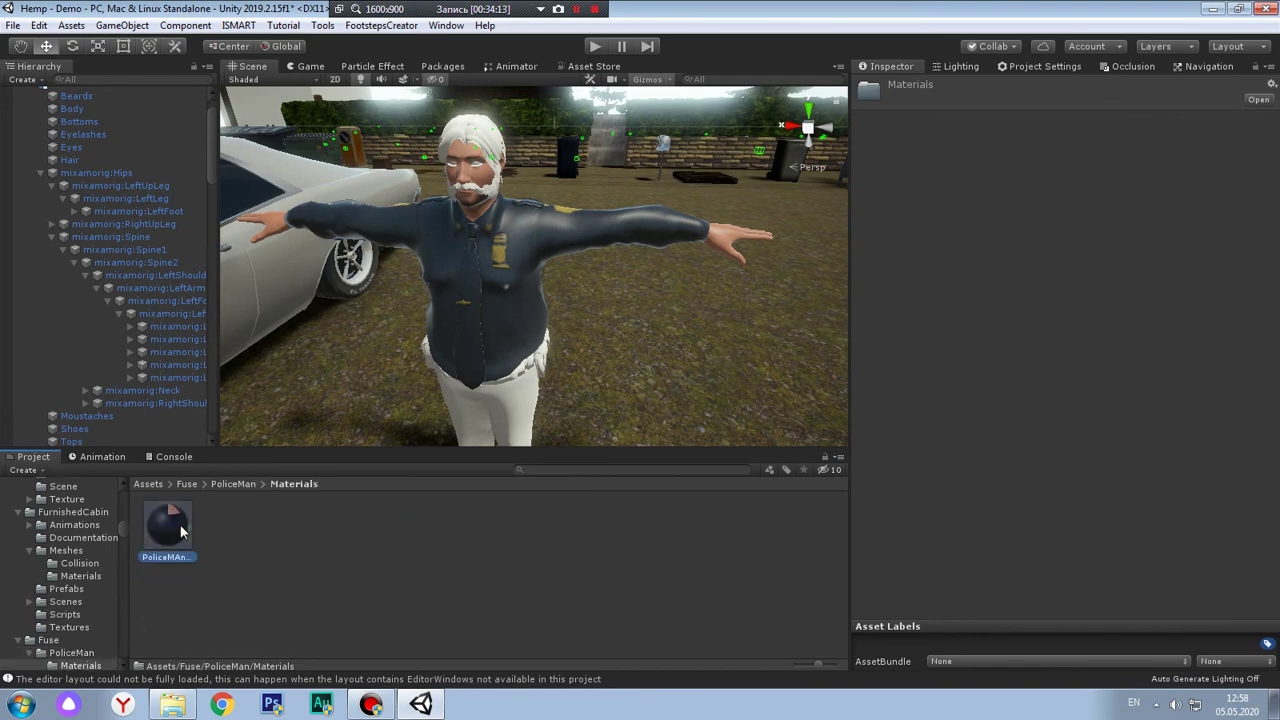
Duplicate the PoliceMAn_packed0_diffuse material with Ctrl+D and select all three materials
{"action": "left_click", "coordinate": [180, 525]}
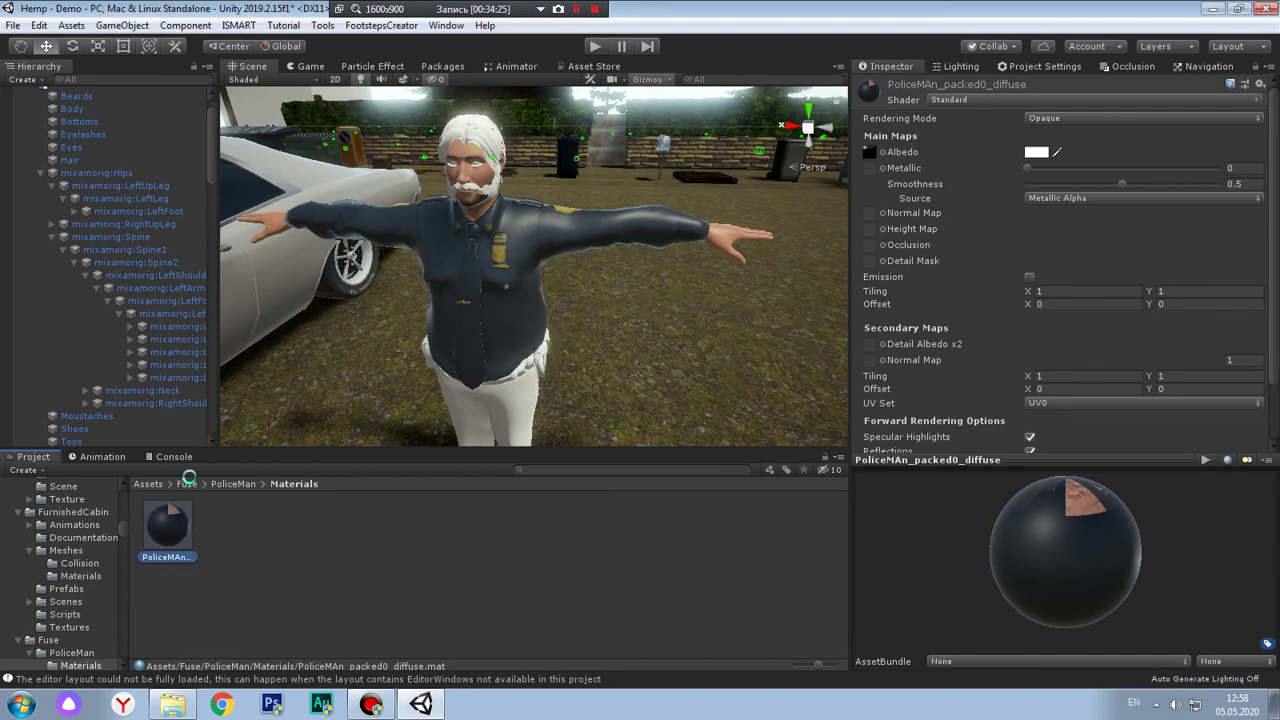
{"action": "key", "text": "ctrl+d"}
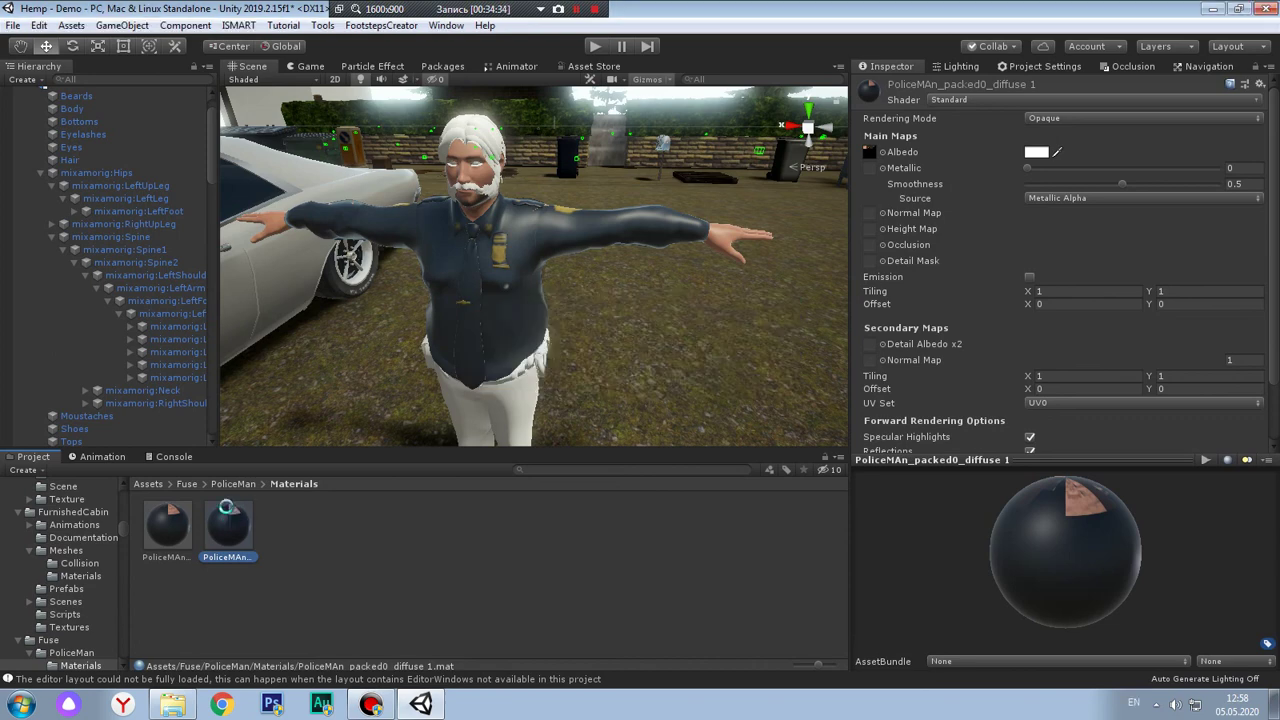
{"action": "left_click", "coordinate": [163, 531]}
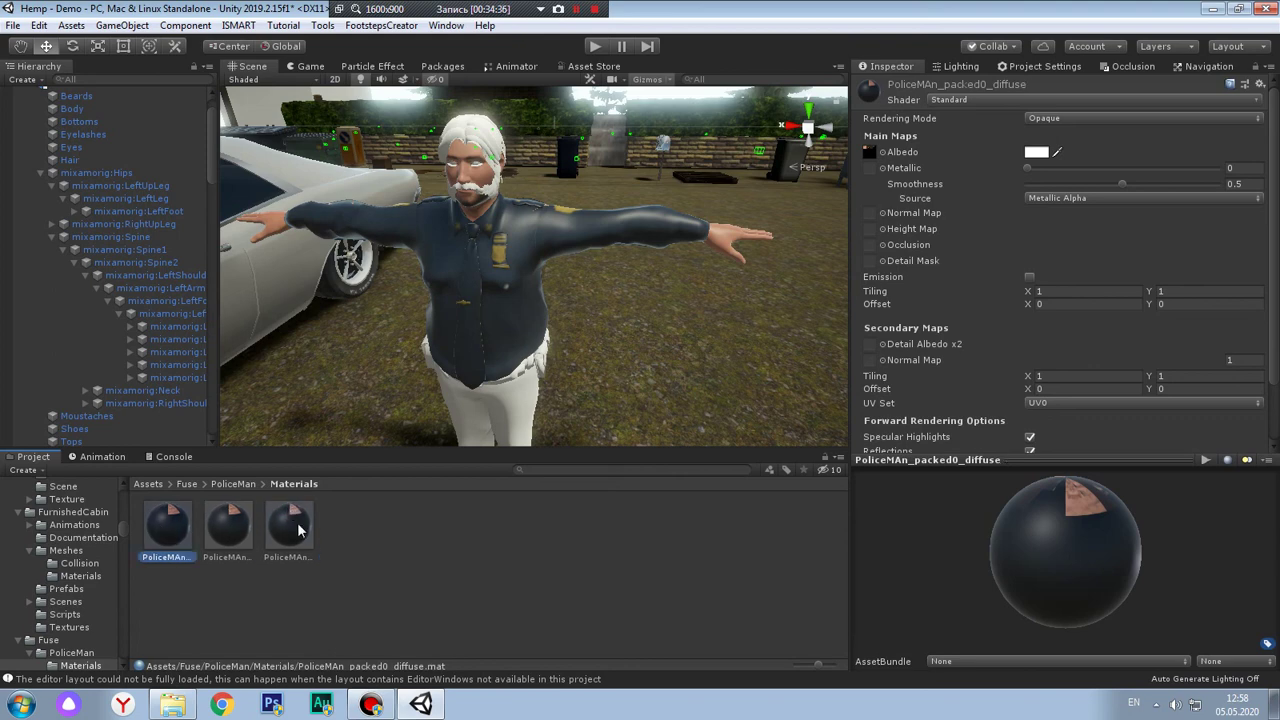
{"action": "left_click", "coordinate": [297, 529], "text": "shift"}
{"action": "left_click", "coordinate": [71, 652]}
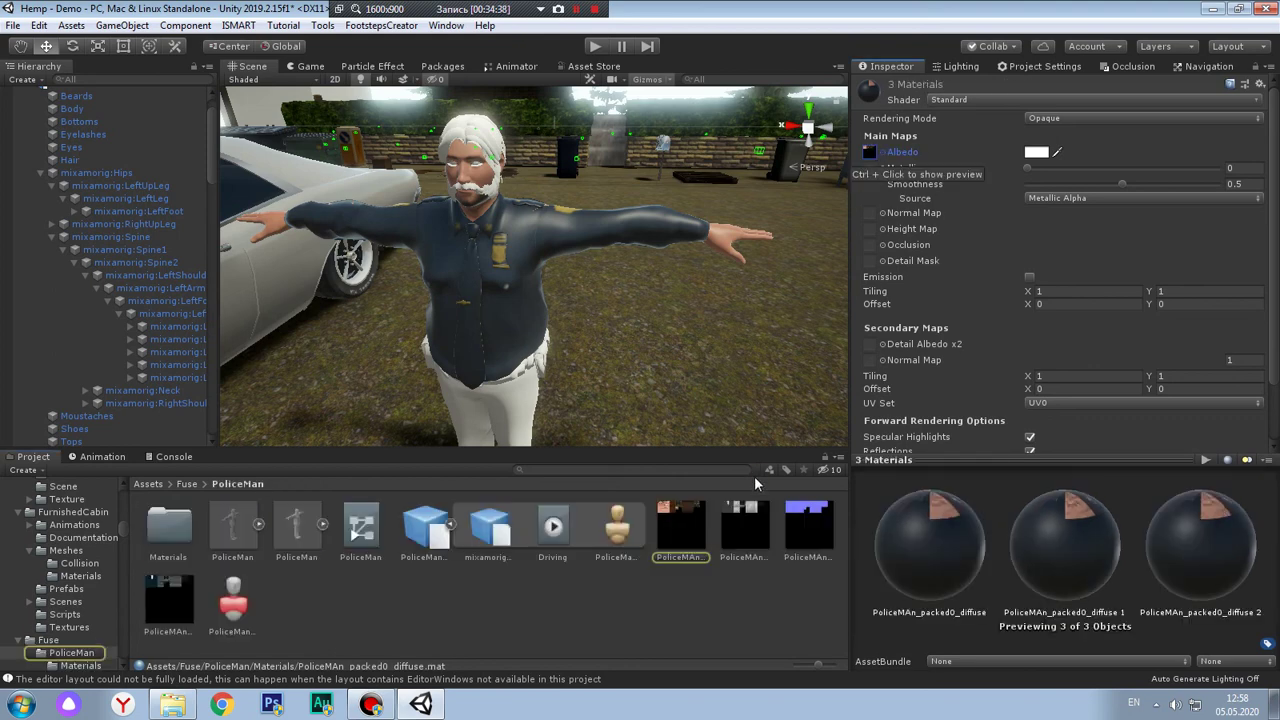
Assign the diffuse texture as the Albedo map and compare the specular and gloss textures
{"action": "mouse_move", "coordinate": [808, 525]}
{"action": "left_mouse_down"}
{"action": "mouse_move", "coordinate": [868, 185]}
{"action": "mouse_move", "coordinate": [870, 213]}
{"action": "left_mouse_up"}
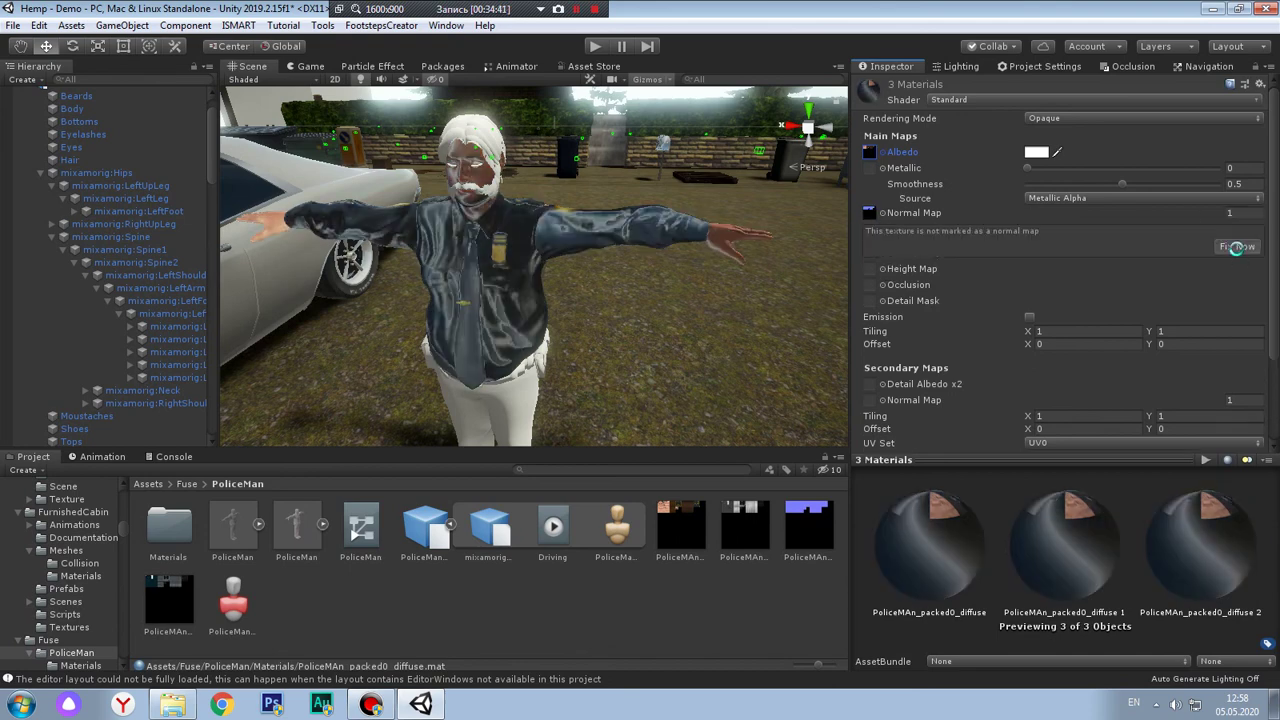
{"action": "left_click", "coordinate": [740, 538]}
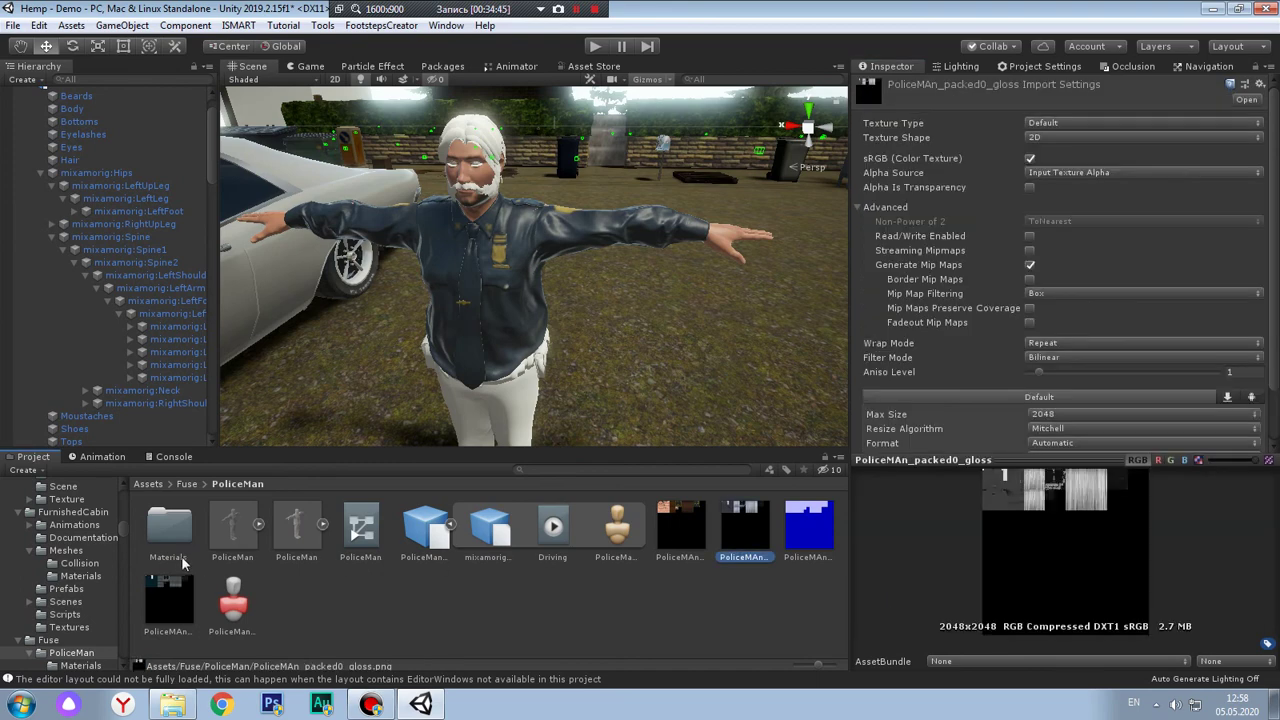
{"action": "left_click", "coordinate": [170, 604]}
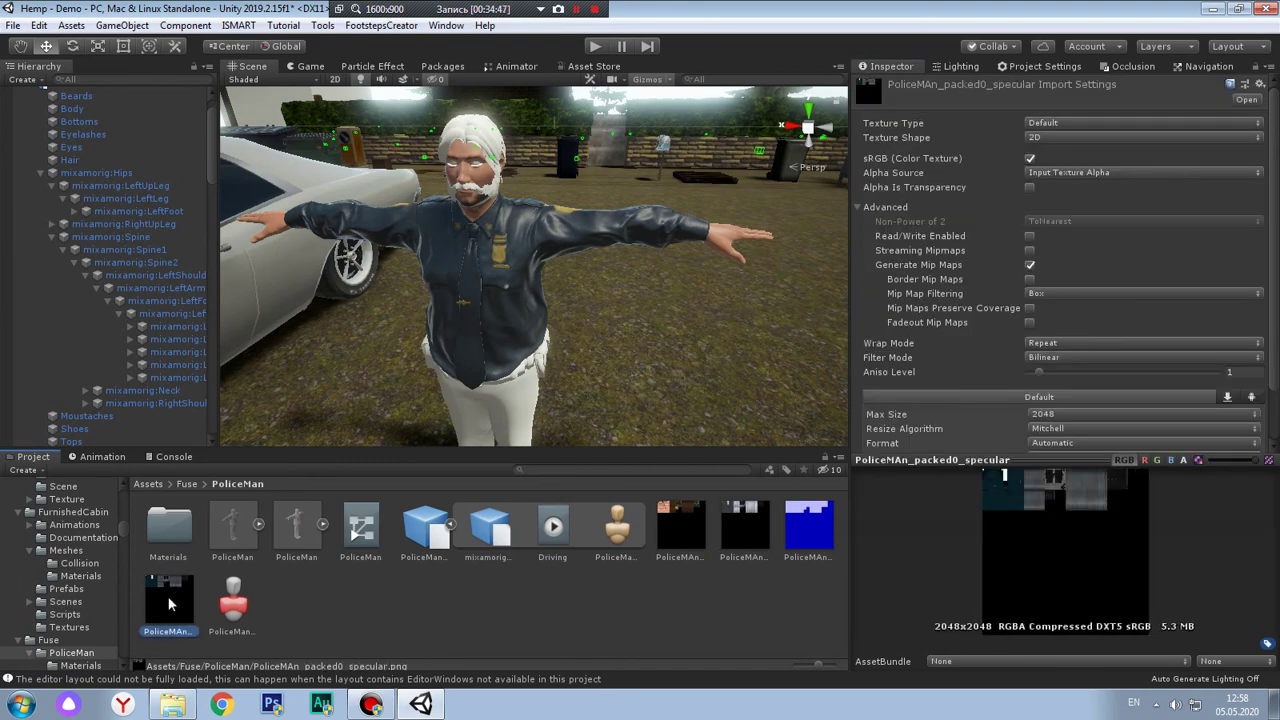
{"action": "left_click", "coordinate": [744, 548]}
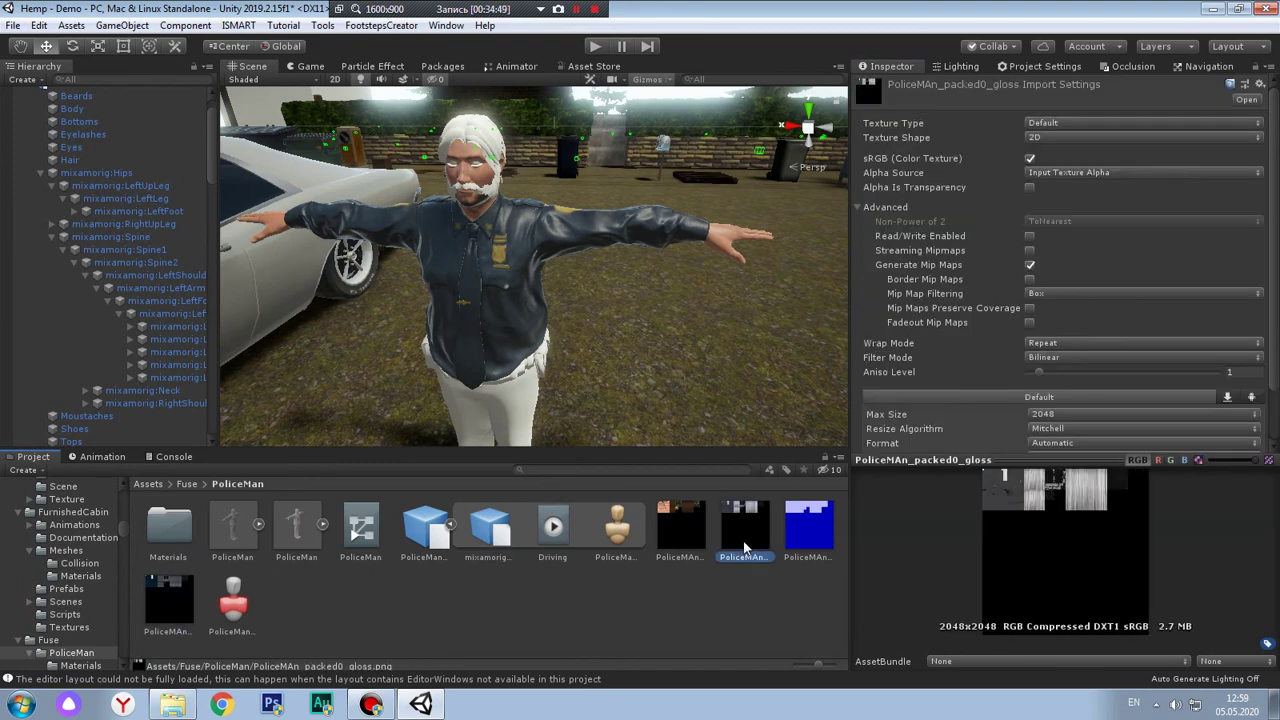
{"action": "key", "text": "Right"}
{"action": "key", "text": "Left"}
{"action": "key", "text": "Home"}
{"action": "key", "text": "Return"}
{"action": "key", "text": "BackSpace"}
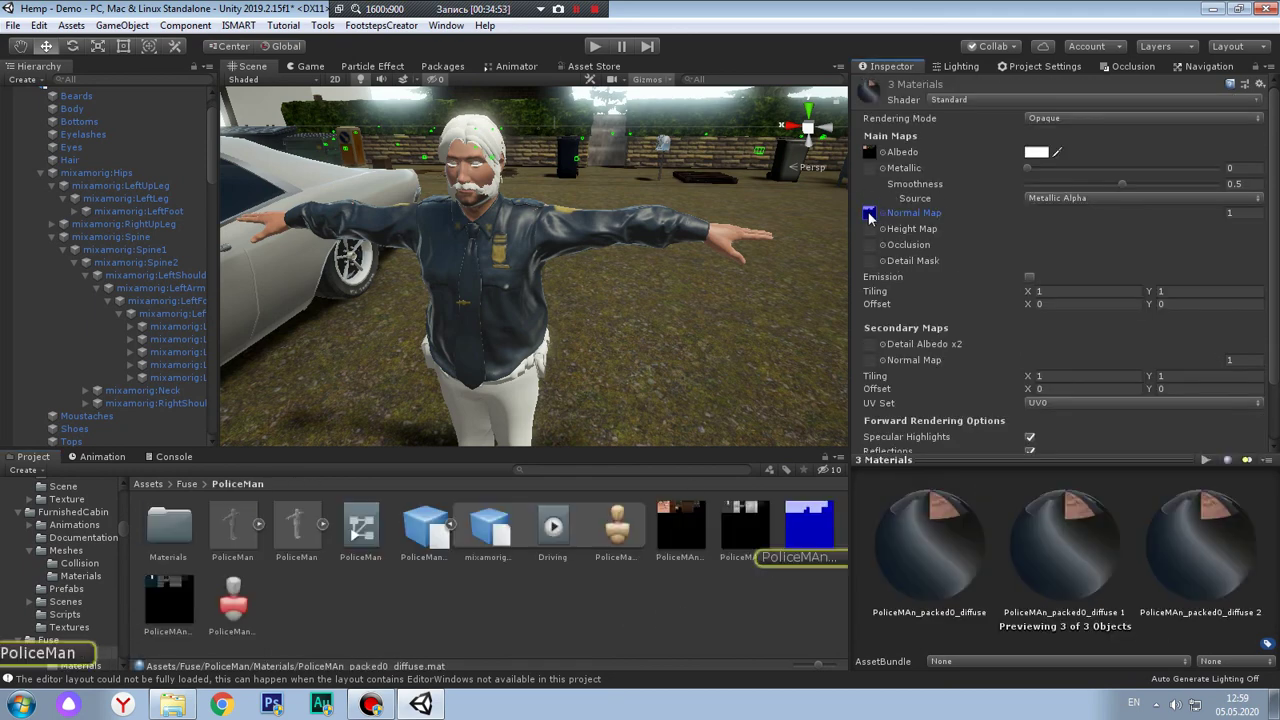
Assign the Metallic and Occlusion maps and set the occlusion strength to 0.4
{"action": "left_click_drag", "start_coordinate": [907, 243], "coordinate": [869, 167]}
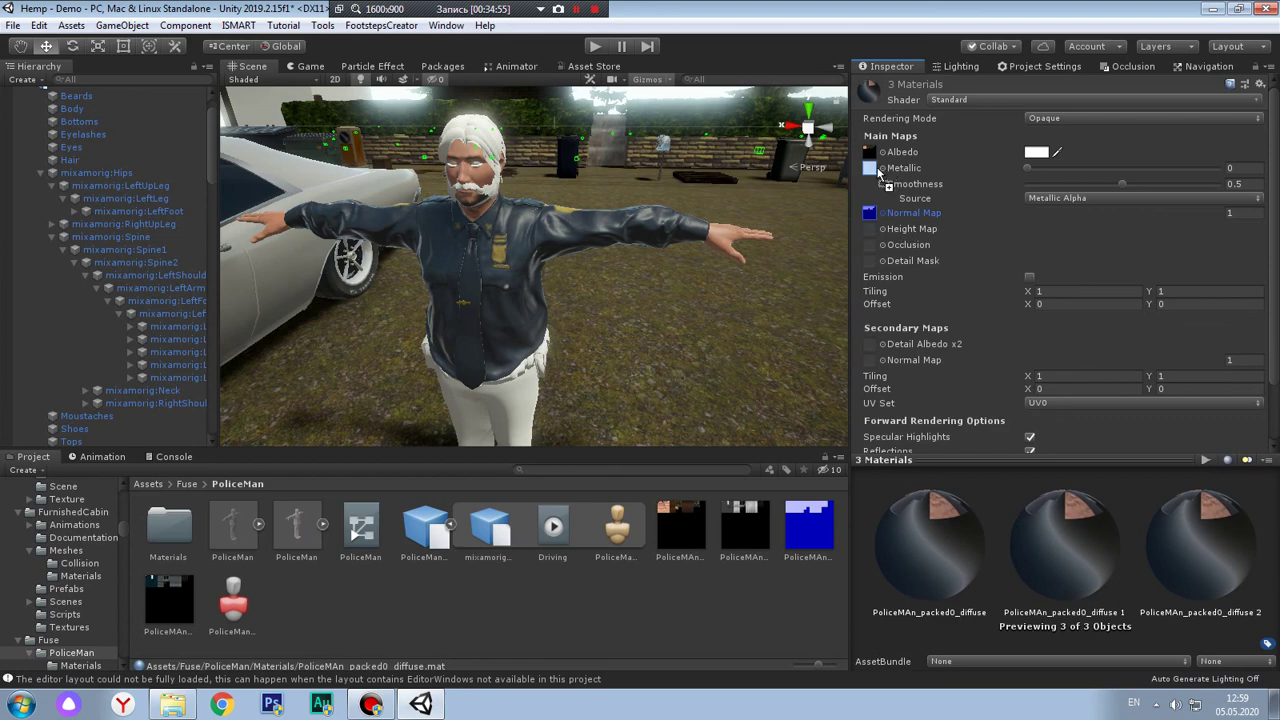
{"action": "left_click_drag", "start_coordinate": [999, 165], "coordinate": [1042, 186]}
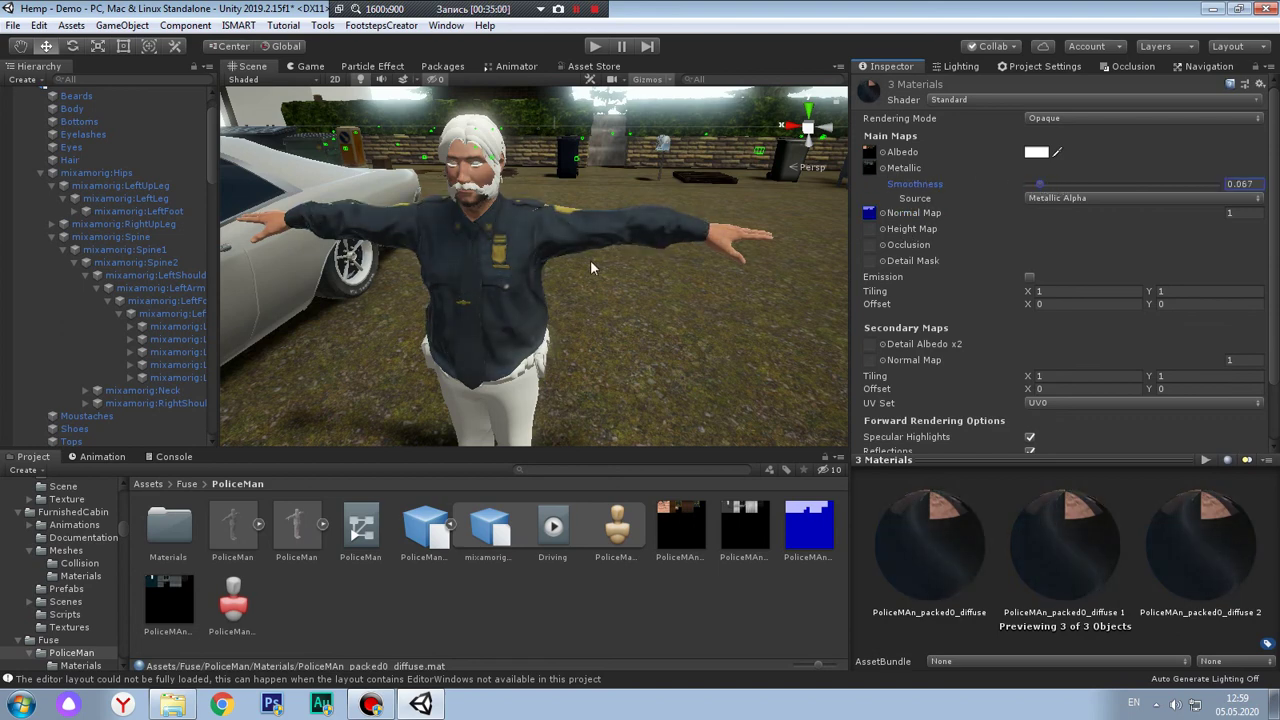
{"action": "left_click_drag", "start_coordinate": [765, 535], "coordinate": [873, 243]}
{"action": "key", "text": "ctrl+z"}
{"action": "left_click_drag", "start_coordinate": [745, 525], "coordinate": [880, 250]}
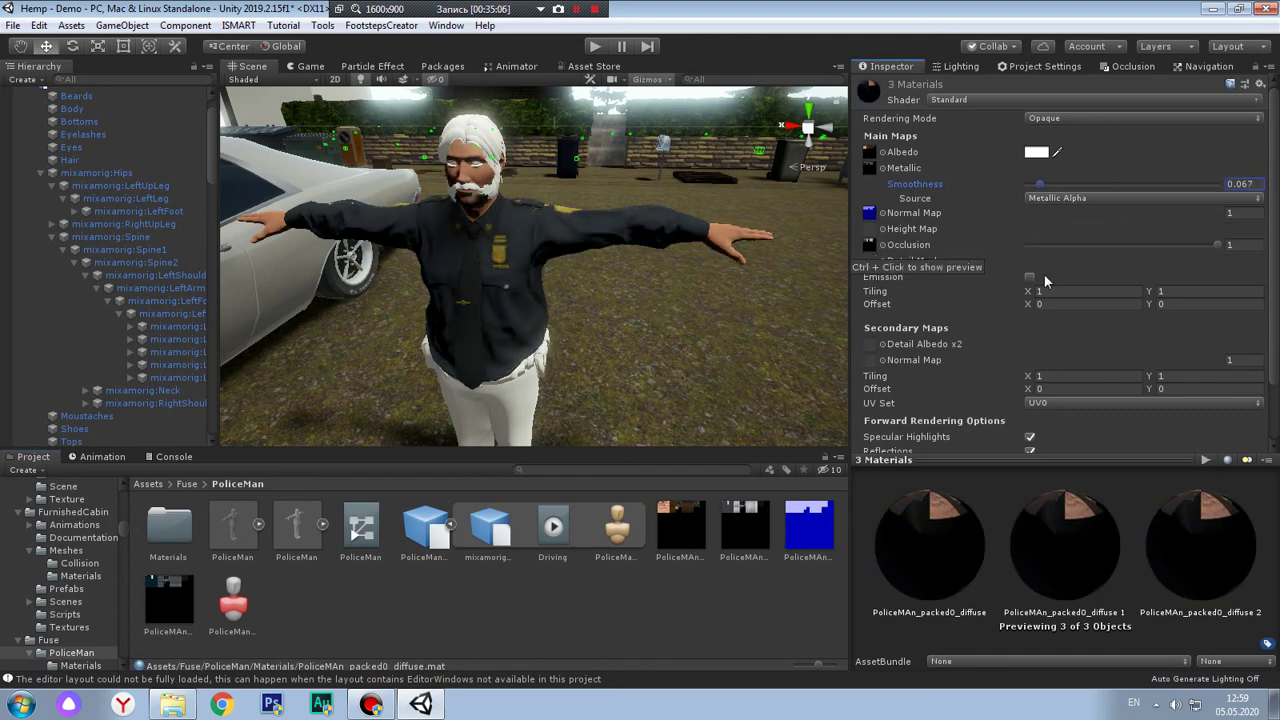
{"action": "left_click_drag", "start_coordinate": [1053, 247], "coordinate": [1222, 246]}
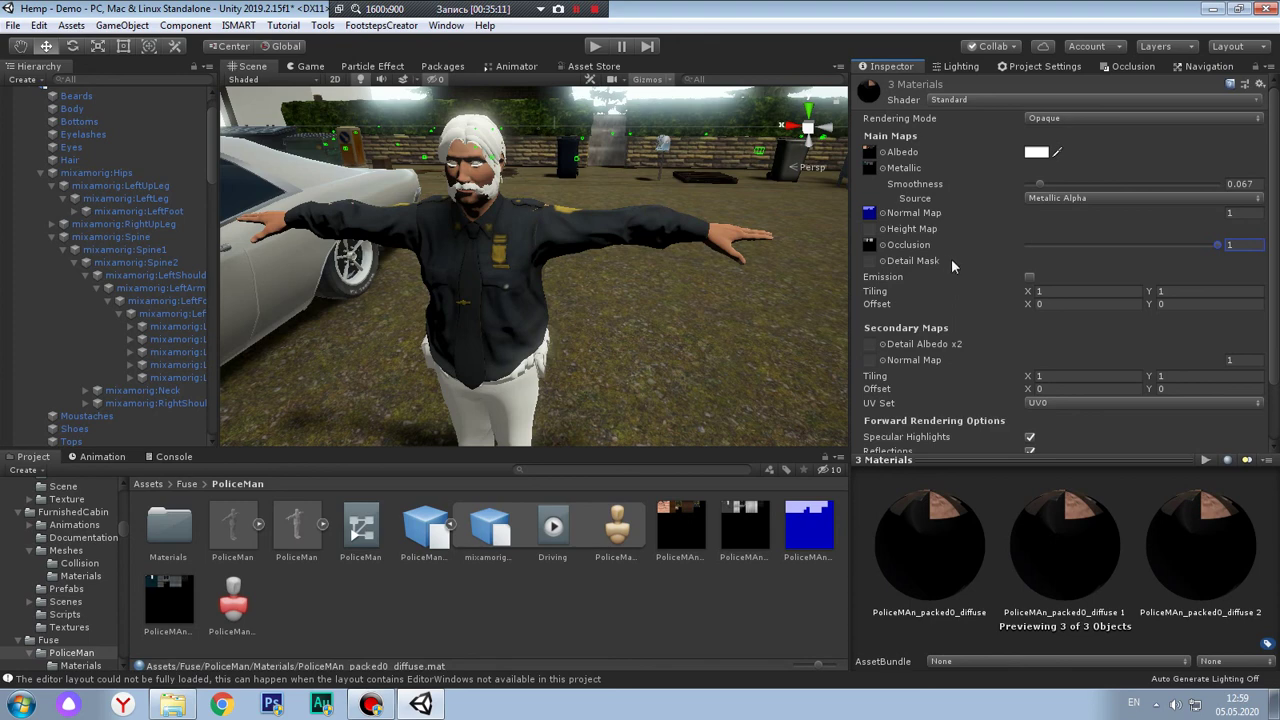
{"action": "left_click_drag", "start_coordinate": [1068, 243], "coordinate": [1052, 248]}
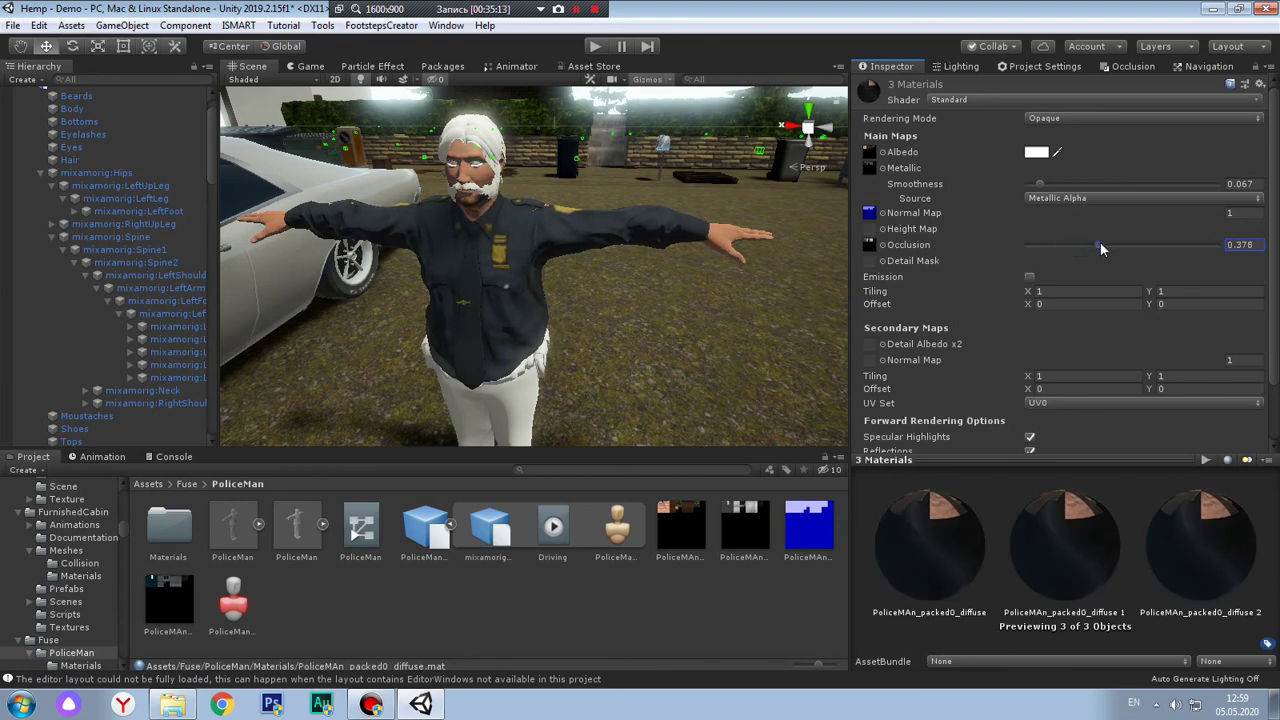
{"action": "left_click_drag", "start_coordinate": [1248, 252], "coordinate": [1236, 248]}
{"action": "type", "text": "4"}
{"action": "double_click", "coordinate": [170, 524]}
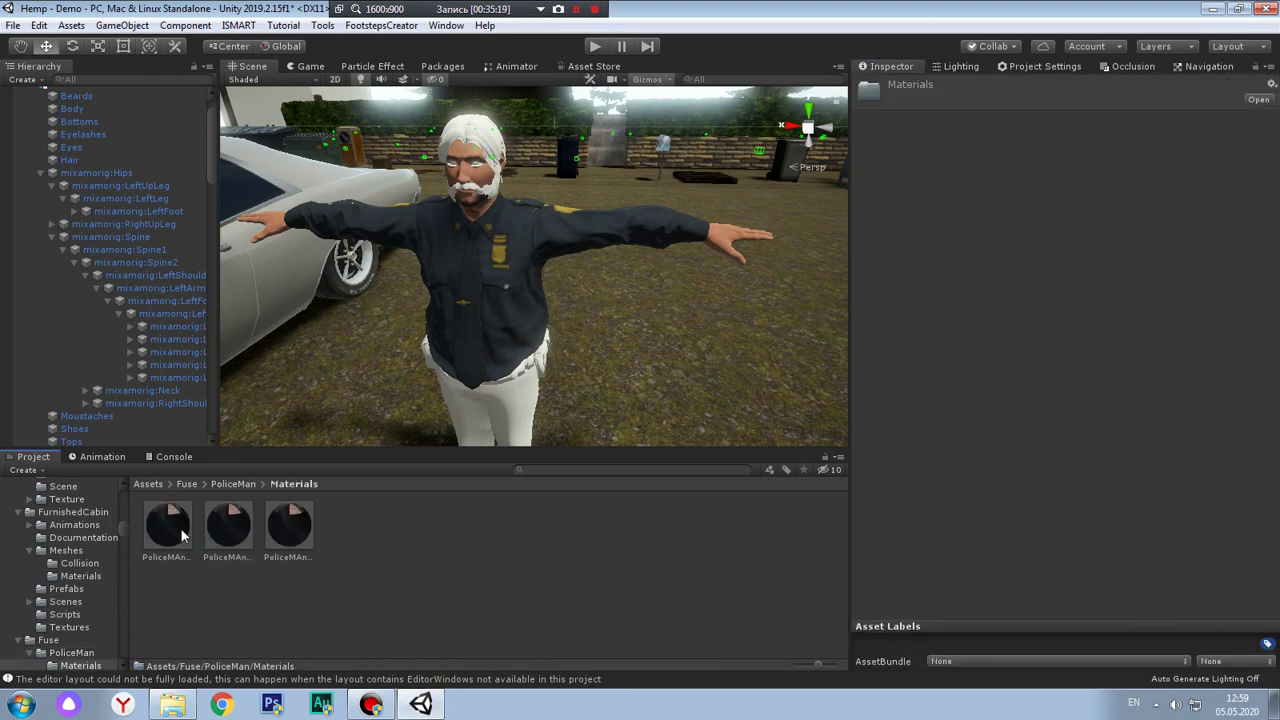
Raise the first material's smoothness and apply materials to the uniform and hair
{"action": "left_click", "coordinate": [181, 531]}
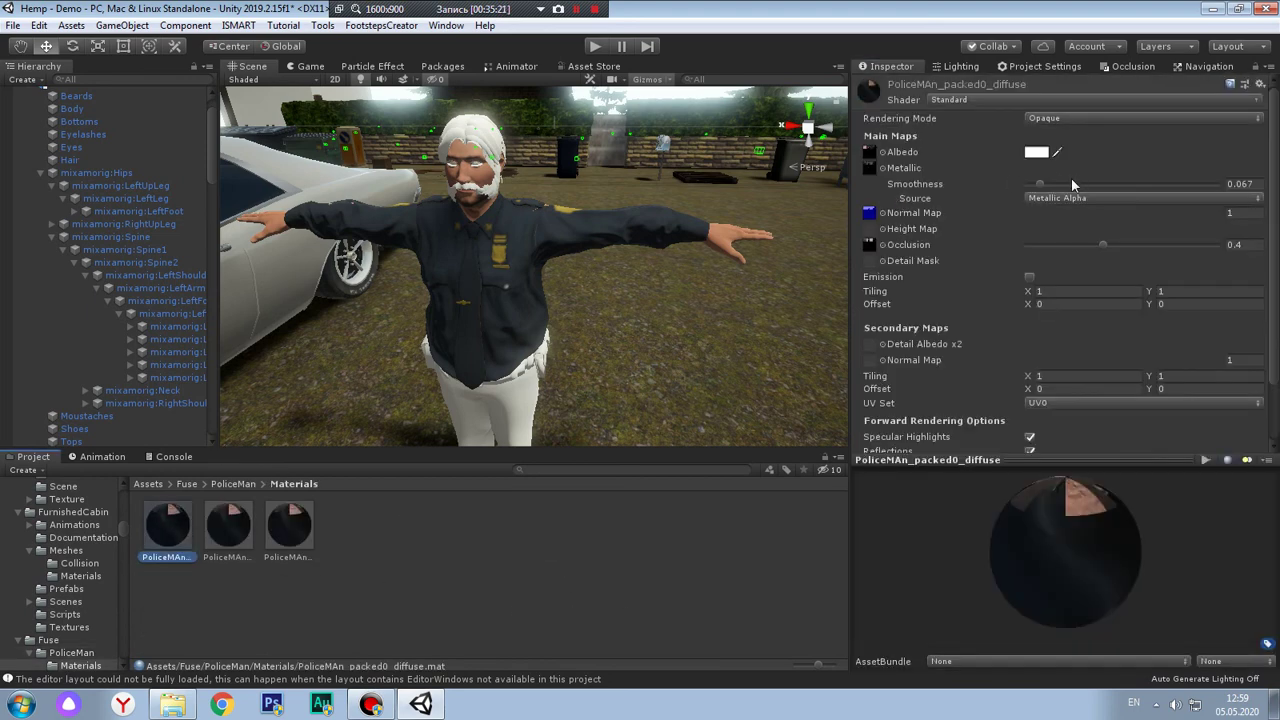
{"action": "left_click_drag", "start_coordinate": [1048, 182], "coordinate": [1090, 190]}
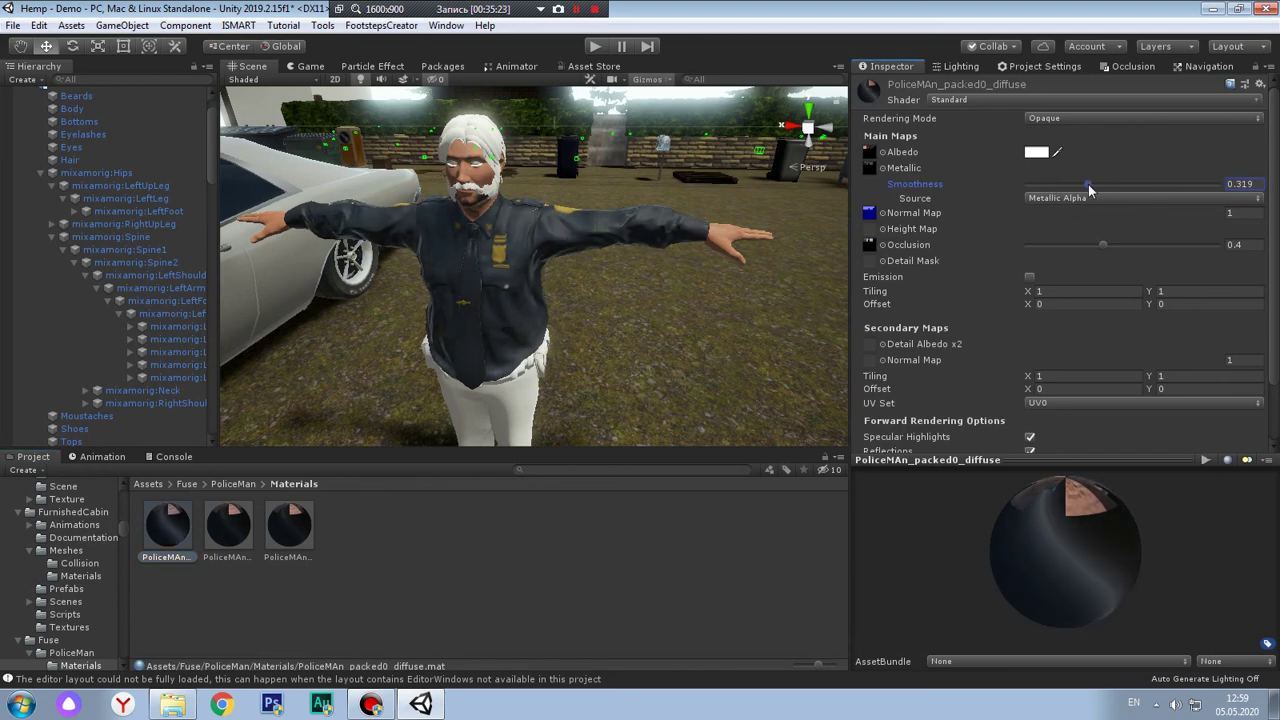
{"action": "left_click", "coordinate": [160, 530]}
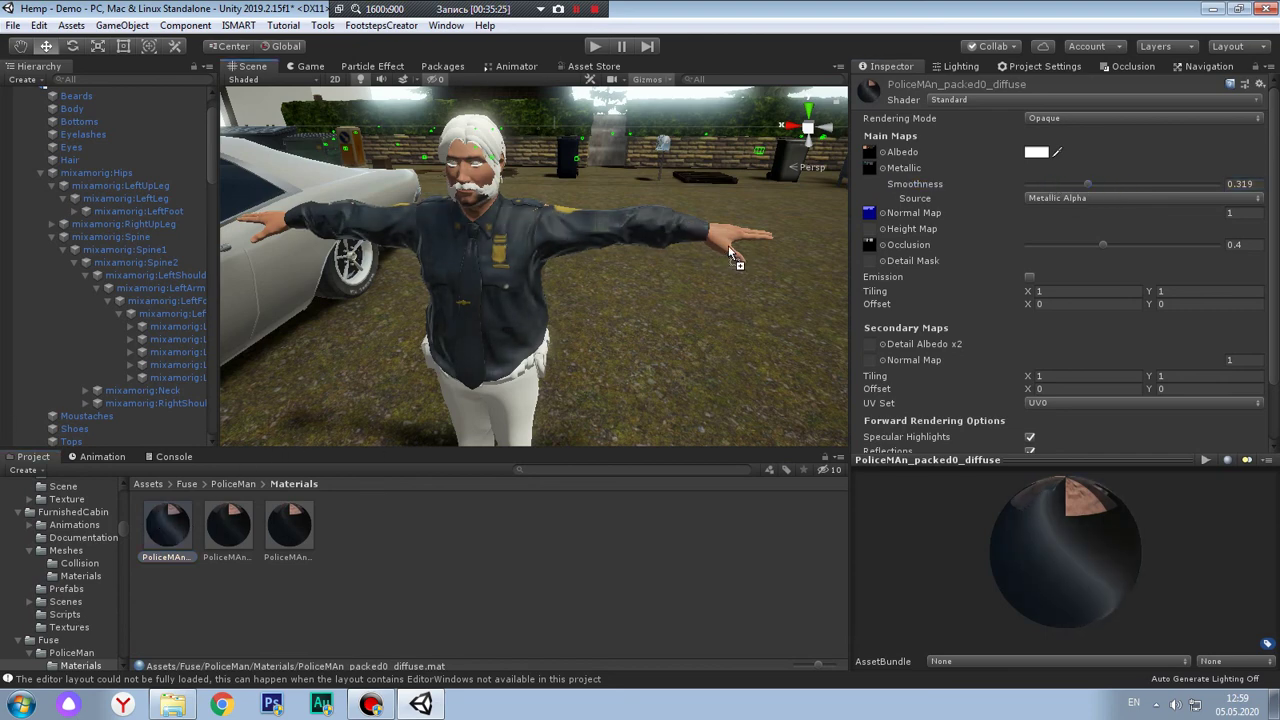
{"action": "left_click_drag", "start_coordinate": [228, 525], "coordinate": [444, 362]}
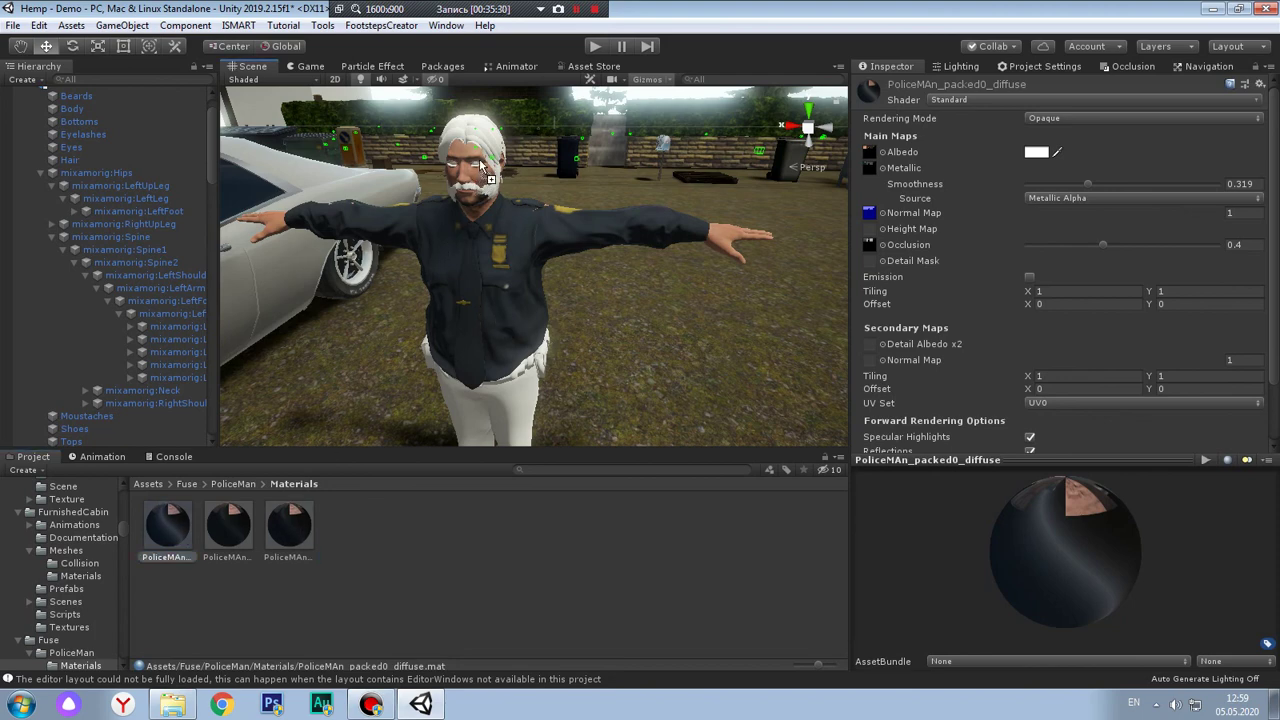
{"action": "left_click_drag", "start_coordinate": [300, 537], "coordinate": [488, 152]}
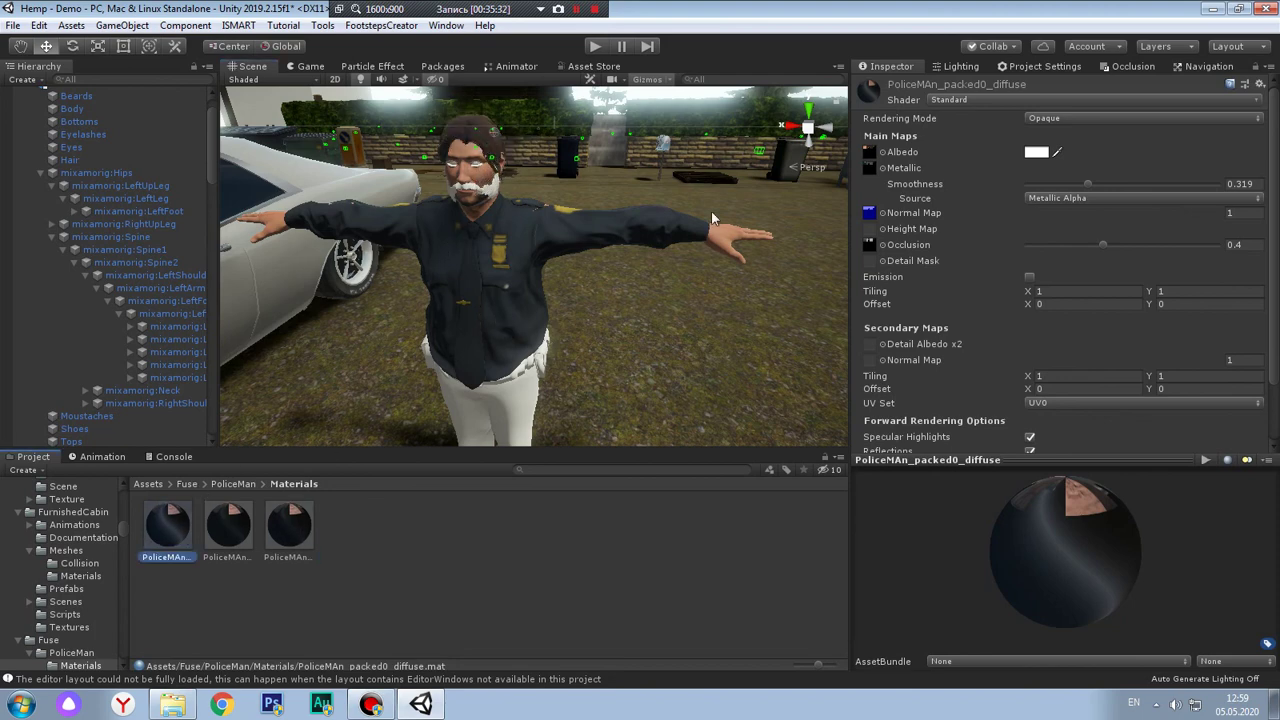
{"action": "mouse_move", "coordinate": [711, 211]}
{"action": "right_mouse_down", "text": "alt"}
{"action": "mouse_move", "coordinate": [528, 280]}
{"action": "mouse_move", "coordinate": [380, 309]}
{"action": "mouse_move", "coordinate": [571, 300]}
{"action": "mouse_move", "coordinate": [451, 305]}
{"action": "mouse_move", "coordinate": [1118, 180]}
{"action": "right_mouse_up", "text": "alt"}
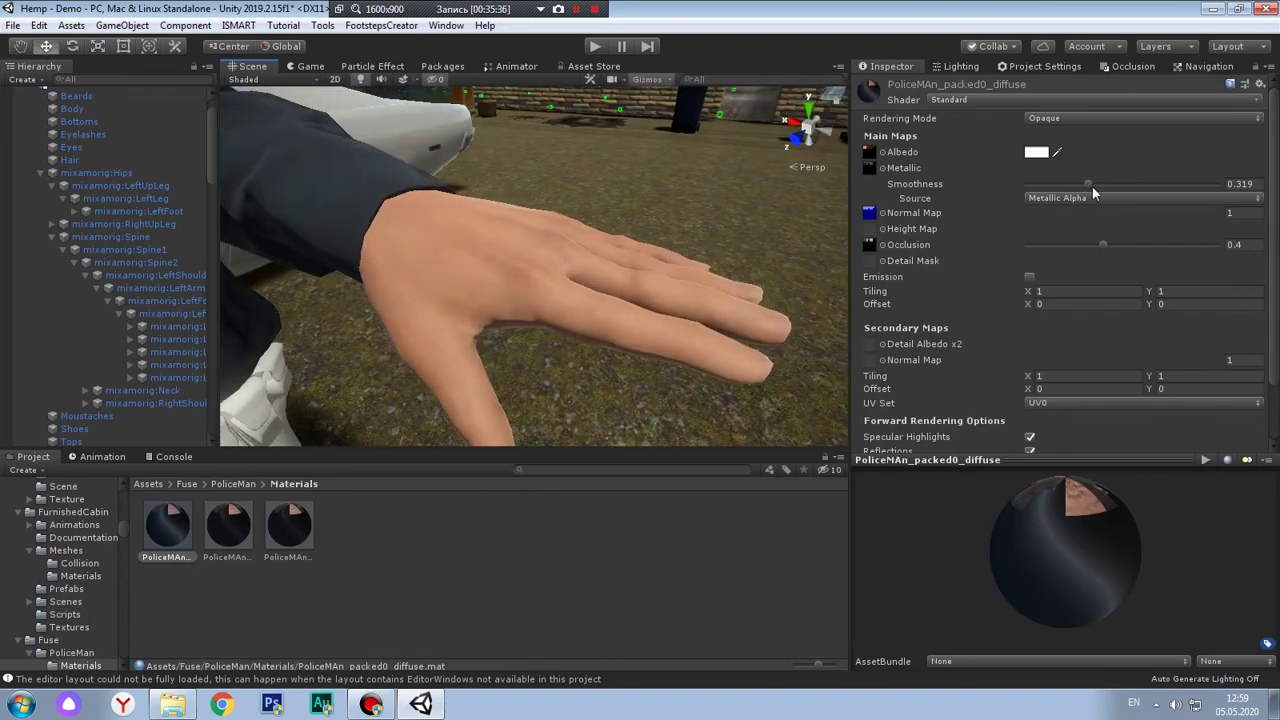
Push the first material's smoothness to 0.449 and inspect it near the policeman's hand
{"action": "mouse_move", "coordinate": [1092, 186]}
{"action": "left_mouse_down"}
{"action": "mouse_move", "coordinate": [1151, 185]}
{"action": "mouse_move", "coordinate": [1116, 198]}
{"action": "left_mouse_up"}
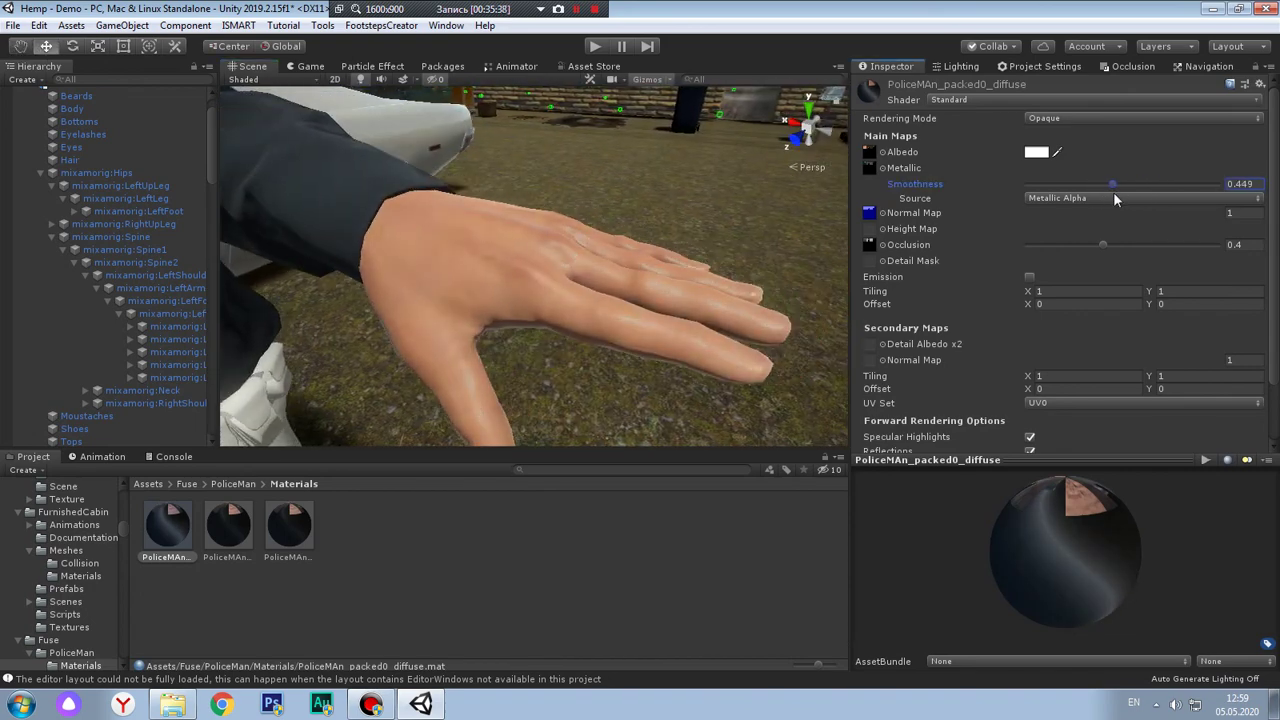
{"action": "double_click", "coordinate": [1243, 185]}
{"action": "left_click", "coordinate": [695, 495]}
{"action": "scroll", "coordinate": [597, 256], "scroll_direction": "down", "scroll_amount": 5}
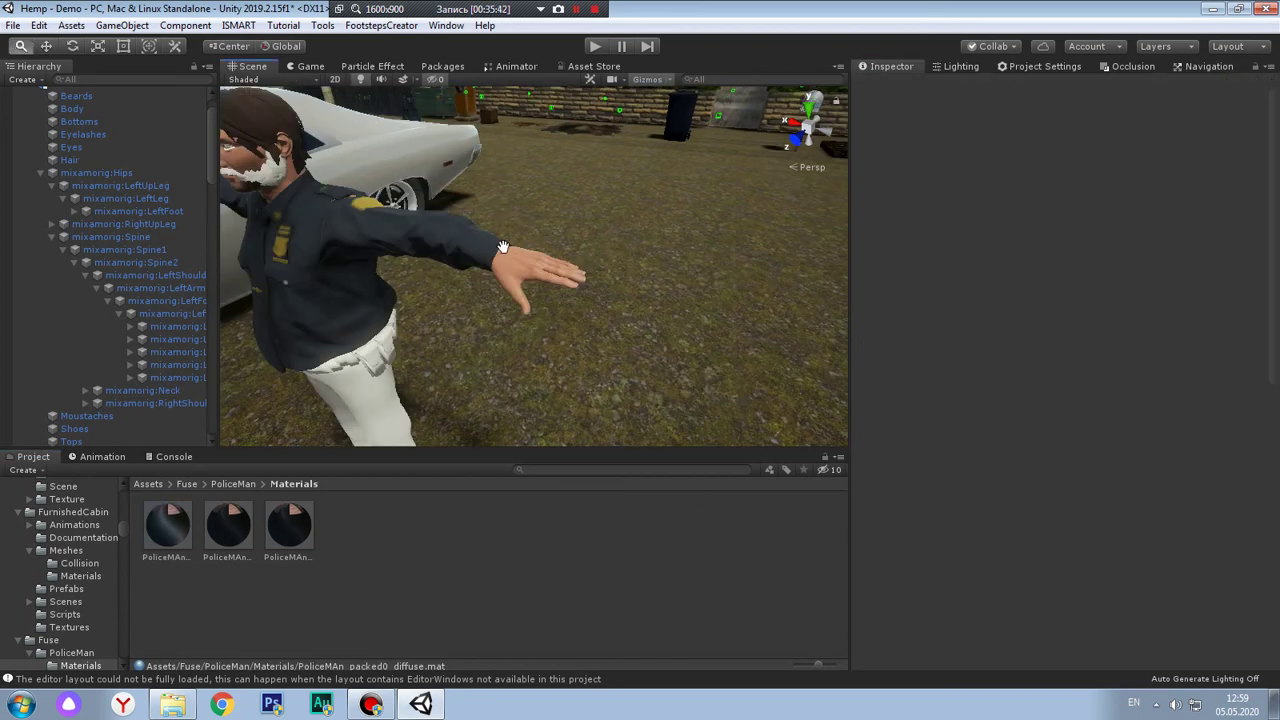
{"action": "right_click_drag", "start_coordinate": [597, 256], "coordinate": [744, 278]}
{"action": "left_click_drag", "start_coordinate": [744, 285], "coordinate": [474, 204], "text": "alt"}
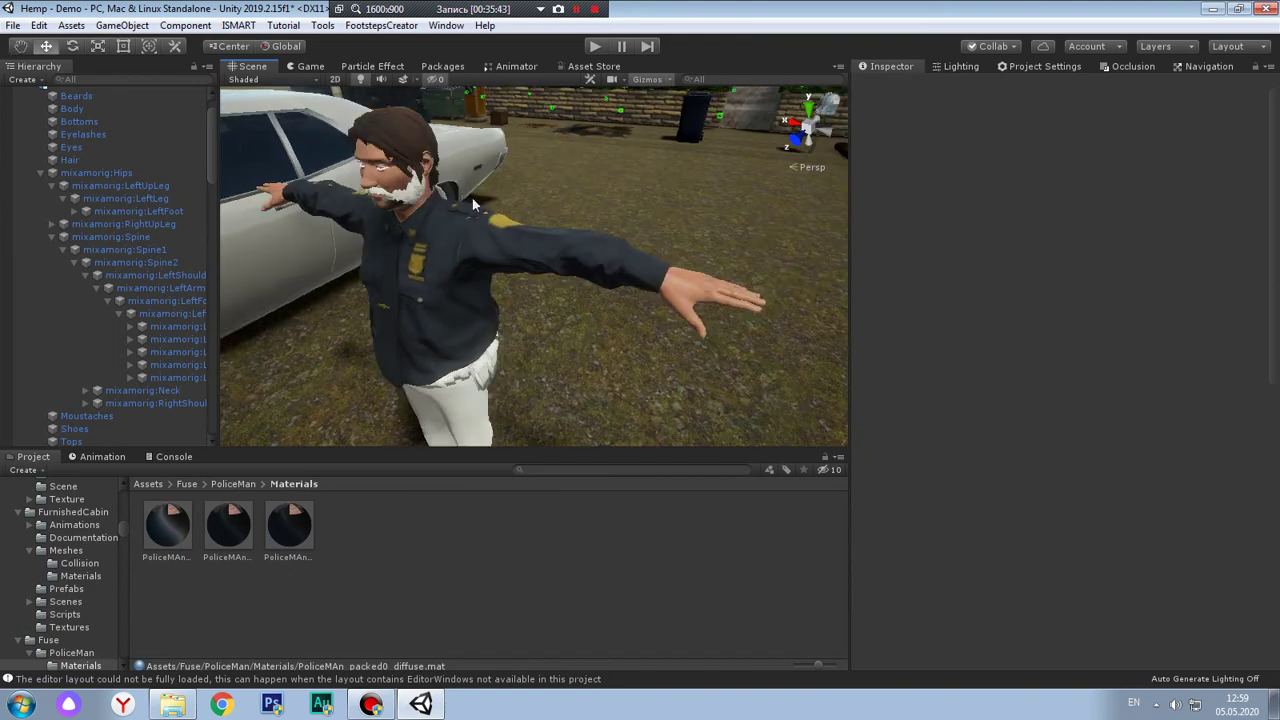
{"action": "scroll", "coordinate": [565, 274], "scroll_direction": "down", "scroll_amount": 3}
{"action": "right_click_drag", "start_coordinate": [565, 274], "coordinate": [600, 280]}
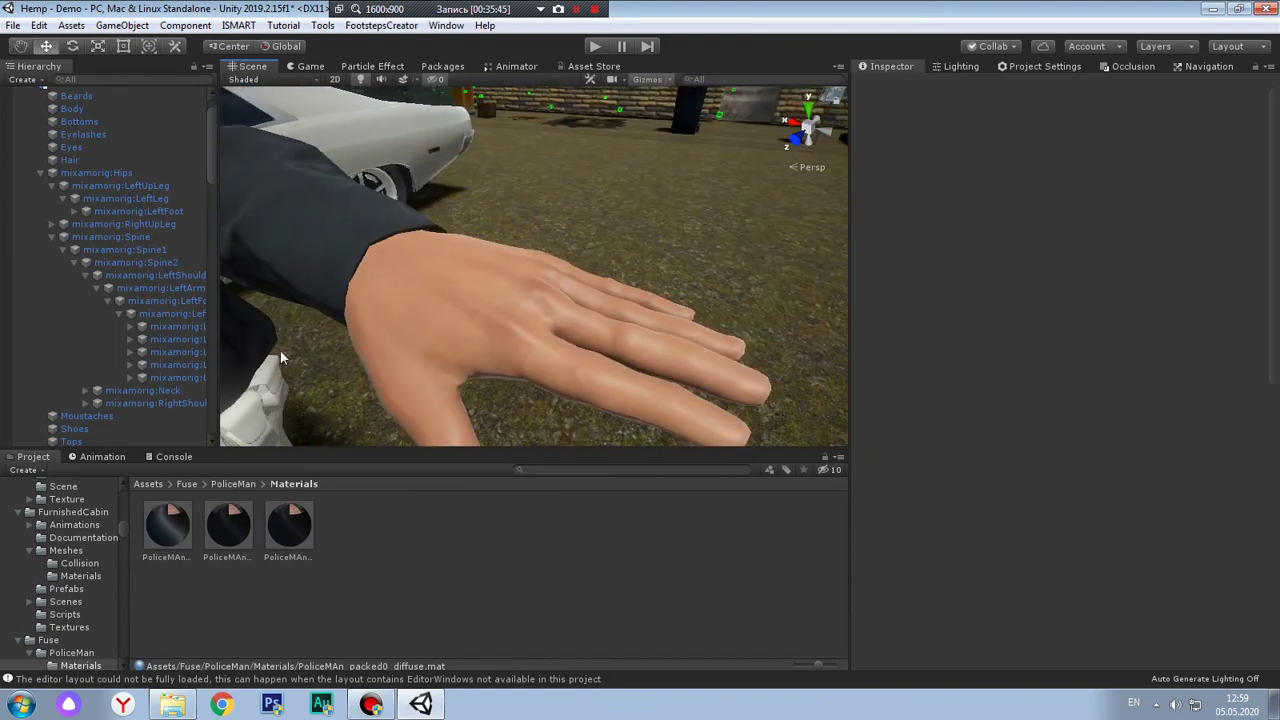
Retype the first material's smoothness value to lower it toward 0.36
{"action": "left_click", "coordinate": [246, 528]}
{"action": "left_click", "coordinate": [180, 536]}
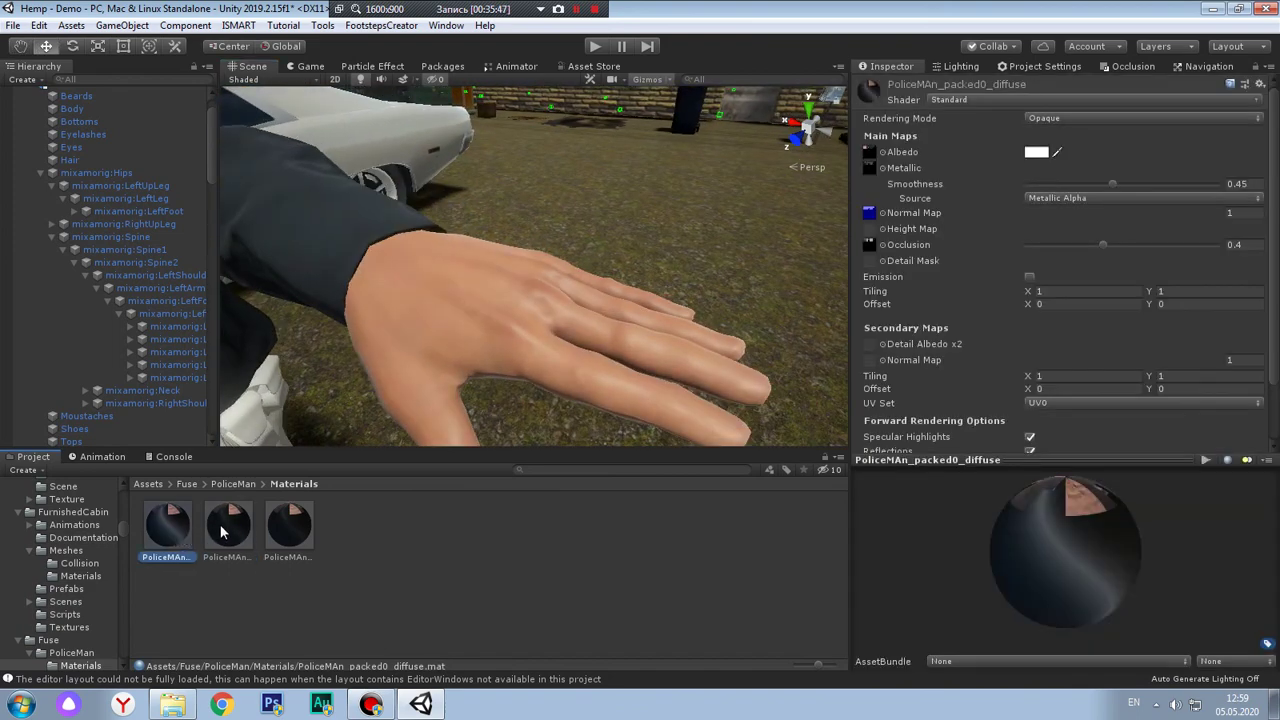
{"action": "left_click", "coordinate": [1241, 184]}
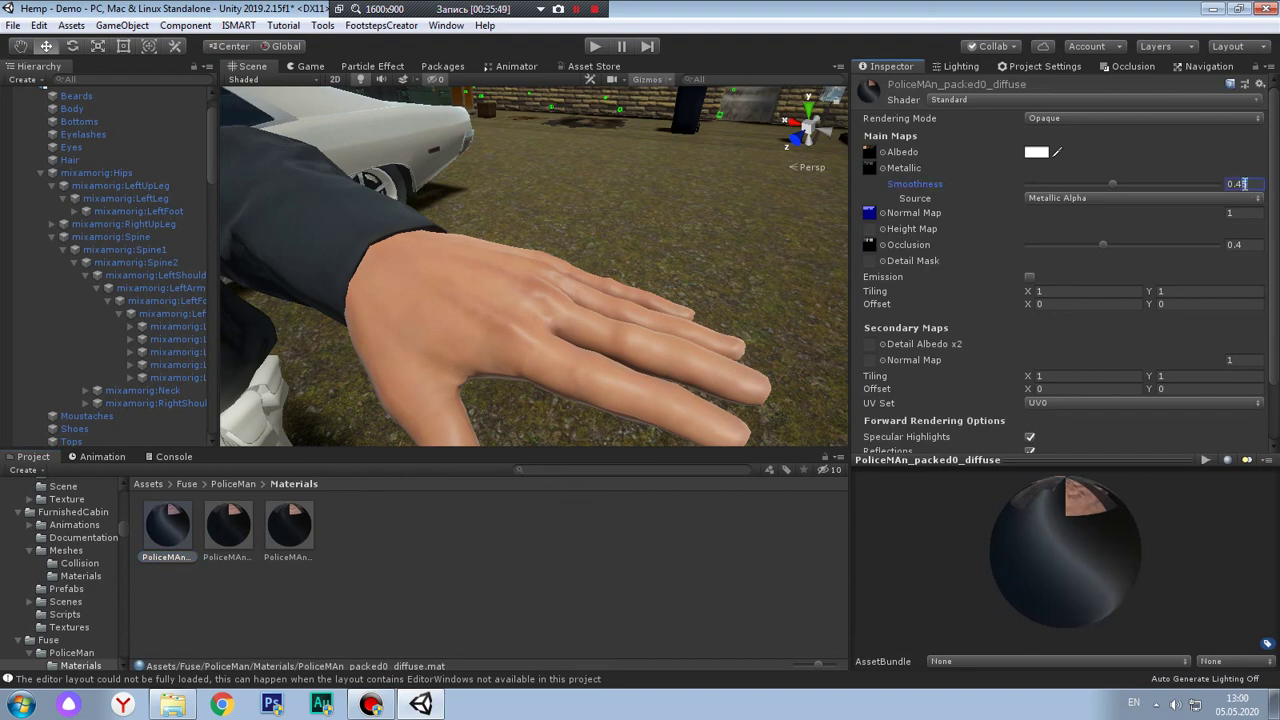
{"action": "key", "text": "BackSpace"}
{"action": "type", "text": "35"}
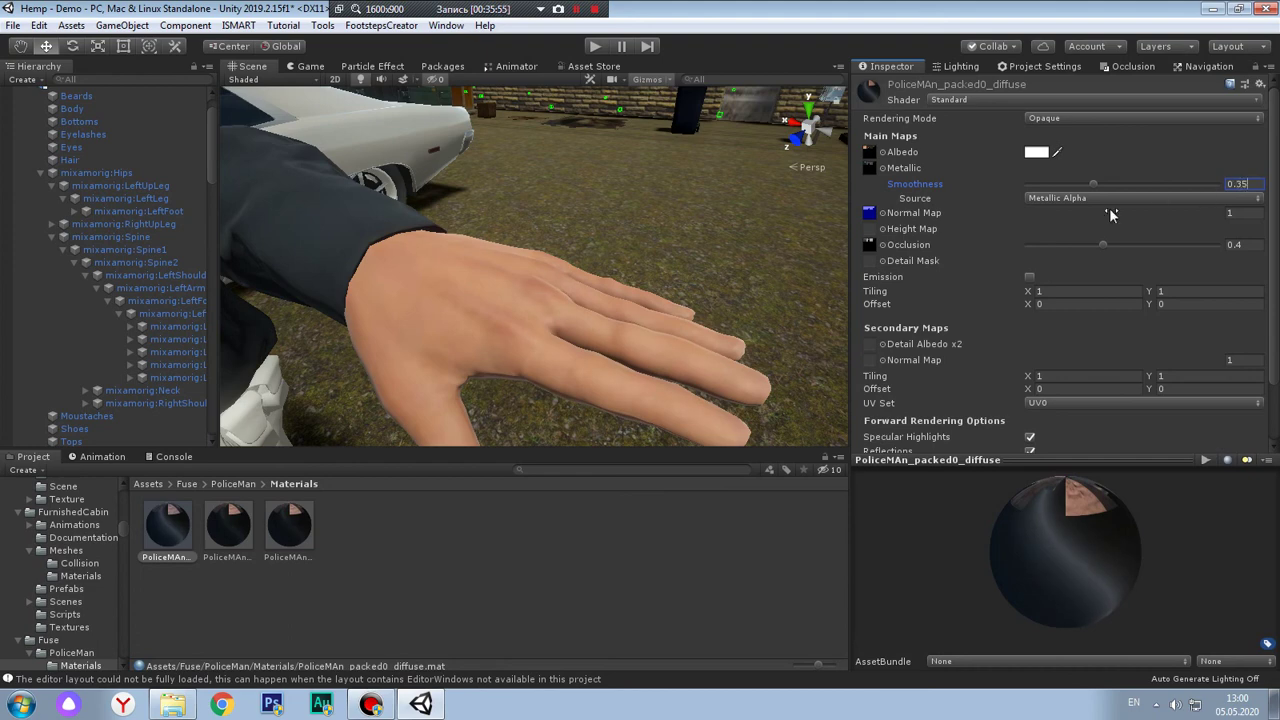
{"action": "left_click", "coordinate": [616, 598]}
{"action": "scroll", "coordinate": [368, 226], "scroll_direction": "down", "scroll_amount": 3}
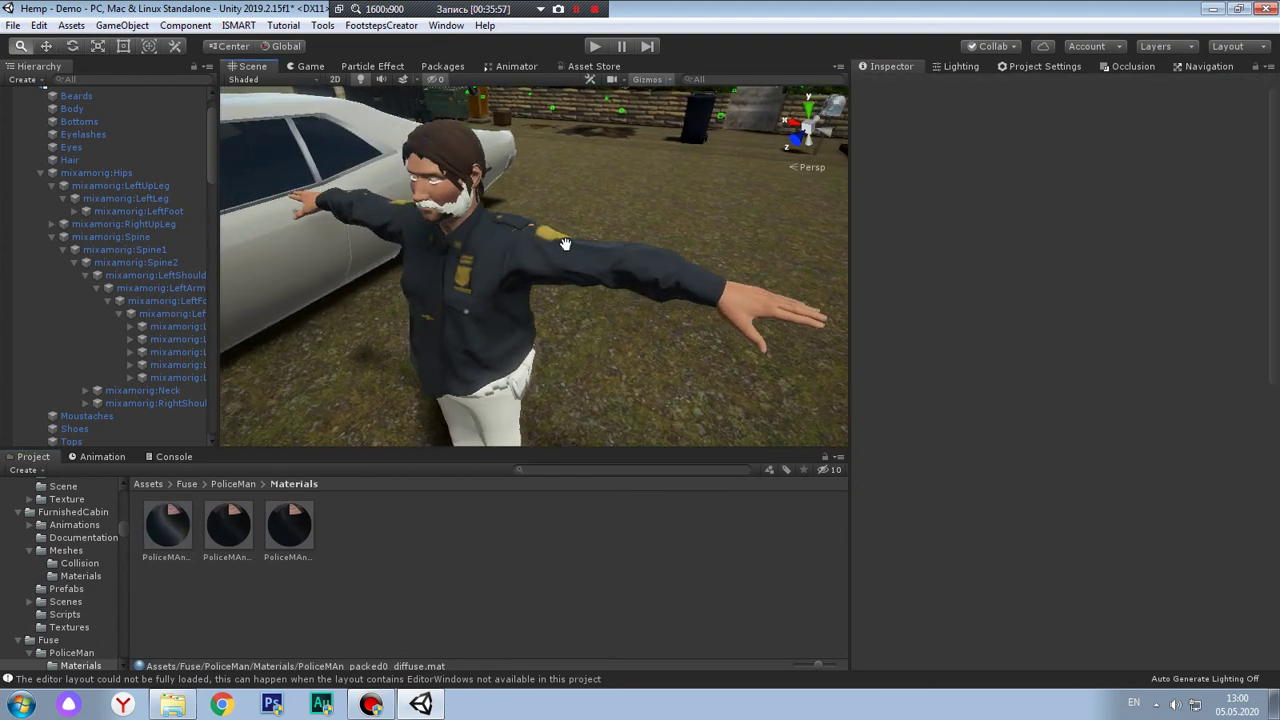
{"action": "scroll", "coordinate": [571, 245], "scroll_direction": "down", "scroll_amount": 3}
{"action": "scroll", "coordinate": [571, 245], "scroll_direction": "up", "scroll_amount": 3}
Compare with the second material, then refine the first material's smoothness to 0.36
{"action": "left_click", "coordinate": [181, 514]}
{"action": "left_click", "coordinate": [228, 522]}
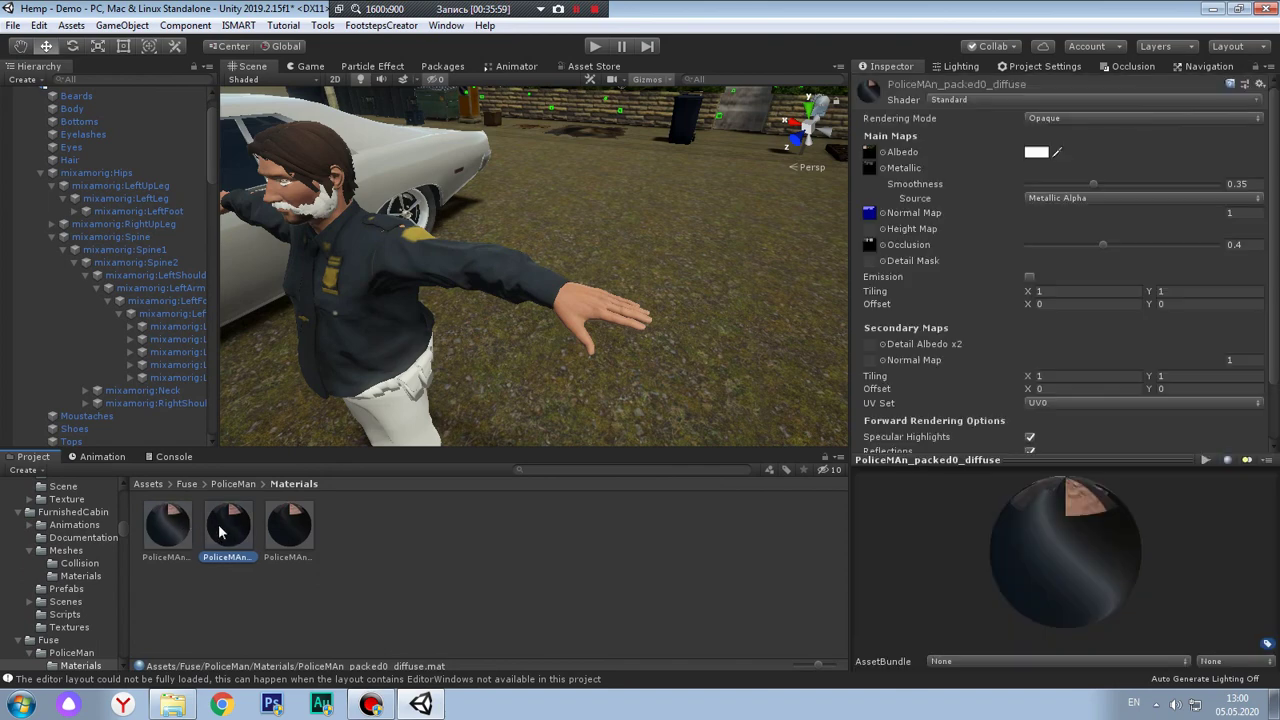
{"action": "left_click", "coordinate": [168, 525]}
{"action": "scroll", "coordinate": [604, 306], "scroll_direction": "up", "scroll_amount": 2}
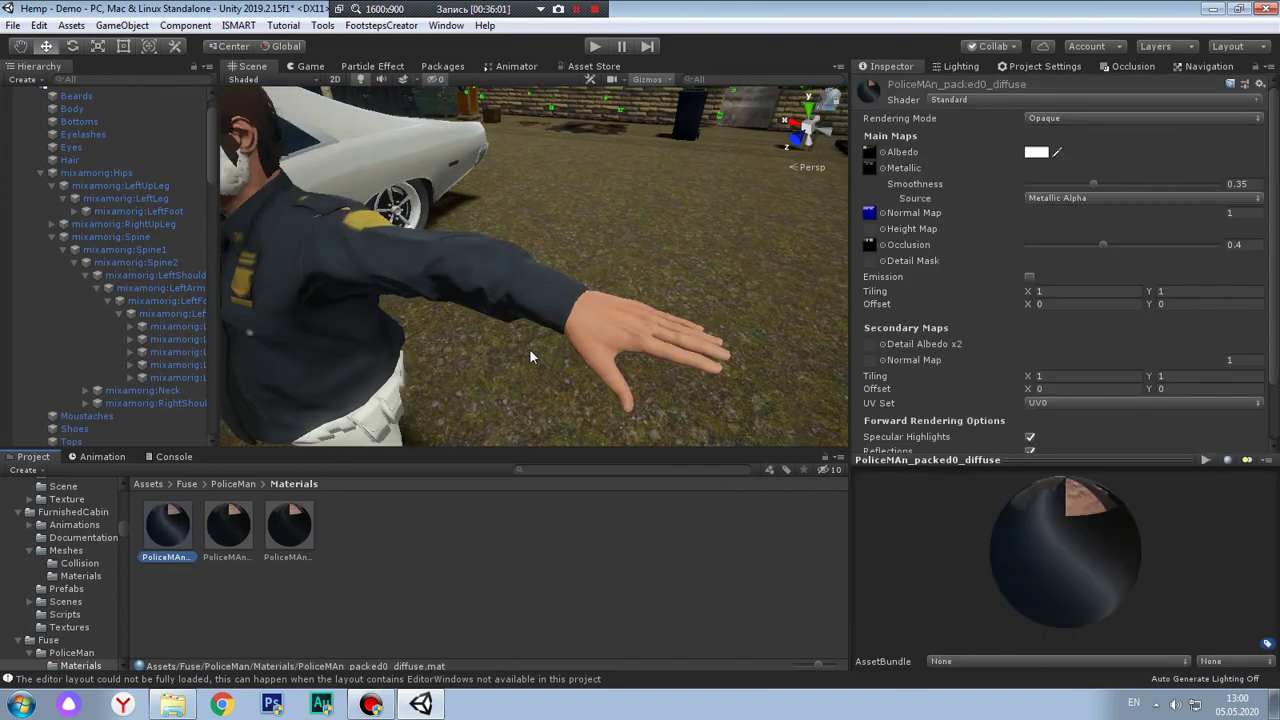
{"action": "scroll", "coordinate": [604, 306], "scroll_direction": "up", "scroll_amount": 2}
{"action": "scroll", "coordinate": [604, 306], "scroll_direction": "up", "scroll_amount": 2}
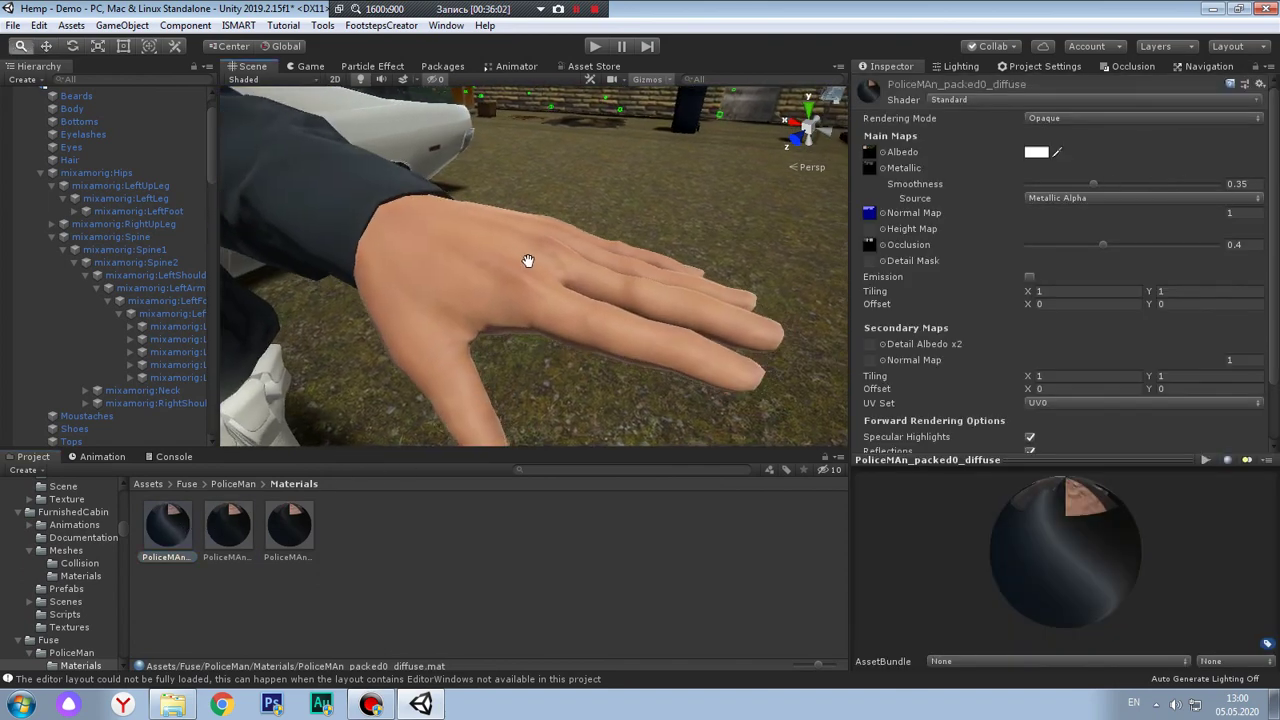
{"action": "left_click", "coordinate": [1240, 185]}
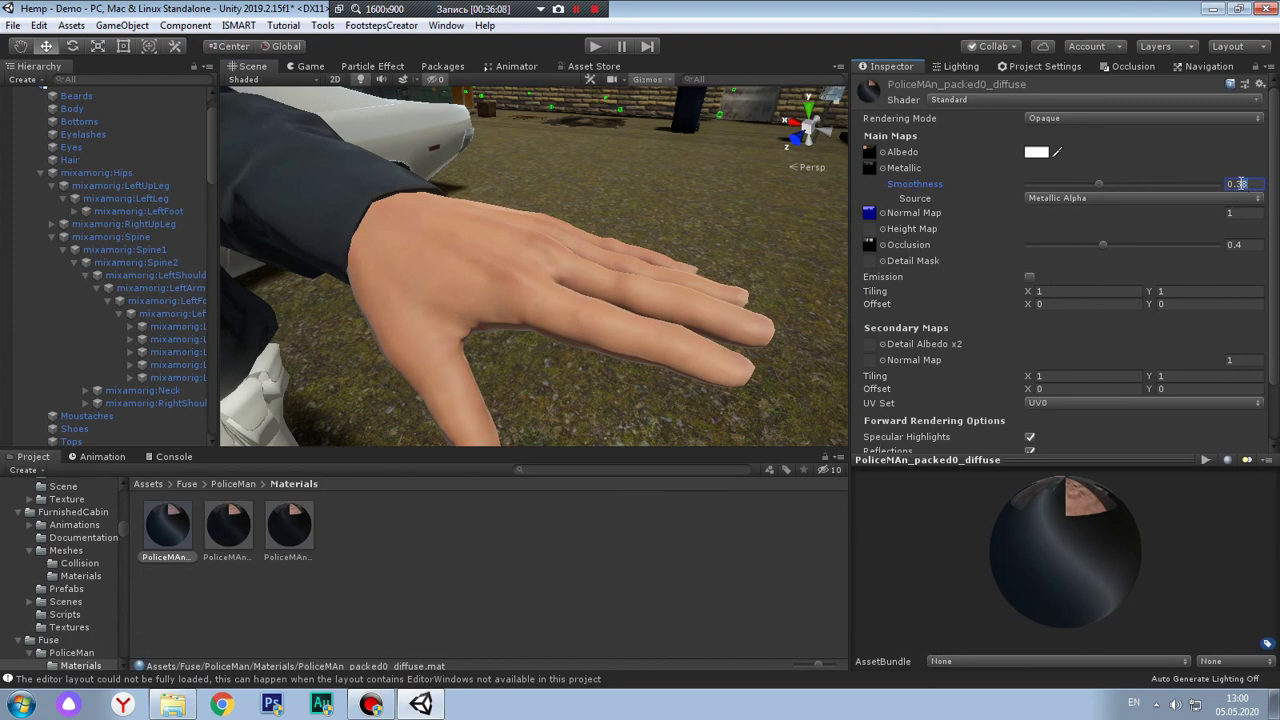
{"action": "scroll", "coordinate": [748, 219], "scroll_direction": "down", "scroll_amount": 5}
{"action": "mouse_move", "coordinate": [748, 219]}
{"action": "left_mouse_down", "text": "alt"}
{"action": "mouse_move", "coordinate": [605, 301]}
{"action": "mouse_move", "coordinate": [570, 300]}
{"action": "mouse_move", "coordinate": [555, 342]}
{"action": "mouse_move", "coordinate": [600, 273]}
{"action": "left_mouse_up", "text": "alt"}
Apply PoliceMAn_packed0_diffuse 1 to the policeman's pants and shoes
{"action": "left_click", "coordinate": [228, 525]}
{"action": "scroll", "coordinate": [555, 342], "scroll_direction": "up", "scroll_amount": 5}
{"action": "scroll", "coordinate": [555, 342], "scroll_direction": "down", "scroll_amount": 5}
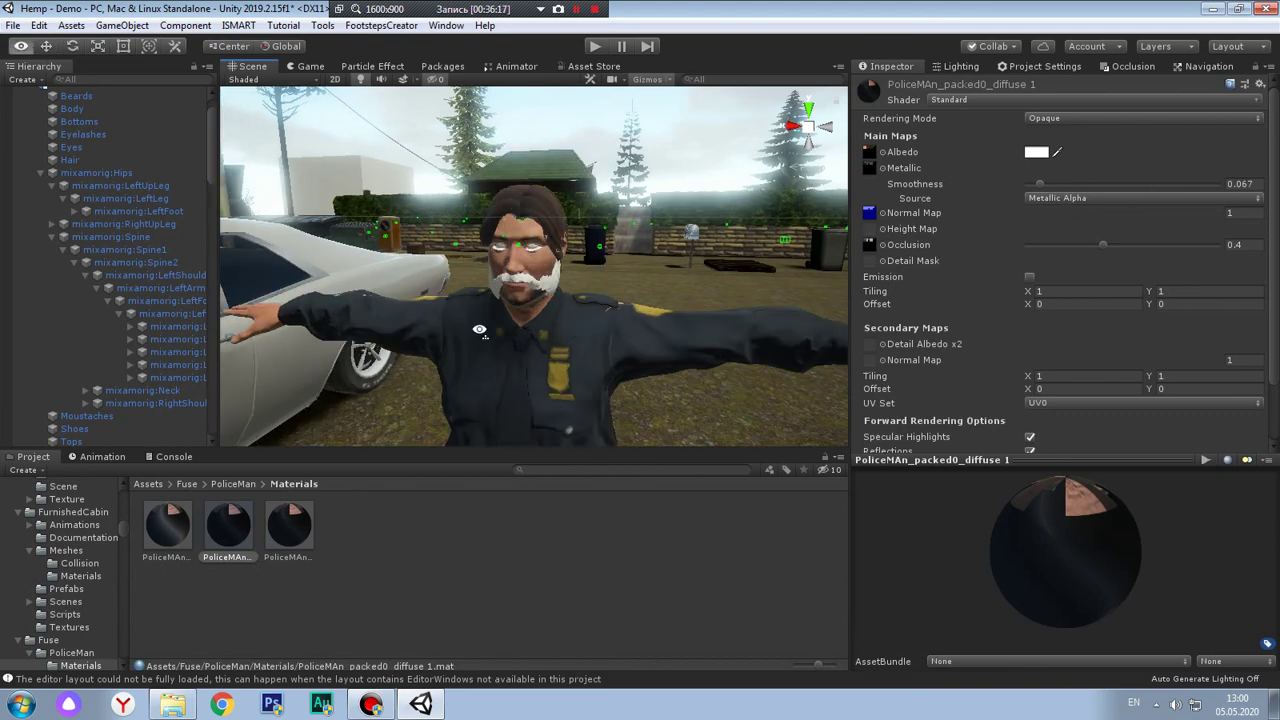
{"action": "scroll", "coordinate": [488, 398], "scroll_direction": "down", "scroll_amount": 3}
{"action": "left_click_drag", "start_coordinate": [470, 410], "coordinate": [386, 461], "text": "alt"}
{"action": "left_click_drag", "start_coordinate": [232, 531], "coordinate": [538, 430]}
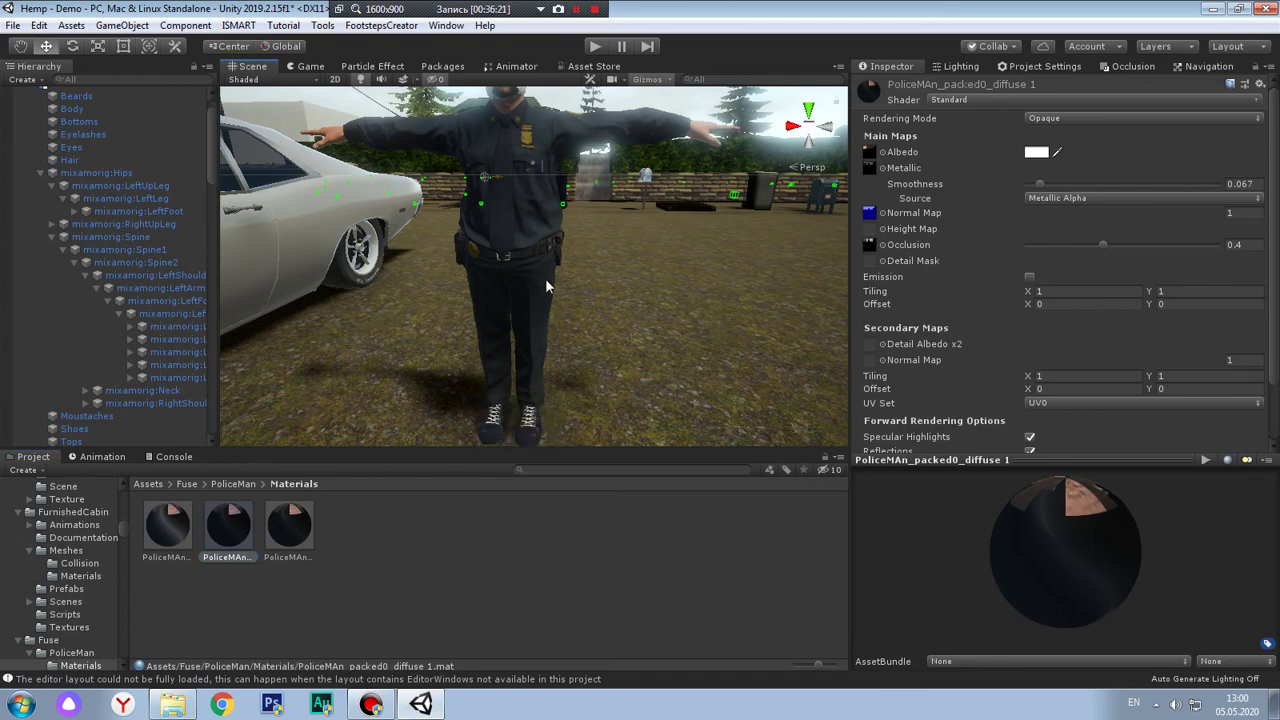
{"action": "mouse_move", "coordinate": [545, 278]}
{"action": "left_mouse_down", "text": "alt"}
{"action": "mouse_move", "coordinate": [659, 346]}
{"action": "mouse_move", "coordinate": [651, 263]}
{"action": "mouse_move", "coordinate": [560, 323]}
{"action": "mouse_move", "coordinate": [600, 277]}
{"action": "left_mouse_up", "text": "alt"}
{"action": "scroll", "coordinate": [521, 337], "scroll_direction": "up", "scroll_amount": 3}
{"action": "middle_click_drag", "start_coordinate": [521, 337], "coordinate": [508, 194]}
{"action": "scroll", "coordinate": [443, 303], "scroll_direction": "up", "scroll_amount": 5}
{"action": "scroll", "coordinate": [445, 222], "scroll_direction": "up", "scroll_amount": 3}
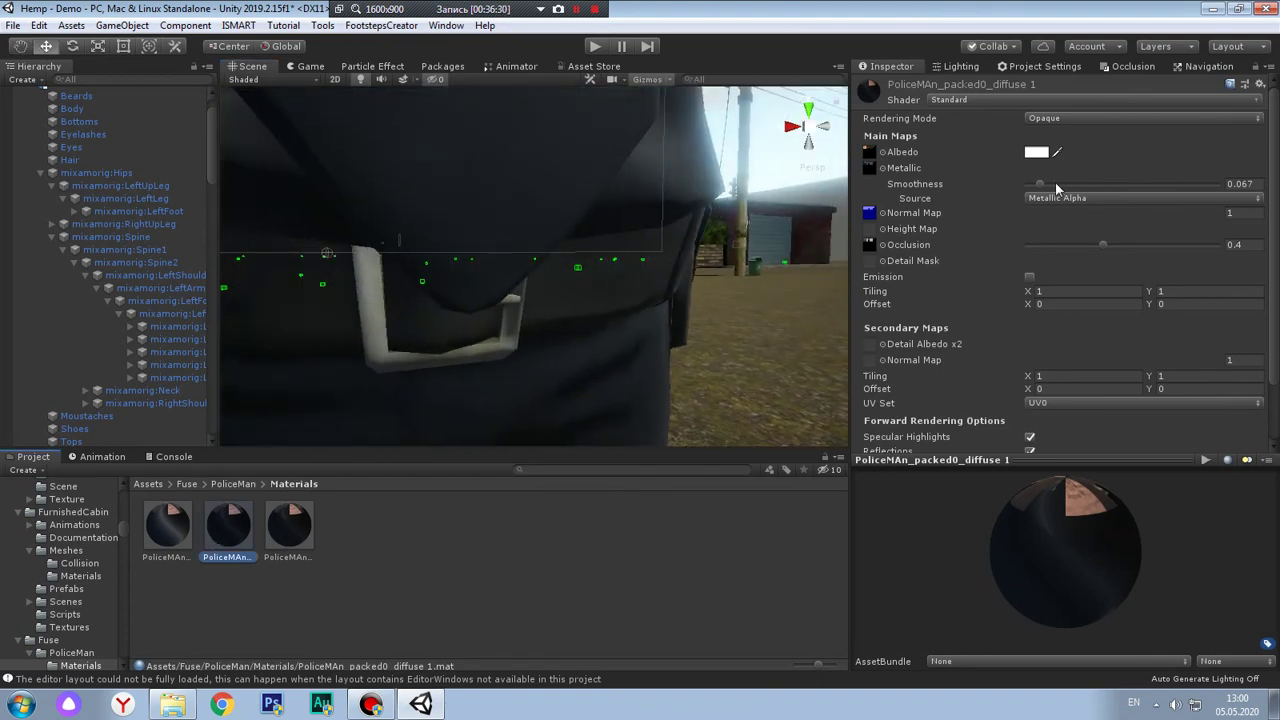
Tune PoliceMAn_packed0_diffuse 1's smoothness, settling on 0.25 after testing 0.8
{"action": "mouse_move", "coordinate": [1057, 188]}
{"action": "left_mouse_down"}
{"action": "mouse_move", "coordinate": [1121, 181]}
{"action": "mouse_move", "coordinate": [1044, 177]}
{"action": "mouse_move", "coordinate": [1200, 183]}
{"action": "left_mouse_up"}
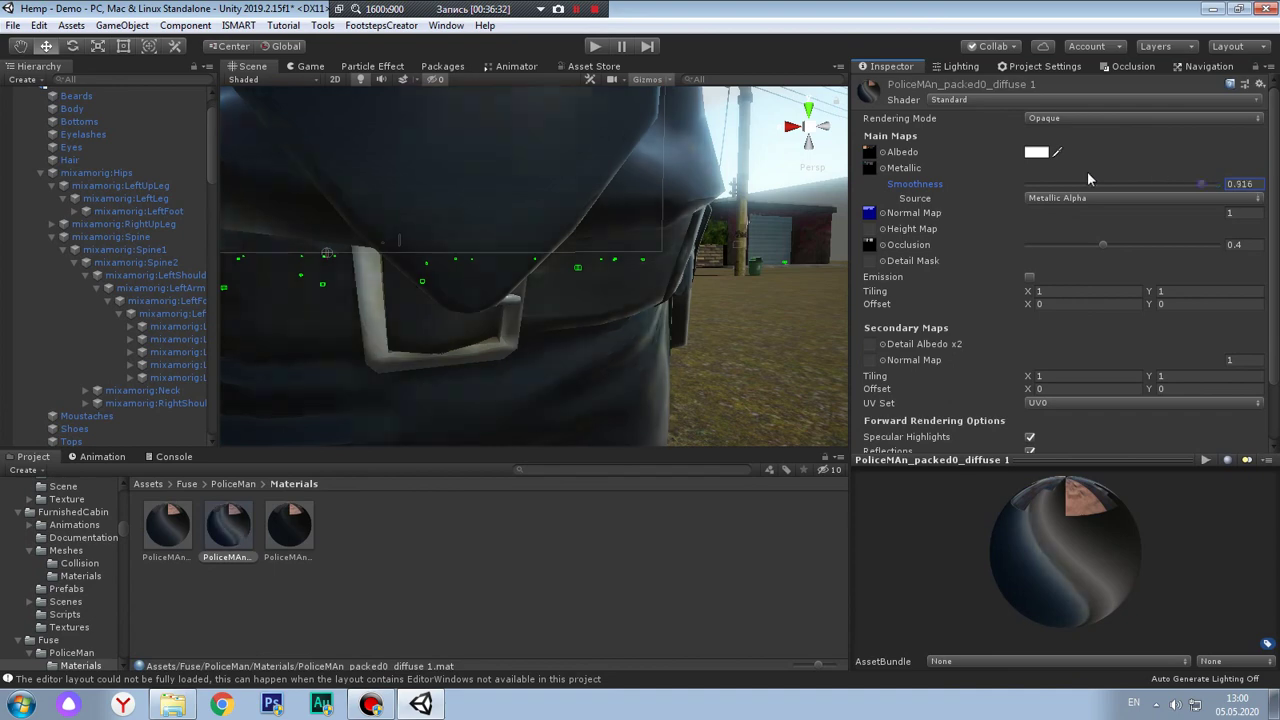
{"action": "left_click_drag", "start_coordinate": [1089, 180], "coordinate": [1074, 178]}
{"action": "scroll", "coordinate": [597, 199], "scroll_direction": "down", "scroll_amount": 6}
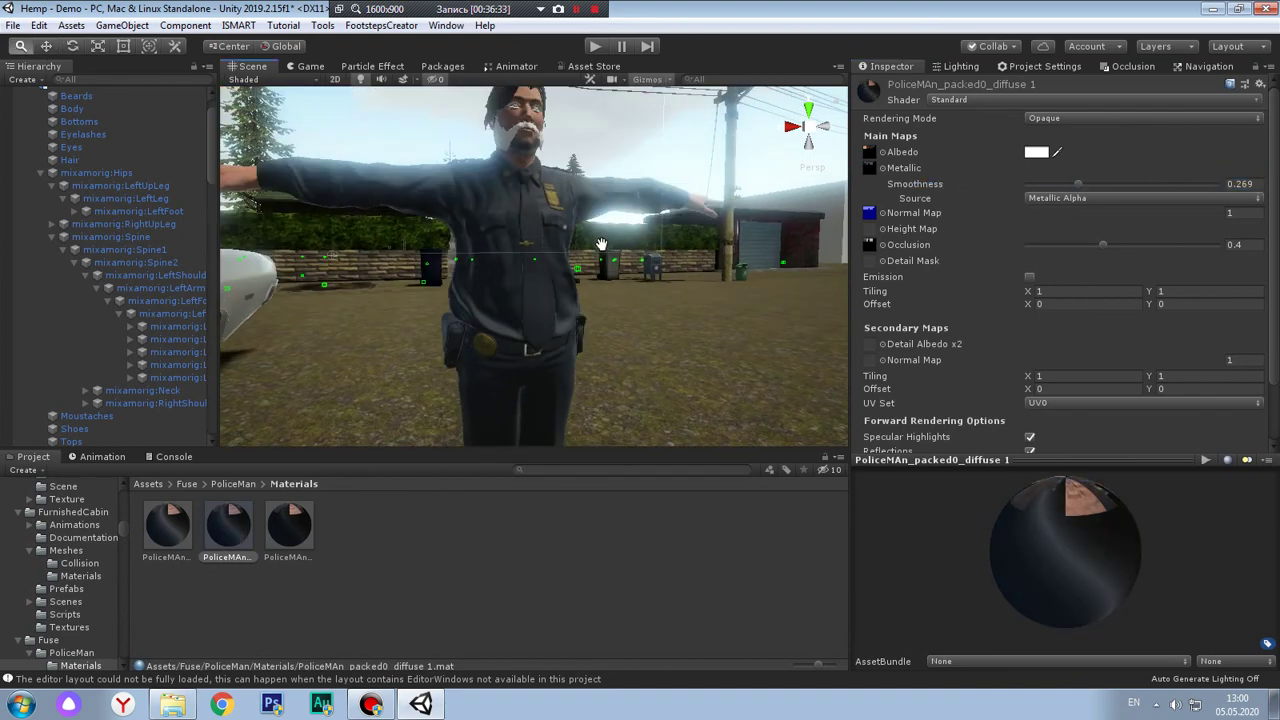
{"action": "left_click", "coordinate": [1240, 185]}
{"action": "type", "text": "0.4"}
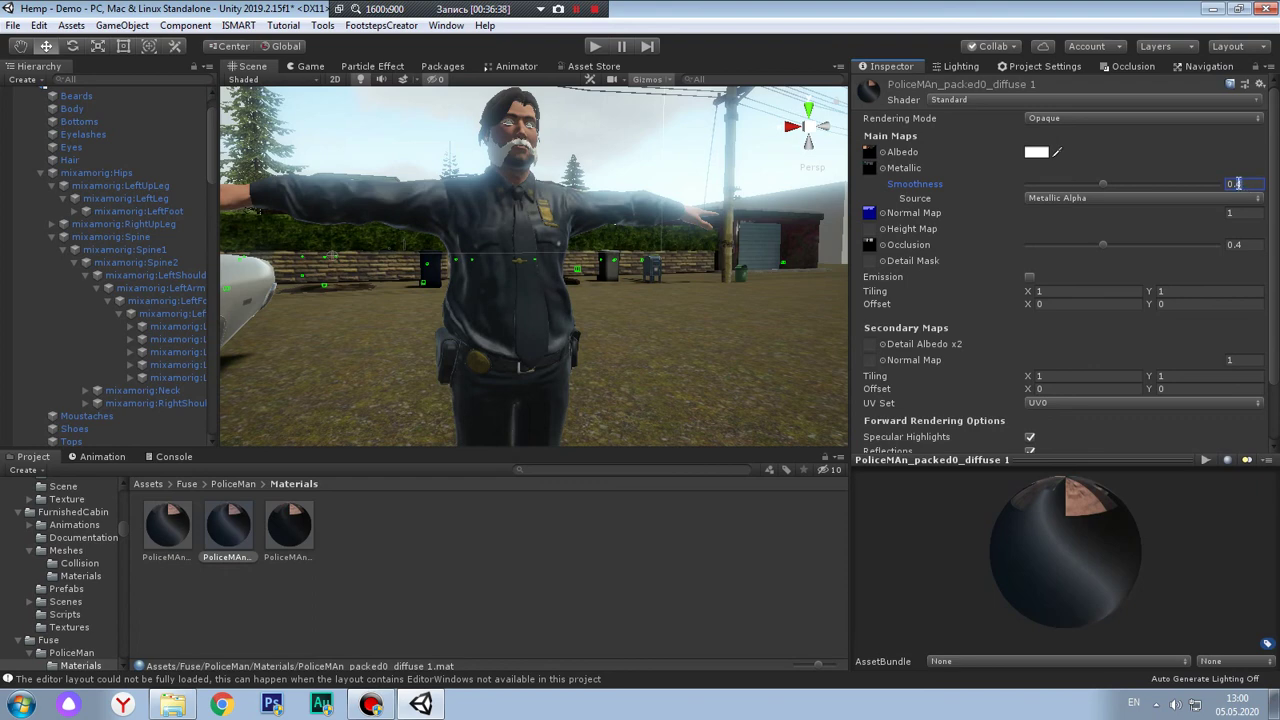
{"action": "type", "text": "0.8"}
{"action": "right_click_drag", "start_coordinate": [601, 263], "coordinate": [584, 289], "text": "alt"}
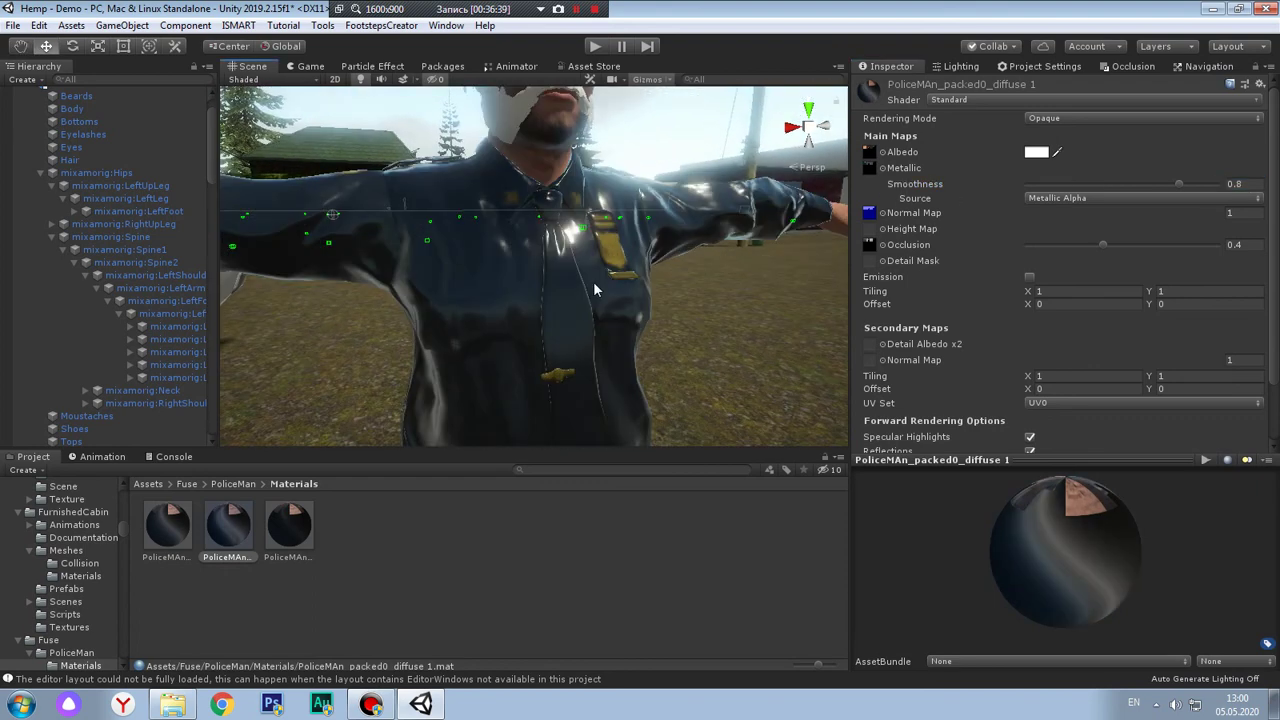
{"action": "left_click_drag", "start_coordinate": [550, 273], "coordinate": [640, 301], "text": "alt"}
{"action": "left_click_drag", "start_coordinate": [1178, 184], "coordinate": [1118, 197]}
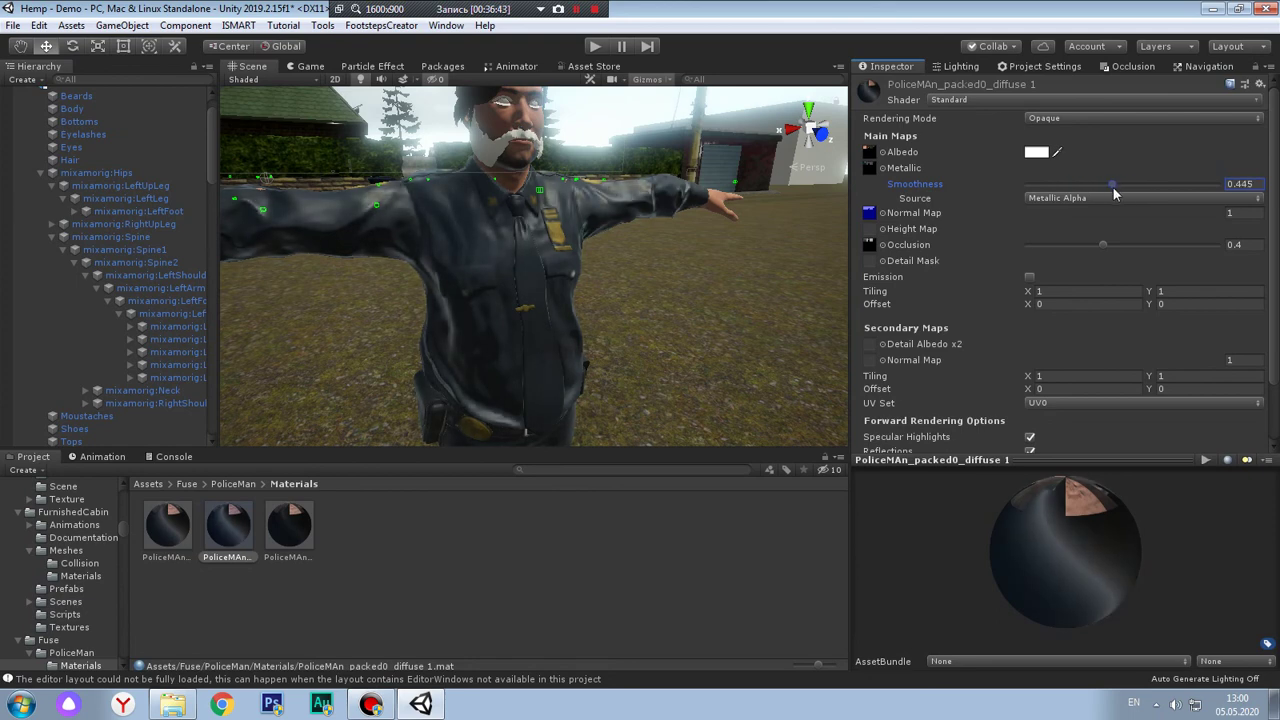
{"action": "left_click_drag", "start_coordinate": [701, 281], "coordinate": [700, 288], "text": "alt"}
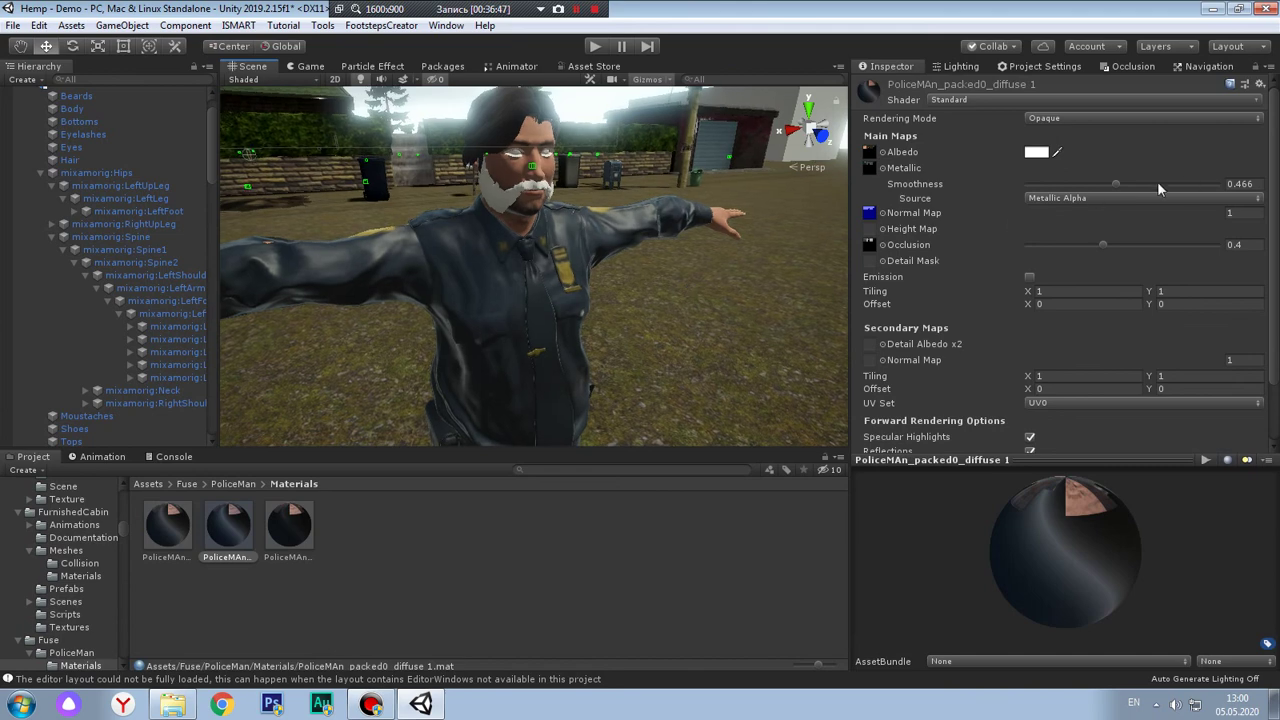
{"action": "left_click_drag", "start_coordinate": [1116, 188], "coordinate": [1070, 194]}
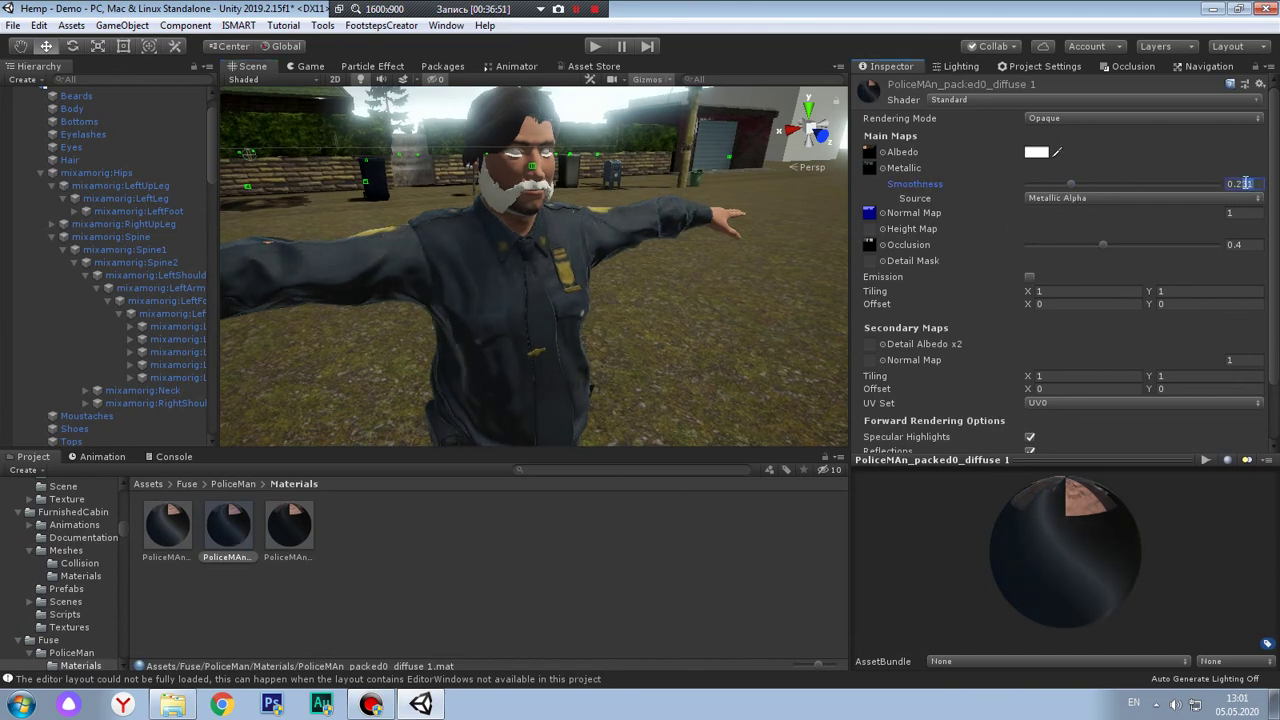
{"action": "right_click_drag", "start_coordinate": [480, 245], "coordinate": [576, 278], "text": "alt"}
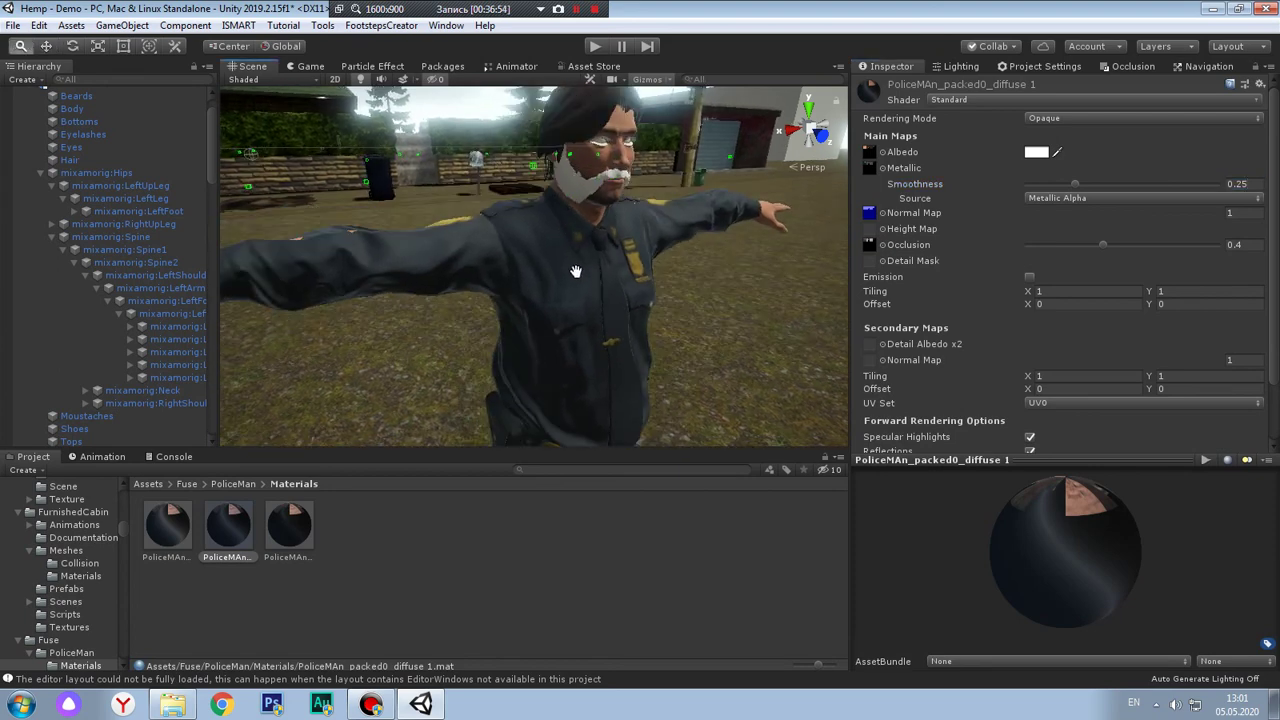
Give the policeman's blank eyes the eye material with dark irises
{"action": "scroll", "coordinate": [576, 278], "scroll_direction": "down", "scroll_amount": 5}
{"action": "middle_click_drag", "start_coordinate": [560, 285], "coordinate": [526, 302]}
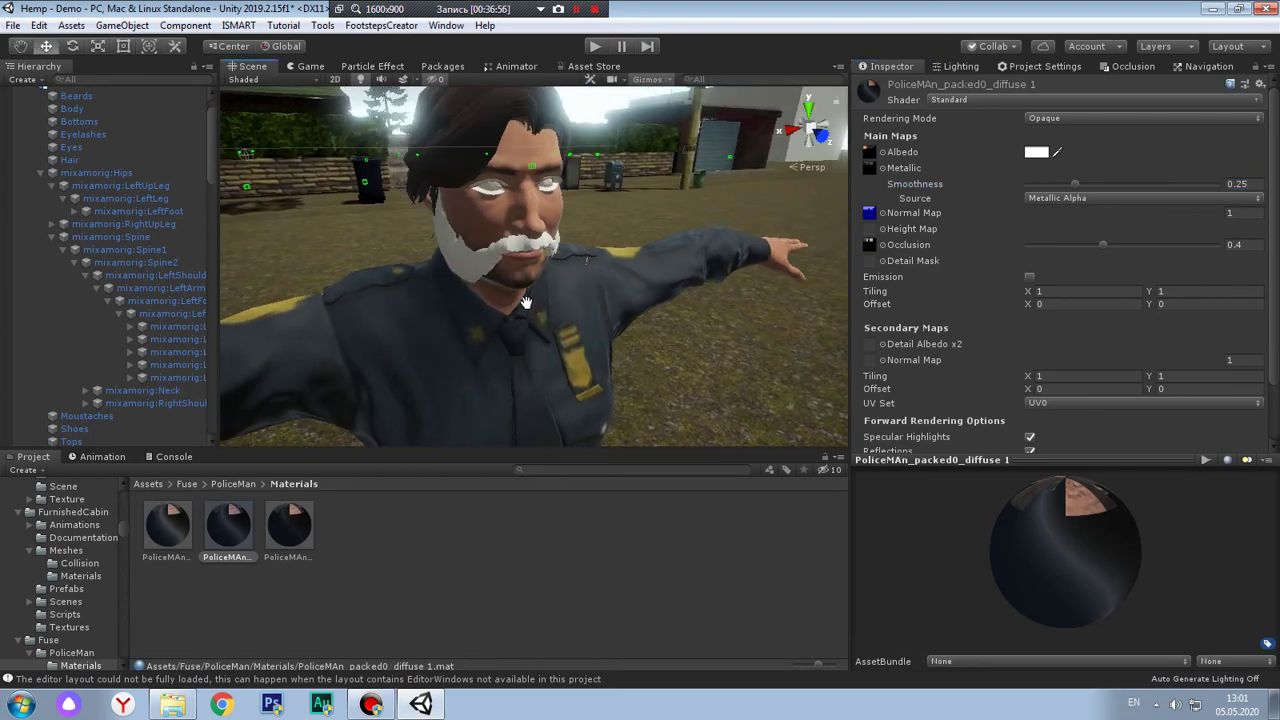
{"action": "scroll", "coordinate": [489, 261], "scroll_direction": "up", "scroll_amount": 5}
{"action": "scroll", "coordinate": [489, 269], "scroll_direction": "up", "scroll_amount": 3}
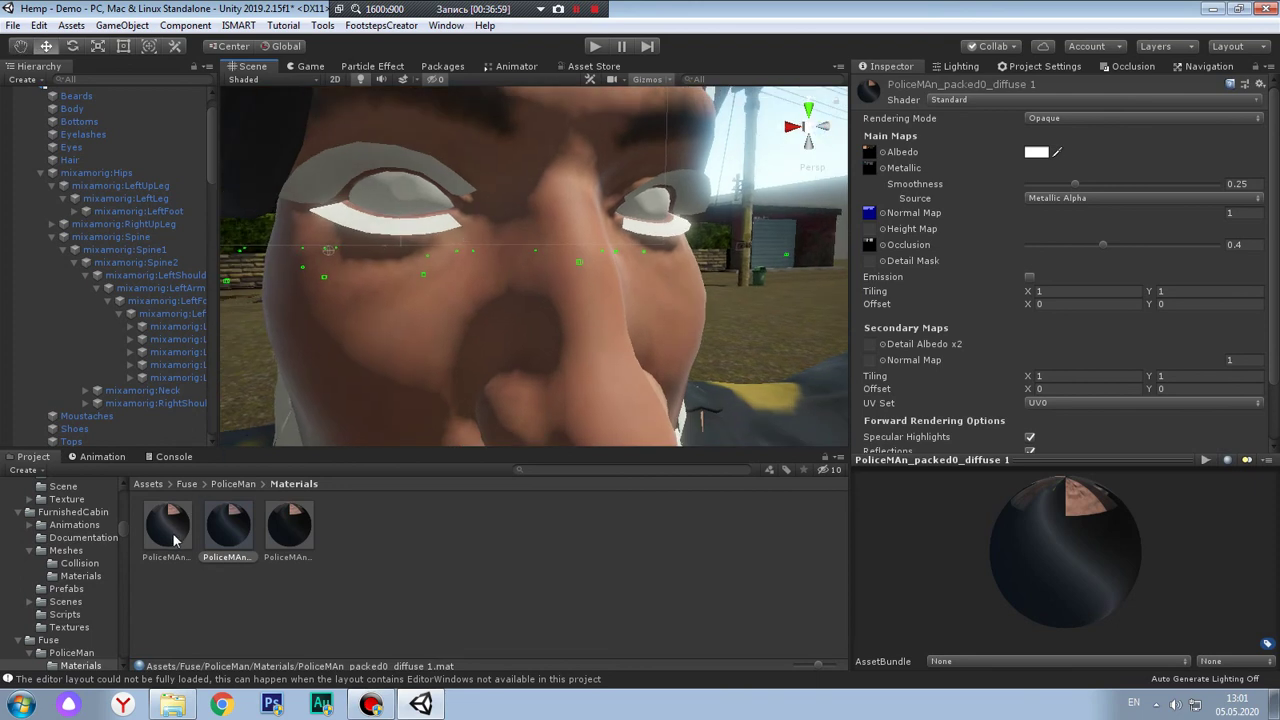
{"action": "left_click_drag", "start_coordinate": [173, 541], "coordinate": [389, 191]}
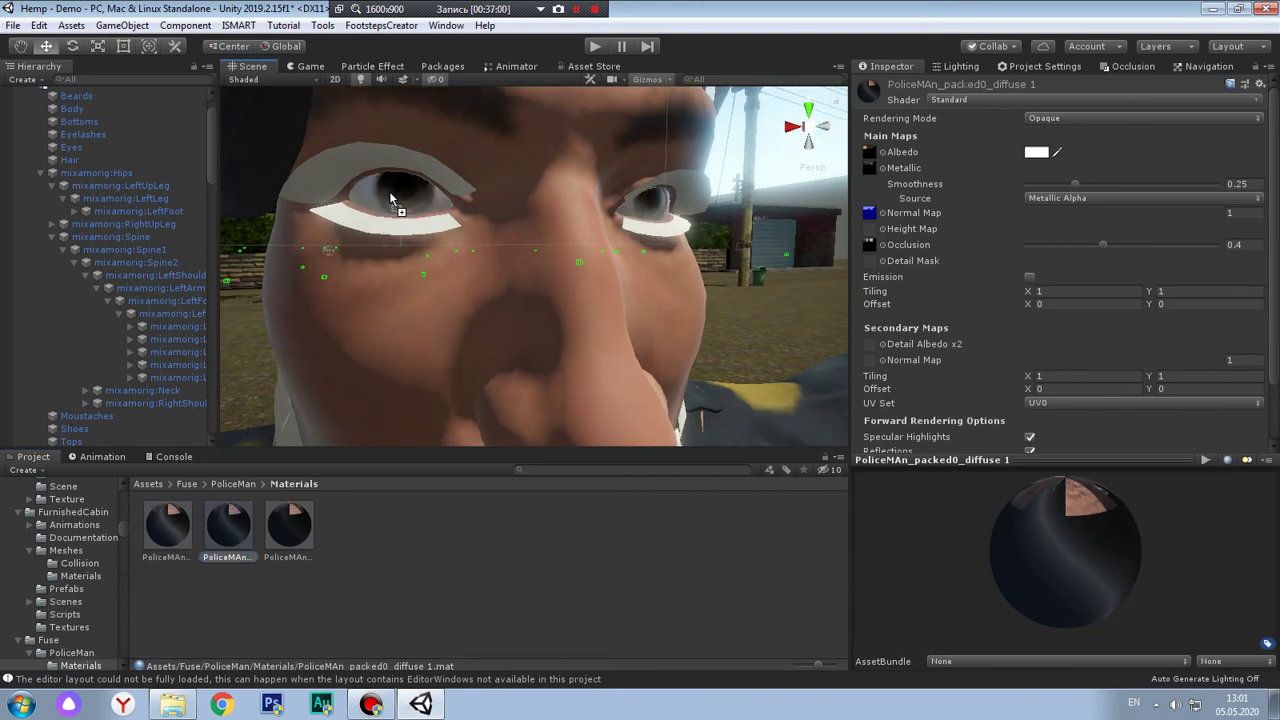
{"action": "left_click", "coordinate": [173, 521]}
{"action": "left_click", "coordinate": [228, 535]}
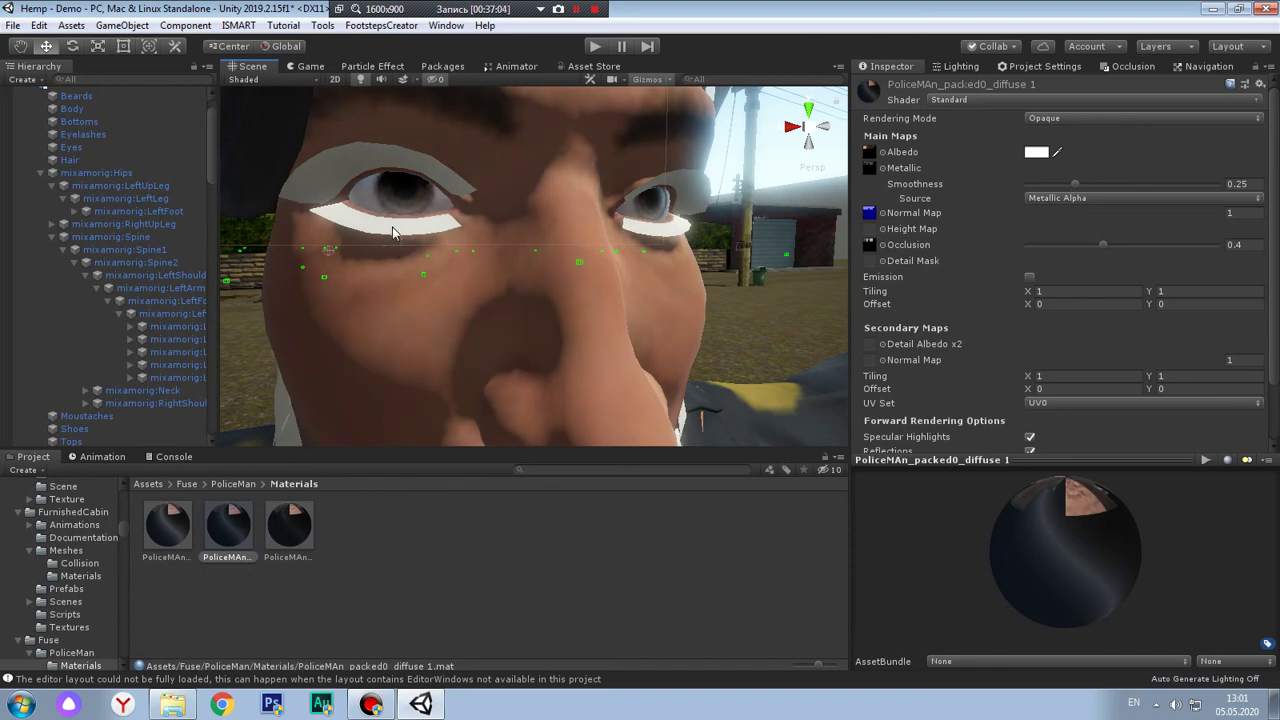
Apply the dark brown material to the beard and moustache, then orbit to inspect the policeman
{"action": "scroll", "coordinate": [400, 237], "scroll_direction": "down", "scroll_amount": 1}
{"action": "scroll", "coordinate": [497, 317], "scroll_direction": "down", "scroll_amount": 5}
{"action": "left_click_drag", "start_coordinate": [292, 541], "coordinate": [495, 328]}
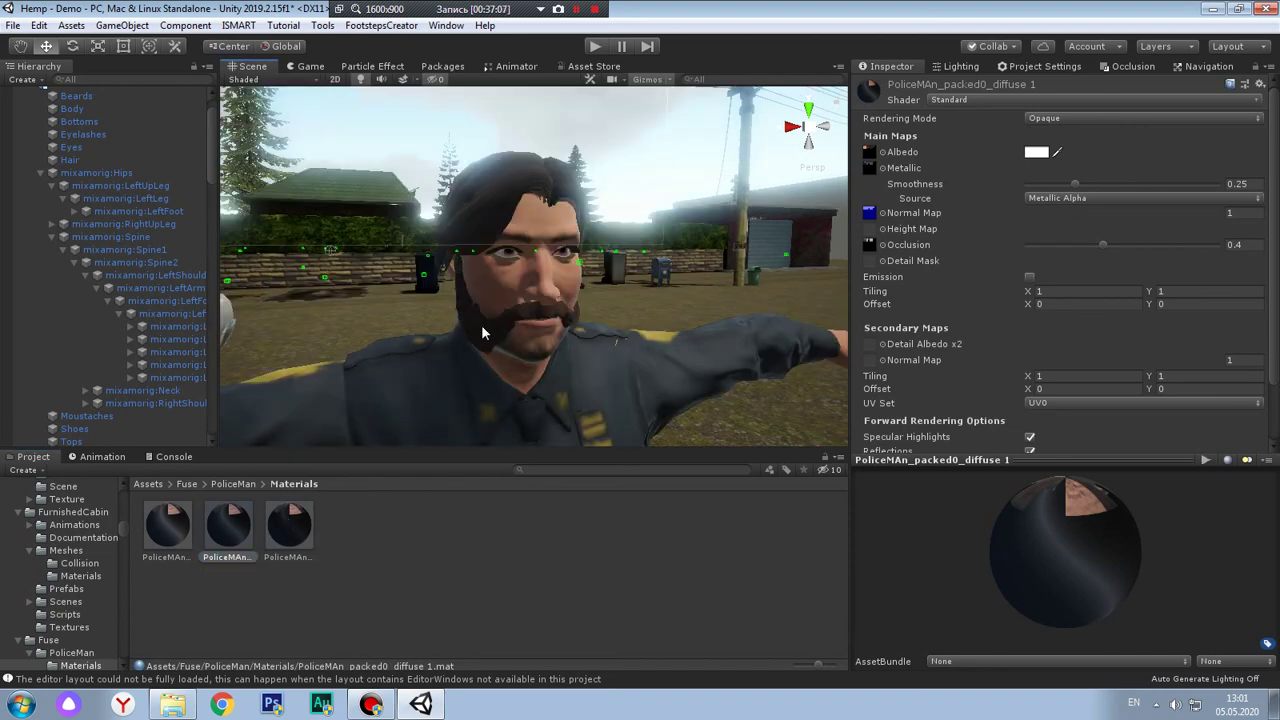
{"action": "left_click", "coordinate": [562, 545]}
{"action": "mouse_move", "coordinate": [640, 300]}
{"action": "left_mouse_down", "text": "alt"}
{"action": "mouse_move", "coordinate": [522, 264]}
{"action": "mouse_move", "coordinate": [533, 283]}
{"action": "mouse_move", "coordinate": [433, 278]}
{"action": "mouse_move", "coordinate": [455, 310]}
{"action": "mouse_move", "coordinate": [556, 302]}
{"action": "mouse_move", "coordinate": [529, 292]}
{"action": "left_mouse_up", "text": "alt"}
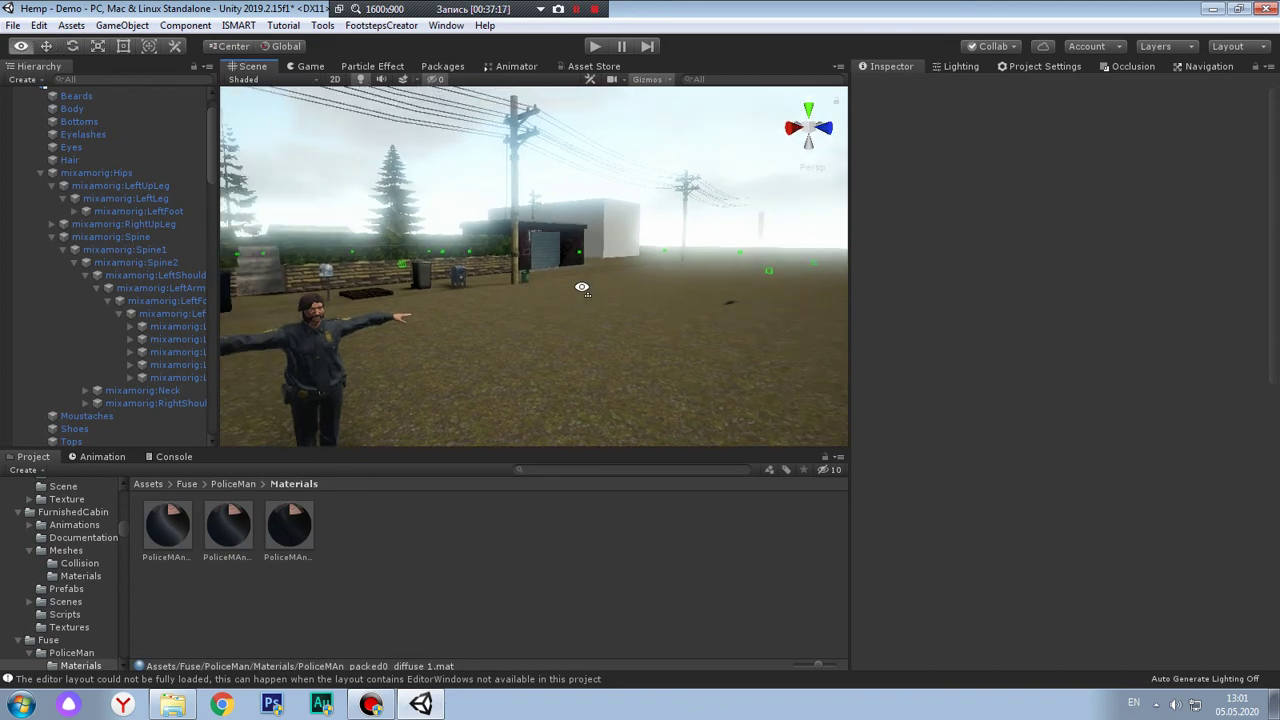
{"action": "mouse_move", "coordinate": [580, 280]}
{"action": "left_mouse_down", "text": "alt"}
{"action": "mouse_move", "coordinate": [449, 309]}
{"action": "mouse_move", "coordinate": [536, 302]}
{"action": "left_mouse_up", "text": "alt"}
{"action": "right_click_drag", "start_coordinate": [536, 308], "coordinate": [542, 310], "text": "alt"}
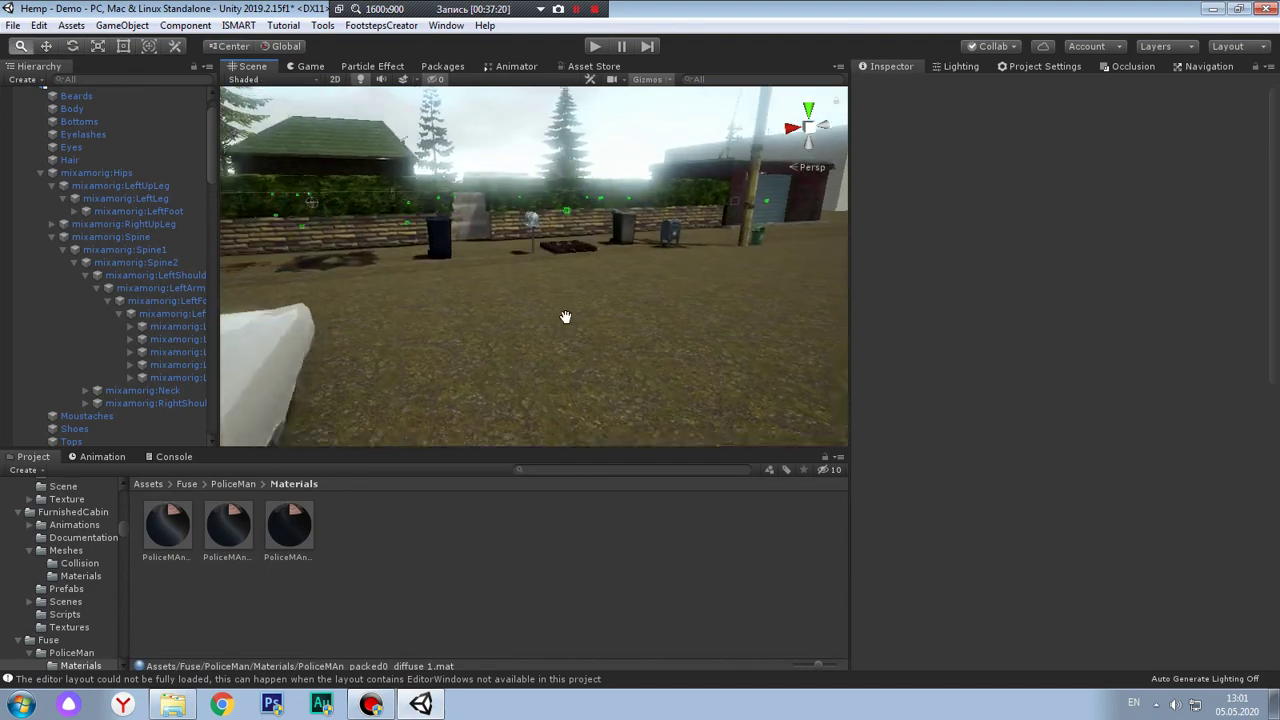
{"action": "left_click_drag", "start_coordinate": [542, 310], "coordinate": [550, 304], "text": "alt"}
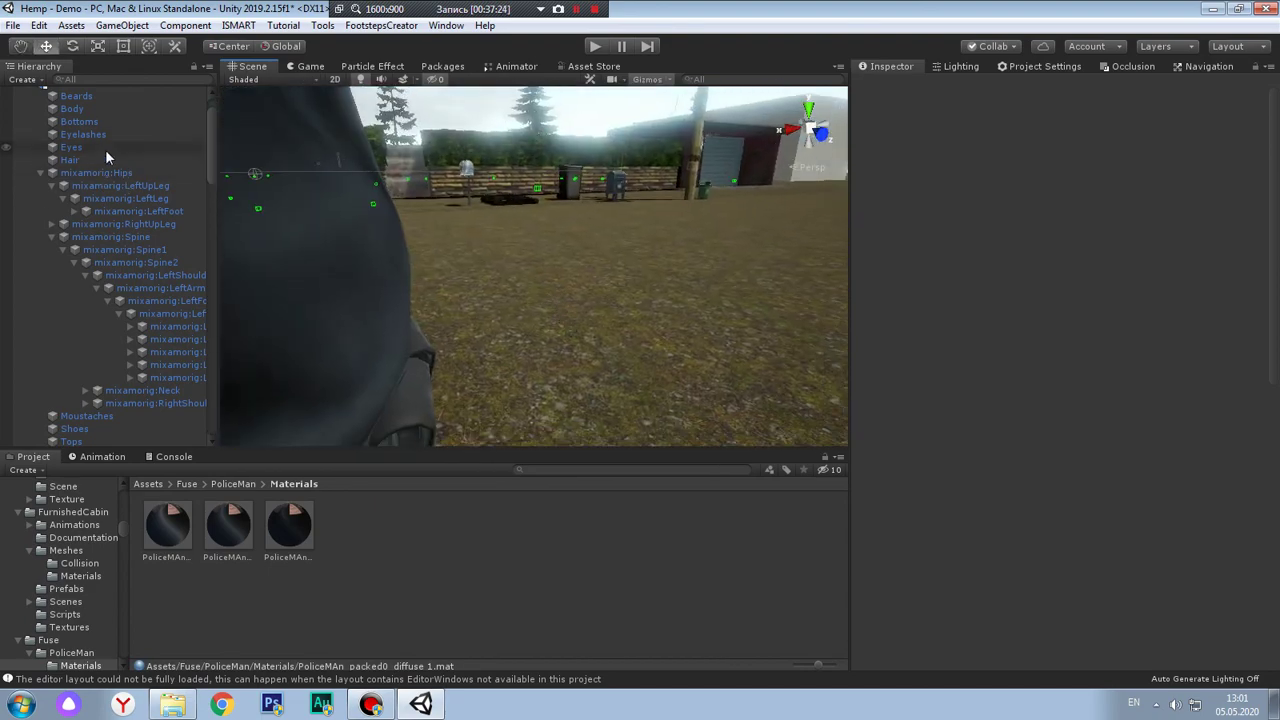
{"action": "left_click", "coordinate": [105, 150]}
{"action": "key", "text": "f"}
{"action": "left_click", "coordinate": [538, 555]}
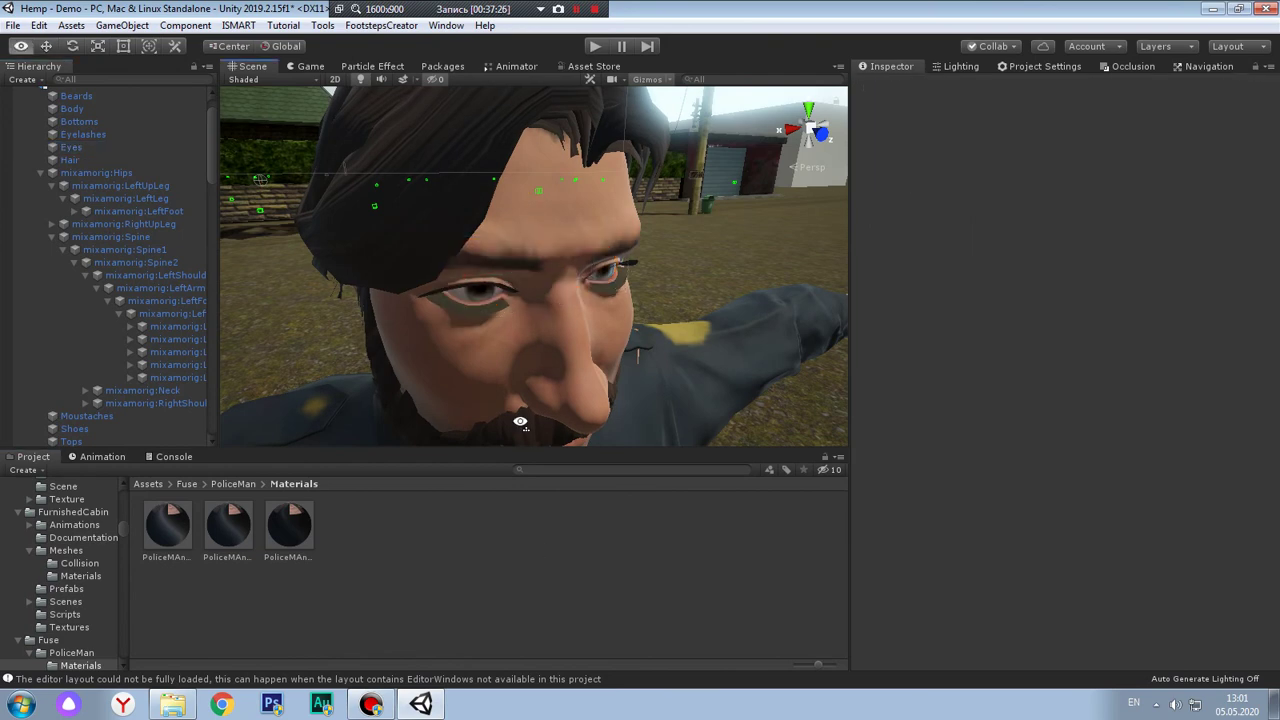
{"action": "left_click_drag", "start_coordinate": [540, 440], "coordinate": [535, 421], "text": "alt"}
{"action": "left_click", "coordinate": [104, 148]}
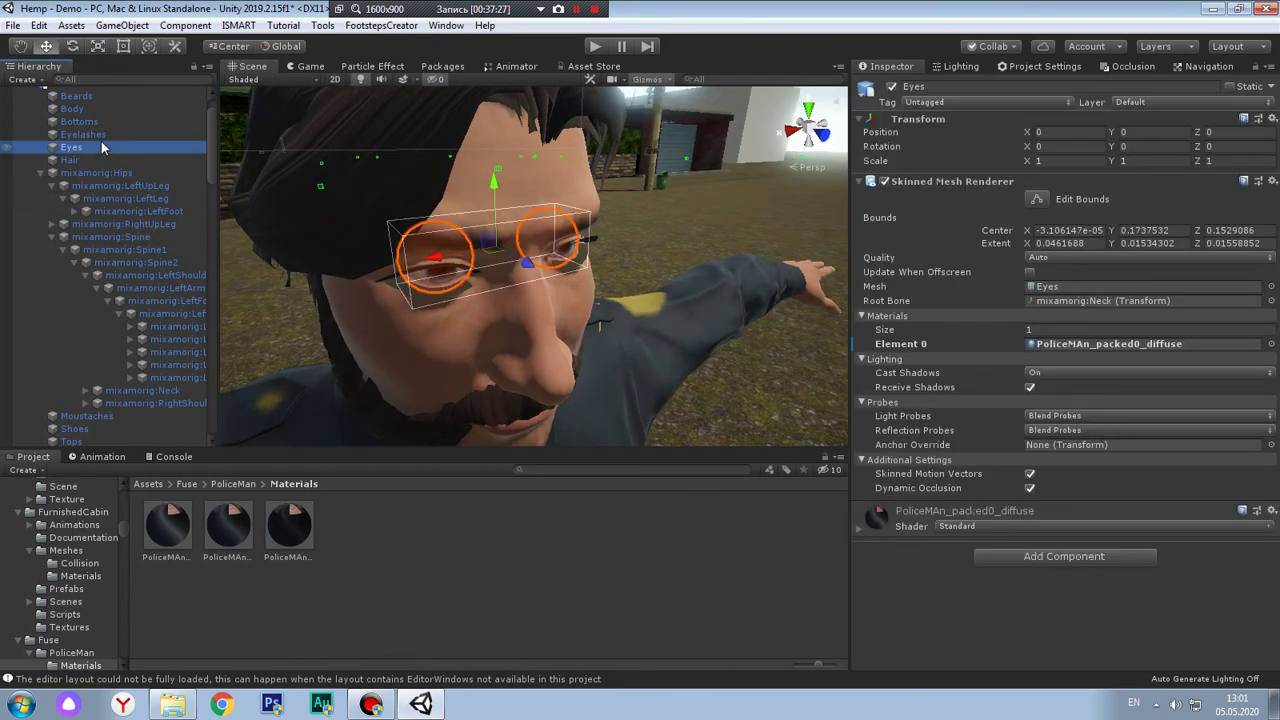
{"action": "left_click", "coordinate": [72, 46]}
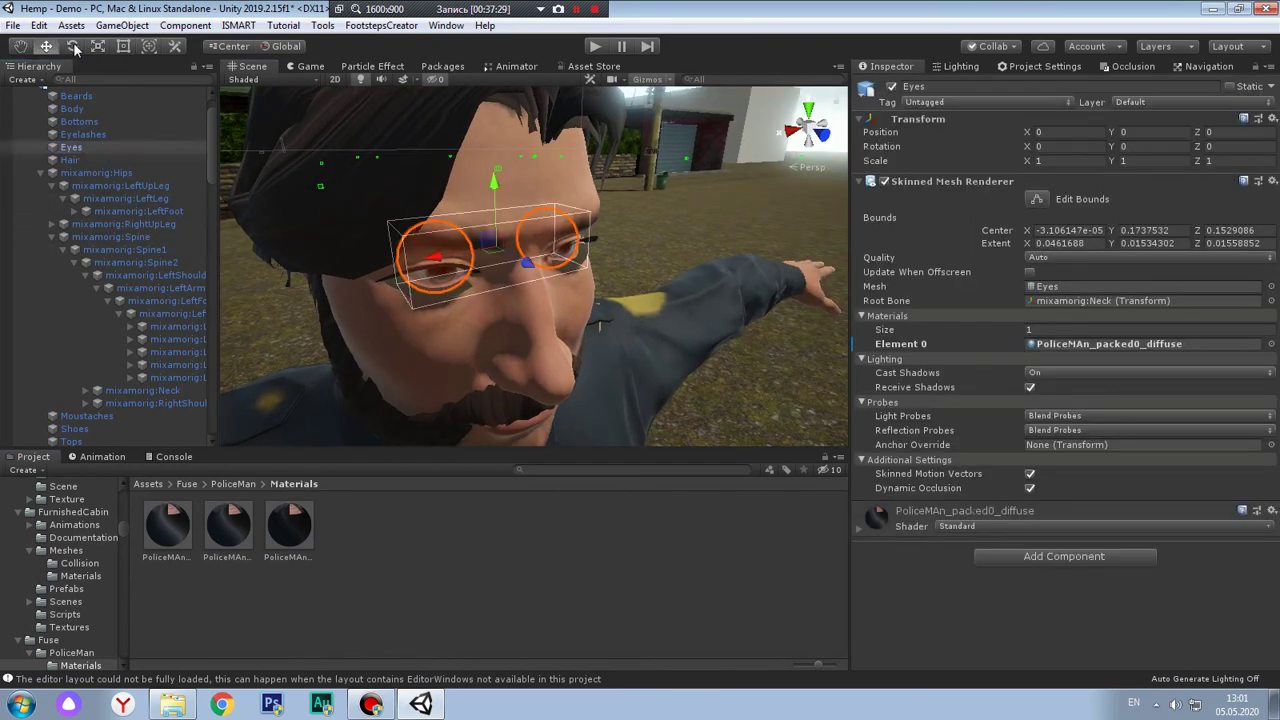
{"action": "left_click_drag", "start_coordinate": [505, 247], "coordinate": [511, 361]}
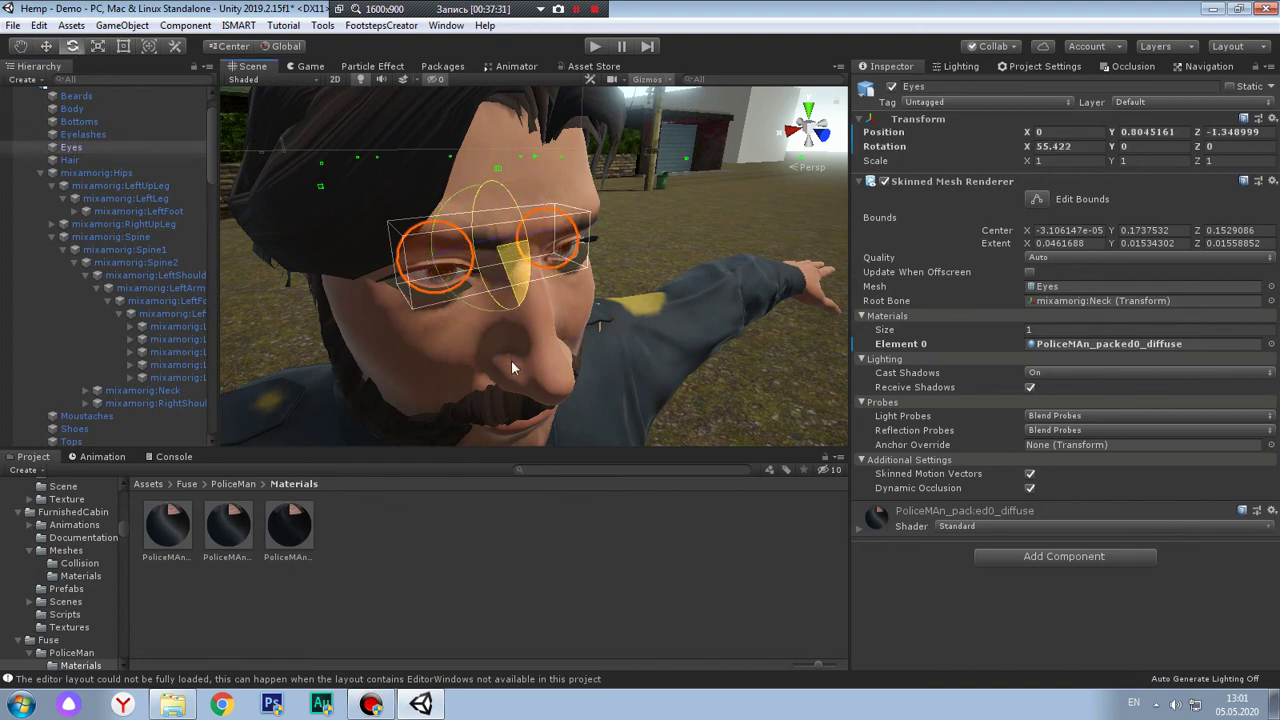
{"action": "key", "text": "ctrl+z"}
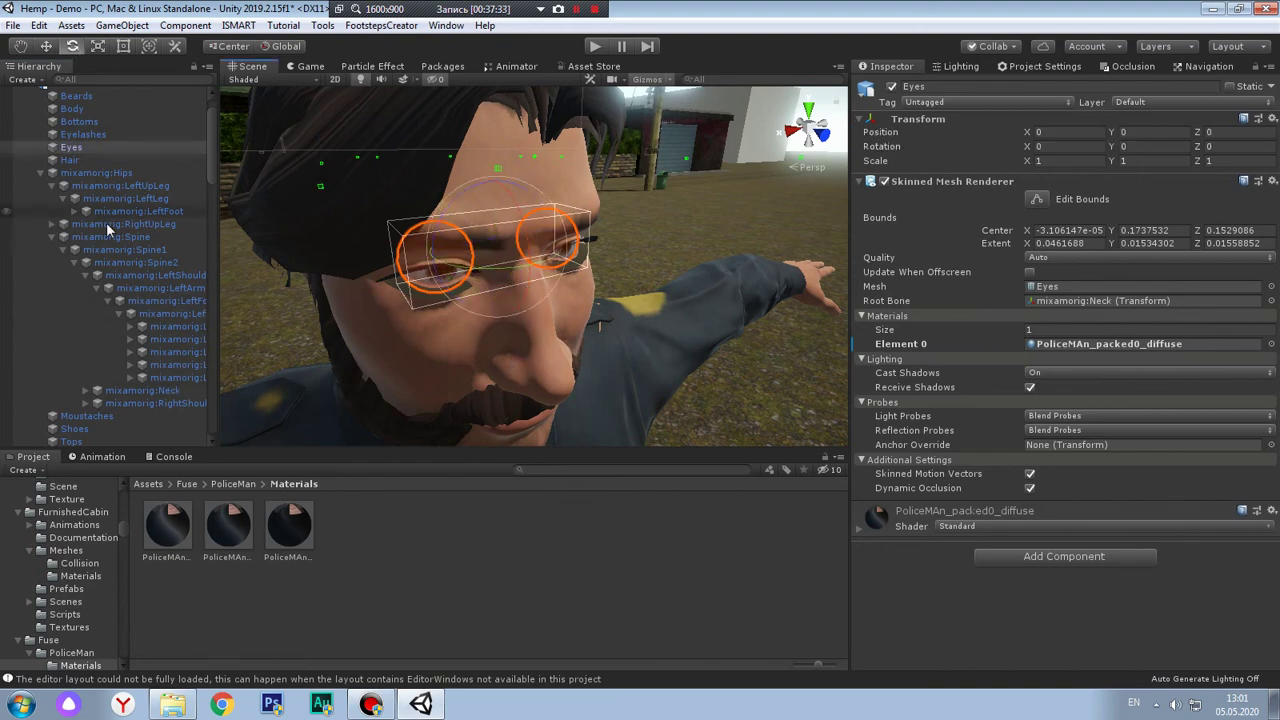
{"action": "left_click", "coordinate": [135, 404]}
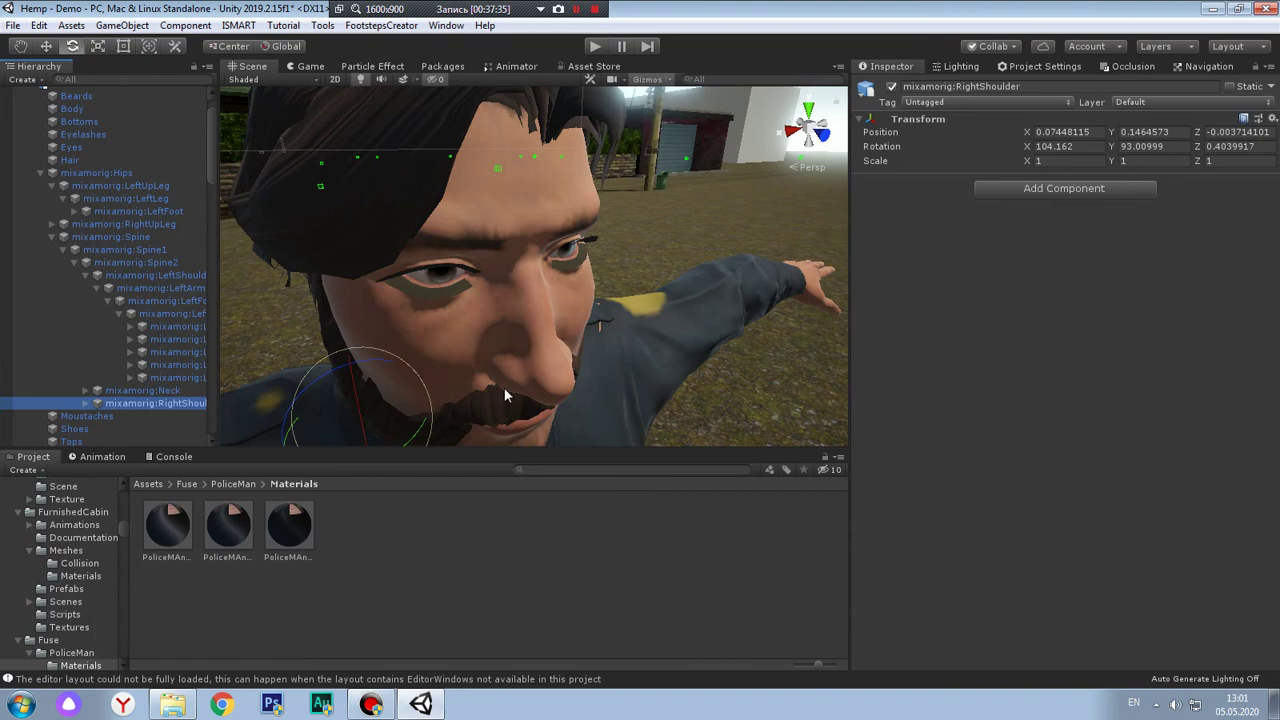
{"action": "key", "text": "f"}
{"action": "left_click_drag", "start_coordinate": [462, 340], "coordinate": [436, 204]}
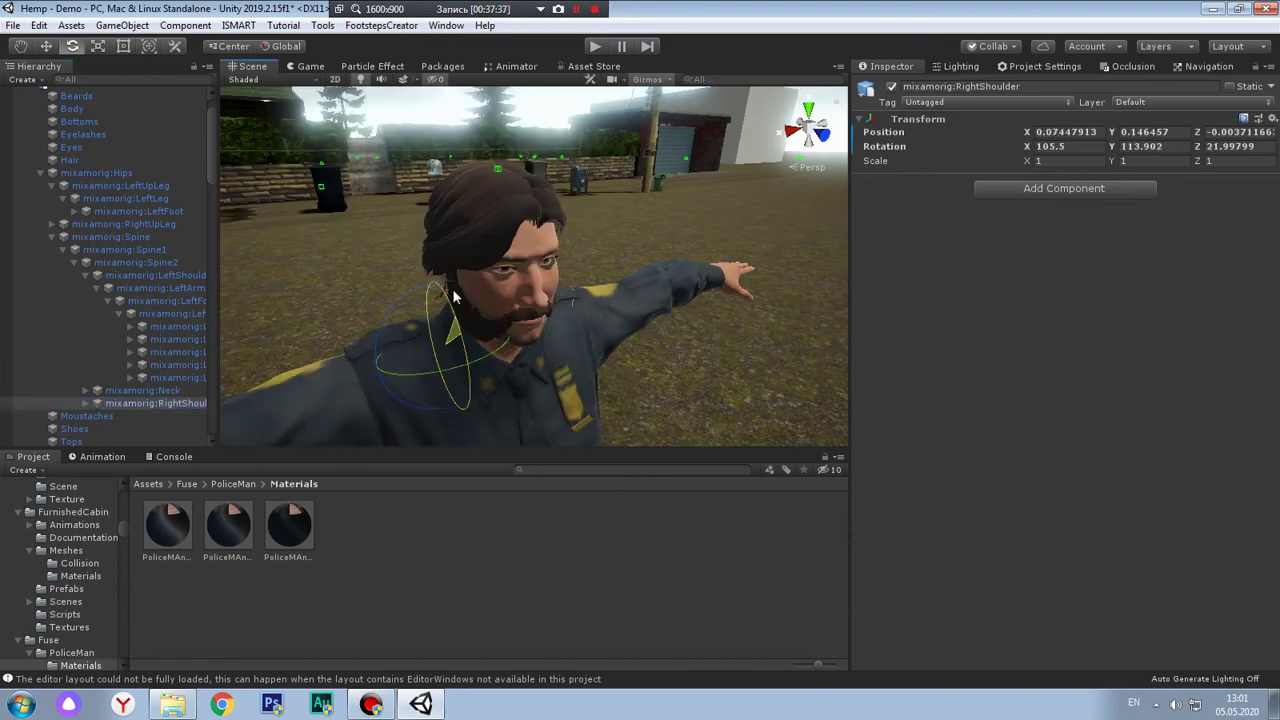
{"action": "key", "text": "ctrl+z"}
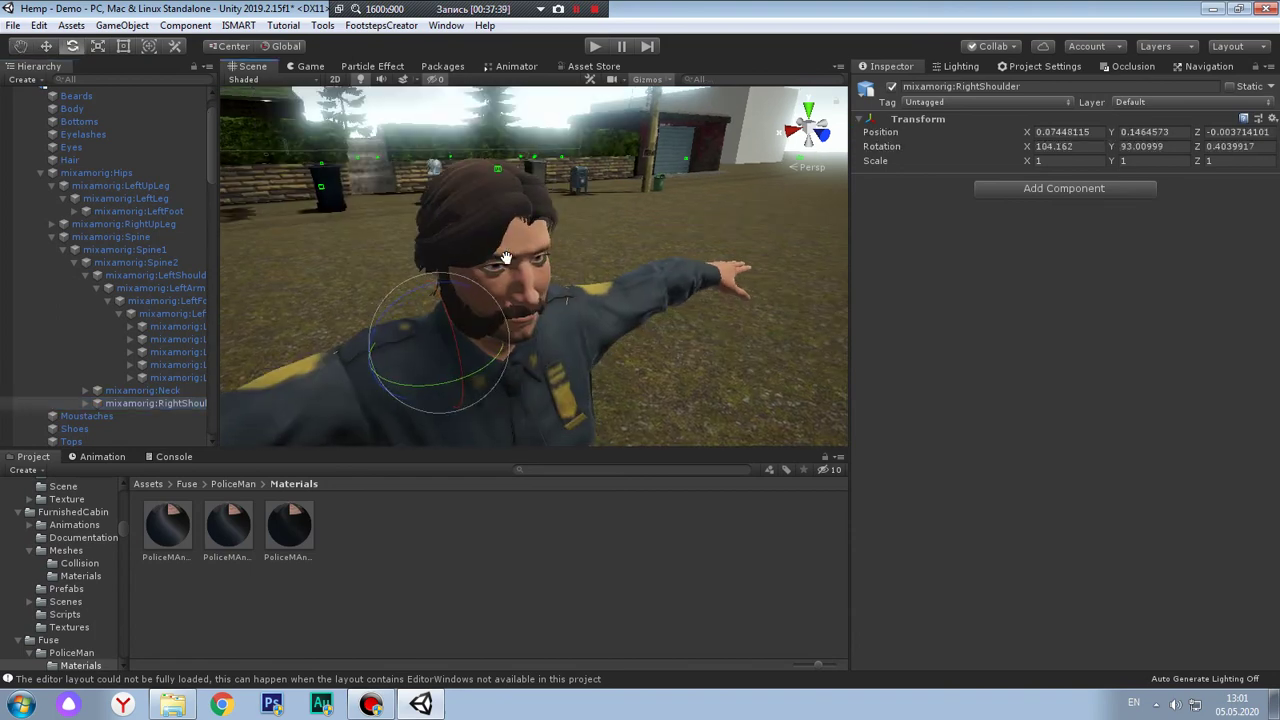
{"action": "right_click_drag", "start_coordinate": [515, 259], "coordinate": [352, 284], "text": "alt"}
Expand the Neck, Head and RightShoulder bones in the Hierarchy, then select the Head bone
{"action": "left_click", "coordinate": [86, 404]}
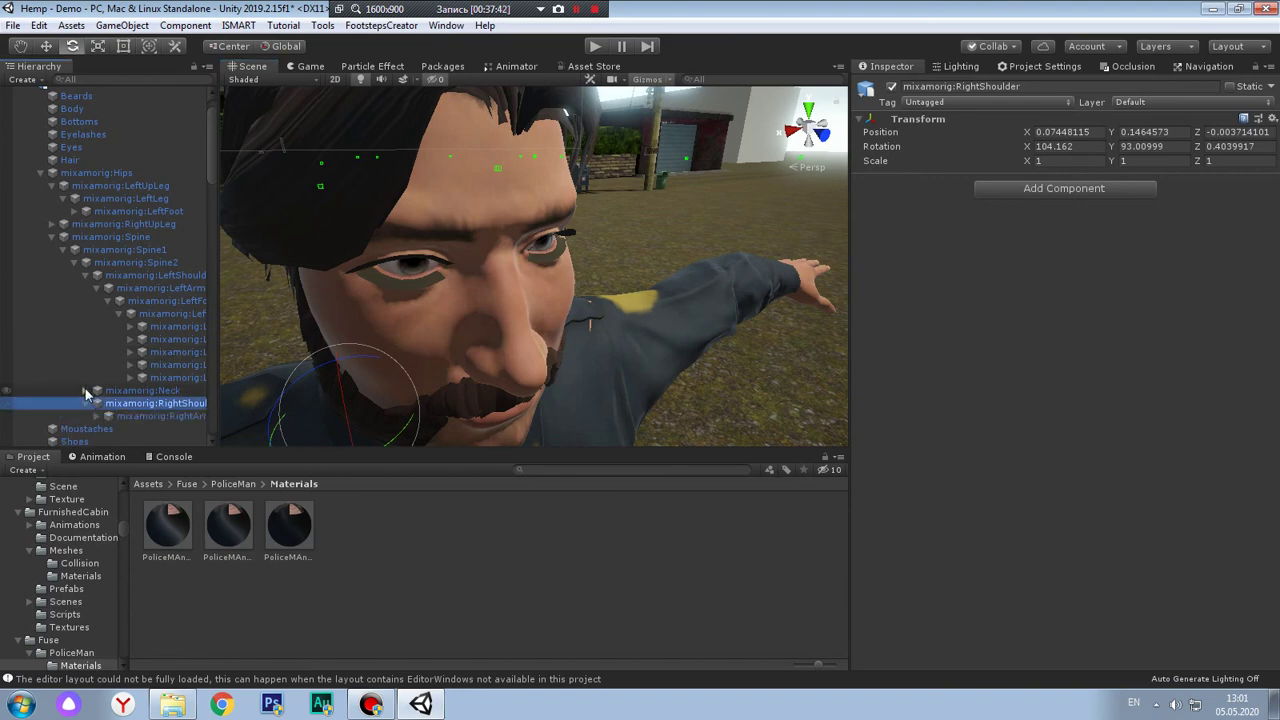
{"action": "left_click", "coordinate": [86, 390]}
{"action": "left_click", "coordinate": [97, 403]}
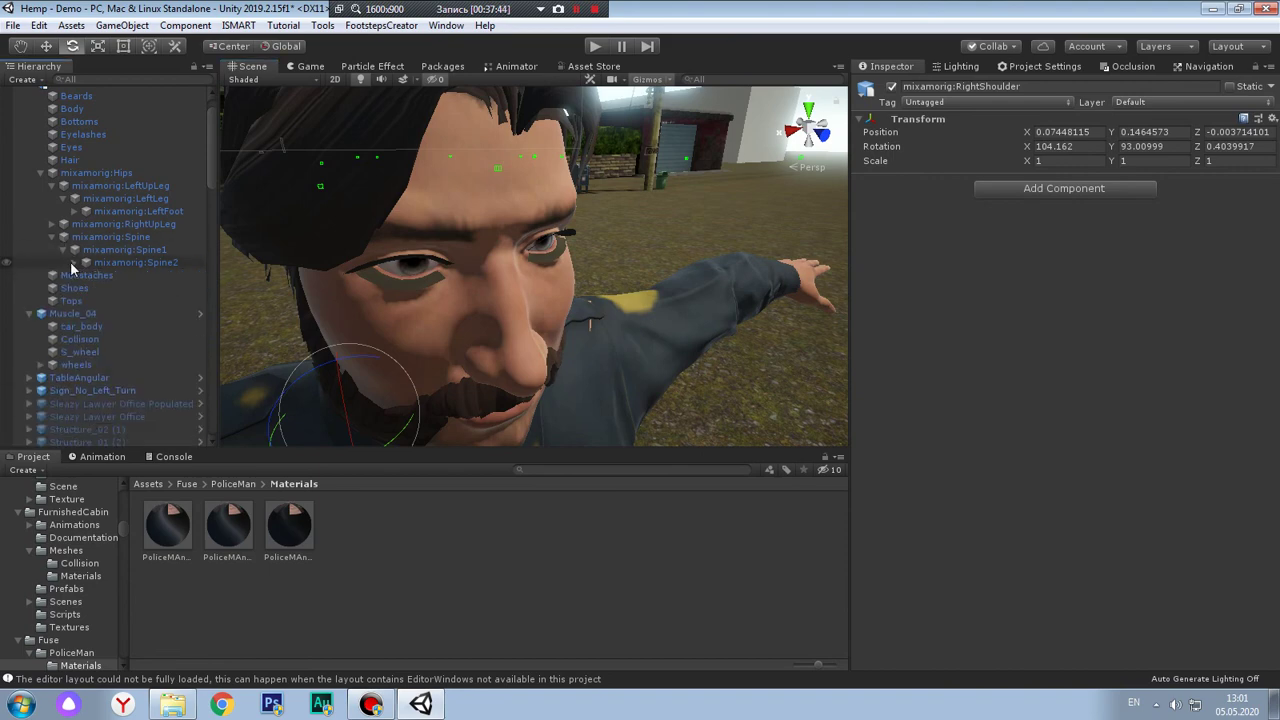
{"action": "left_click", "coordinate": [76, 250]}
{"action": "left_click", "coordinate": [166, 300]}
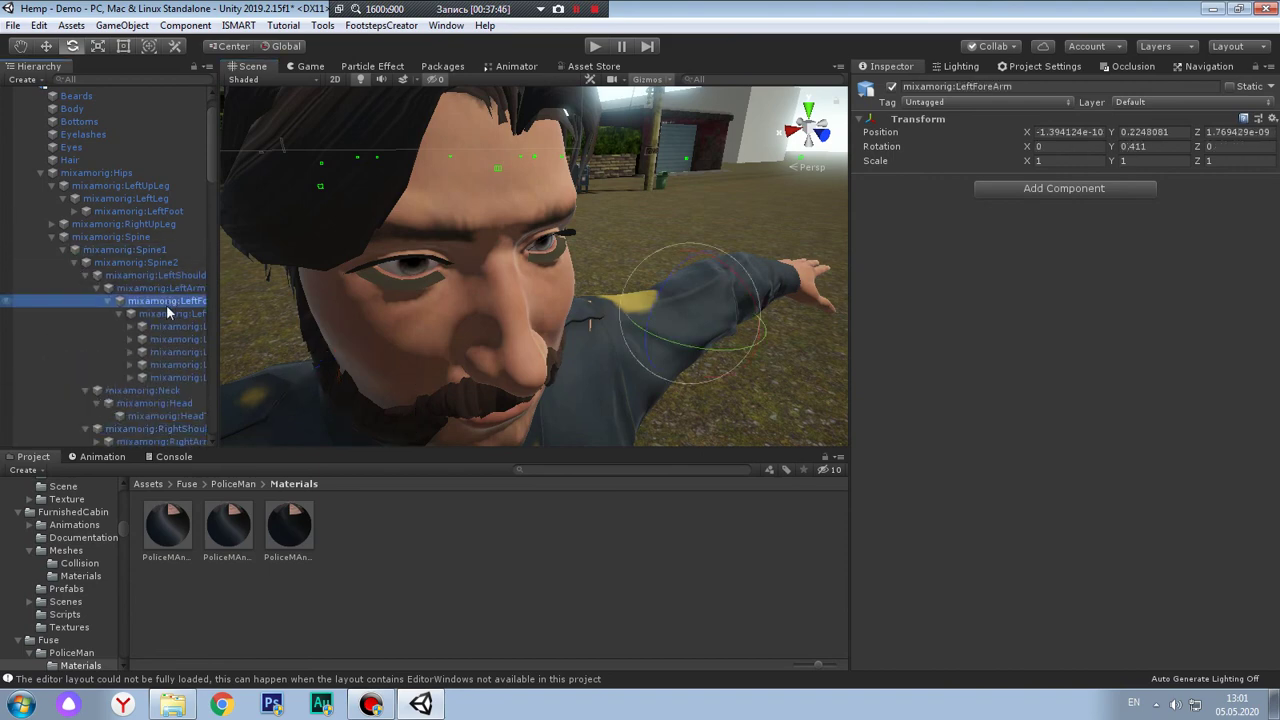
{"action": "left_click", "coordinate": [149, 275]}
{"action": "left_click", "coordinate": [153, 287]}
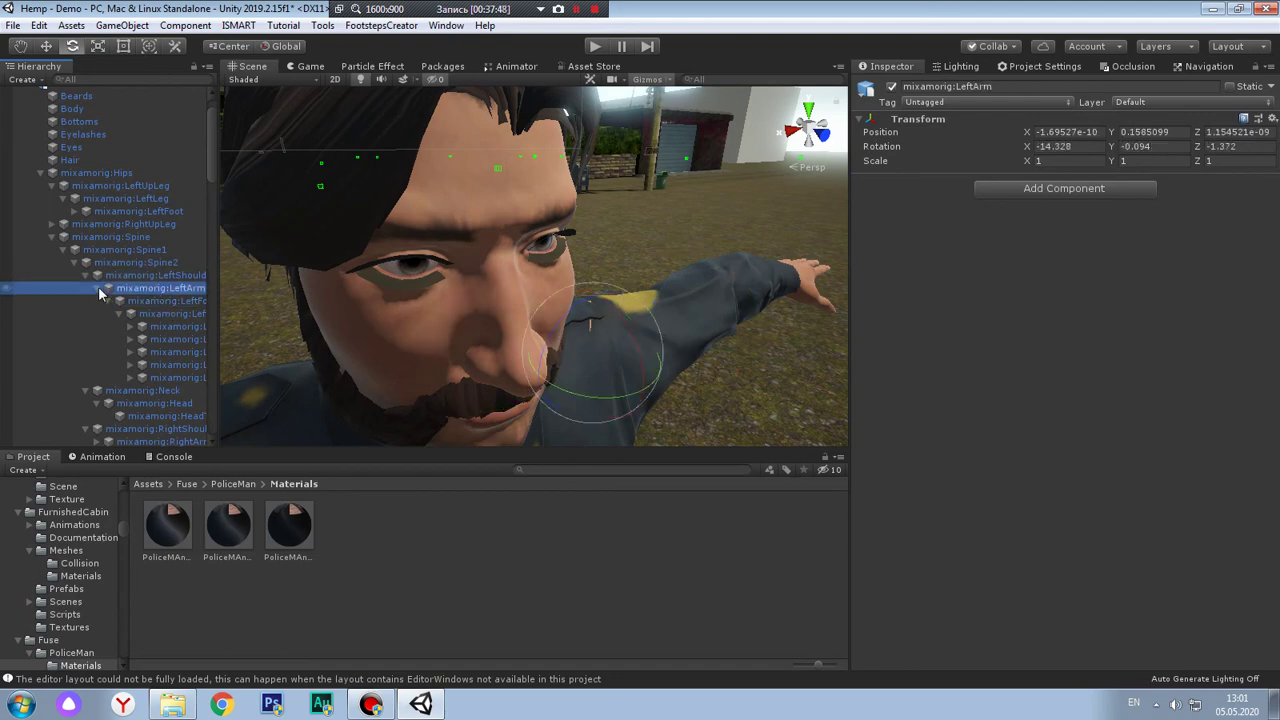
{"action": "left_click", "coordinate": [99, 289]}
{"action": "left_click", "coordinate": [128, 297]}
{"action": "left_click", "coordinate": [130, 313]}
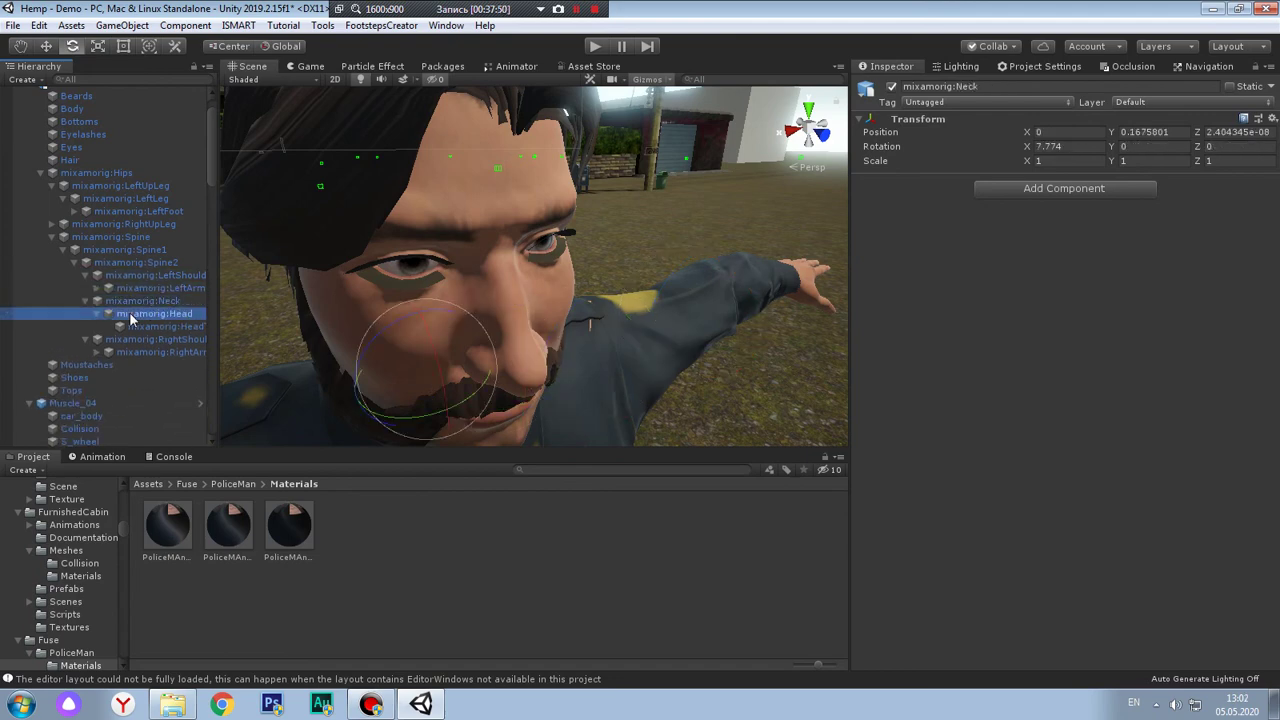
Test-rotate the Head and HeadTop_End bones, undoing each rotation
{"action": "left_click_drag", "start_coordinate": [436, 296], "coordinate": [135, 333]}
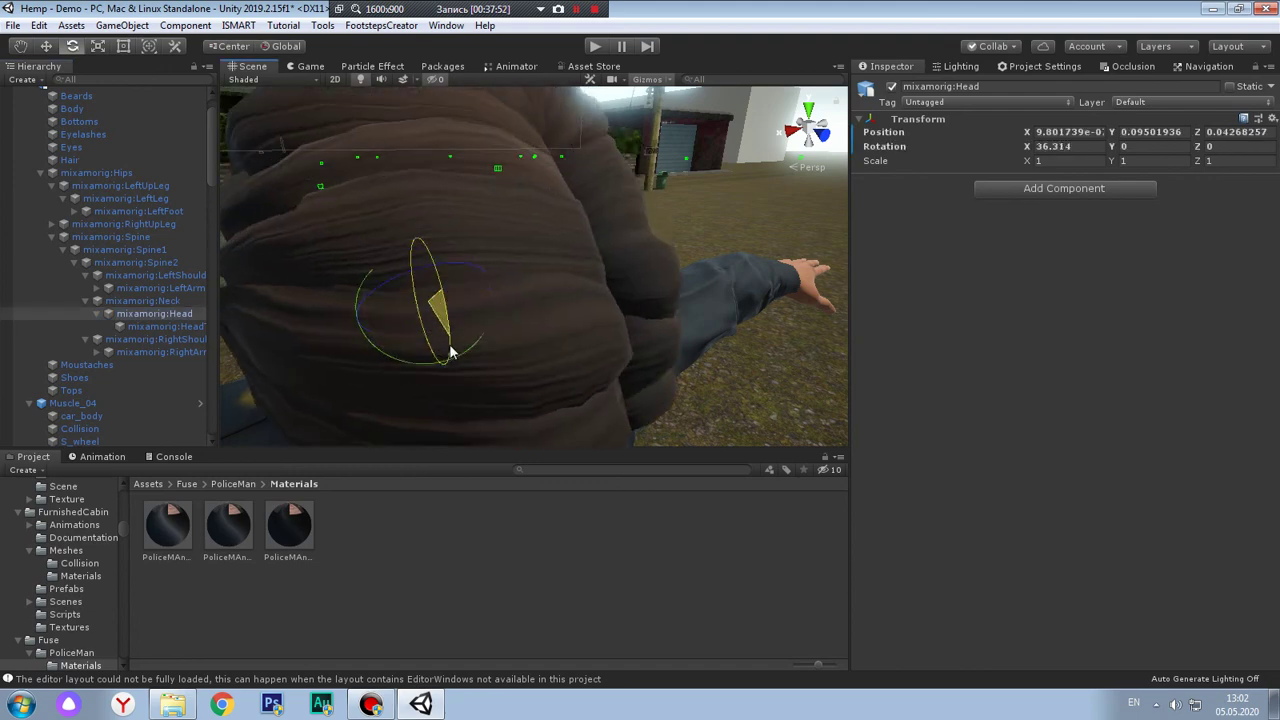
{"action": "key", "text": "ctrl+z"}
{"action": "left_click", "coordinate": [131, 324]}
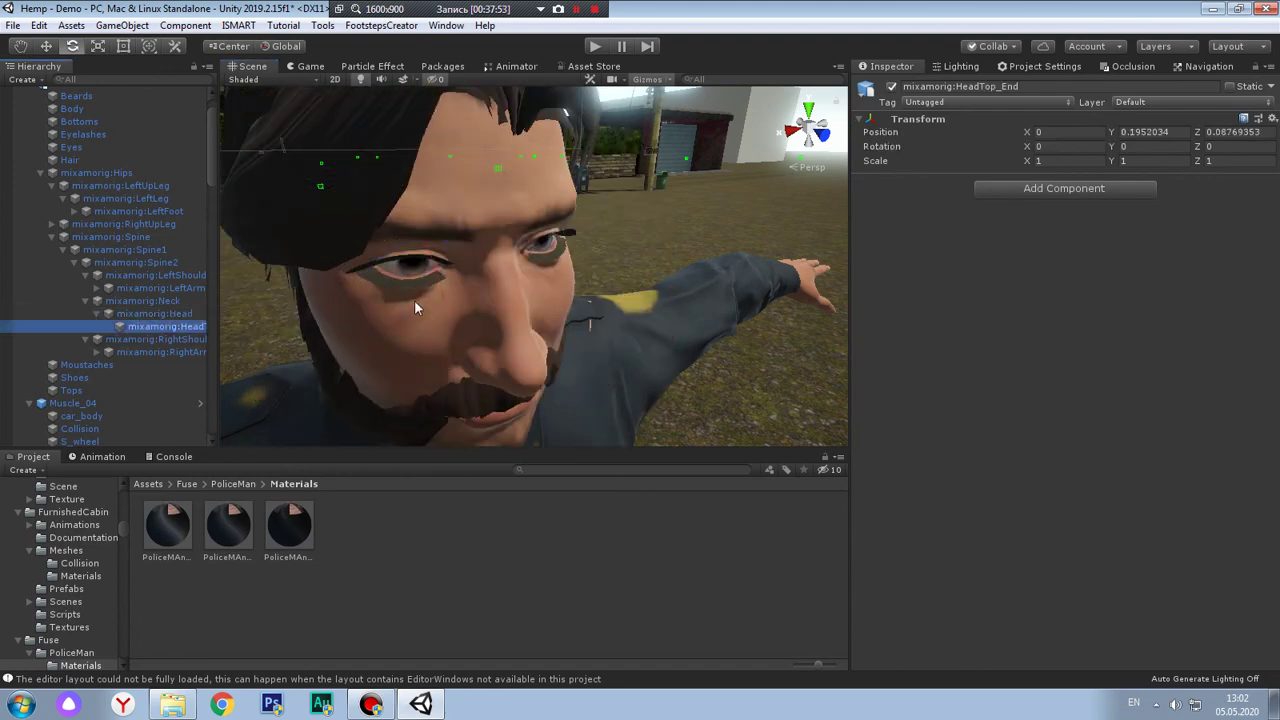
{"action": "key", "text": "f"}
{"action": "left_click_drag", "start_coordinate": [531, 228], "coordinate": [152, 318]}
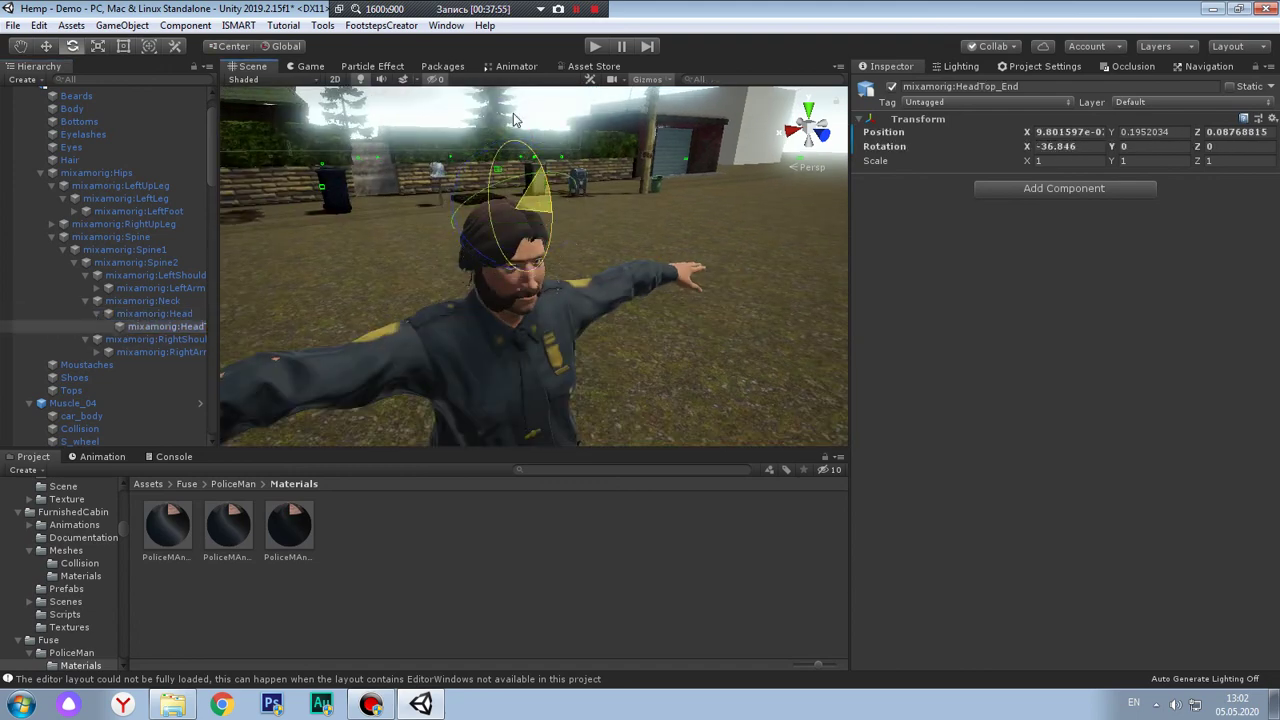
{"action": "key", "text": "ctrl+z"}
Select the RightShoulder, Neck, LeftArm and Head bones in turn, ending on HeadTop_End
{"action": "left_click", "coordinate": [145, 339]}
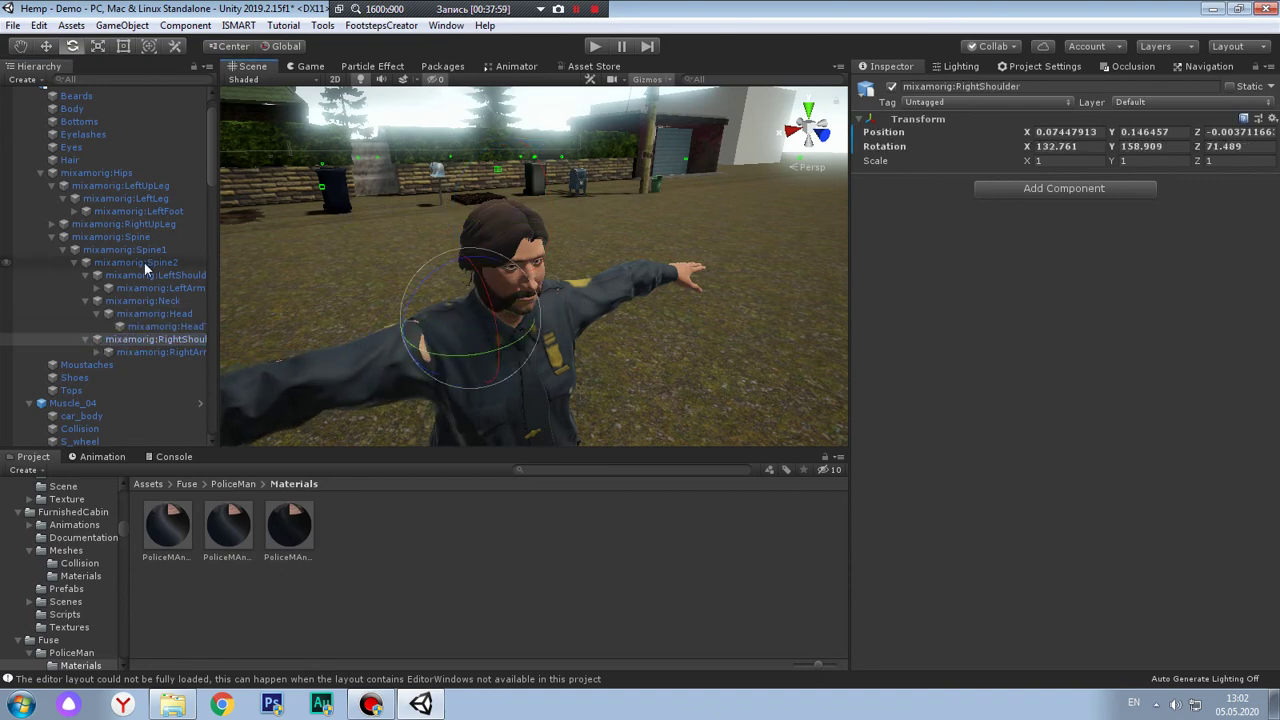
{"action": "left_click", "coordinate": [132, 300], "text": "ctrl"}
{"action": "left_click", "coordinate": [132, 298]}
{"action": "left_click", "coordinate": [137, 287]}
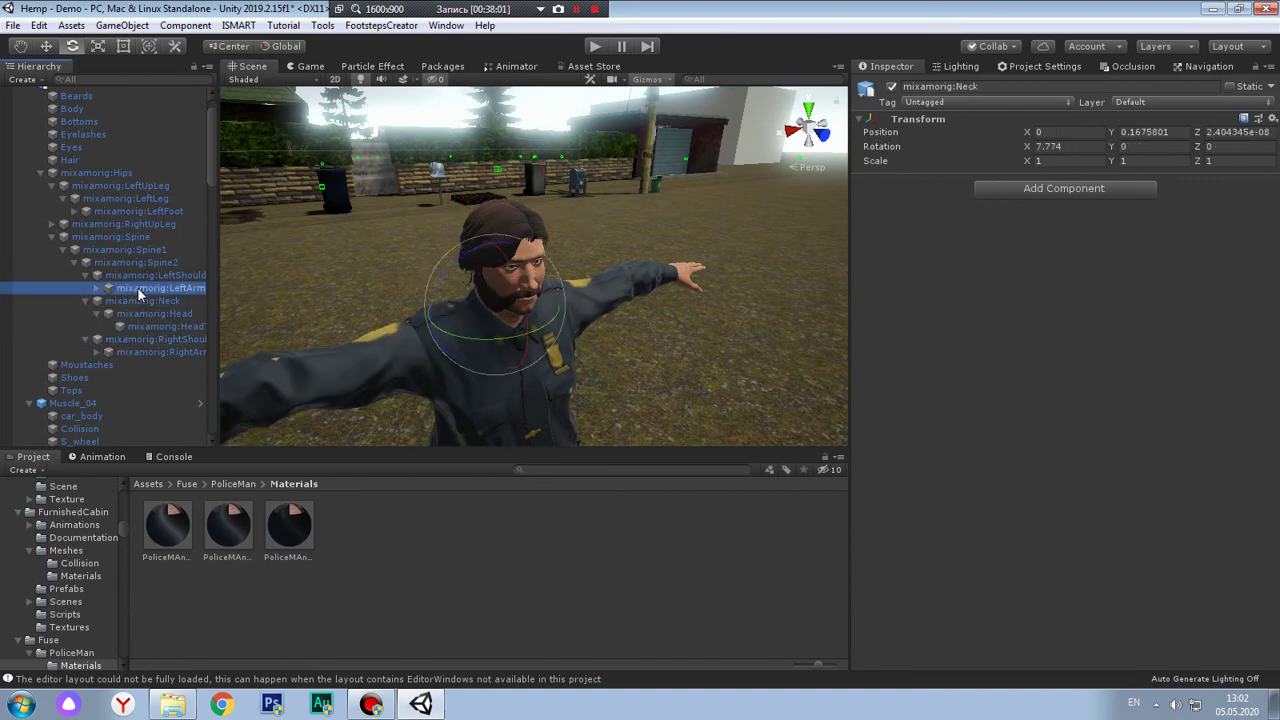
{"action": "left_click", "coordinate": [140, 277]}
{"action": "left_click", "coordinate": [145, 288]}
{"action": "left_click", "coordinate": [149, 313]}
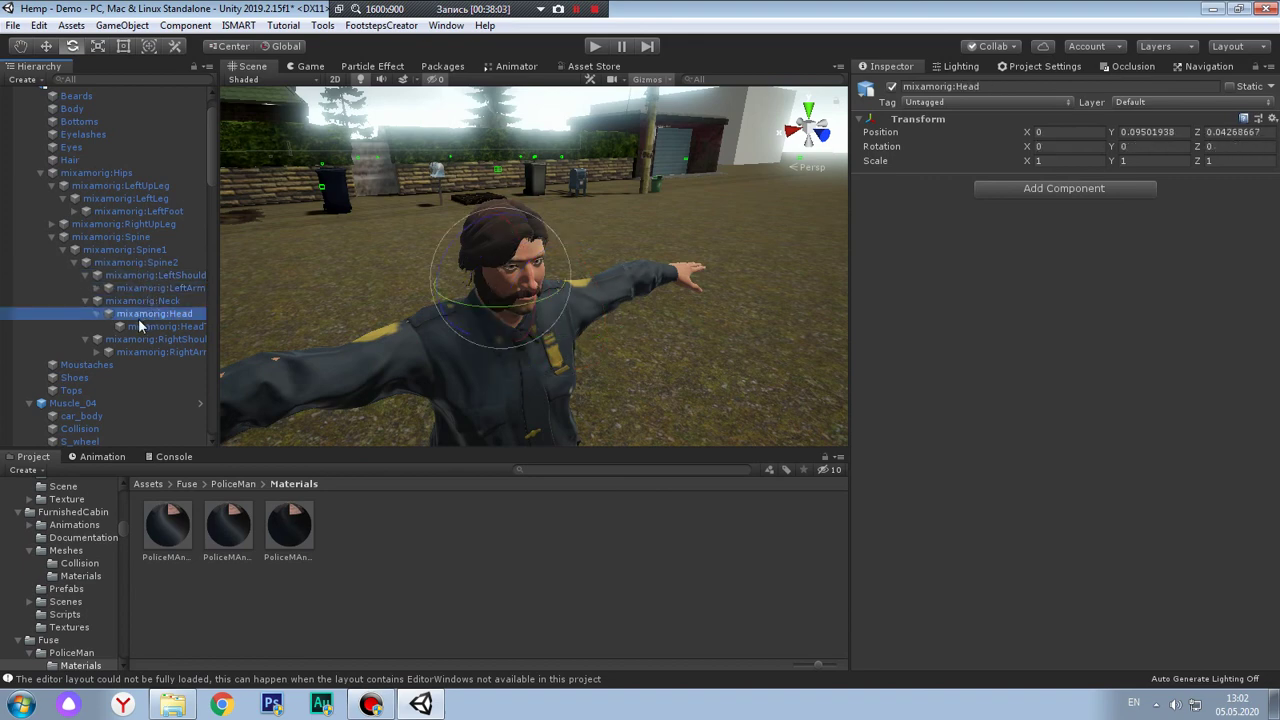
{"action": "left_click", "coordinate": [141, 325]}
Widen the Hierarchy so full bone names show, then clear the selection
{"action": "left_click_drag", "start_coordinate": [217, 299], "coordinate": [225, 297]}
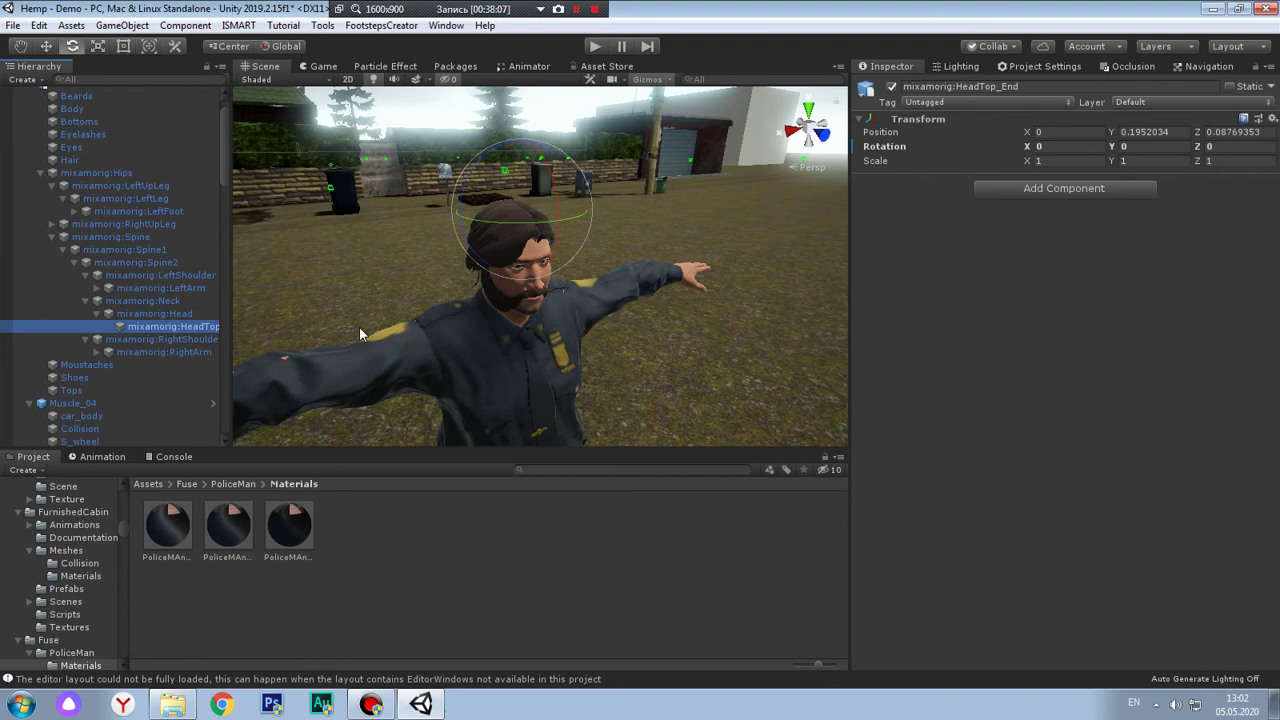
{"action": "left_click", "coordinate": [561, 506]}
{"action": "scroll", "coordinate": [469, 308], "scroll_direction": "up", "scroll_amount": 2}
{"action": "scroll", "coordinate": [469, 308], "scroll_direction": "up", "scroll_amount": 3}
{"action": "scroll", "coordinate": [508, 302], "scroll_direction": "up", "scroll_amount": 2}
{"action": "scroll", "coordinate": [508, 302], "scroll_direction": "up", "scroll_amount": 2}
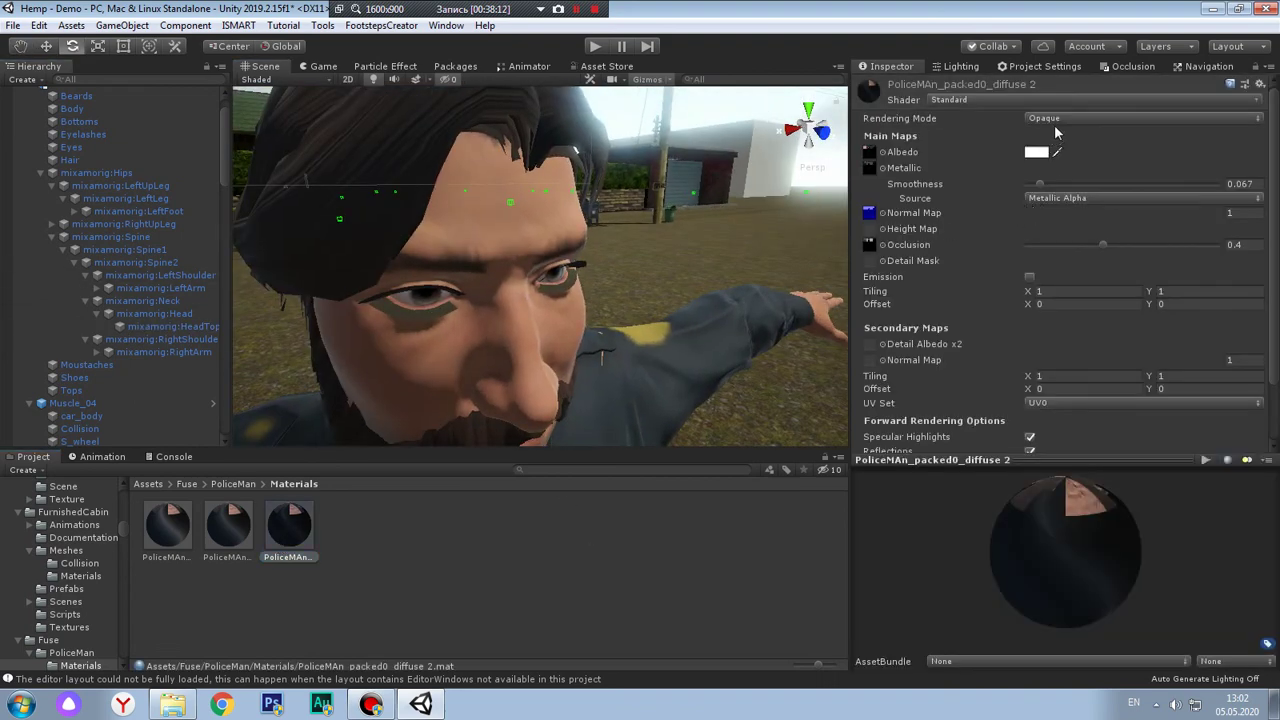
Switch the PoliceMAn_packed0_diffuse 2 material to Cutout rendering and inspect the hair
{"action": "left_click", "coordinate": [1054, 121]}
{"action": "left_click", "coordinate": [1069, 151]}
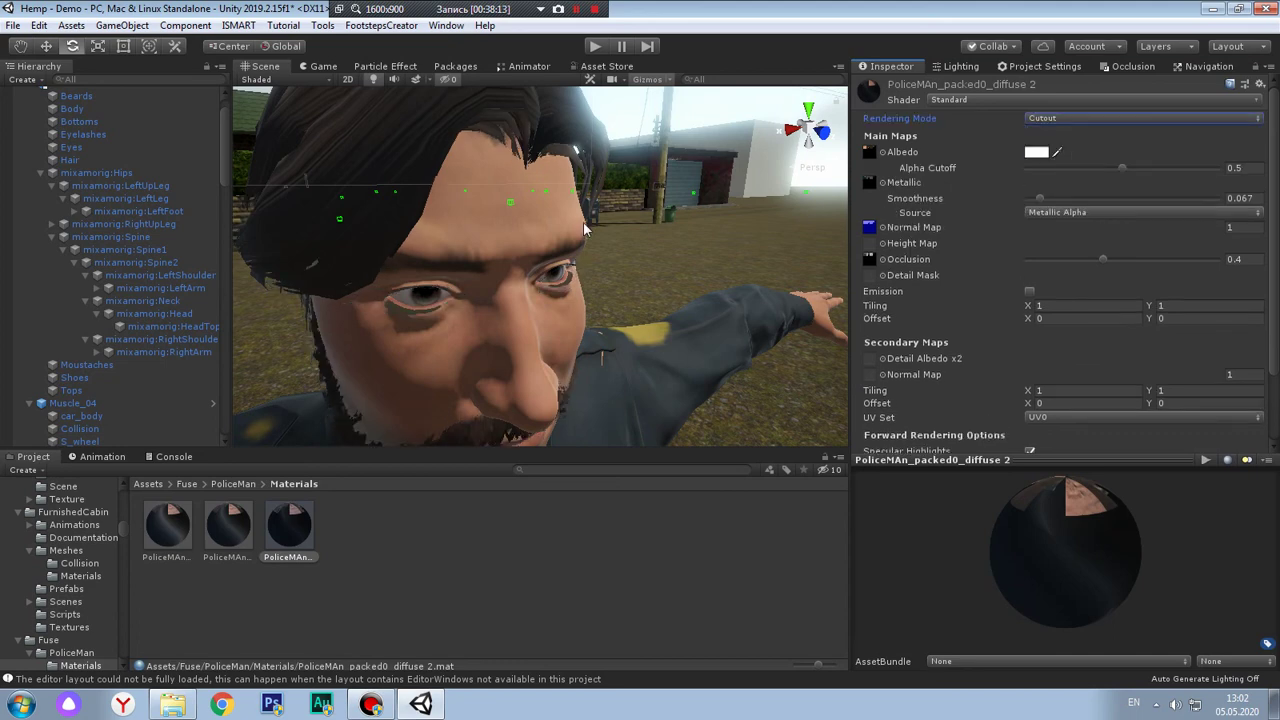
{"action": "right_click_drag", "start_coordinate": [583, 222], "coordinate": [610, 281], "text": "alt"}
{"action": "left_click_drag", "start_coordinate": [610, 281], "coordinate": [627, 209], "text": "alt"}
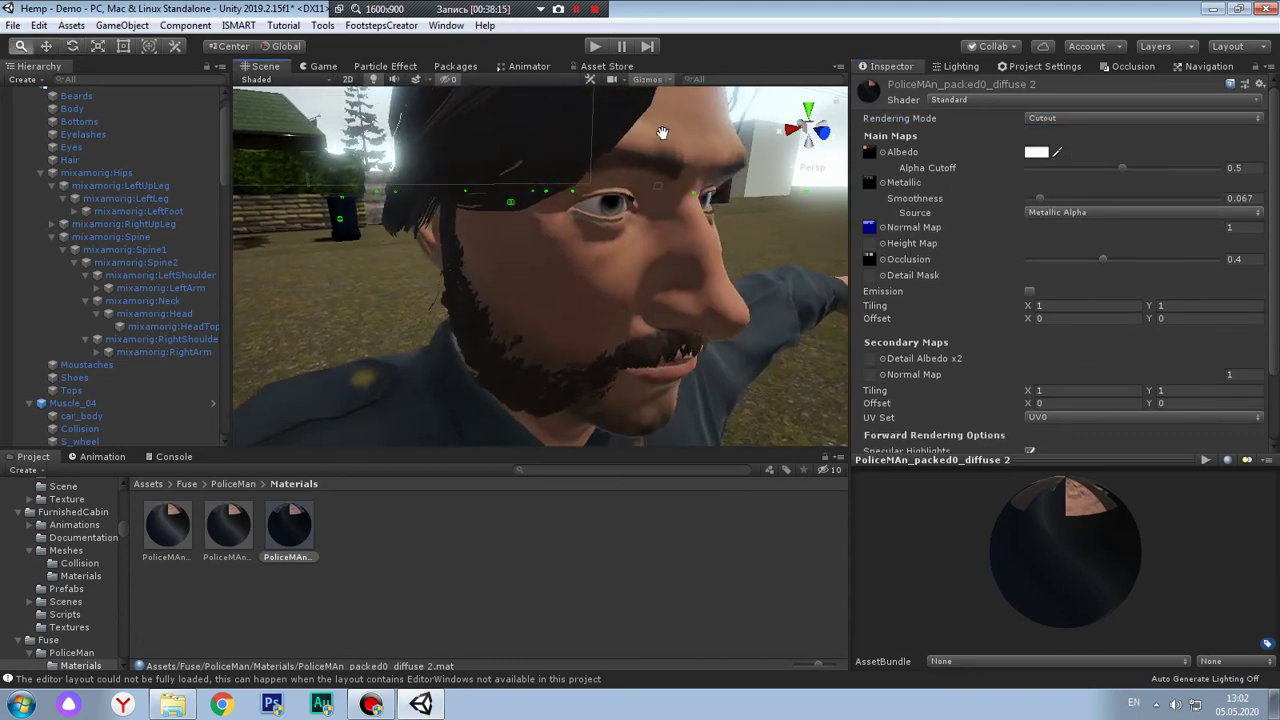
{"action": "left_click_drag", "start_coordinate": [588, 299], "coordinate": [841, 237], "text": "alt"}
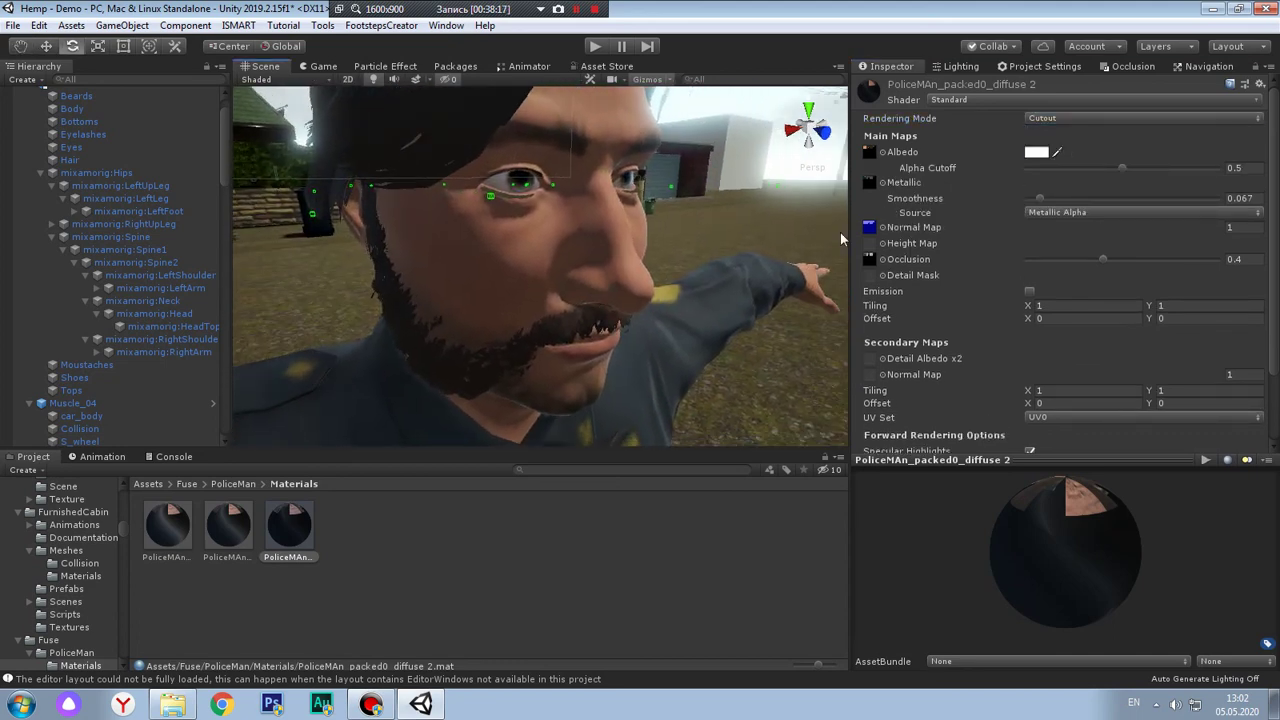
{"action": "left_click", "coordinate": [1061, 121]}
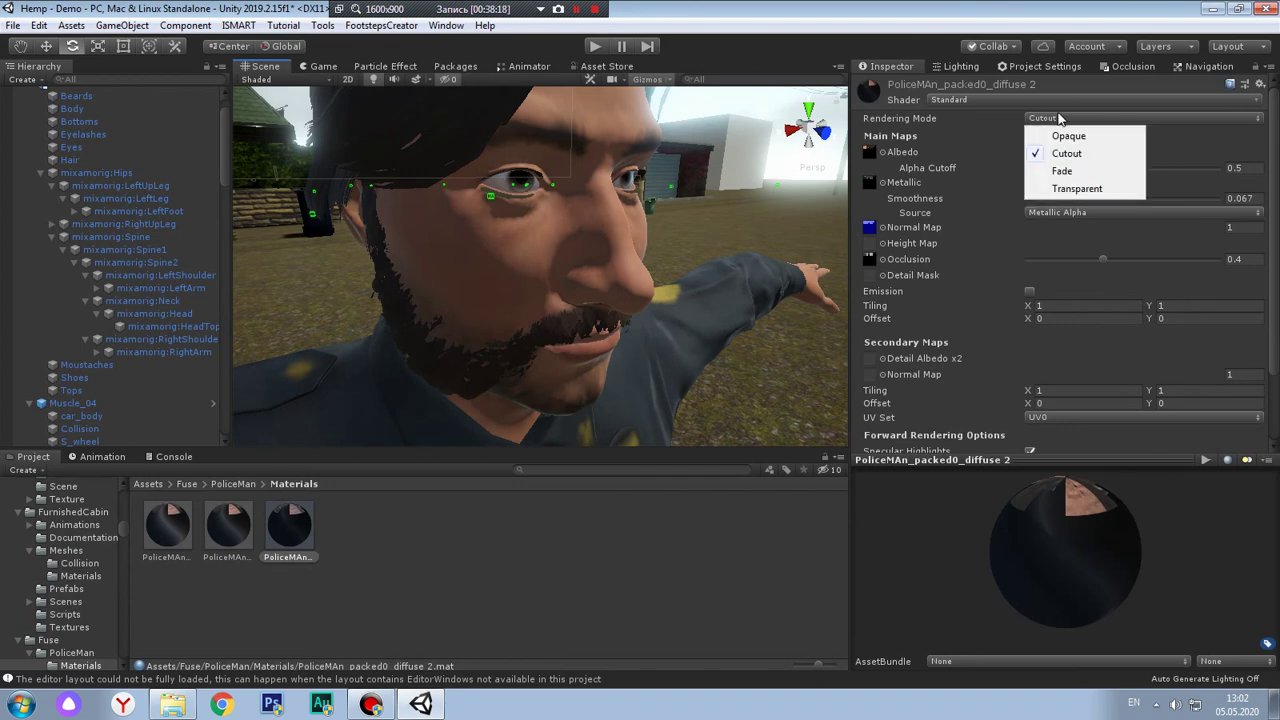
{"action": "left_click", "coordinate": [1164, 184]}
Try Alpha Cutoff values from 0.916 to 1, then lower it to about 0.588
{"action": "left_click_drag", "start_coordinate": [1186, 167], "coordinate": [1201, 168]}
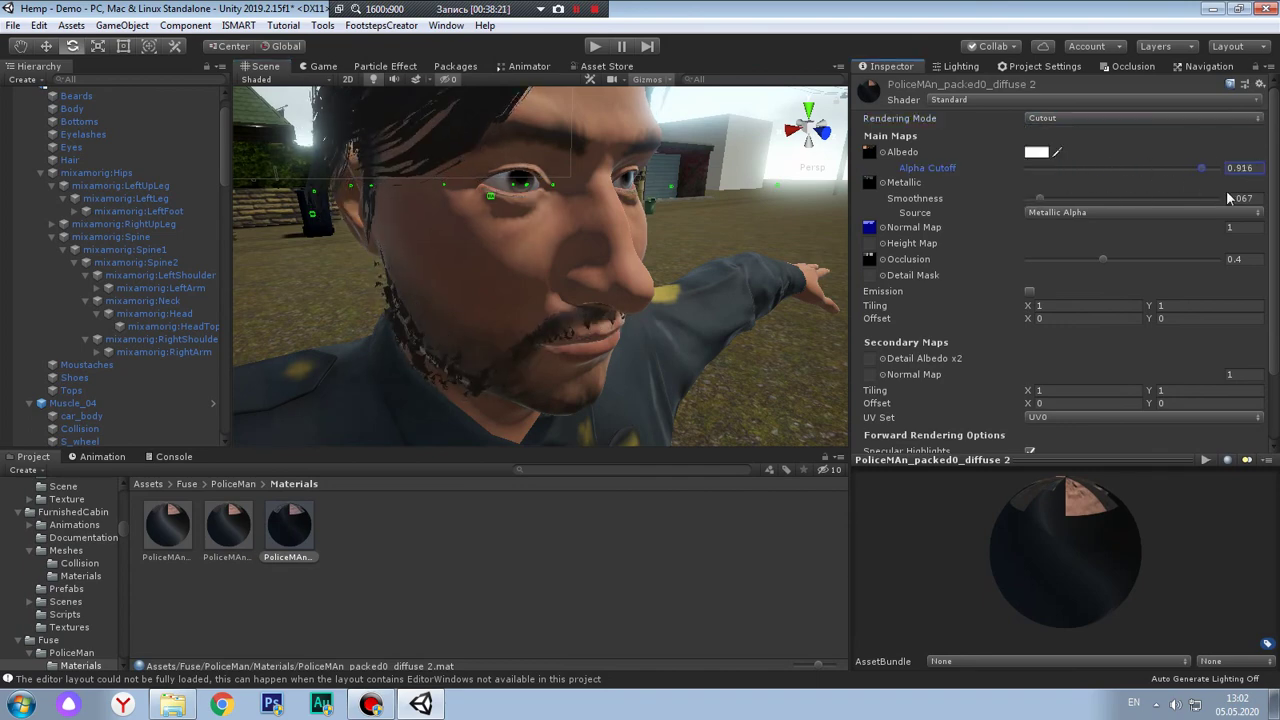
{"action": "left_click", "coordinate": [1212, 168]}
{"action": "scroll", "coordinate": [725, 203], "scroll_direction": "down", "scroll_amount": 5}
{"action": "left_click_drag", "start_coordinate": [725, 203], "coordinate": [594, 218], "text": "alt"}
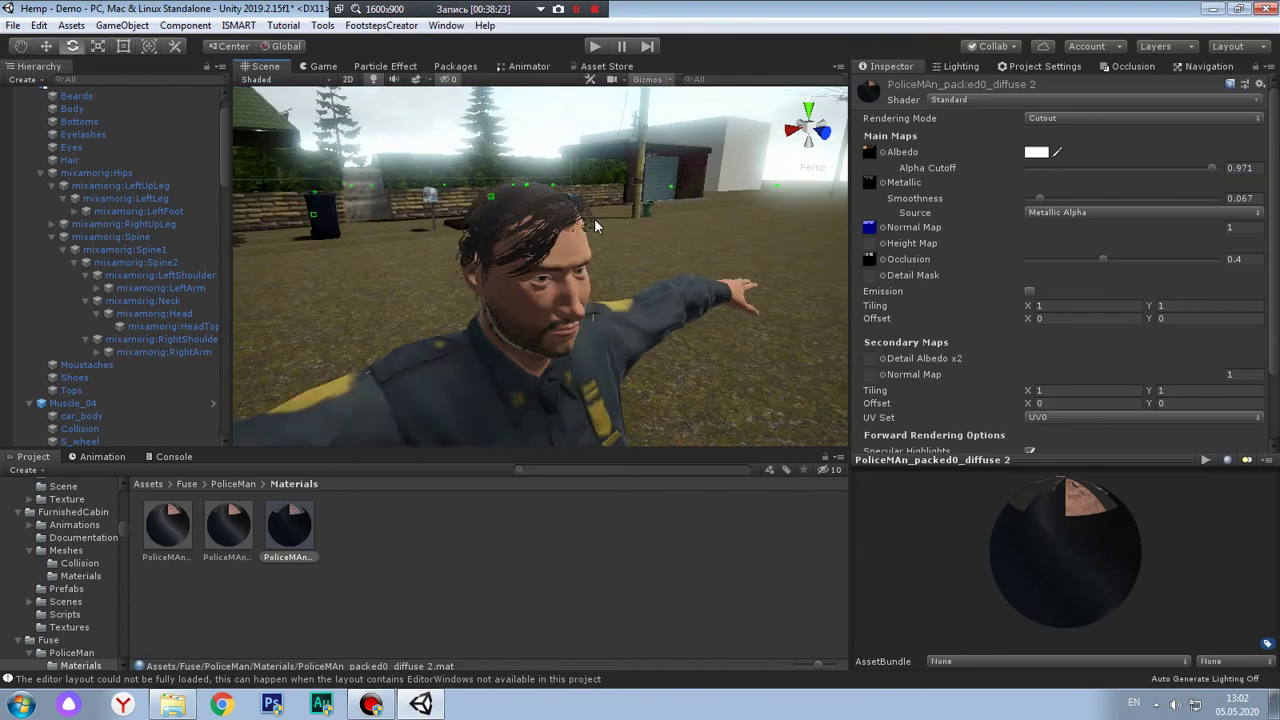
{"action": "mouse_move", "coordinate": [1212, 168]}
{"action": "left_mouse_down"}
{"action": "mouse_move", "coordinate": [1248, 181]}
{"action": "mouse_move", "coordinate": [1189, 171]}
{"action": "left_mouse_up"}
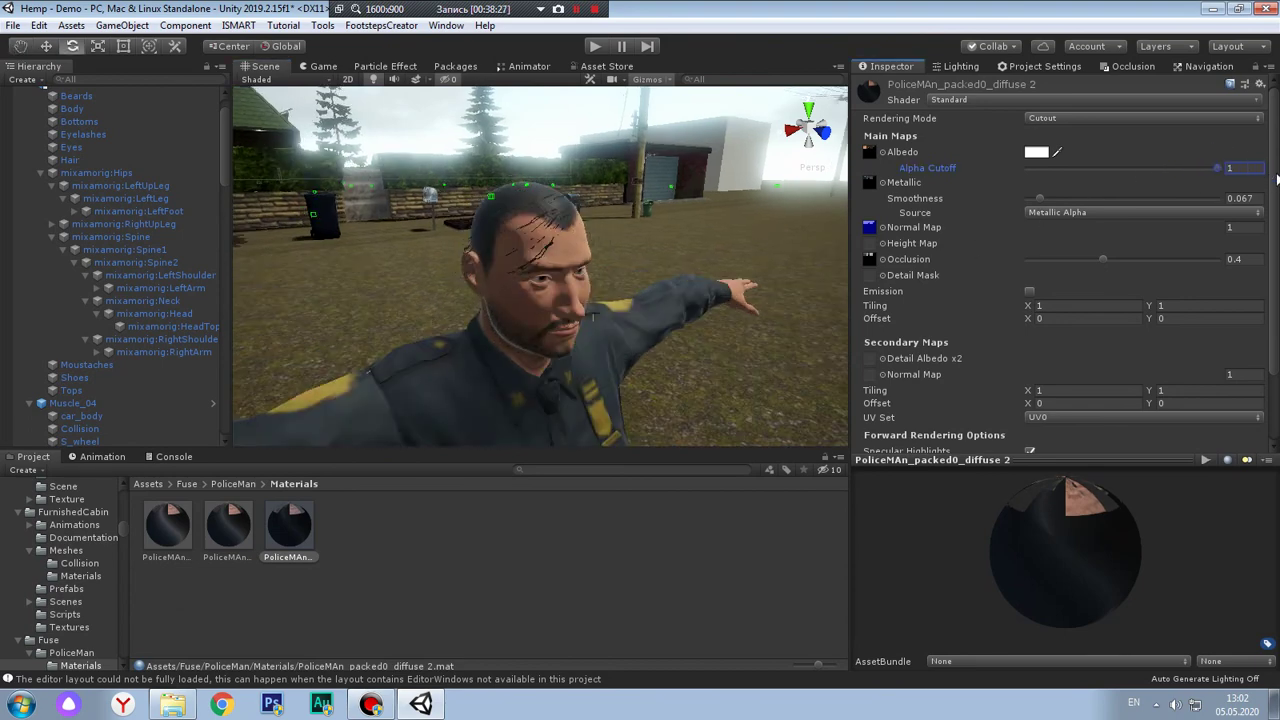
{"action": "mouse_move", "coordinate": [1139, 207]}
{"action": "left_mouse_down"}
{"action": "mouse_move", "coordinate": [1063, 208]}
{"action": "mouse_move", "coordinate": [1190, 205]}
{"action": "mouse_move", "coordinate": [1166, 202]}
{"action": "left_mouse_up"}
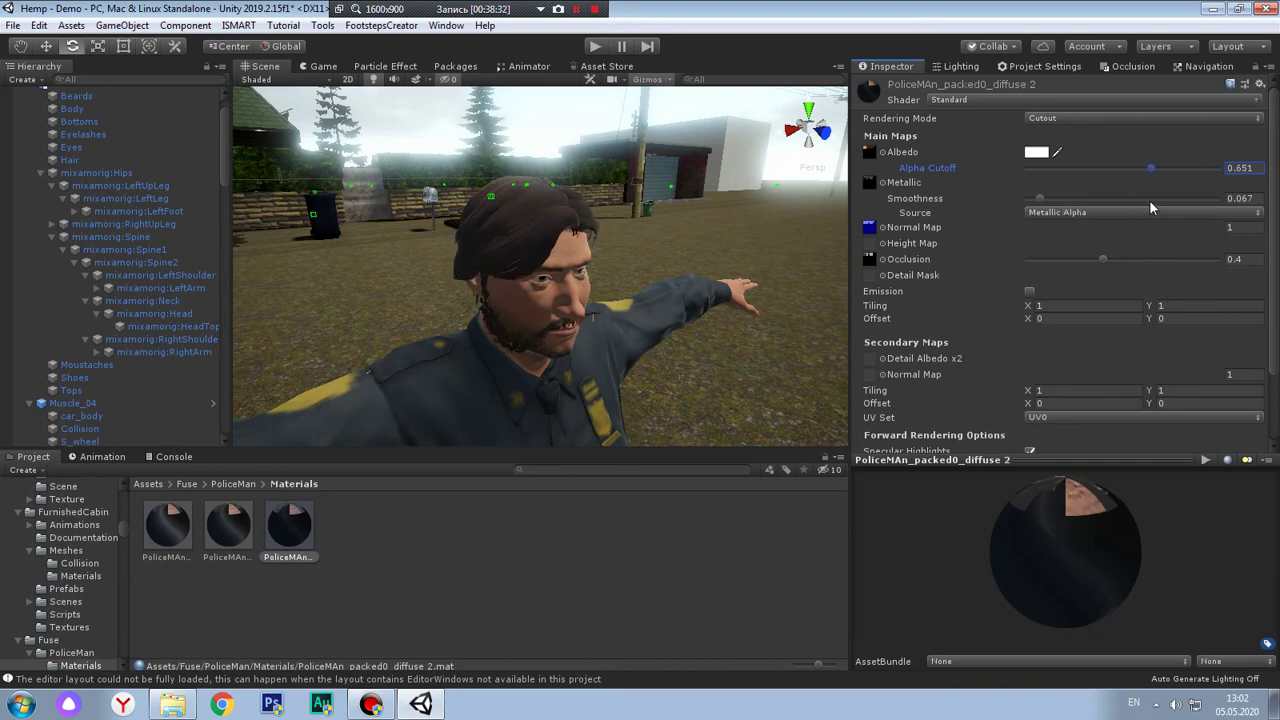
{"action": "mouse_move", "coordinate": [649, 218]}
{"action": "right_mouse_down", "text": "alt"}
{"action": "mouse_move", "coordinate": [661, 268]}
{"action": "mouse_move", "coordinate": [679, 280]}
{"action": "mouse_move", "coordinate": [594, 165]}
{"action": "mouse_move", "coordinate": [607, 245]}
{"action": "right_mouse_up", "text": "alt"}
{"action": "scroll", "coordinate": [504, 229], "scroll_direction": "down", "scroll_amount": 2}
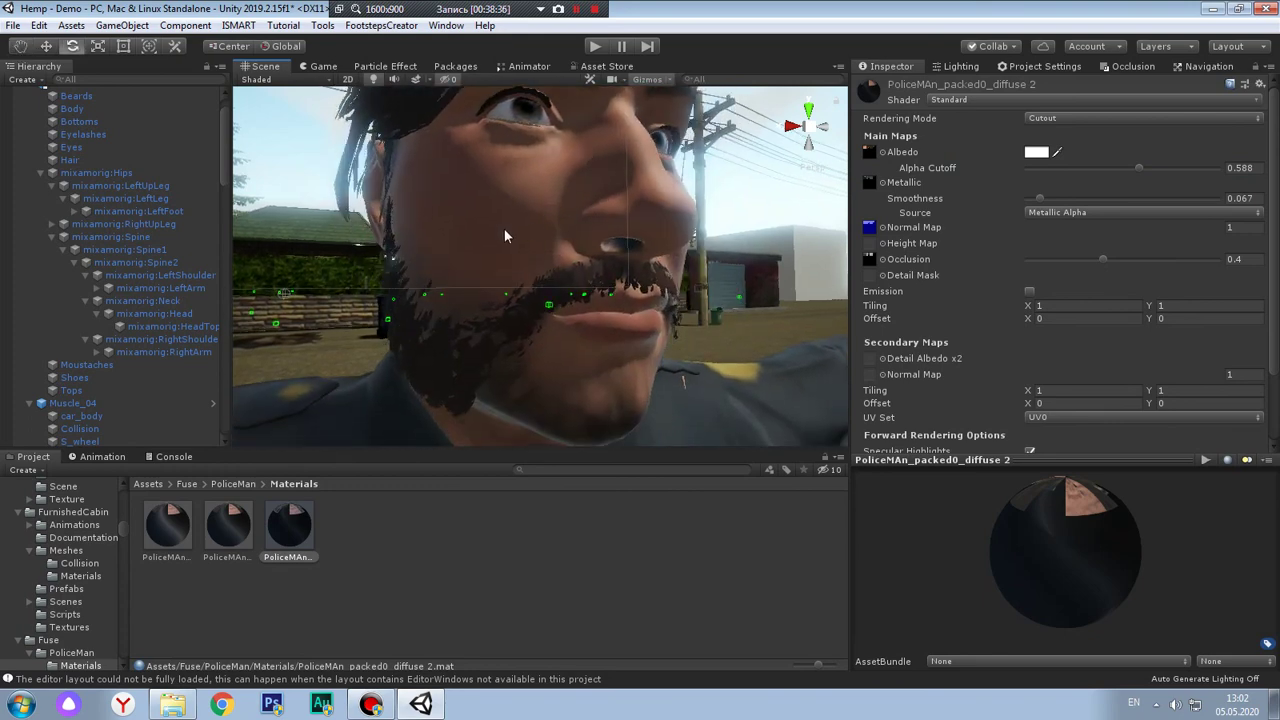
{"action": "scroll", "coordinate": [504, 229], "scroll_direction": "down", "scroll_amount": 3}
{"action": "scroll", "coordinate": [504, 229], "scroll_direction": "up", "scroll_amount": 1}
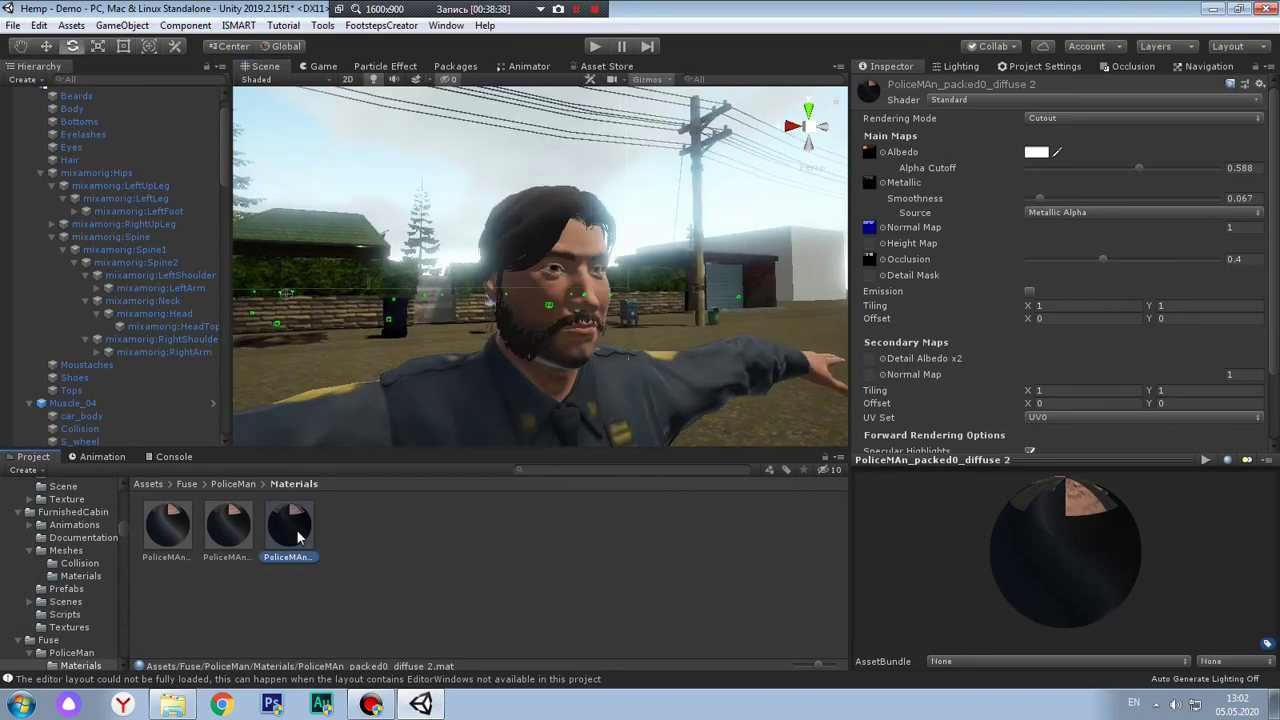
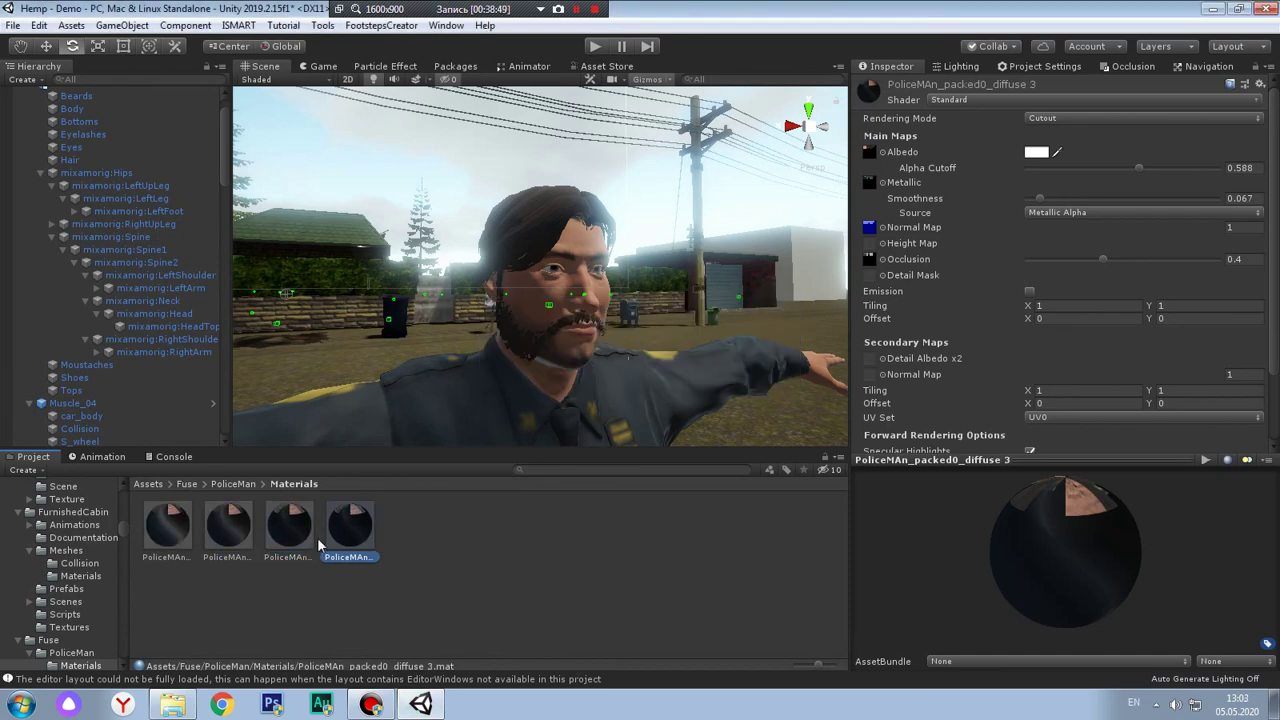
Duplicate the hair material as PoliceMAn_packed0_diffuse 3, assign it to the Hair mesh, and open its settings
{"action": "left_click_drag", "start_coordinate": [350, 525], "coordinate": [535, 221]}
{"action": "left_click", "coordinate": [534, 212]}
{"action": "left_click", "coordinate": [535, 214]}
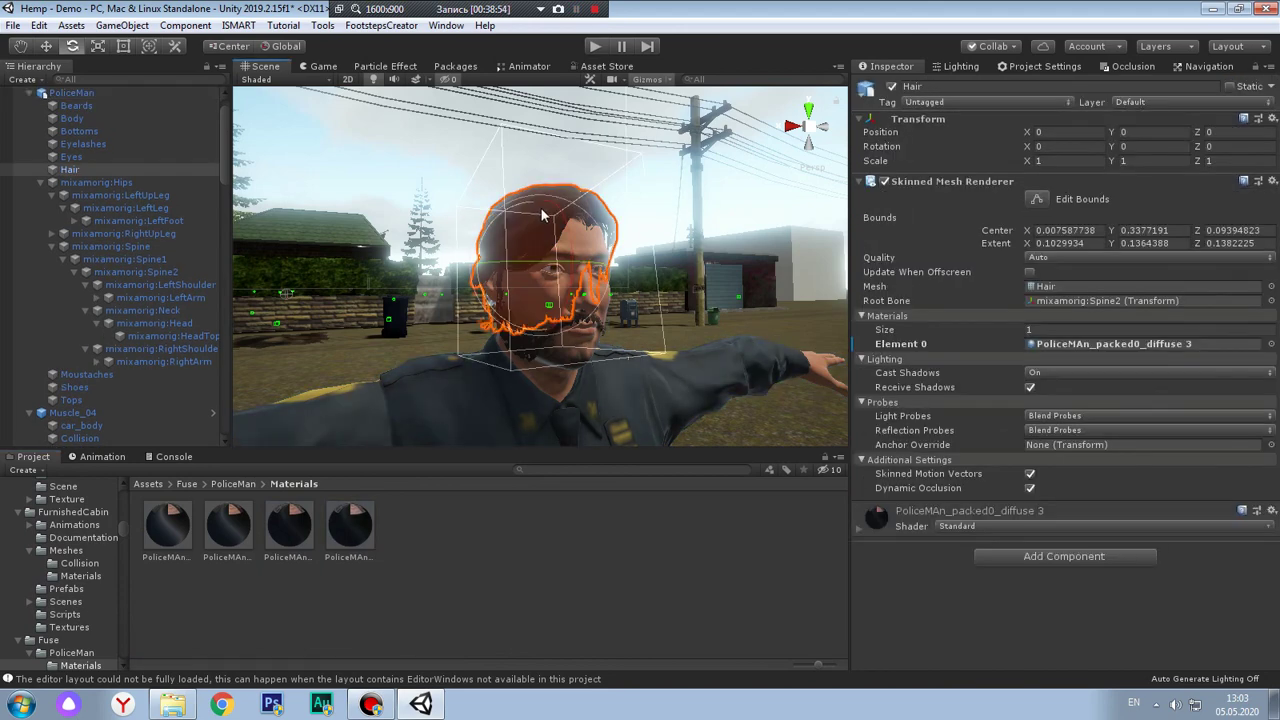
{"action": "left_click", "coordinate": [1080, 343]}
{"action": "left_click", "coordinate": [338, 535]}
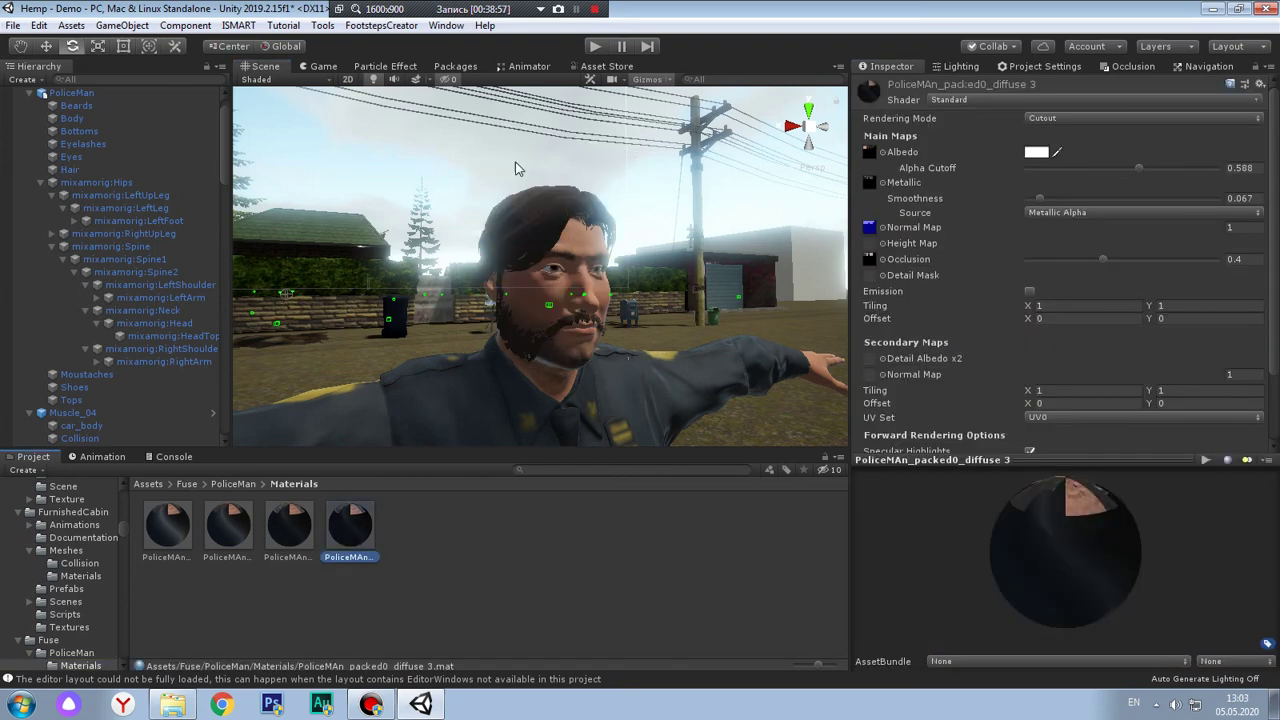
{"action": "scroll", "coordinate": [530, 220], "scroll_direction": "up", "scroll_amount": 5}
{"action": "scroll", "coordinate": [560, 215], "scroll_direction": "up", "scroll_amount": 2}
{"action": "scroll", "coordinate": [607, 213], "scroll_direction": "up", "scroll_amount": 3}
{"action": "mouse_move", "coordinate": [607, 213]}
{"action": "left_mouse_down", "text": "alt"}
{"action": "mouse_move", "coordinate": [532, 323]}
{"action": "mouse_move", "coordinate": [518, 276]}
{"action": "mouse_move", "coordinate": [586, 266]}
{"action": "mouse_move", "coordinate": [600, 289]}
{"action": "mouse_move", "coordinate": [509, 191]}
{"action": "mouse_move", "coordinate": [497, 226]}
{"action": "mouse_move", "coordinate": [466, 194]}
{"action": "mouse_move", "coordinate": [480, 429]}
{"action": "mouse_move", "coordinate": [443, 277]}
{"action": "mouse_move", "coordinate": [504, 288]}
{"action": "mouse_move", "coordinate": [614, 243]}
{"action": "mouse_move", "coordinate": [282, 227]}
{"action": "mouse_move", "coordinate": [667, 256]}
{"action": "left_mouse_up", "text": "alt"}
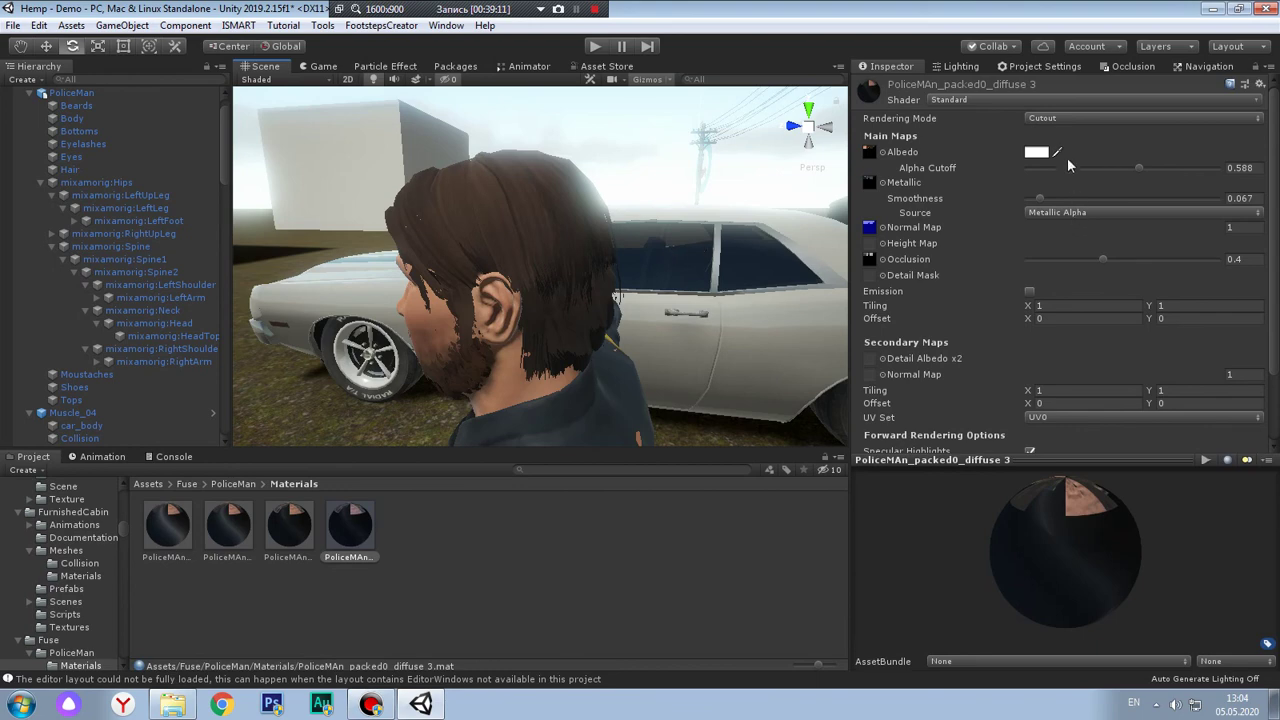
Lower the hair material's Smoothness to 0 while checking the hair from several angles
{"action": "left_click", "coordinate": [1040, 195]}
{"action": "left_click", "coordinate": [1232, 198]}
{"action": "type", "text": "0"}
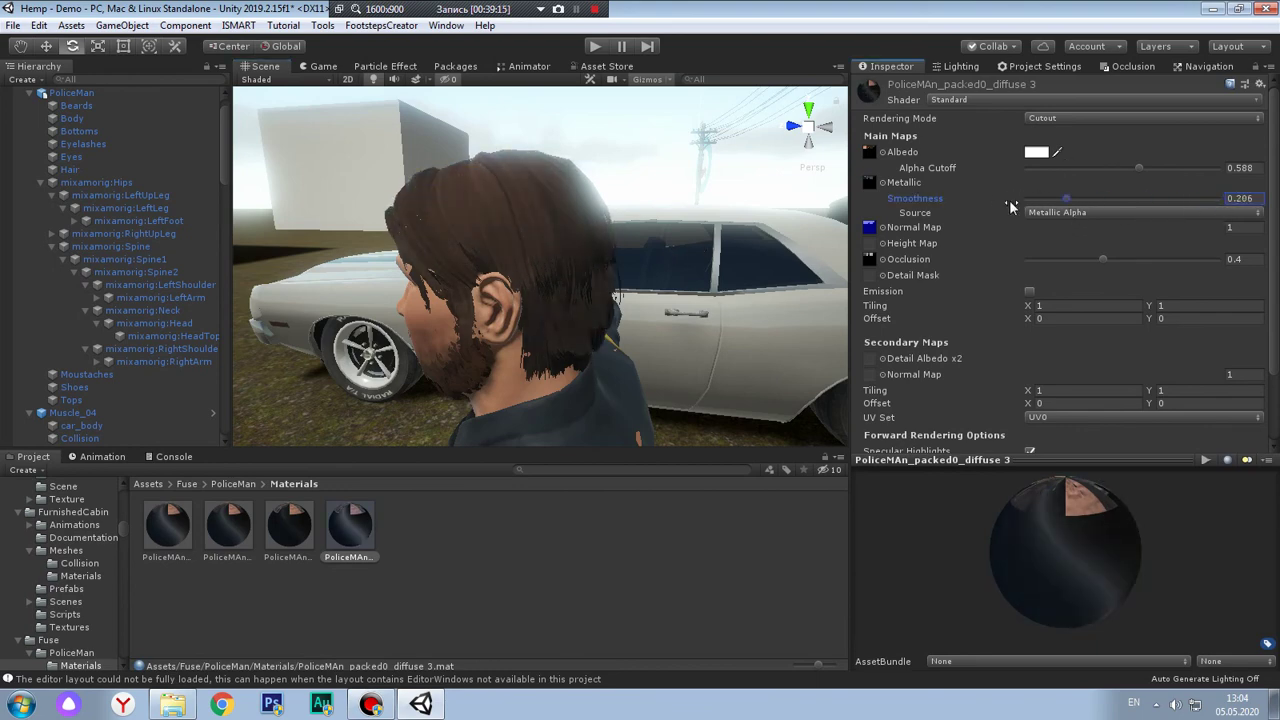
{"action": "left_click_drag", "start_coordinate": [1028, 198], "coordinate": [1086, 205]}
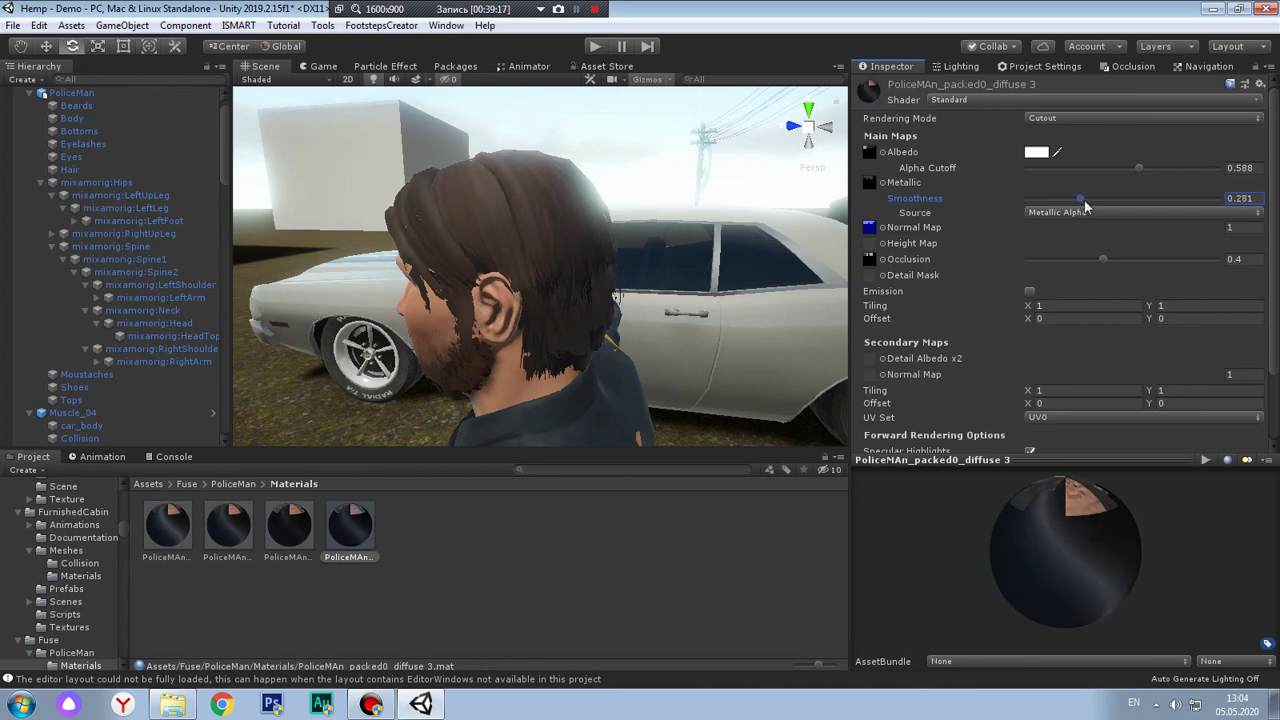
{"action": "left_click_drag", "start_coordinate": [640, 280], "coordinate": [662, 384], "text": "alt"}
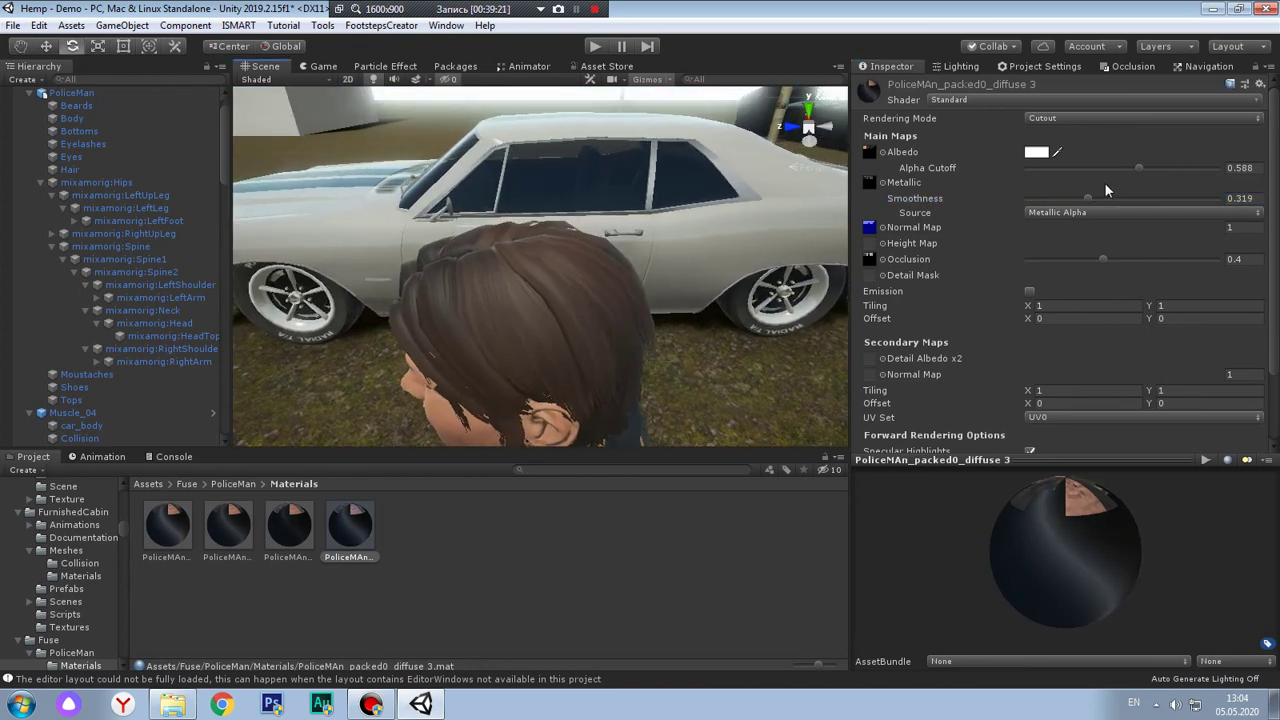
{"action": "mouse_move", "coordinate": [1076, 199]}
{"action": "left_mouse_down"}
{"action": "mouse_move", "coordinate": [1018, 202]}
{"action": "mouse_move", "coordinate": [1069, 222]}
{"action": "left_mouse_up"}
{"action": "mouse_move", "coordinate": [677, 292]}
{"action": "left_mouse_down", "text": "alt"}
{"action": "mouse_move", "coordinate": [751, 300]}
{"action": "mouse_move", "coordinate": [692, 253]}
{"action": "mouse_move", "coordinate": [839, 171]}
{"action": "left_mouse_up", "text": "alt"}
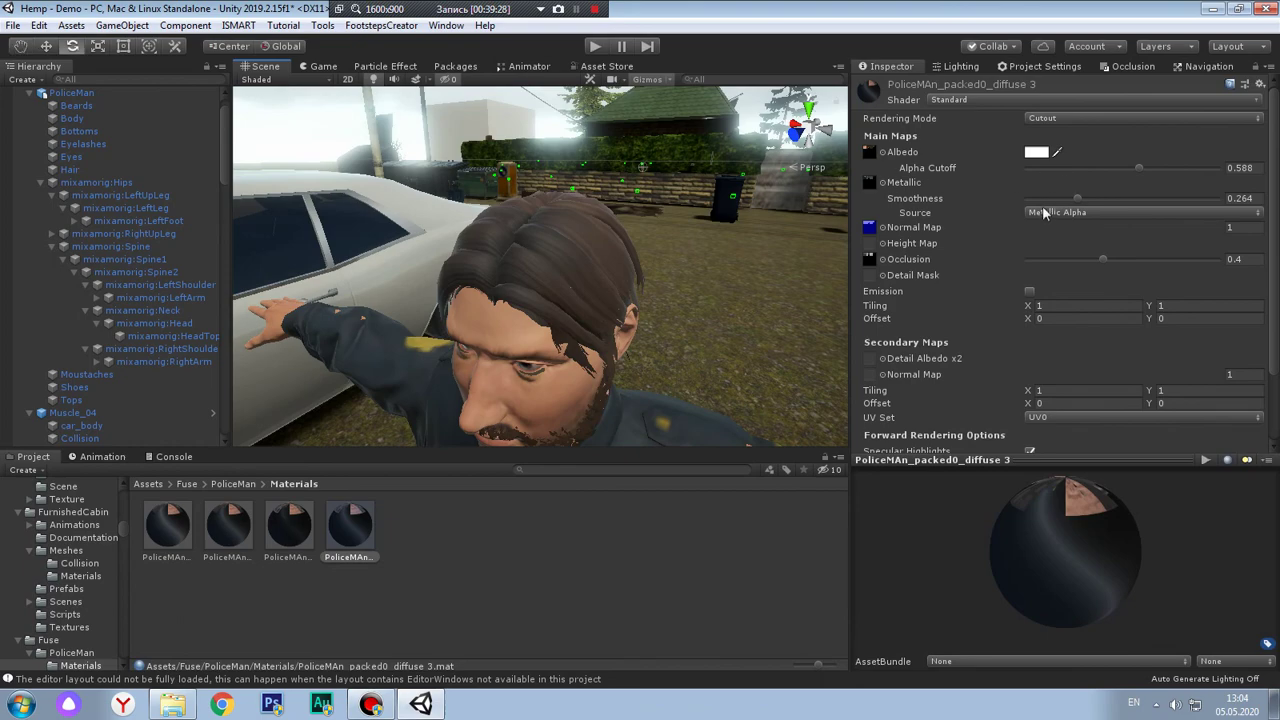
{"action": "left_click_drag", "start_coordinate": [1046, 202], "coordinate": [977, 198]}
{"action": "mouse_move", "coordinate": [684, 201]}
{"action": "left_mouse_down", "text": "alt"}
{"action": "mouse_move", "coordinate": [629, 275]}
{"action": "mouse_move", "coordinate": [372, 190]}
{"action": "left_mouse_up", "text": "alt"}
{"action": "right_click_drag", "start_coordinate": [372, 190], "coordinate": [589, 297], "text": "alt"}
{"action": "left_click_drag", "start_coordinate": [589, 297], "coordinate": [742, 283], "text": "alt"}
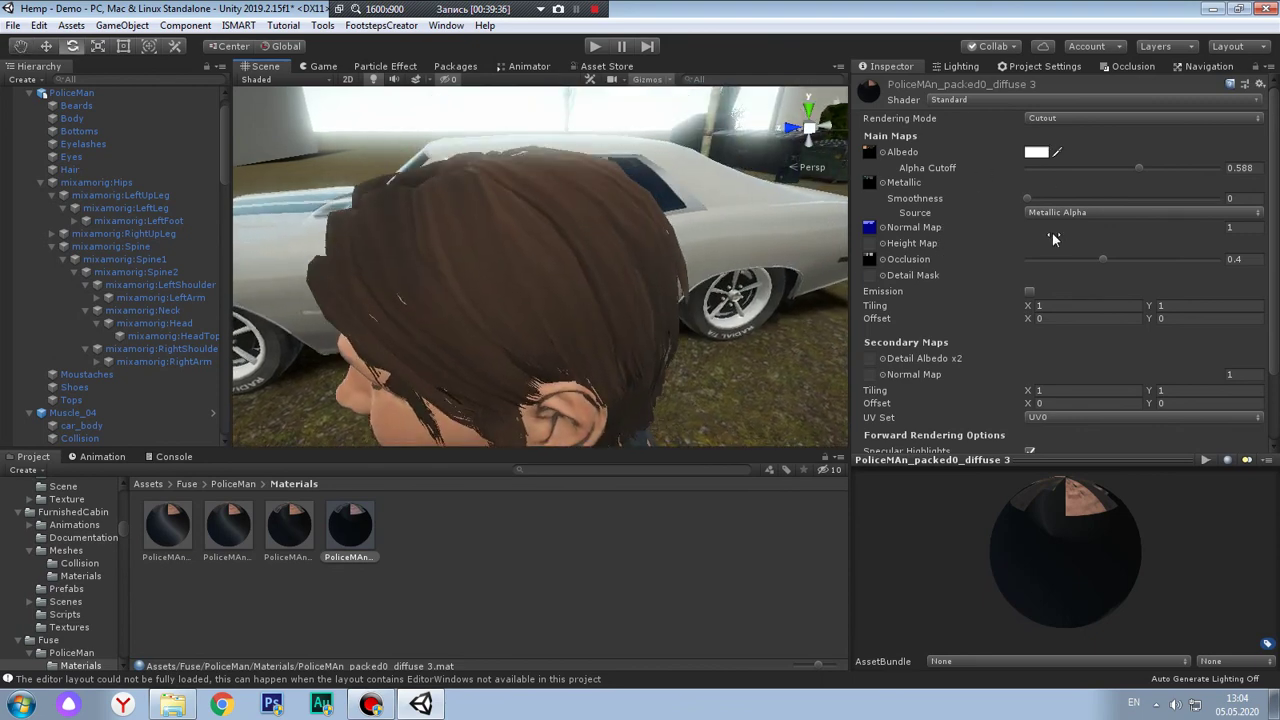
Try Occlusion 1, undo back to 0.4, and set Alpha Cutoff to 0.56
{"action": "left_click_drag", "start_coordinate": [1055, 260], "coordinate": [1278, 265]}
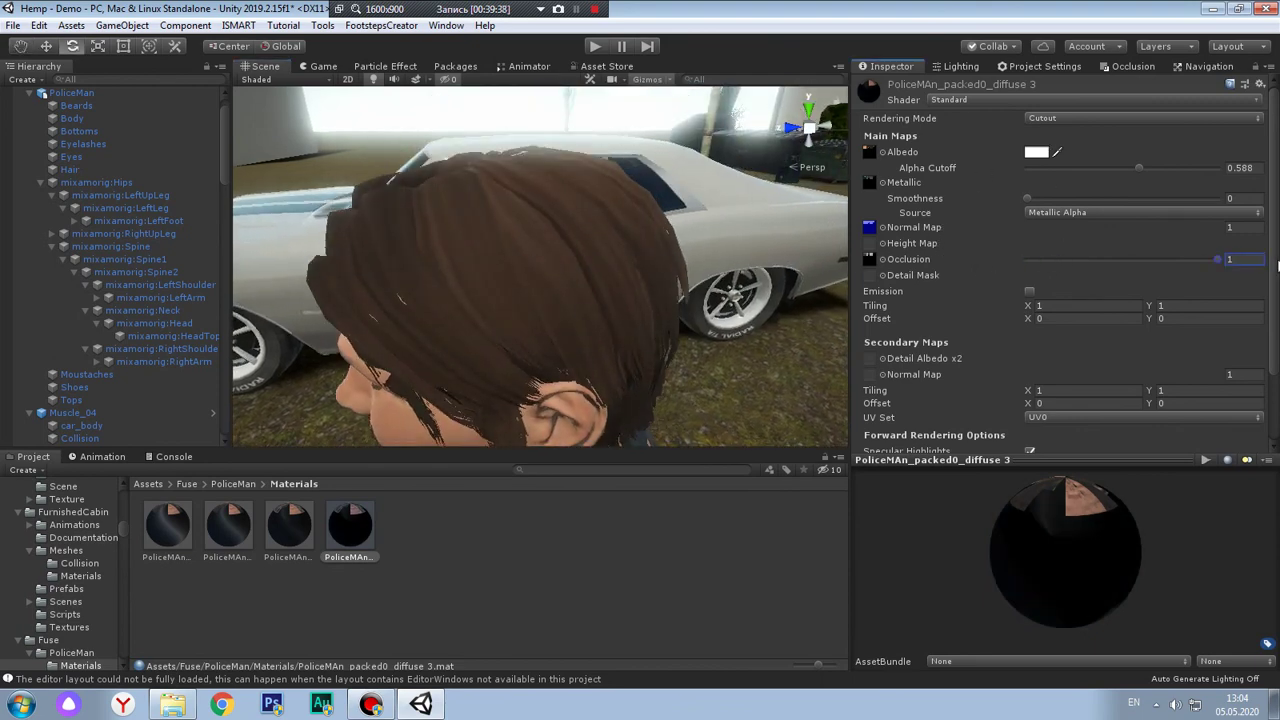
{"action": "key", "text": "ctrl+z"}
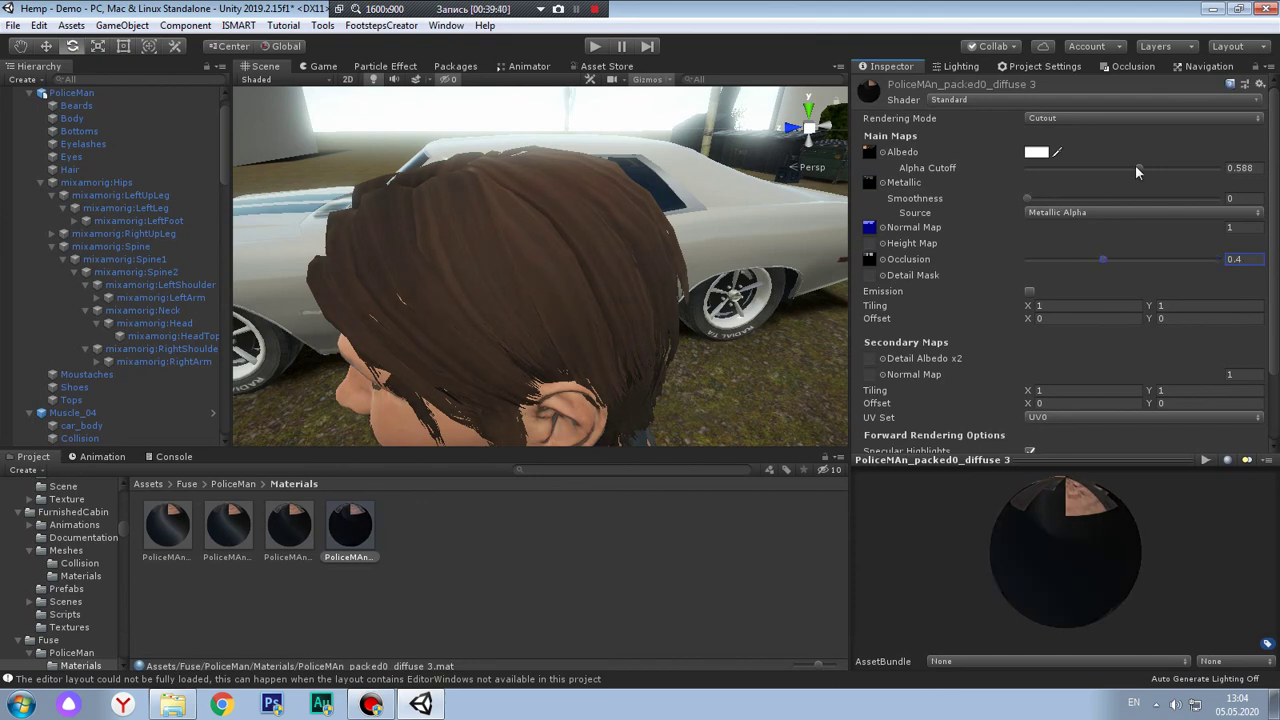
{"action": "mouse_move", "coordinate": [1136, 169]}
{"action": "left_mouse_down"}
{"action": "mouse_move", "coordinate": [1003, 170]}
{"action": "mouse_move", "coordinate": [1198, 174]}
{"action": "left_mouse_up"}
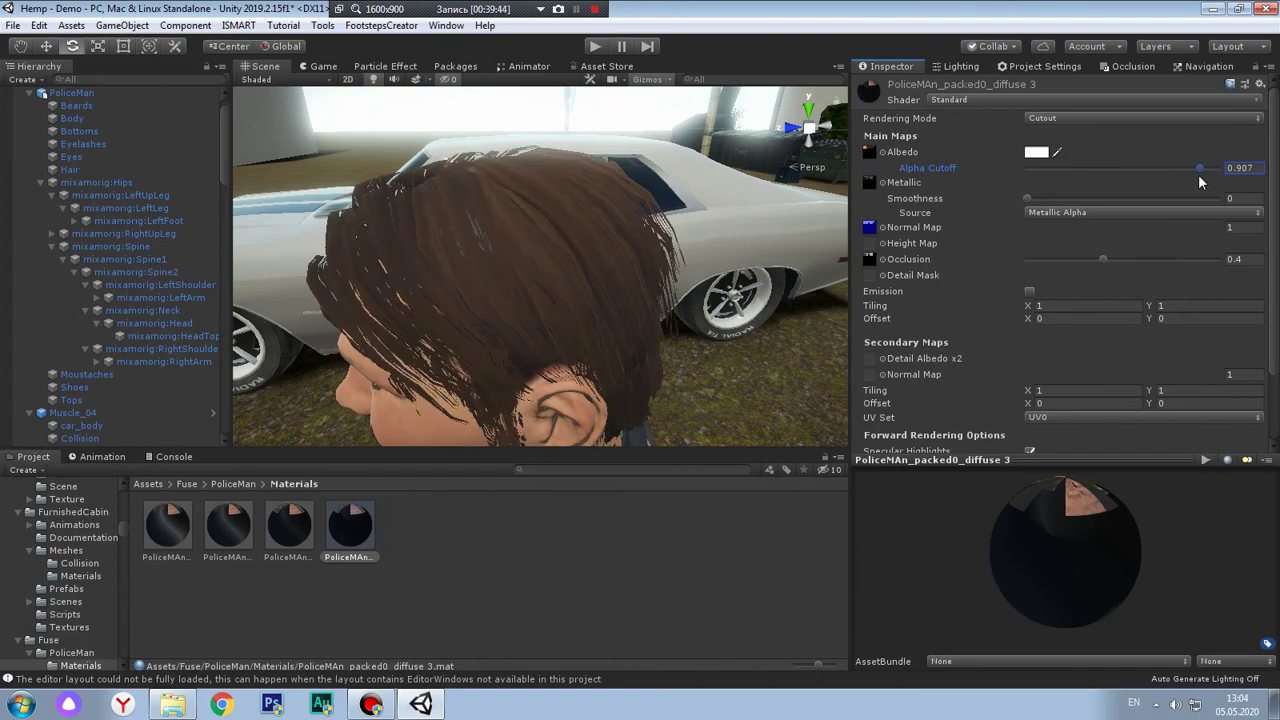
{"action": "right_click_drag", "start_coordinate": [584, 216], "coordinate": [832, 188]}
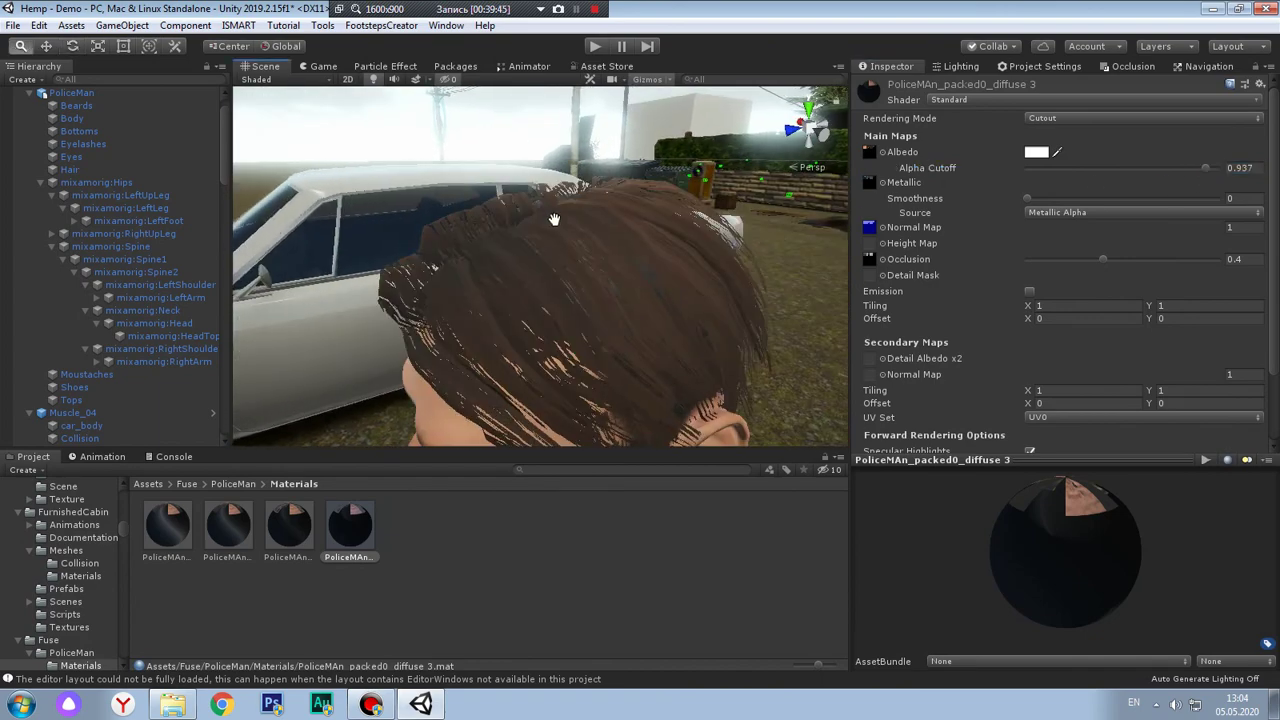
{"action": "left_click_drag", "start_coordinate": [1179, 170], "coordinate": [1139, 170]}
{"action": "right_click_drag", "start_coordinate": [600, 250], "coordinate": [529, 277]}
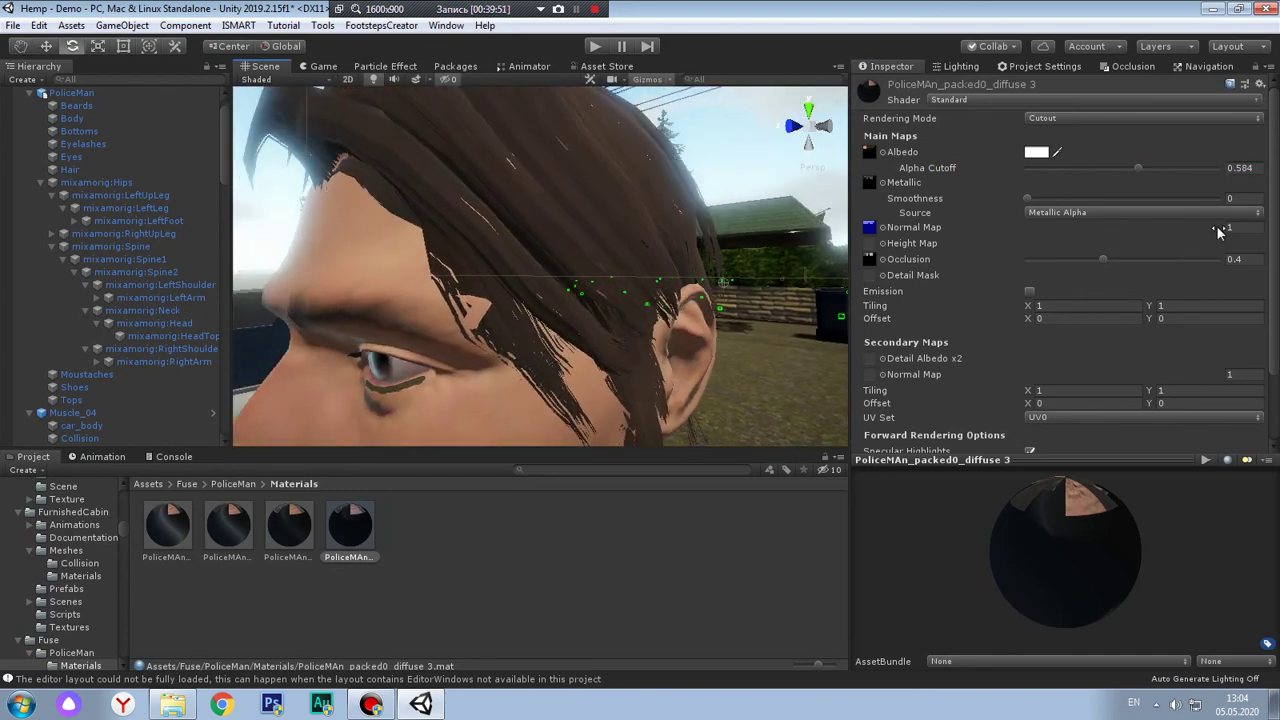
{"action": "left_click", "coordinate": [1245, 170]}
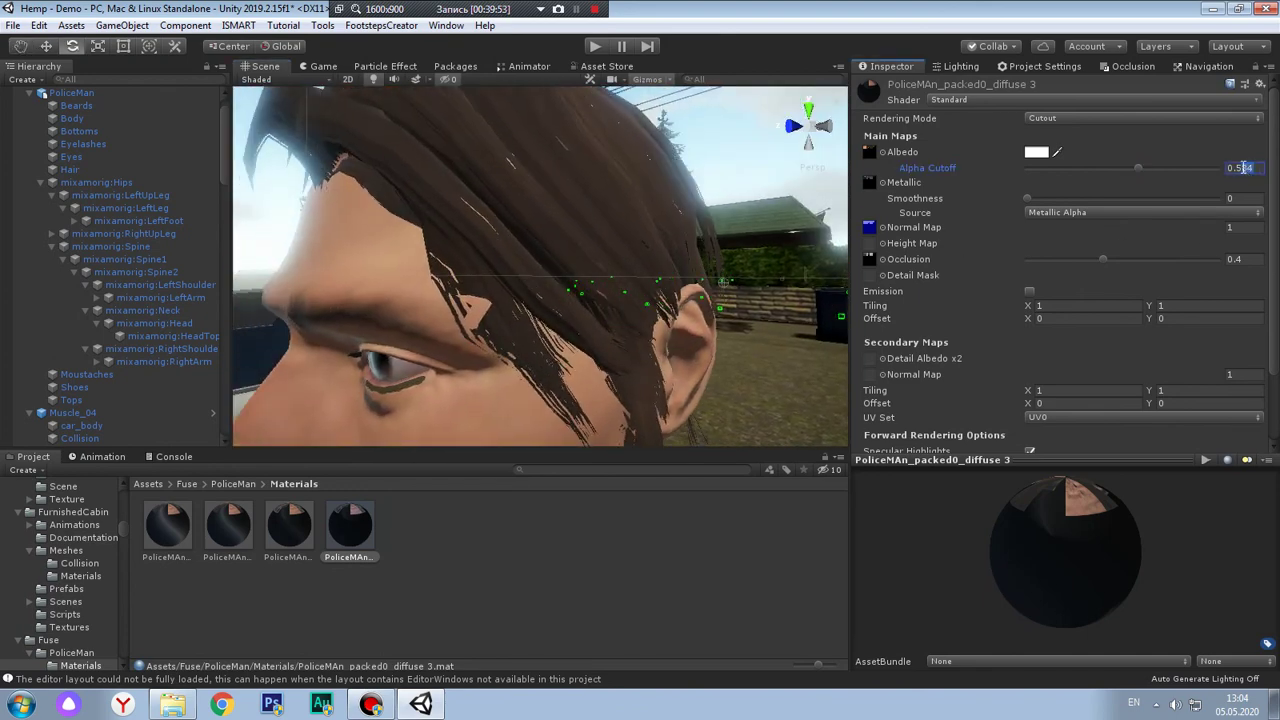
{"action": "type", "text": "0.56"}
{"action": "mouse_move", "coordinate": [567, 165]}
{"action": "right_mouse_down"}
{"action": "mouse_move", "coordinate": [513, 262]}
{"action": "mouse_move", "coordinate": [228, 201]}
{"action": "right_mouse_up"}
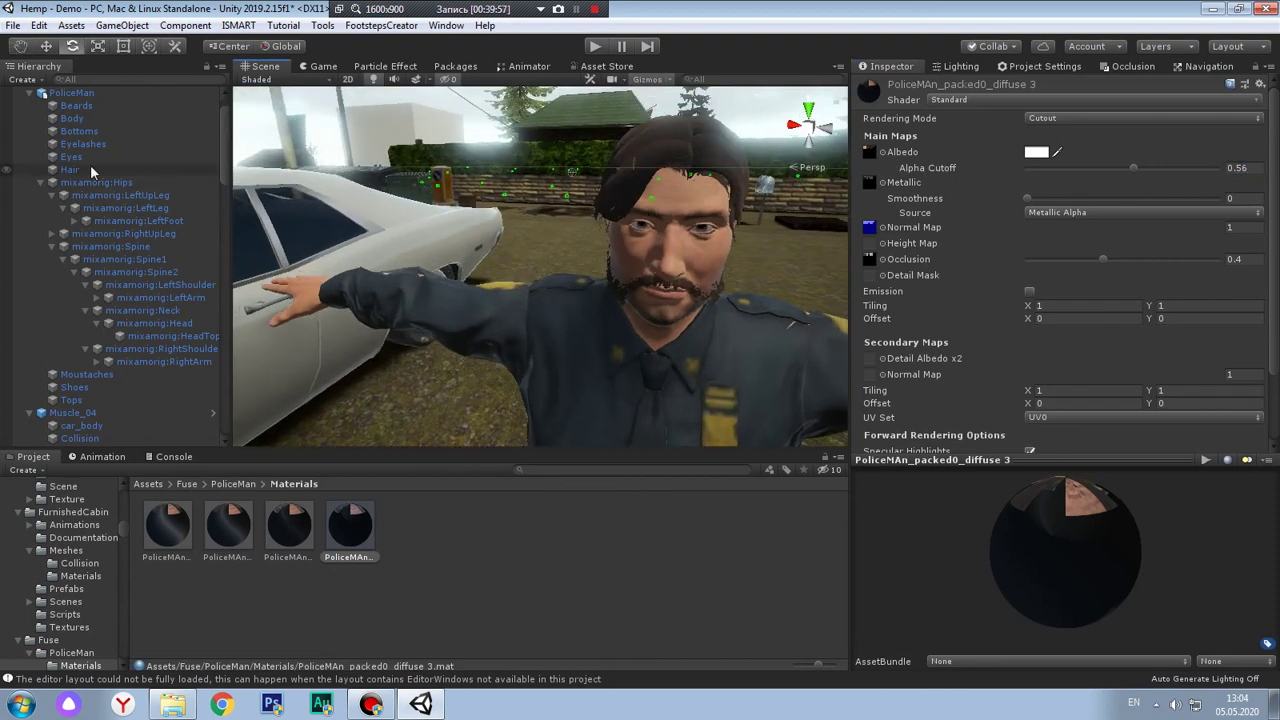
Inspect Hair and Eyelashes, then raise PoliceMAn_packed0_diffuse 2's Alpha Cutoff to 1
{"action": "double_click", "coordinate": [90, 168]}
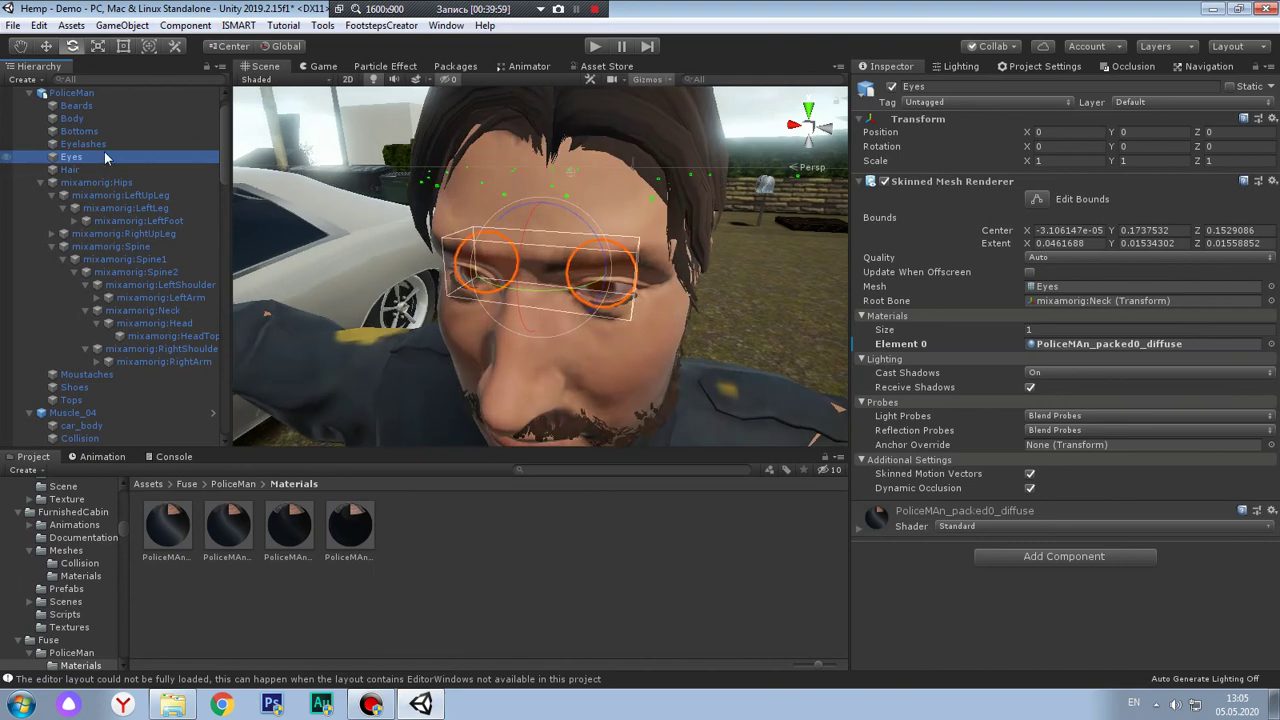
{"action": "left_click", "coordinate": [104, 146]}
{"action": "middle_click_drag", "start_coordinate": [463, 348], "coordinate": [551, 241]}
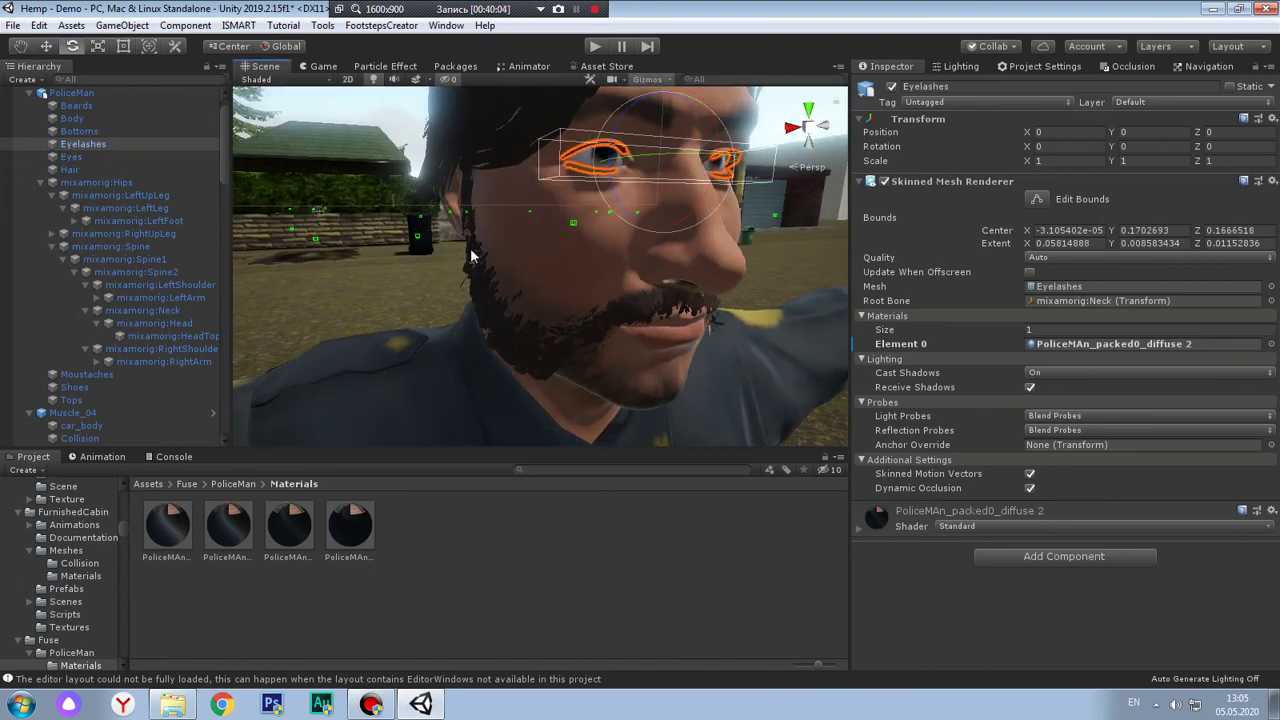
{"action": "left_click", "coordinate": [260, 533]}
{"action": "left_click", "coordinate": [289, 528]}
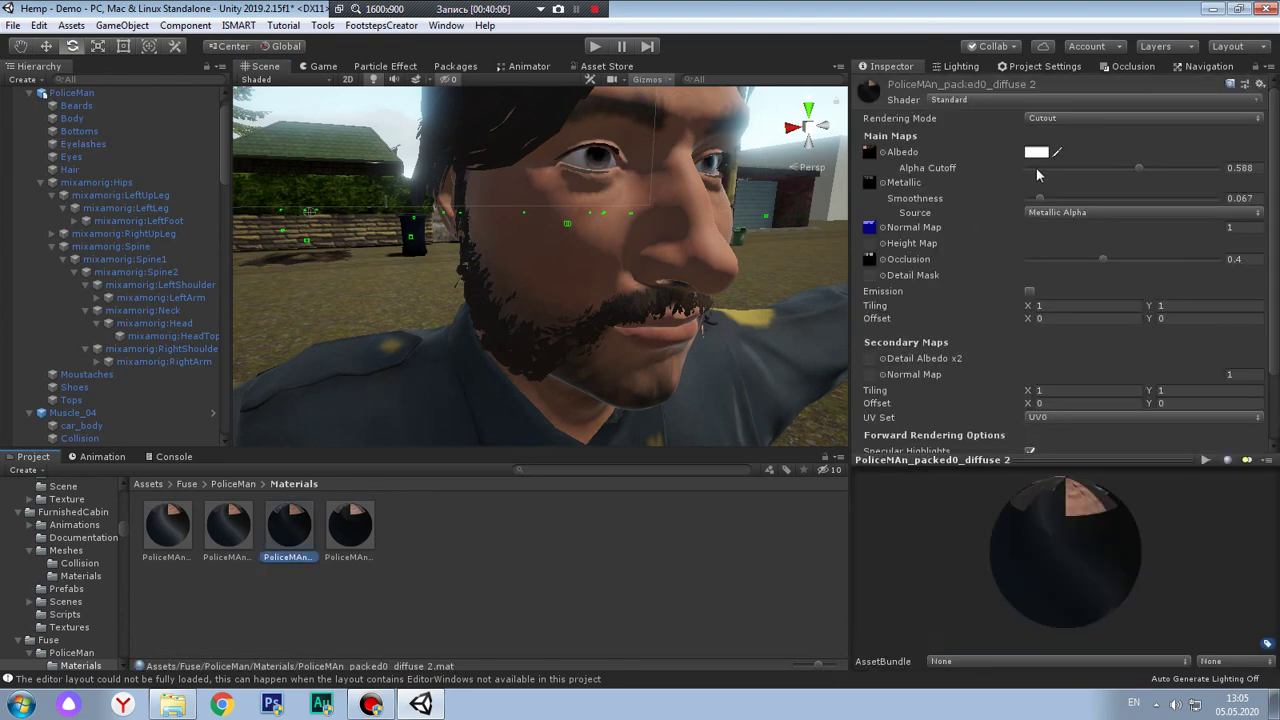
{"action": "mouse_move", "coordinate": [1049, 172]}
{"action": "left_mouse_down"}
{"action": "mouse_move", "coordinate": [1088, 183]}
{"action": "mouse_move", "coordinate": [972, 174]}
{"action": "mouse_move", "coordinate": [1219, 180]}
{"action": "left_mouse_up"}
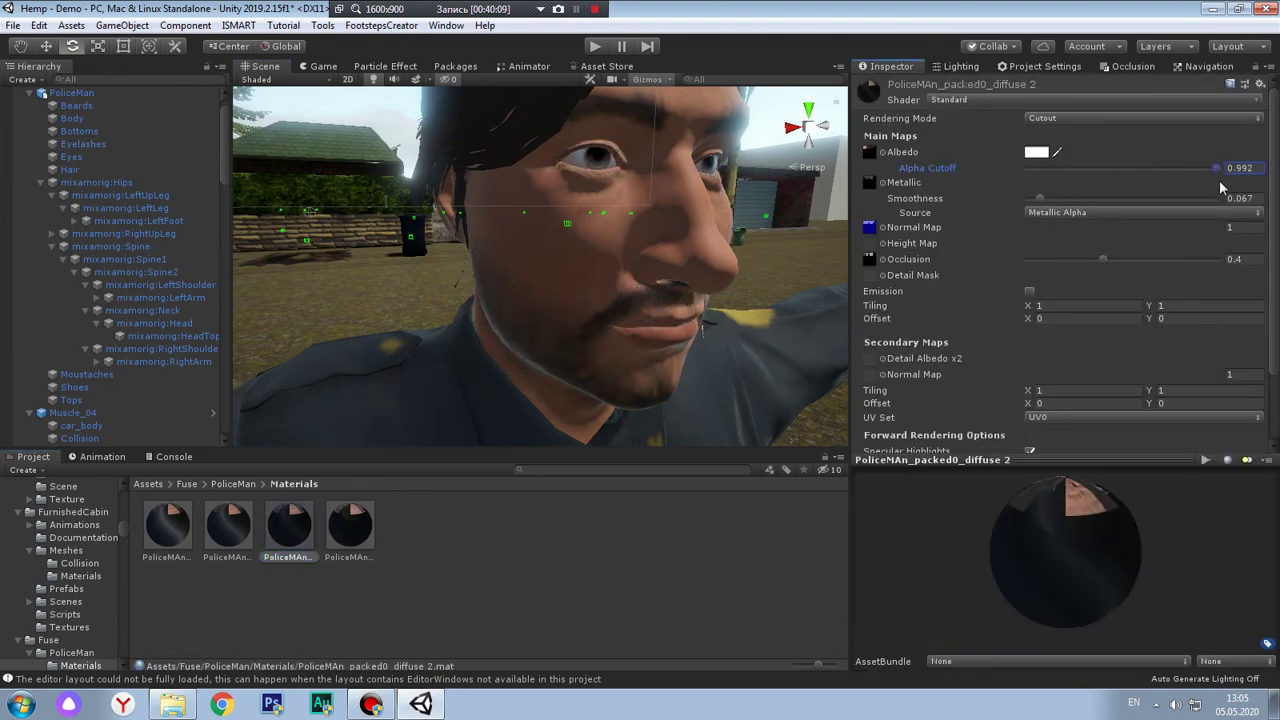
Assign PoliceMAn_packed0_diffuse 3 to the face and Eyelashes Element 0, then raise its Alpha Cutoff
{"action": "mouse_move", "coordinate": [349, 526]}
{"action": "left_mouse_down"}
{"action": "mouse_move", "coordinate": [586, 153]}
{"action": "mouse_move", "coordinate": [152, 186]}
{"action": "mouse_move", "coordinate": [102, 155]}
{"action": "left_mouse_up"}
{"action": "left_click", "coordinate": [103, 145]}
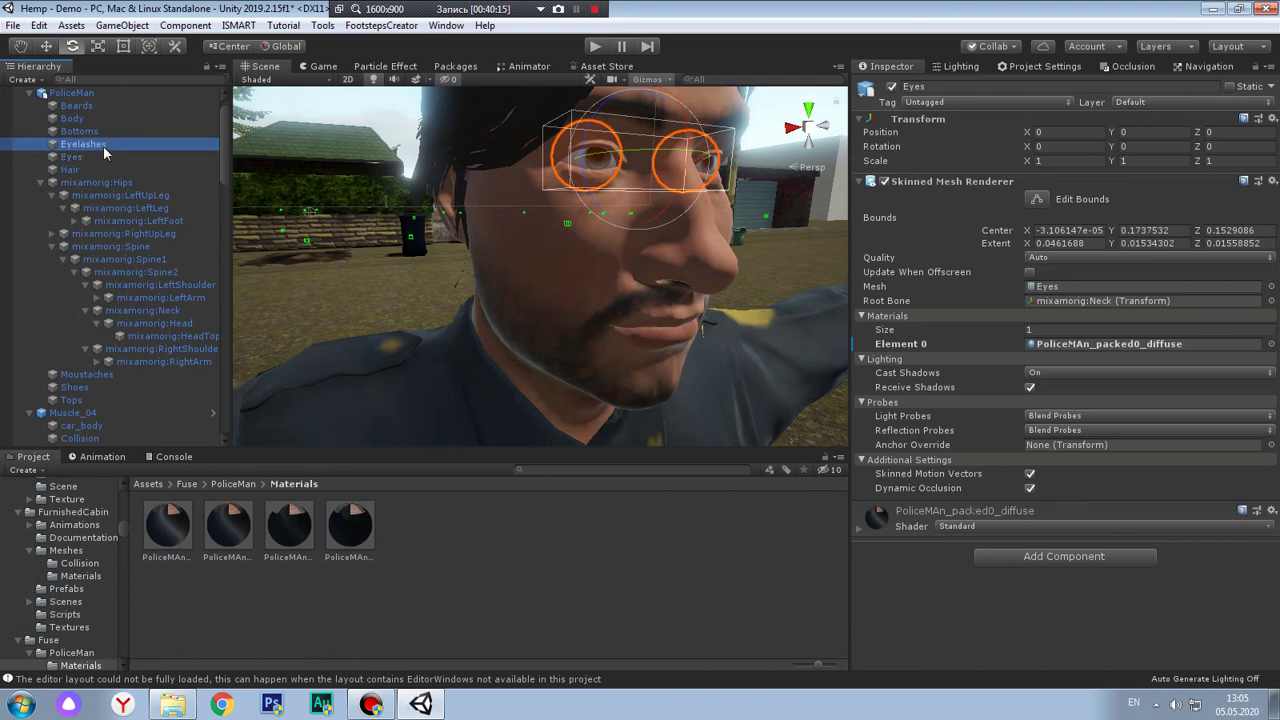
{"action": "mouse_move", "coordinate": [350, 528]}
{"action": "left_mouse_down"}
{"action": "mouse_move", "coordinate": [1055, 290]}
{"action": "mouse_move", "coordinate": [1070, 345]}
{"action": "left_mouse_up"}
{"action": "left_click", "coordinate": [562, 497]}
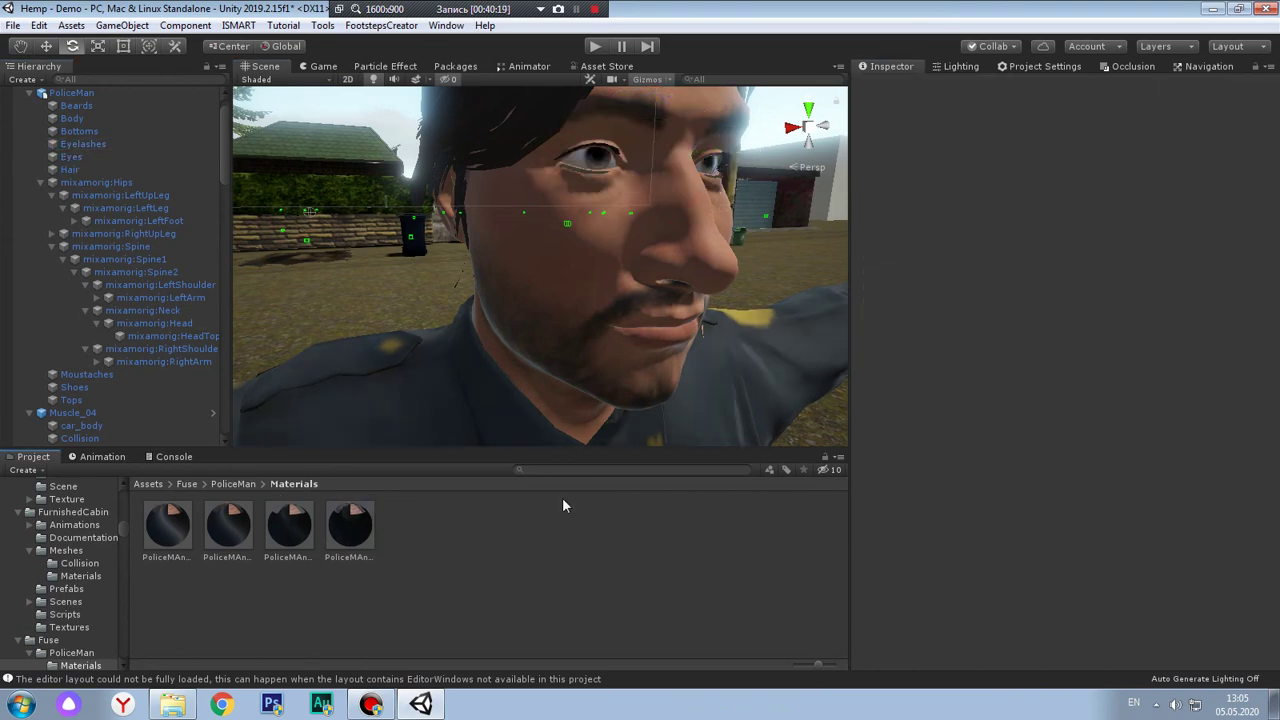
{"action": "right_click_drag", "start_coordinate": [624, 97], "coordinate": [434, 332], "text": "alt"}
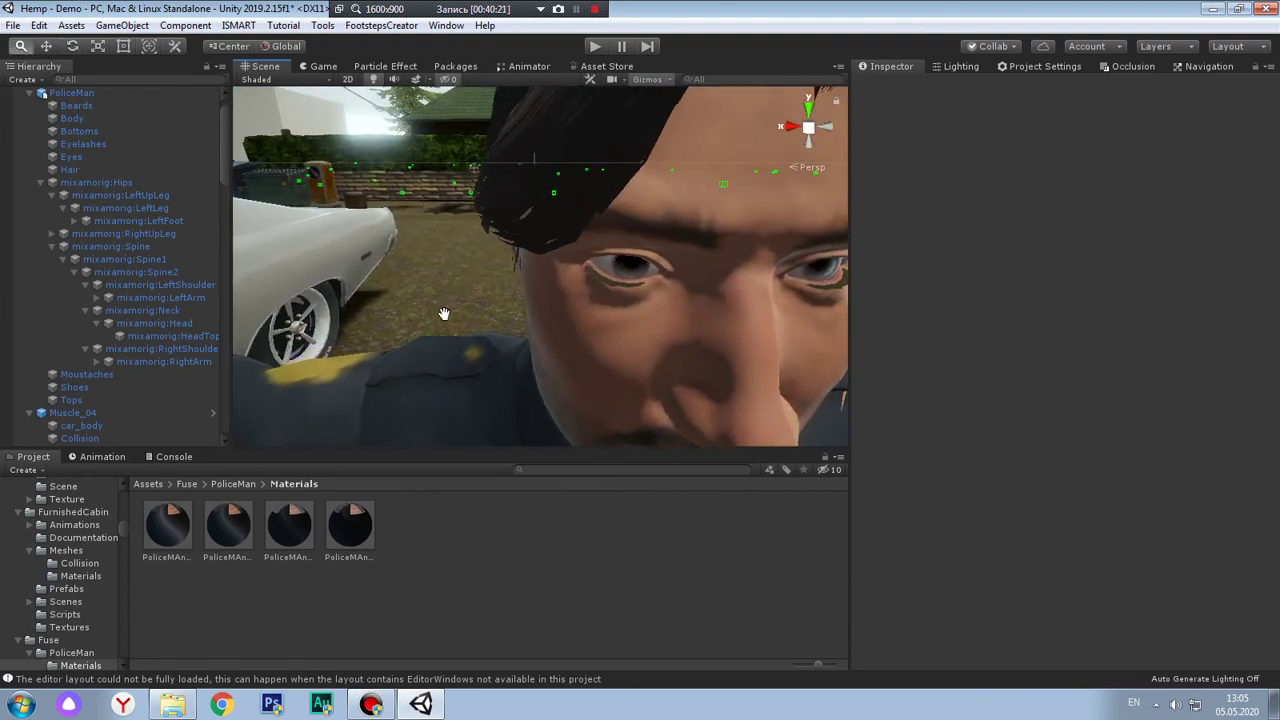
{"action": "left_click_drag", "start_coordinate": [434, 332], "coordinate": [463, 251], "text": "alt"}
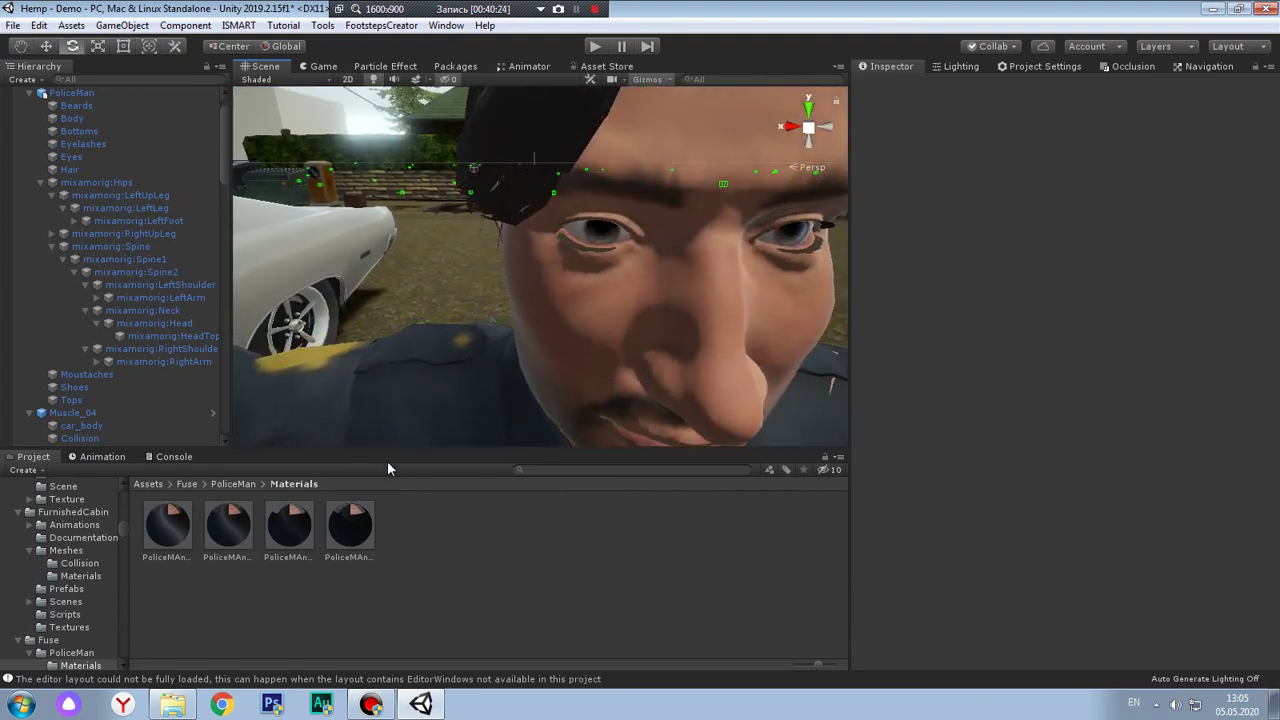
{"action": "left_click", "coordinate": [358, 513]}
{"action": "mouse_move", "coordinate": [1072, 168]}
{"action": "left_mouse_down"}
{"action": "mouse_move", "coordinate": [1177, 178]}
{"action": "mouse_move", "coordinate": [923, 136]}
{"action": "left_mouse_up"}
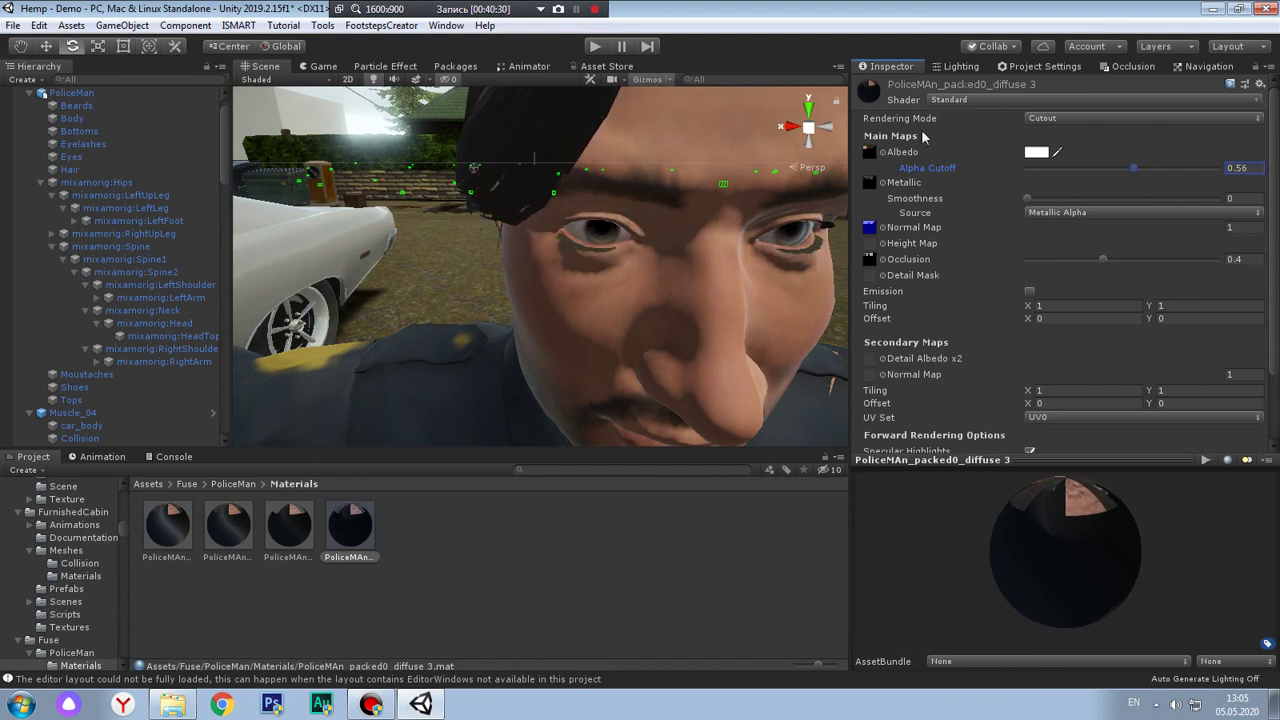
Reselect PoliceMAn_packed0_diffuse 2 and zoom in on the policeman's face
{"action": "left_click", "coordinate": [687, 415]}
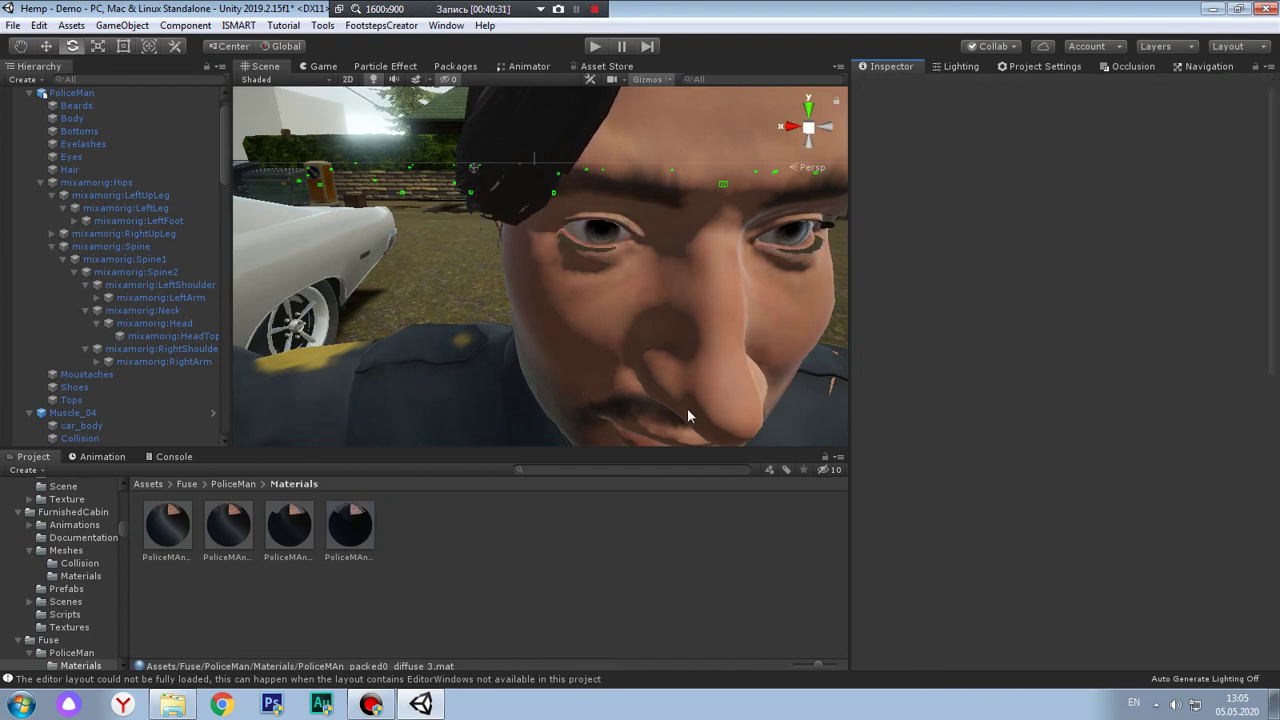
{"action": "left_click", "coordinate": [289, 525]}
{"action": "mouse_move", "coordinate": [335, 382]}
{"action": "middle_mouse_down"}
{"action": "mouse_move", "coordinate": [599, 248]}
{"action": "mouse_move", "coordinate": [598, 227]}
{"action": "middle_mouse_up"}
{"action": "scroll", "coordinate": [599, 248], "scroll_direction": "up", "scroll_amount": 3}
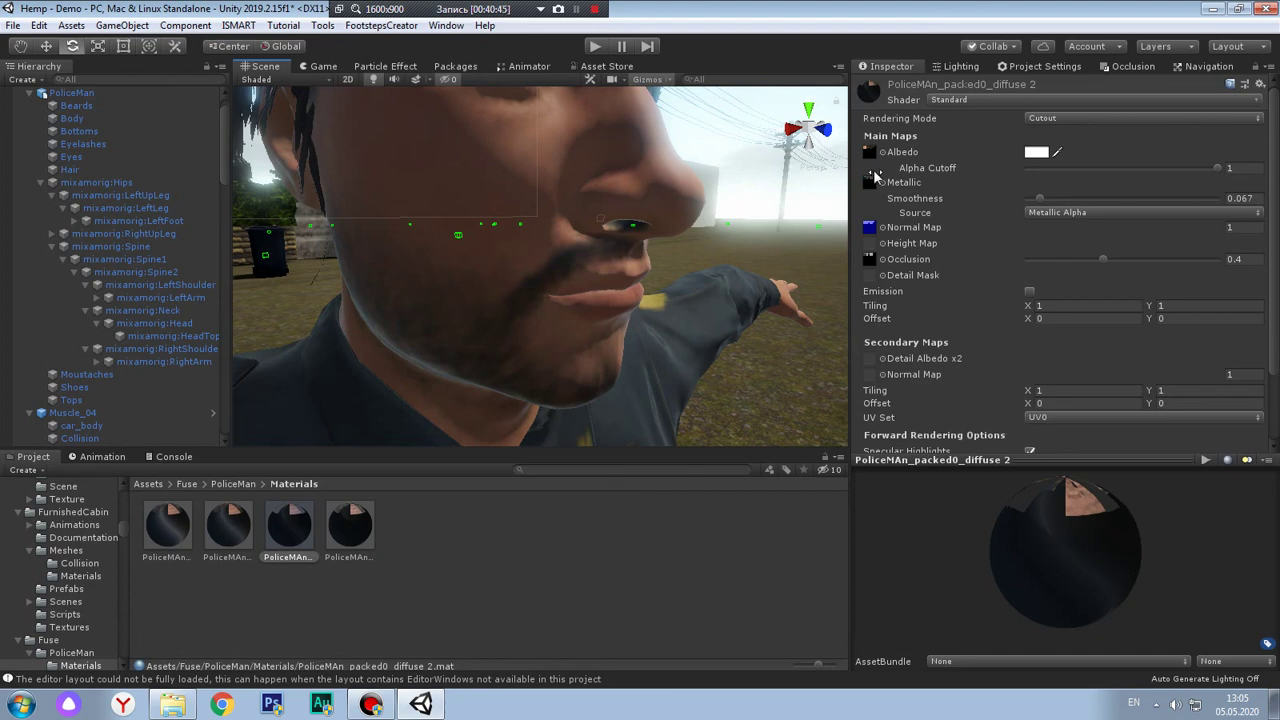
Test PoliceMAn_packed0_diffuse 2's Alpha Cutoff between 1 and about 0.66 while watching the beard
{"action": "mouse_move", "coordinate": [1122, 167]}
{"action": "left_mouse_down"}
{"action": "mouse_move", "coordinate": [1245, 173]}
{"action": "mouse_move", "coordinate": [1222, 170]}
{"action": "left_mouse_up"}
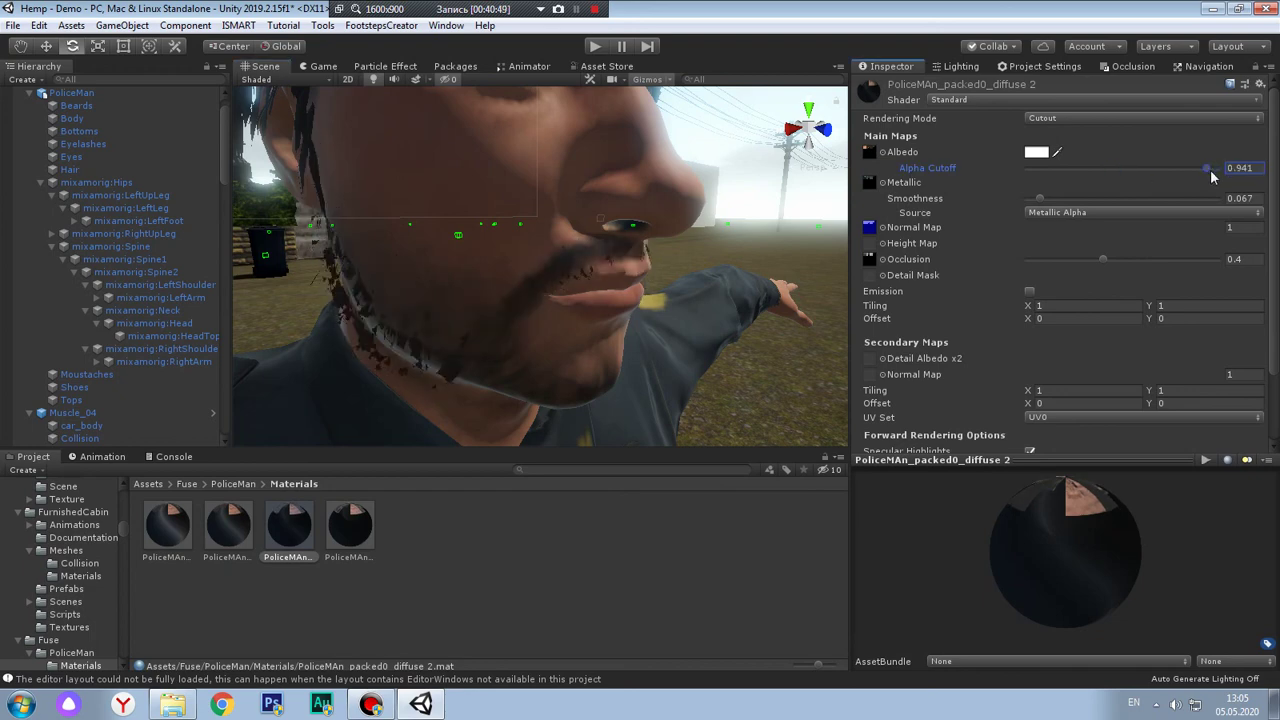
{"action": "left_click_drag", "start_coordinate": [694, 336], "coordinate": [665, 326], "text": "alt"}
{"action": "scroll", "coordinate": [665, 326], "scroll_direction": "down", "scroll_amount": 5}
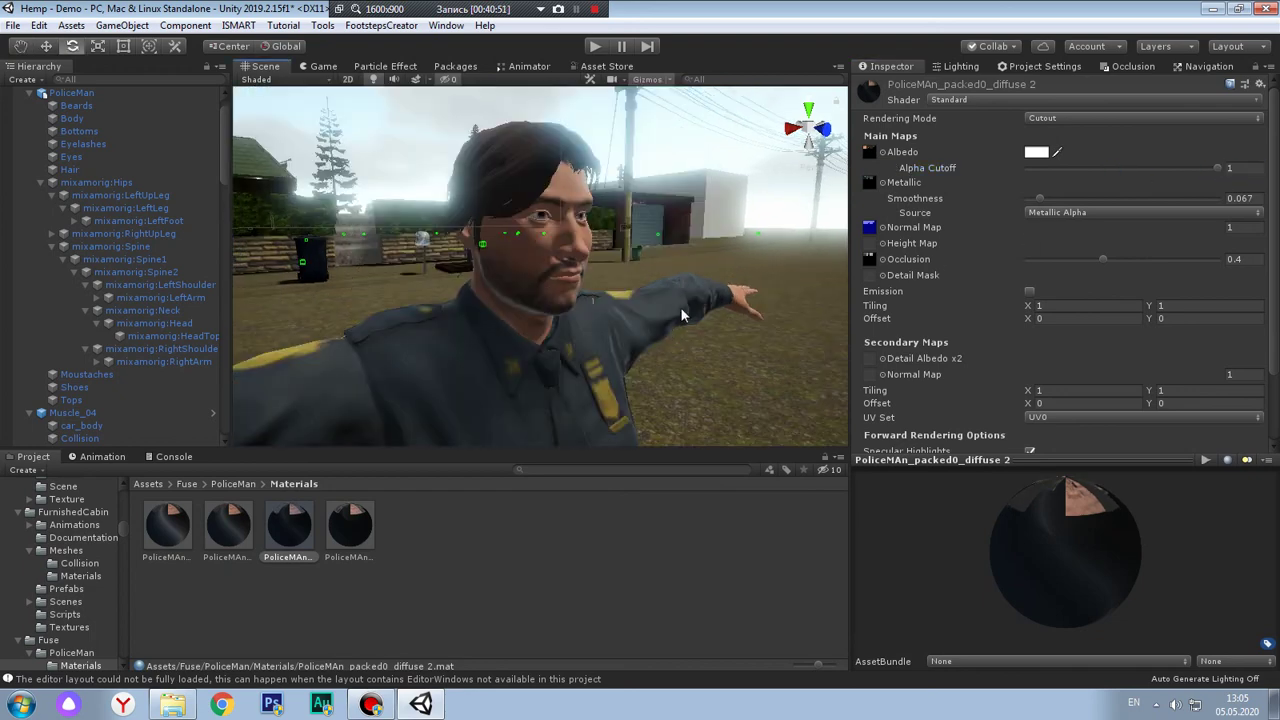
{"action": "left_click_drag", "start_coordinate": [1217, 171], "coordinate": [1153, 168]}
{"action": "mouse_move", "coordinate": [600, 300]}
{"action": "left_mouse_down", "text": "alt"}
{"action": "mouse_move", "coordinate": [433, 213]}
{"action": "mouse_move", "coordinate": [636, 376]}
{"action": "mouse_move", "coordinate": [617, 206]}
{"action": "mouse_move", "coordinate": [654, 263]}
{"action": "left_mouse_up", "text": "alt"}
{"action": "middle_click_drag", "start_coordinate": [654, 263], "coordinate": [698, 288]}
{"action": "left_click", "coordinate": [1166, 163]}
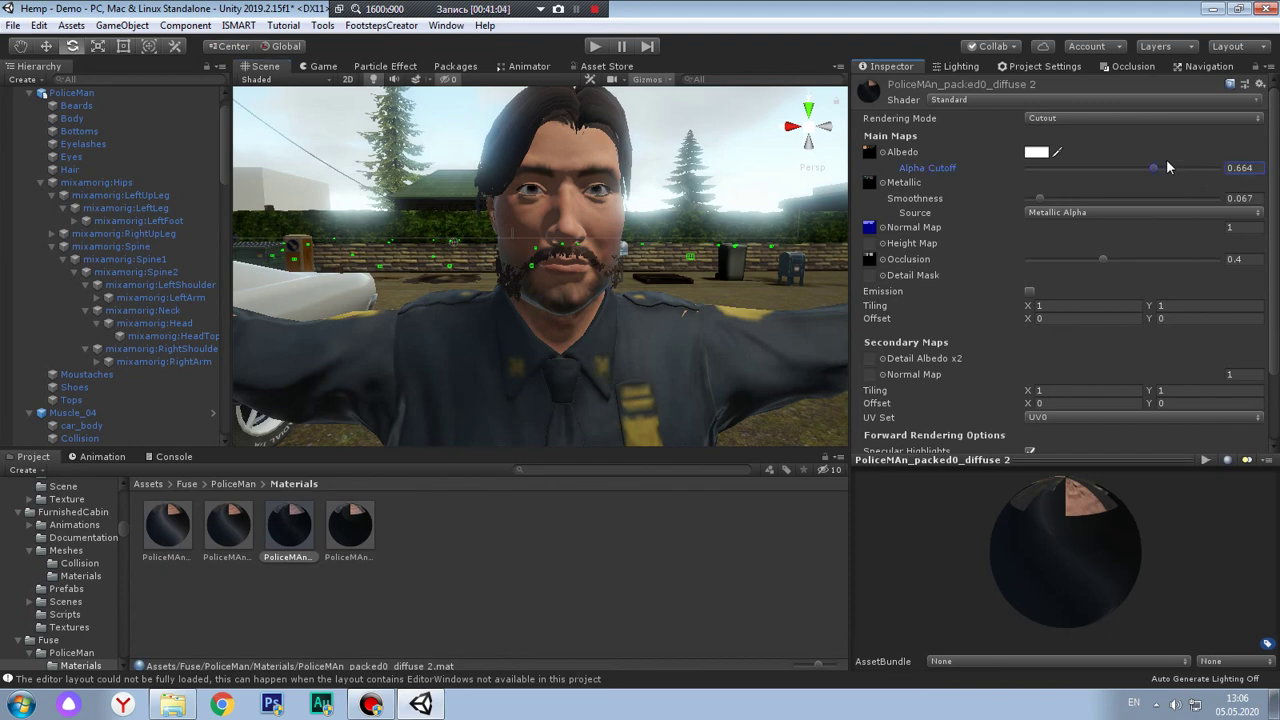
{"action": "left_click_drag", "start_coordinate": [1209, 168], "coordinate": [1027, 178]}
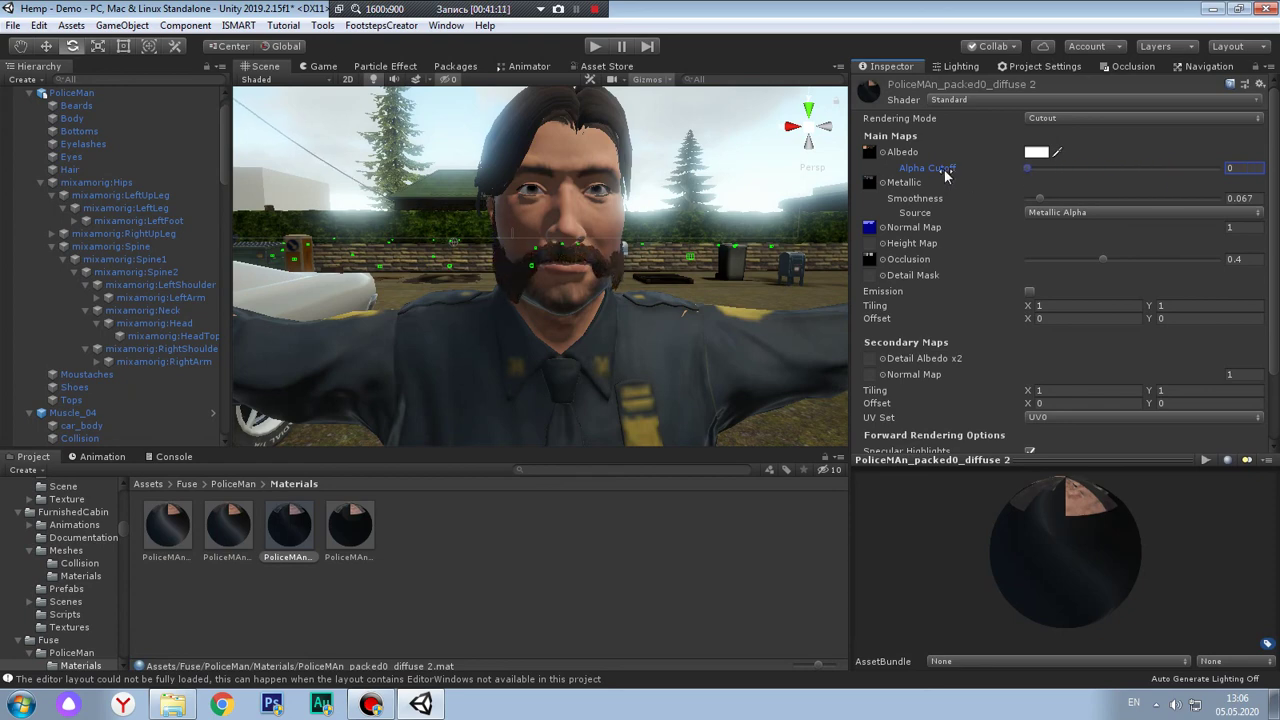
Try an Alpha Cutoff of 0.1, then leave it at 0 so the full beard returns
{"action": "scroll", "coordinate": [517, 282], "scroll_direction": "up", "scroll_amount": 3}
{"action": "mouse_move", "coordinate": [517, 282]}
{"action": "left_mouse_down", "text": "alt"}
{"action": "mouse_move", "coordinate": [689, 300]}
{"action": "mouse_move", "coordinate": [525, 249]}
{"action": "left_mouse_up", "text": "alt"}
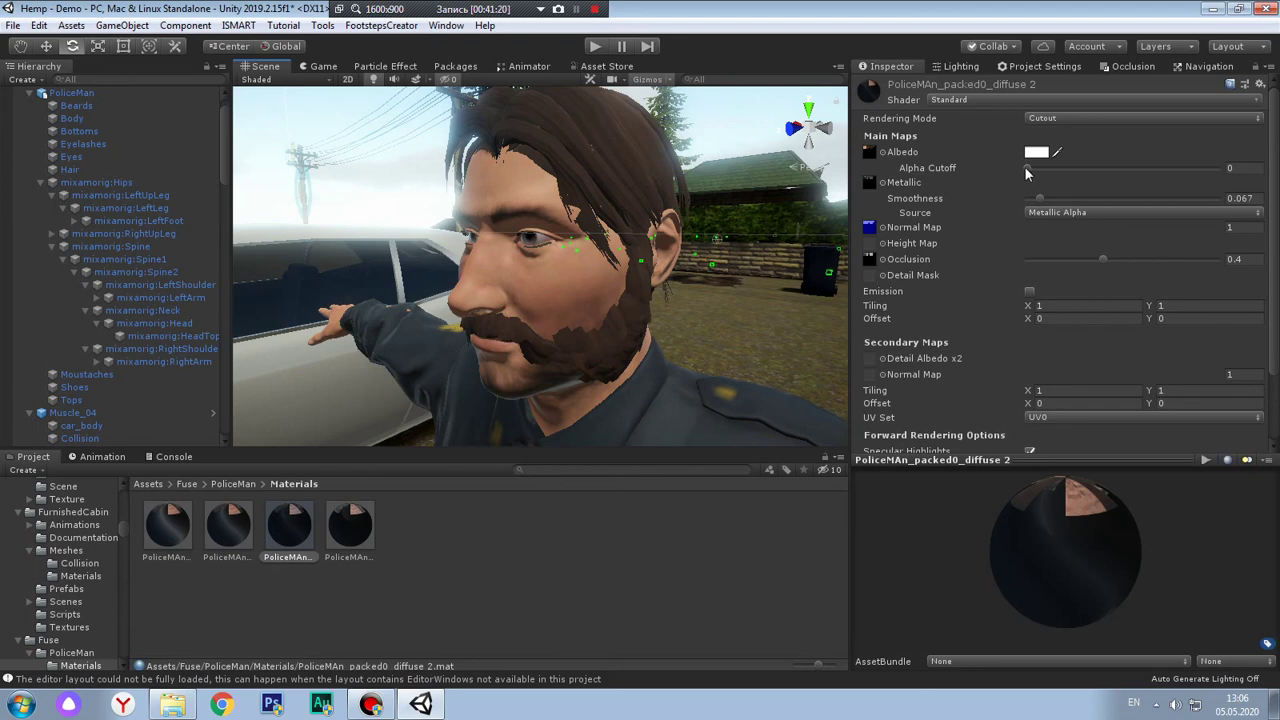
{"action": "left_click_drag", "start_coordinate": [1025, 168], "coordinate": [1049, 173]}
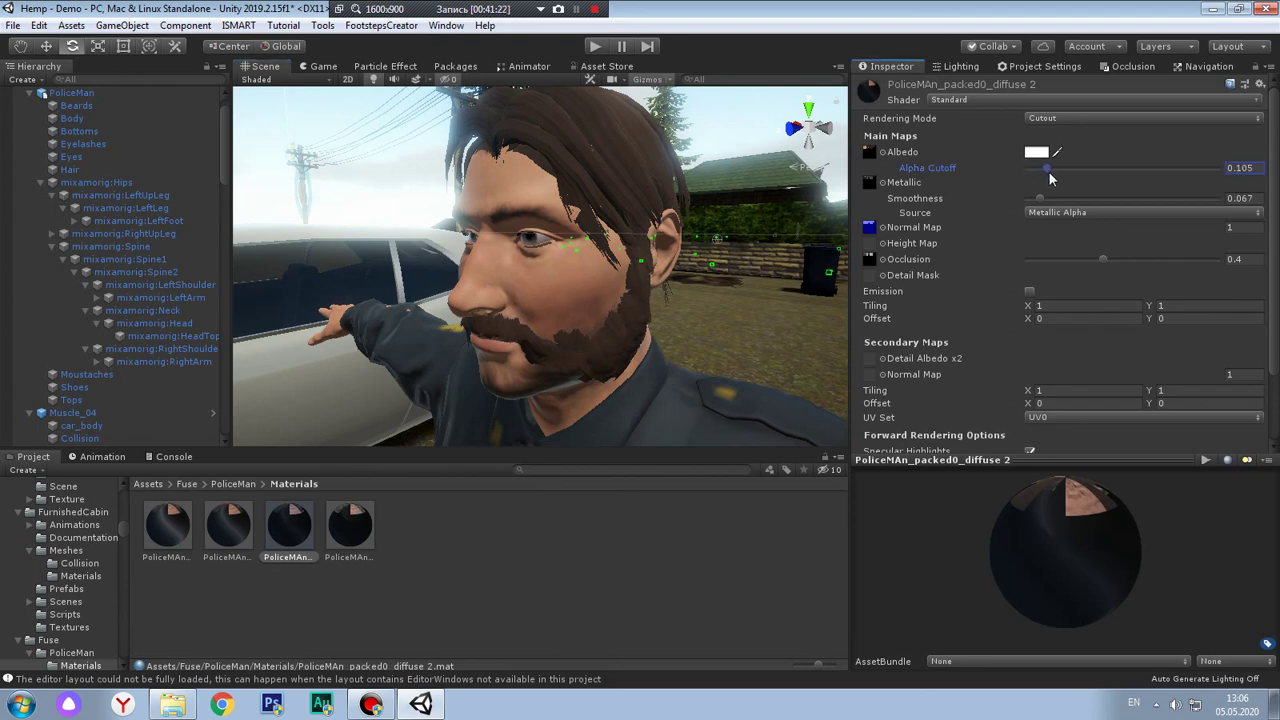
{"action": "left_click", "coordinate": [1246, 172]}
{"action": "key", "text": "BackSpace"}
{"action": "key", "text": "BackSpace"}
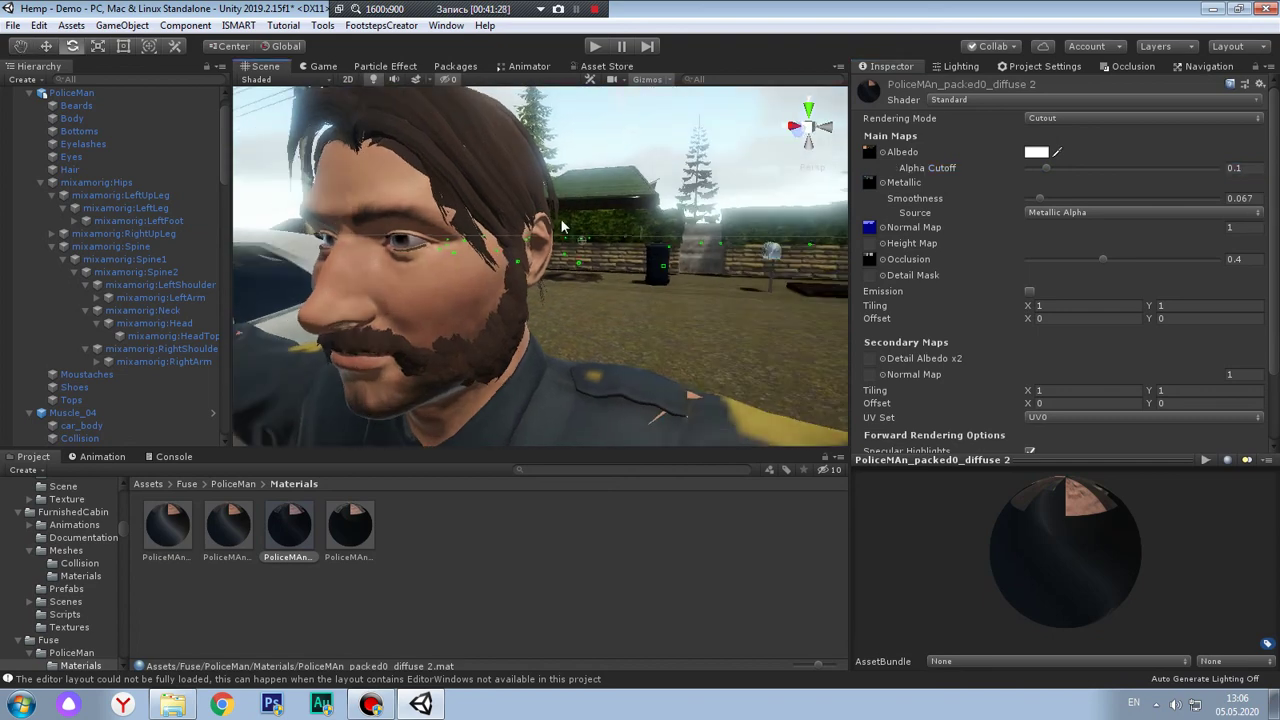
{"action": "right_click_drag", "start_coordinate": [618, 268], "coordinate": [700, 240]}
{"action": "scroll", "coordinate": [779, 222], "scroll_direction": "up", "scroll_amount": 2}
{"action": "right_click_drag", "start_coordinate": [779, 222], "coordinate": [625, 207]}
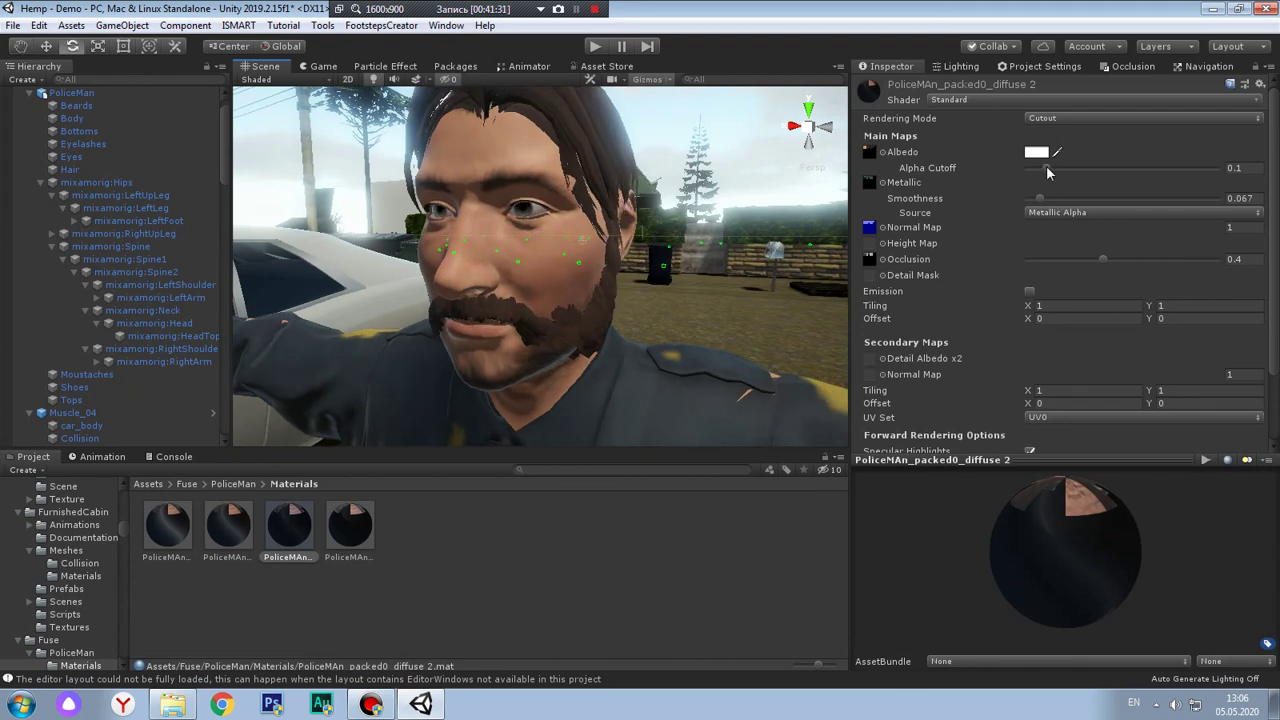
{"action": "mouse_move", "coordinate": [1047, 172]}
{"action": "left_mouse_down"}
{"action": "mouse_move", "coordinate": [1206, 173]}
{"action": "mouse_move", "coordinate": [788, 180]}
{"action": "left_mouse_up"}
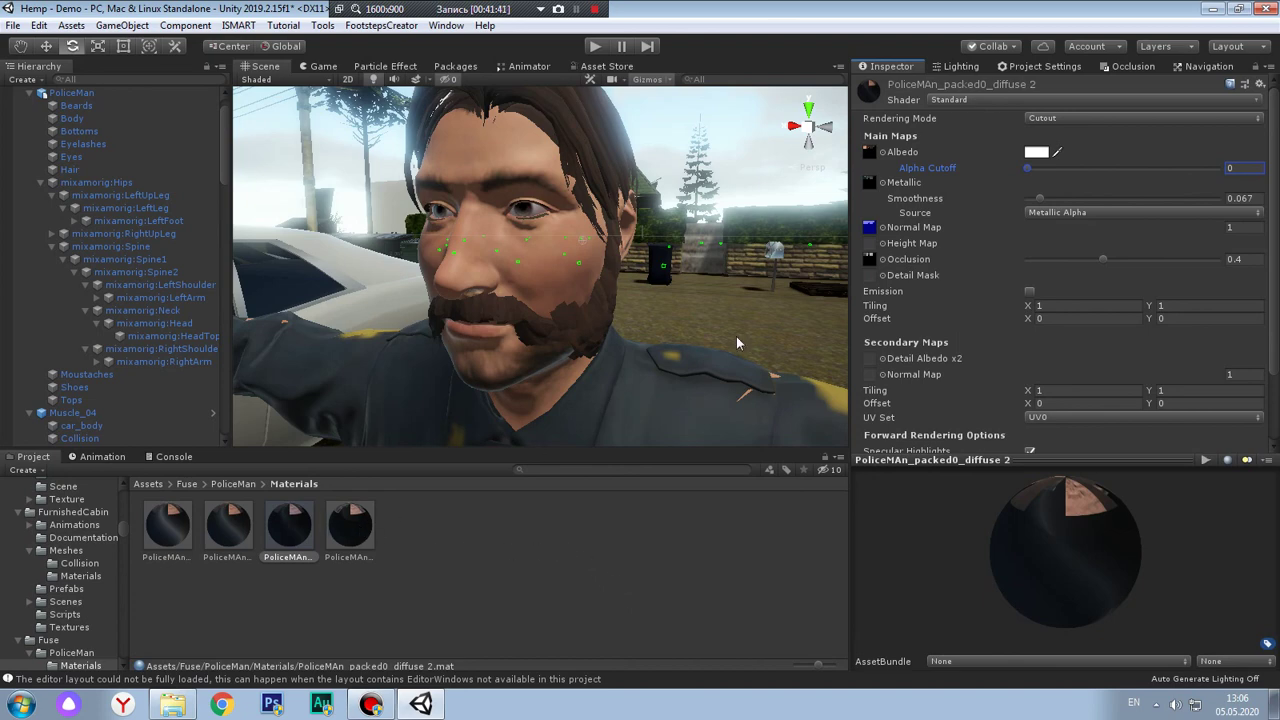
Delete PoliceMAn_packed0_diffuse 2 from the Materials folder and reselect PoliceMan in the scene
{"action": "left_click", "coordinate": [296, 541]}
{"action": "key", "text": "Delete"}
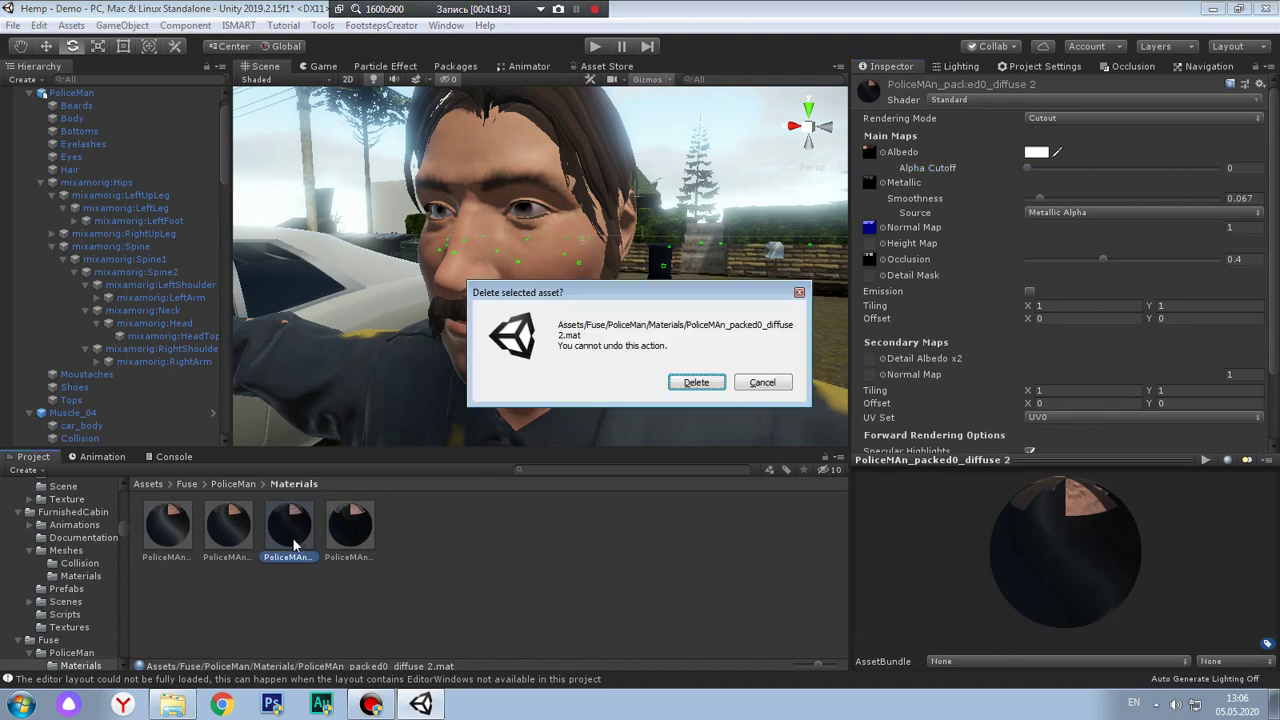
{"action": "left_click", "coordinate": [696, 380]}
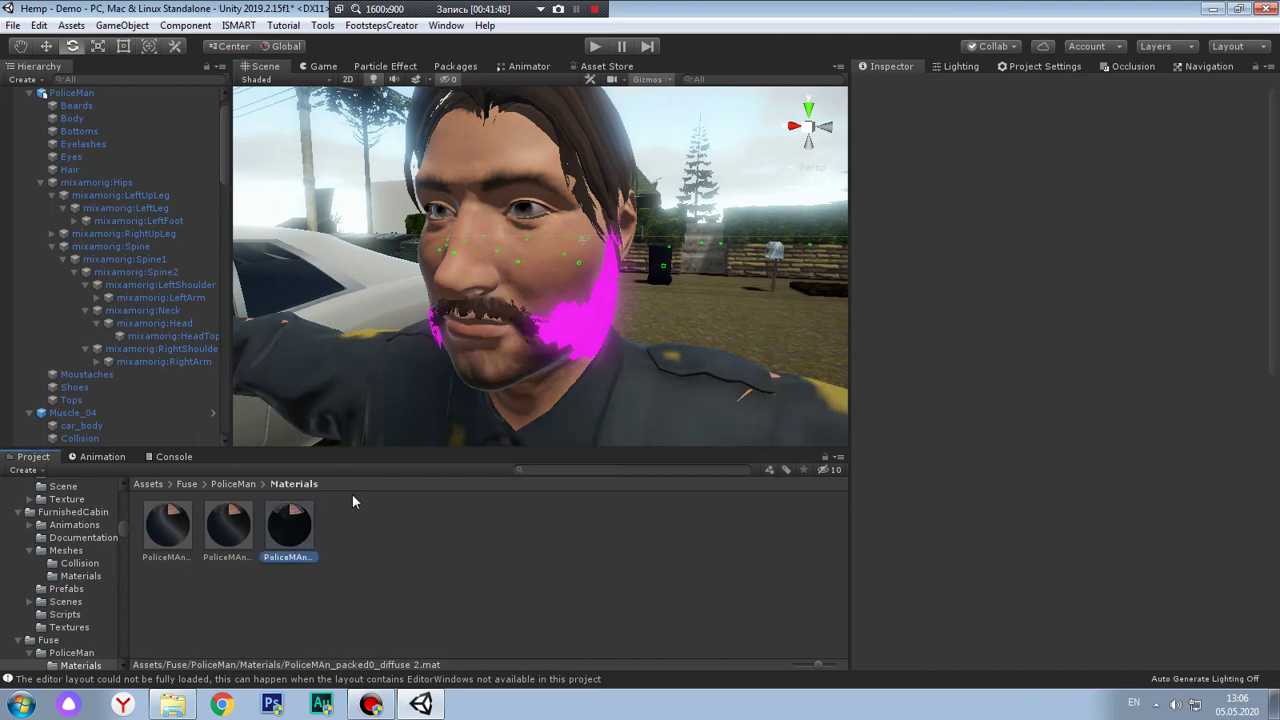
{"action": "mouse_move", "coordinate": [596, 306]}
{"action": "left_mouse_down", "text": "alt"}
{"action": "mouse_move", "coordinate": [624, 354]}
{"action": "mouse_move", "coordinate": [516, 295]}
{"action": "left_mouse_up", "text": "alt"}
{"action": "scroll", "coordinate": [624, 347], "scroll_direction": "down", "scroll_amount": 5}
{"action": "left_click", "coordinate": [489, 274]}
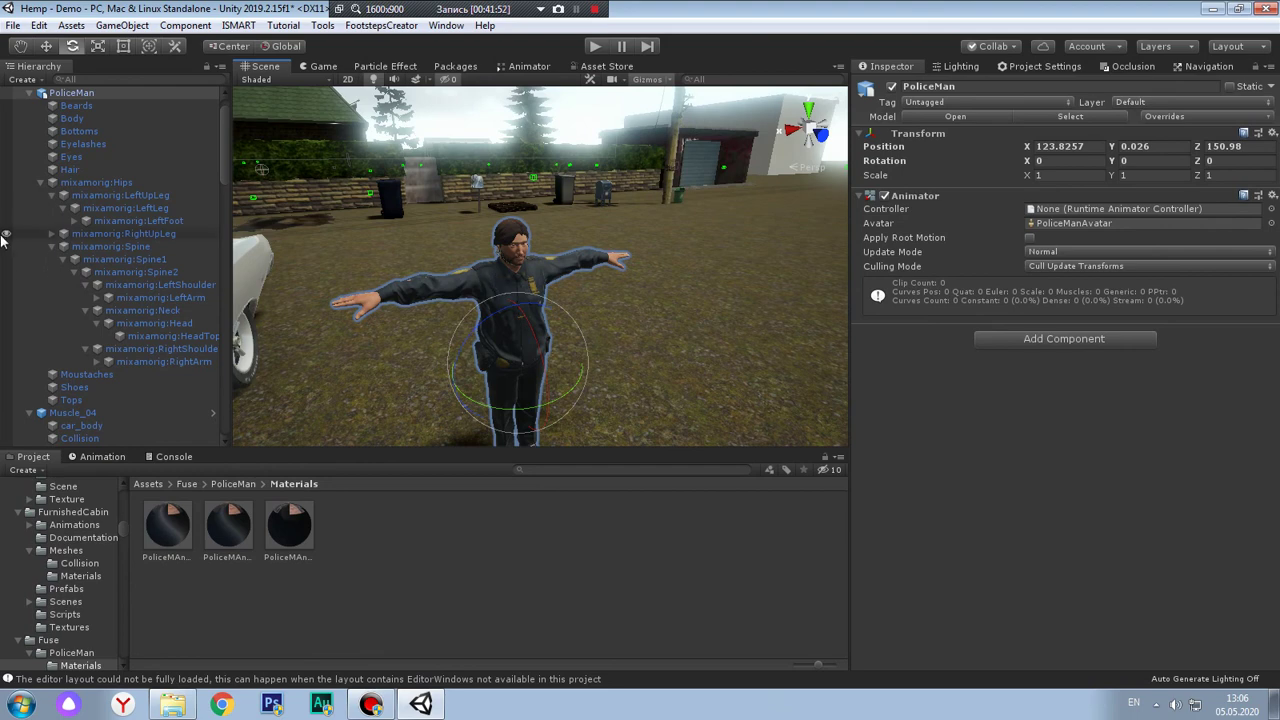
Collapse PoliceMan in the Hierarchy and parent it under the Muscle_04 car
{"action": "left_click", "coordinate": [70, 95]}
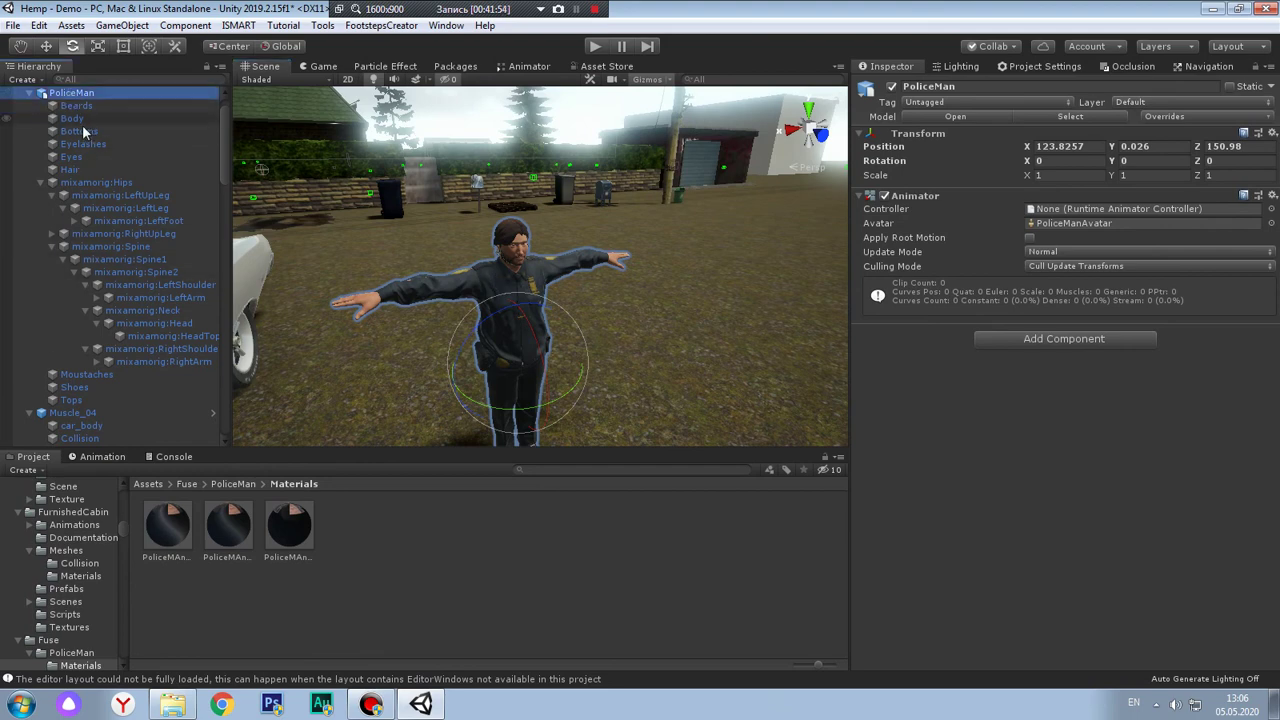
{"action": "scroll", "coordinate": [70, 100], "scroll_direction": "up", "scroll_amount": 1}
{"action": "left_click", "coordinate": [35, 119]}
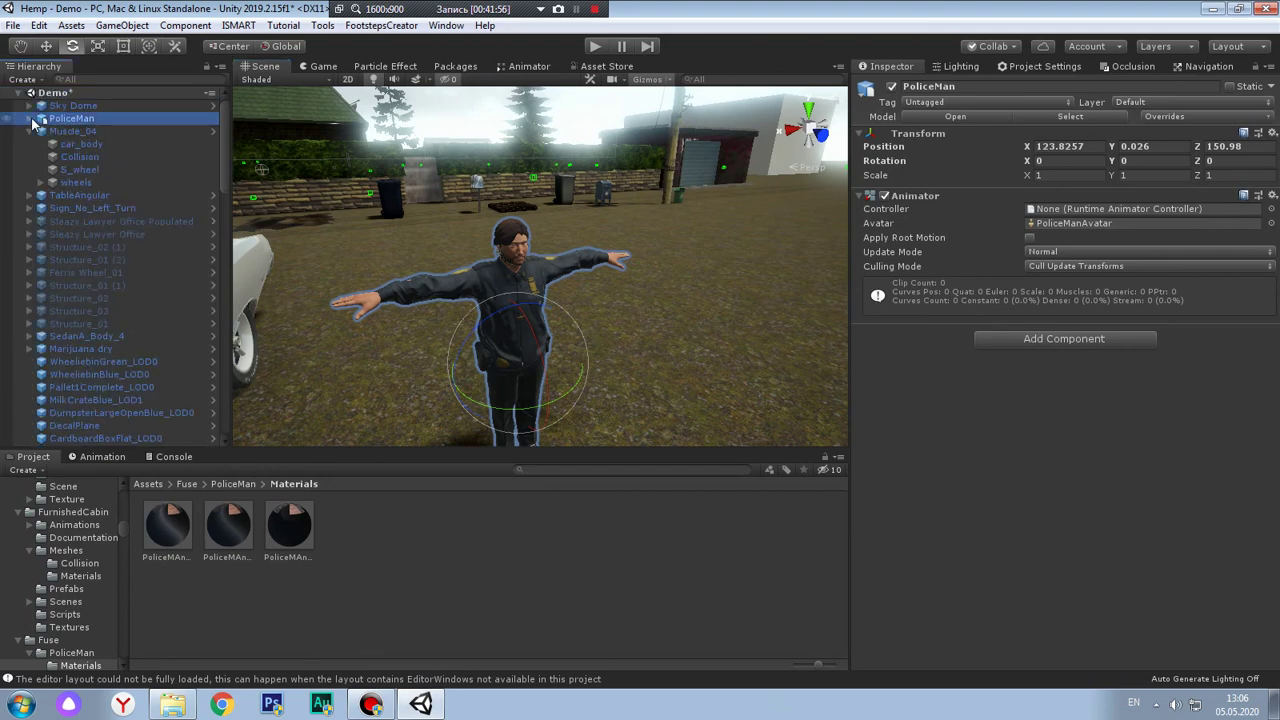
{"action": "left_click_drag", "start_coordinate": [70, 120], "coordinate": [68, 135]}
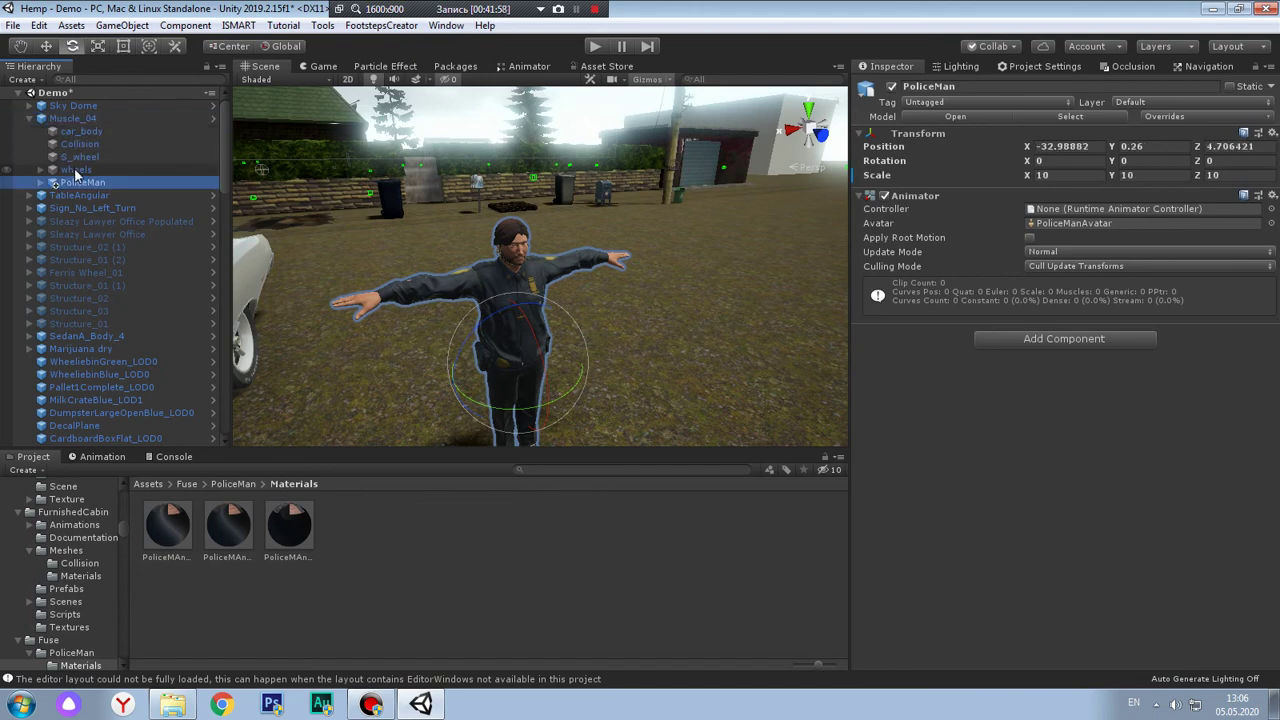
{"action": "left_click", "coordinate": [46, 46]}
Move PoliceMan along X to -5.95 so he stands inside the car beside the steering wheel
{"action": "left_click_drag", "start_coordinate": [505, 353], "coordinate": [440, 370]}
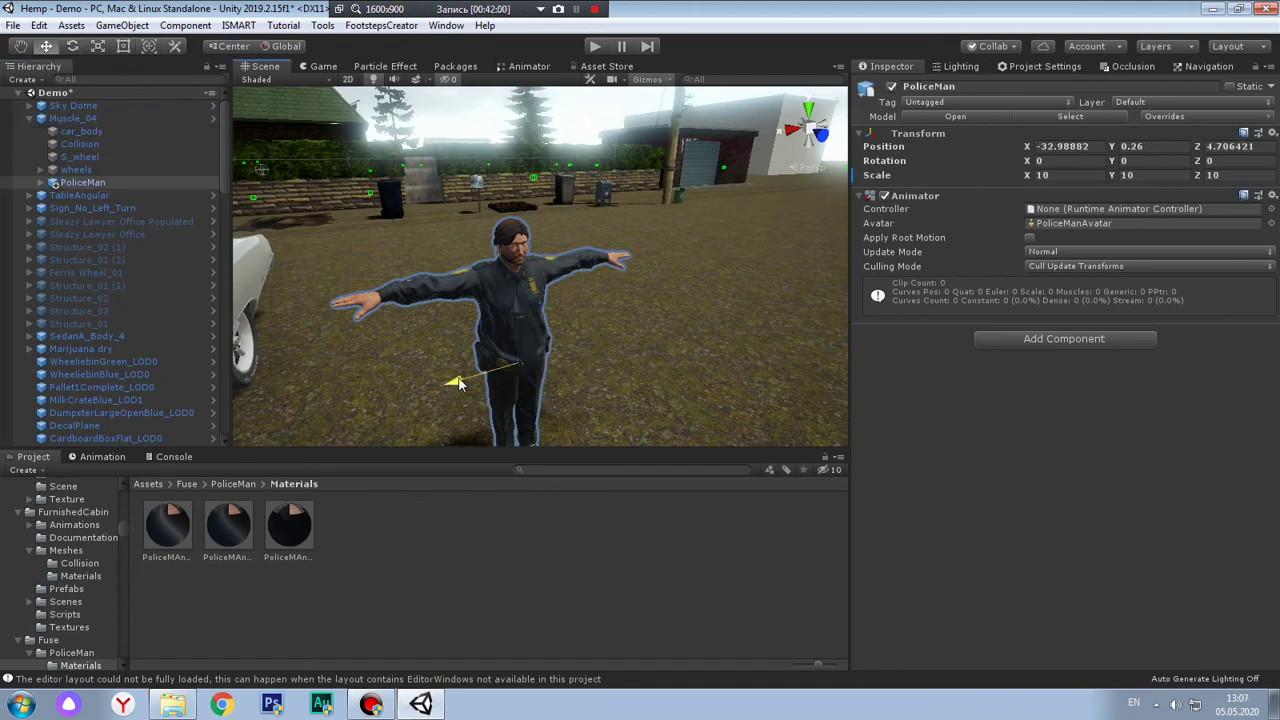
{"action": "key", "text": "f"}
{"action": "left_click_drag", "start_coordinate": [519, 355], "coordinate": [385, 295]}
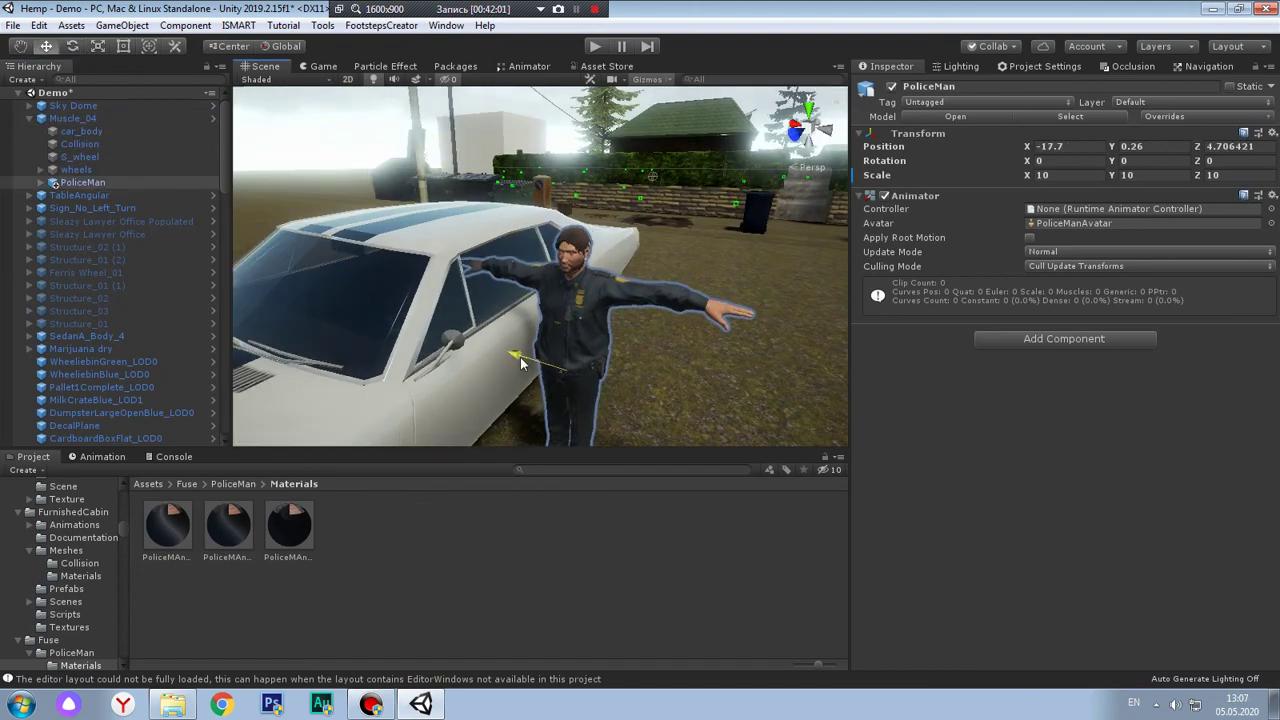
{"action": "key", "text": "f"}
{"action": "mouse_move", "coordinate": [449, 290]}
{"action": "right_mouse_down"}
{"action": "mouse_move", "coordinate": [832, 368]}
{"action": "mouse_move", "coordinate": [586, 314]}
{"action": "mouse_move", "coordinate": [491, 257]}
{"action": "right_mouse_up"}
{"action": "scroll", "coordinate": [655, 362], "scroll_direction": "up", "scroll_amount": 2}
{"action": "mouse_move", "coordinate": [655, 362]}
{"action": "right_mouse_down"}
{"action": "mouse_move", "coordinate": [496, 336]}
{"action": "mouse_move", "coordinate": [592, 273]}
{"action": "mouse_move", "coordinate": [561, 363]}
{"action": "mouse_move", "coordinate": [689, 280]}
{"action": "mouse_move", "coordinate": [371, 420]}
{"action": "mouse_move", "coordinate": [388, 357]}
{"action": "mouse_move", "coordinate": [428, 364]}
{"action": "mouse_move", "coordinate": [694, 297]}
{"action": "mouse_move", "coordinate": [745, 233]}
{"action": "right_mouse_up"}
{"action": "key", "text": "f"}
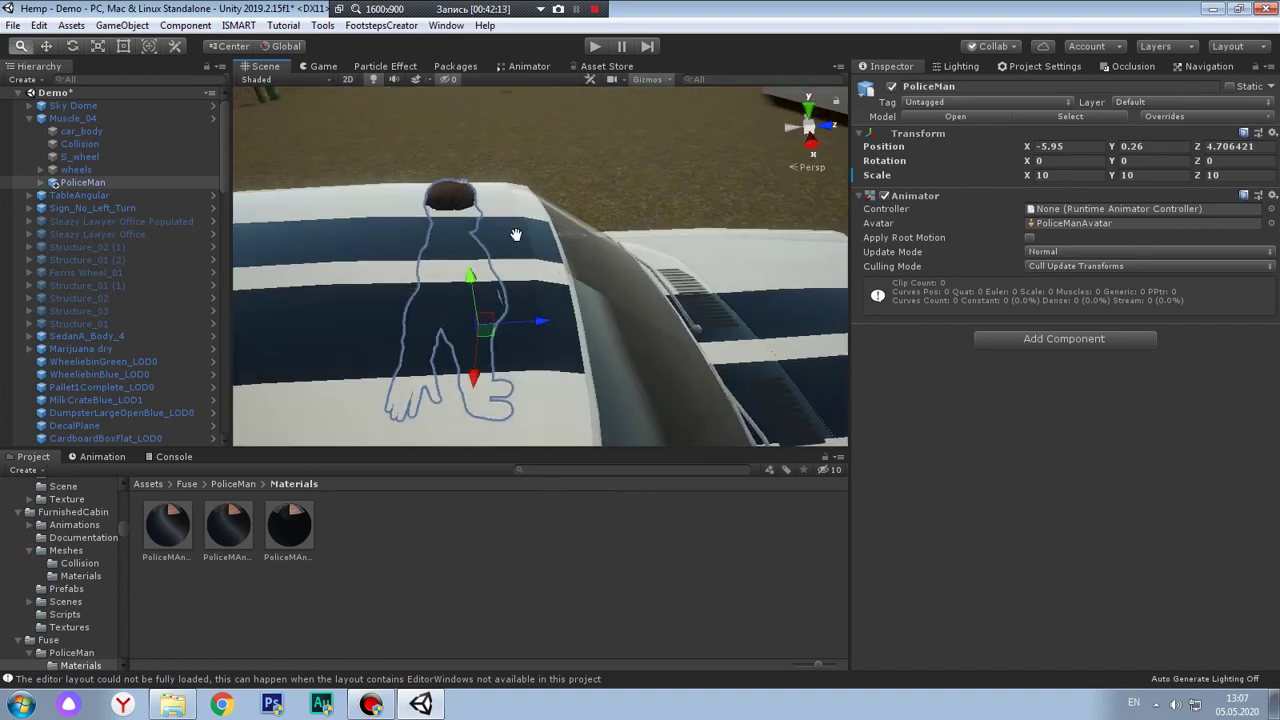
{"action": "scroll", "coordinate": [514, 305], "scroll_direction": "up", "scroll_amount": 5}
{"action": "mouse_move", "coordinate": [527, 231]}
{"action": "left_mouse_down", "text": "alt"}
{"action": "mouse_move", "coordinate": [562, 210]}
{"action": "mouse_move", "coordinate": [470, 170]}
{"action": "left_mouse_up", "text": "alt"}
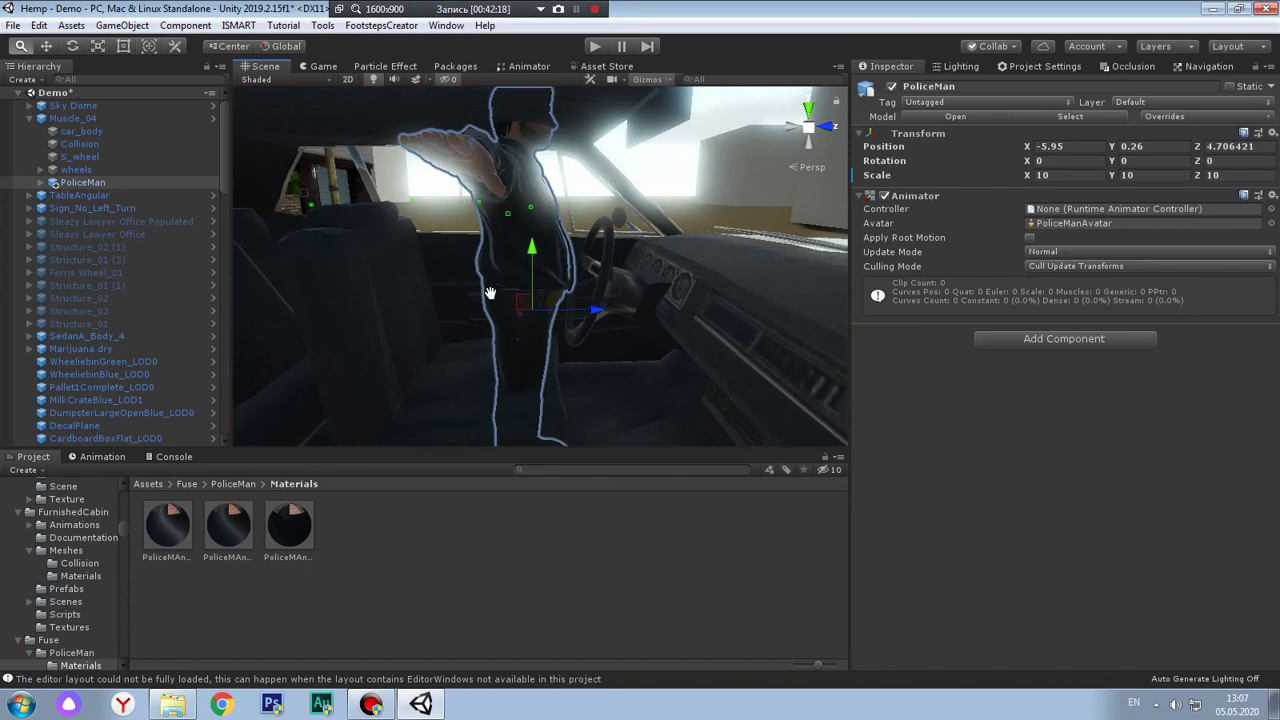
Switch to the Game view, disable Maximize On Play, re-dock the Game tab and start Play mode
{"action": "left_click", "coordinate": [313, 67]}
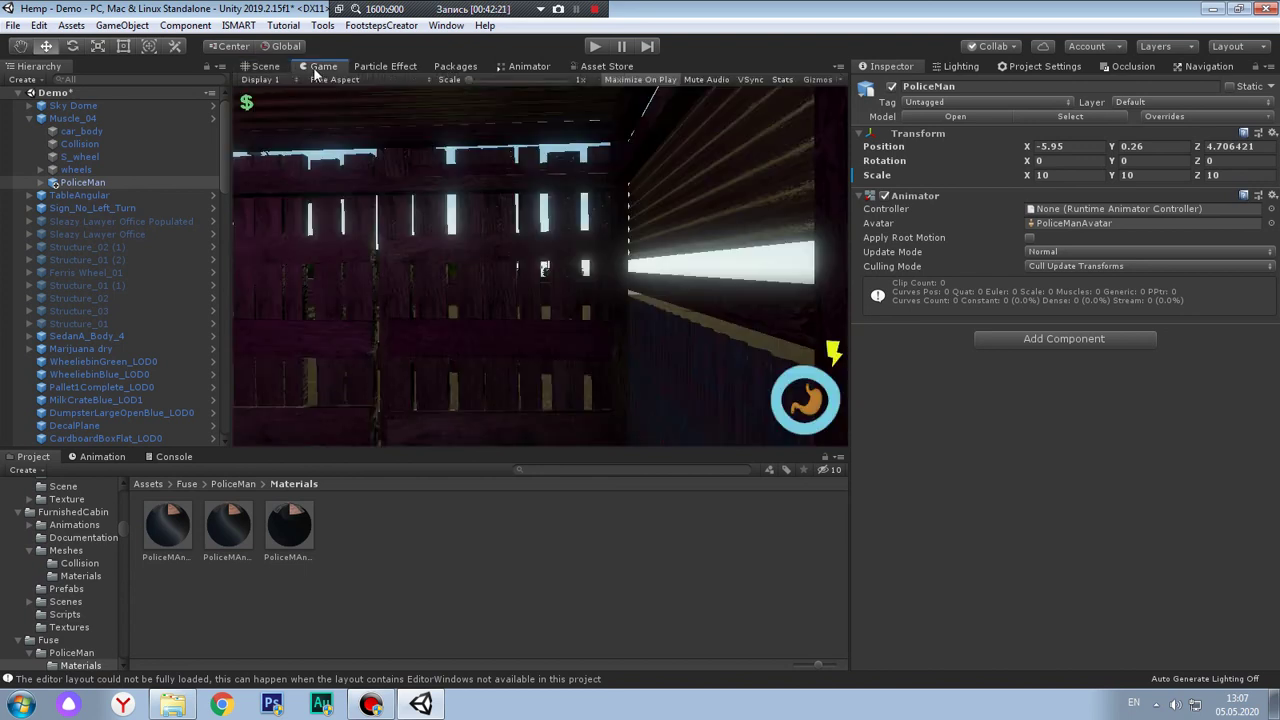
{"action": "left_click", "coordinate": [638, 80]}
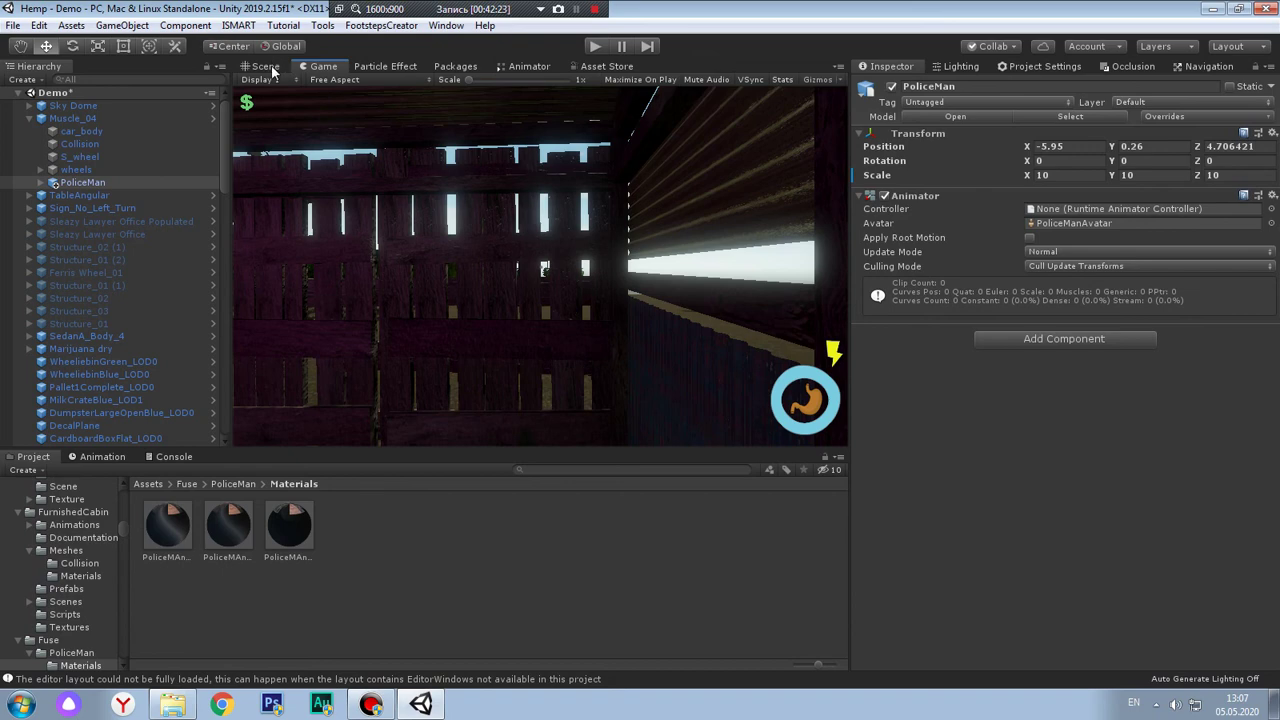
{"action": "mouse_move", "coordinate": [313, 67]}
{"action": "left_mouse_down"}
{"action": "mouse_move", "coordinate": [650, 288]}
{"action": "mouse_move", "coordinate": [677, 286]}
{"action": "mouse_move", "coordinate": [617, 265]}
{"action": "left_mouse_up"}
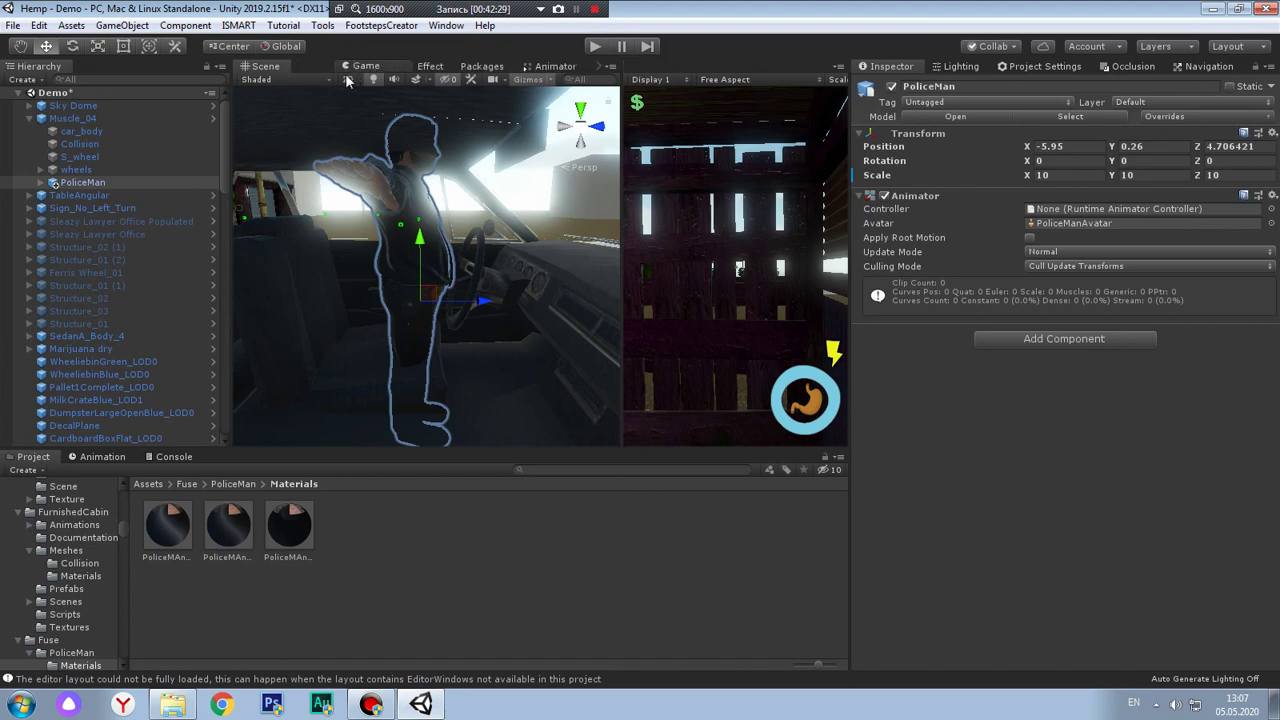
{"action": "left_click_drag", "start_coordinate": [648, 67], "coordinate": [301, 73]}
{"action": "left_click", "coordinate": [593, 47]}
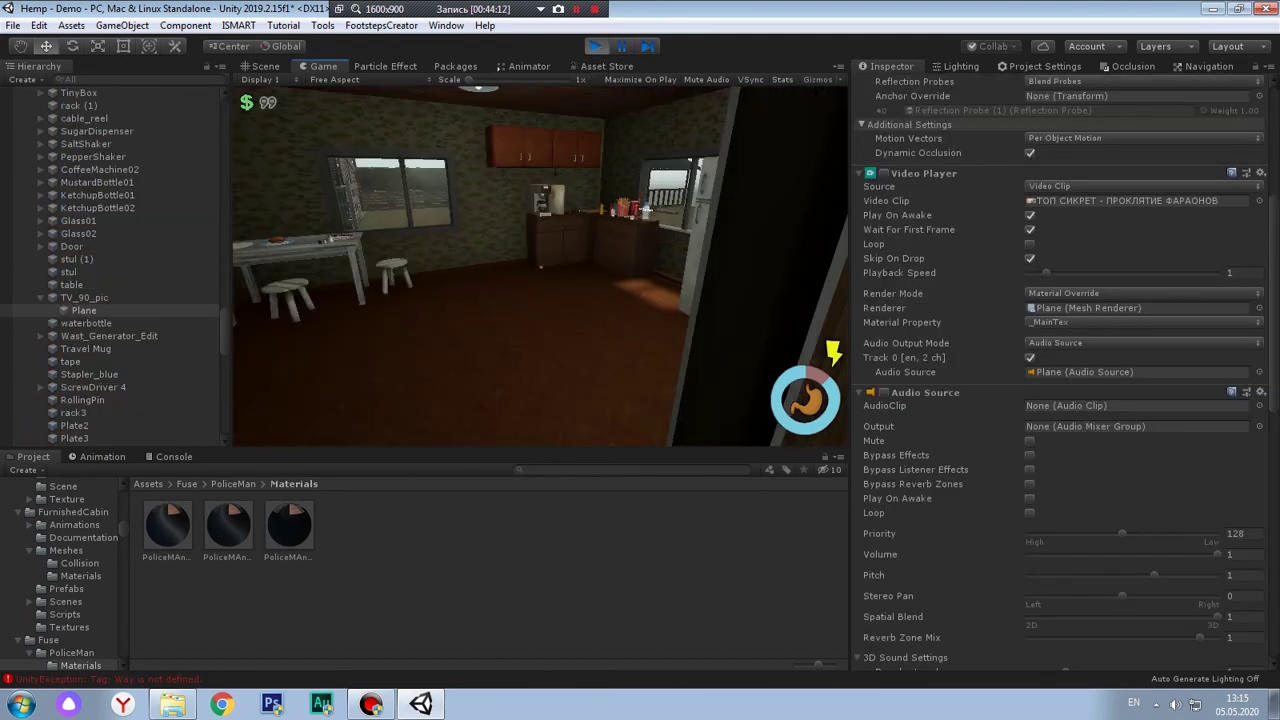
Walk the player through the house, across the yard past the parked car, then return to the Scene view
{"action": "key", "text": "w"}
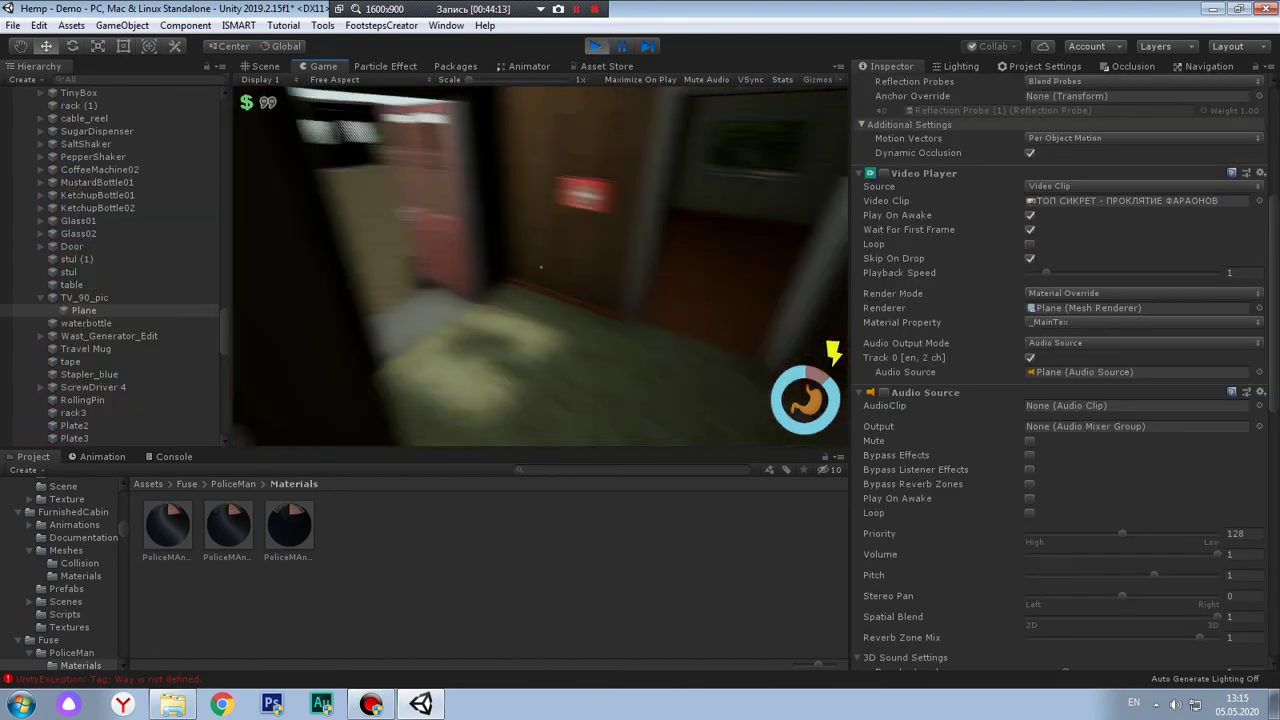
{"action": "key", "text": "w"}
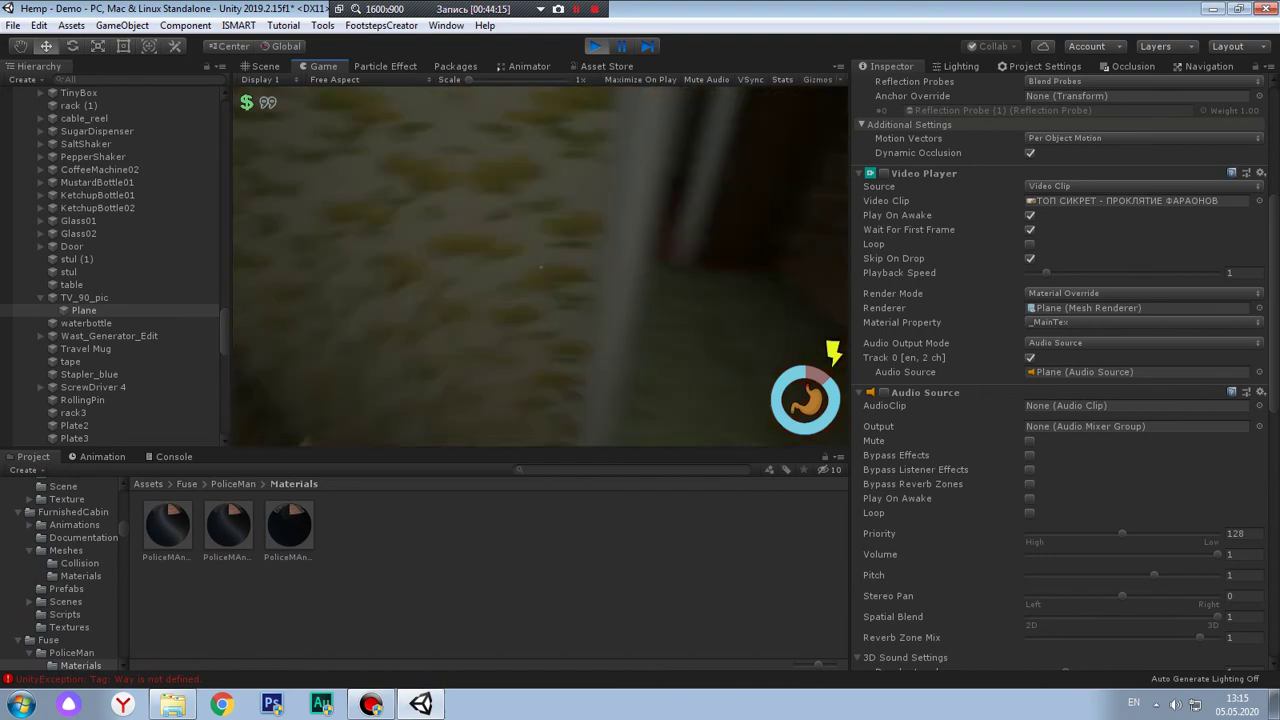
{"action": "key", "text": "w"}
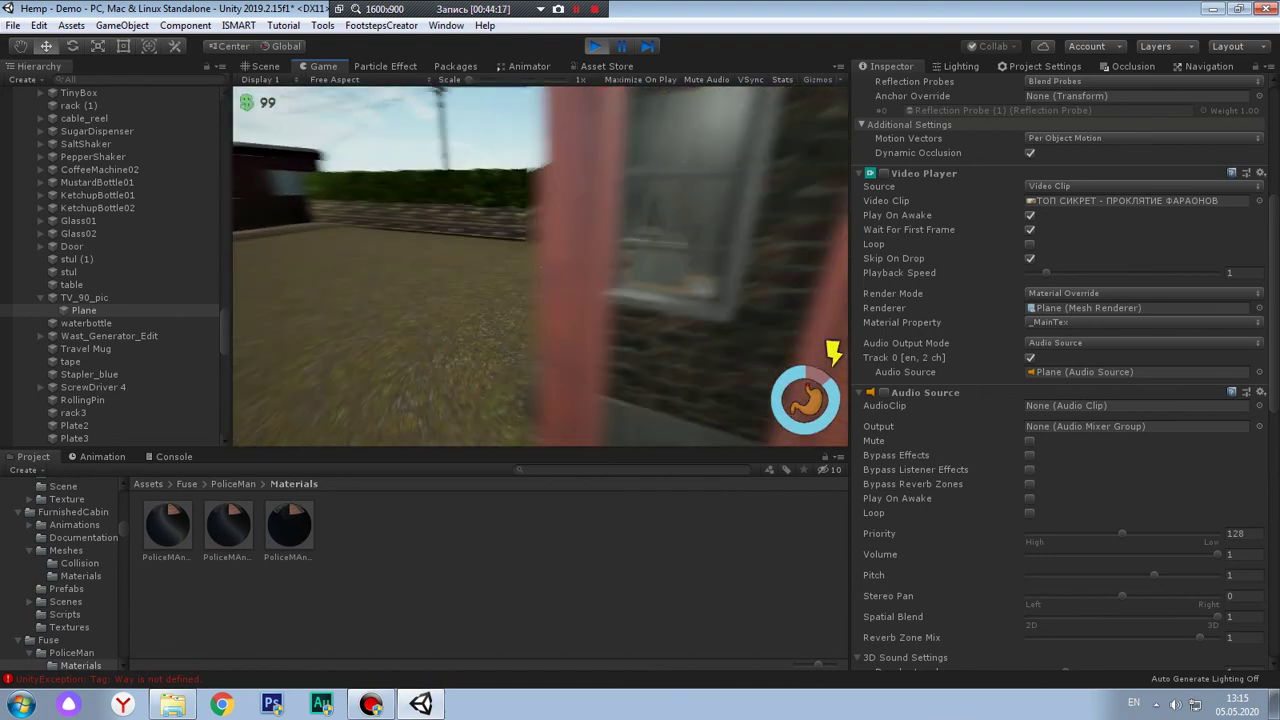
{"action": "key", "text": "w"}
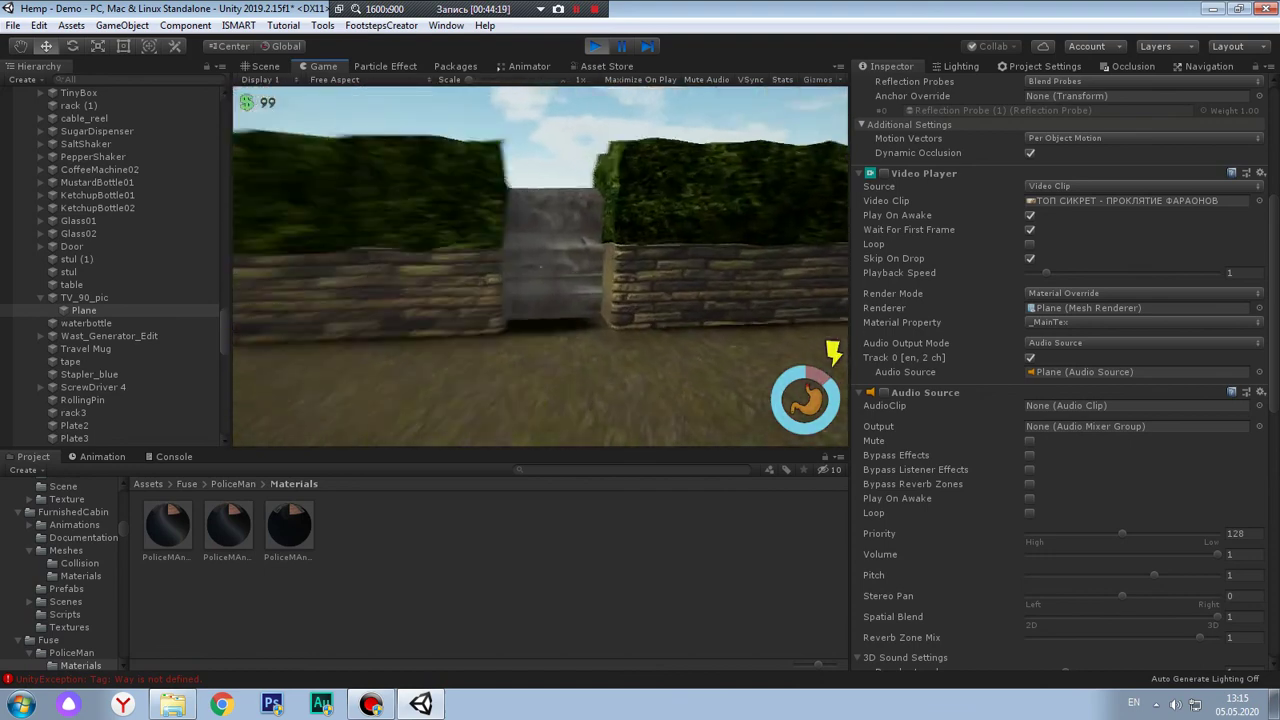
{"action": "key", "text": "w"}
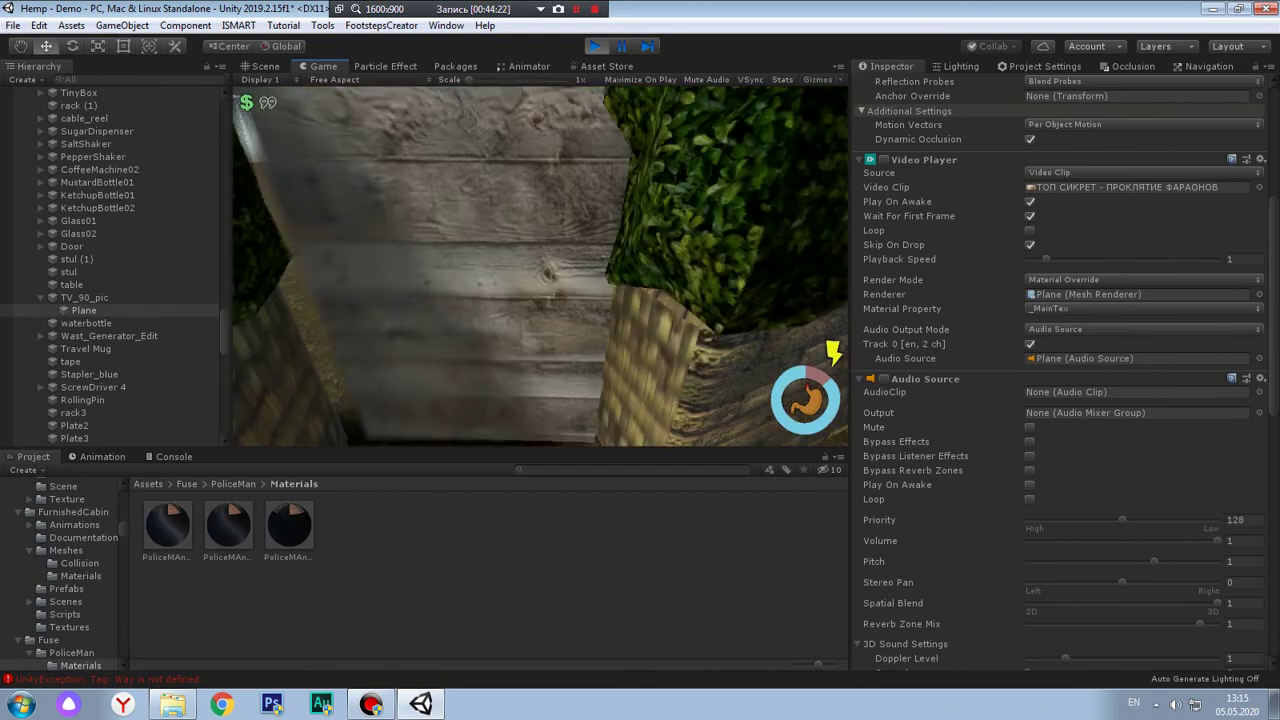
{"action": "key", "text": "w"}
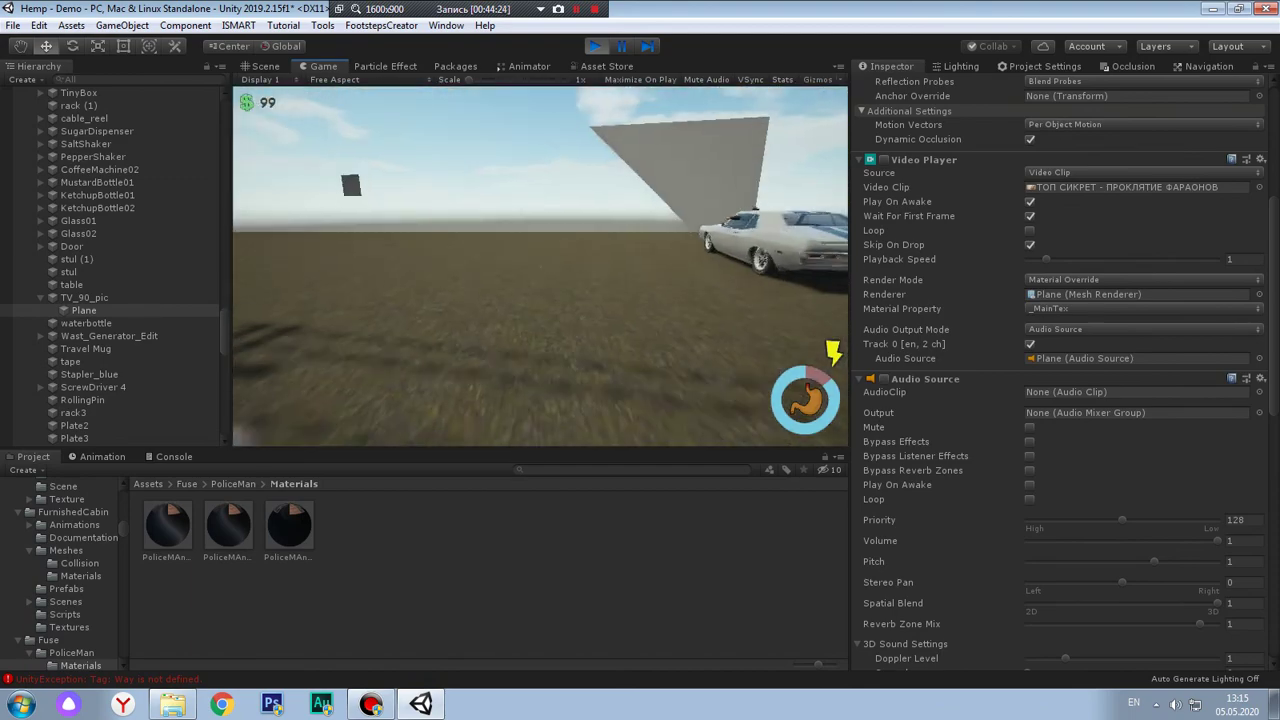
{"action": "key", "text": "w"}
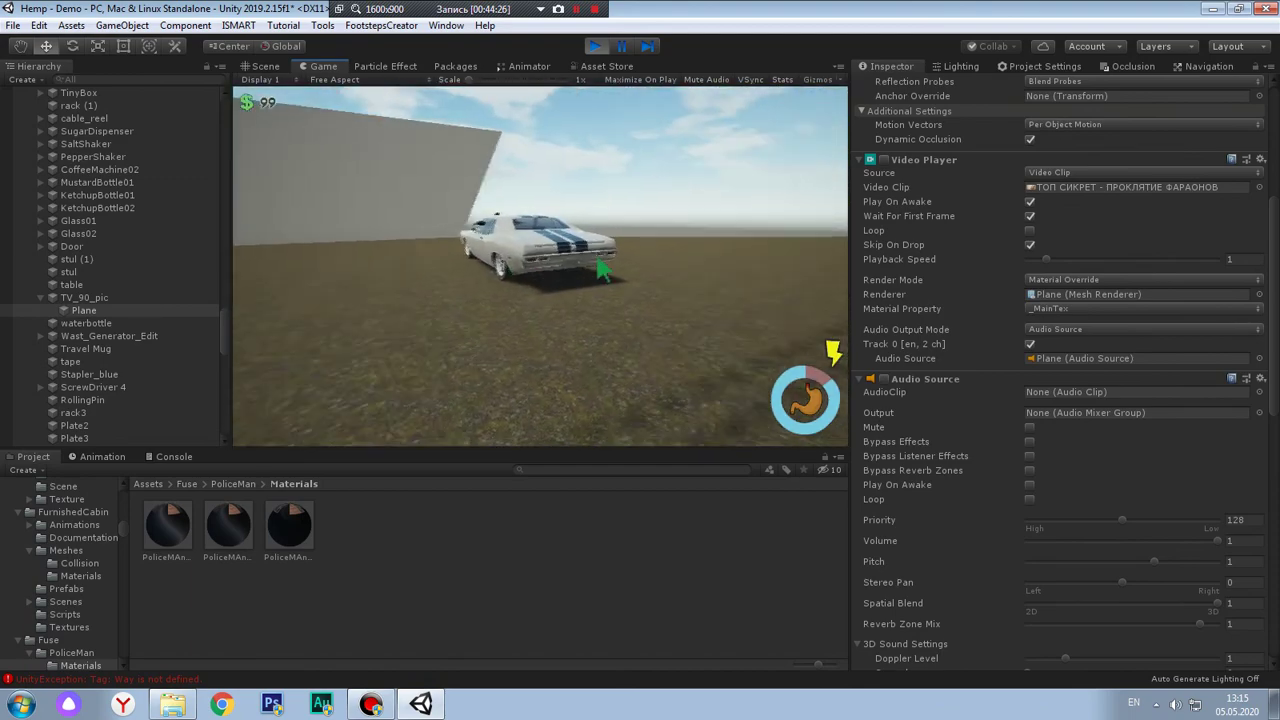
{"action": "key", "text": "w"}
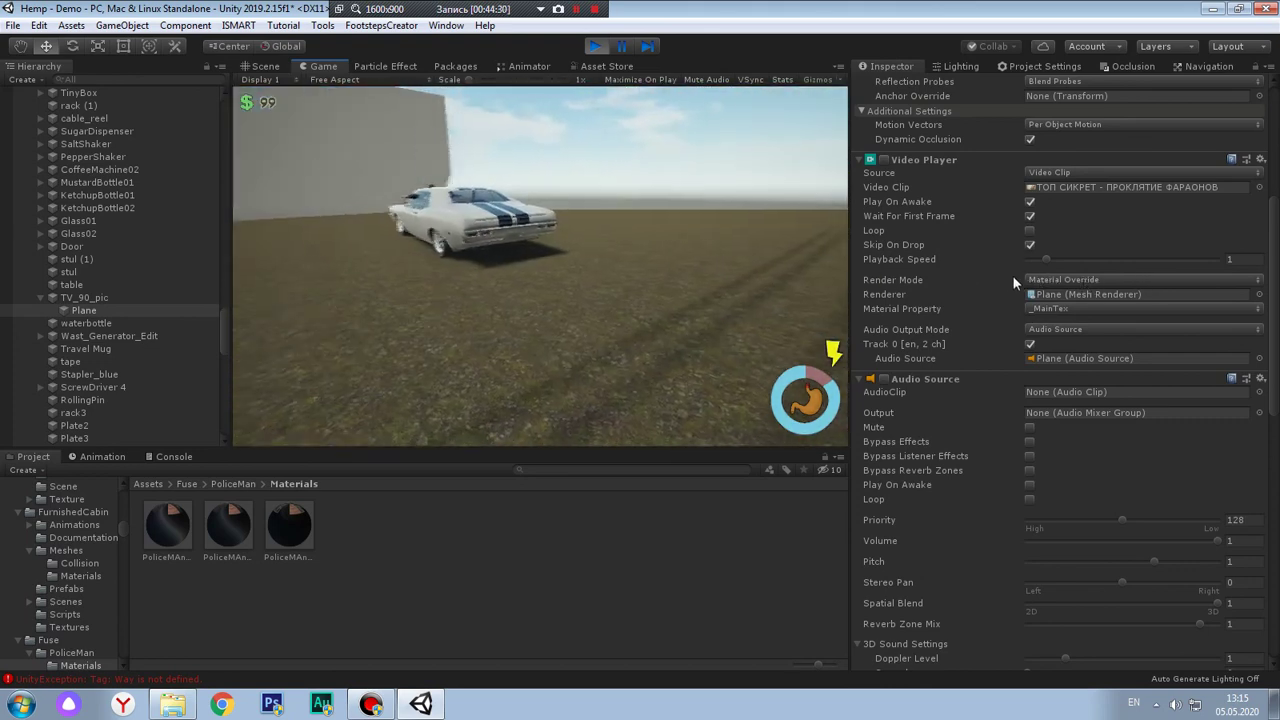
{"action": "left_click", "coordinate": [988, 273]}
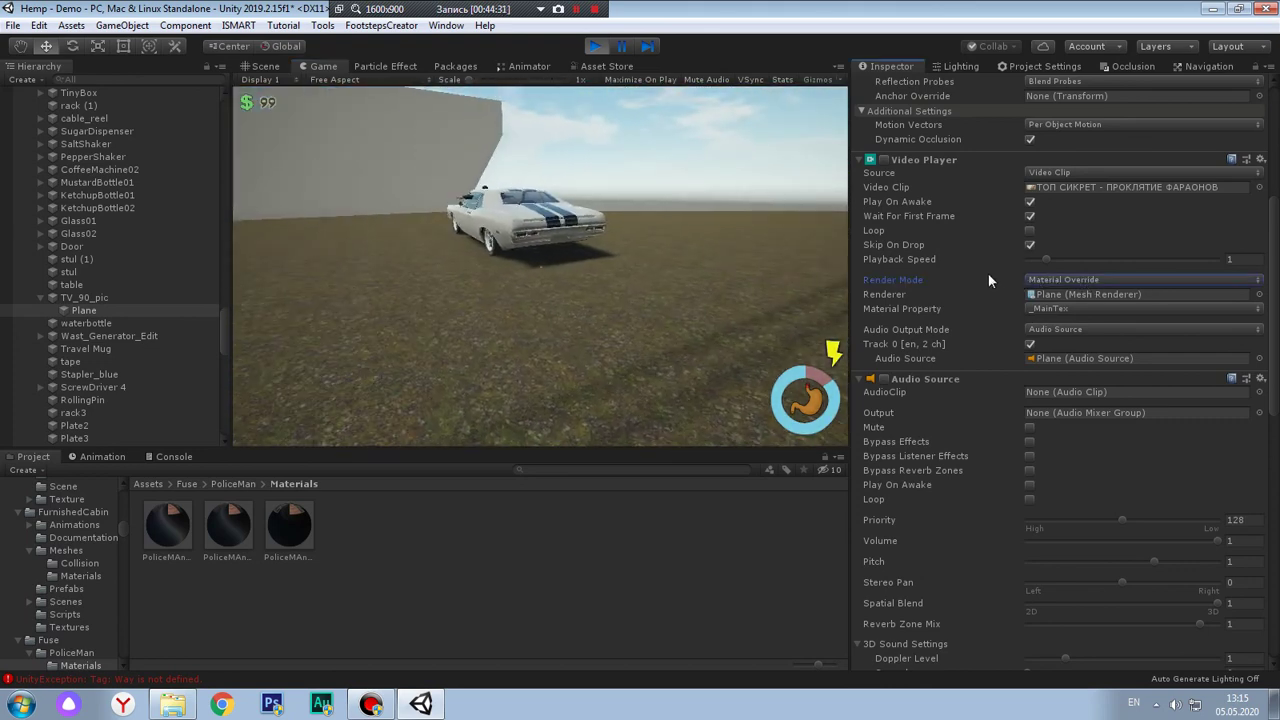
{"action": "left_click", "coordinate": [265, 67]}
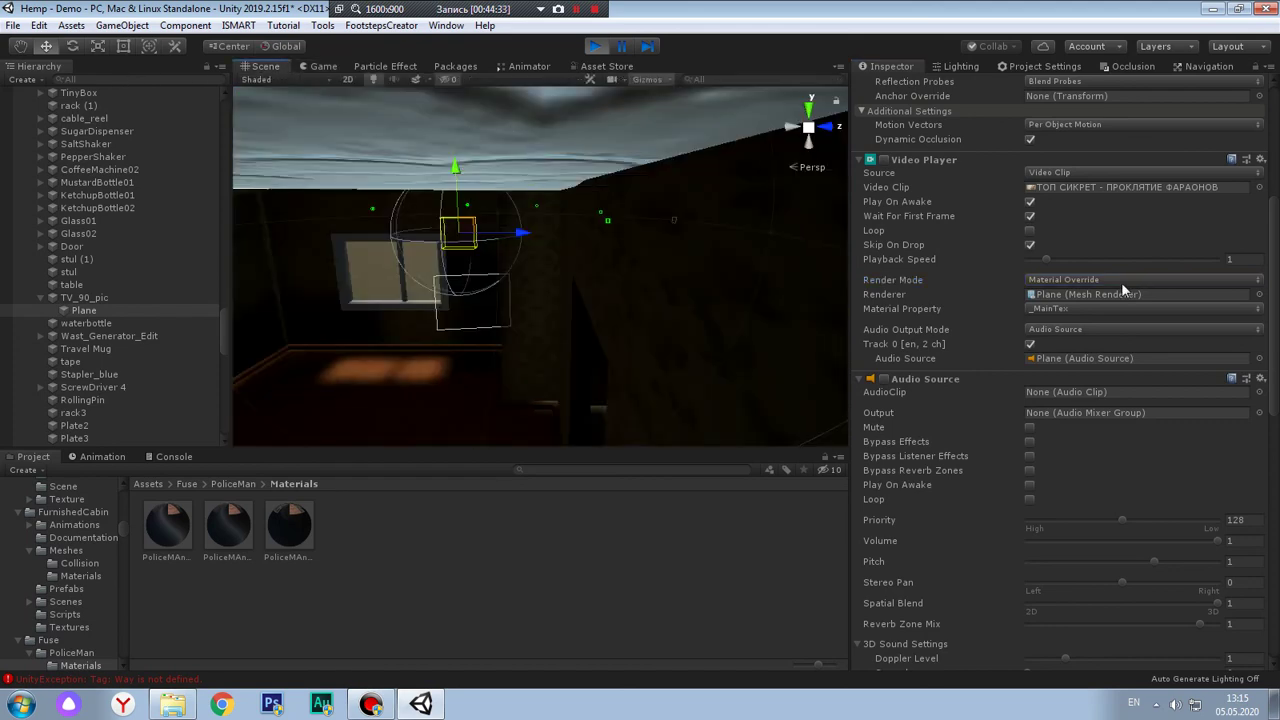
Zoom the Scene view into the Muscle_04 car and select PoliceMan standing by the wheel
{"action": "left_click", "coordinate": [441, 634]}
{"action": "scroll", "coordinate": [413, 215], "scroll_direction": "up", "scroll_amount": 3}
{"action": "scroll", "coordinate": [413, 215], "scroll_direction": "up", "scroll_amount": 3}
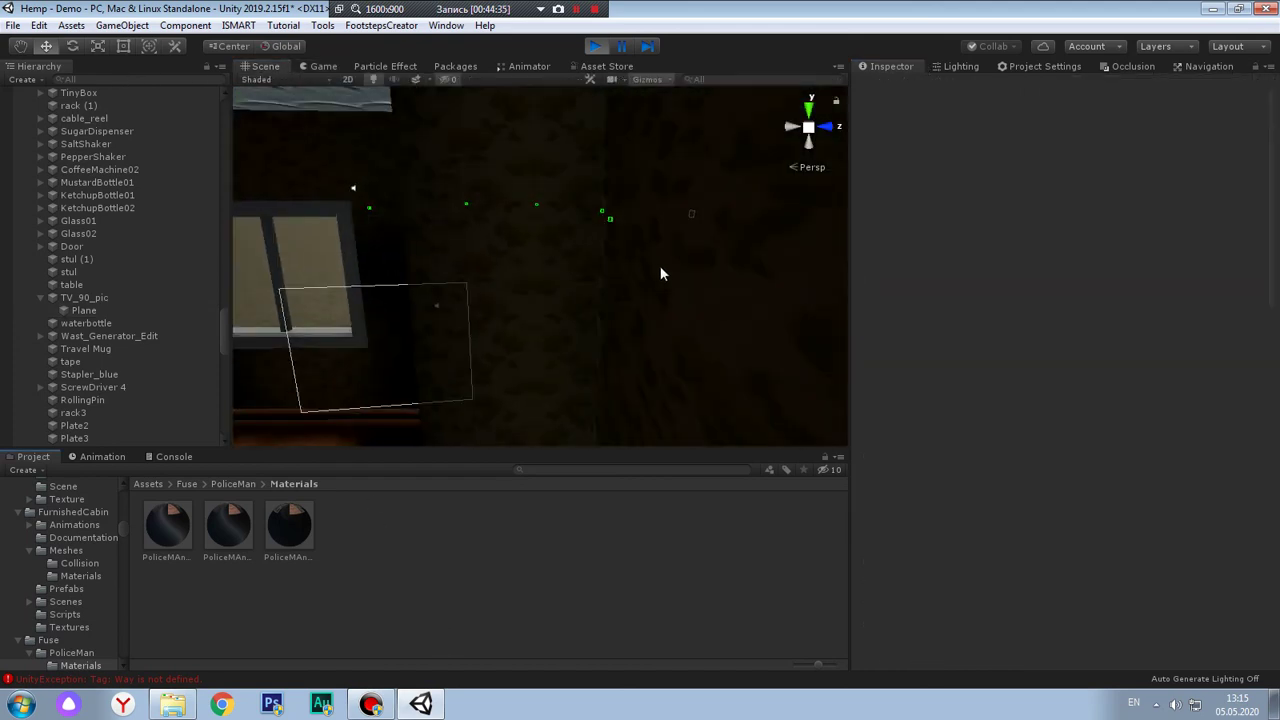
{"action": "scroll", "coordinate": [660, 271], "scroll_direction": "up", "scroll_amount": 3}
{"action": "scroll", "coordinate": [566, 268], "scroll_direction": "up", "scroll_amount": 3}
{"action": "mouse_move", "coordinate": [566, 264]}
{"action": "right_mouse_down"}
{"action": "mouse_move", "coordinate": [603, 289]}
{"action": "mouse_move", "coordinate": [563, 323]}
{"action": "mouse_move", "coordinate": [466, 294]}
{"action": "mouse_move", "coordinate": [669, 266]}
{"action": "mouse_move", "coordinate": [526, 237]}
{"action": "mouse_move", "coordinate": [552, 314]}
{"action": "right_mouse_up"}
{"action": "scroll", "coordinate": [474, 245], "scroll_direction": "up", "scroll_amount": 3}
{"action": "scroll", "coordinate": [488, 276], "scroll_direction": "down", "scroll_amount": 3}
{"action": "scroll", "coordinate": [488, 276], "scroll_direction": "down", "scroll_amount": 2}
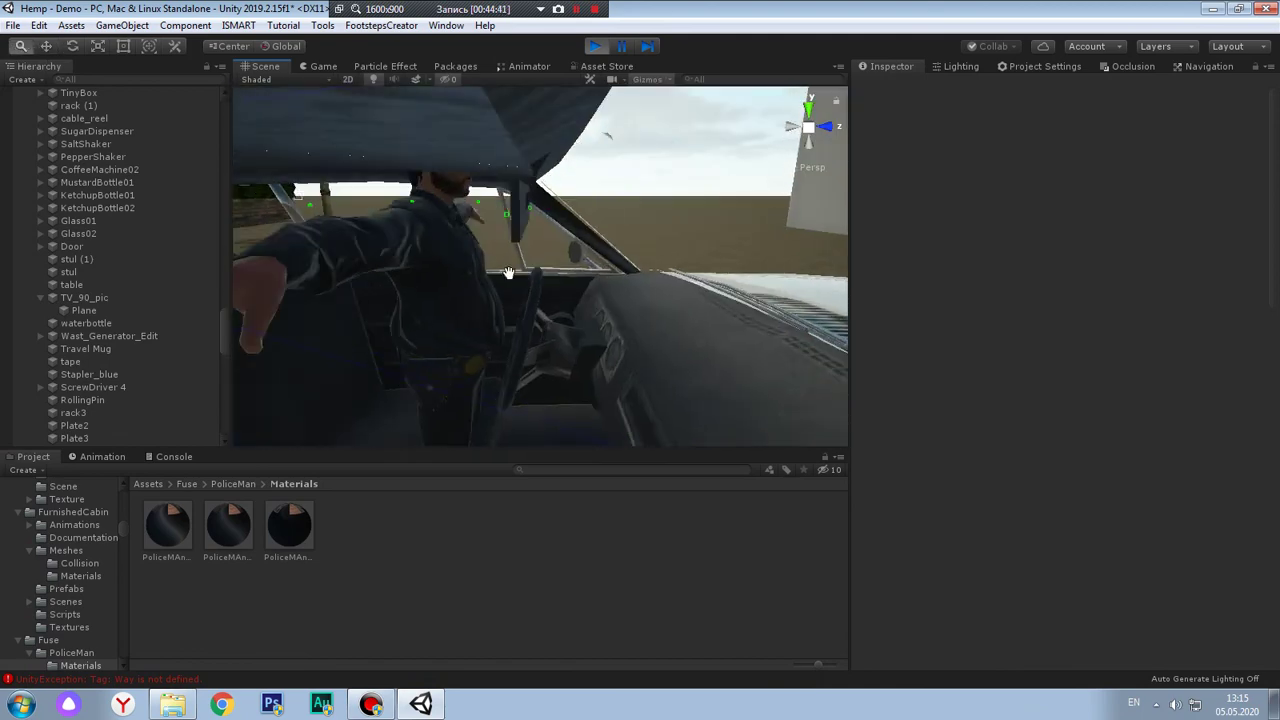
{"action": "scroll", "coordinate": [528, 272], "scroll_direction": "down", "scroll_amount": 2}
{"action": "left_click", "coordinate": [538, 250]}
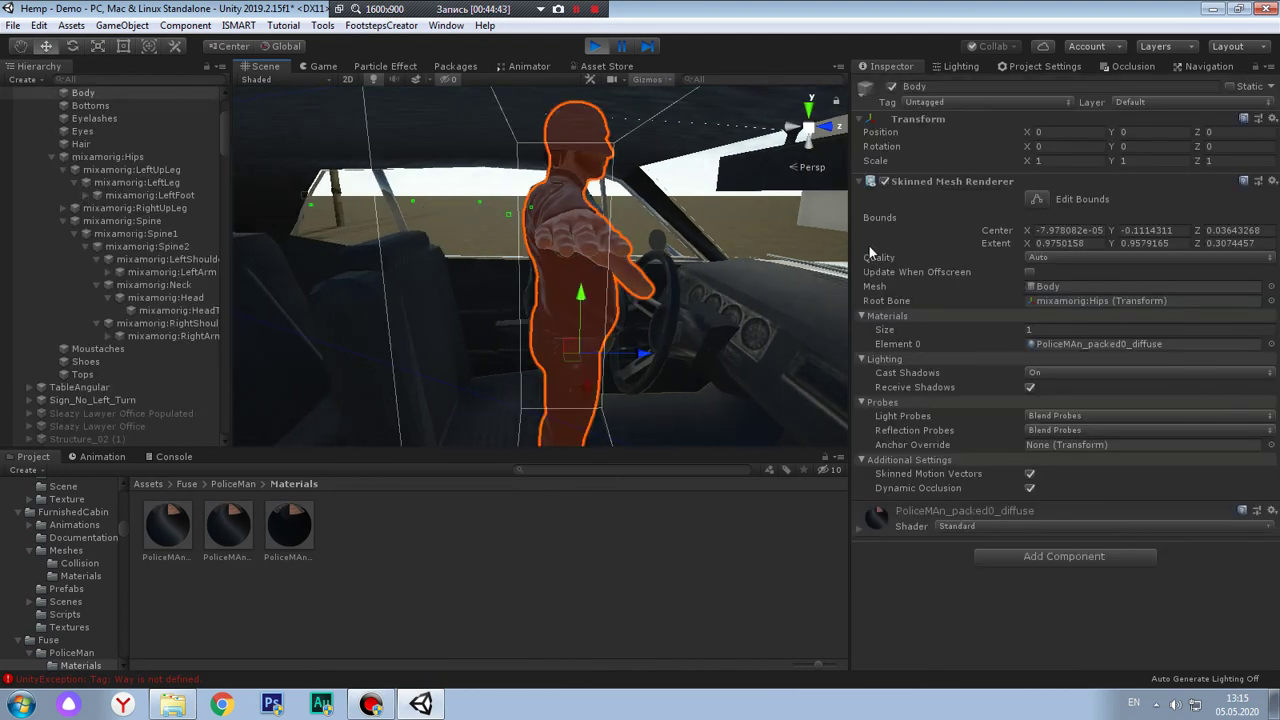
{"action": "scroll", "coordinate": [110, 145], "scroll_direction": "up", "scroll_amount": 3}
{"action": "left_click", "coordinate": [85, 164]}
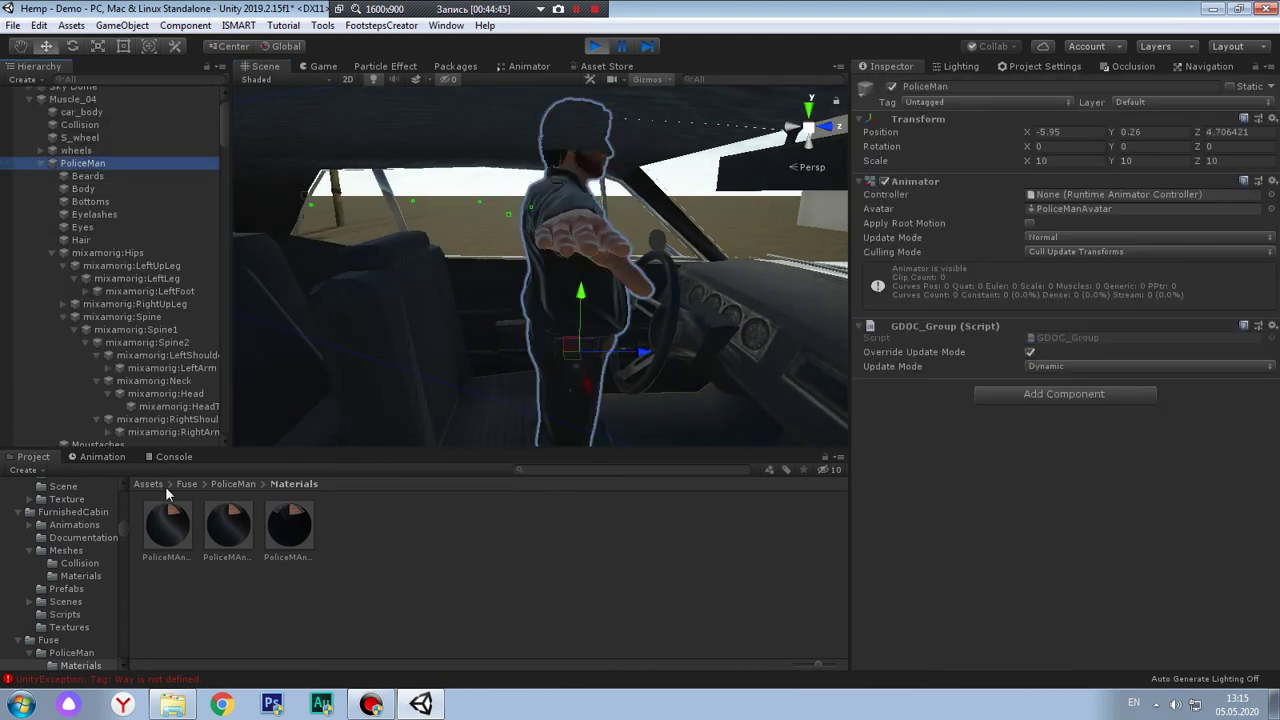
Assign the PoliceMan controller to PoliceMan's Animator and slide him back to Position Z 1.97
{"action": "left_click", "coordinate": [219, 485]}
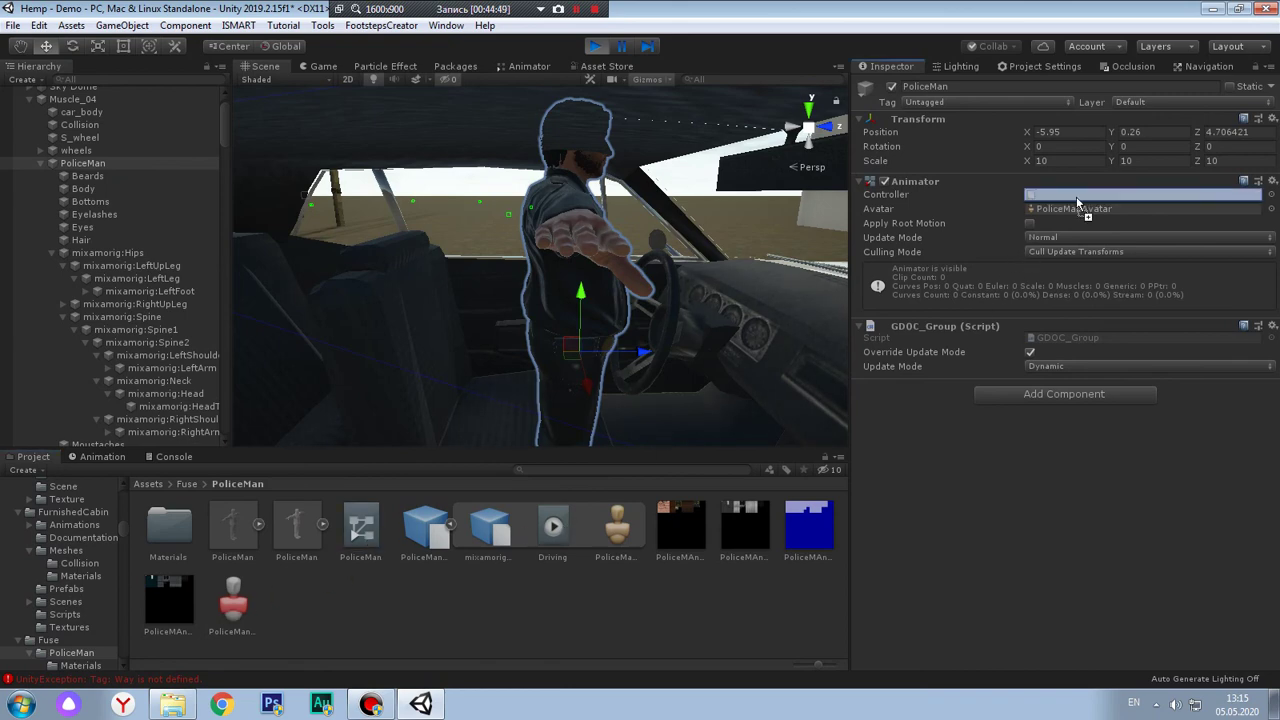
{"action": "left_click_drag", "start_coordinate": [1076, 197], "coordinate": [1076, 197]}
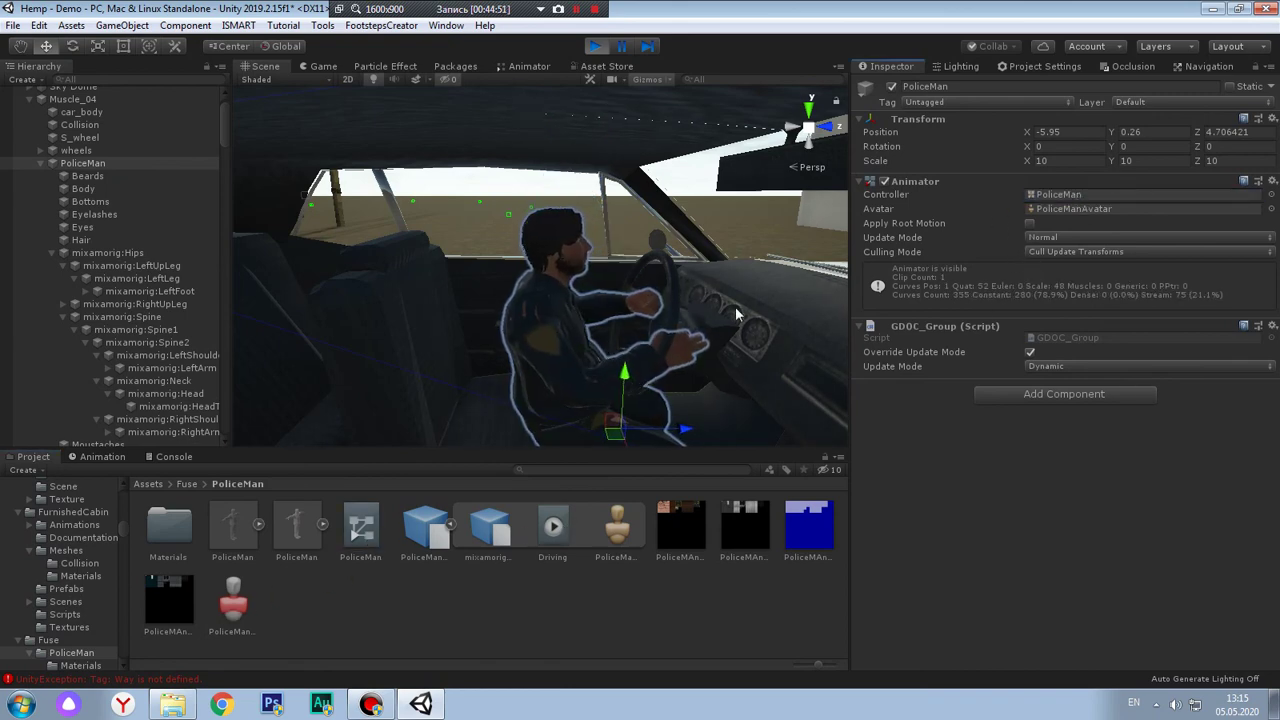
{"action": "scroll", "coordinate": [735, 268], "scroll_direction": "up", "scroll_amount": 3}
{"action": "middle_click_drag", "start_coordinate": [735, 268], "coordinate": [733, 271]}
{"action": "scroll", "coordinate": [733, 271], "scroll_direction": "down", "scroll_amount": 3}
{"action": "scroll", "coordinate": [733, 271], "scroll_direction": "down", "scroll_amount": 2}
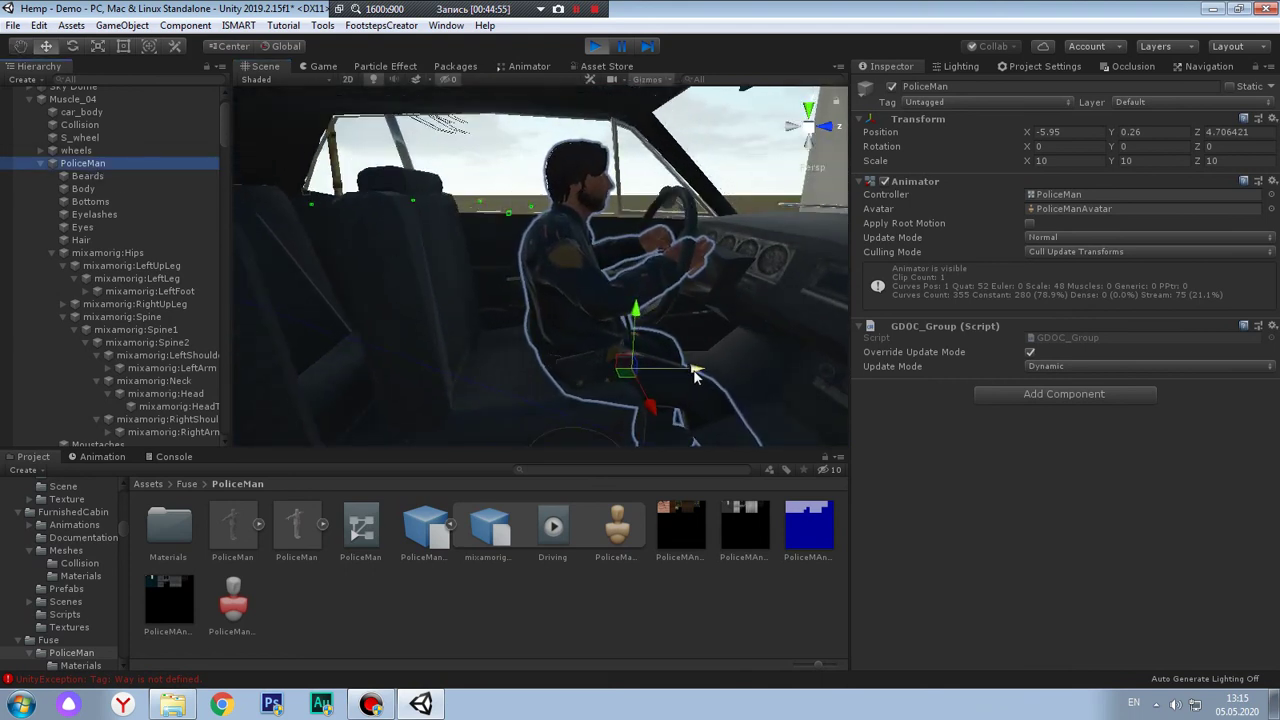
{"action": "left_click_drag", "start_coordinate": [697, 370], "coordinate": [631, 358]}
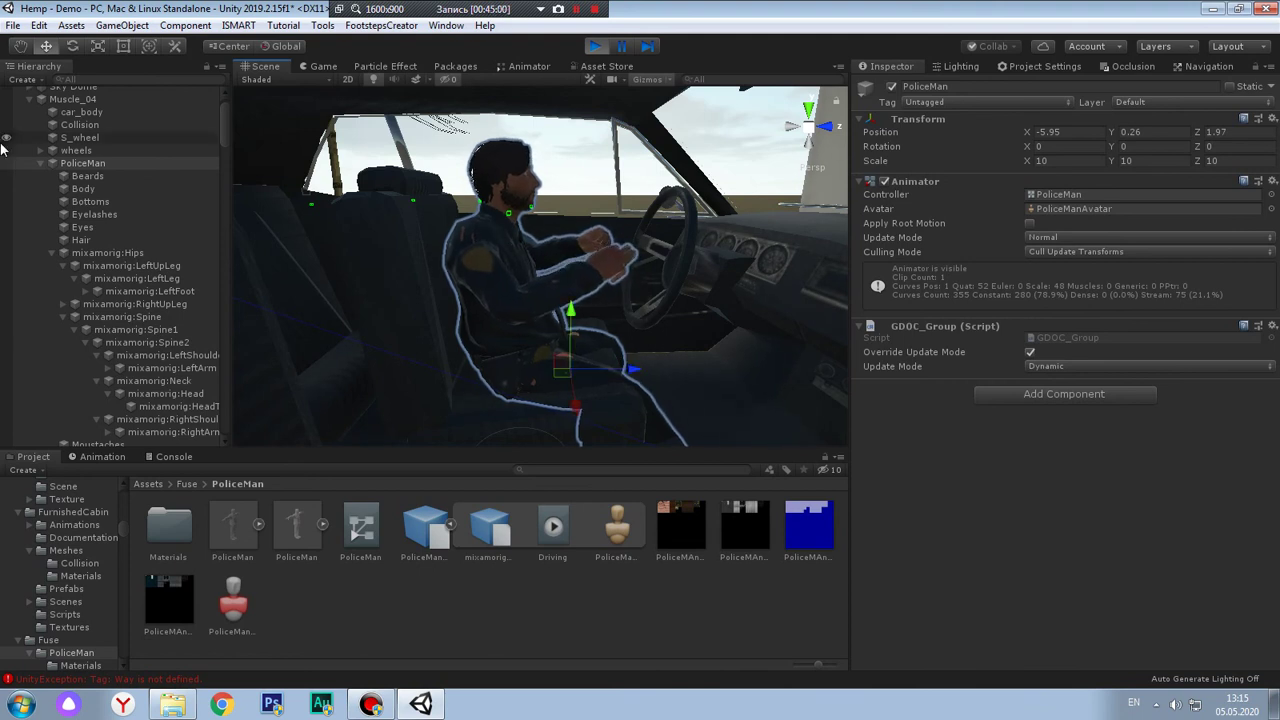
Check the Sky Dome's Billboards and Light objects, then reselect PoliceMan
{"action": "left_click", "coordinate": [41, 87]}
{"action": "left_click", "coordinate": [82, 100]}
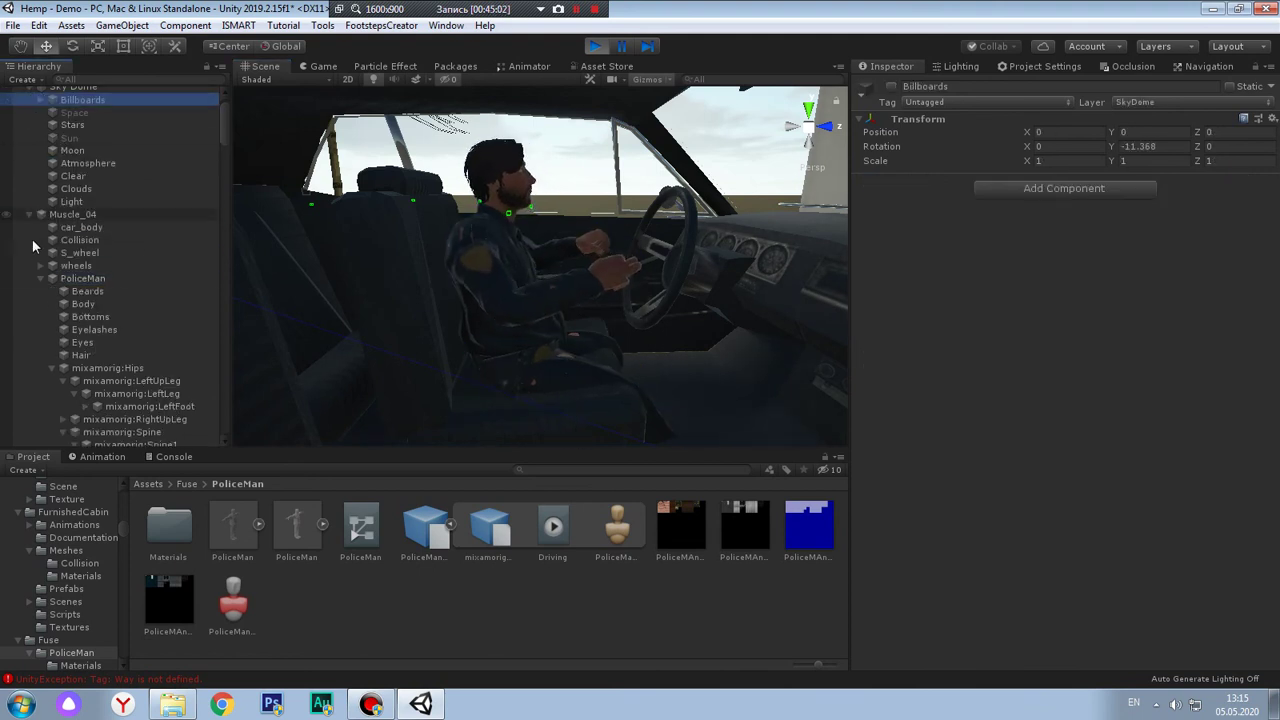
{"action": "left_click", "coordinate": [32, 203]}
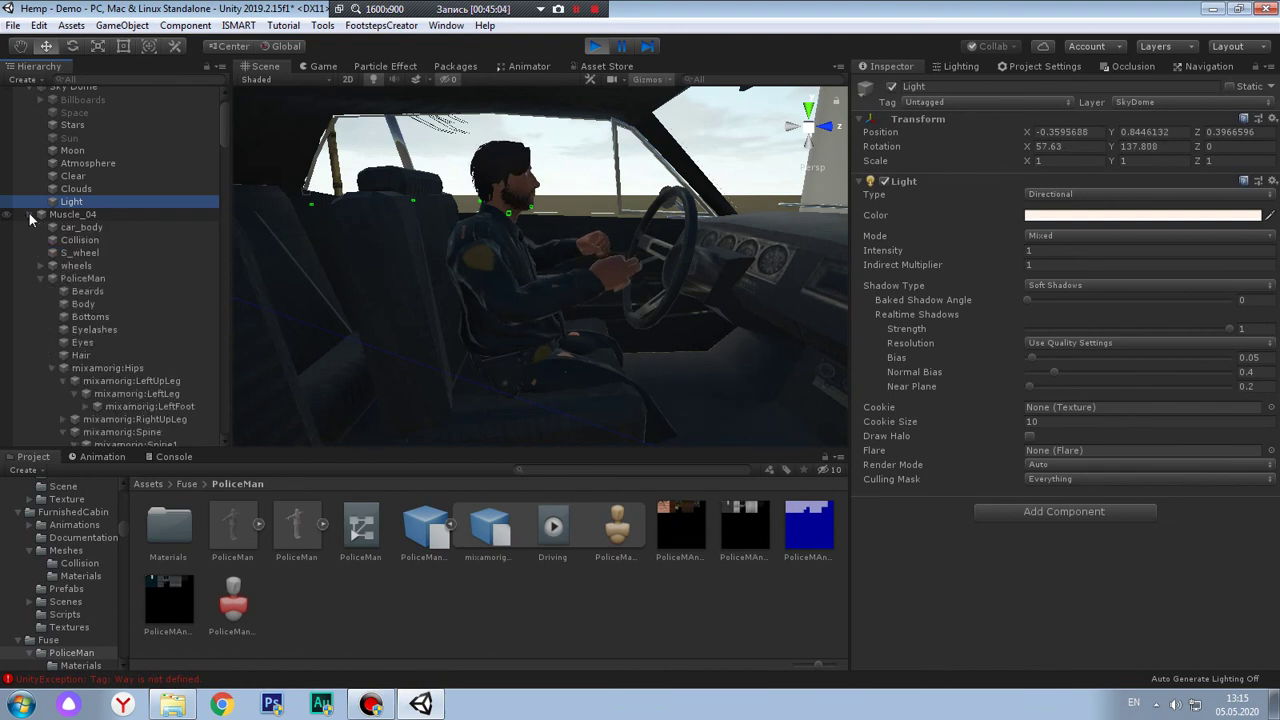
{"action": "left_click", "coordinate": [89, 279]}
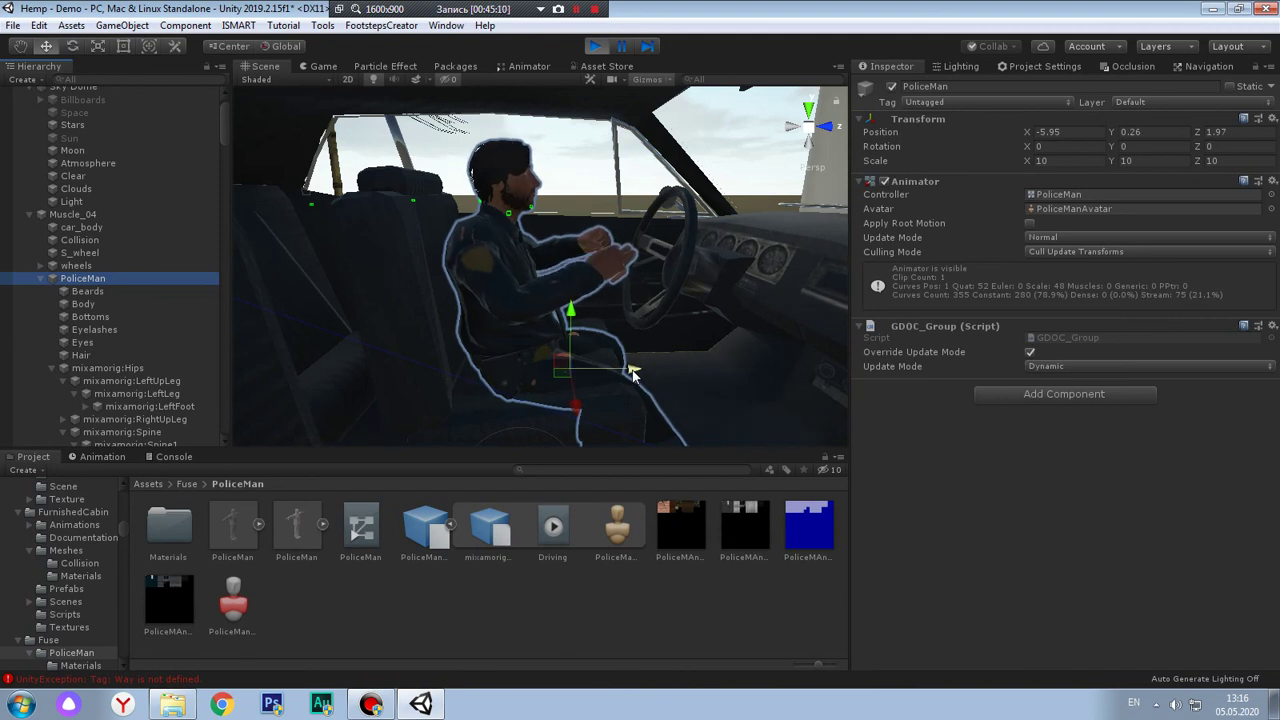
Shift PoliceMan along Z and raise him to Y 1.75 to test his seat placement
{"action": "mouse_move", "coordinate": [632, 373]}
{"action": "left_mouse_down"}
{"action": "mouse_move", "coordinate": [603, 362]}
{"action": "mouse_move", "coordinate": [634, 367]}
{"action": "left_mouse_up"}
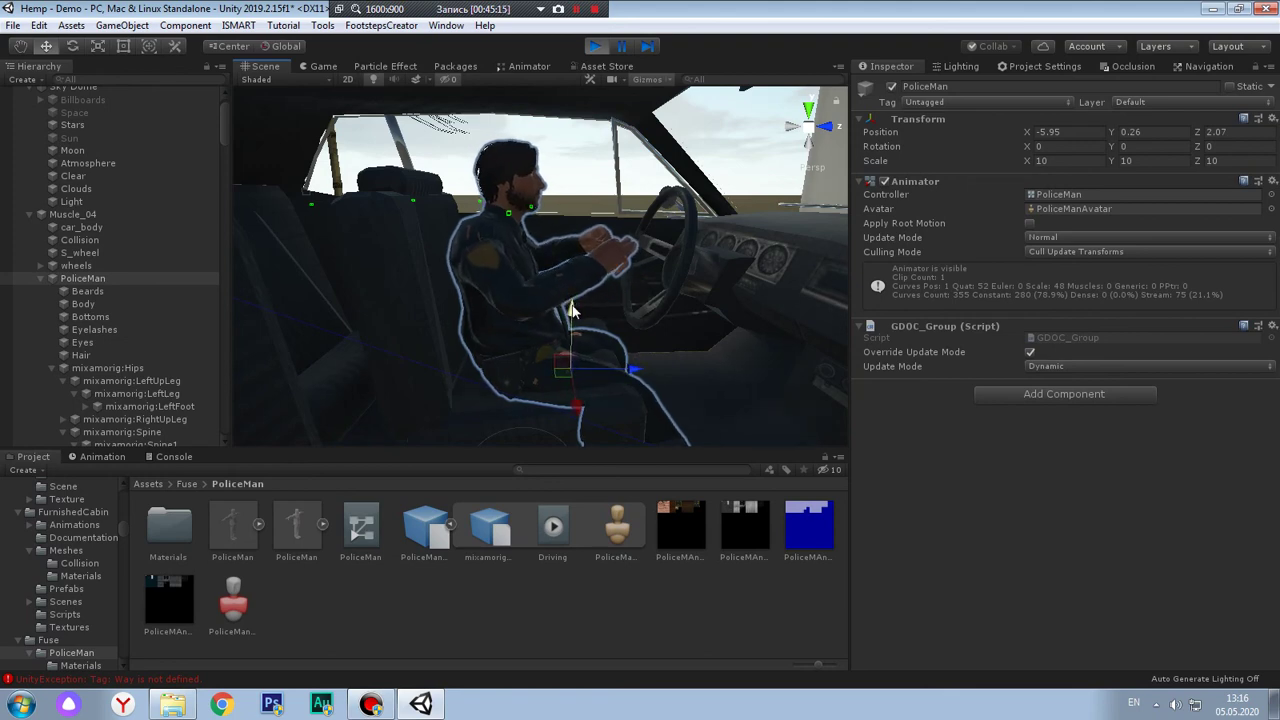
{"action": "left_click_drag", "start_coordinate": [573, 316], "coordinate": [574, 284]}
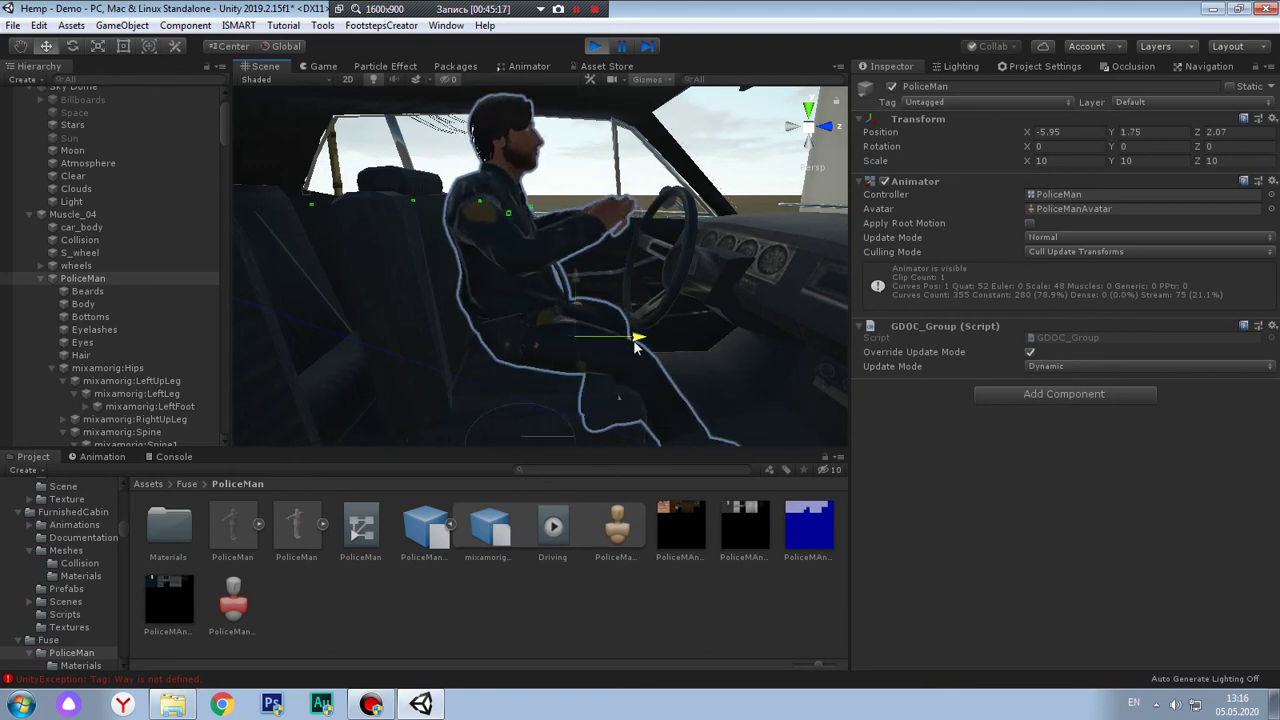
{"action": "mouse_move", "coordinate": [625, 340]}
{"action": "left_mouse_down"}
{"action": "mouse_move", "coordinate": [650, 348]}
{"action": "mouse_move", "coordinate": [630, 345]}
{"action": "left_mouse_up"}
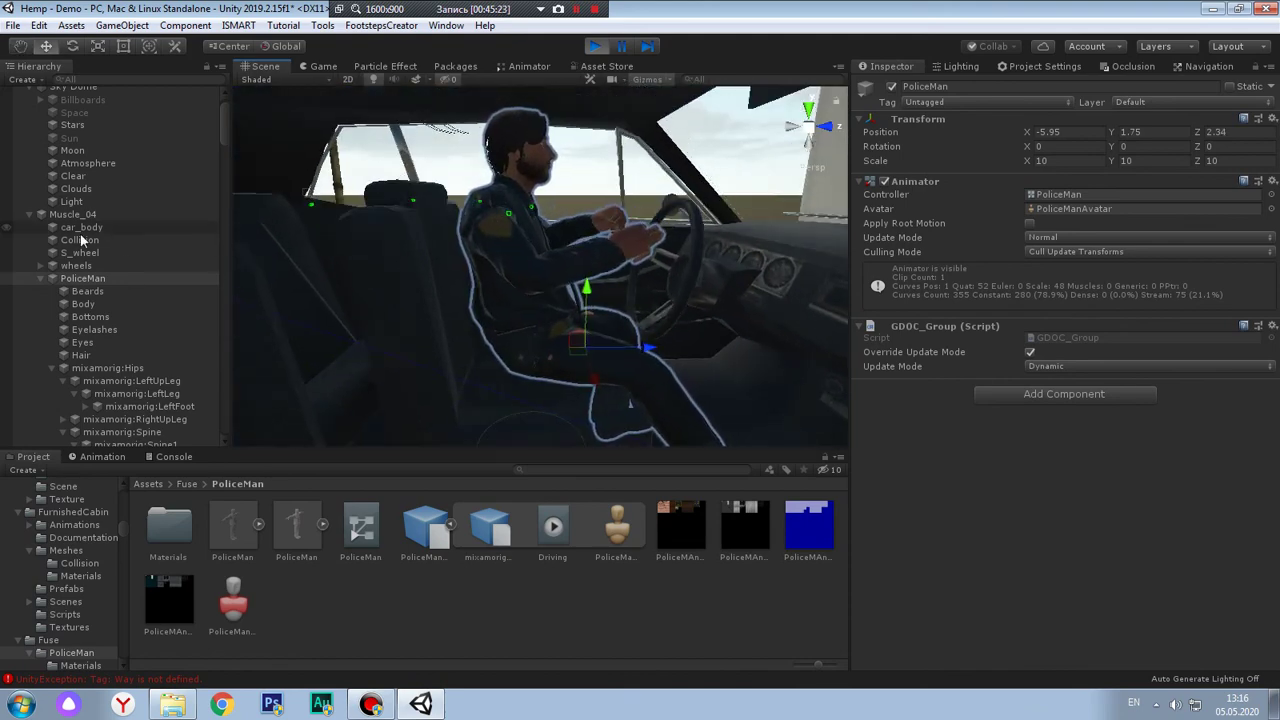
{"action": "scroll", "coordinate": [393, 253], "scroll_direction": "down", "scroll_amount": 5}
{"action": "mouse_move", "coordinate": [393, 253]}
{"action": "middle_mouse_down"}
{"action": "mouse_move", "coordinate": [523, 249]}
{"action": "mouse_move", "coordinate": [603, 274]}
{"action": "mouse_move", "coordinate": [491, 240]}
{"action": "mouse_move", "coordinate": [385, 232]}
{"action": "middle_mouse_up"}
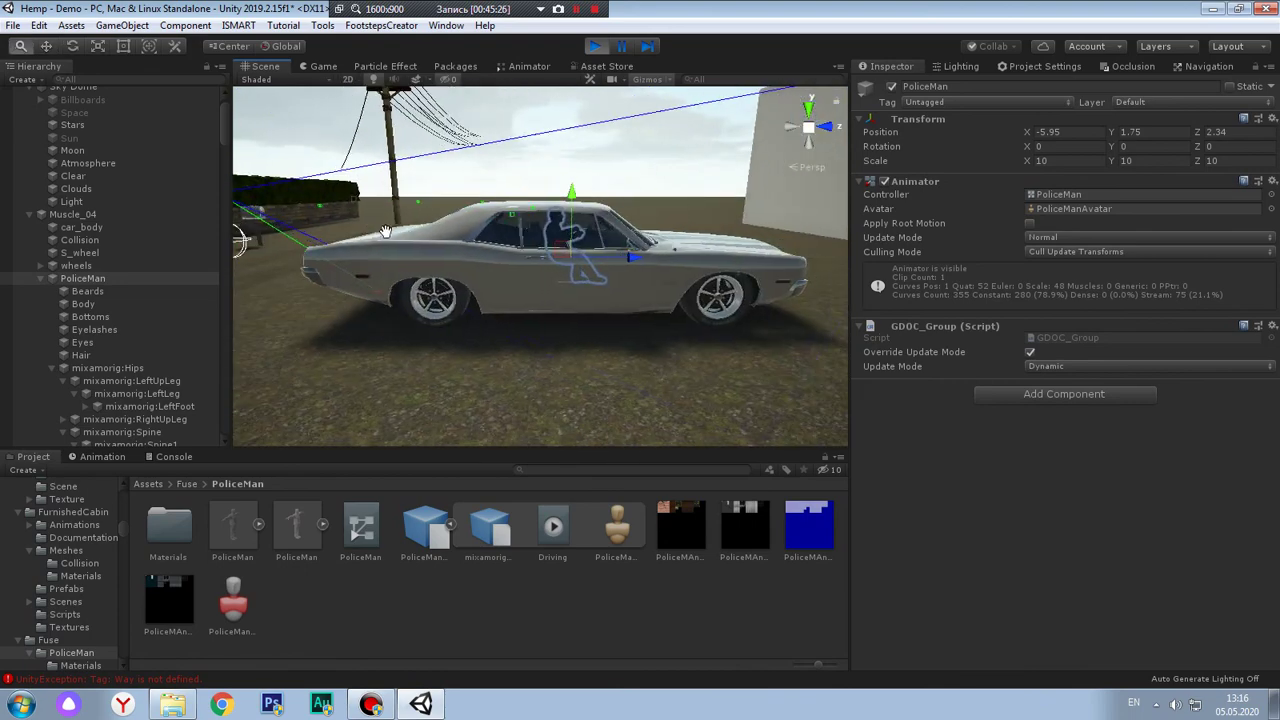
{"action": "scroll", "coordinate": [517, 251], "scroll_direction": "up", "scroll_amount": 3}
{"action": "scroll", "coordinate": [540, 260], "scroll_direction": "up", "scroll_amount": 4}
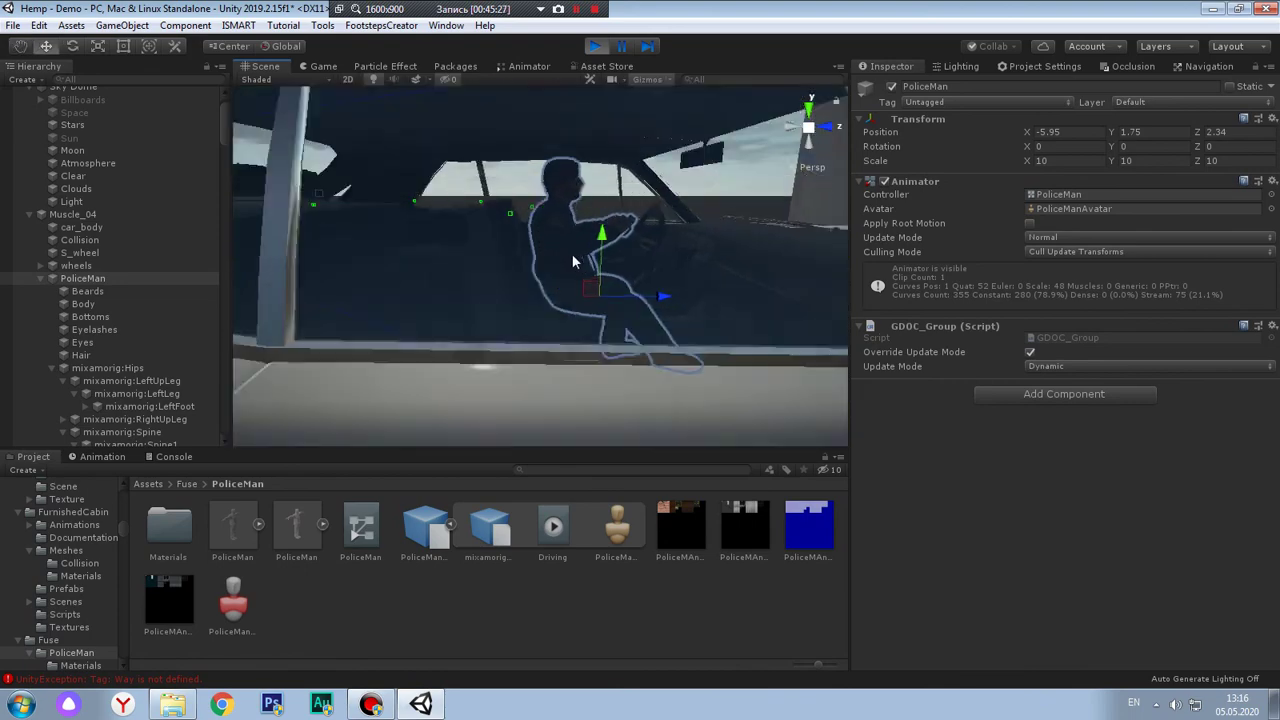
{"action": "scroll", "coordinate": [555, 265], "scroll_direction": "up", "scroll_amount": 3}
{"action": "scroll", "coordinate": [560, 270], "scroll_direction": "up", "scroll_amount": 2}
{"action": "scroll", "coordinate": [559, 280], "scroll_direction": "down", "scroll_amount": 2}
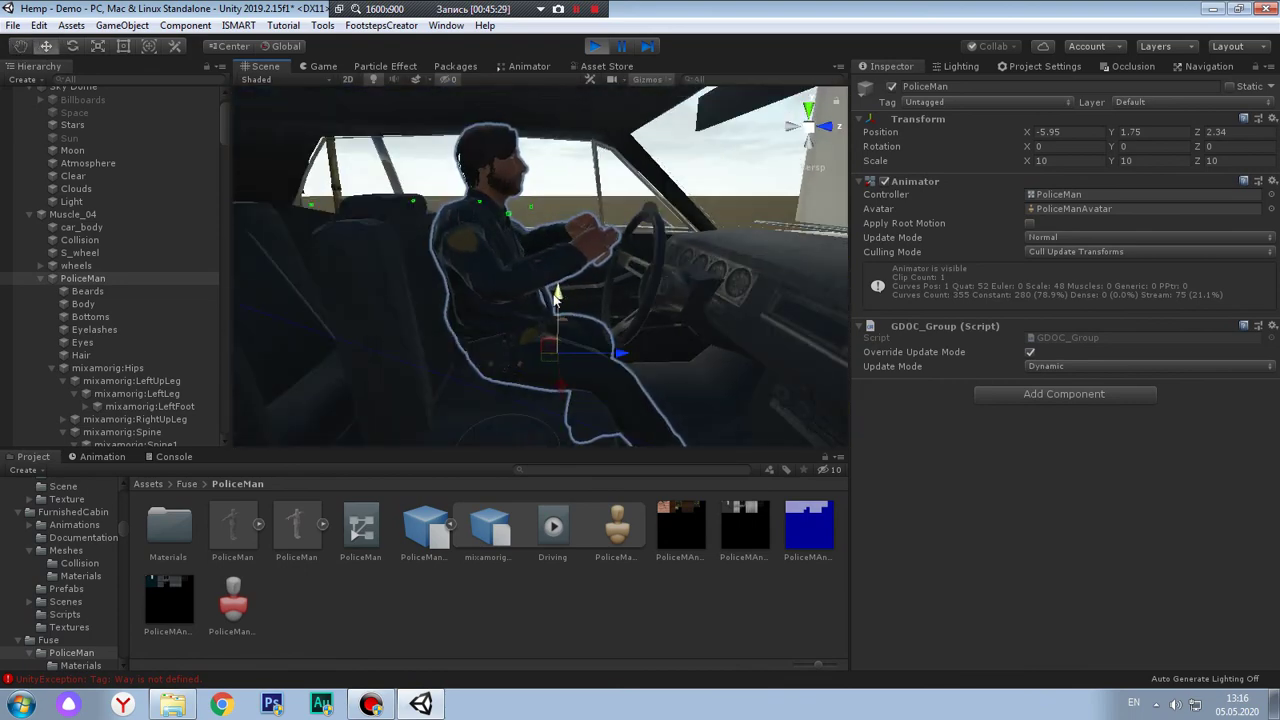
{"action": "scroll", "coordinate": [562, 285], "scroll_direction": "up", "scroll_amount": 2}
{"action": "scroll", "coordinate": [570, 272], "scroll_direction": "up", "scroll_amount": 2}
{"action": "scroll", "coordinate": [577, 262], "scroll_direction": "up", "scroll_amount": 2}
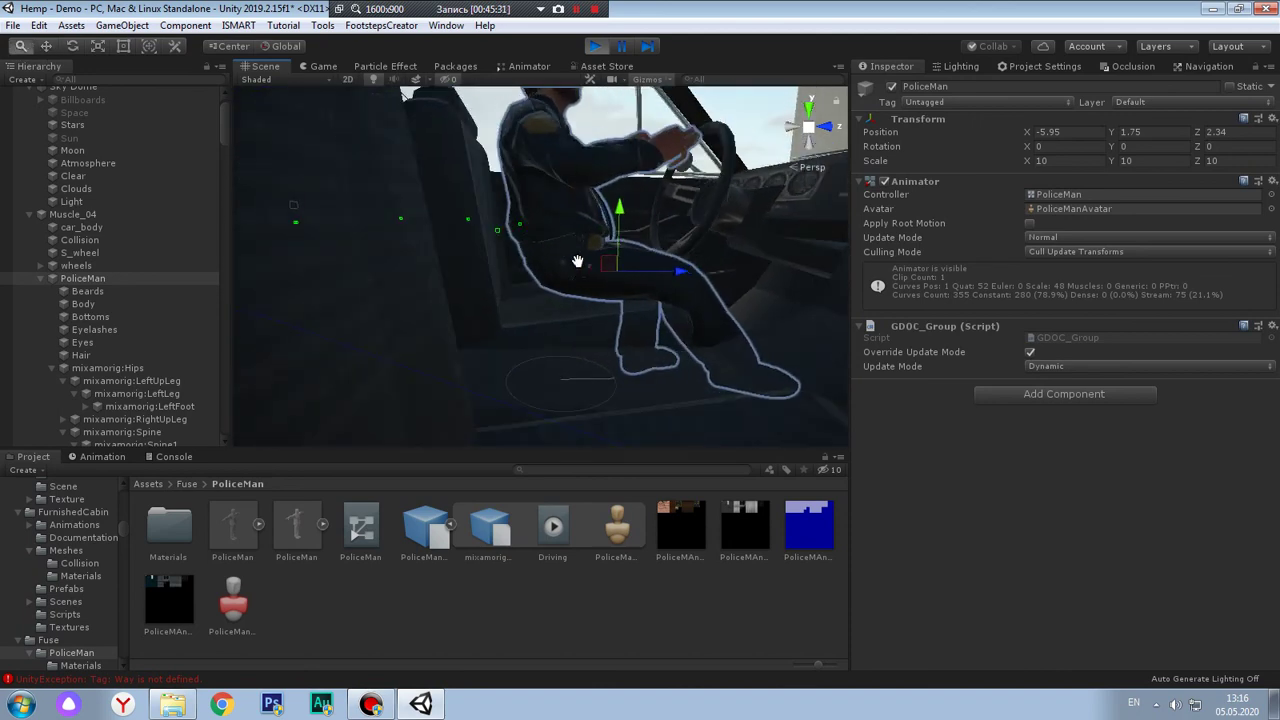
{"action": "scroll", "coordinate": [575, 268], "scroll_direction": "down", "scroll_amount": 3}
{"action": "scroll", "coordinate": [565, 282], "scroll_direction": "down", "scroll_amount": 2}
Try wider X scale on PoliceMan, undo it, and stretch Z scale to about 14
{"action": "middle_click_drag", "start_coordinate": [548, 279], "coordinate": [636, 262]}
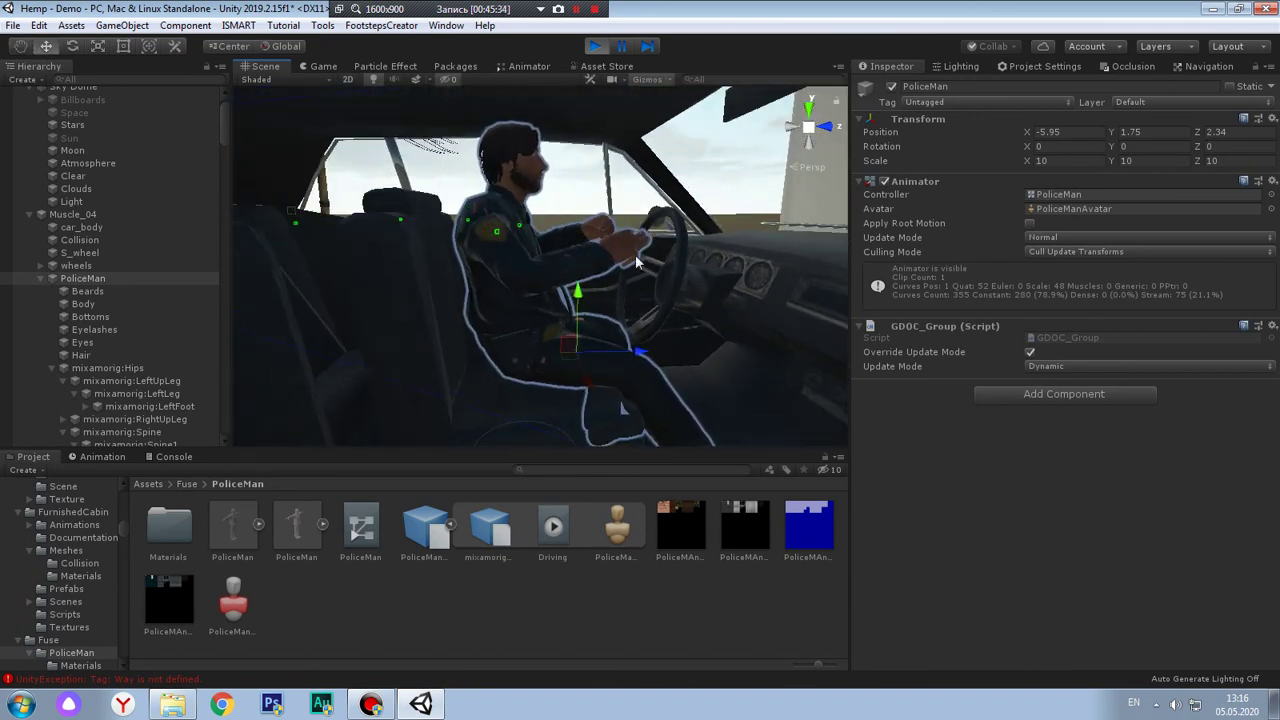
{"action": "left_click_drag", "start_coordinate": [1027, 158], "coordinate": [1139, 161]}
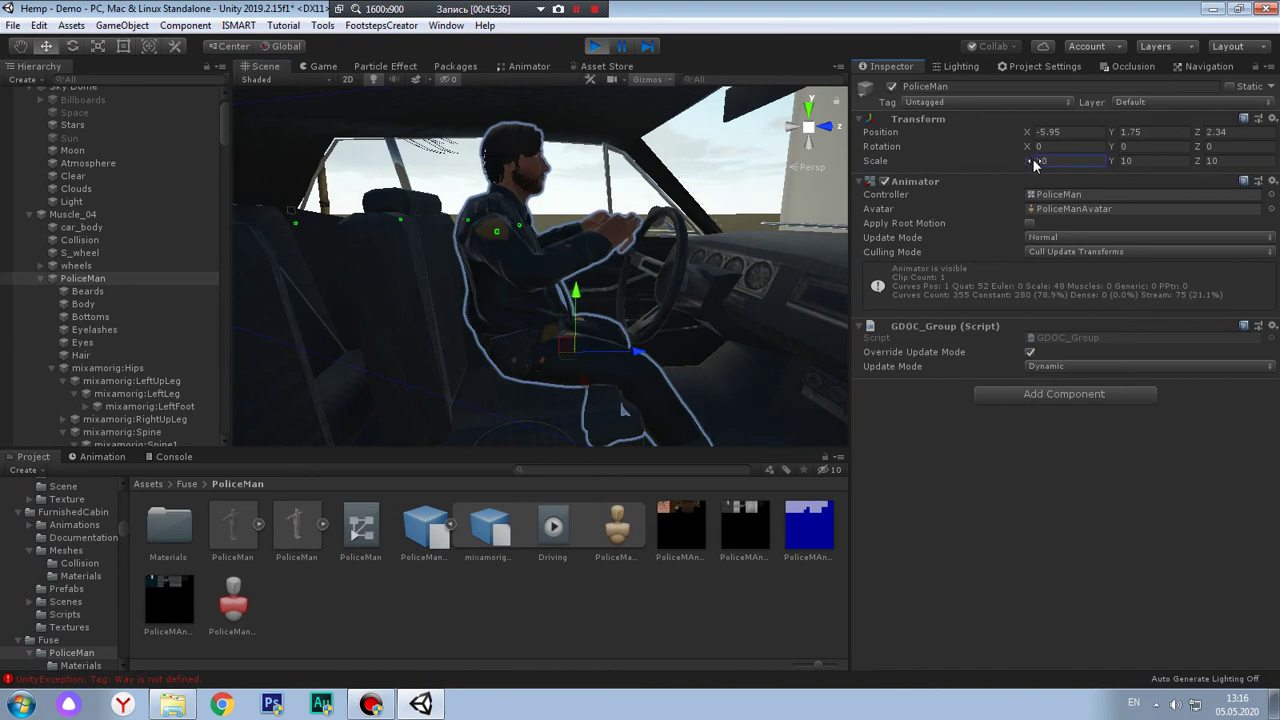
{"action": "key", "text": "ctrl+z"}
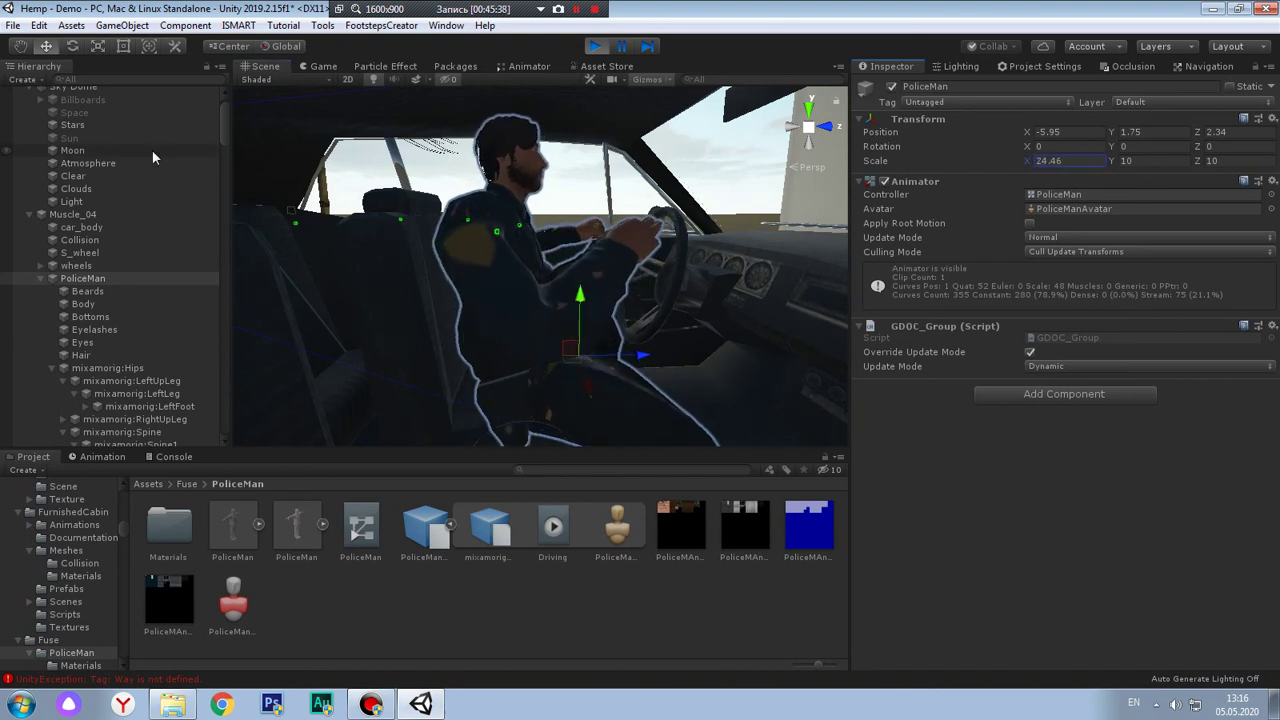
{"action": "left_click_drag", "start_coordinate": [1197, 159], "coordinate": [1242, 170]}
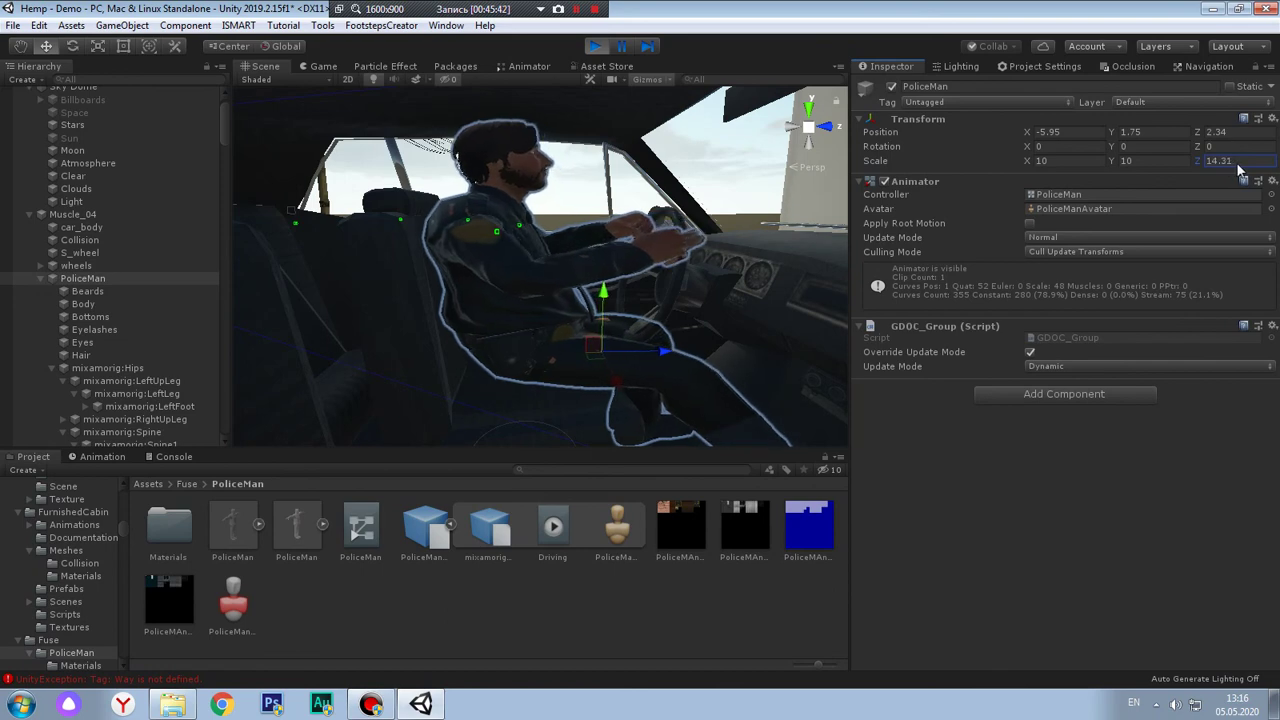
{"action": "scroll", "coordinate": [717, 263], "scroll_direction": "up", "scroll_amount": 2}
{"action": "scroll", "coordinate": [742, 272], "scroll_direction": "up", "scroll_amount": 2}
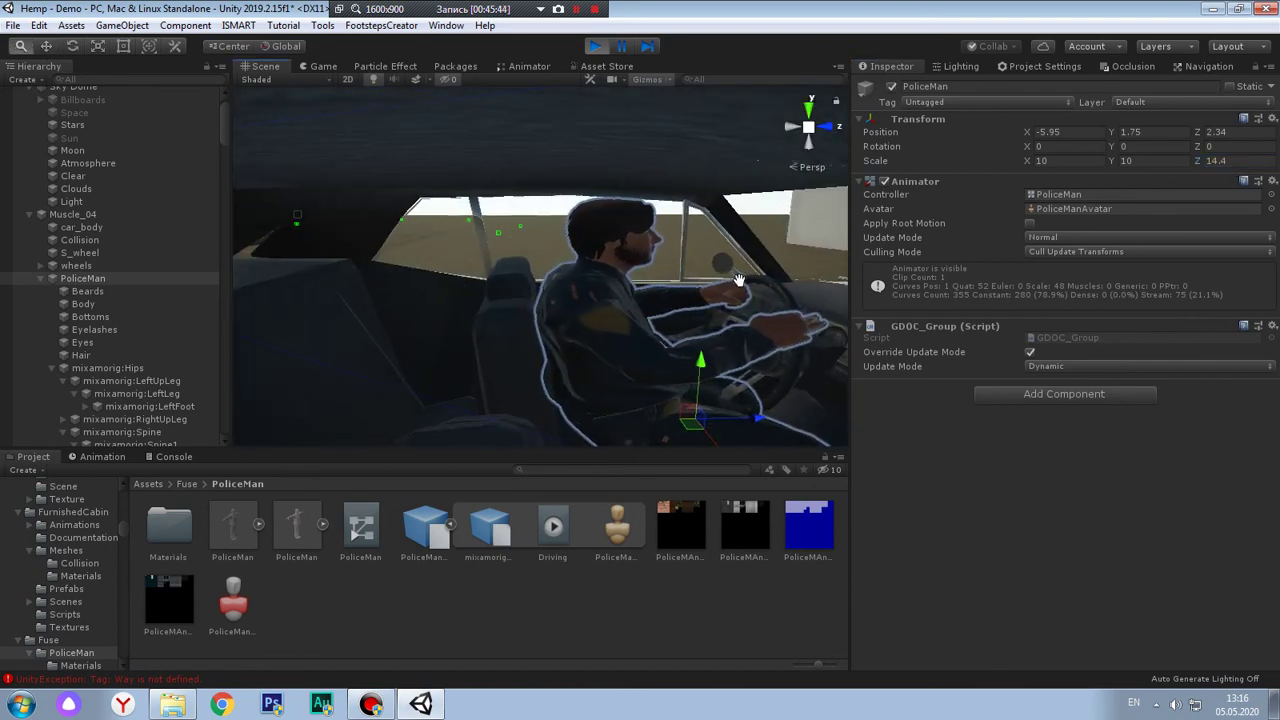
{"action": "middle_click_drag", "start_coordinate": [742, 272], "coordinate": [499, 275]}
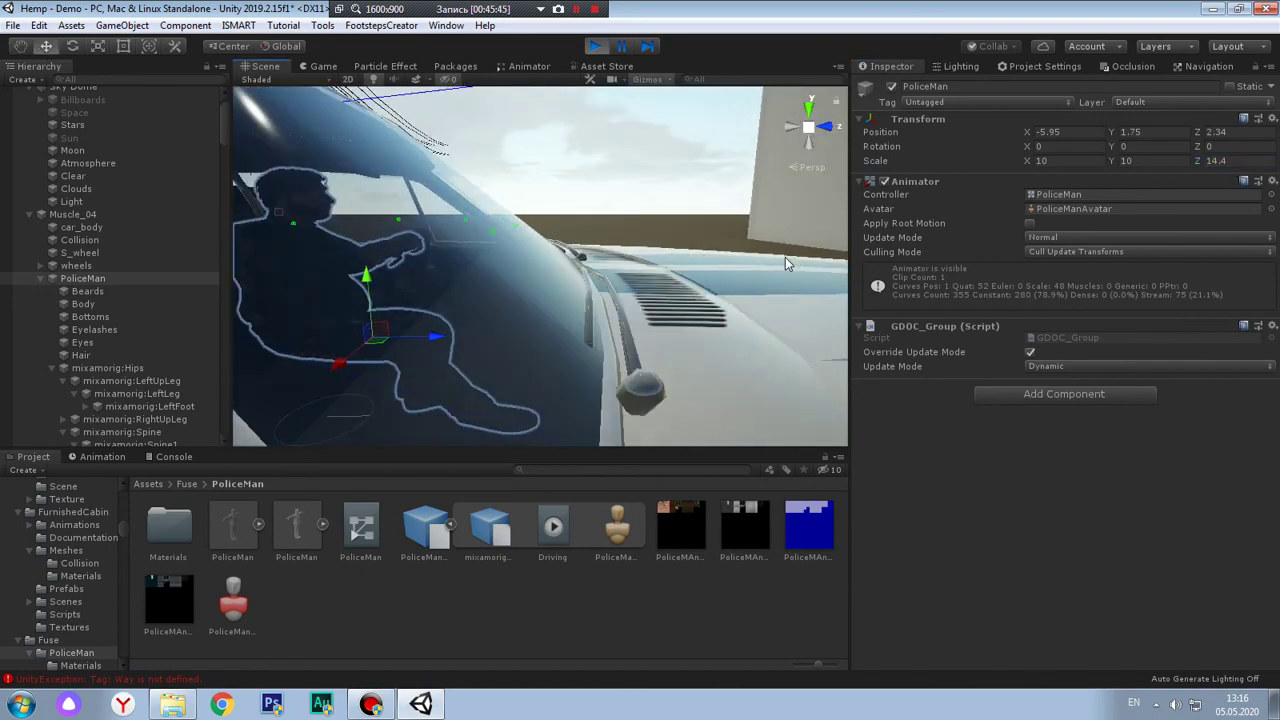
{"action": "scroll", "coordinate": [785, 263], "scroll_direction": "up", "scroll_amount": 2}
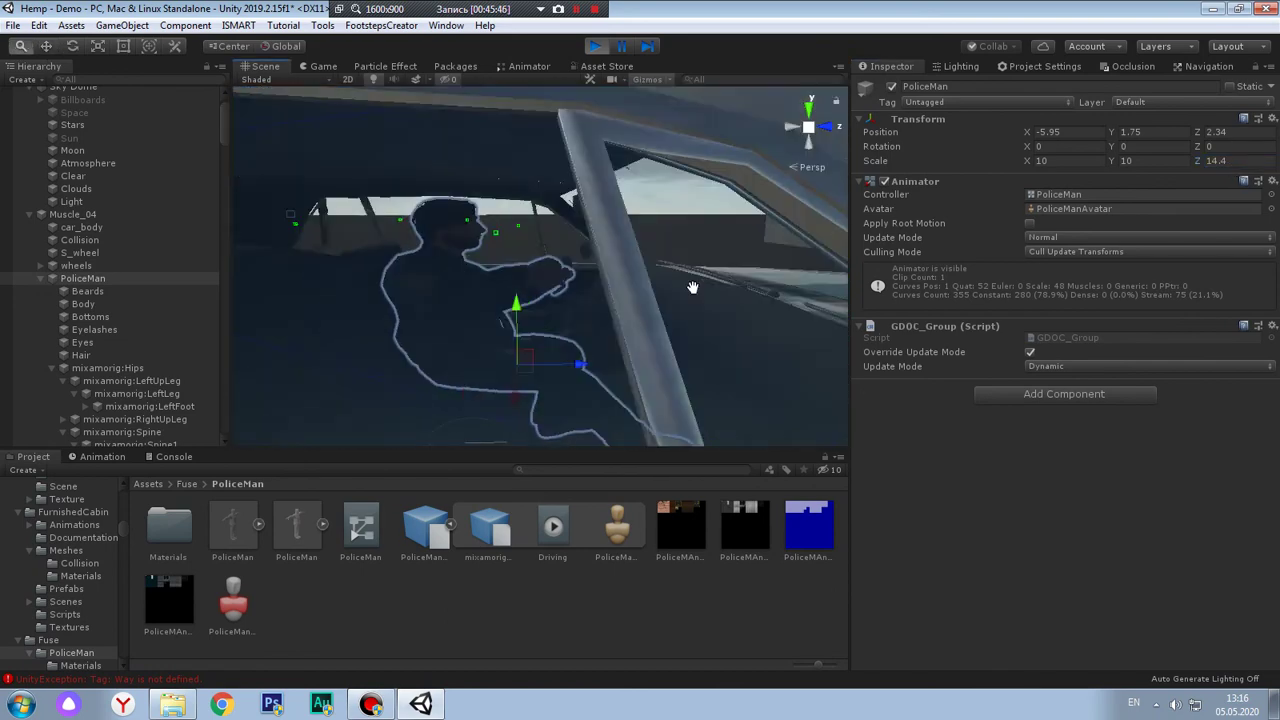
{"action": "scroll", "coordinate": [569, 257], "scroll_direction": "up", "scroll_amount": 2}
{"action": "scroll", "coordinate": [569, 257], "scroll_direction": "up", "scroll_amount": 2}
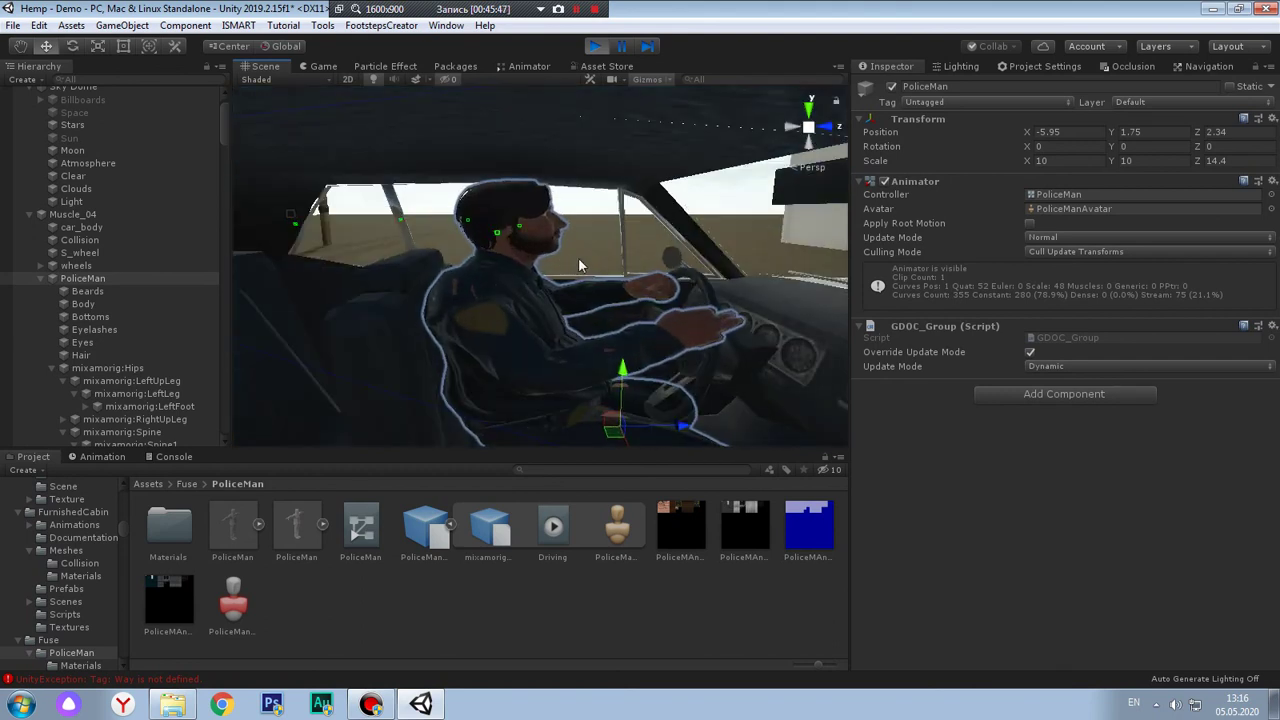
Set PoliceMan's scale to a uniform 14.5
{"action": "left_click", "coordinate": [1222, 162]}
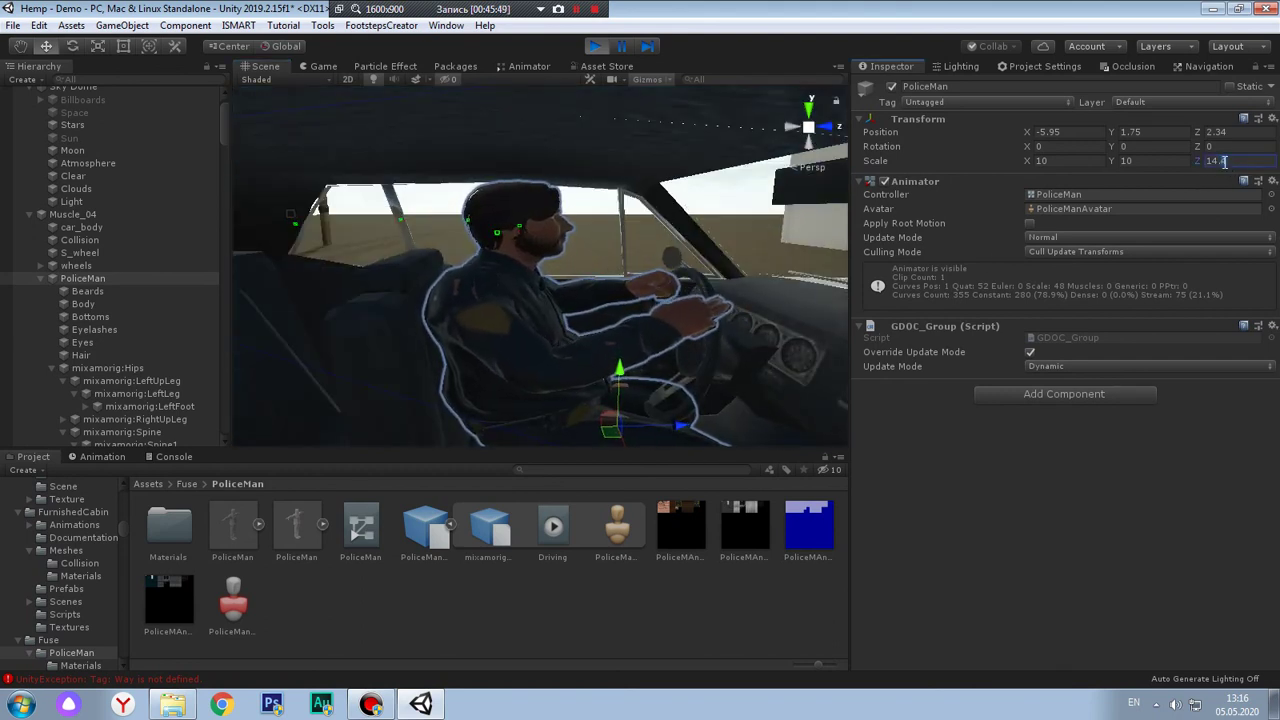
{"action": "type", "text": "14.5"}
{"action": "left_click", "coordinate": [1177, 162]}
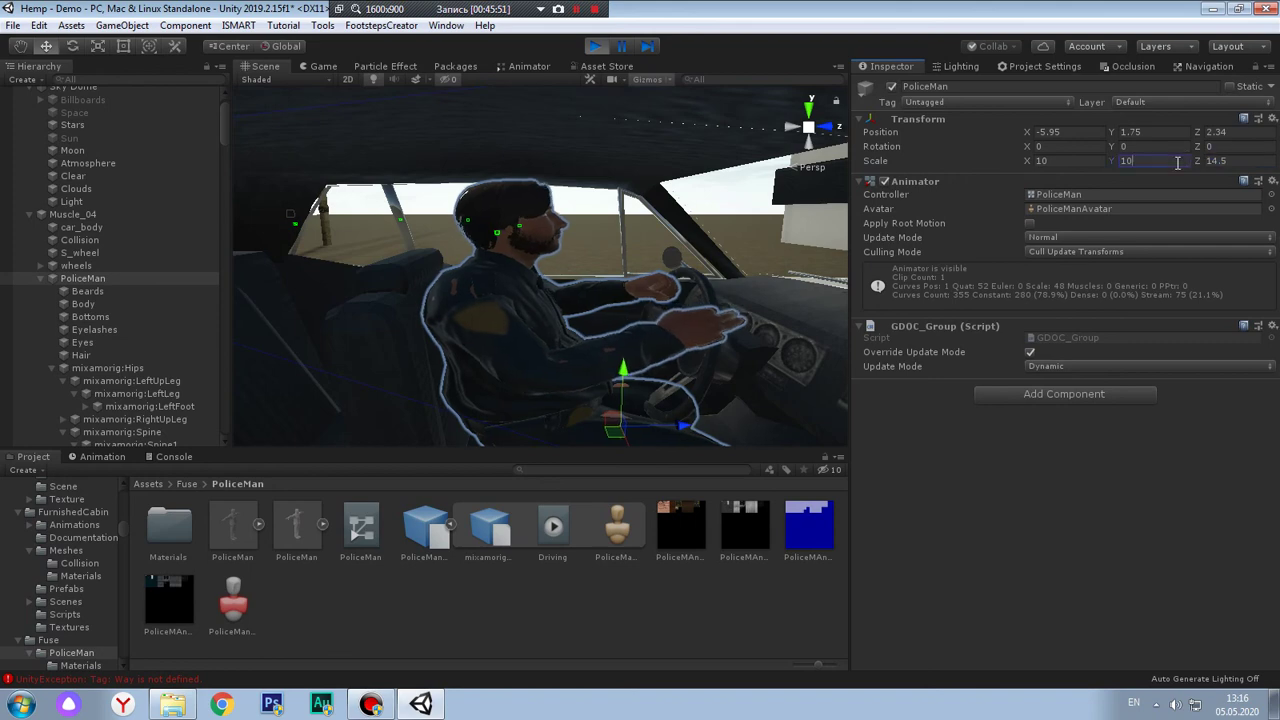
{"action": "type", "text": "14.5"}
{"action": "key", "text": "Return"}
{"action": "left_click", "coordinate": [1062, 161]}
{"action": "type", "text": "14.5"}
{"action": "key", "text": "Return"}
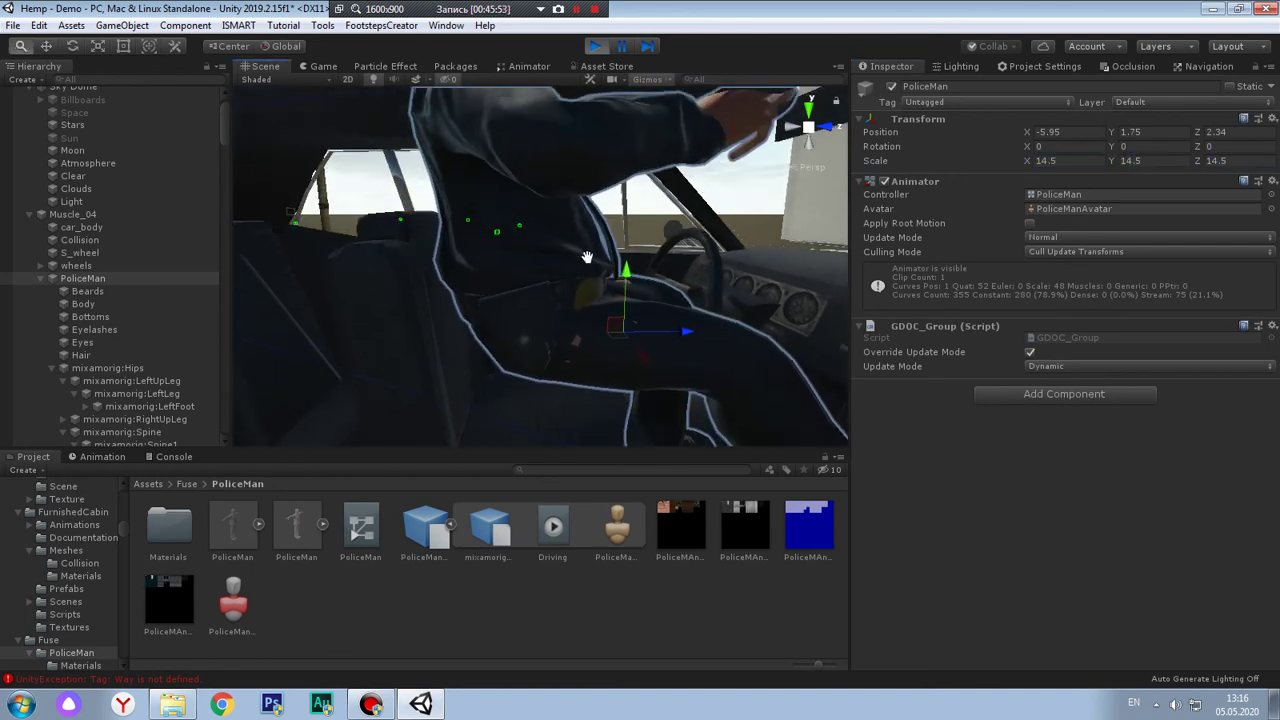
Refocus on PoliceMan and lower him down into the driver's seat
{"action": "mouse_move", "coordinate": [587, 257]}
{"action": "middle_mouse_down"}
{"action": "mouse_move", "coordinate": [477, 150]}
{"action": "mouse_move", "coordinate": [578, 174]}
{"action": "middle_mouse_up"}
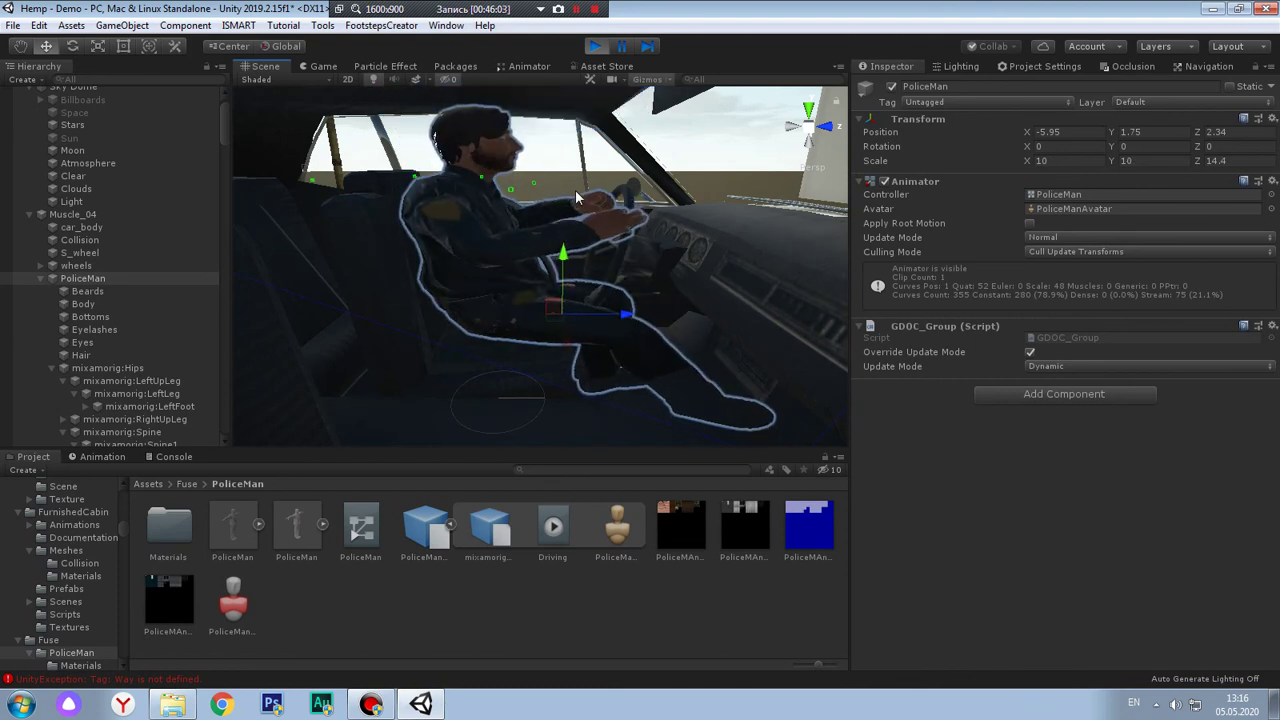
{"action": "middle_click_drag", "start_coordinate": [575, 195], "coordinate": [469, 668]}
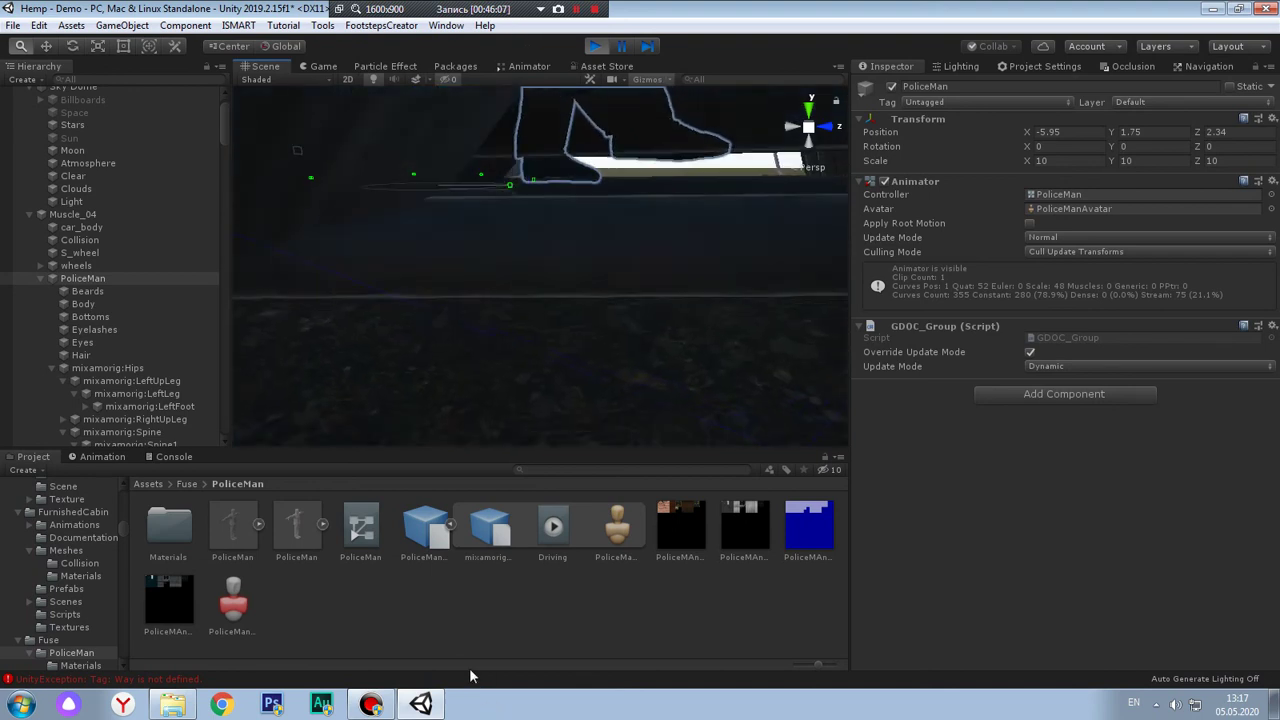
{"action": "key", "text": "f"}
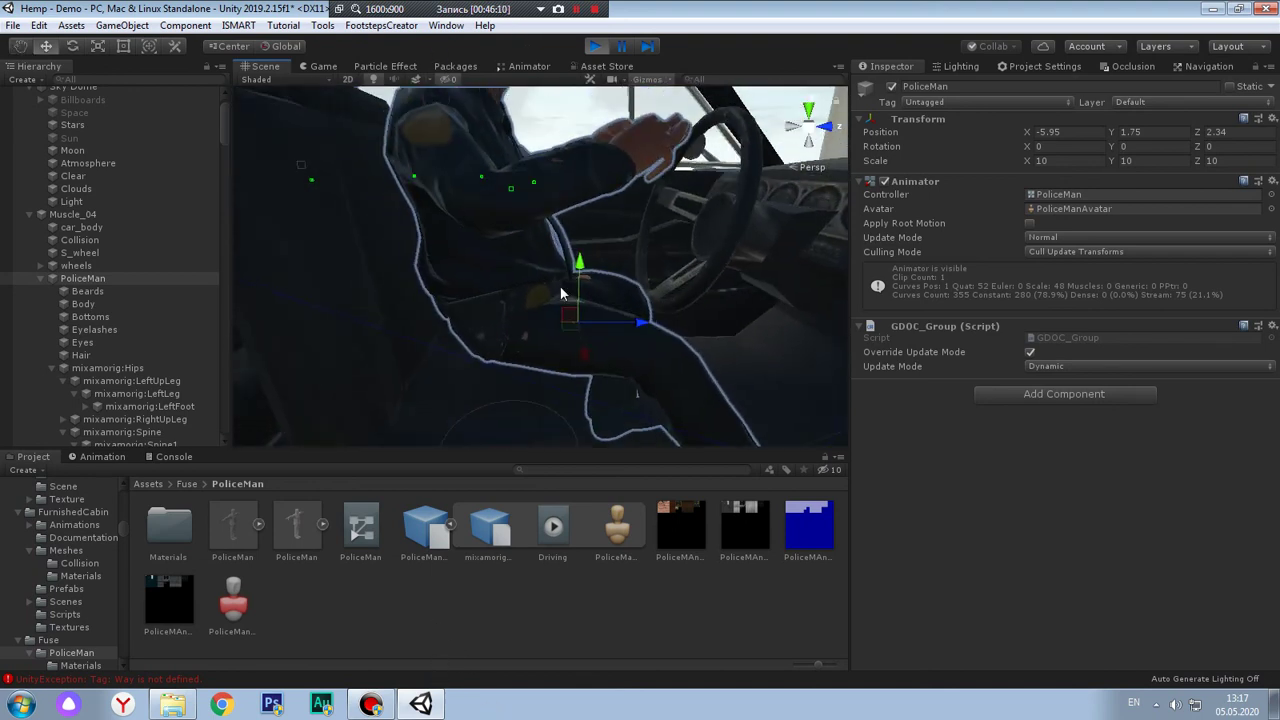
{"action": "mouse_move", "coordinate": [571, 271]}
{"action": "left_mouse_down", "text": "alt"}
{"action": "mouse_move", "coordinate": [603, 163]}
{"action": "mouse_move", "coordinate": [607, 183]}
{"action": "left_mouse_up", "text": "alt"}
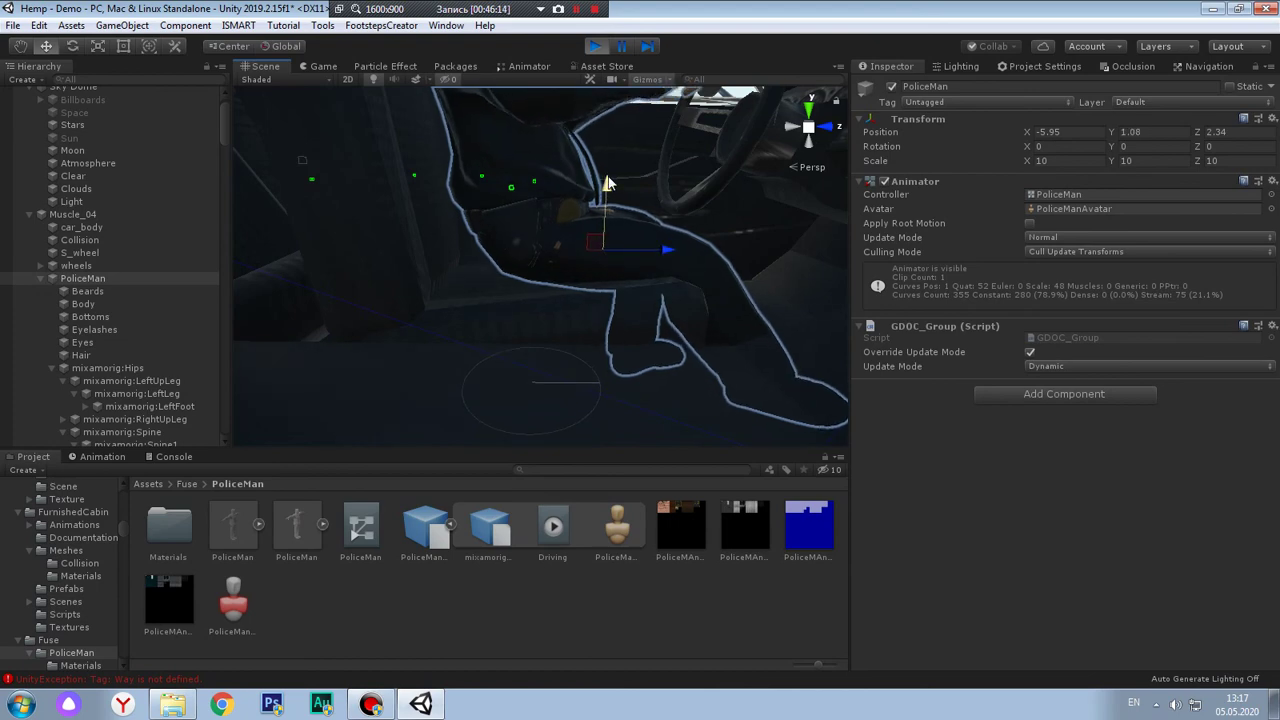
{"action": "mouse_move", "coordinate": [608, 176]}
{"action": "right_mouse_down", "text": "alt"}
{"action": "mouse_move", "coordinate": [533, 664]}
{"action": "mouse_move", "coordinate": [512, 651]}
{"action": "right_mouse_up", "text": "alt"}
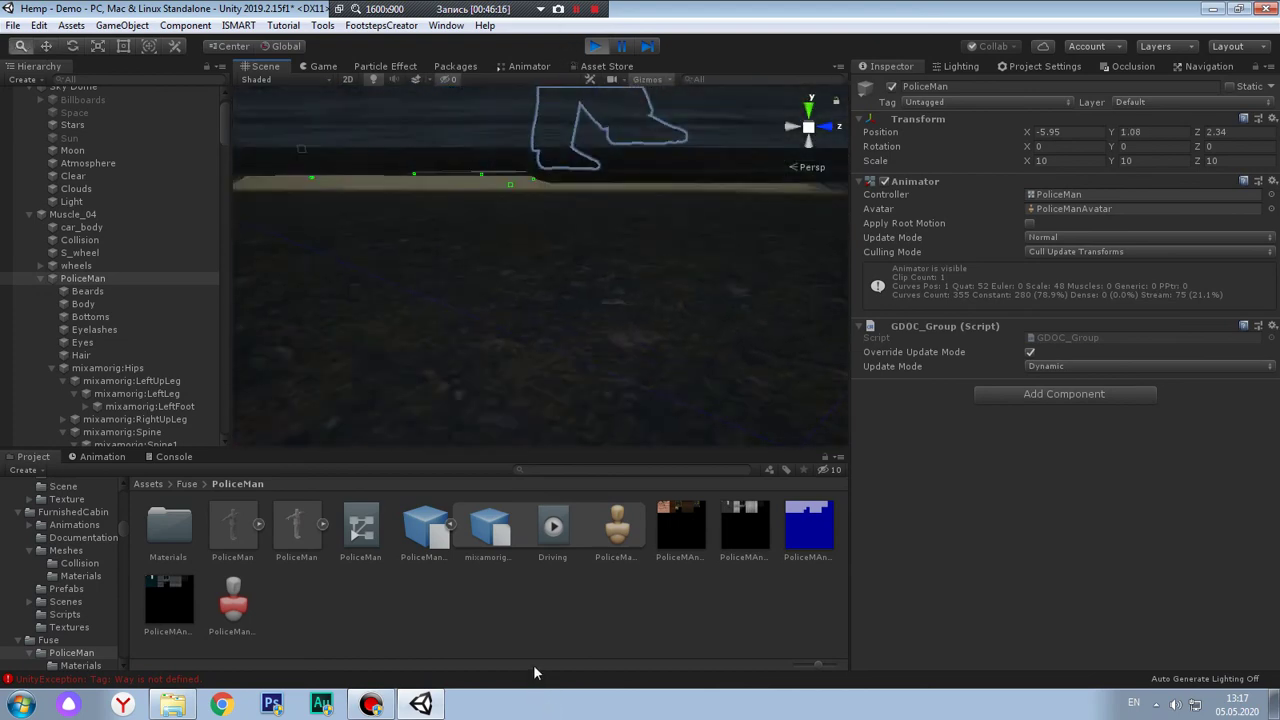
{"action": "mouse_move", "coordinate": [512, 651]}
{"action": "left_mouse_down", "text": "alt"}
{"action": "mouse_move", "coordinate": [549, 235]}
{"action": "mouse_move", "coordinate": [371, 200]}
{"action": "mouse_move", "coordinate": [391, 209]}
{"action": "mouse_move", "coordinate": [363, 231]}
{"action": "mouse_move", "coordinate": [470, 211]}
{"action": "left_mouse_up", "text": "alt"}
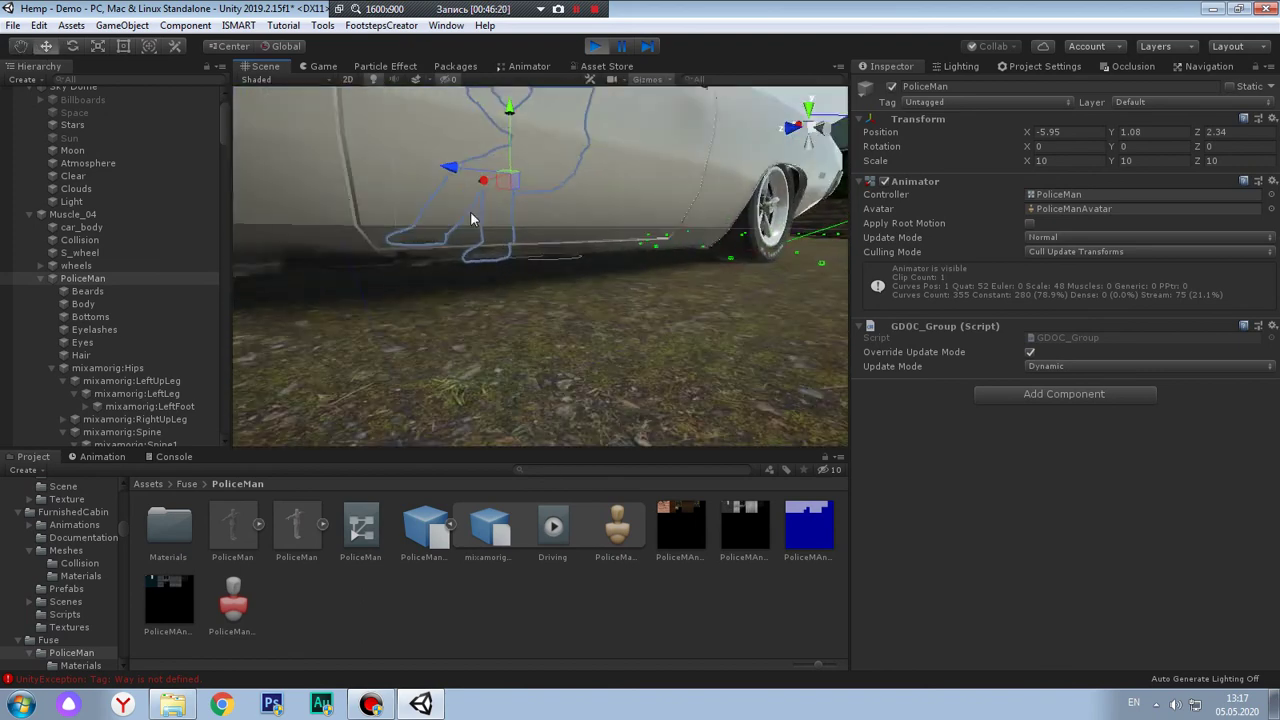
{"action": "scroll", "coordinate": [470, 217], "scroll_direction": "up", "scroll_amount": 3}
Inspect the seated PoliceMan from below and up close, reselecting him
{"action": "left_click", "coordinate": [437, 234]}
{"action": "right_click_drag", "start_coordinate": [437, 234], "coordinate": [455, 187], "text": "alt"}
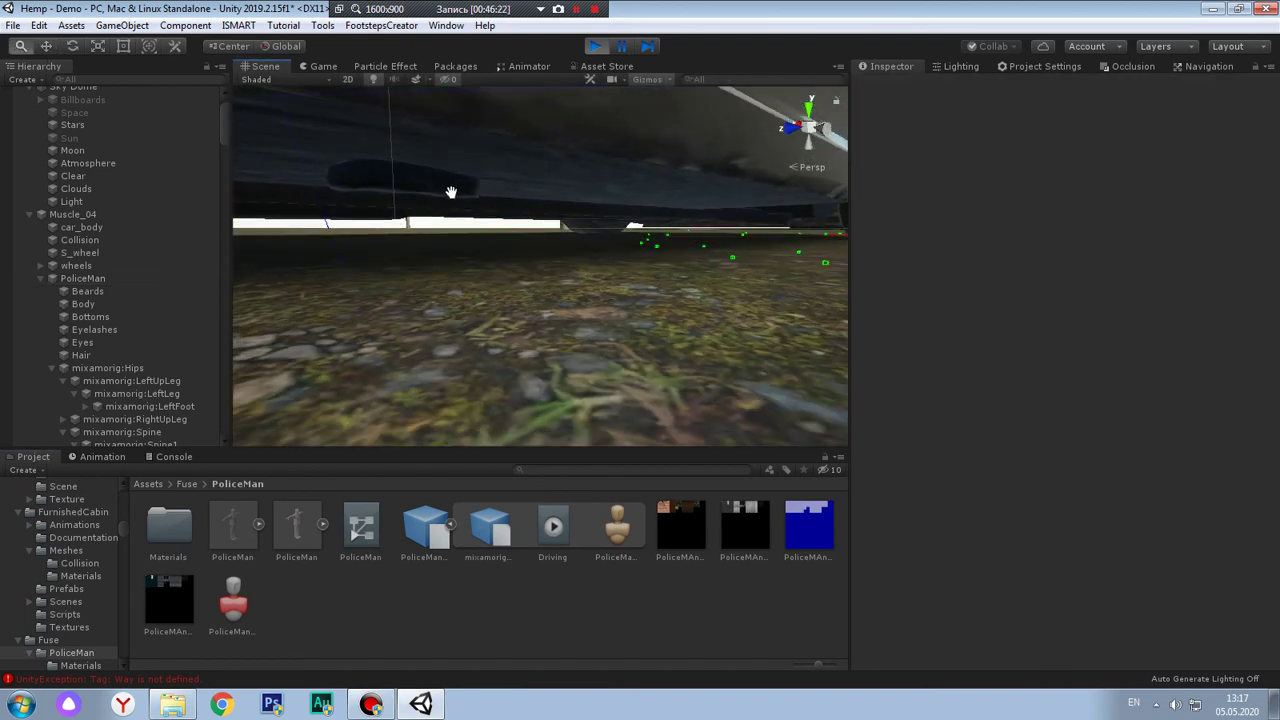
{"action": "mouse_move", "coordinate": [540, 178]}
{"action": "right_mouse_down", "text": "alt"}
{"action": "mouse_move", "coordinate": [552, 339]}
{"action": "mouse_move", "coordinate": [534, 371]}
{"action": "right_mouse_up", "text": "alt"}
{"action": "scroll", "coordinate": [546, 336], "scroll_direction": "up", "scroll_amount": 3}
{"action": "left_click", "coordinate": [679, 215]}
{"action": "scroll", "coordinate": [600, 240], "scroll_direction": "down", "scroll_amount": 3}
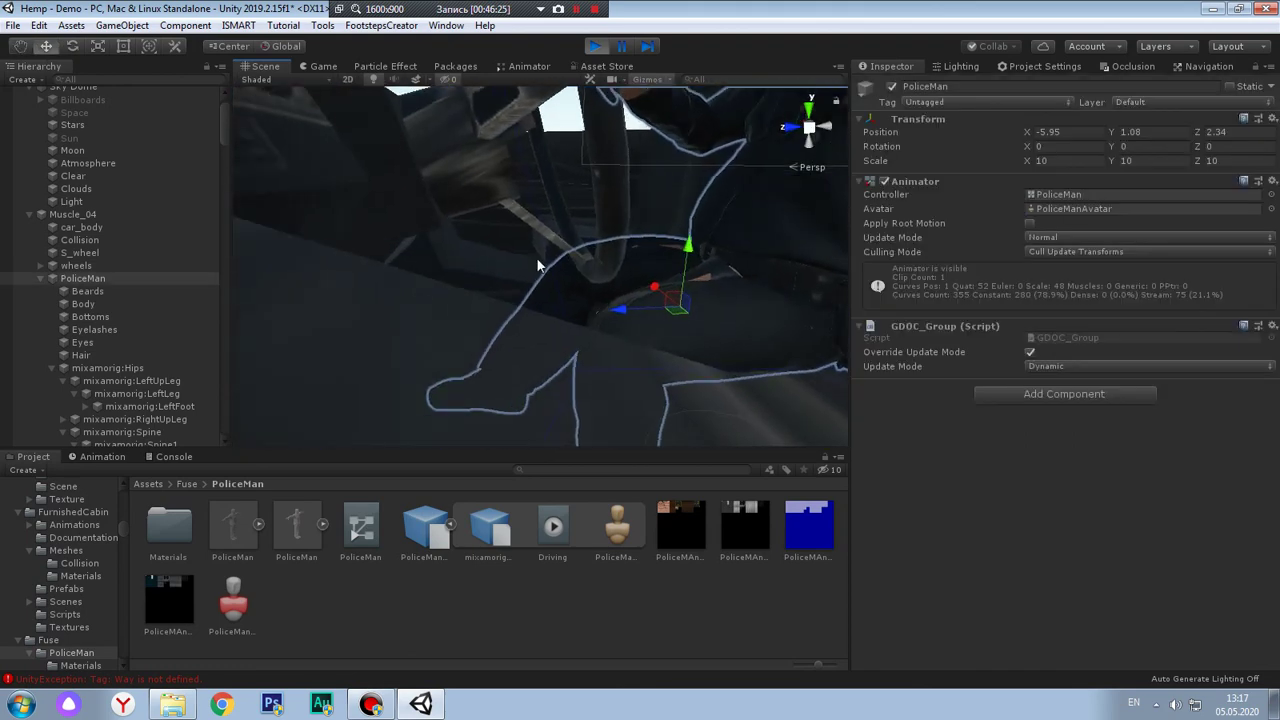
{"action": "scroll", "coordinate": [480, 300], "scroll_direction": "down", "scroll_amount": 3}
{"action": "scroll", "coordinate": [450, 310], "scroll_direction": "down", "scroll_amount": 3}
{"action": "scroll", "coordinate": [530, 250], "scroll_direction": "down", "scroll_amount": 3}
{"action": "scroll", "coordinate": [578, 230], "scroll_direction": "up", "scroll_amount": 3}
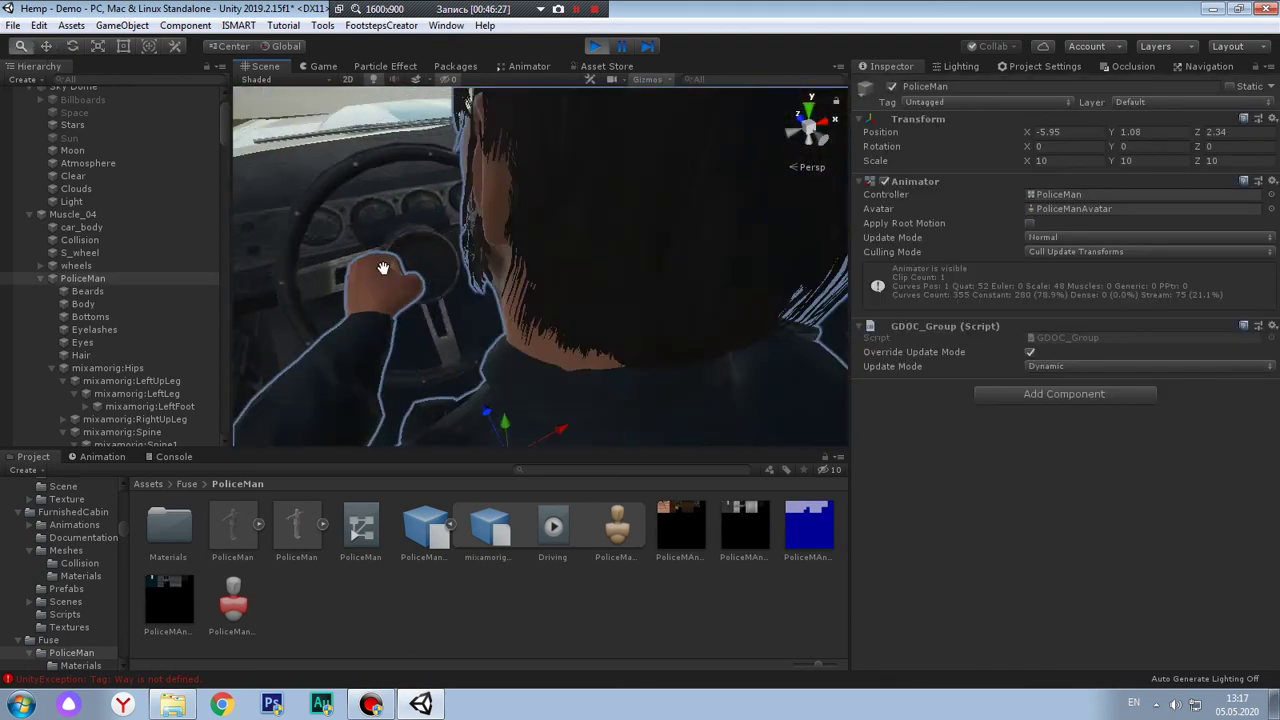
{"action": "scroll", "coordinate": [371, 266], "scroll_direction": "up", "scroll_amount": 2}
{"action": "scroll", "coordinate": [371, 246], "scroll_direction": "up", "scroll_amount": 2}
{"action": "scroll", "coordinate": [443, 229], "scroll_direction": "up", "scroll_amount": 2}
{"action": "scroll", "coordinate": [389, 204], "scroll_direction": "down", "scroll_amount": 3}
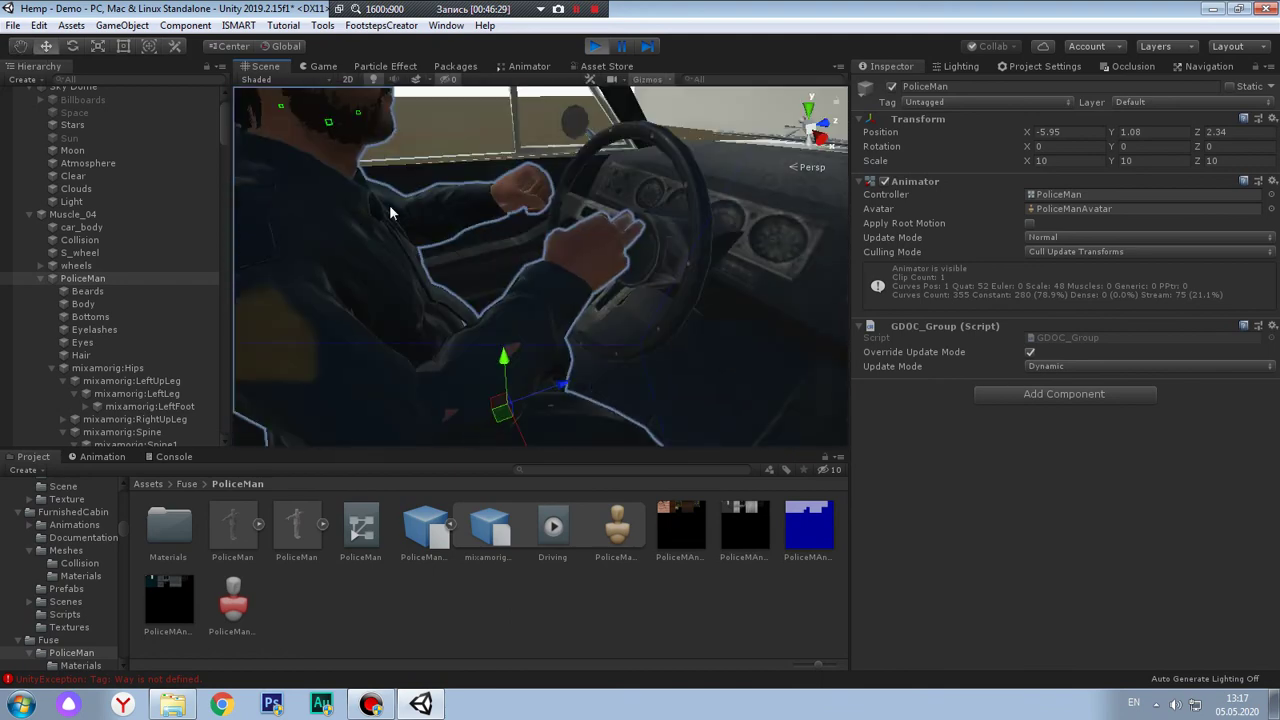
{"action": "scroll", "coordinate": [398, 201], "scroll_direction": "down", "scroll_amount": 3}
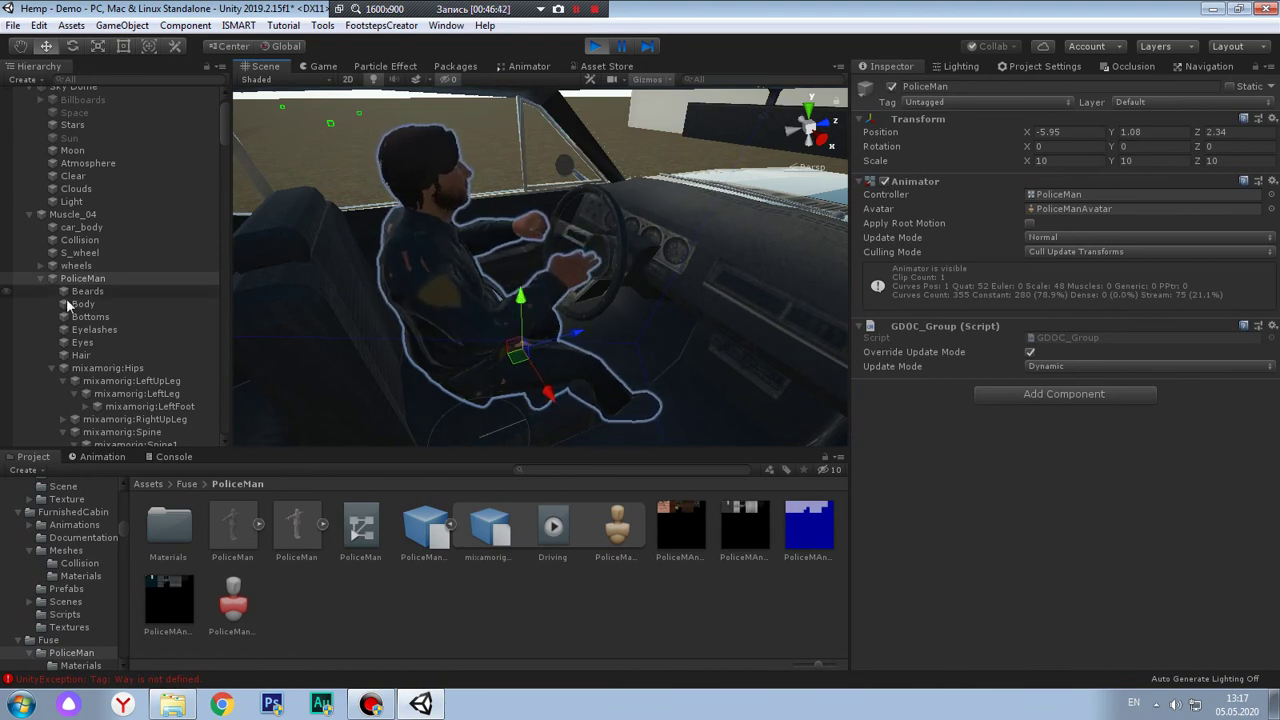
Adjust the mixamorig:LeftFoot bone's pose and view the driver from the side
{"action": "left_click", "coordinate": [124, 406]}
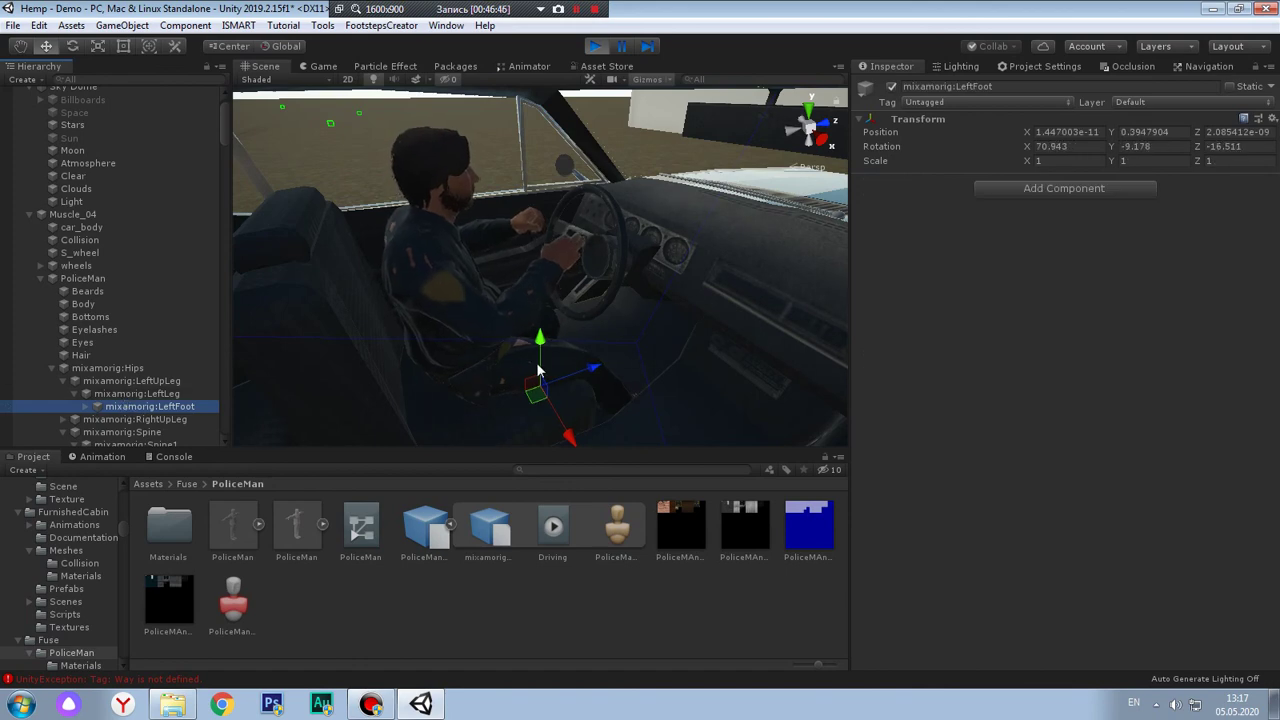
{"action": "left_click_drag", "start_coordinate": [538, 370], "coordinate": [538, 297]}
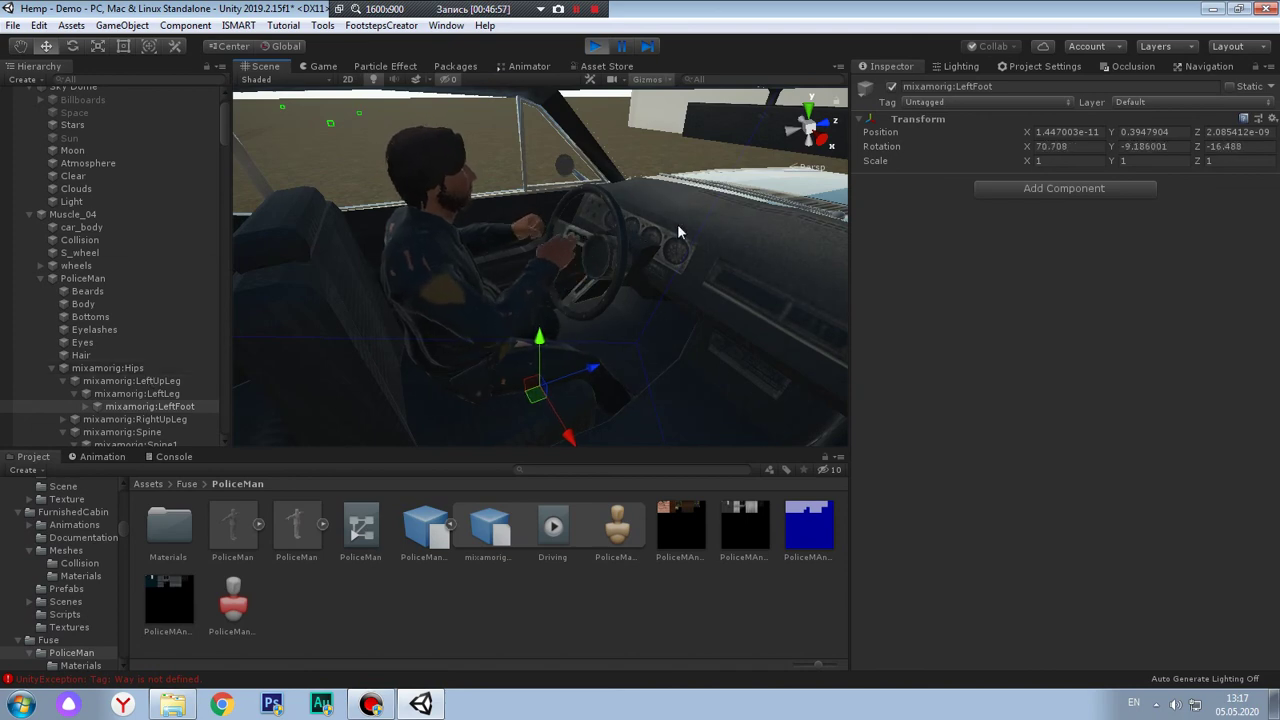
{"action": "mouse_move", "coordinate": [673, 259]}
{"action": "left_mouse_down", "text": "alt"}
{"action": "mouse_move", "coordinate": [483, 231]}
{"action": "mouse_move", "coordinate": [527, 256]}
{"action": "left_mouse_up", "text": "alt"}
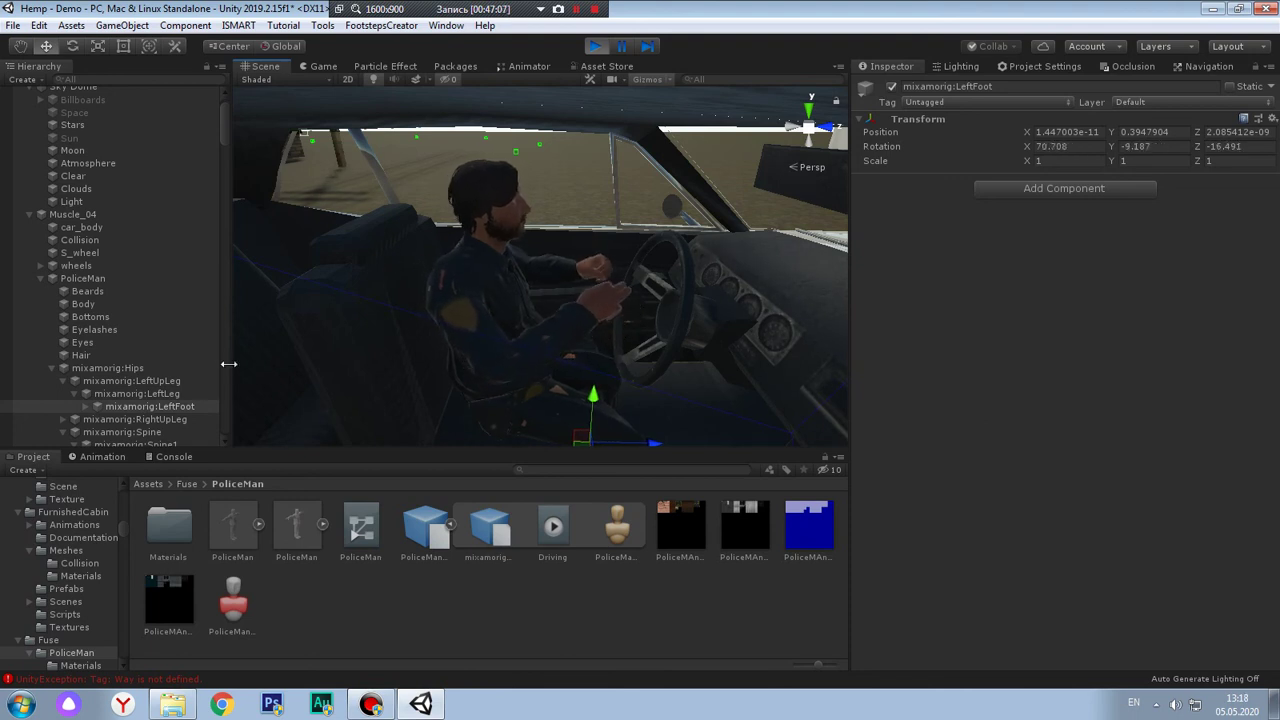
{"action": "scroll", "coordinate": [106, 380], "scroll_direction": "down", "scroll_amount": 2}
{"action": "scroll", "coordinate": [125, 314], "scroll_direction": "down", "scroll_amount": 3}
Select the mixamorig:Head, LeftFoot and LeftToeBase bones in turn
{"action": "left_click", "coordinate": [147, 318]}
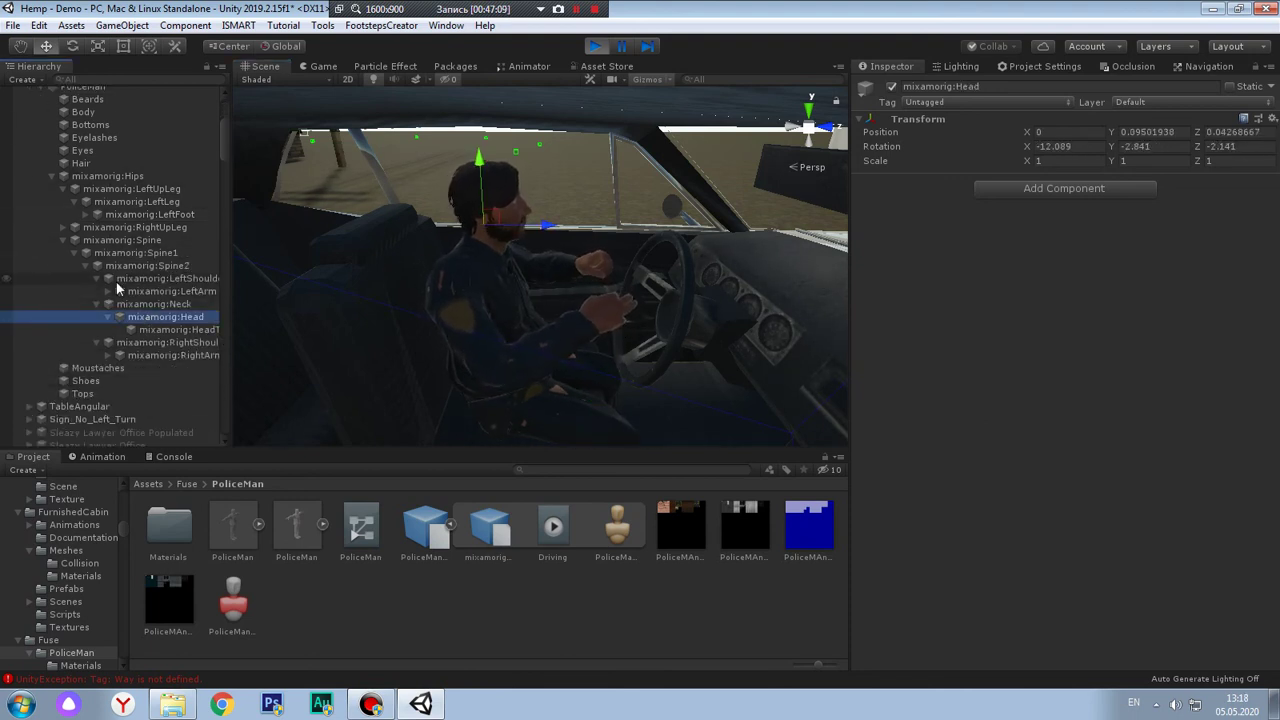
{"action": "left_click", "coordinate": [97, 214]}
{"action": "left_click", "coordinate": [140, 214]}
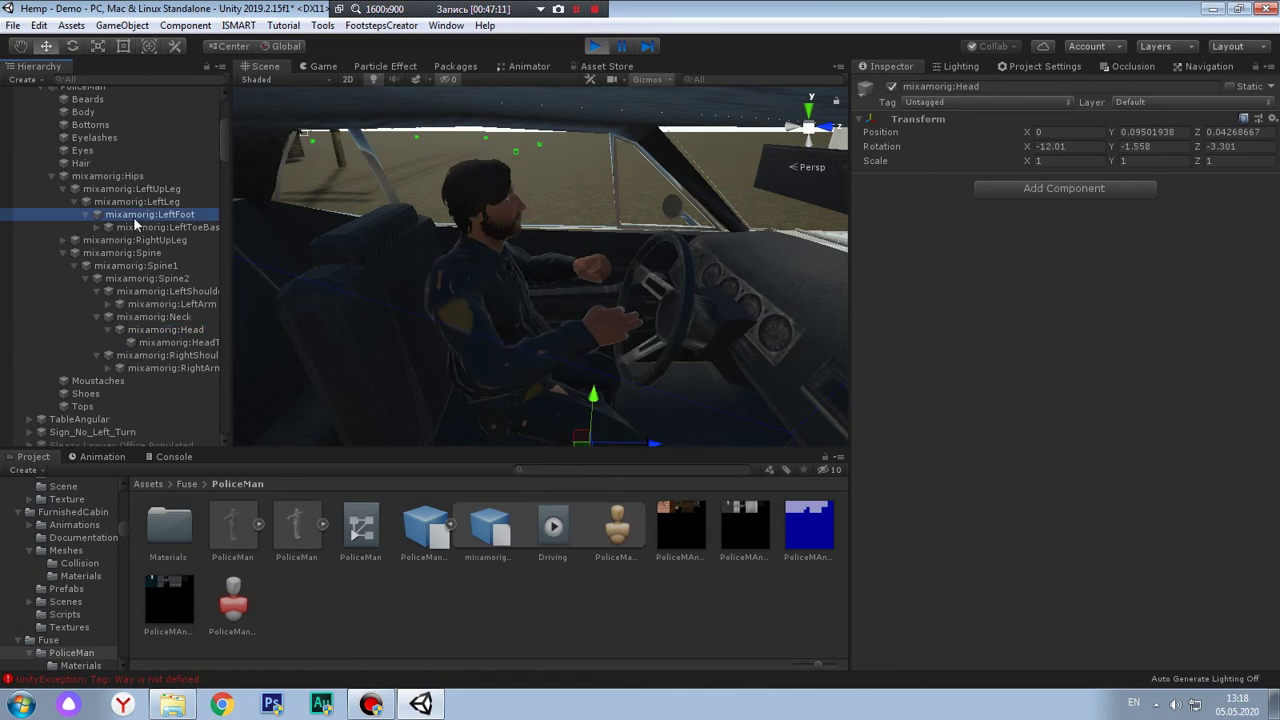
{"action": "left_click", "coordinate": [145, 227]}
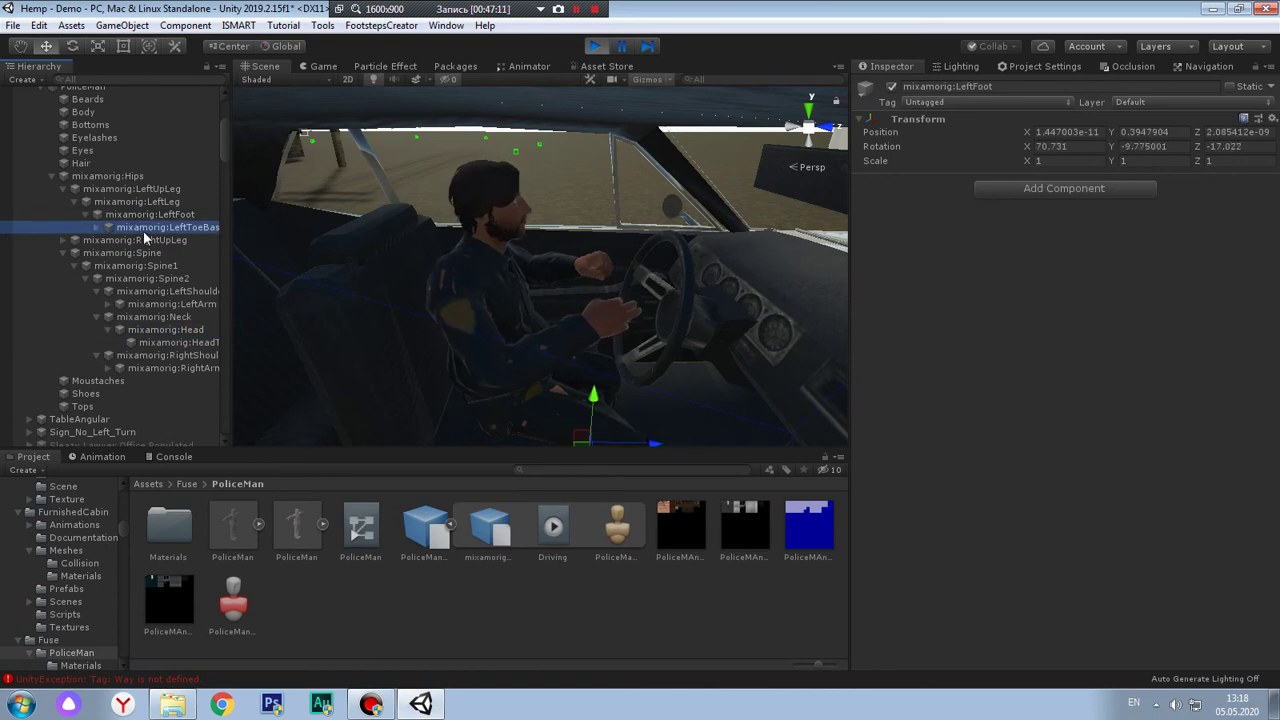
Expand the mixamorig:LeftArm chain down to the first left index finger bone
{"action": "left_click", "coordinate": [137, 305]}
{"action": "left_click", "coordinate": [112, 305]}
{"action": "key", "text": "Down"}
{"action": "key", "text": "Right"}
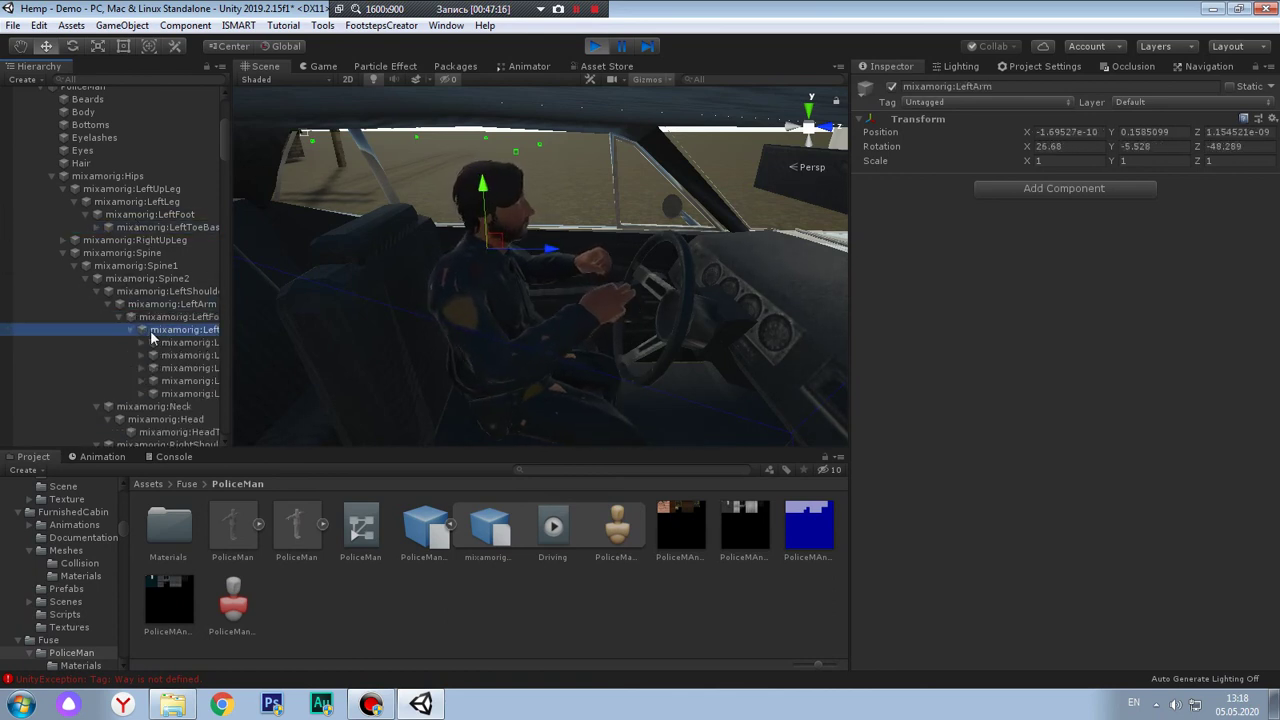
{"action": "key", "text": "Down"}
{"action": "key", "text": "Right"}
{"action": "key", "text": "Down"}
{"action": "scroll", "coordinate": [591, 313], "scroll_direction": "up", "scroll_amount": 5}
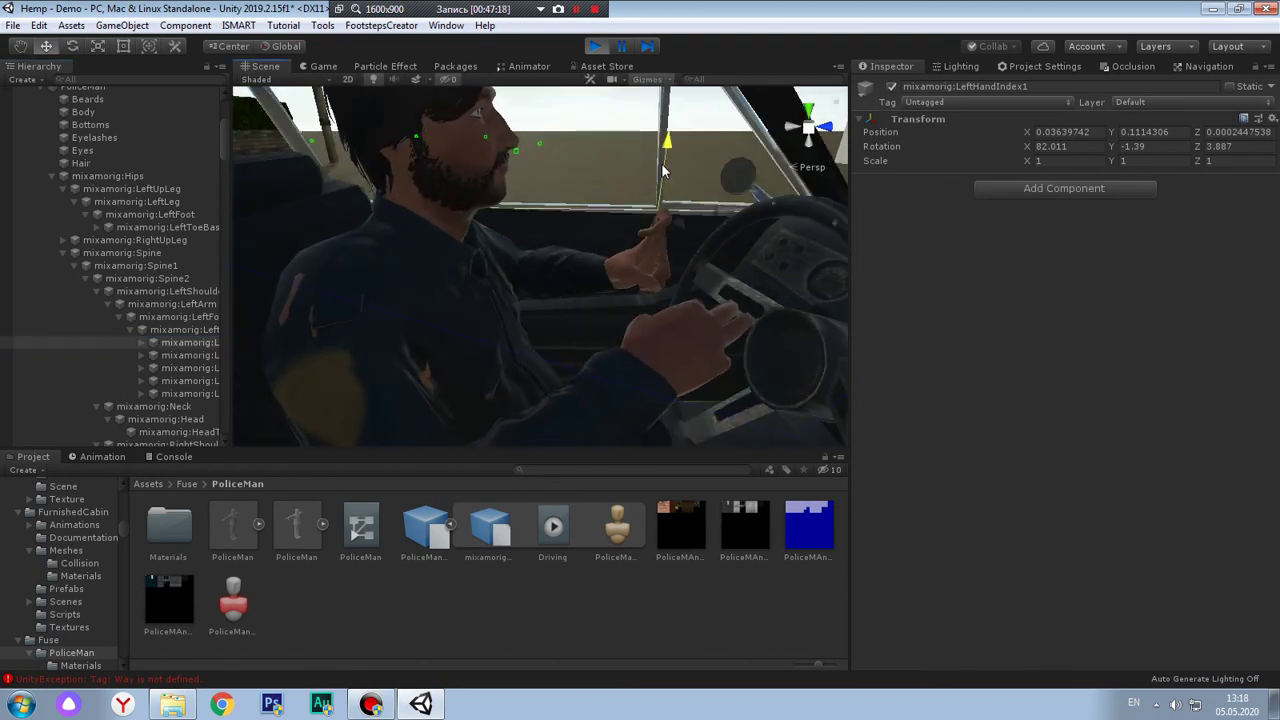
Step through the second and third index finger bones to the left index fingertip
{"action": "left_click", "coordinate": [160, 343]}
{"action": "key", "text": "Right"}
{"action": "key", "text": "Down"}
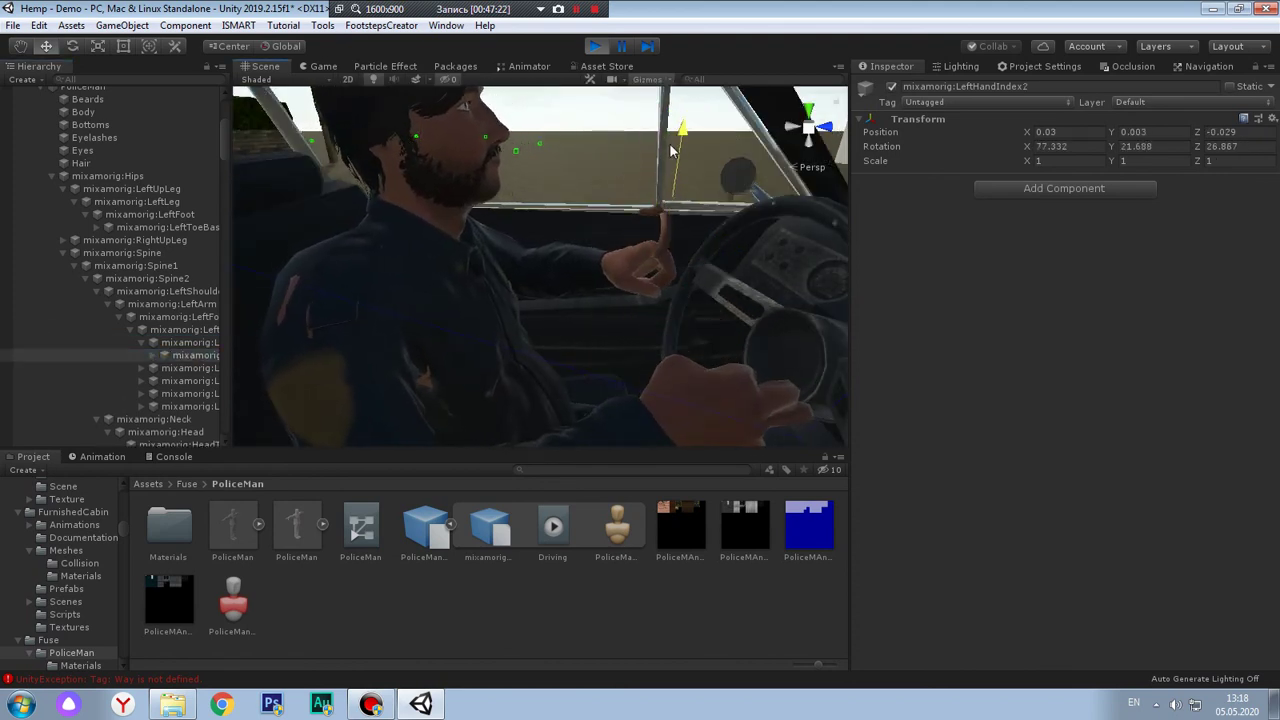
{"action": "left_click", "coordinate": [163, 355]}
{"action": "key", "text": "Right"}
{"action": "key", "text": "Down"}
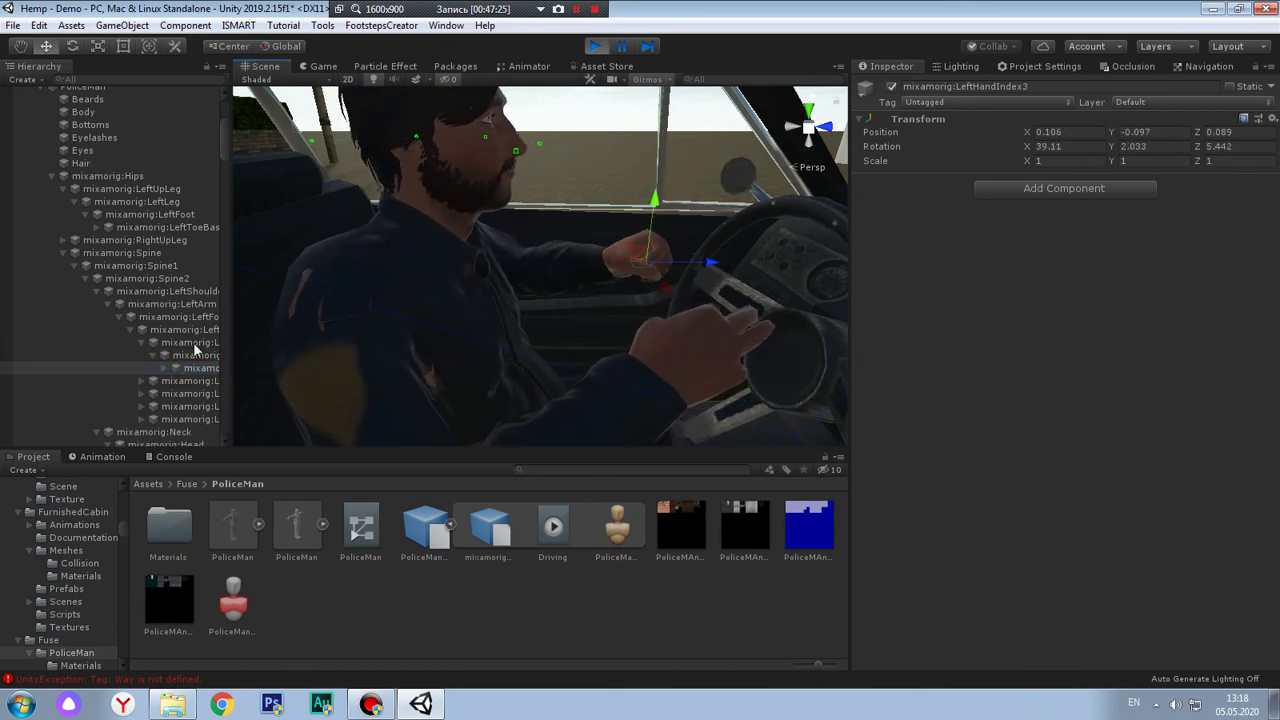
{"action": "left_click", "coordinate": [160, 368]}
{"action": "key", "text": "Right"}
{"action": "key", "text": "Down"}
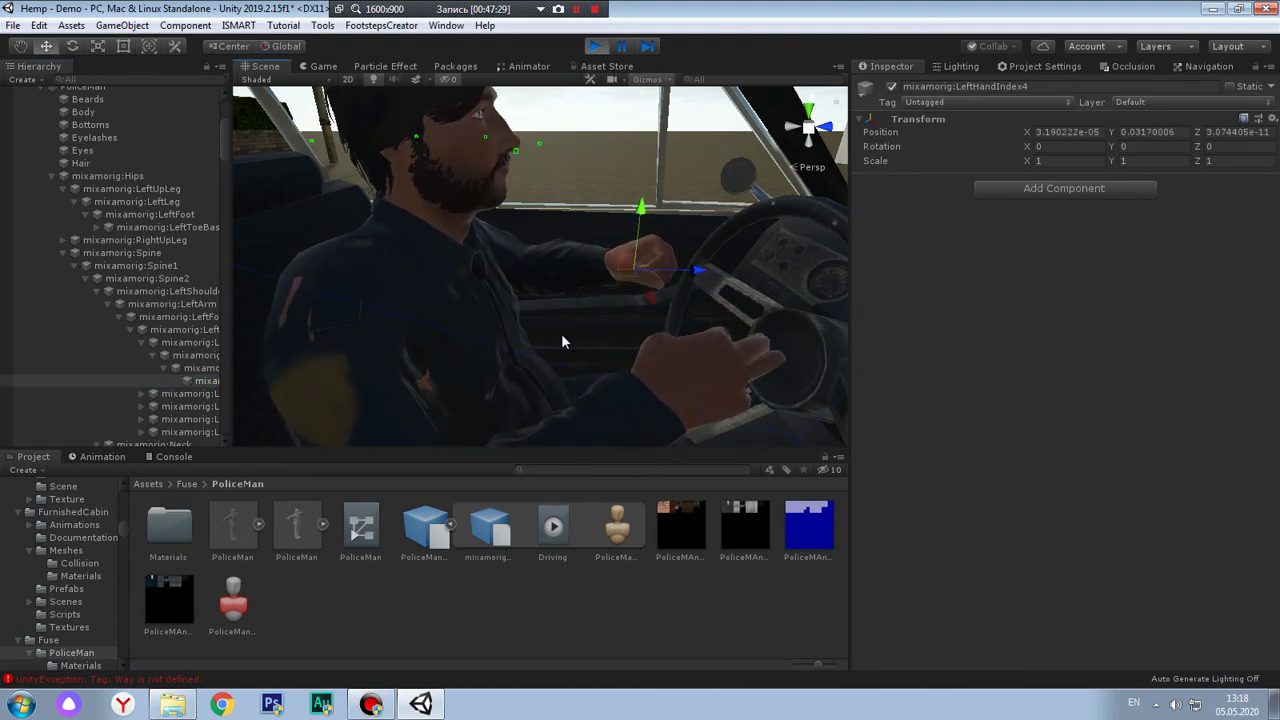
{"action": "scroll", "coordinate": [560, 328], "scroll_direction": "down", "scroll_amount": 2}
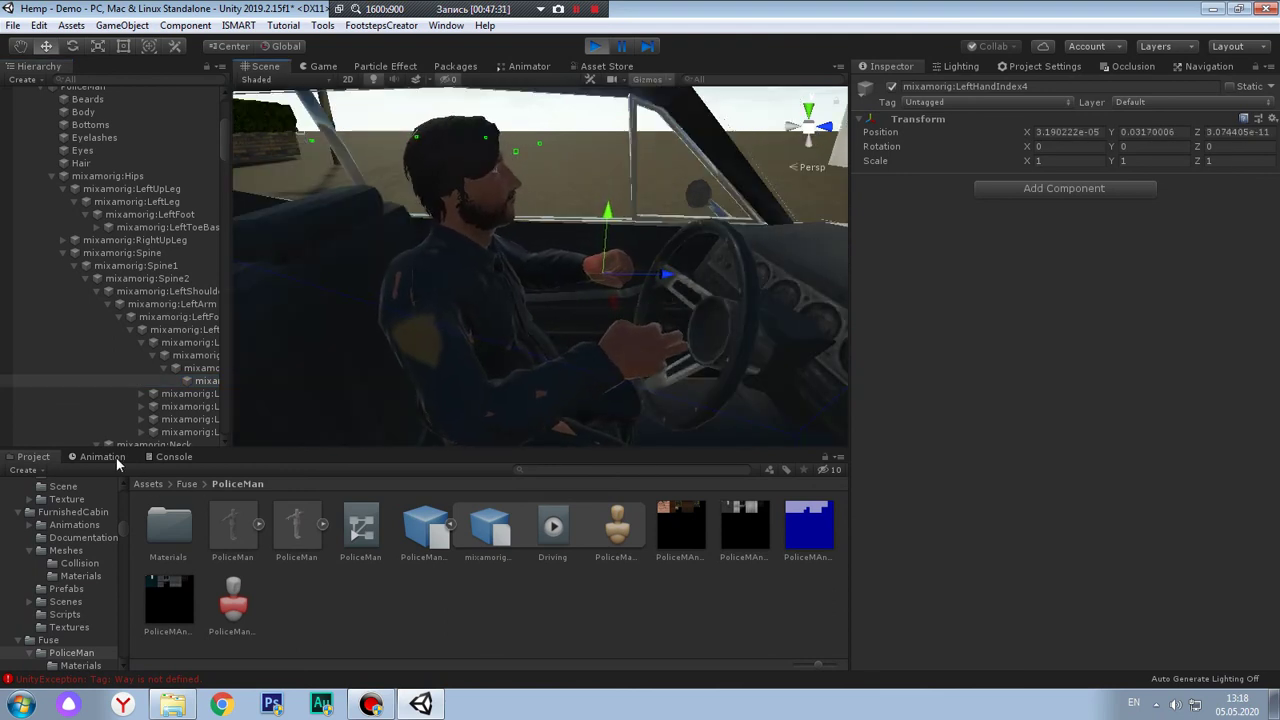
Preview the Driving clip's timeline, then return to the PoliceMan assets with nothing selected
{"action": "left_click", "coordinate": [88, 457]}
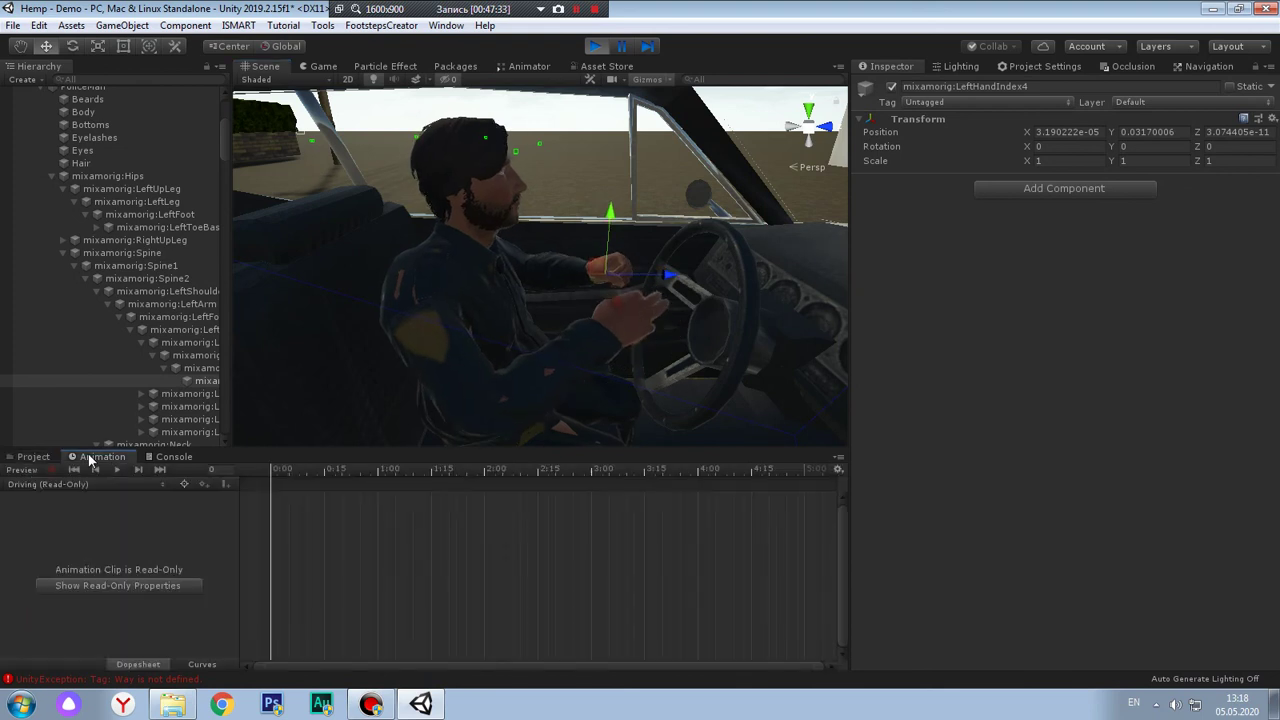
{"action": "left_click", "coordinate": [42, 459]}
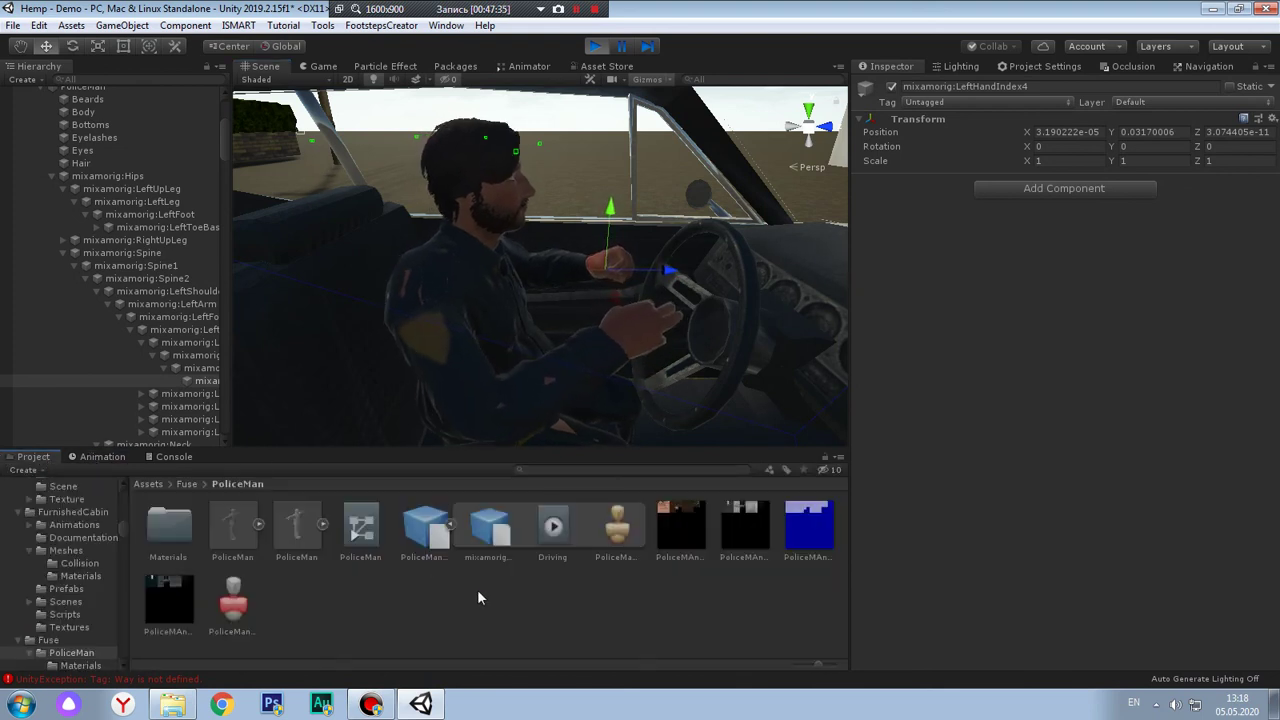
{"action": "left_click", "coordinate": [72, 253]}
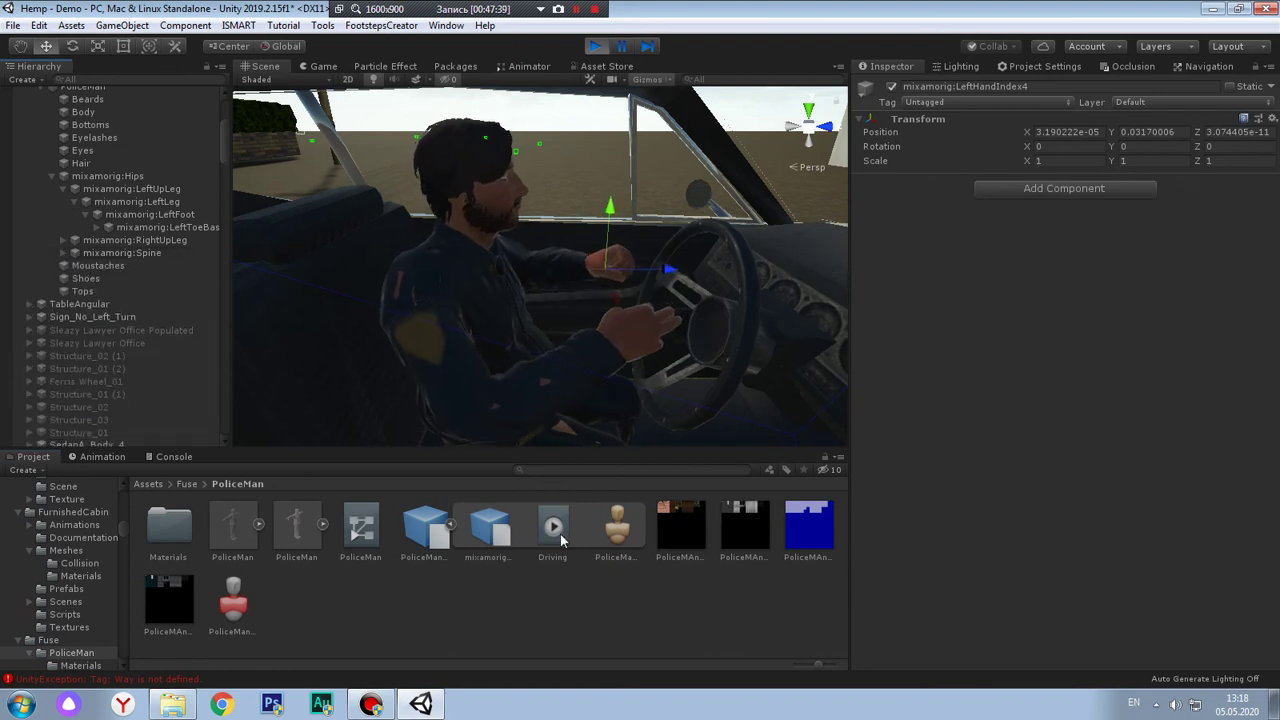
{"action": "left_click", "coordinate": [560, 534]}
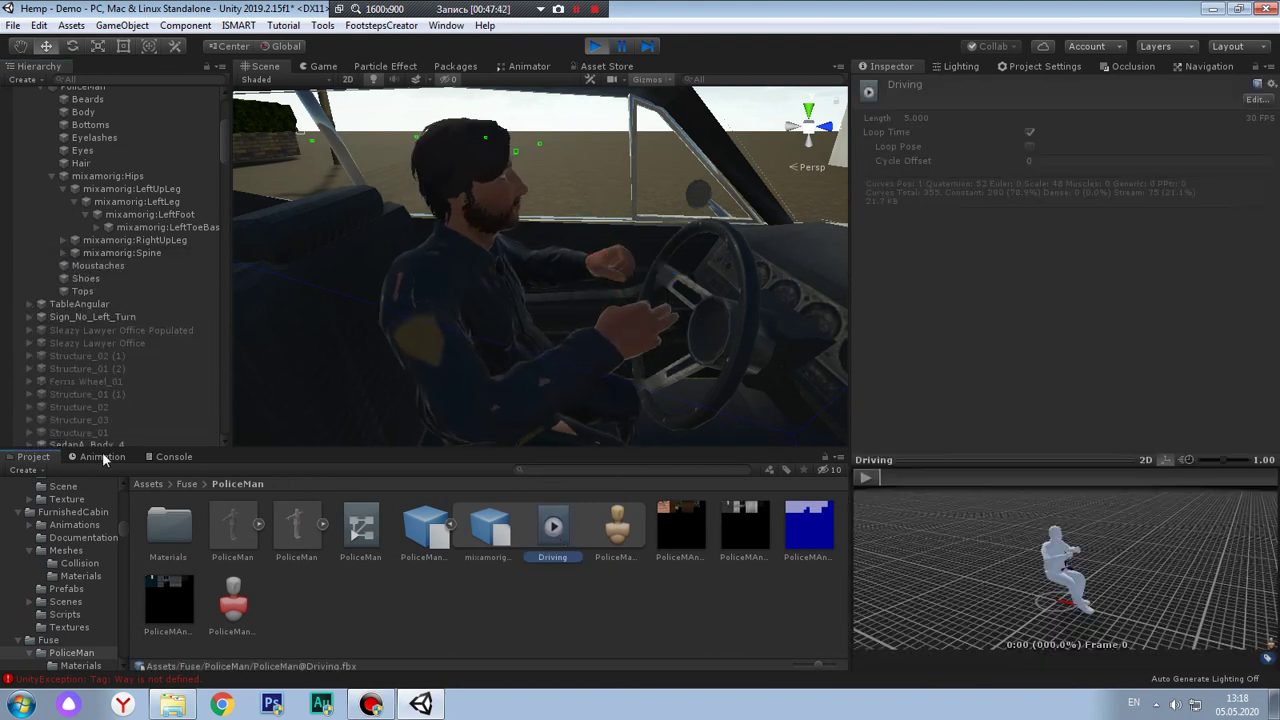
{"action": "left_click", "coordinate": [102, 456]}
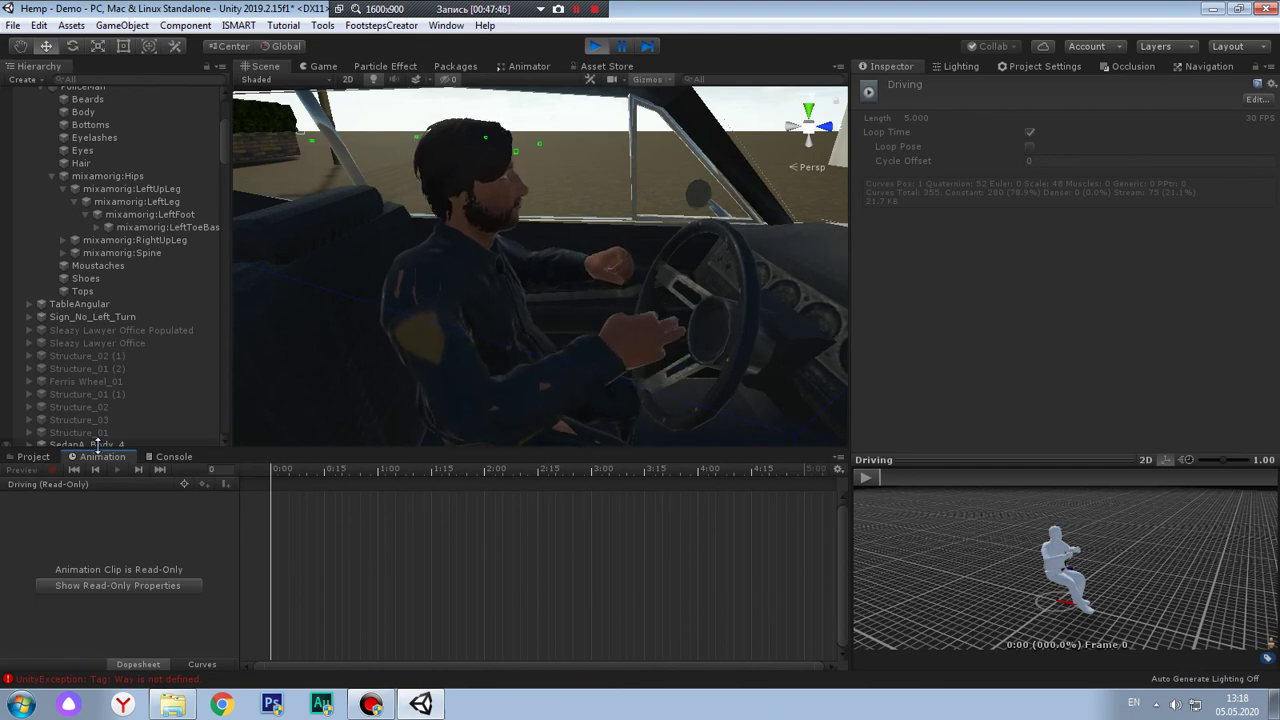
{"action": "left_click", "coordinate": [29, 457]}
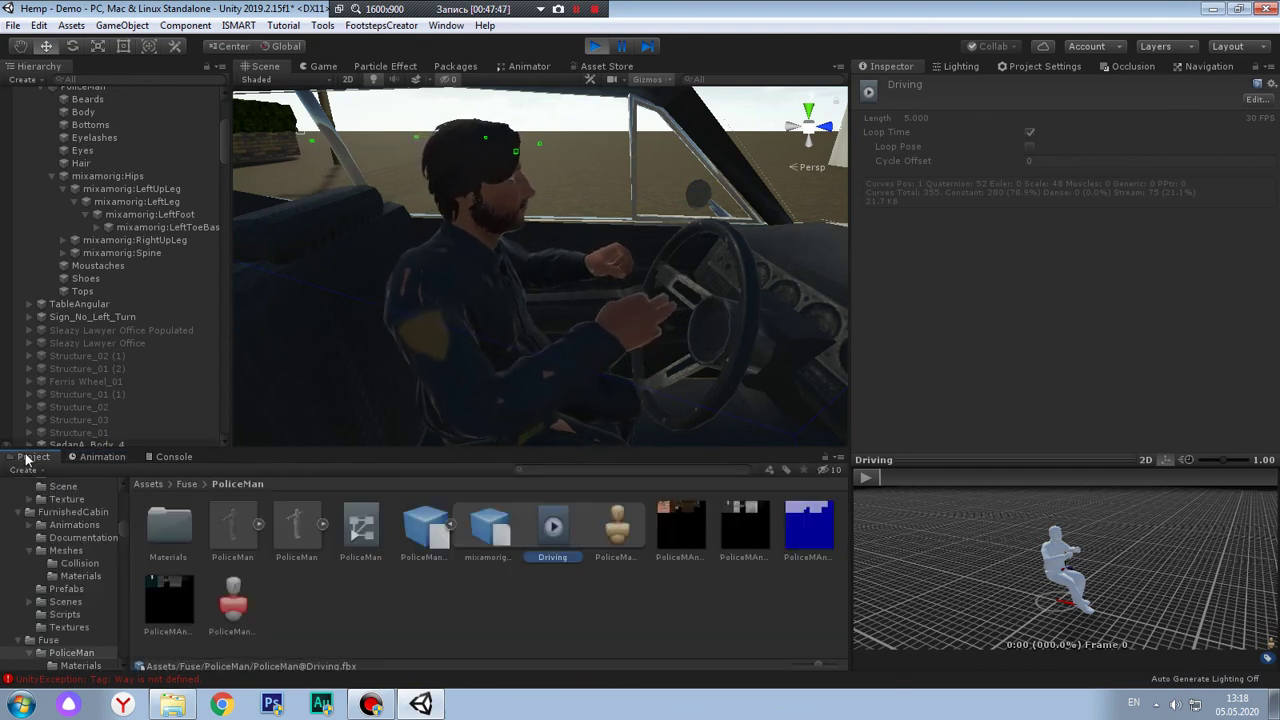
{"action": "left_click", "coordinate": [434, 600]}
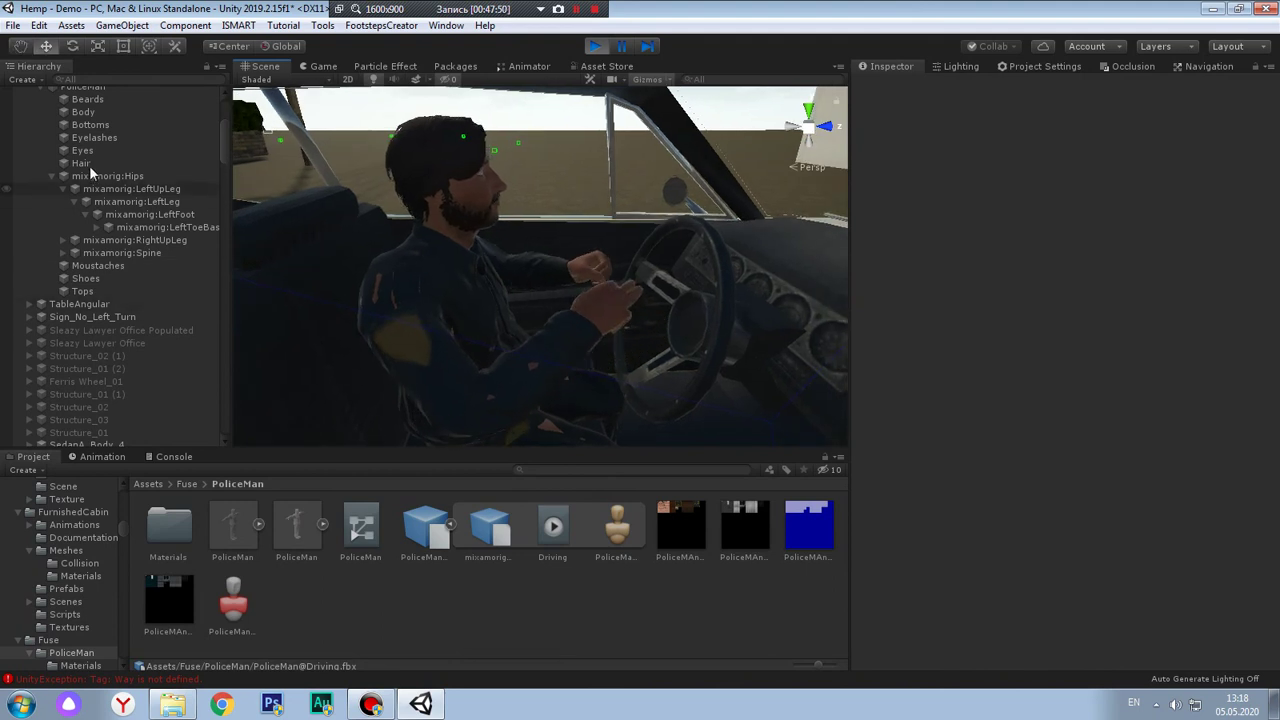
{"action": "scroll", "coordinate": [89, 165], "scroll_direction": "up", "scroll_amount": 2}
{"action": "scroll", "coordinate": [91, 165], "scroll_direction": "up", "scroll_amount": 1}
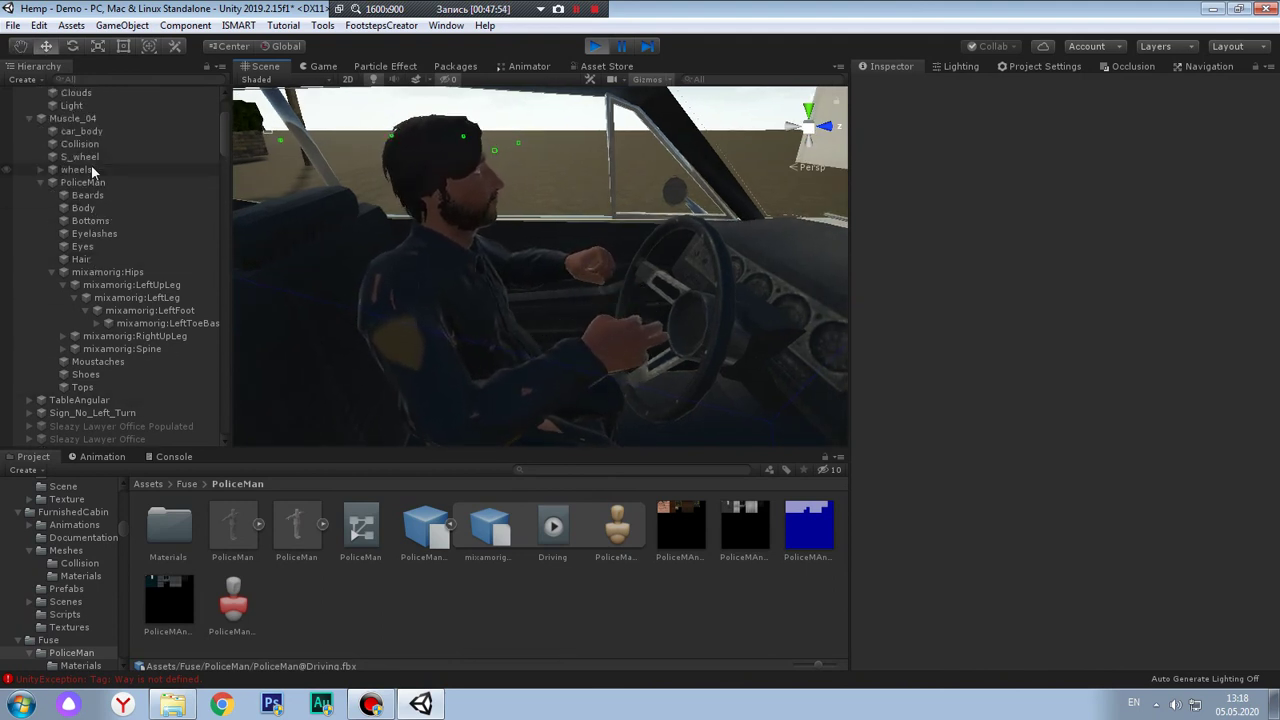
Select PoliceMan and increase his Y scale to 10.63
{"action": "left_click", "coordinate": [80, 184]}
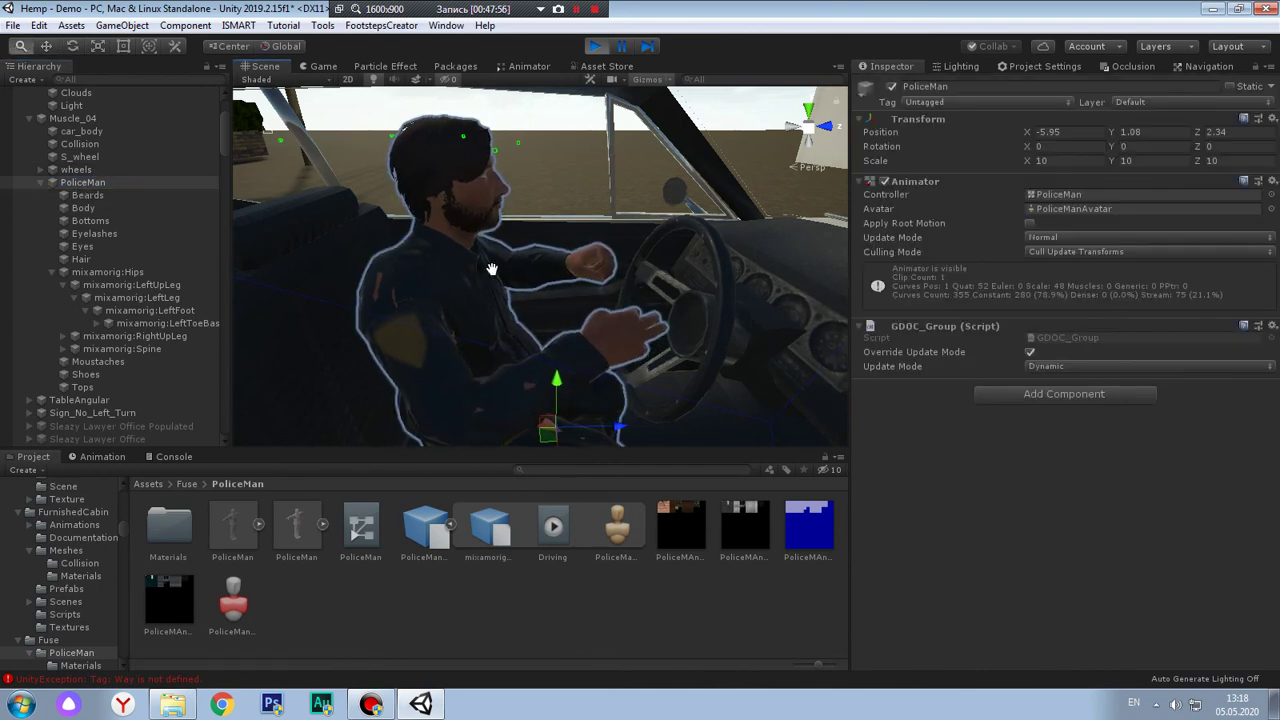
{"action": "scroll", "coordinate": [521, 261], "scroll_direction": "up", "scroll_amount": 2}
{"action": "scroll", "coordinate": [521, 261], "scroll_direction": "up", "scroll_amount": 2}
{"action": "scroll", "coordinate": [540, 279], "scroll_direction": "up", "scroll_amount": 2}
{"action": "scroll", "coordinate": [540, 279], "scroll_direction": "down", "scroll_amount": 2}
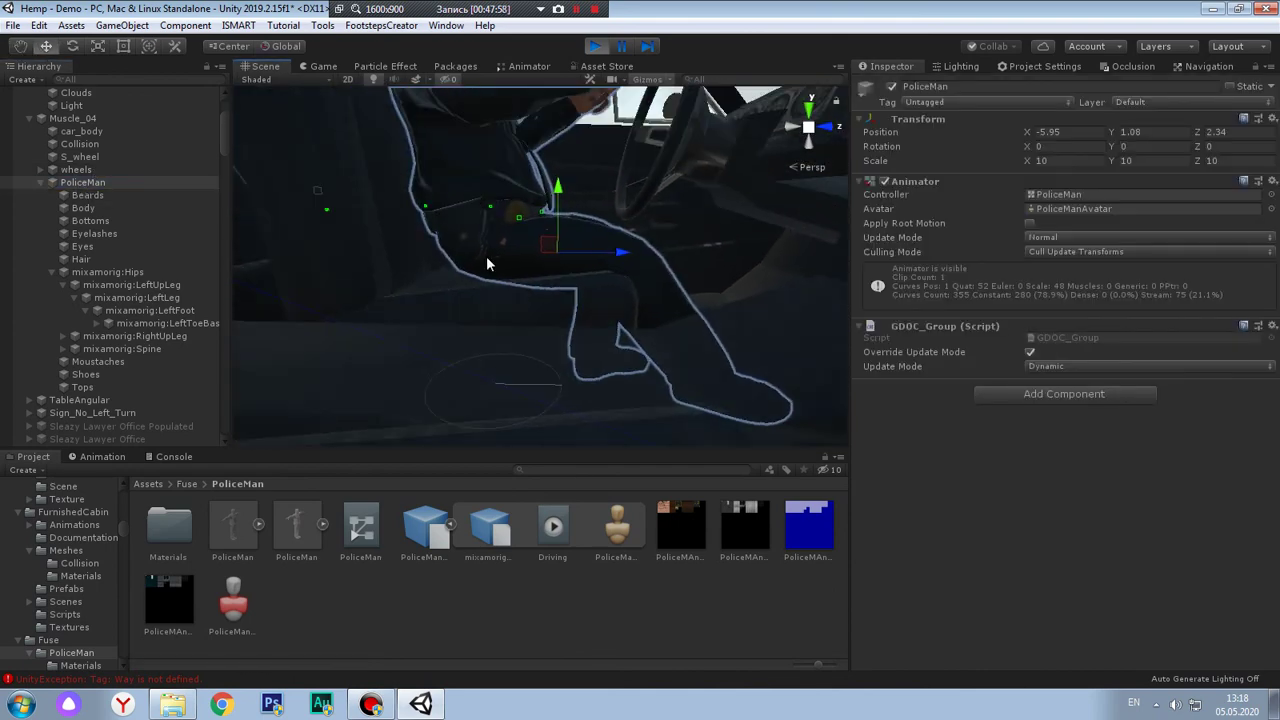
{"action": "scroll", "coordinate": [486, 256], "scroll_direction": "down", "scroll_amount": 2}
{"action": "scroll", "coordinate": [505, 290], "scroll_direction": "down", "scroll_amount": 2}
{"action": "scroll", "coordinate": [510, 311], "scroll_direction": "down", "scroll_amount": 1}
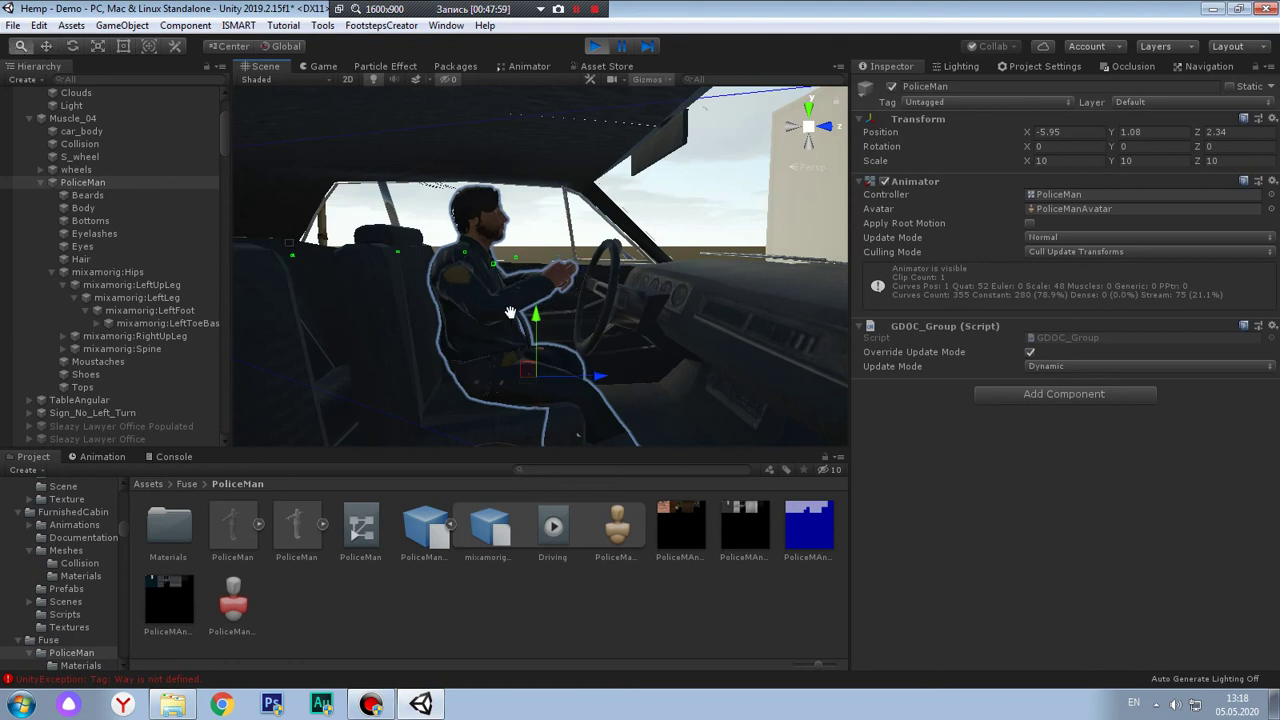
{"action": "middle_click_drag", "start_coordinate": [510, 313], "coordinate": [540, 330]}
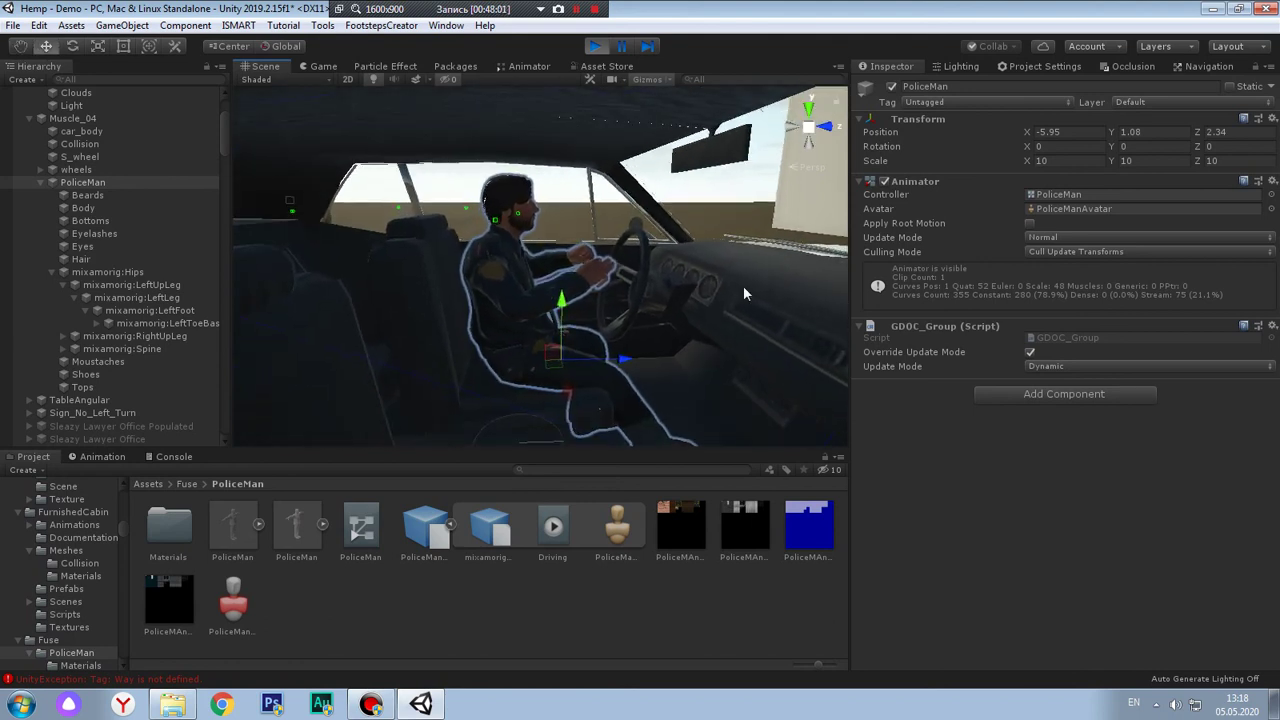
{"action": "left_click_drag", "start_coordinate": [1118, 168], "coordinate": [1128, 167]}
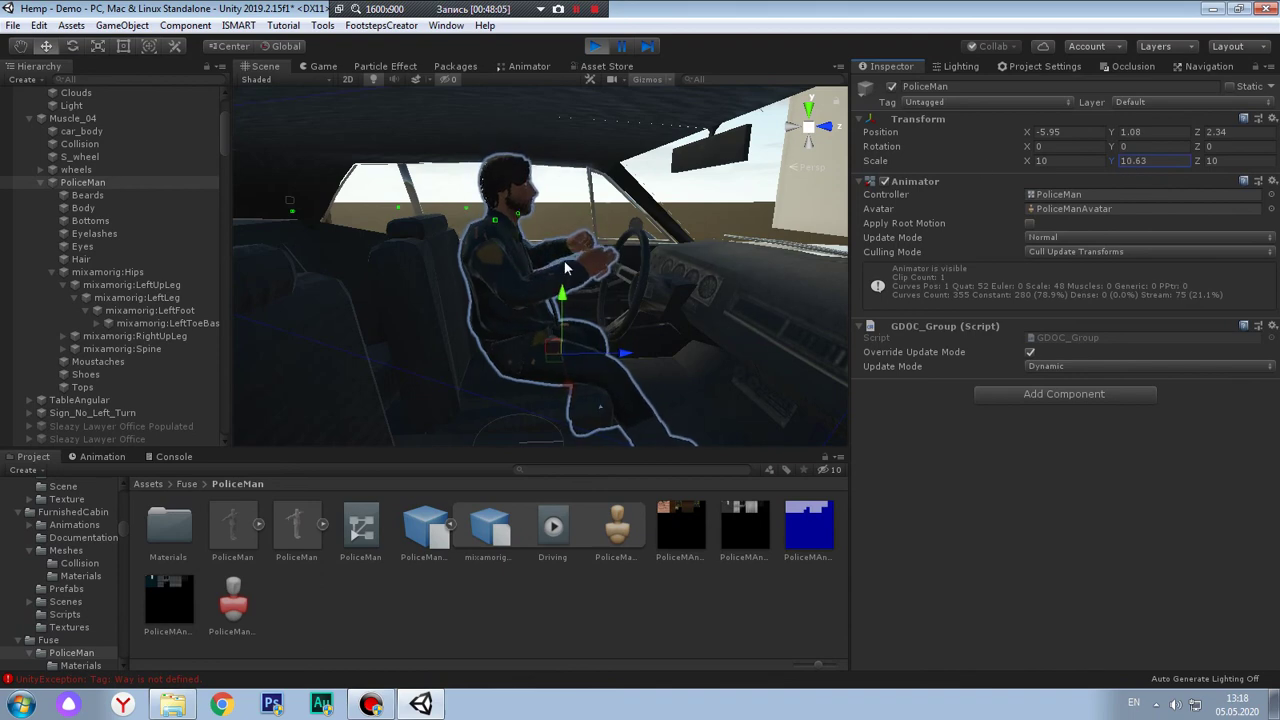
Frame the seated policeman and match his X and Z scale to 10.63
{"action": "scroll", "coordinate": [500, 270], "scroll_direction": "up", "scroll_amount": 5}
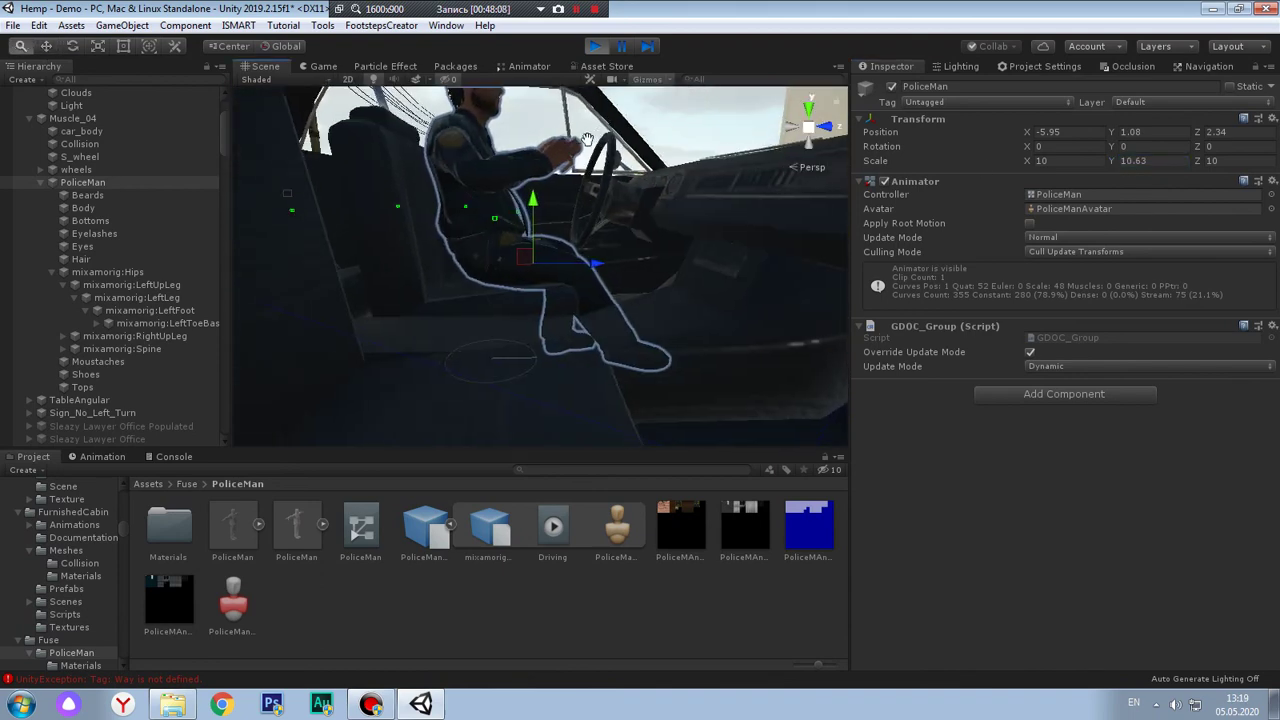
{"action": "mouse_move", "coordinate": [588, 138]}
{"action": "middle_mouse_down"}
{"action": "mouse_move", "coordinate": [585, 100]}
{"action": "mouse_move", "coordinate": [664, 307]}
{"action": "mouse_move", "coordinate": [203, 183]}
{"action": "middle_mouse_up"}
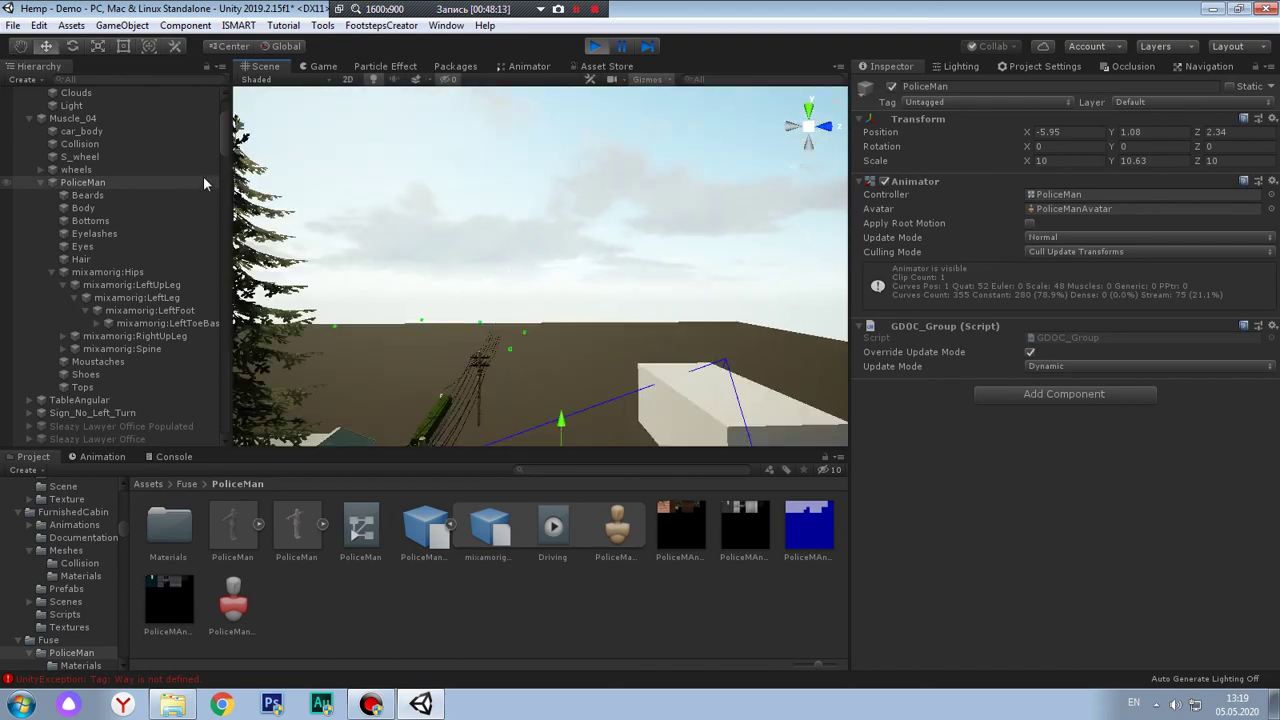
{"action": "double_click", "coordinate": [116, 195]}
{"action": "double_click", "coordinate": [116, 182]}
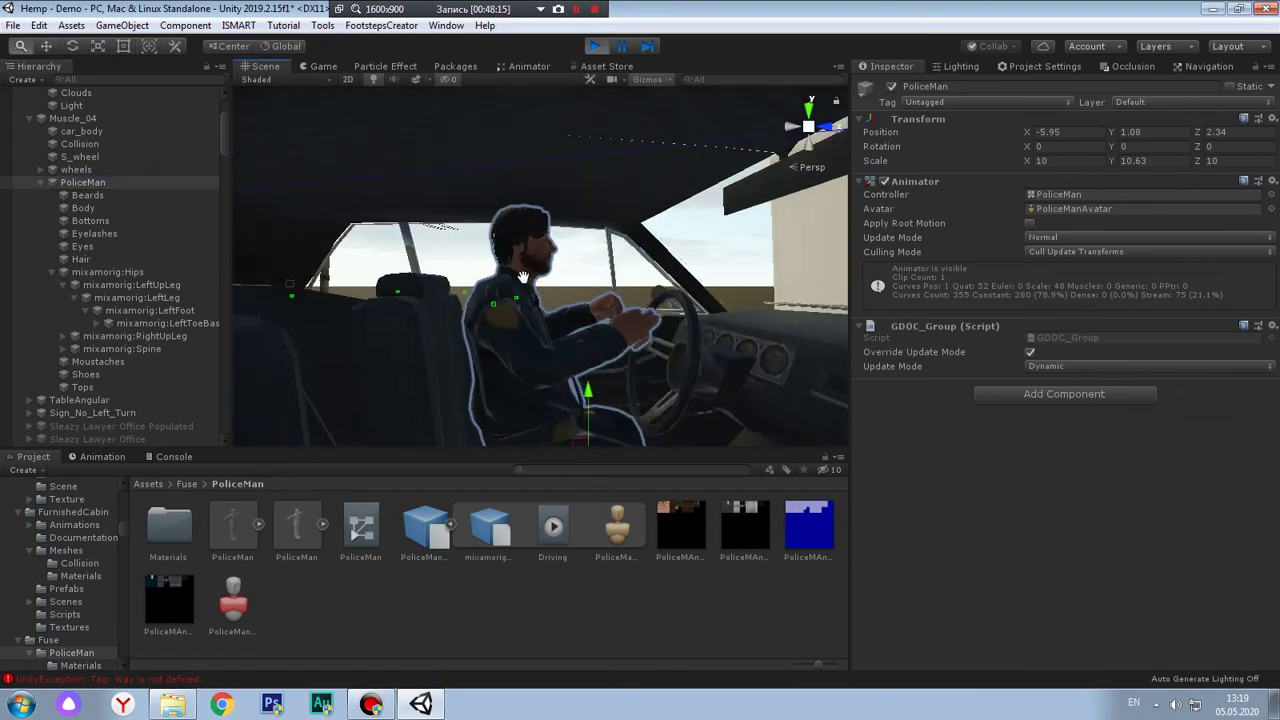
{"action": "middle_click_drag", "start_coordinate": [522, 277], "coordinate": [502, 258]}
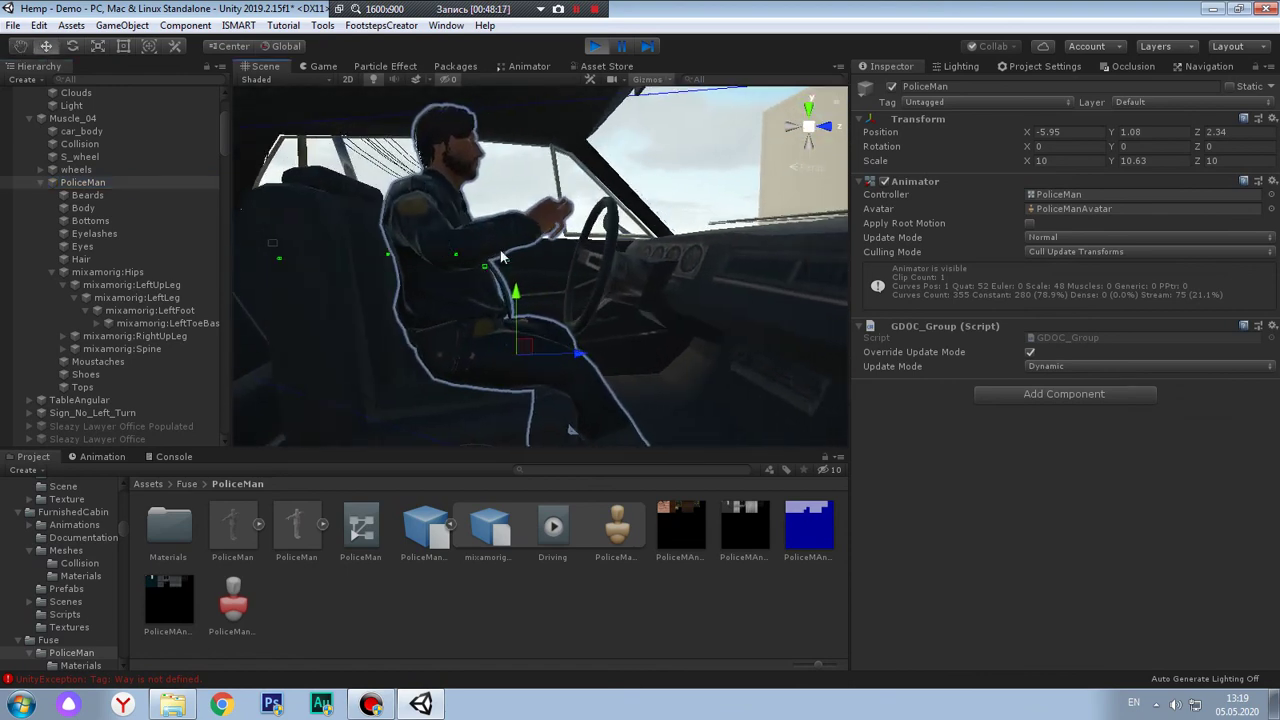
{"action": "left_click", "coordinate": [1056, 160]}
{"action": "type", "text": "10.63.63"}
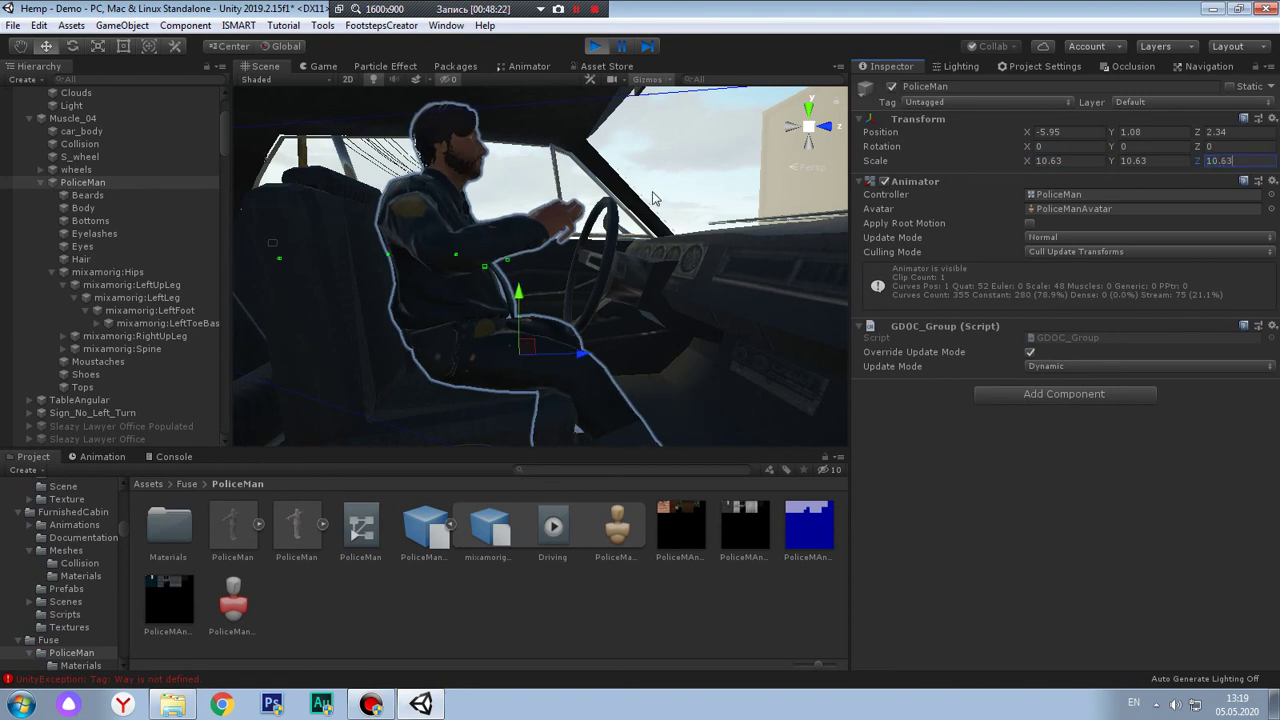
{"action": "mouse_move", "coordinate": [578, 370]}
{"action": "middle_mouse_down"}
{"action": "mouse_move", "coordinate": [621, 287]}
{"action": "mouse_move", "coordinate": [574, 336]}
{"action": "middle_mouse_up"}
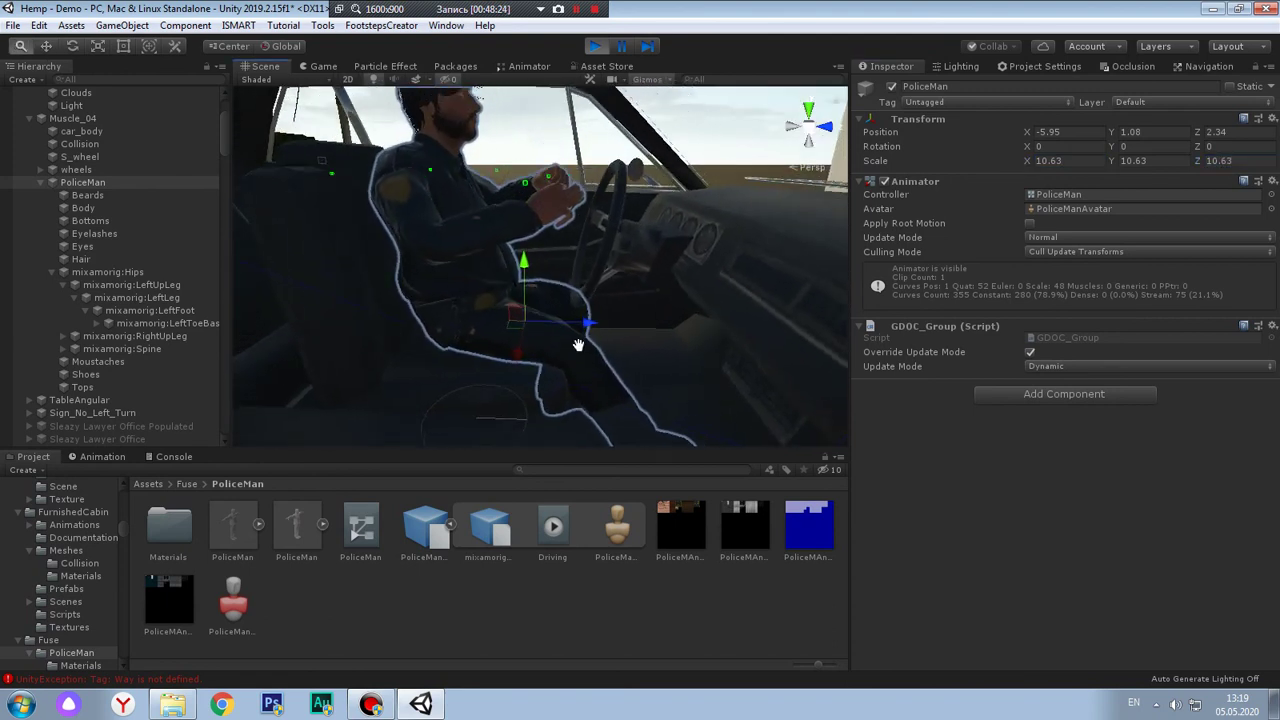
Drag the PoliceMan forward along the Z arrow until Position Z reads 4
{"action": "mouse_move", "coordinate": [574, 336]}
{"action": "left_mouse_down"}
{"action": "mouse_move", "coordinate": [608, 334]}
{"action": "mouse_move", "coordinate": [700, 239]}
{"action": "left_mouse_up"}
{"action": "middle_click_drag", "start_coordinate": [700, 239], "coordinate": [690, 508]}
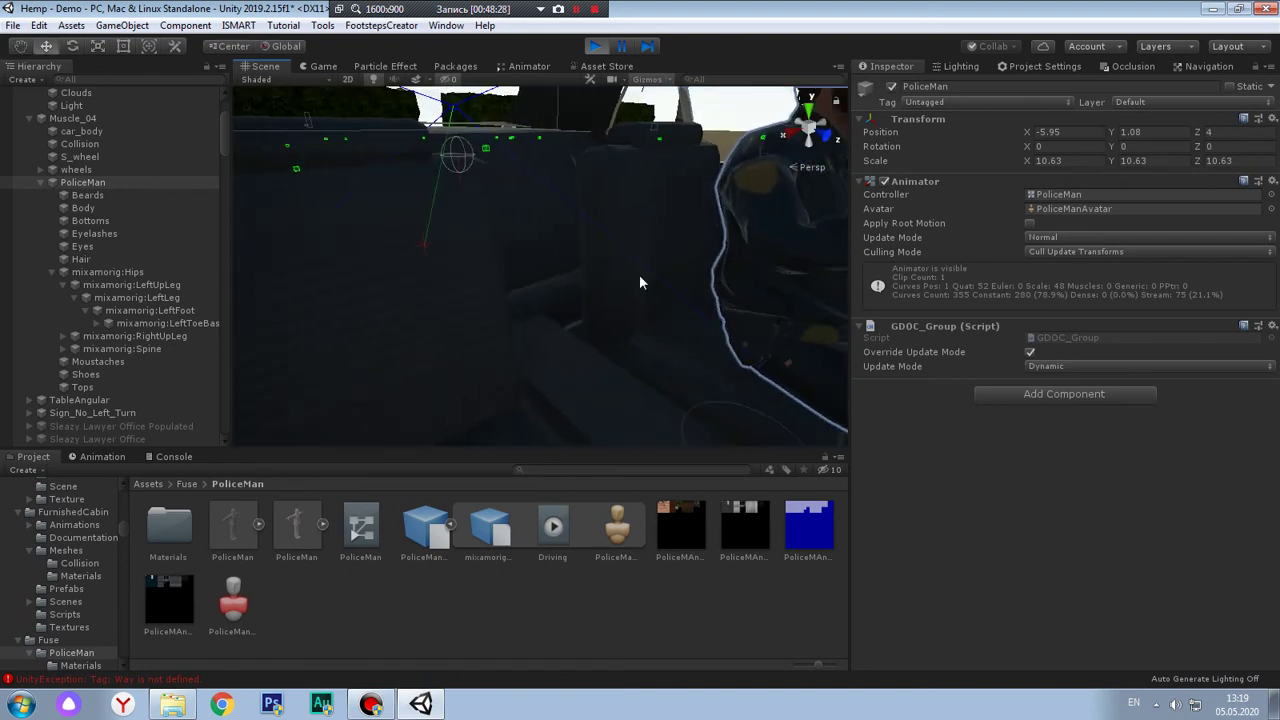
{"action": "mouse_move", "coordinate": [690, 508]}
{"action": "right_mouse_down"}
{"action": "mouse_move", "coordinate": [802, 242]}
{"action": "mouse_move", "coordinate": [688, 305]}
{"action": "mouse_move", "coordinate": [531, 260]}
{"action": "mouse_move", "coordinate": [697, 290]}
{"action": "mouse_move", "coordinate": [591, 271]}
{"action": "mouse_move", "coordinate": [471, 280]}
{"action": "mouse_move", "coordinate": [459, 302]}
{"action": "right_mouse_up"}
Zoom inside the car to inspect the driver's hands on the wheel and dashboard
{"action": "mouse_move", "coordinate": [656, 266]}
{"action": "right_mouse_down"}
{"action": "mouse_move", "coordinate": [517, 277]}
{"action": "mouse_move", "coordinate": [577, 288]}
{"action": "right_mouse_up"}
{"action": "scroll", "coordinate": [603, 286], "scroll_direction": "up", "scroll_amount": 1}
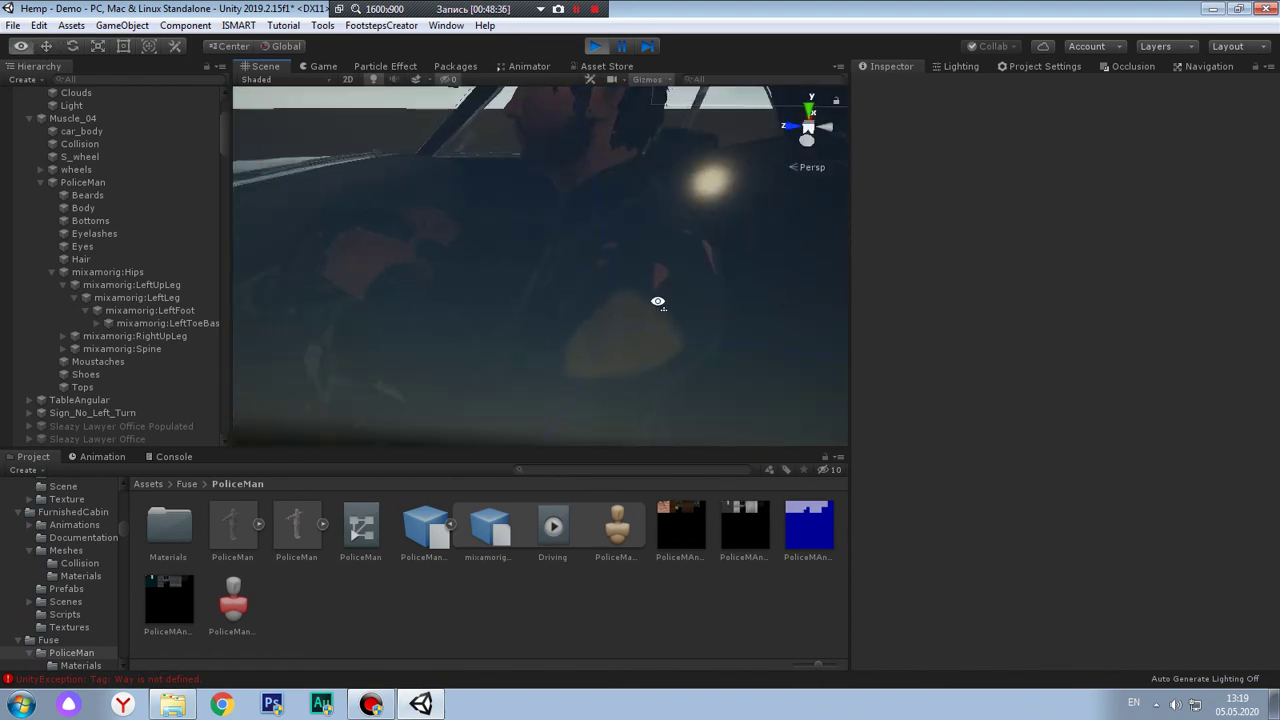
{"action": "scroll", "coordinate": [606, 293], "scroll_direction": "up", "scroll_amount": 3}
{"action": "scroll", "coordinate": [557, 315], "scroll_direction": "up", "scroll_amount": 3}
{"action": "scroll", "coordinate": [557, 315], "scroll_direction": "down", "scroll_amount": 2}
{"action": "scroll", "coordinate": [584, 330], "scroll_direction": "down", "scroll_amount": 2}
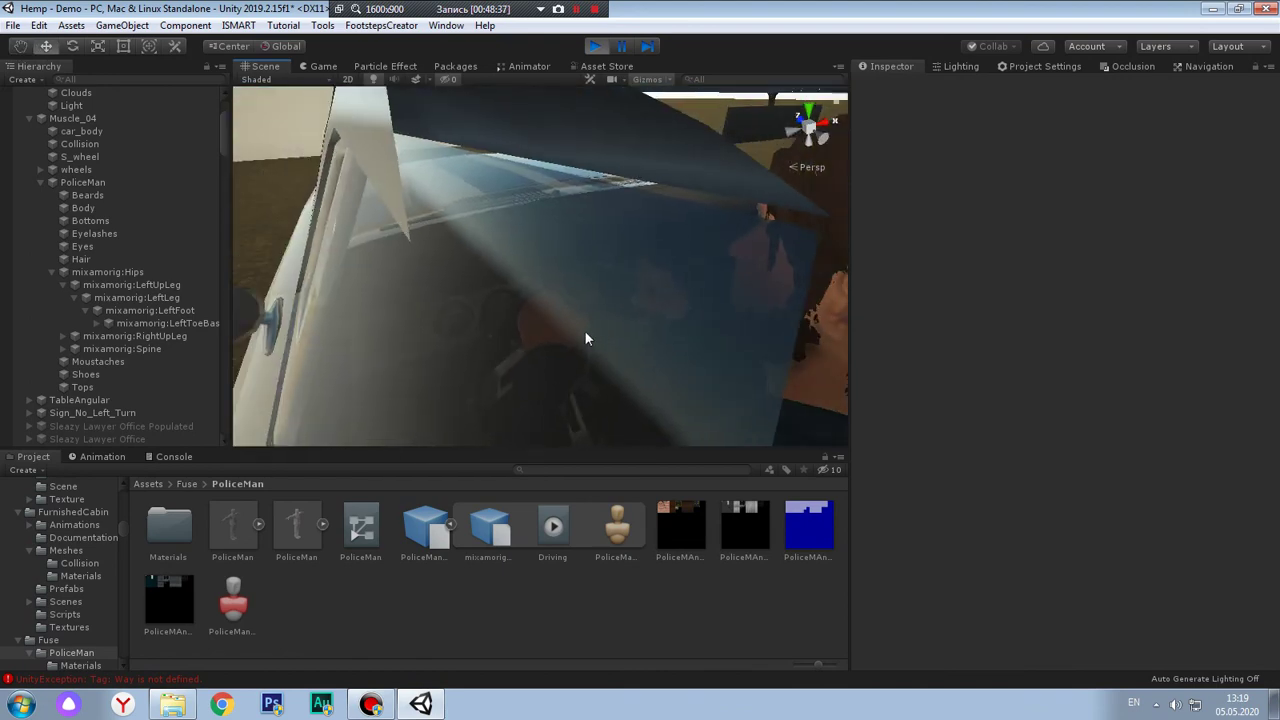
{"action": "scroll", "coordinate": [582, 325], "scroll_direction": "down", "scroll_amount": 2}
{"action": "scroll", "coordinate": [580, 321], "scroll_direction": "up", "scroll_amount": 2}
{"action": "scroll", "coordinate": [549, 360], "scroll_direction": "up", "scroll_amount": 2}
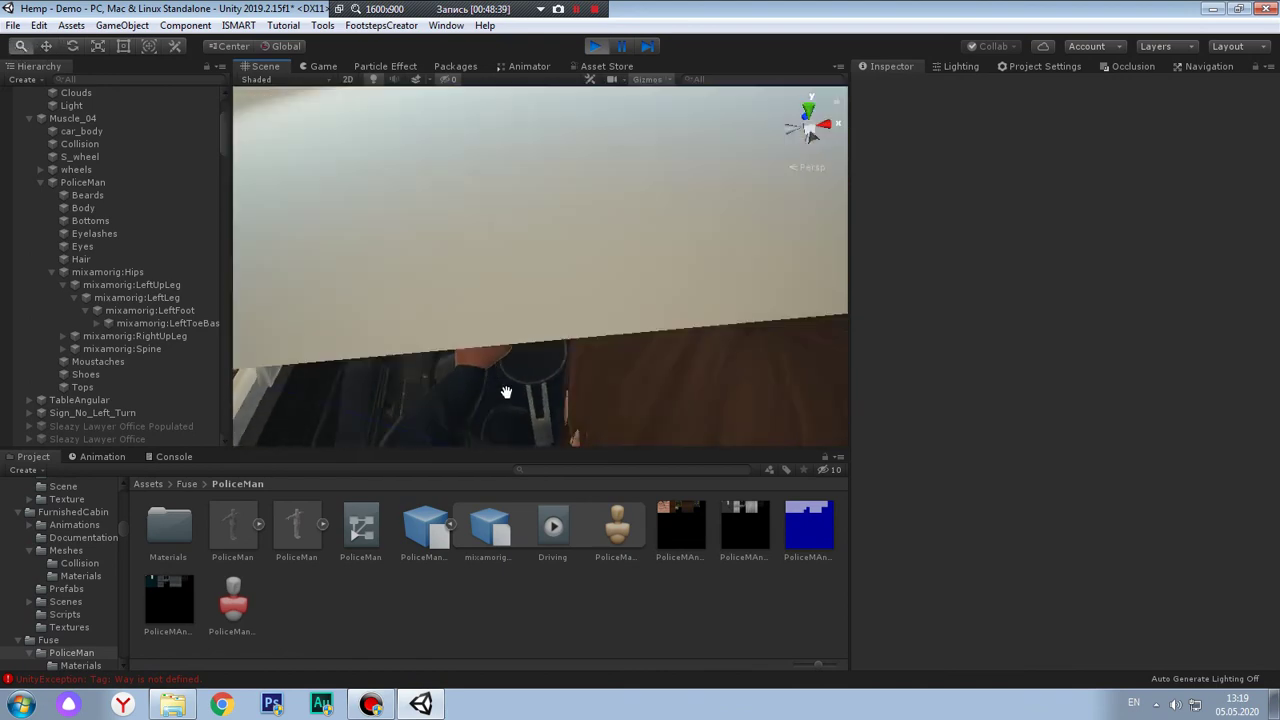
{"action": "scroll", "coordinate": [503, 383], "scroll_direction": "up", "scroll_amount": 1}
{"action": "scroll", "coordinate": [571, 323], "scroll_direction": "up", "scroll_amount": 2}
{"action": "mouse_move", "coordinate": [703, 328]}
{"action": "right_mouse_down"}
{"action": "mouse_move", "coordinate": [499, 357]}
{"action": "mouse_move", "coordinate": [415, 268]}
{"action": "mouse_move", "coordinate": [639, 284]}
{"action": "mouse_move", "coordinate": [470, 248]}
{"action": "right_mouse_up"}
Orbit around the car to check the seated driver from the side and other angles
{"action": "scroll", "coordinate": [515, 273], "scroll_direction": "down", "scroll_amount": 1}
{"action": "scroll", "coordinate": [550, 273], "scroll_direction": "down", "scroll_amount": 2}
{"action": "scroll", "coordinate": [578, 274], "scroll_direction": "down", "scroll_amount": 1}
{"action": "scroll", "coordinate": [578, 275], "scroll_direction": "down", "scroll_amount": 1}
{"action": "mouse_move", "coordinate": [571, 271]}
{"action": "right_mouse_down"}
{"action": "mouse_move", "coordinate": [457, 257]}
{"action": "mouse_move", "coordinate": [471, 258]}
{"action": "right_mouse_up"}
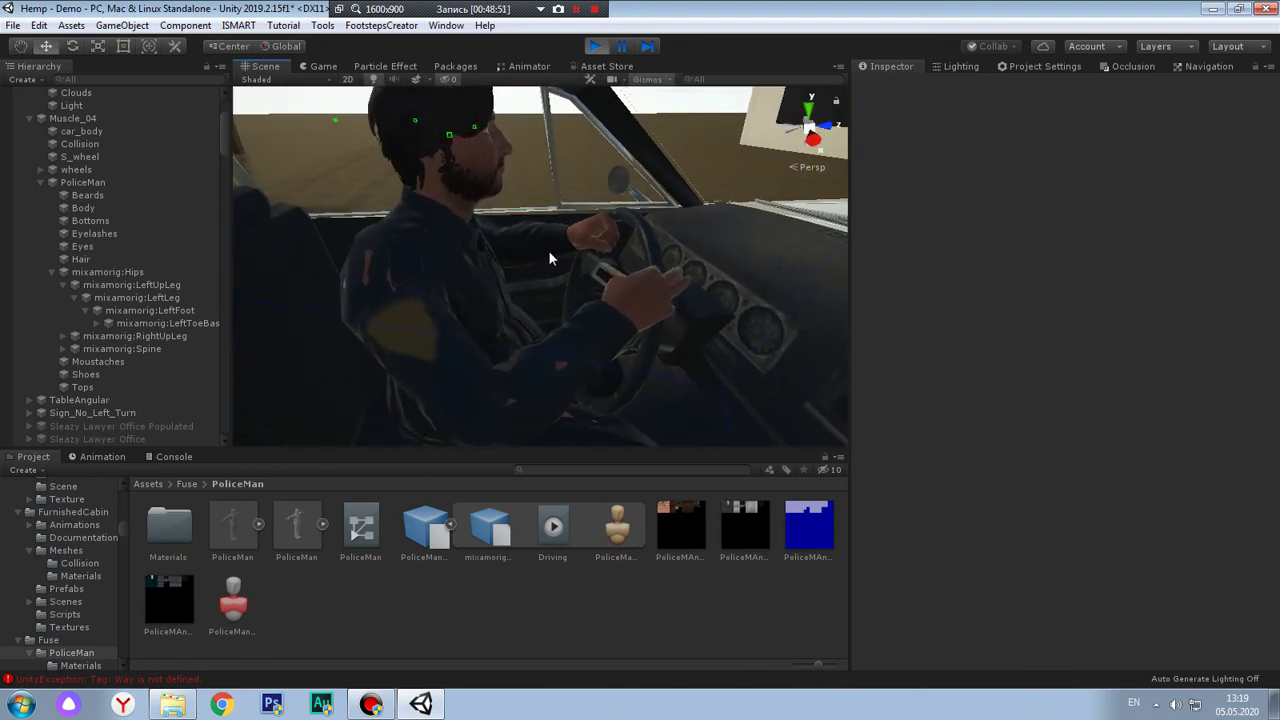
{"action": "mouse_move", "coordinate": [548, 250]}
{"action": "right_mouse_down"}
{"action": "mouse_move", "coordinate": [580, 135]}
{"action": "mouse_move", "coordinate": [517, 171]}
{"action": "mouse_move", "coordinate": [455, 240]}
{"action": "mouse_move", "coordinate": [674, 269]}
{"action": "right_mouse_up"}
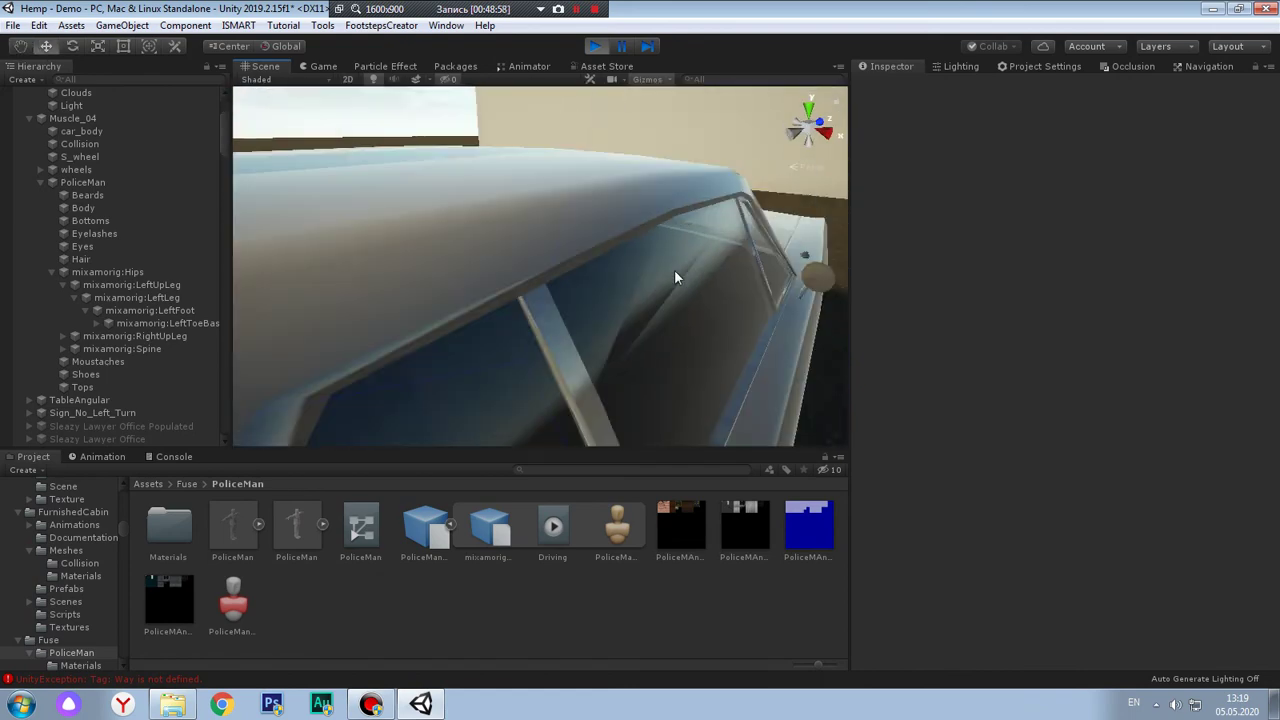
{"action": "scroll", "coordinate": [675, 265], "scroll_direction": "down", "scroll_amount": 2}
{"action": "scroll", "coordinate": [675, 262], "scroll_direction": "down", "scroll_amount": 2}
{"action": "scroll", "coordinate": [675, 261], "scroll_direction": "down", "scroll_amount": 2}
{"action": "scroll", "coordinate": [675, 265], "scroll_direction": "down", "scroll_amount": 2}
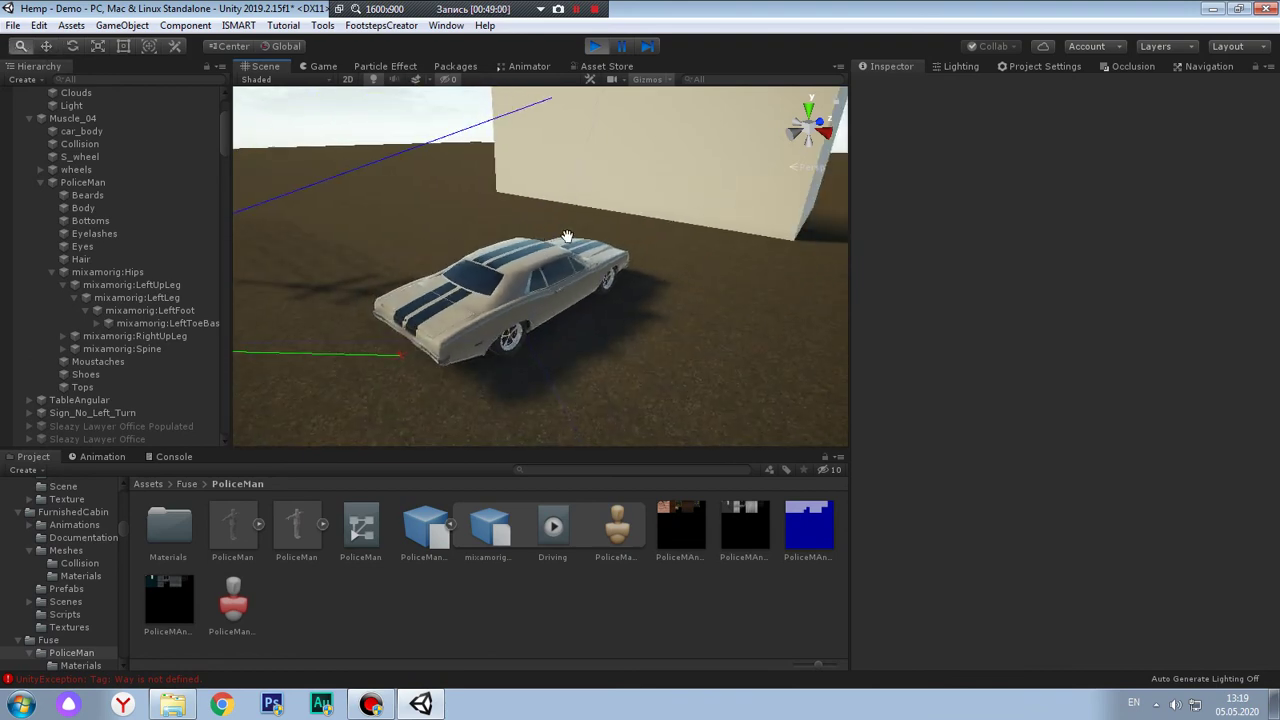
Set Muscle_04's Transform Rotation Y to -90 so the car faces sideways
{"action": "left_click", "coordinate": [80, 120]}
{"action": "scroll", "coordinate": [628, 312], "scroll_direction": "down", "scroll_amount": 2}
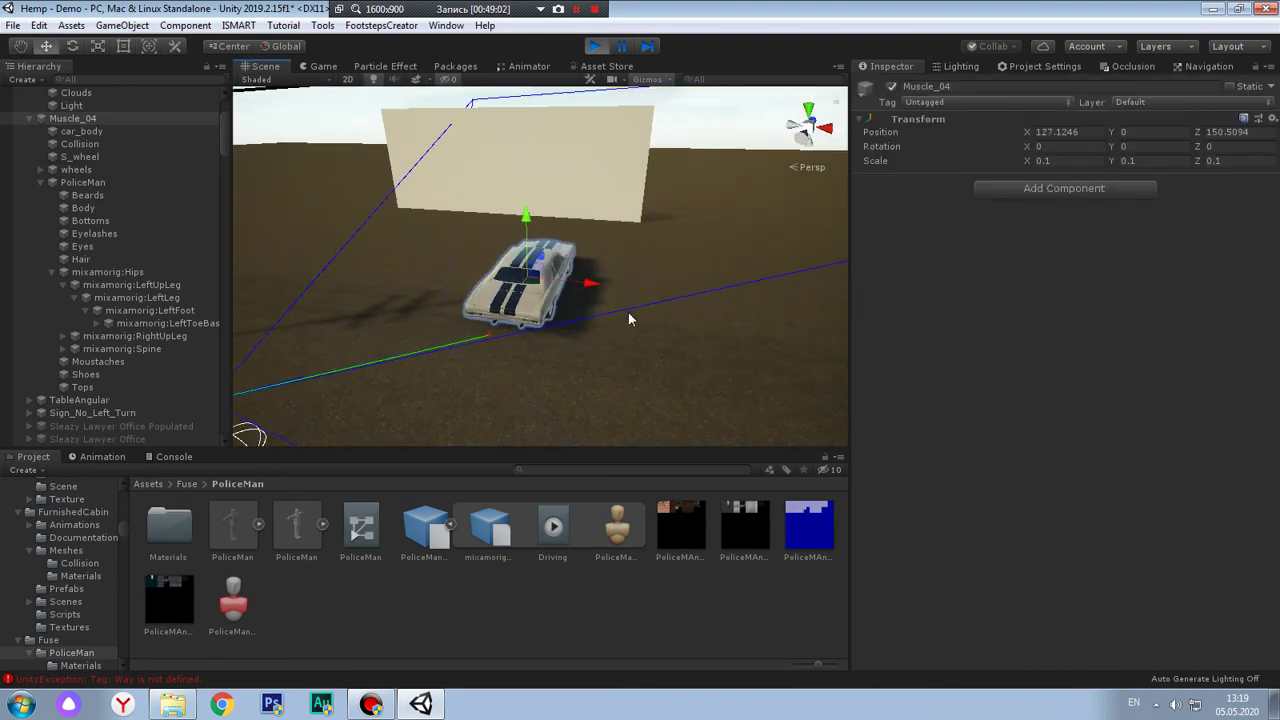
{"action": "scroll", "coordinate": [628, 312], "scroll_direction": "down", "scroll_amount": 2}
{"action": "scroll", "coordinate": [628, 280], "scroll_direction": "down", "scroll_amount": 2}
{"action": "middle_click_drag", "start_coordinate": [628, 280], "coordinate": [811, 263]}
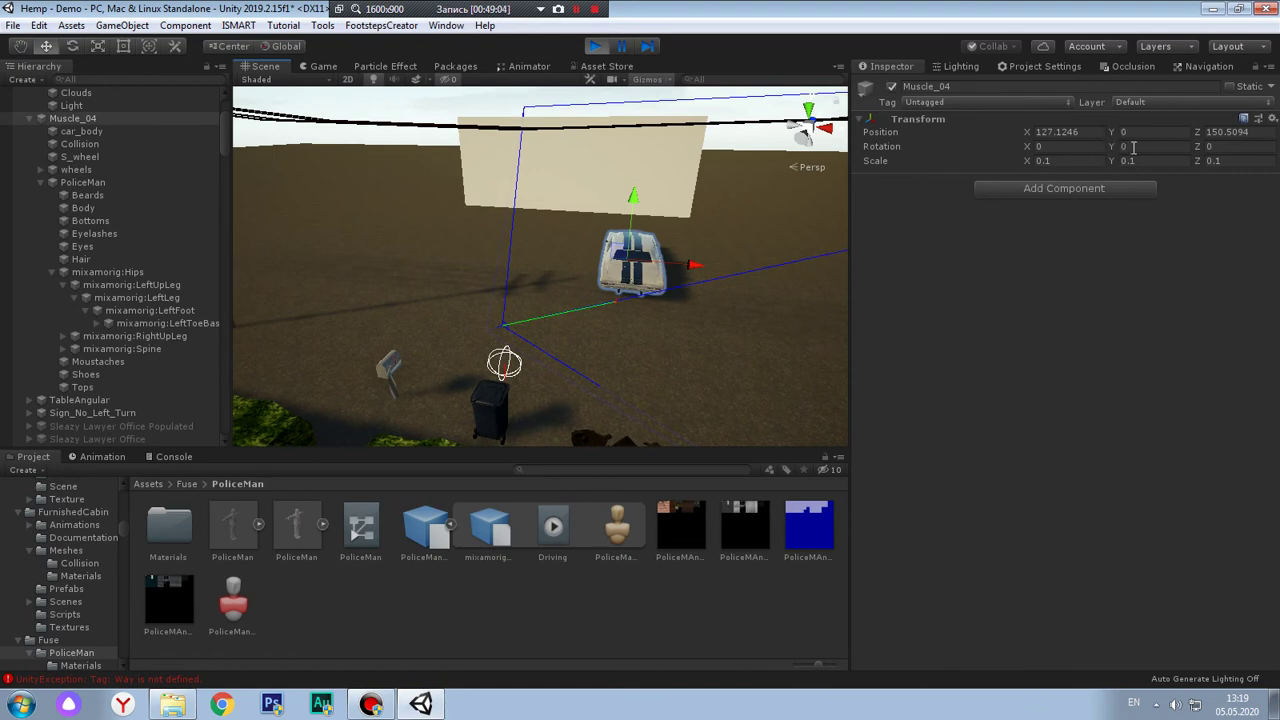
{"action": "type", "text": "90"}
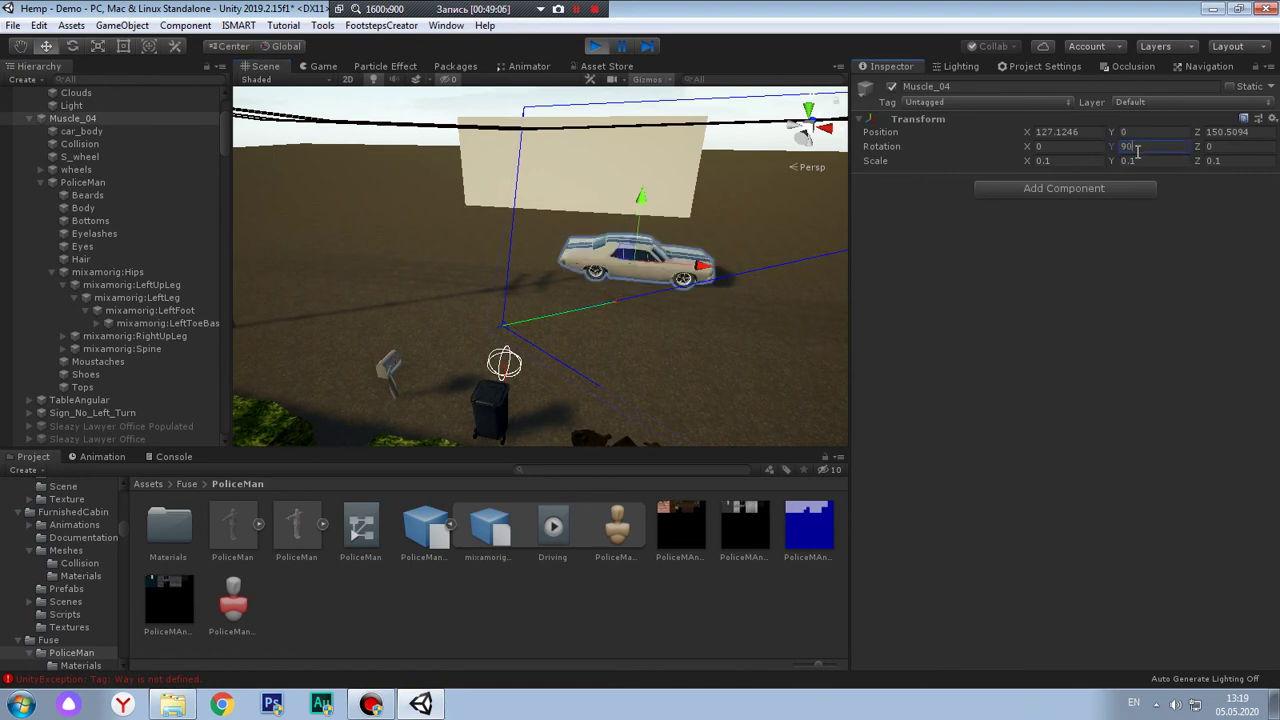
{"action": "key", "text": "Home"}
{"action": "type", "text": "-"}
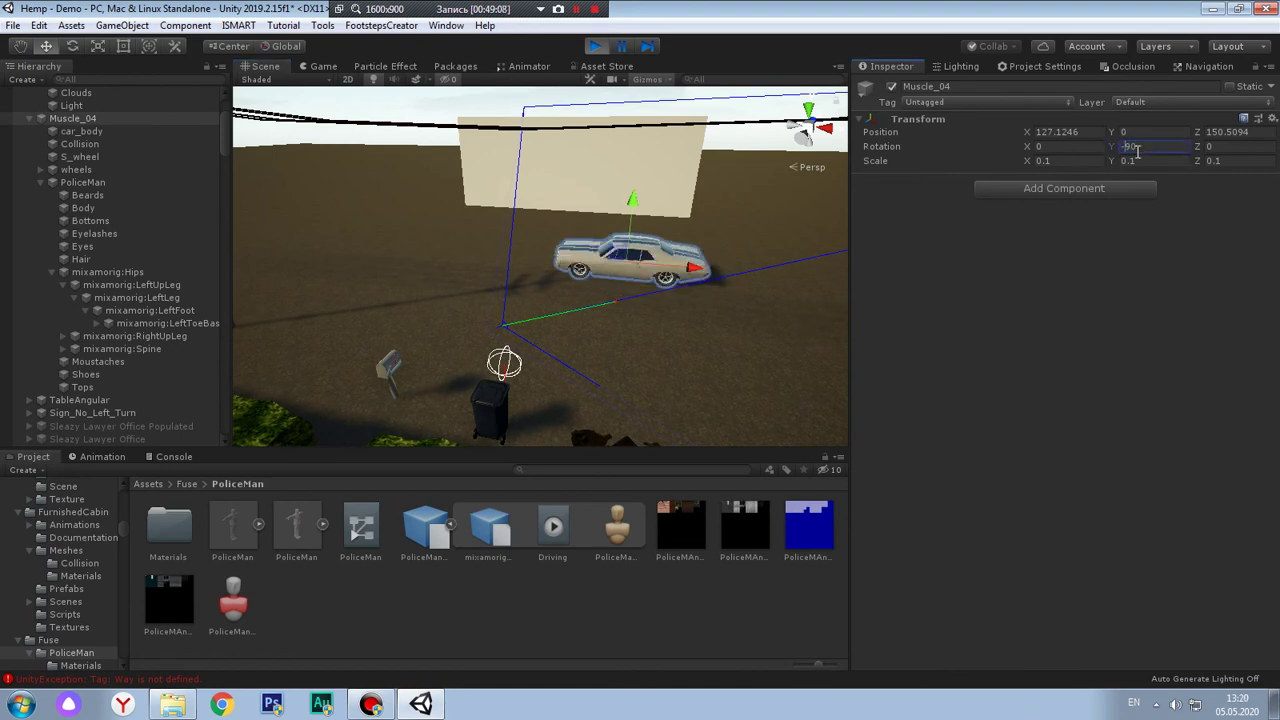
{"action": "left_click_drag", "start_coordinate": [600, 262], "coordinate": [561, 262], "text": "alt"}
Select the car body mesh and expand its color_main material in the Inspector
{"action": "left_click", "coordinate": [566, 254]}
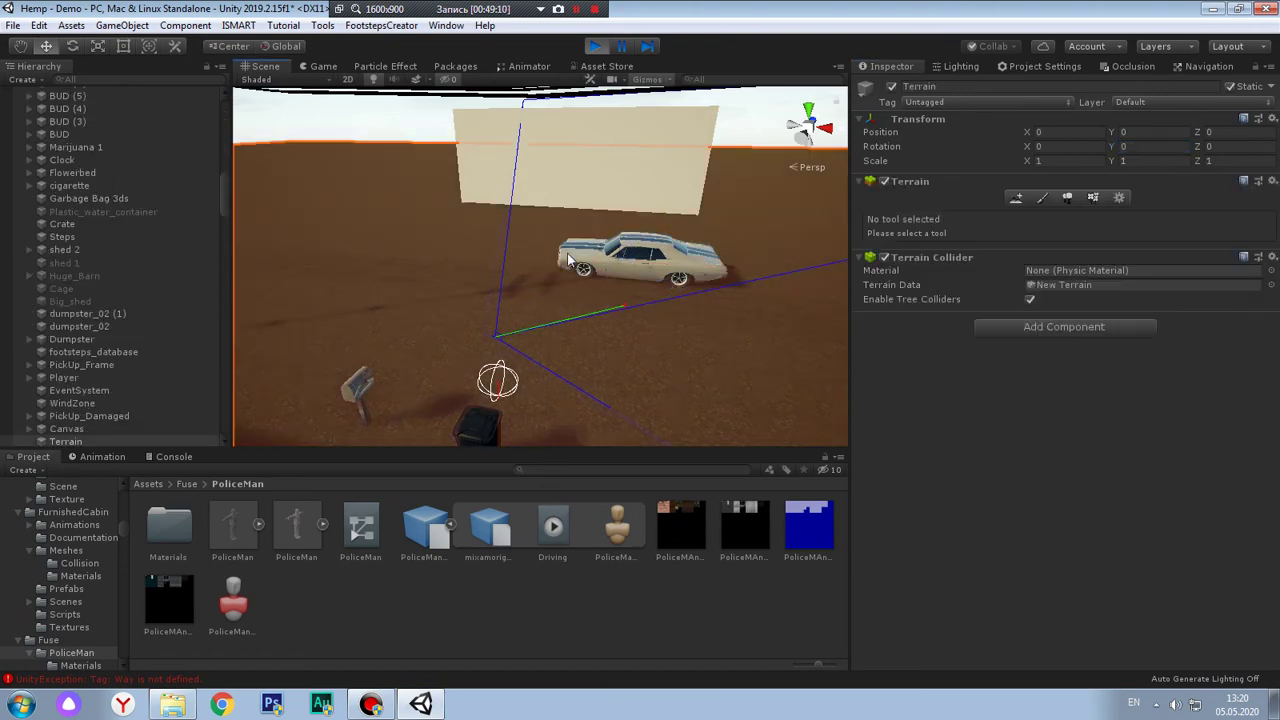
{"action": "left_click", "coordinate": [600, 270]}
{"action": "scroll", "coordinate": [1063, 311], "scroll_direction": "down", "scroll_amount": 5}
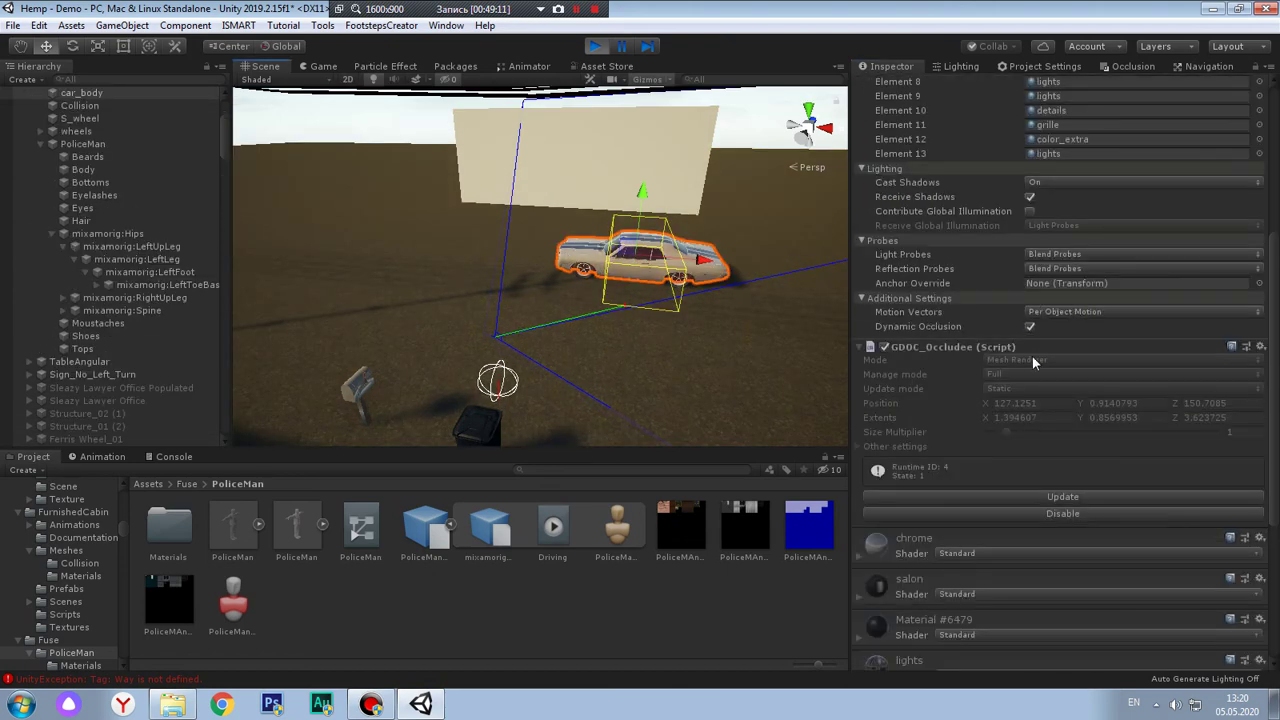
{"action": "scroll", "coordinate": [1032, 356], "scroll_direction": "down", "scroll_amount": 5}
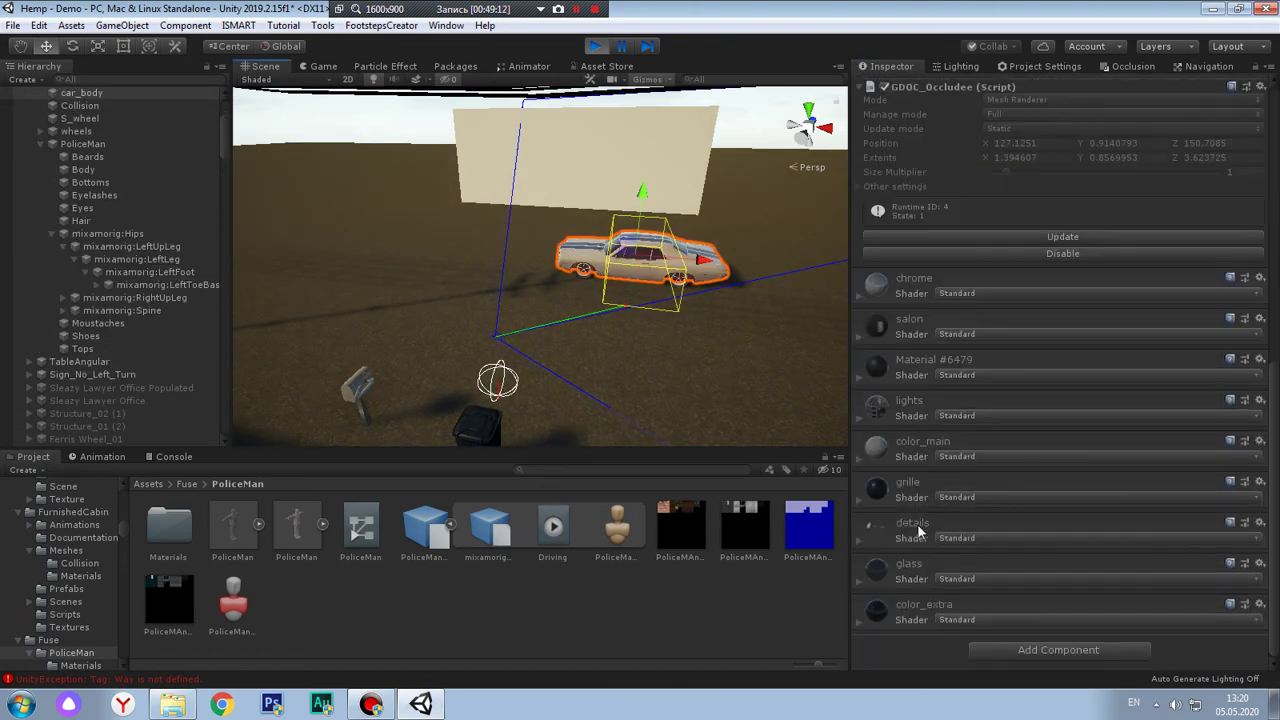
{"action": "left_click", "coordinate": [913, 446]}
Set the color_main albedo to dark blue 1A2D4D, deselect the car, and float the Game view
{"action": "left_click", "coordinate": [1036, 510]}
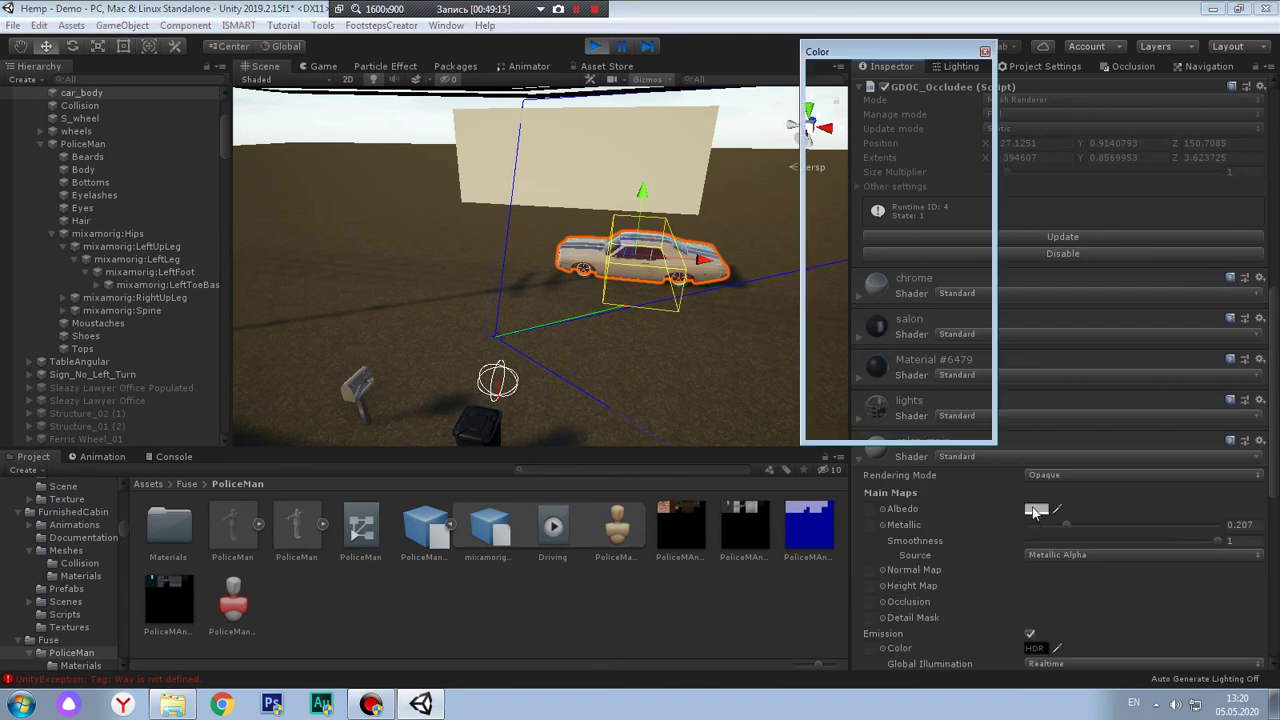
{"action": "left_click", "coordinate": [823, 172]}
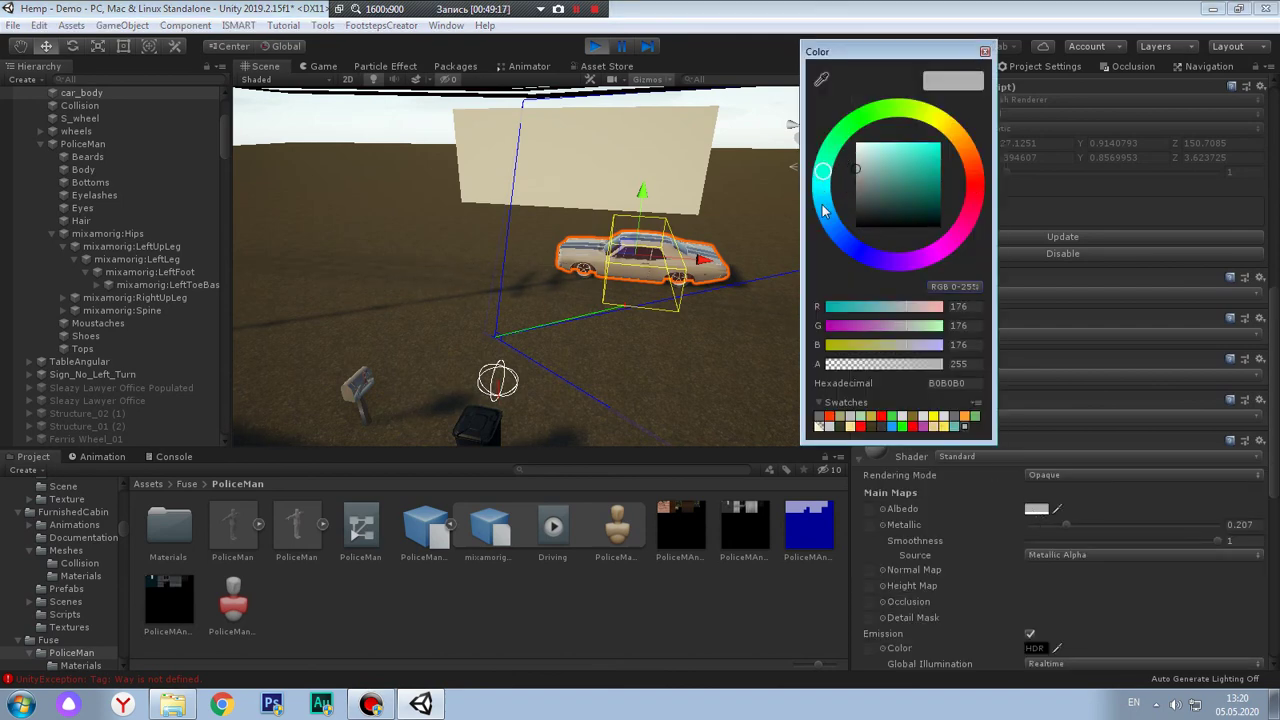
{"action": "mouse_move", "coordinate": [883, 158]}
{"action": "left_mouse_down"}
{"action": "mouse_move", "coordinate": [913, 201]}
{"action": "mouse_move", "coordinate": [899, 205]}
{"action": "left_mouse_up"}
{"action": "left_click", "coordinate": [833, 237]}
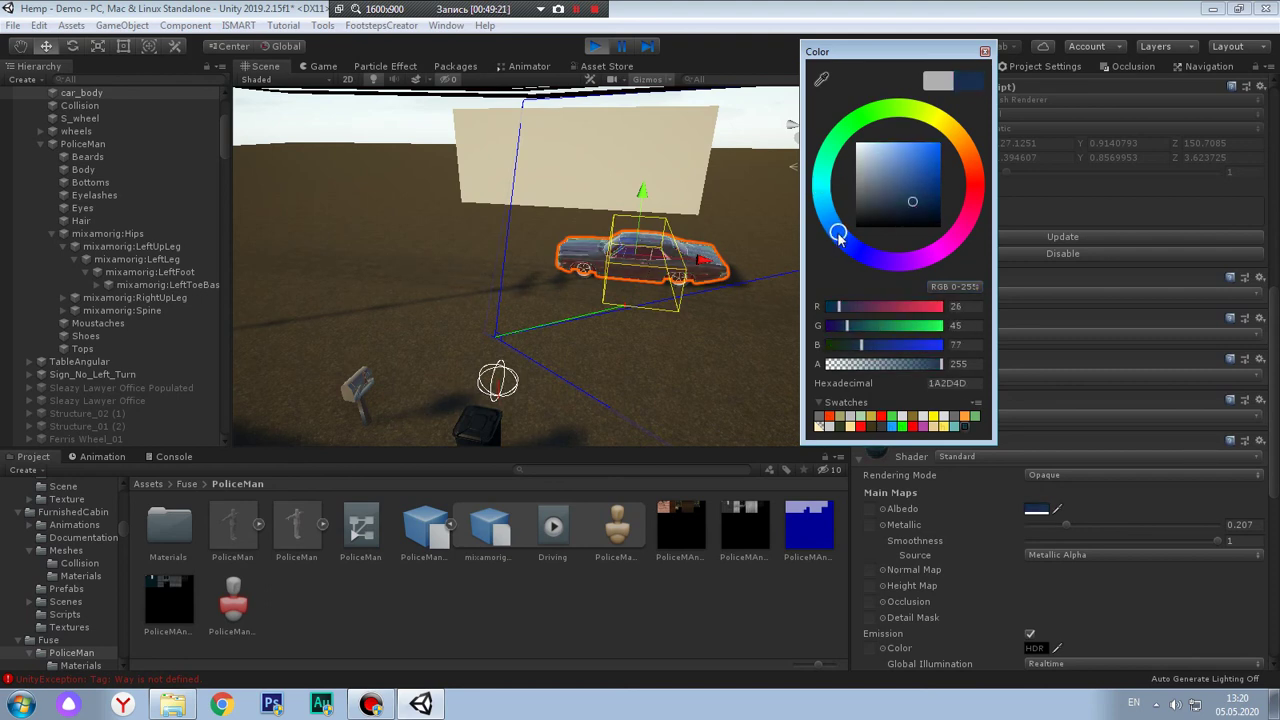
{"action": "left_click", "coordinate": [986, 52]}
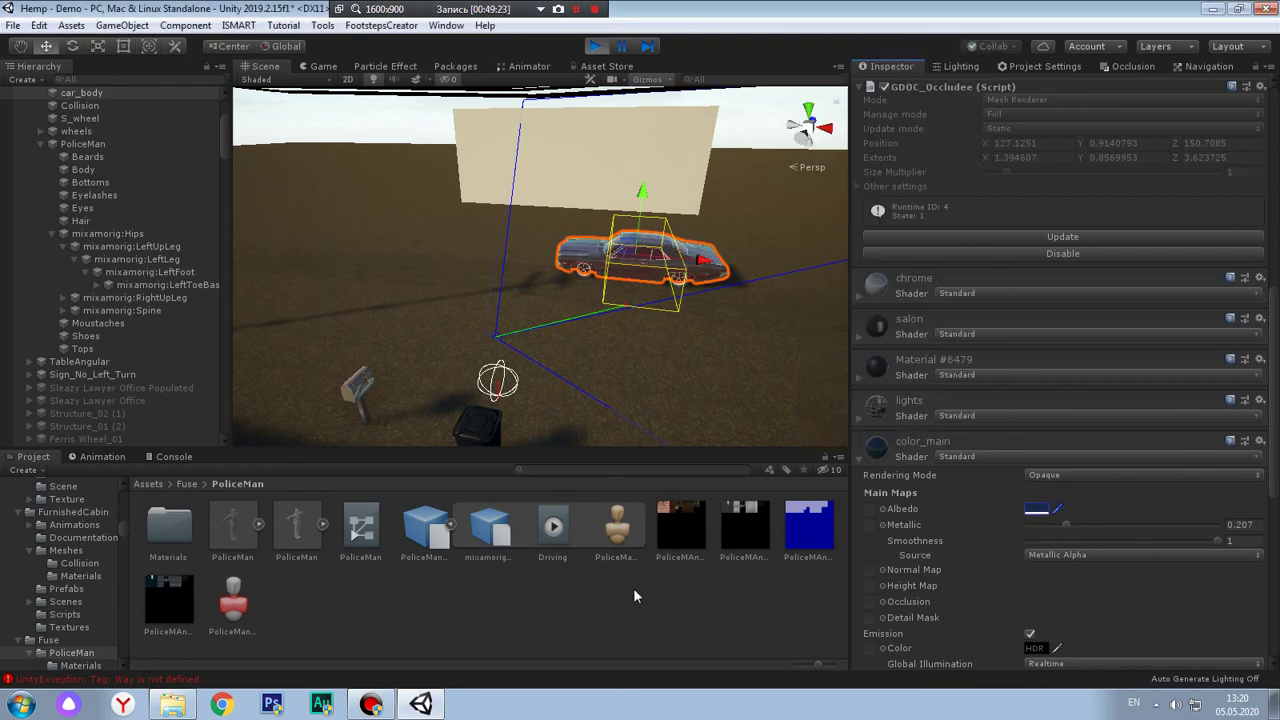
{"action": "left_click", "coordinate": [634, 590]}
{"action": "left_click_drag", "start_coordinate": [321, 76], "coordinate": [262, 99]}
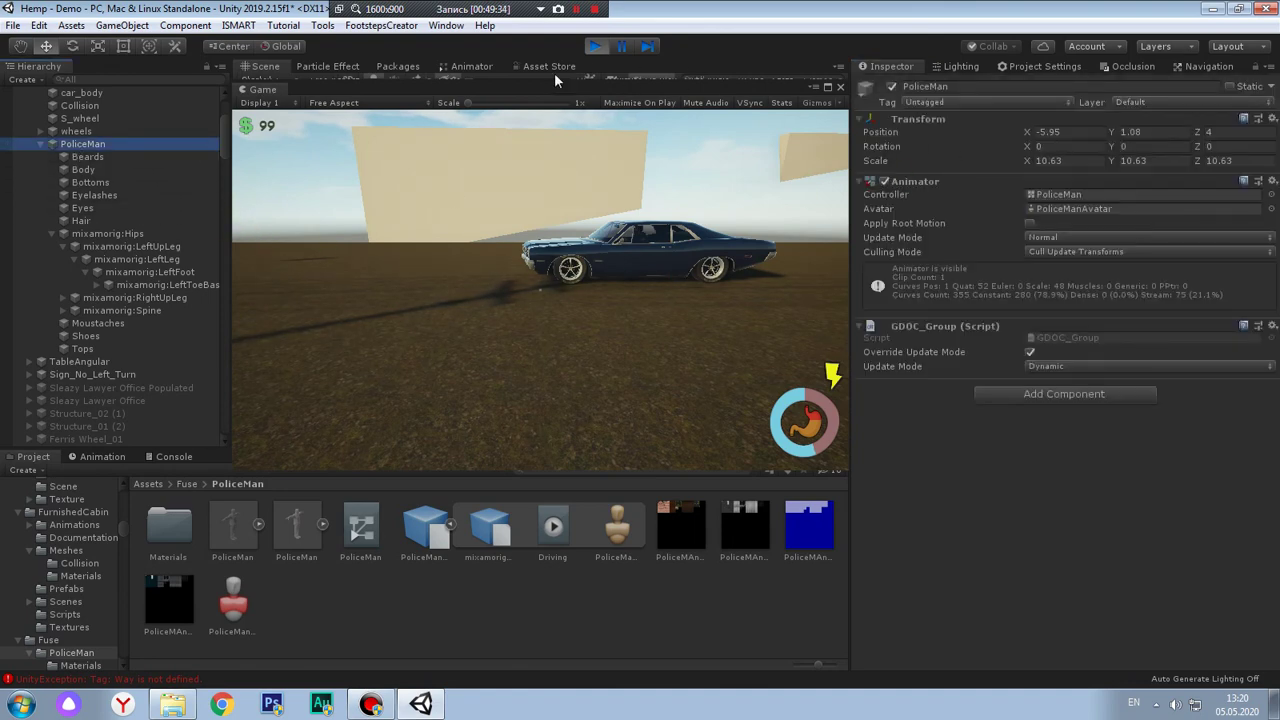
Move Muscle_04 to Position X 124.26 and Z 144.2 beside the camera
{"action": "left_click", "coordinate": [1028, 132]}
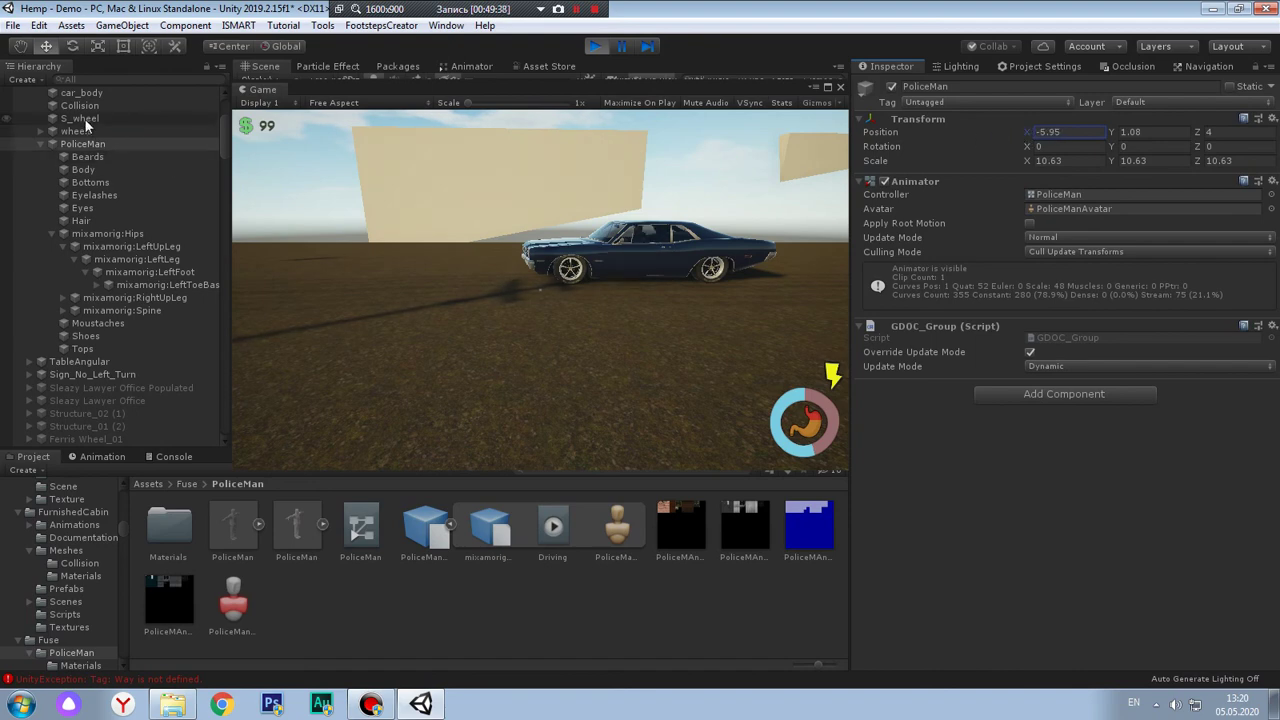
{"action": "scroll", "coordinate": [86, 124], "scroll_direction": "up", "scroll_amount": 2}
{"action": "scroll", "coordinate": [86, 124], "scroll_direction": "up", "scroll_amount": 2}
{"action": "left_click", "coordinate": [90, 176]}
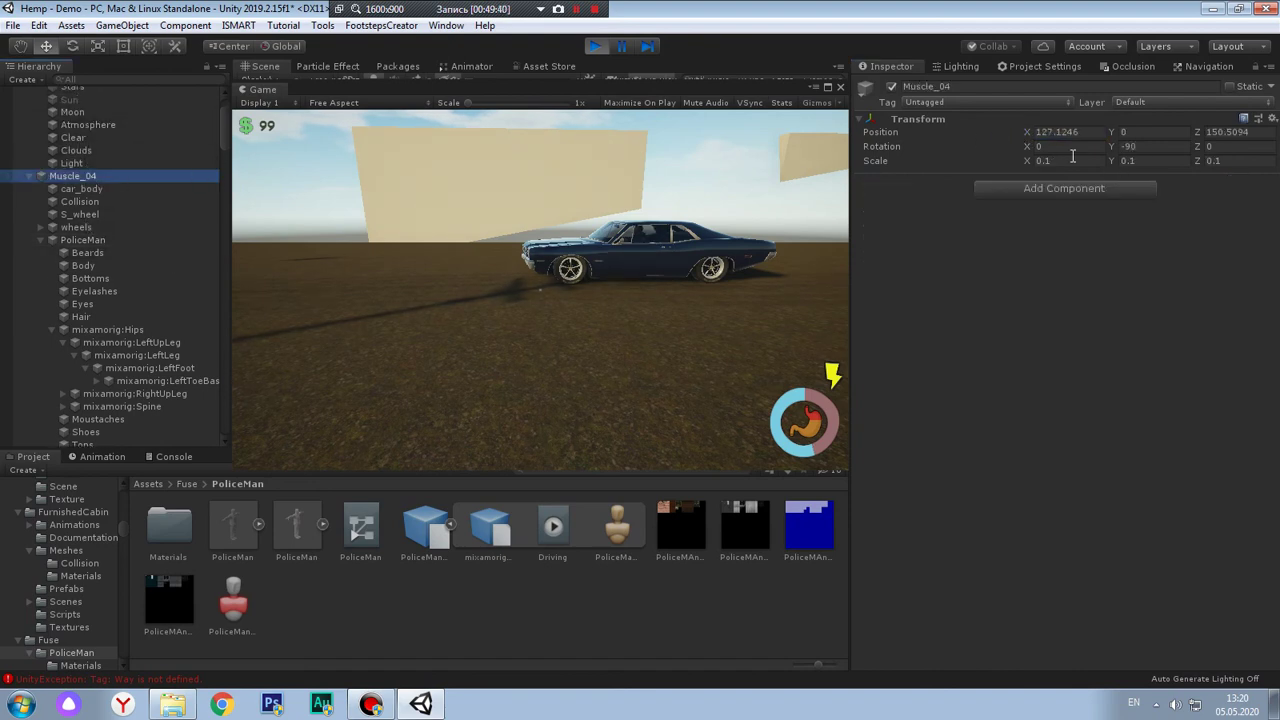
{"action": "left_click_drag", "start_coordinate": [1028, 132], "coordinate": [1000, 130]}
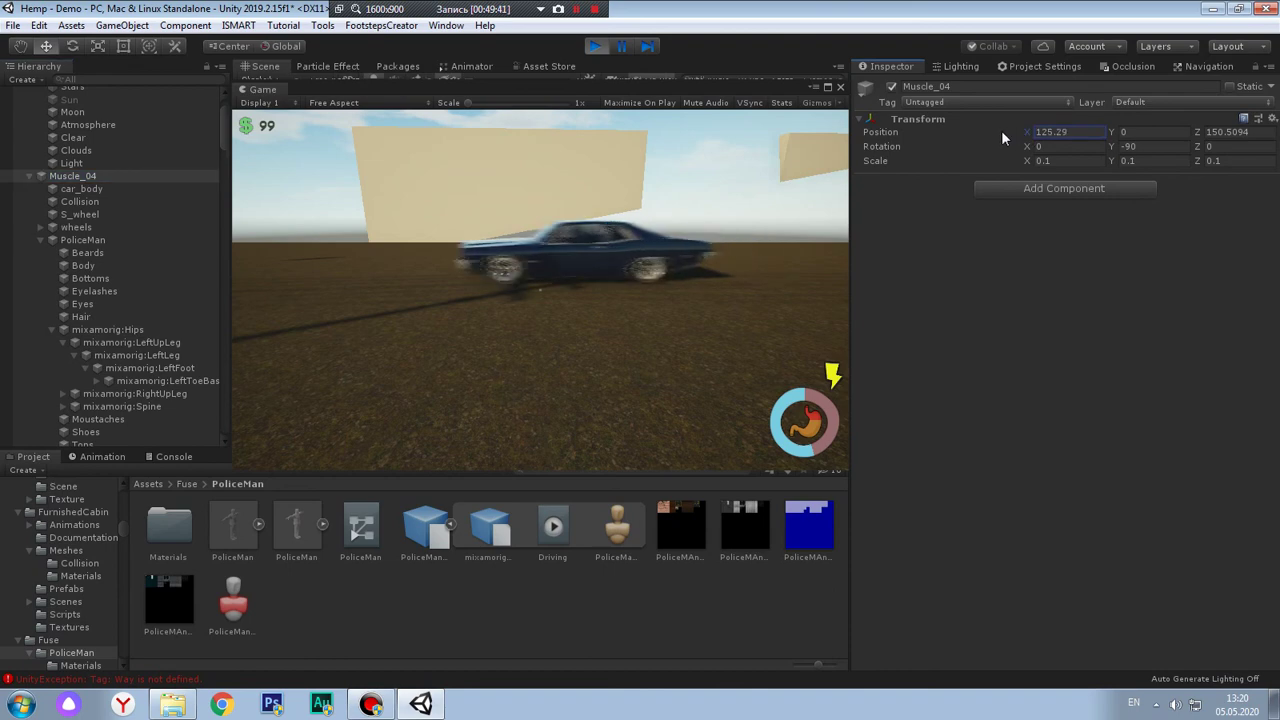
{"action": "left_click", "coordinate": [1205, 132]}
{"action": "type", "text": "143.8"}
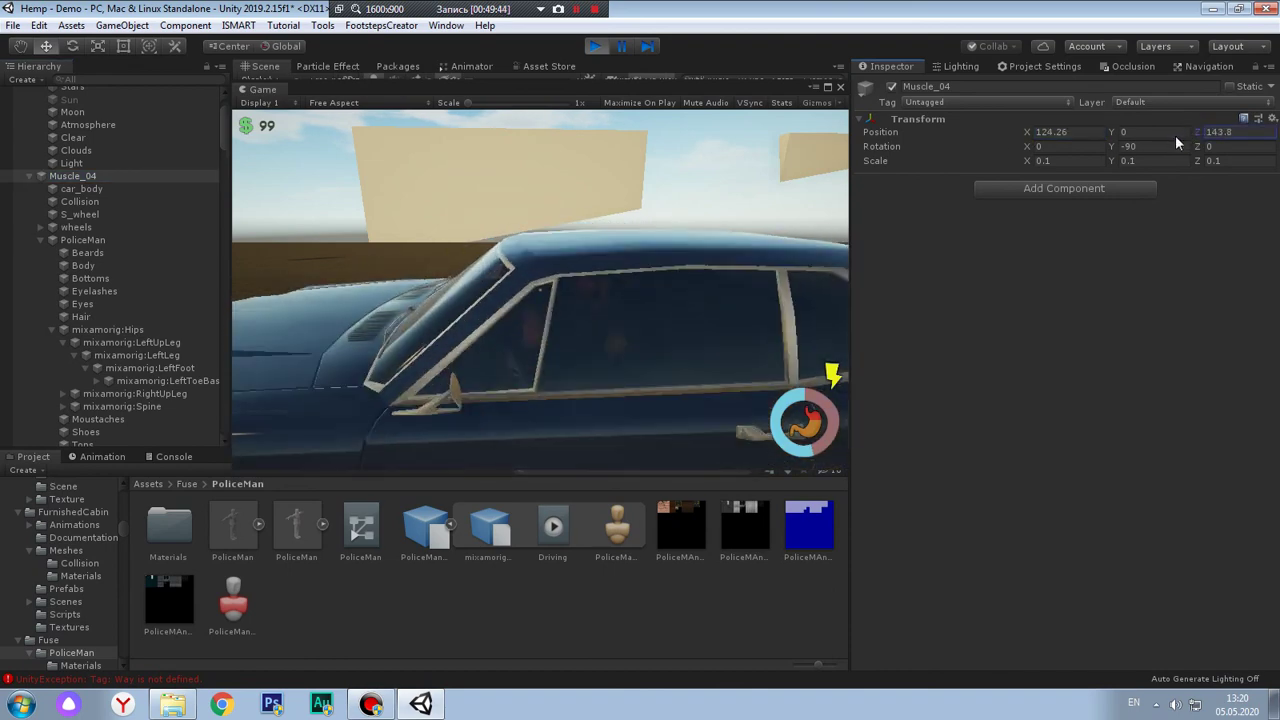
{"action": "type", "text": "145.5"}
{"action": "key", "text": "BackSpace"}
{"action": "key", "text": "BackSpace"}
{"action": "key", "text": "BackSpace"}
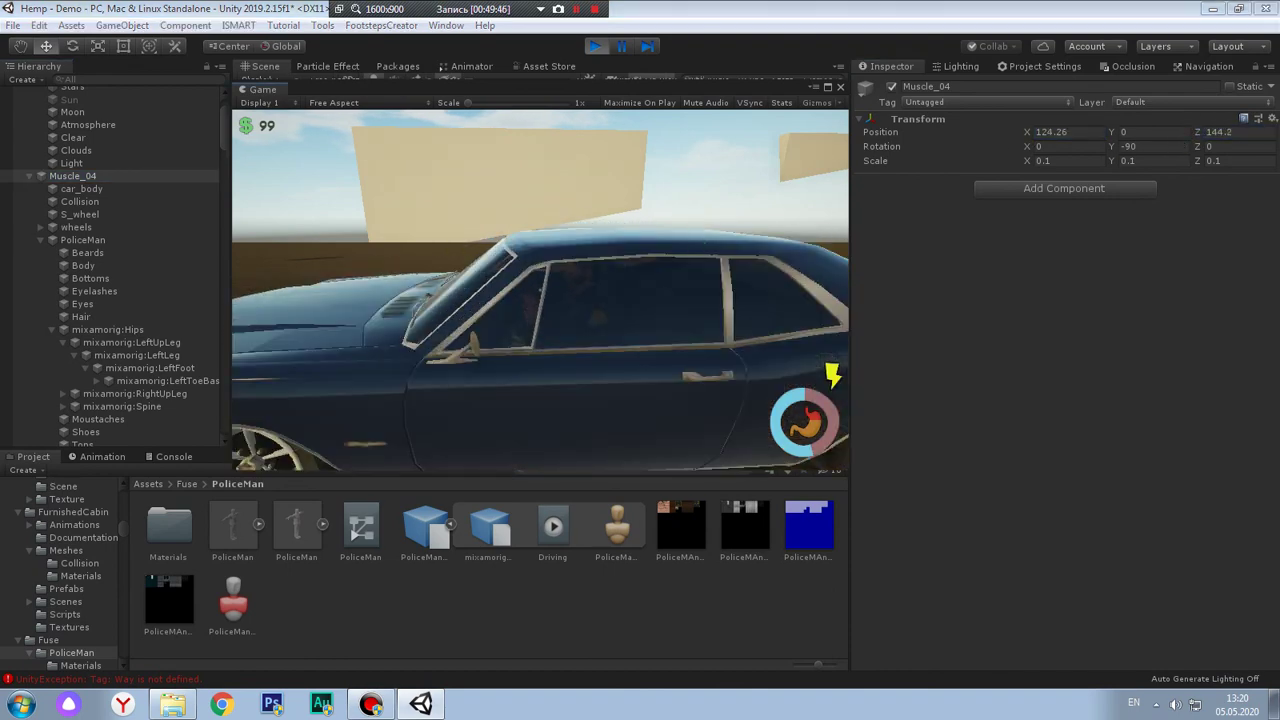
{"action": "type", "text": "4.2"}
{"action": "key", "text": "Return"}
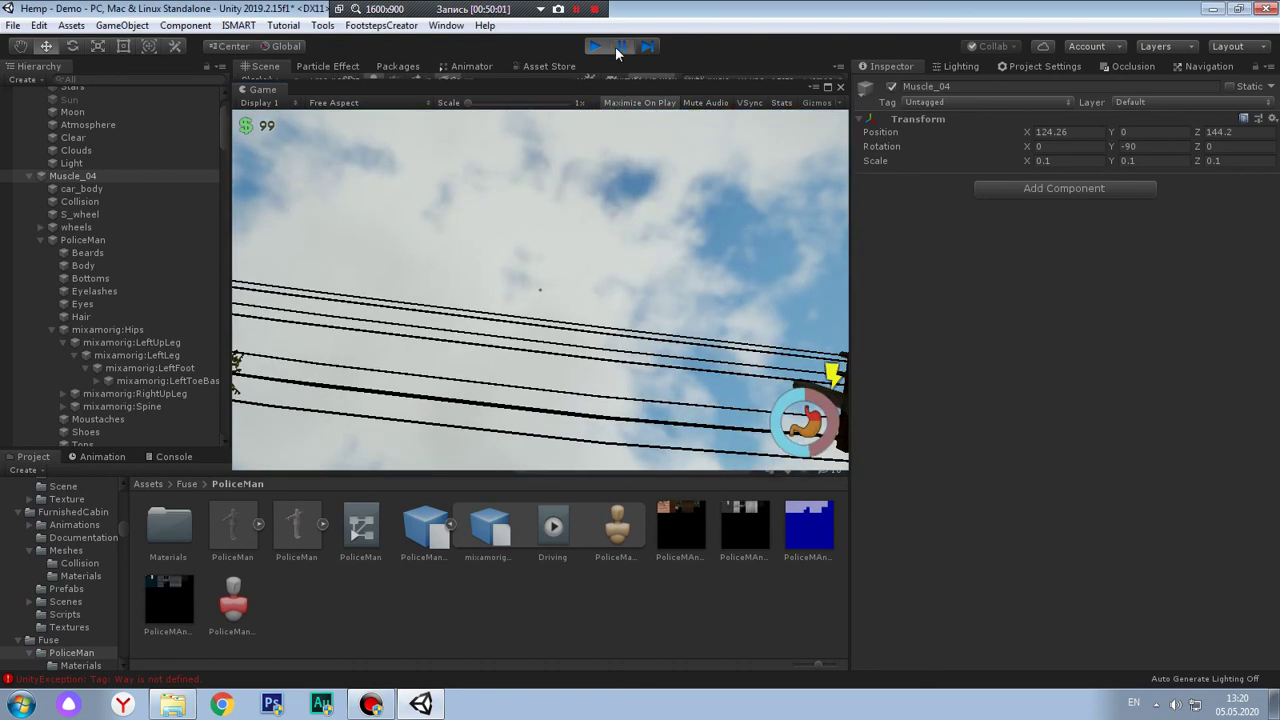
Pause, dock the Game tab beside Scene, resume, and enable Maximize On Play
{"action": "left_click", "coordinate": [621, 46]}
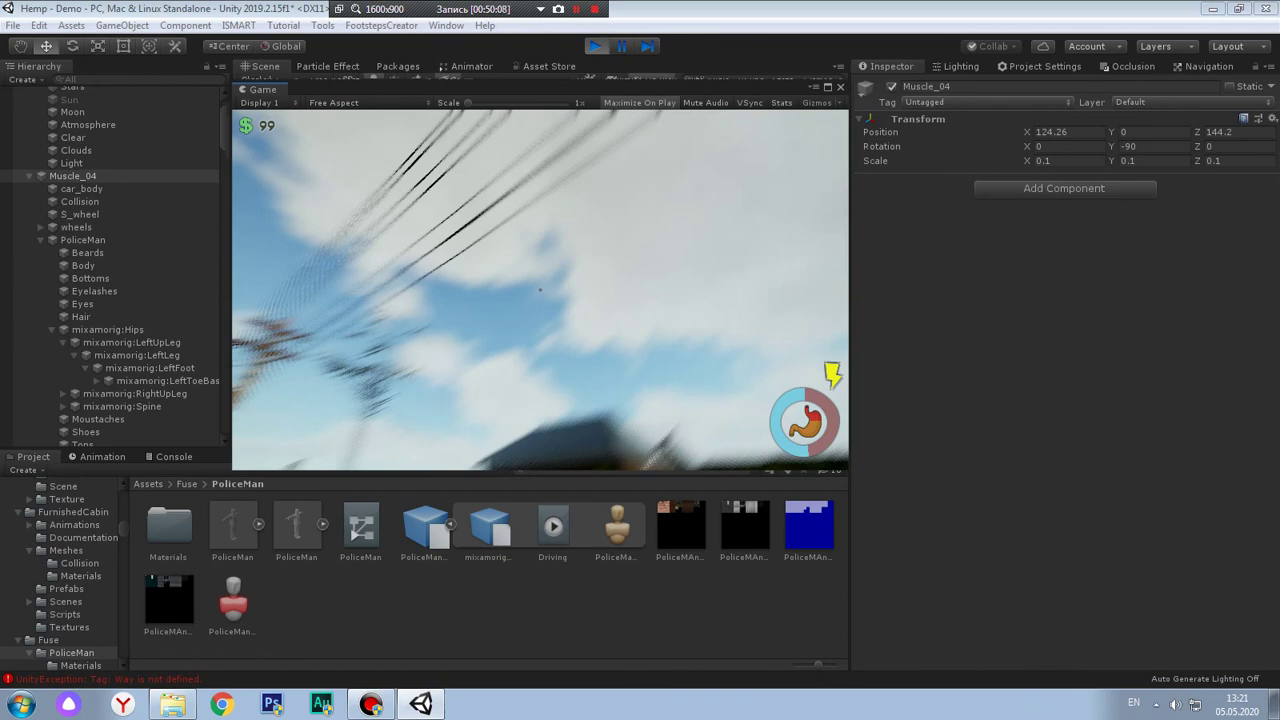
{"action": "left_click_drag", "start_coordinate": [273, 88], "coordinate": [300, 69]}
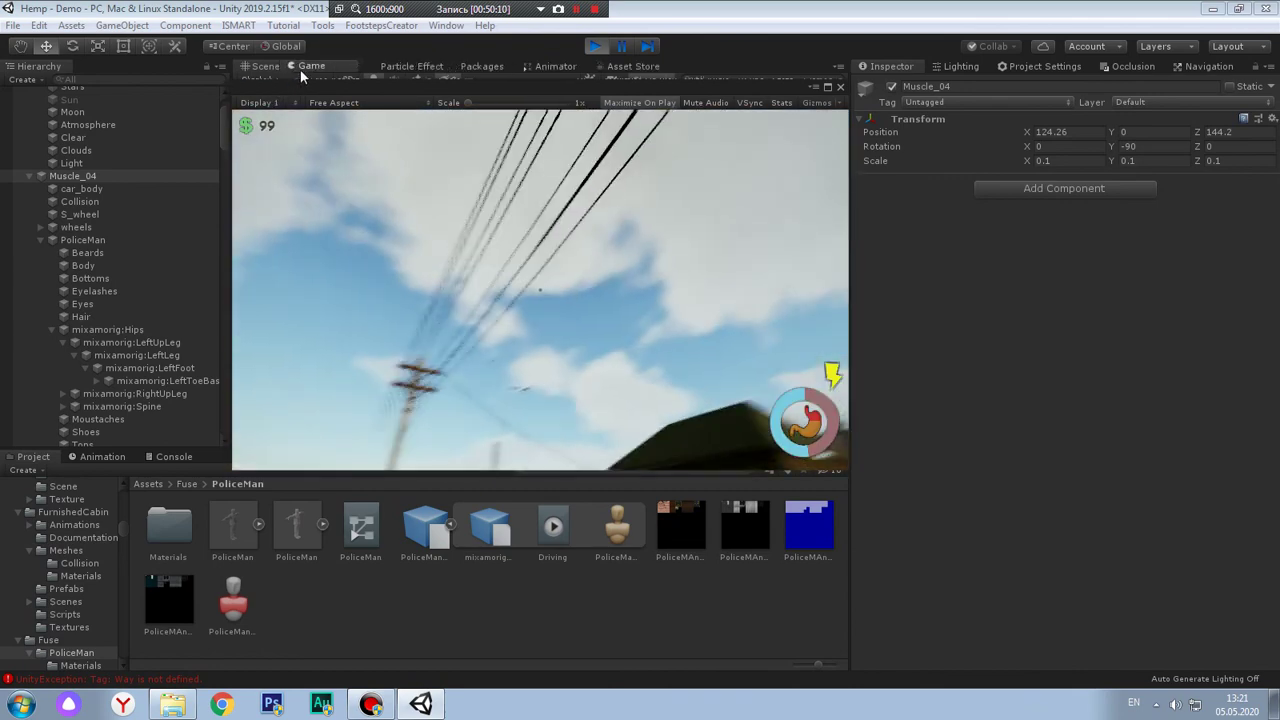
{"action": "left_click", "coordinate": [622, 47]}
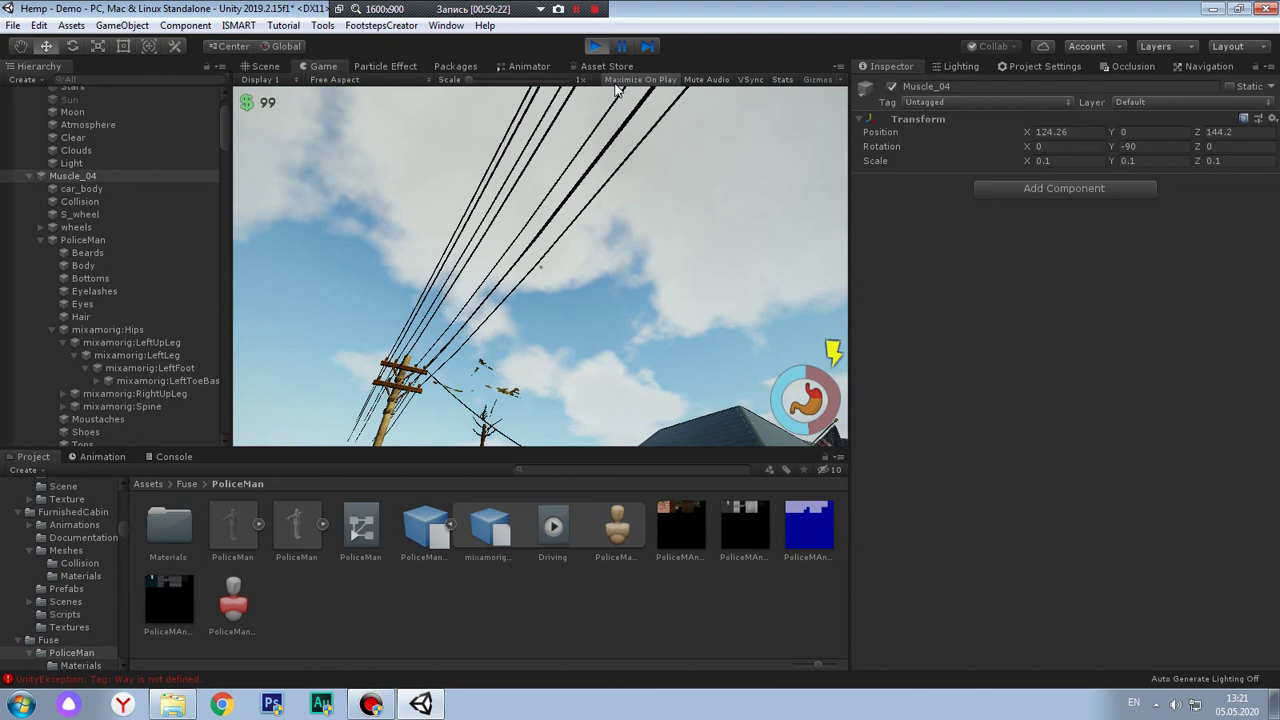
{"action": "left_click", "coordinate": [617, 80]}
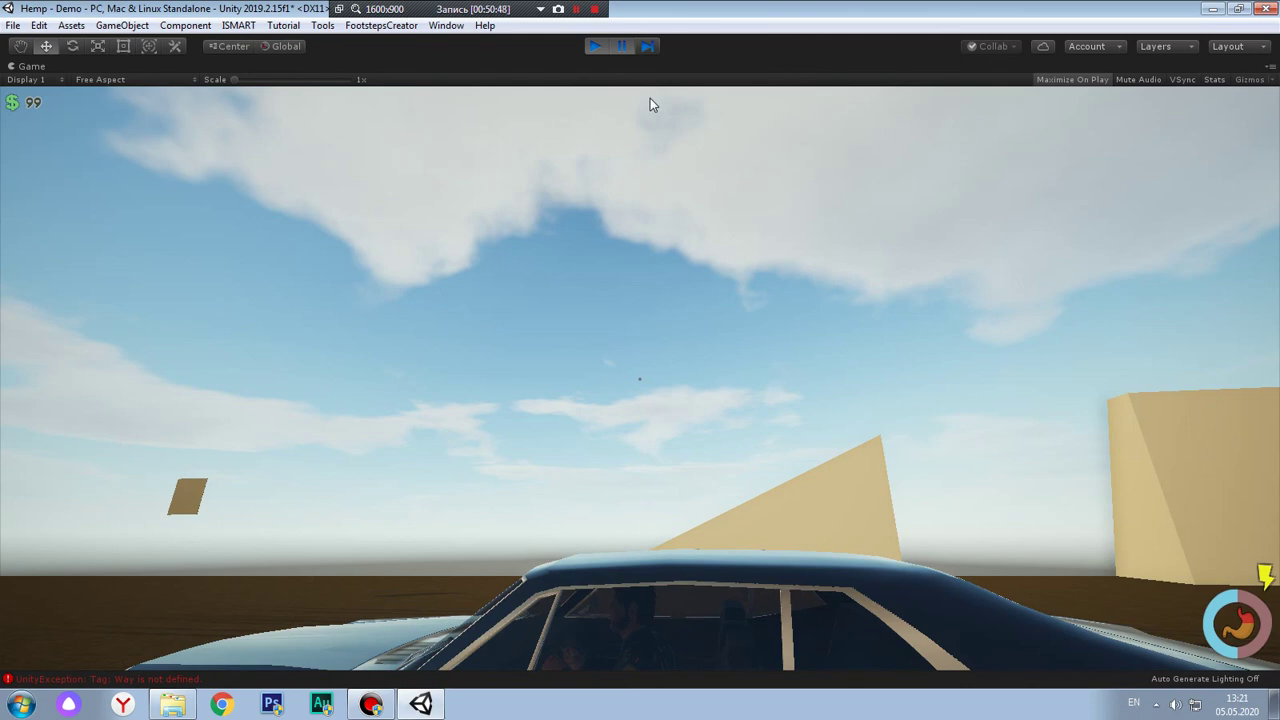
Restore the normal editor layout, turn off Maximize On Play, and select Muscle_04
{"action": "key", "text": "shift+space"}
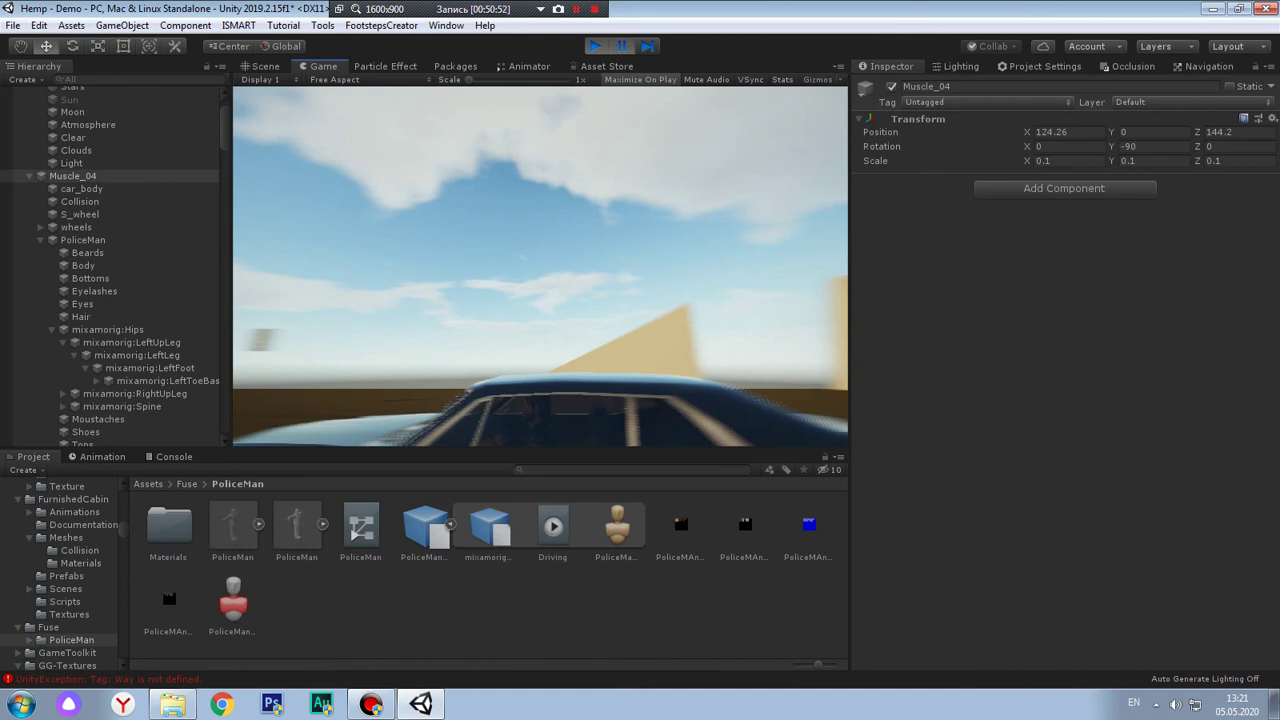
{"action": "left_click", "coordinate": [640, 79]}
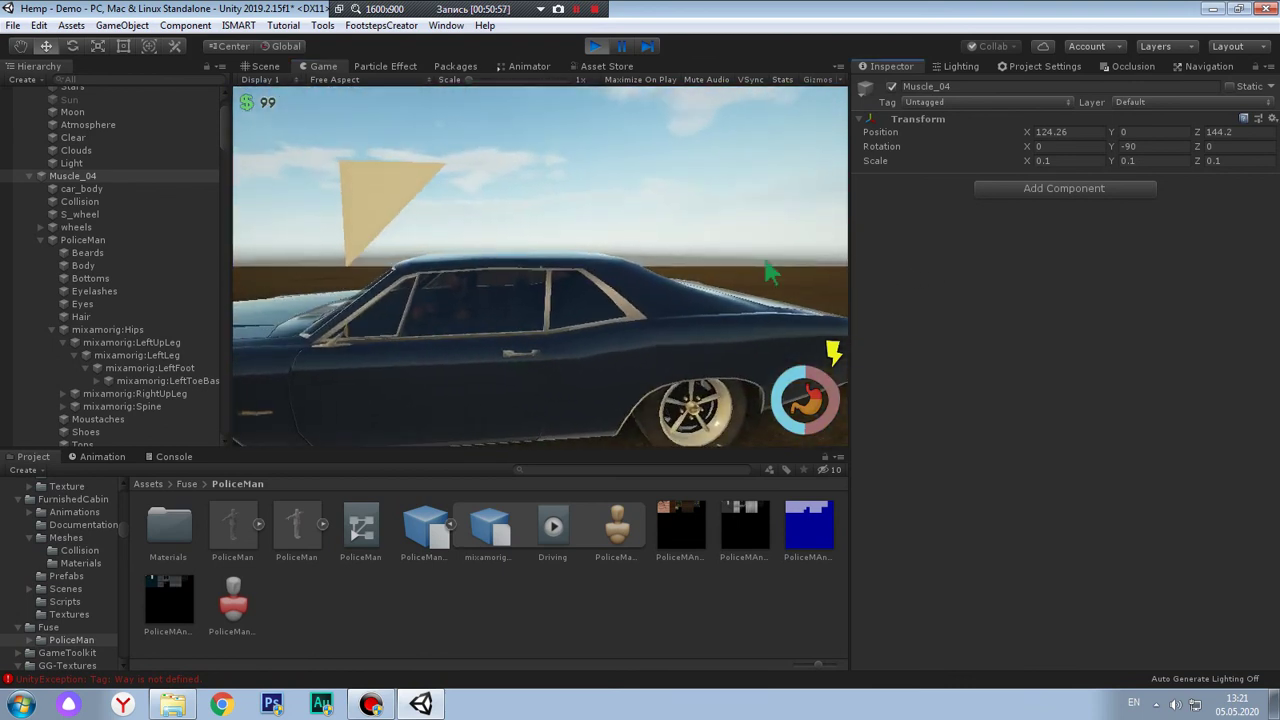
{"action": "left_click", "coordinate": [103, 178]}
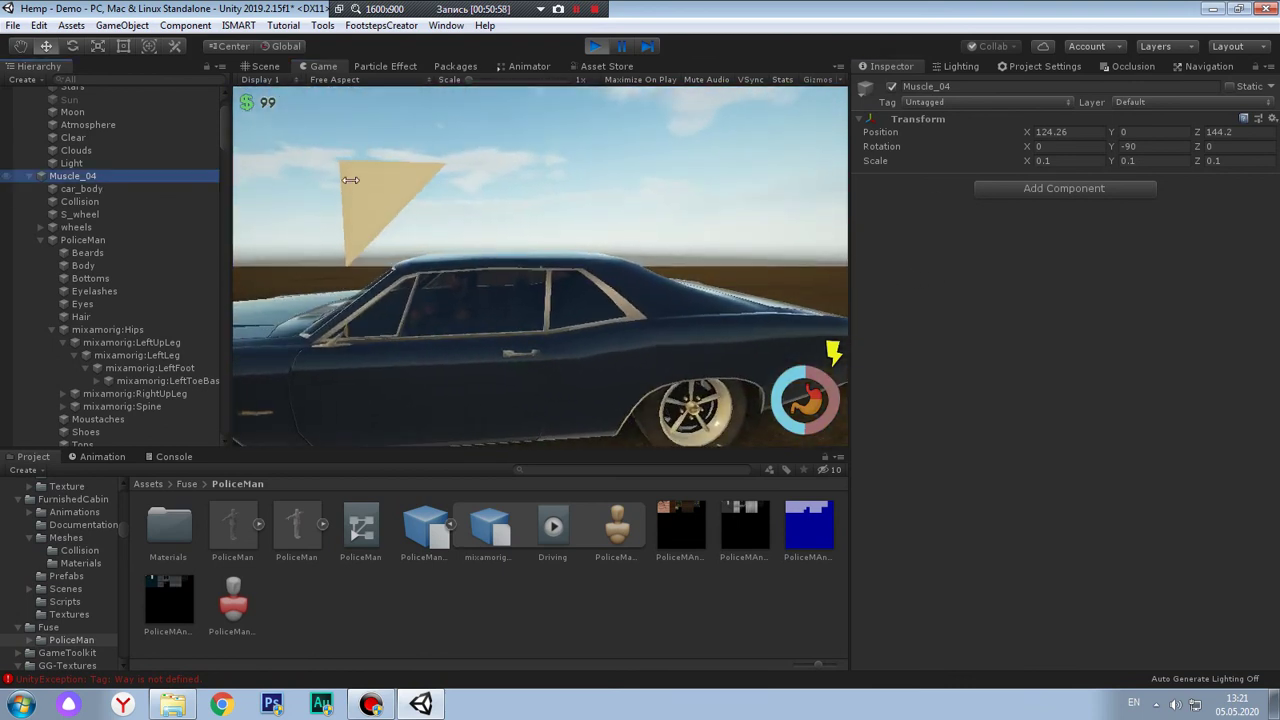
{"action": "left_click", "coordinate": [1029, 137]}
Scrub Muscle_04's Position Z to 152.6 and slide it along X out of shot
{"action": "left_click_drag", "start_coordinate": [1201, 132], "coordinate": [1204, 132]}
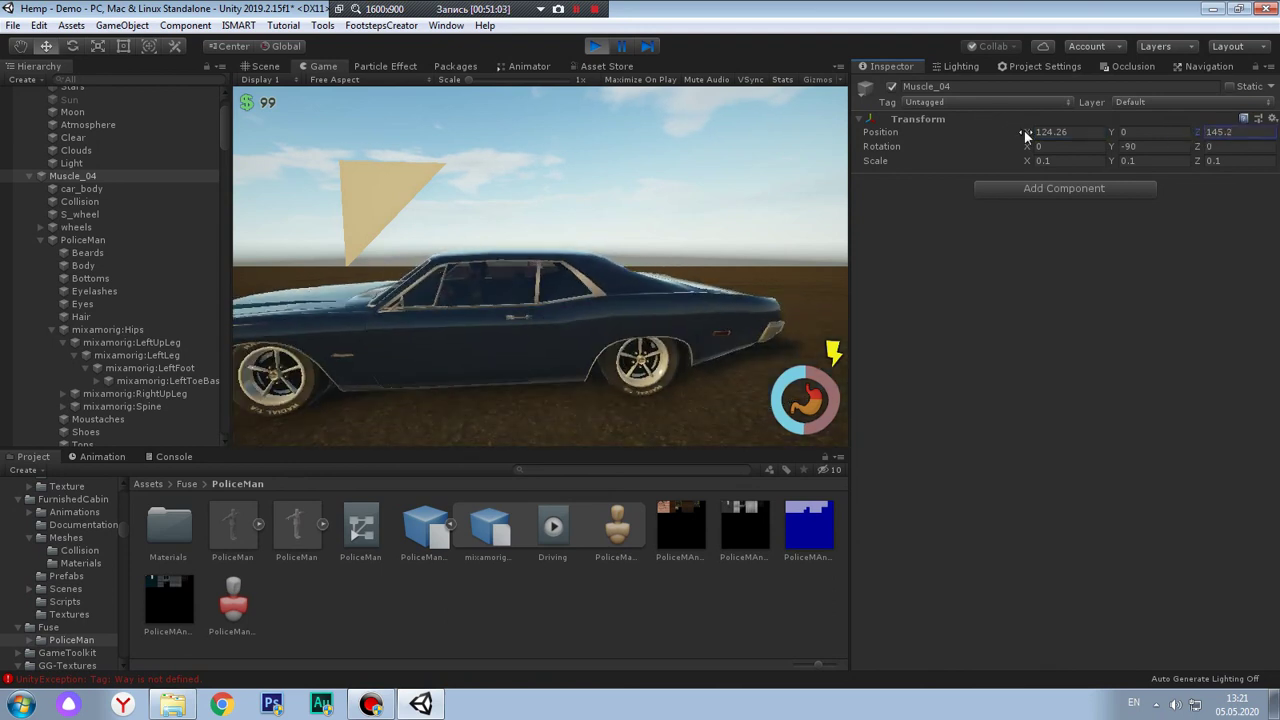
{"action": "left_click_drag", "start_coordinate": [1024, 131], "coordinate": [1068, 134]}
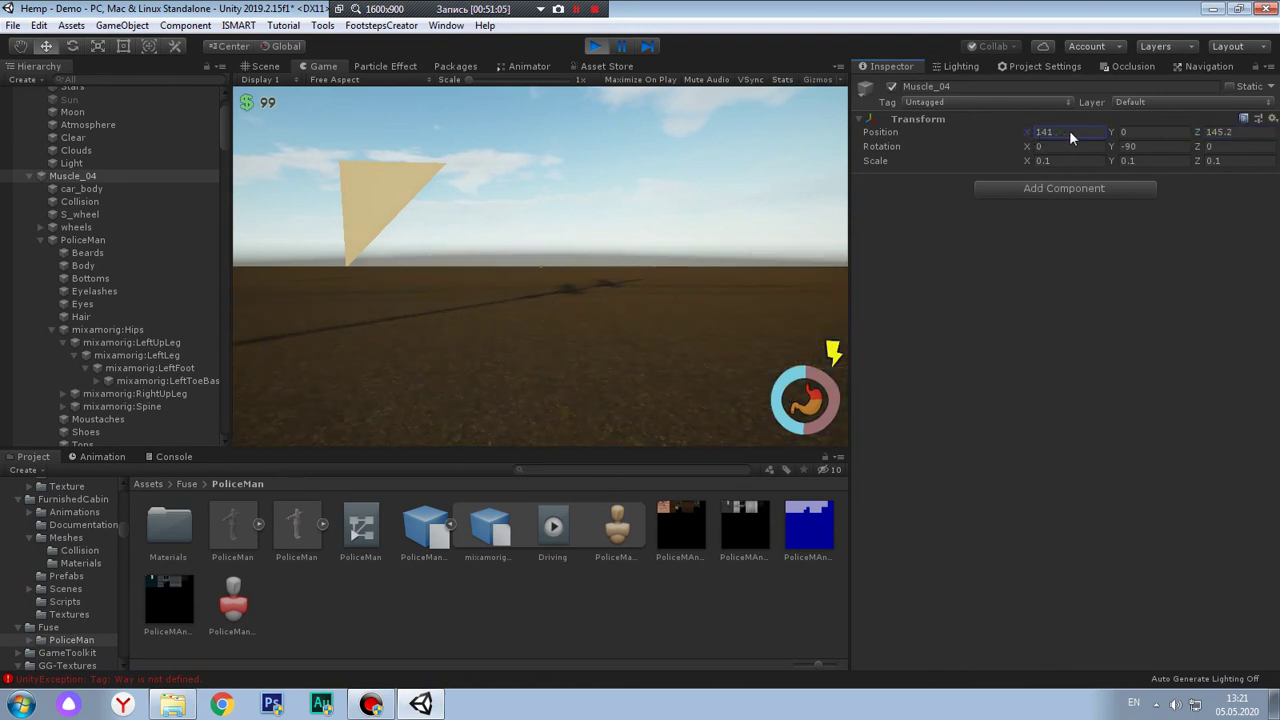
{"action": "mouse_move", "coordinate": [1063, 130]}
{"action": "left_mouse_down"}
{"action": "mouse_move", "coordinate": [1013, 130]}
{"action": "mouse_move", "coordinate": [1071, 141]}
{"action": "mouse_move", "coordinate": [1044, 140]}
{"action": "left_mouse_up"}
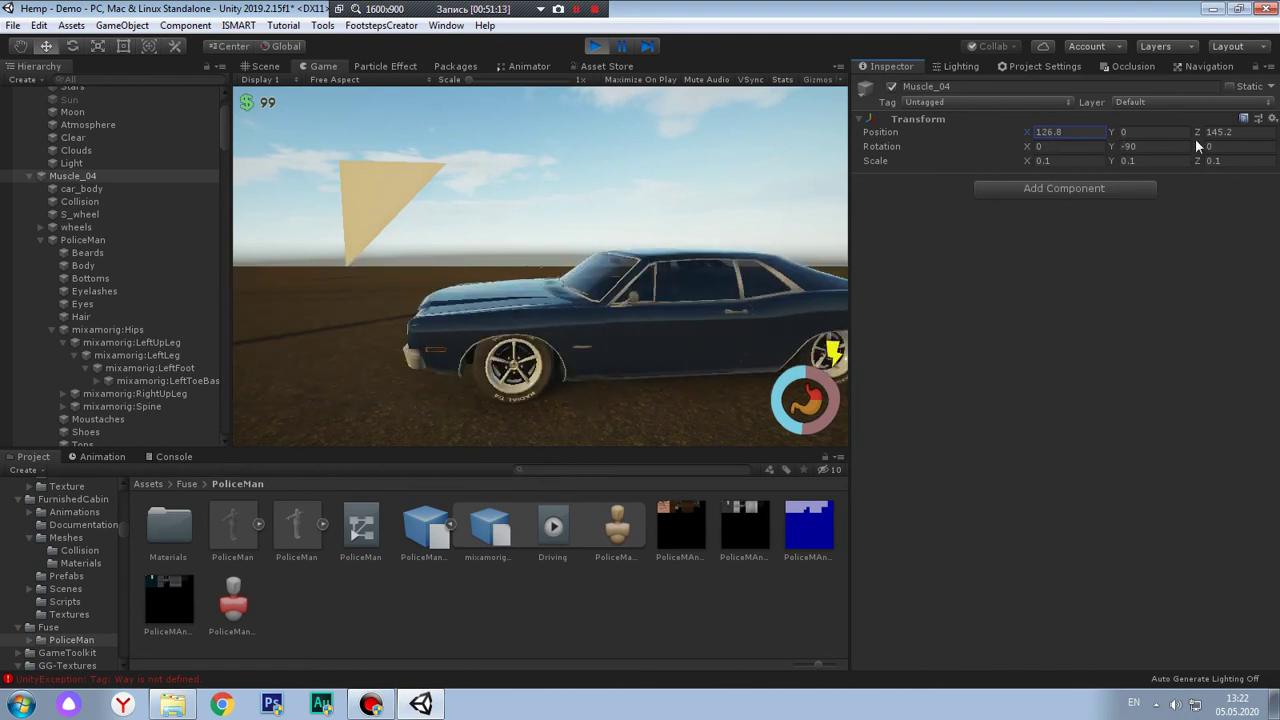
{"action": "left_click_drag", "start_coordinate": [1197, 132], "coordinate": [1210, 136]}
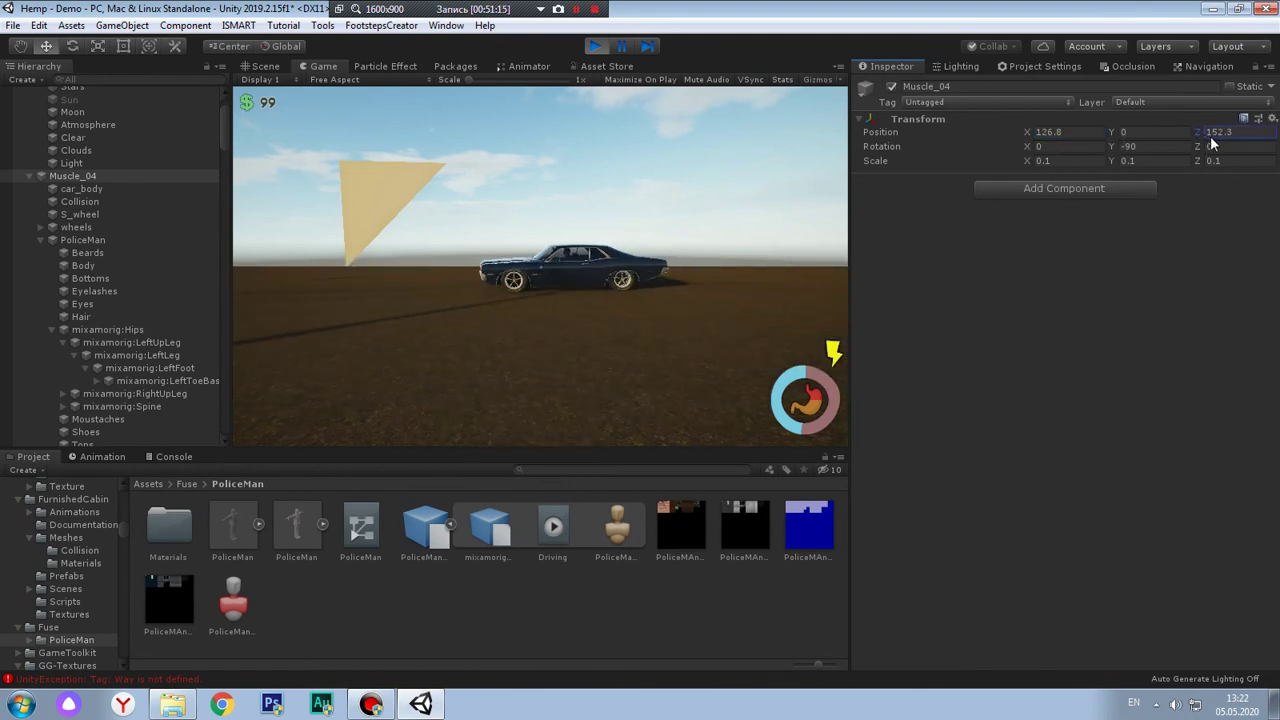
{"action": "mouse_move", "coordinate": [1028, 131]}
{"action": "left_mouse_down"}
{"action": "mouse_move", "coordinate": [1012, 127]}
{"action": "mouse_move", "coordinate": [1068, 141]}
{"action": "mouse_move", "coordinate": [952, 130]}
{"action": "left_mouse_up"}
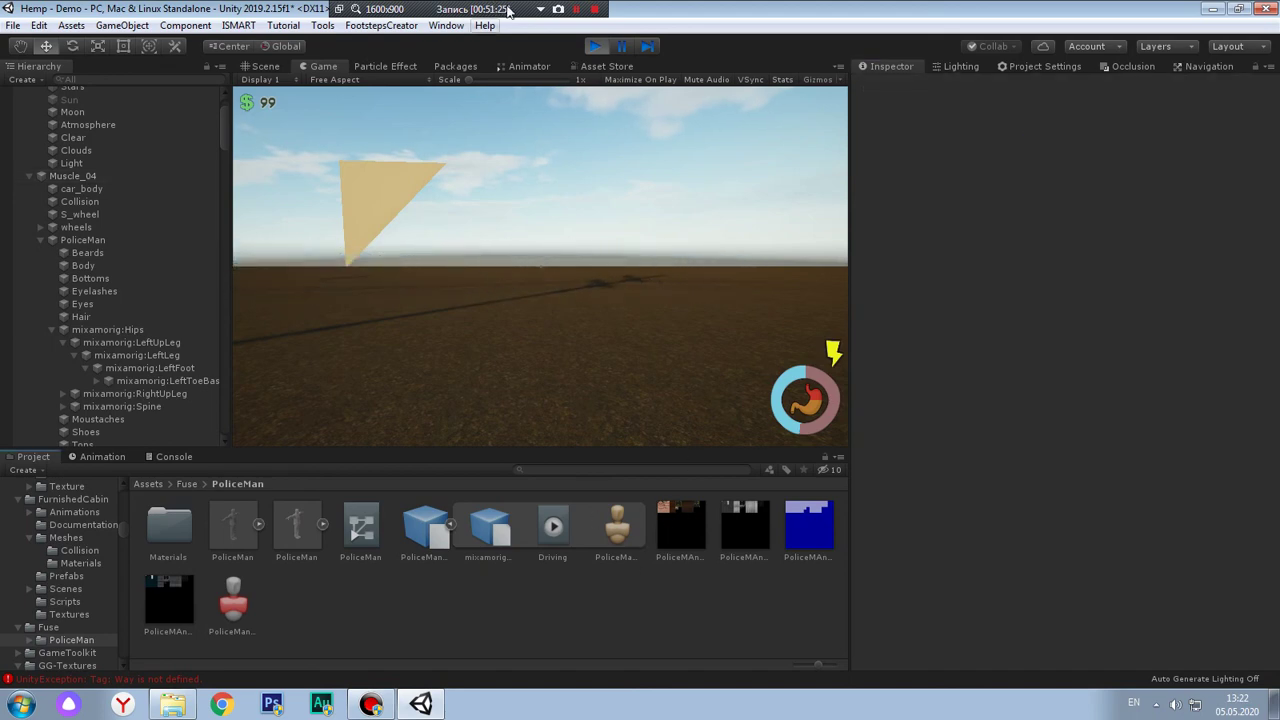
Stop play mode so the Game view returns to the edit-mode fence shot
{"action": "left_click", "coordinate": [594, 47]}
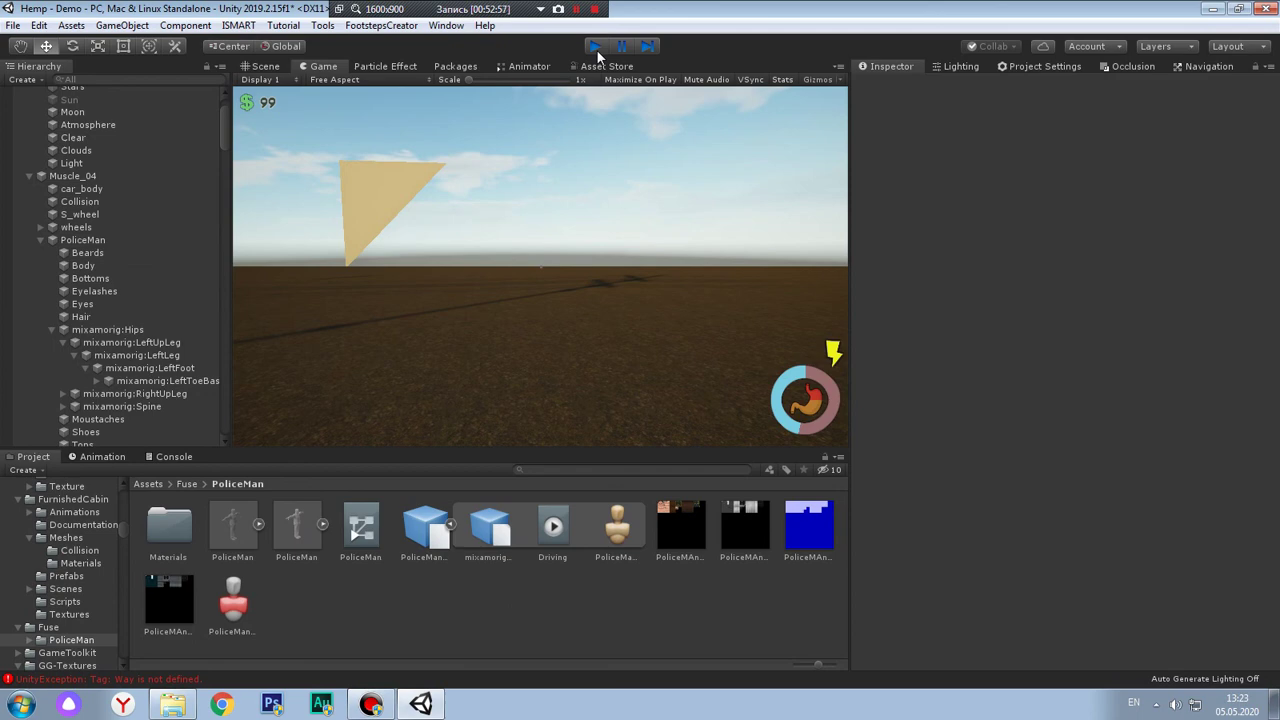
{"action": "left_click", "coordinate": [596, 49]}
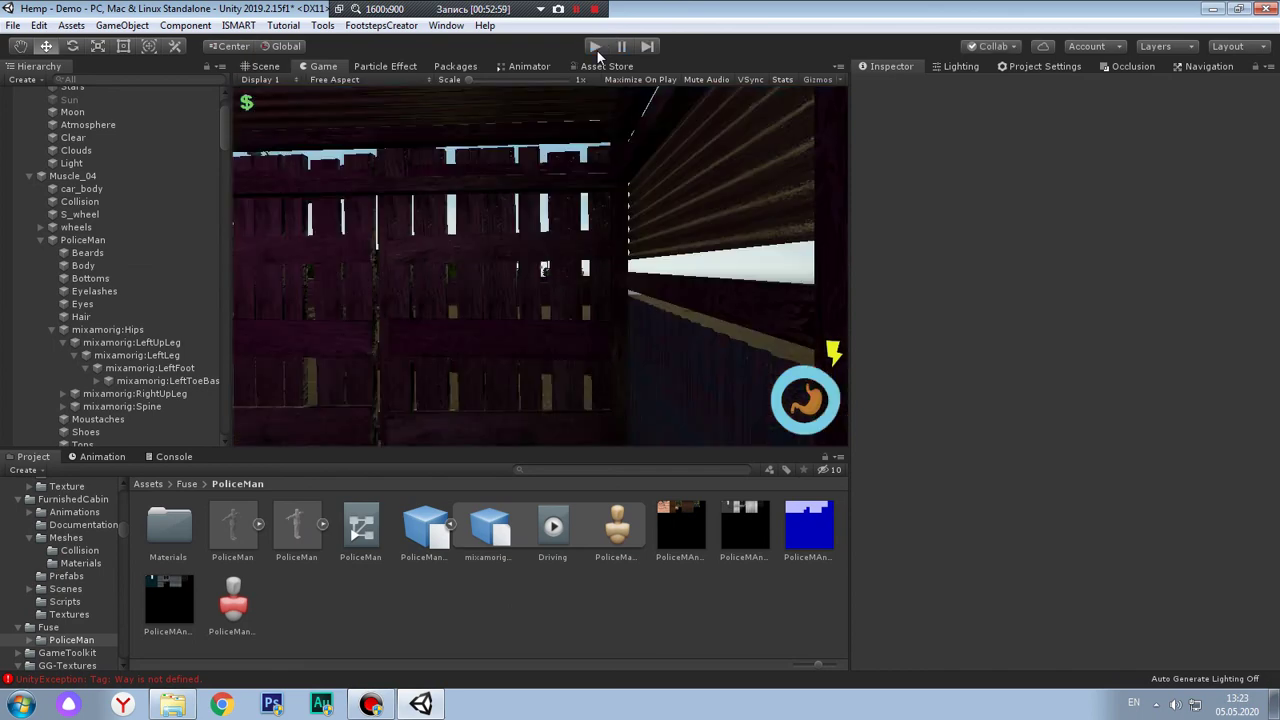